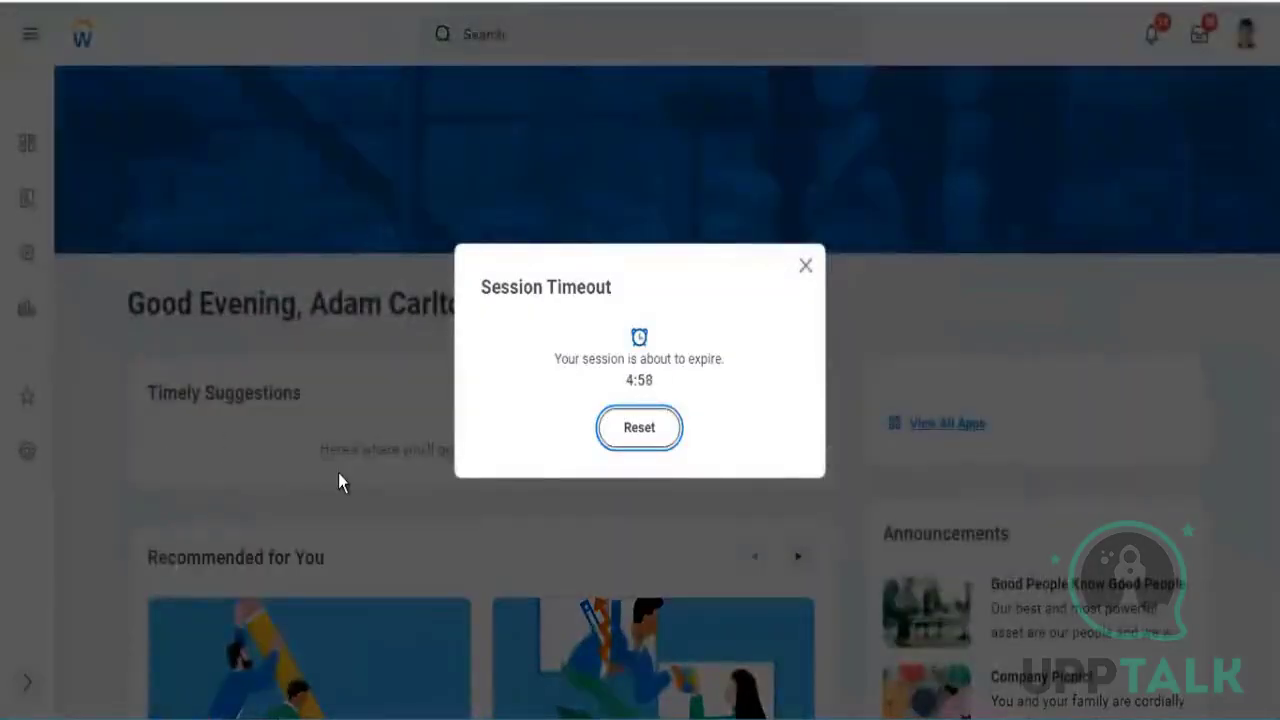
- Reset the session timeout, then search for the Create Custom Report task and open it
{"action": "left_click", "coordinate": [624, 432]}
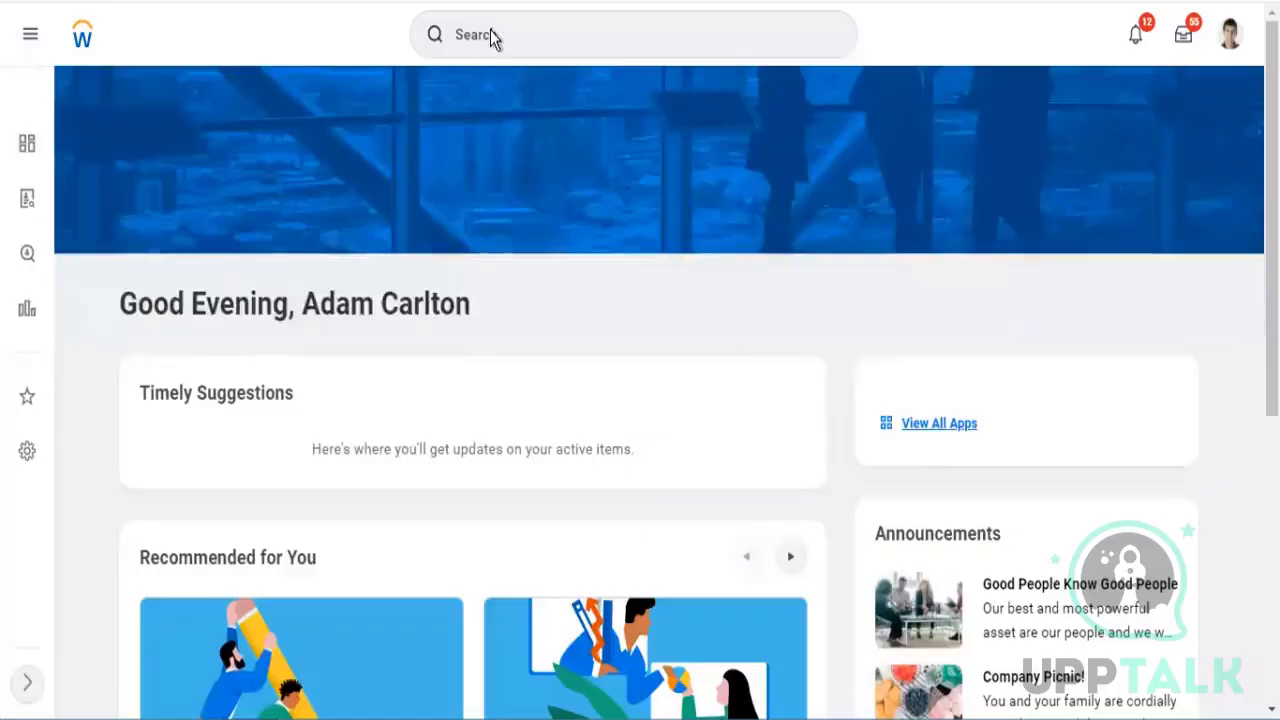
{"action": "left_click", "coordinate": [512, 25]}
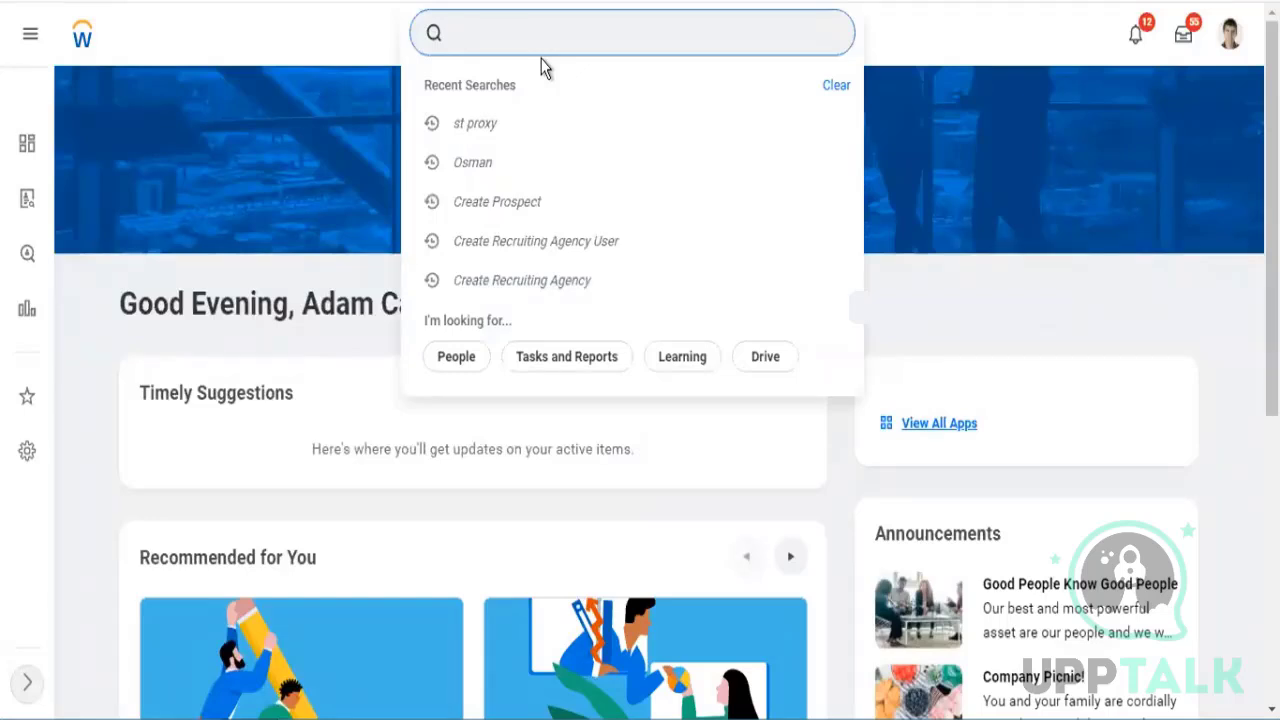
{"action": "type", "text": "crat"}
{"action": "key", "text": "BackSpace"}
{"action": "key", "text": "BackSpace"}
{"action": "type", "text": "ete"}
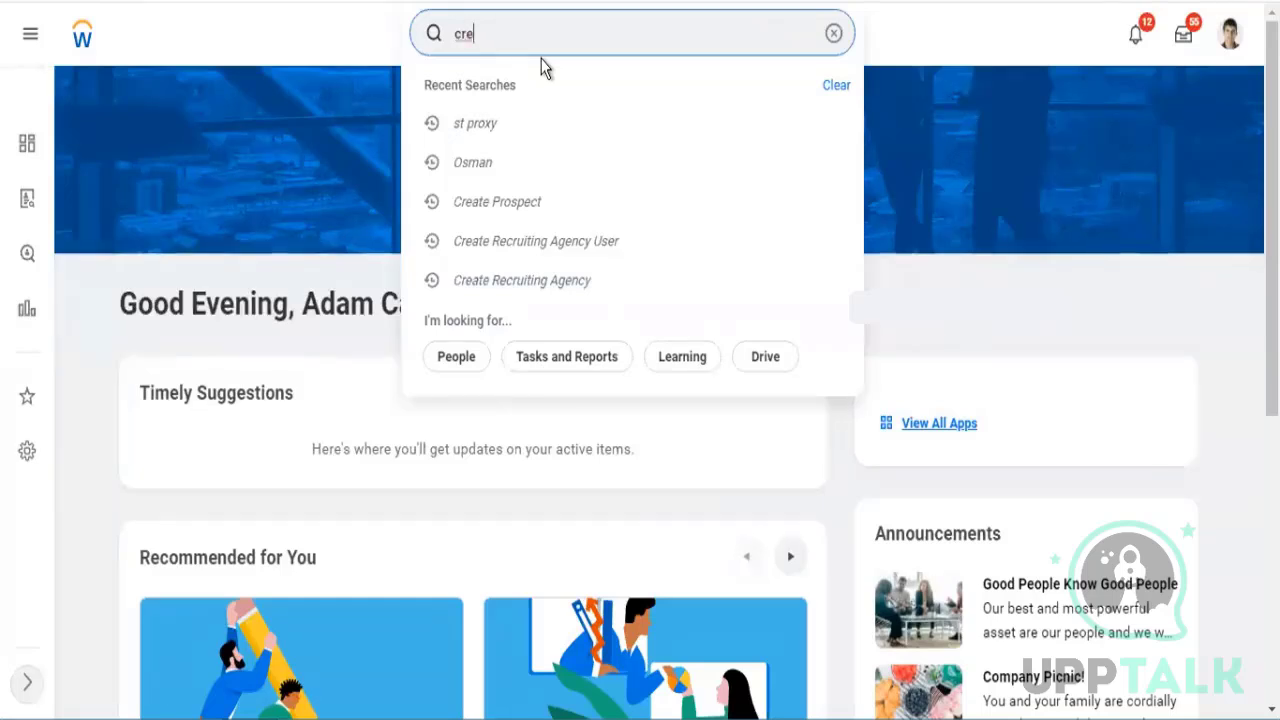
{"action": "key", "text": "BackSpace"}
{"action": "key", "text": "BackSpace"}
{"action": "key", "text": "BackSpace"}
{"action": "type", "text": "ate "}
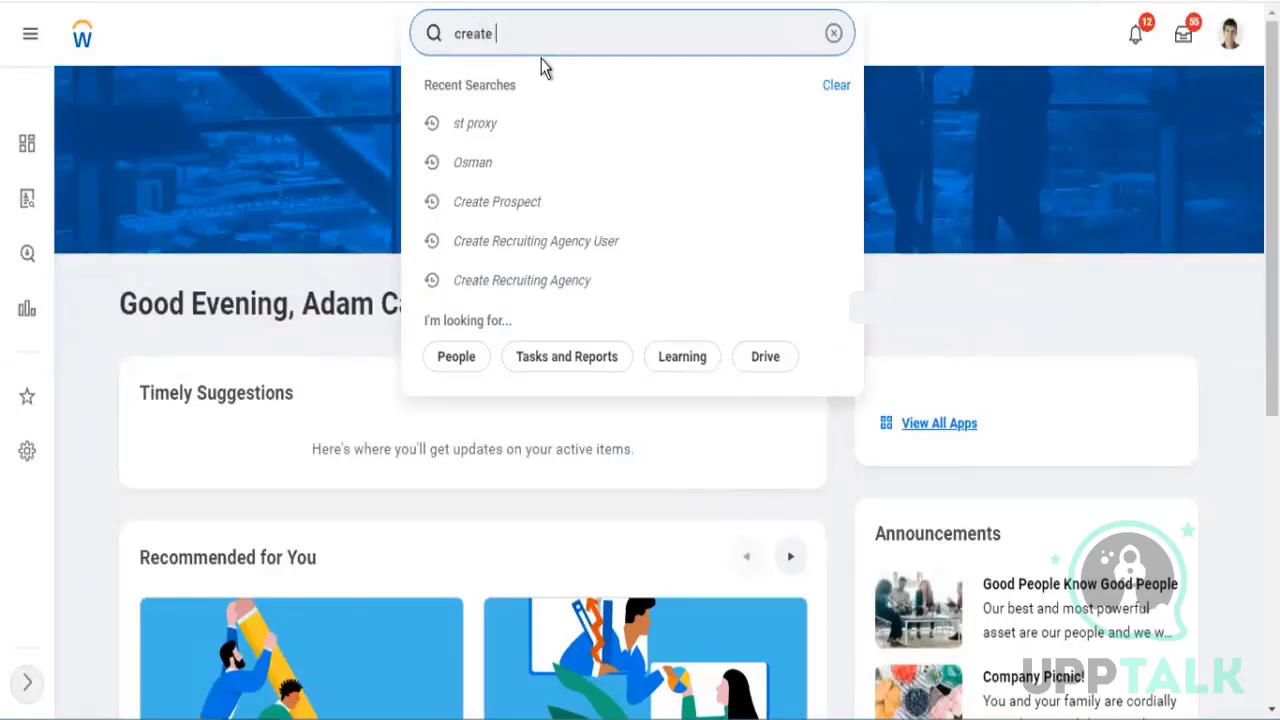
{"action": "type", "text": "custom repor"}
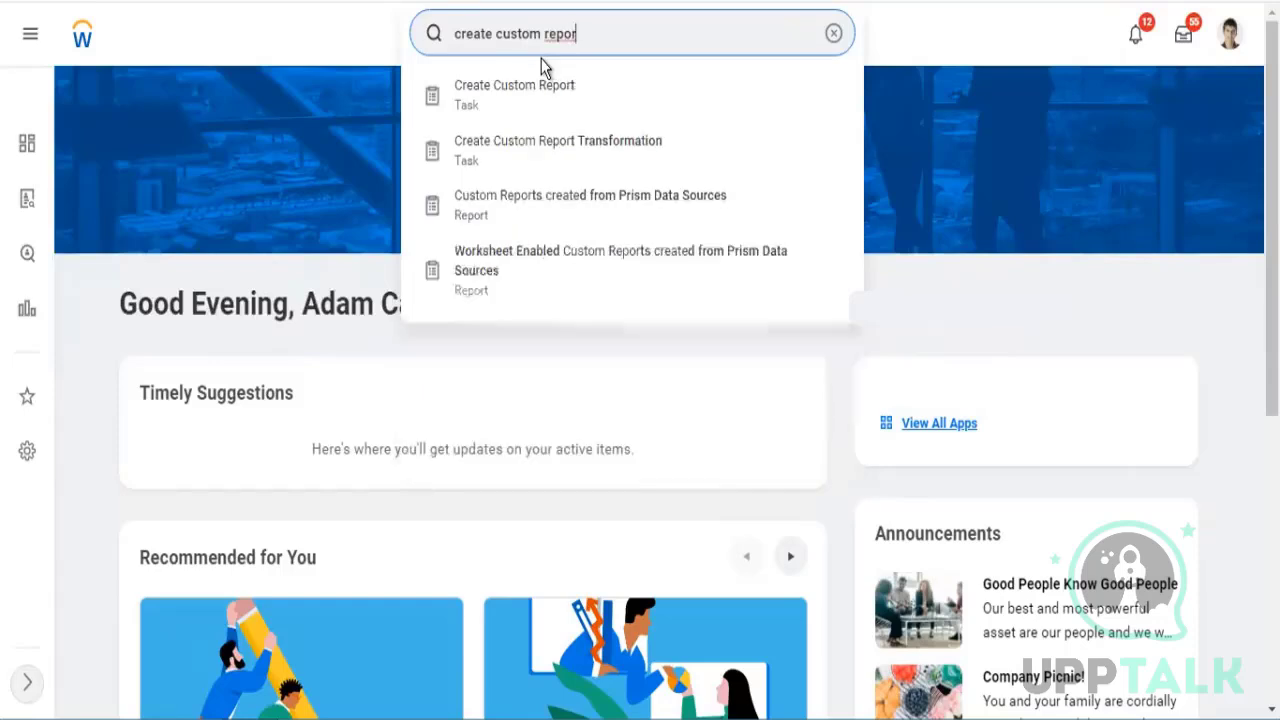
{"action": "key", "text": "Down"}
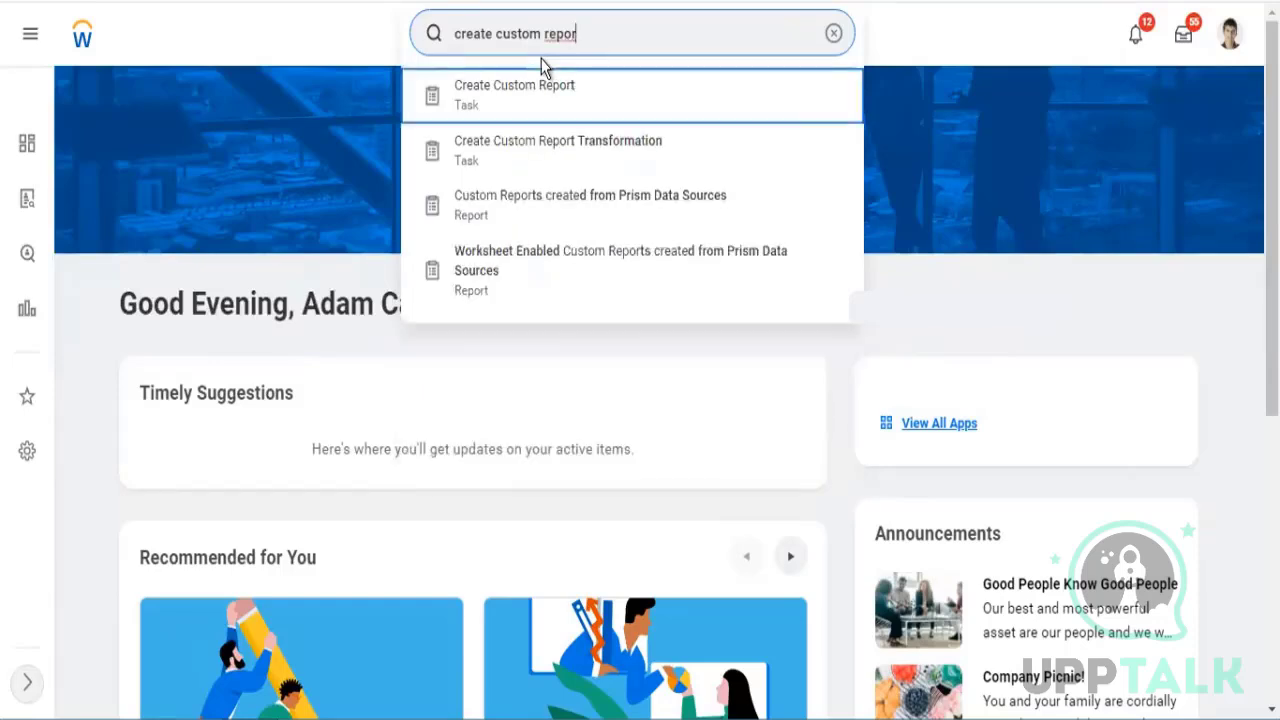
{"action": "left_click", "coordinate": [797, 97]}
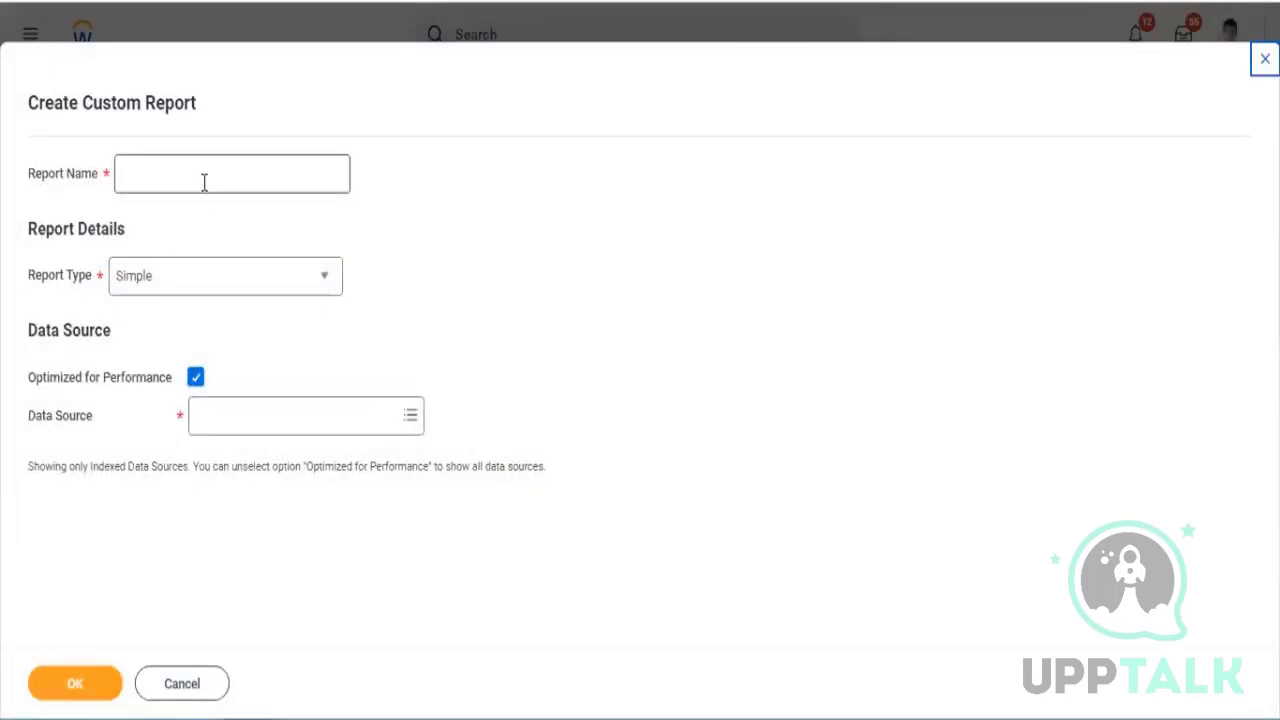
- Set the report type to Matrix and name the report "SubRep1 - All Custom Reports"
{"action": "left_click", "coordinate": [206, 181]}
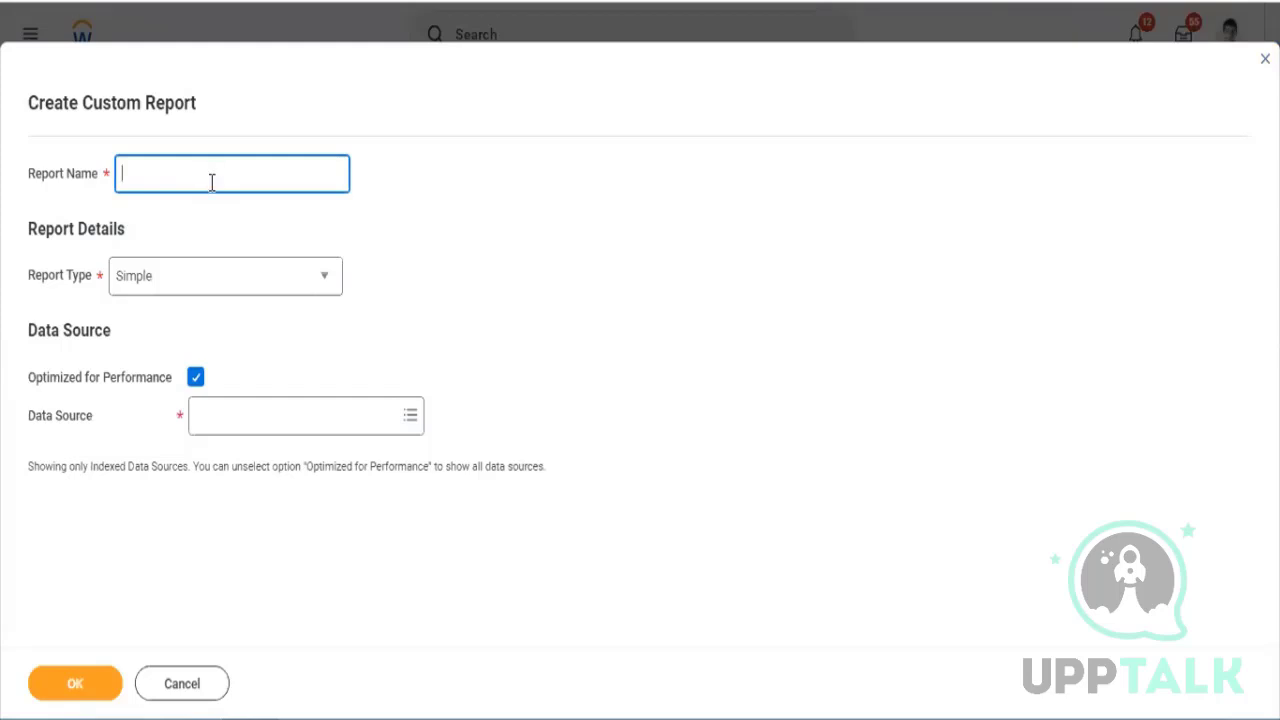
{"action": "left_click", "coordinate": [320, 280]}
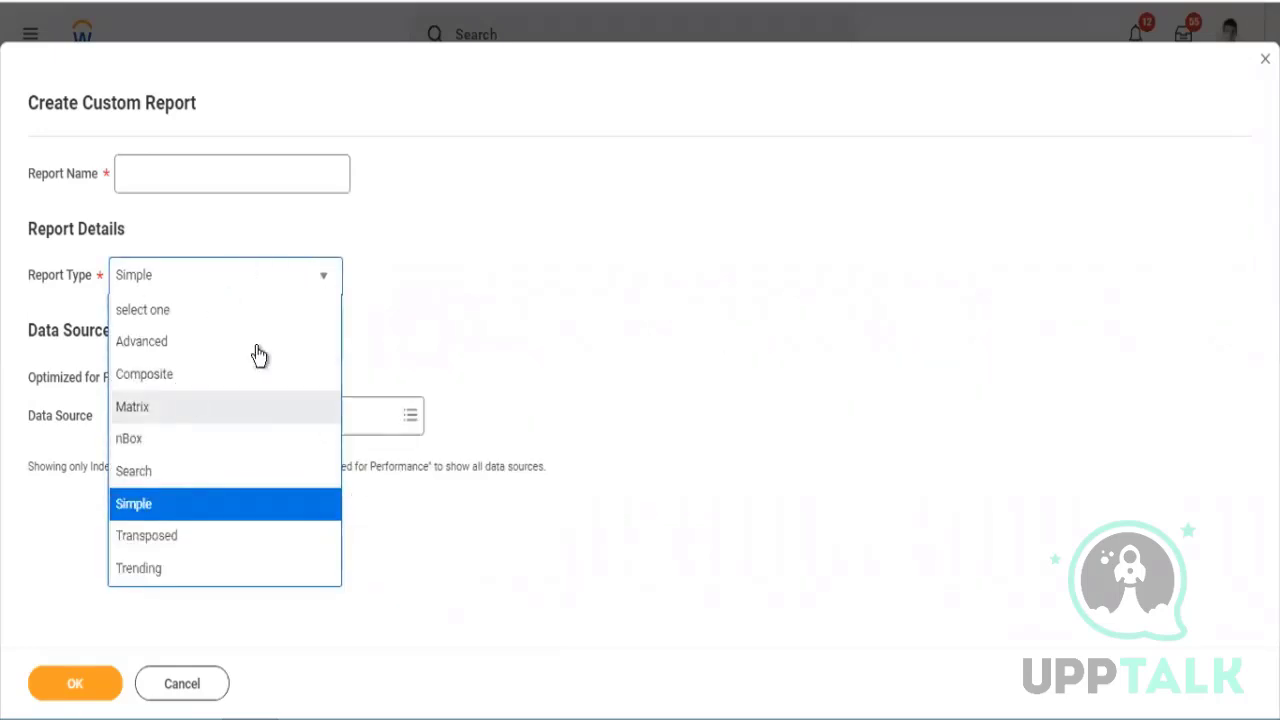
{"action": "left_click", "coordinate": [225, 406]}
{"action": "left_click", "coordinate": [231, 172]}
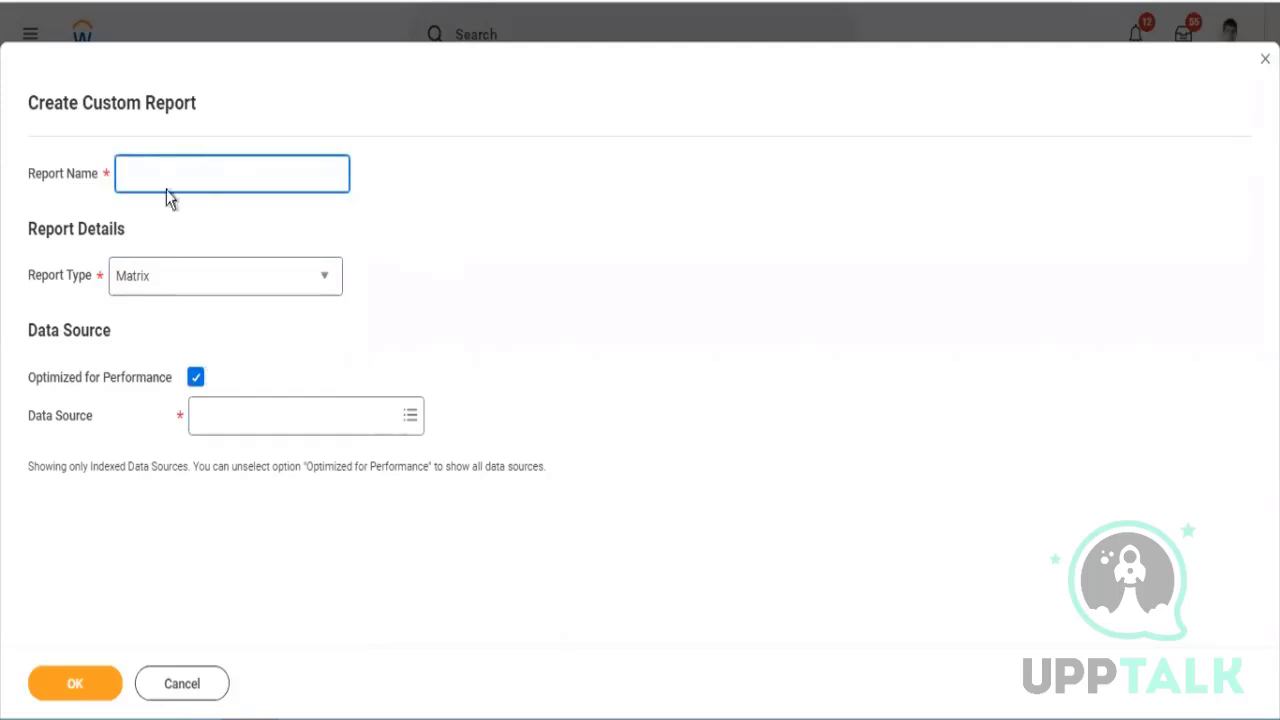
{"action": "type", "text": "Su"}
{"action": "key", "text": "BackSpace"}
{"action": "type", "text": "ubRep1 - All Custom"}
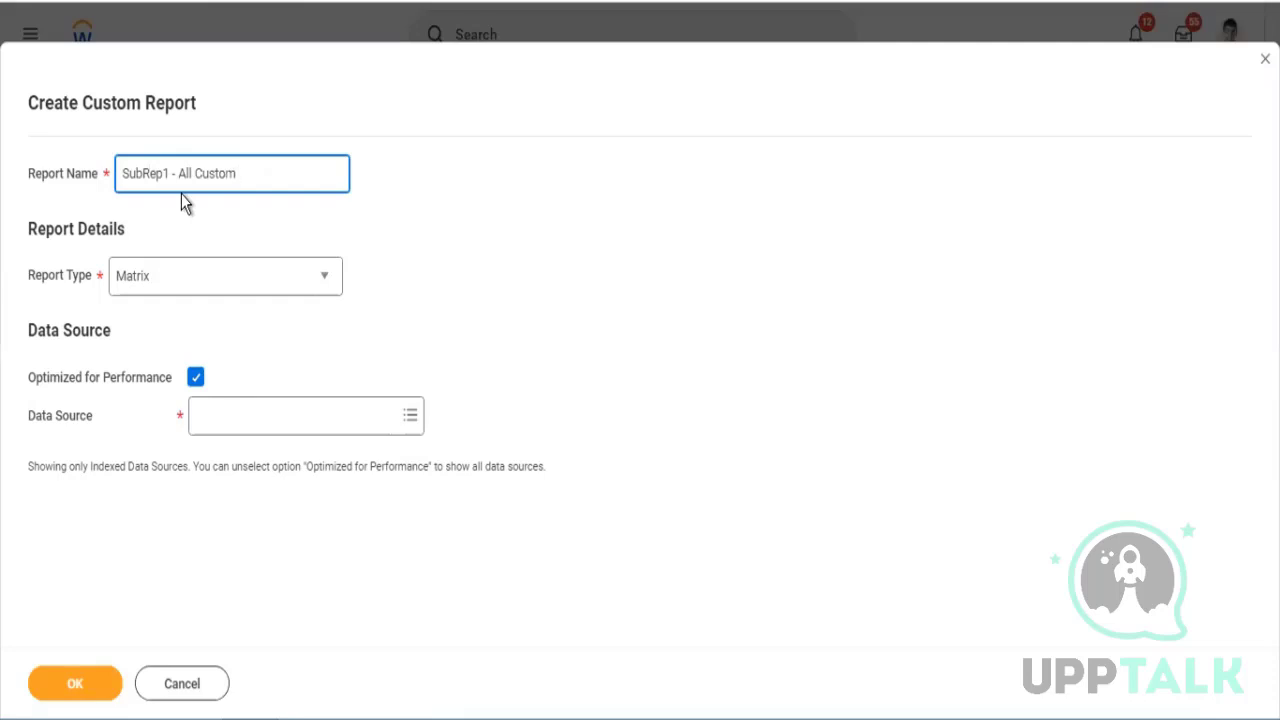
{"action": "type", "text": " Reports"}
- Turn off Optimized for Performance, choose All Custom Reports as the data source, and create the report definition
{"action": "left_click", "coordinate": [193, 378]}
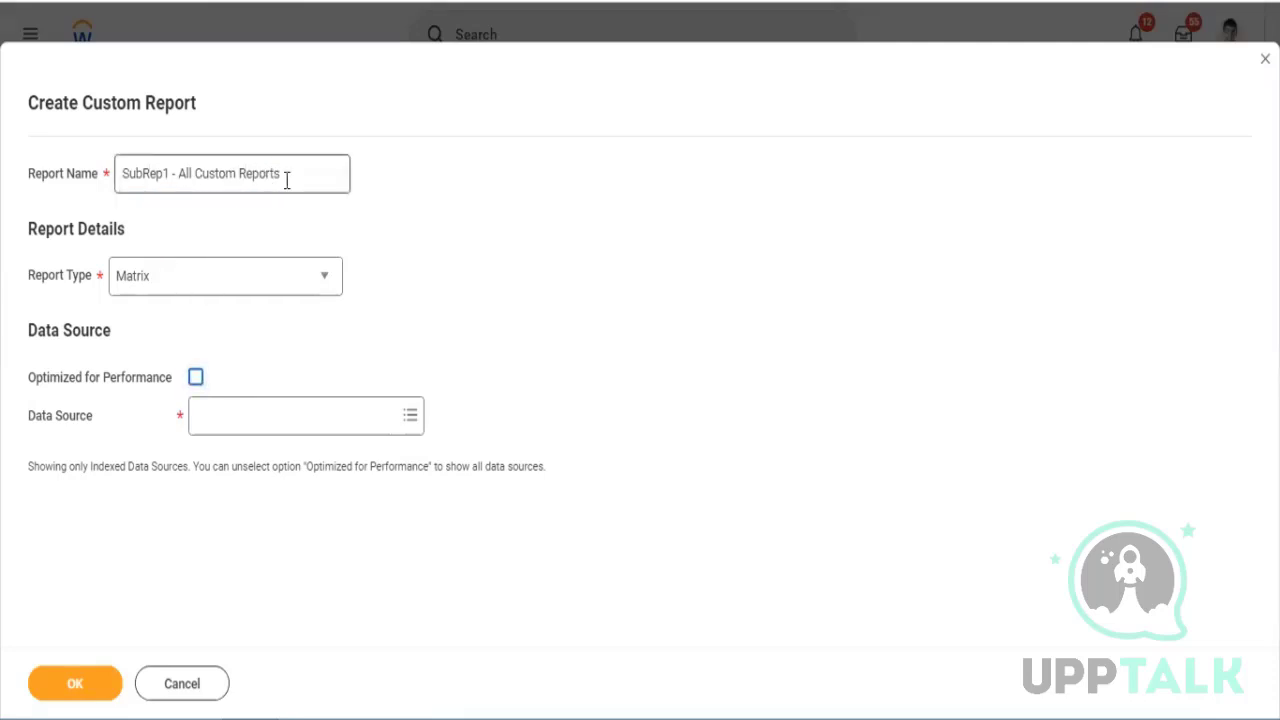
{"action": "left_click", "coordinate": [292, 440]}
{"action": "type", "text": "custo"}
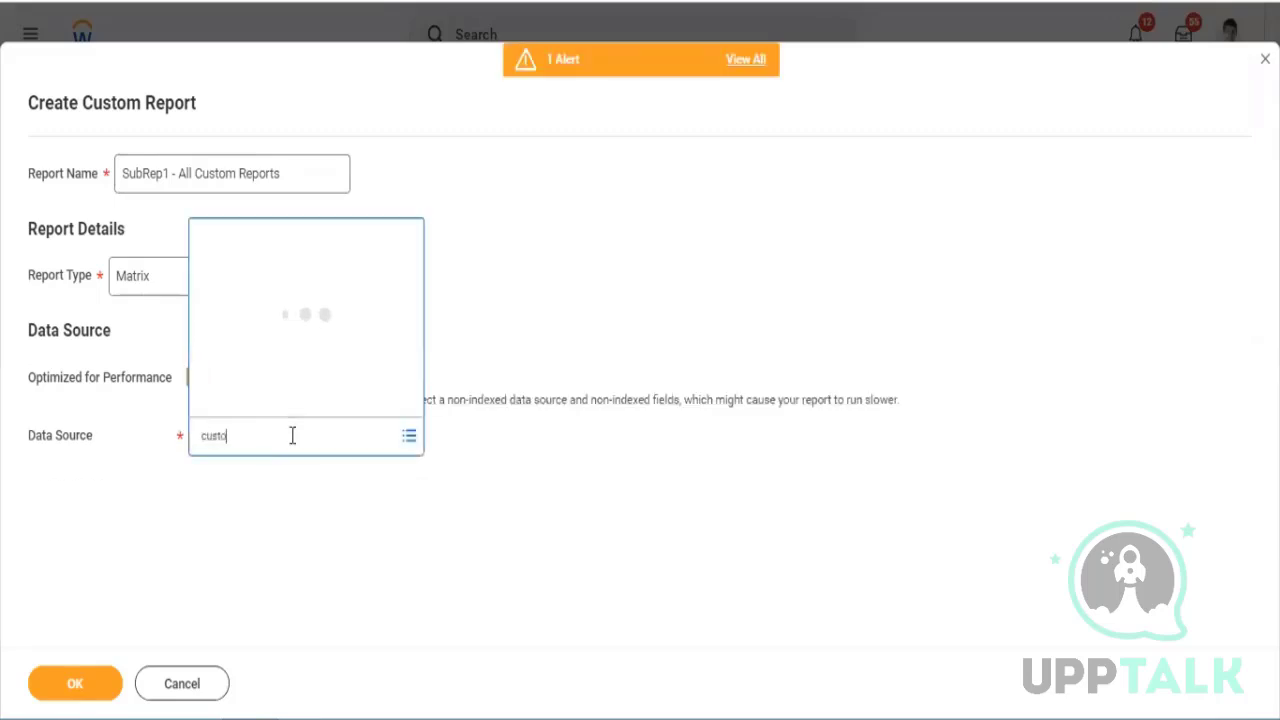
{"action": "type", "text": "m reports"}
{"action": "key", "text": "Return"}
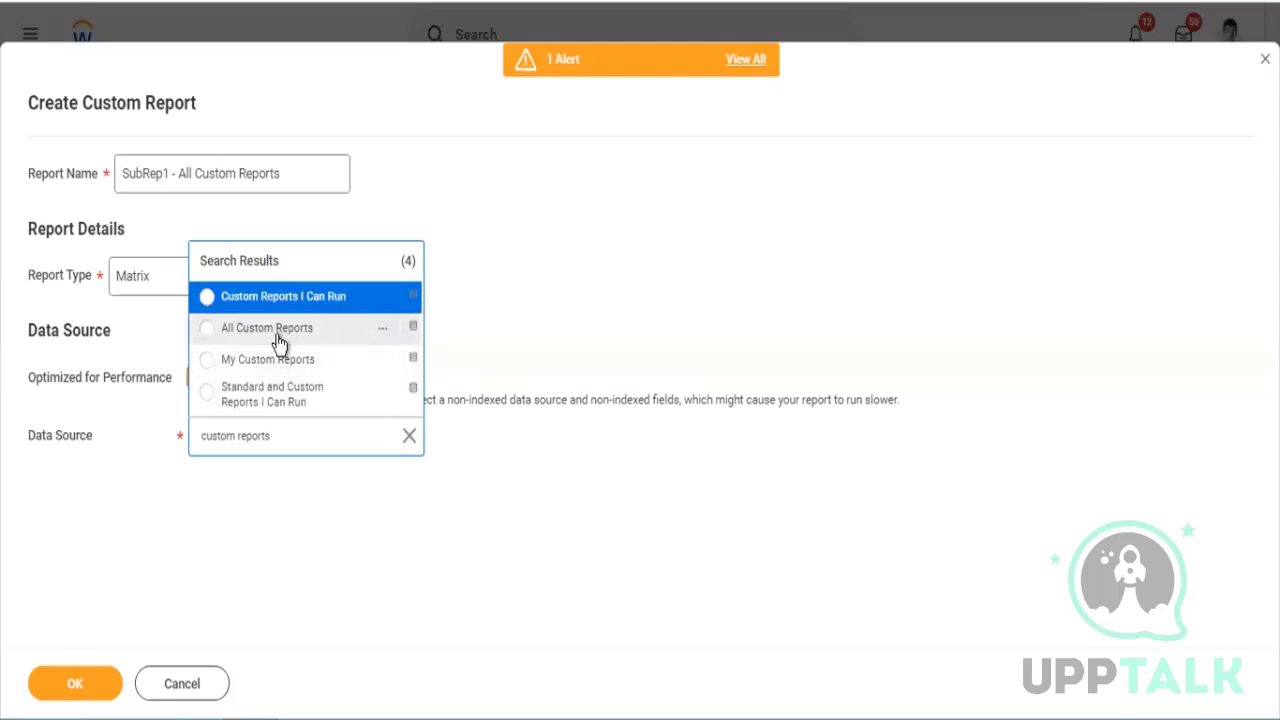
{"action": "left_click", "coordinate": [405, 332]}
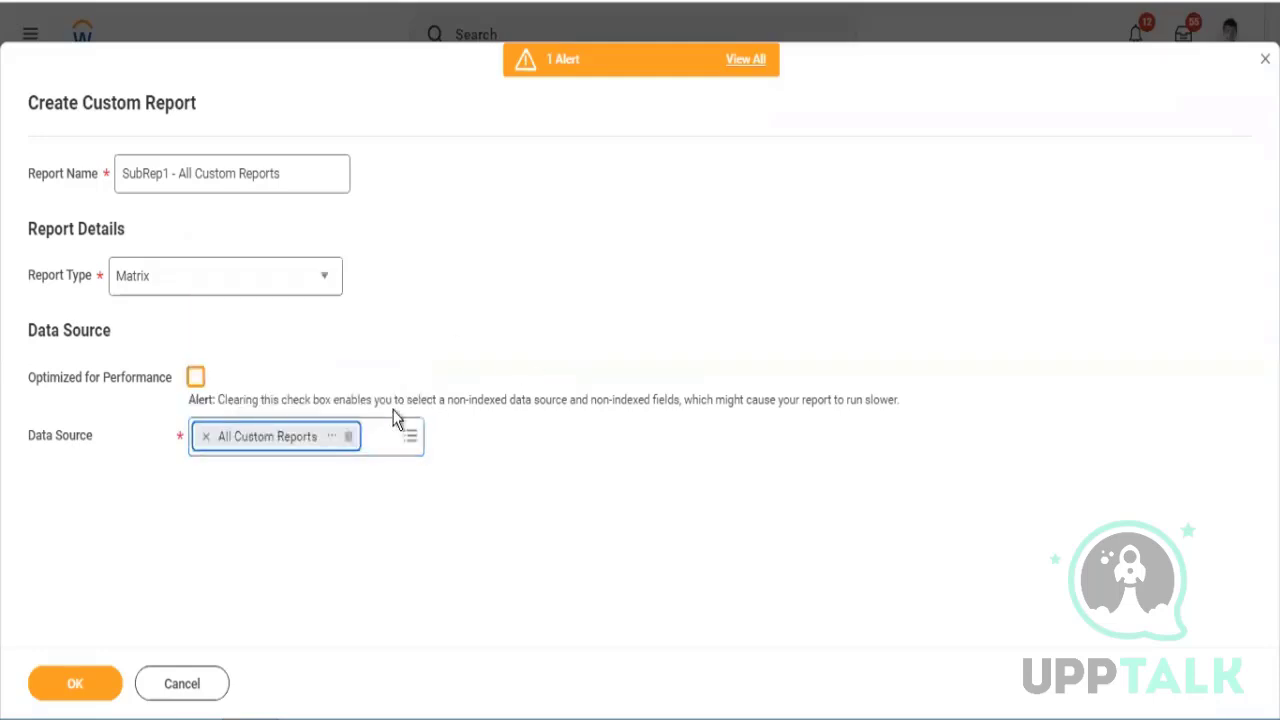
{"action": "left_click", "coordinate": [521, 274]}
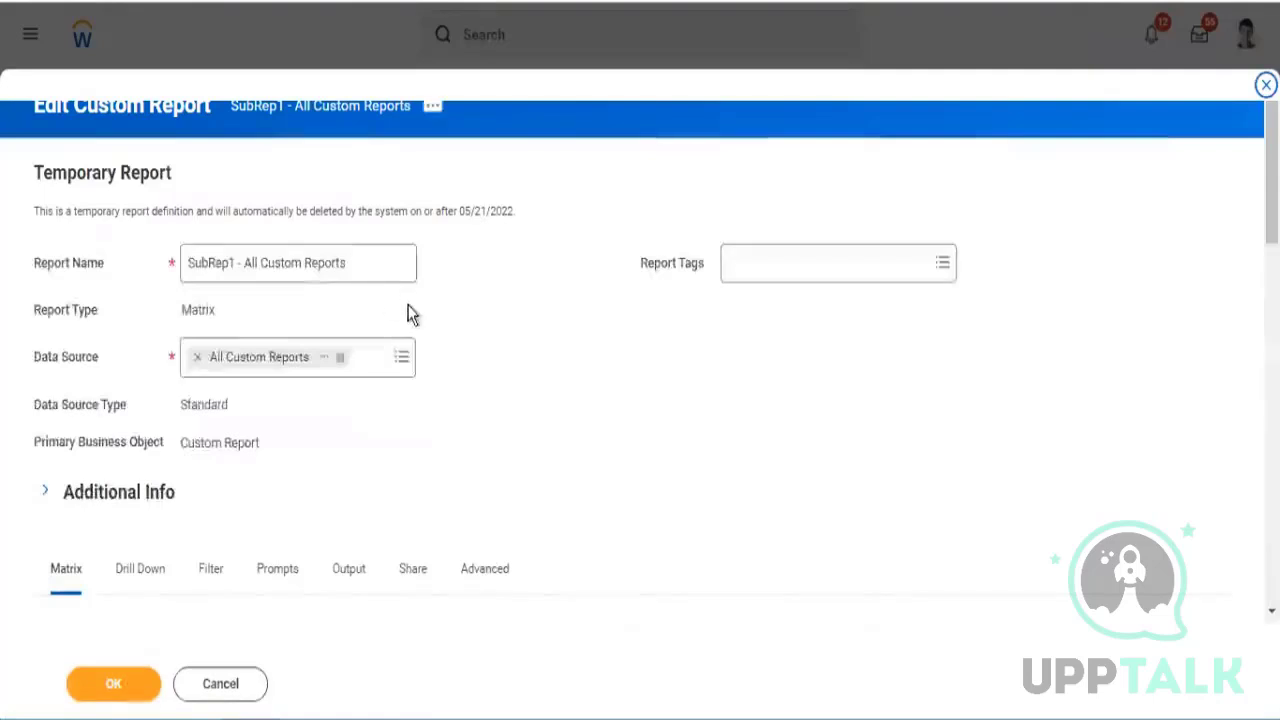
- Set Report Type as the first group-by field in the matrix's row grouping
{"action": "scroll", "coordinate": [300, 400], "scroll_direction": "down", "scroll_amount": 5}
{"action": "left_click", "coordinate": [157, 334]}
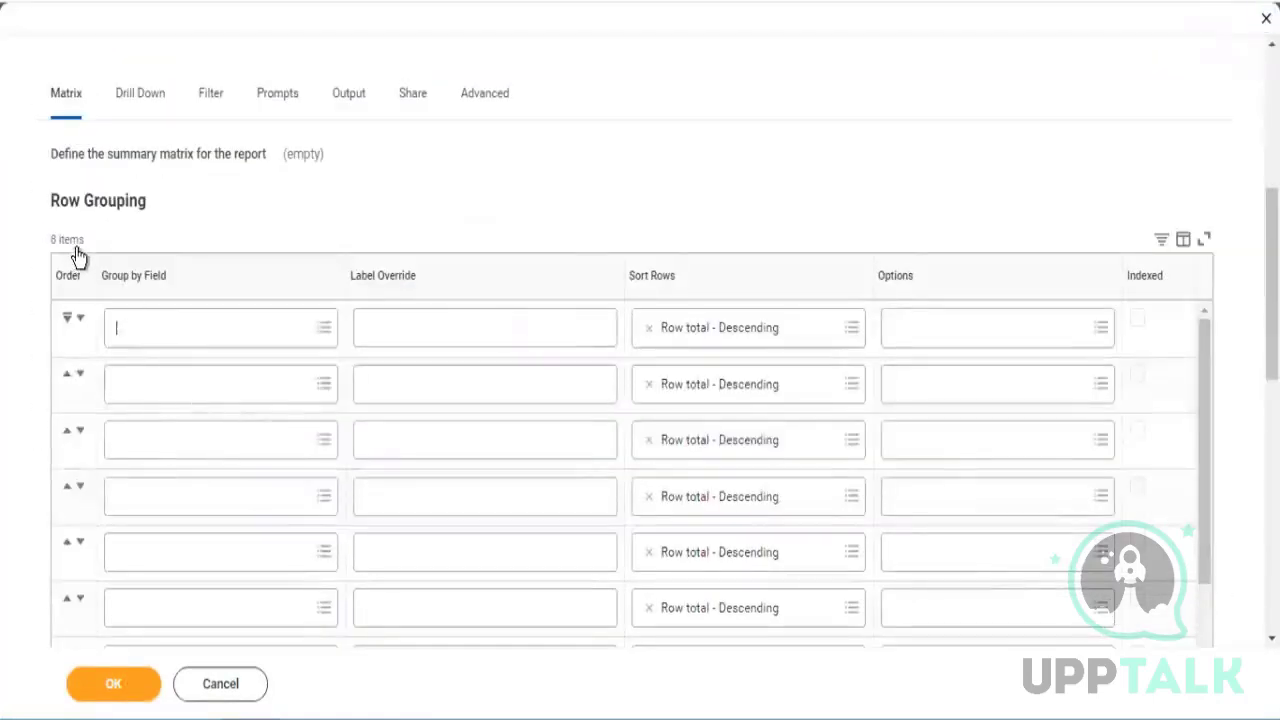
{"action": "left_click_drag", "start_coordinate": [60, 200], "coordinate": [130, 204]}
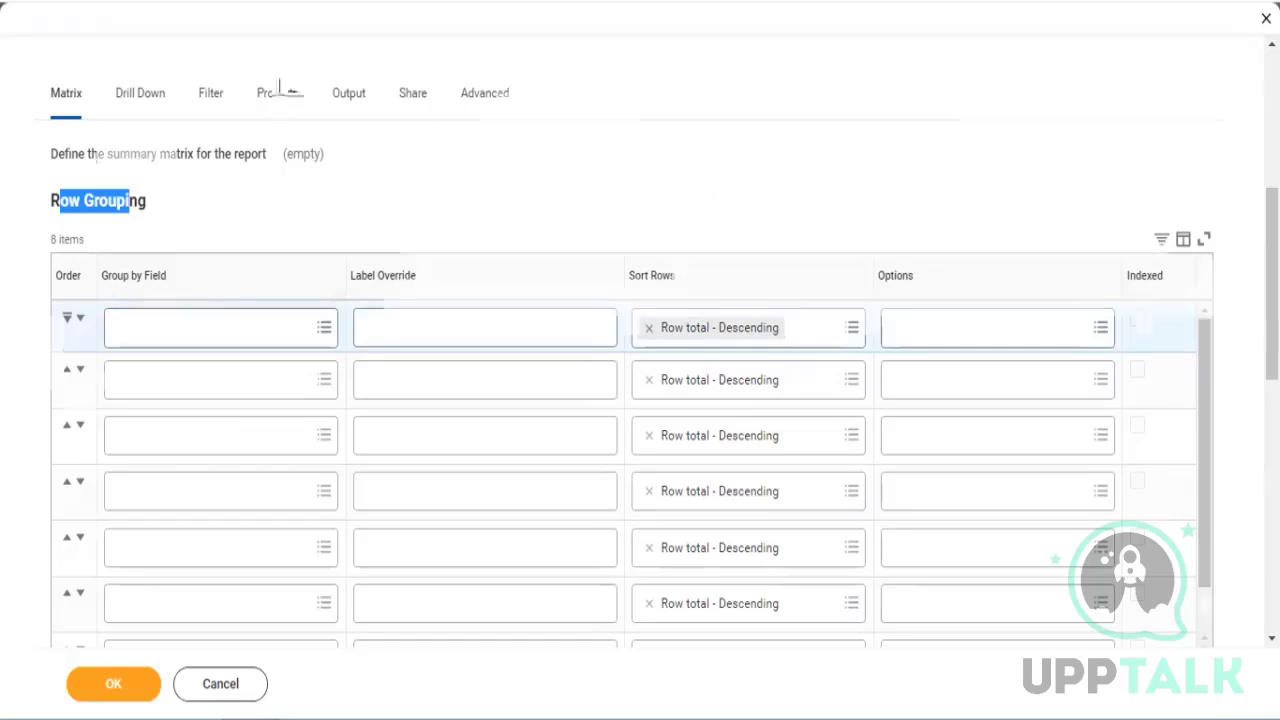
{"action": "scroll", "coordinate": [278, 87], "scroll_direction": "up", "scroll_amount": 4}
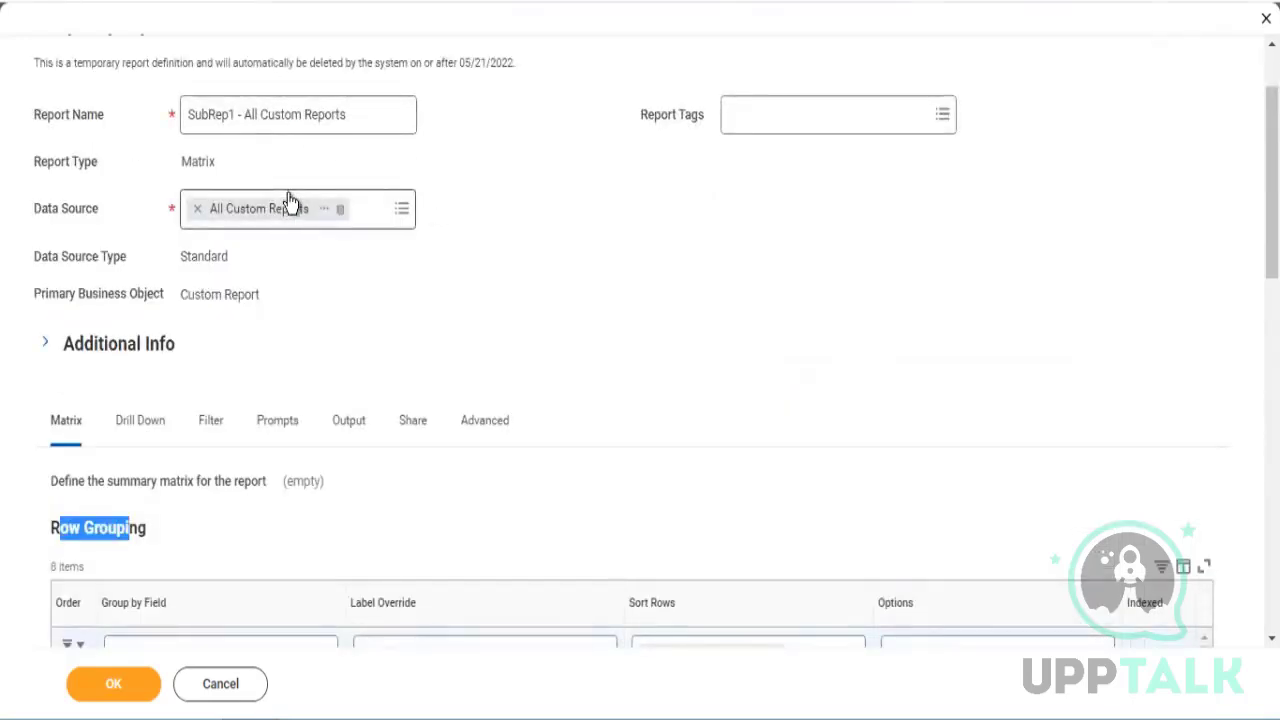
{"action": "scroll", "coordinate": [214, 520], "scroll_direction": "down", "scroll_amount": 3}
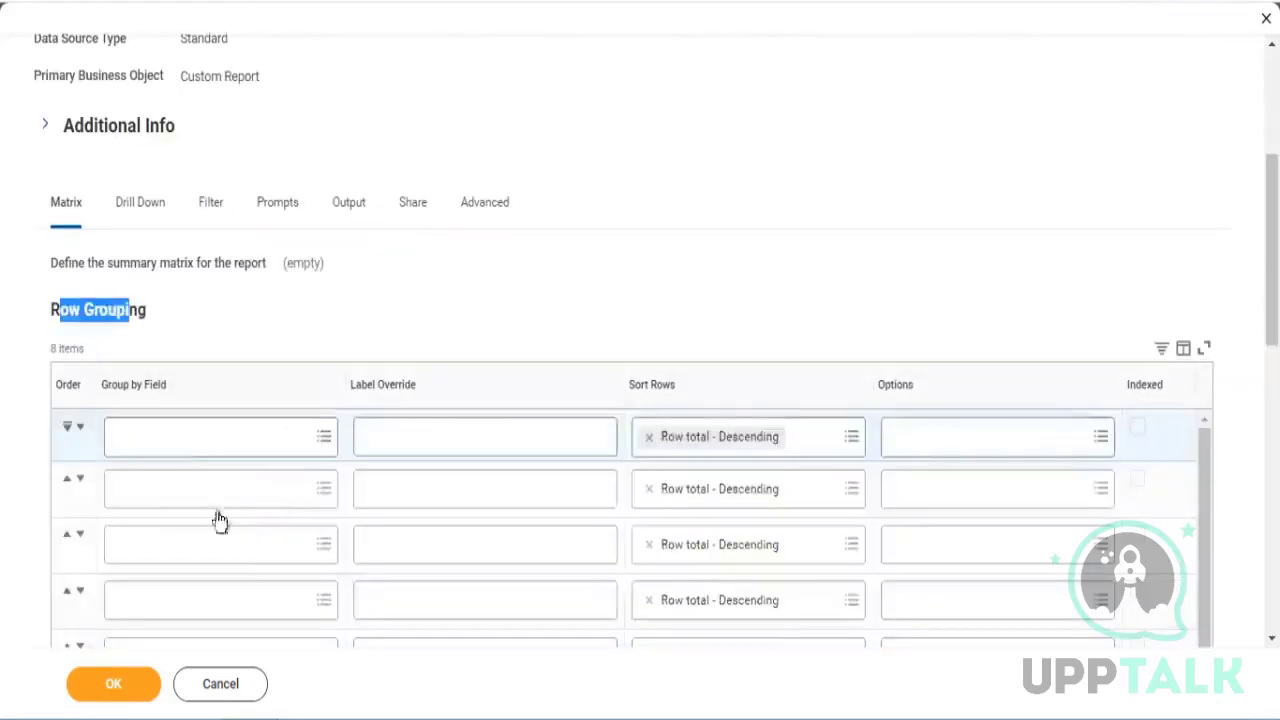
{"action": "left_click", "coordinate": [182, 436]}
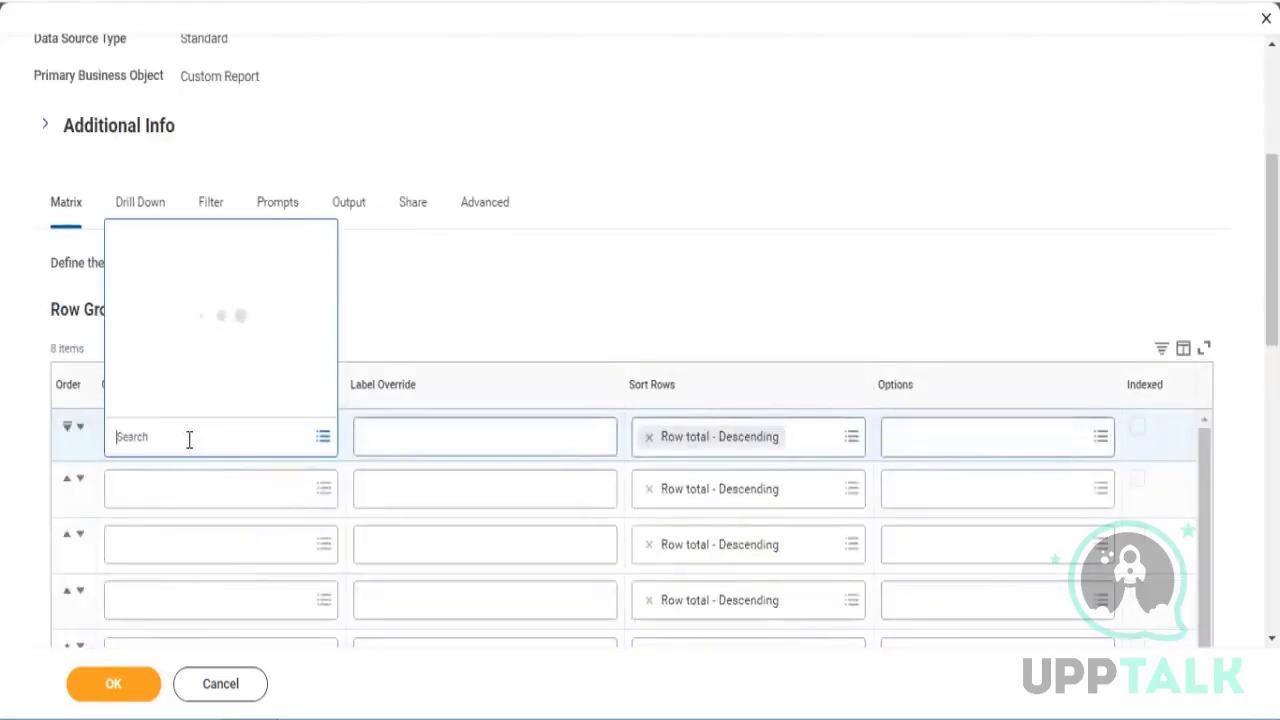
{"action": "type", "text": "report type"}
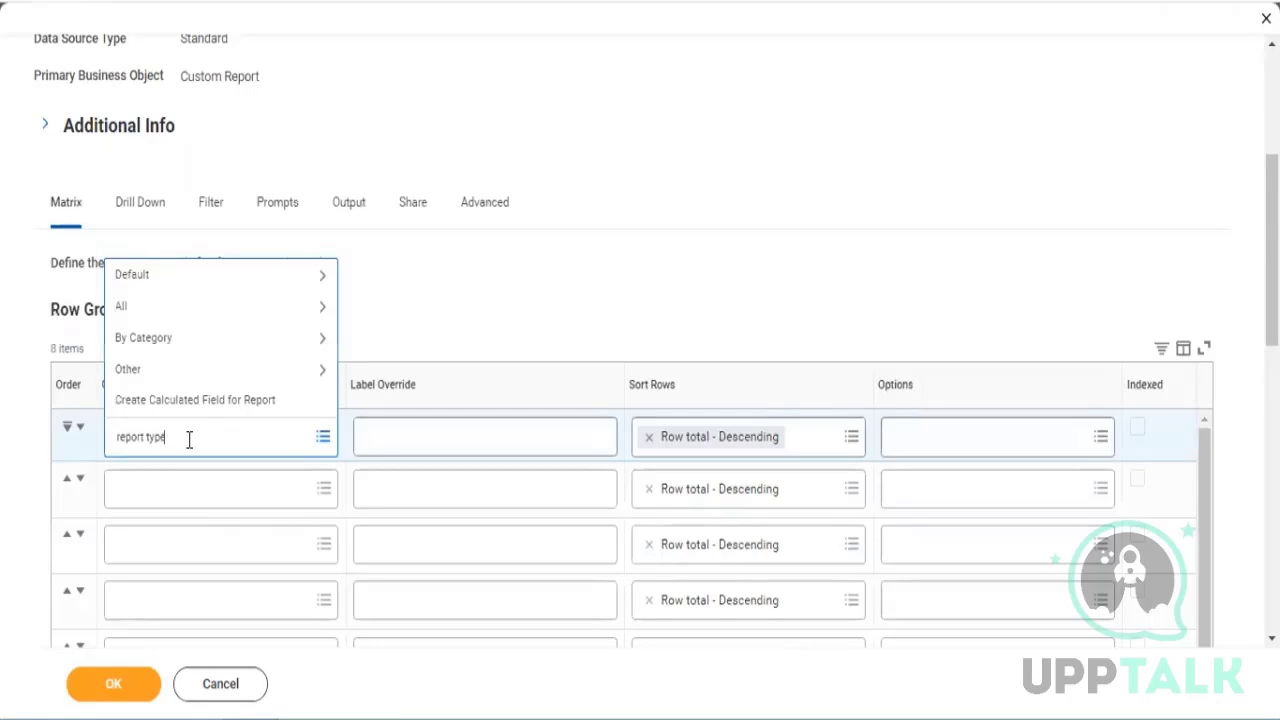
{"action": "key", "text": "Return"}
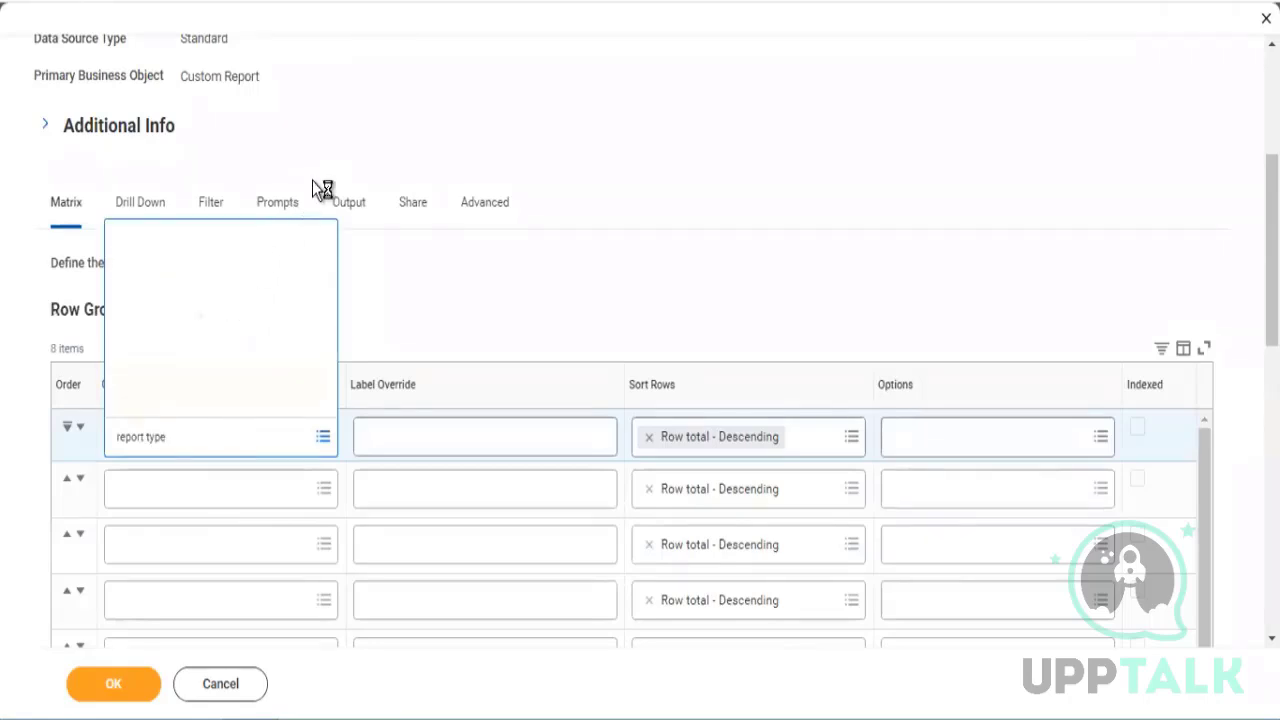
{"action": "scroll", "coordinate": [714, 223], "scroll_direction": "down", "scroll_amount": 1}
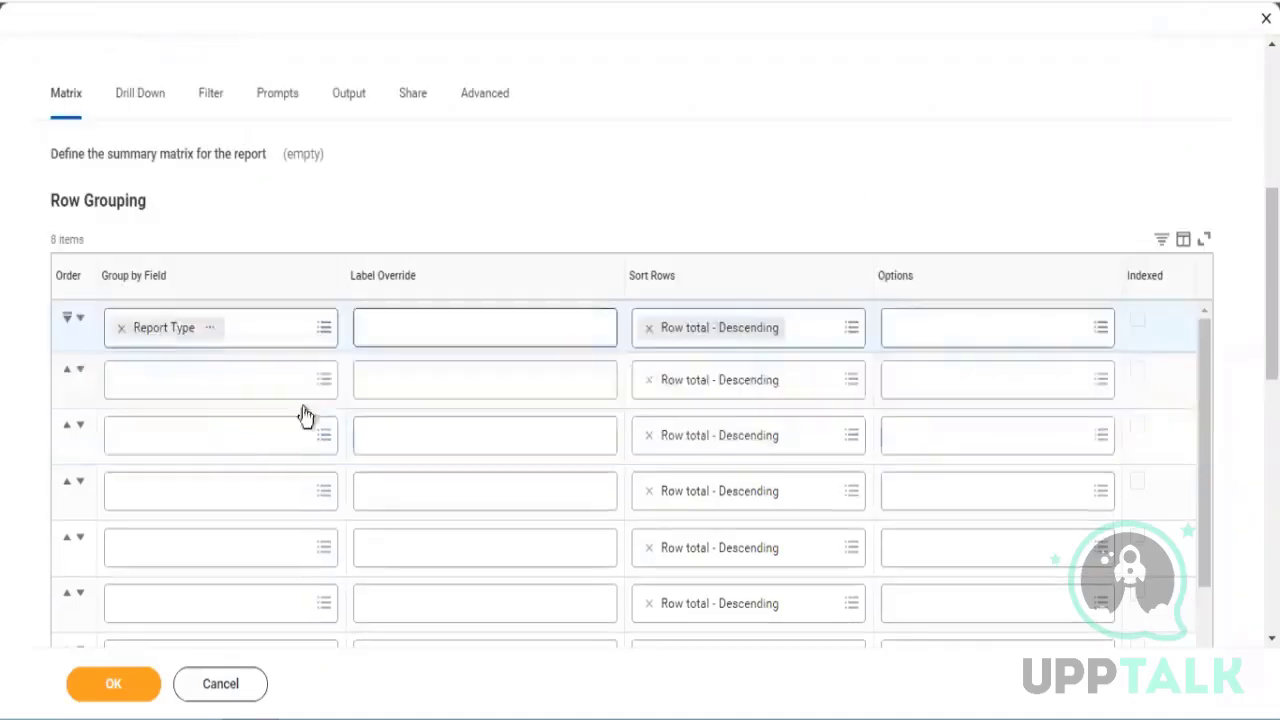
- Examine the Report Type field's details, including its name and description of returned values, and close them
{"action": "left_click", "coordinate": [210, 328]}
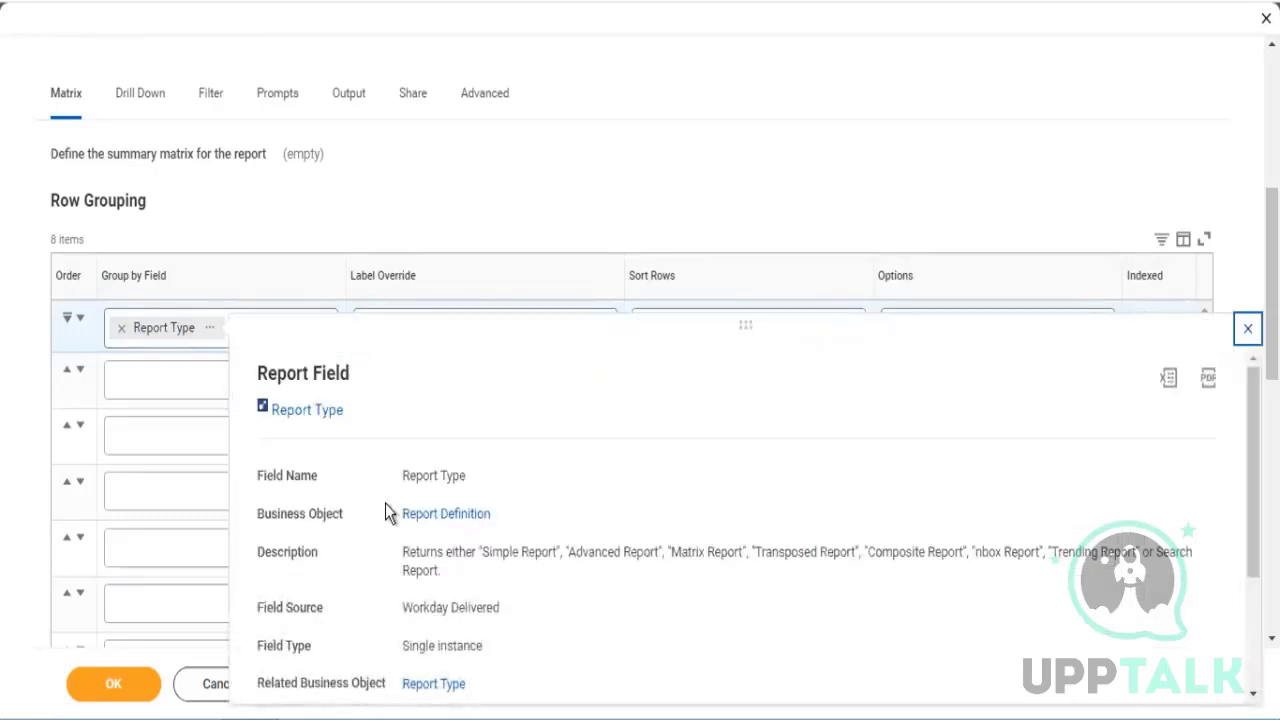
{"action": "triple_click", "coordinate": [466, 480]}
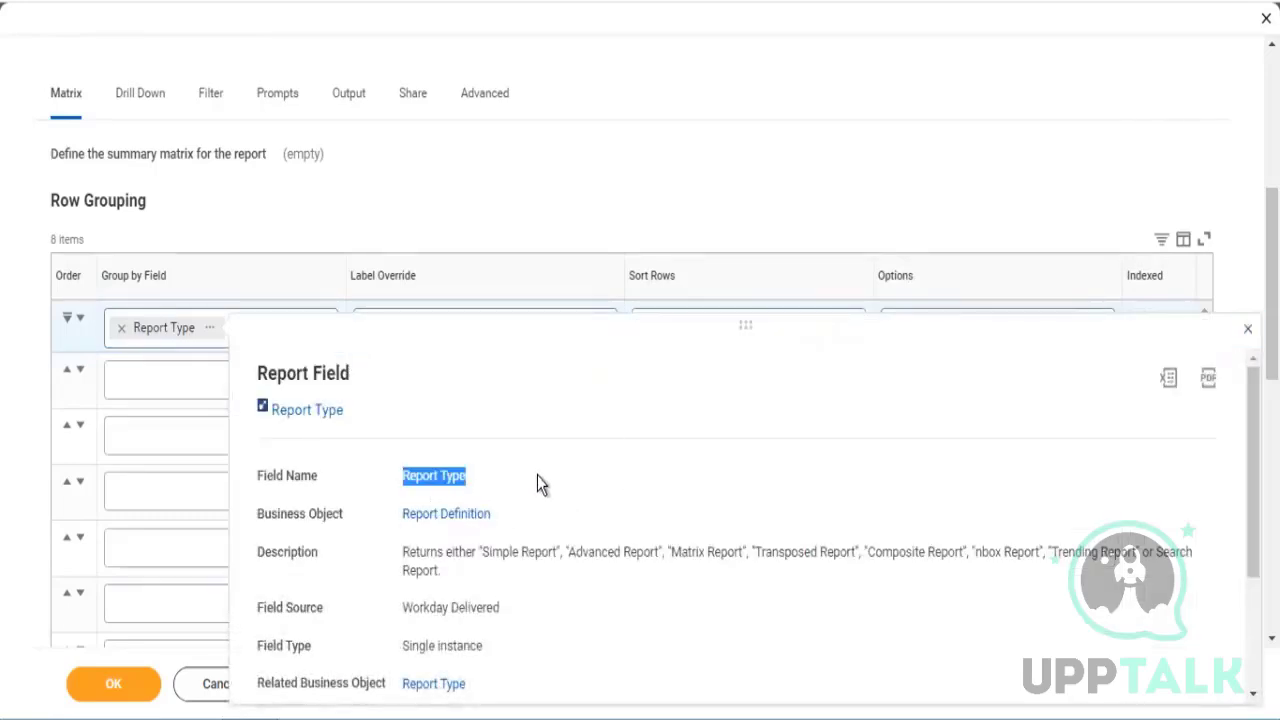
{"action": "scroll", "coordinate": [491, 466], "scroll_direction": "down", "scroll_amount": 2}
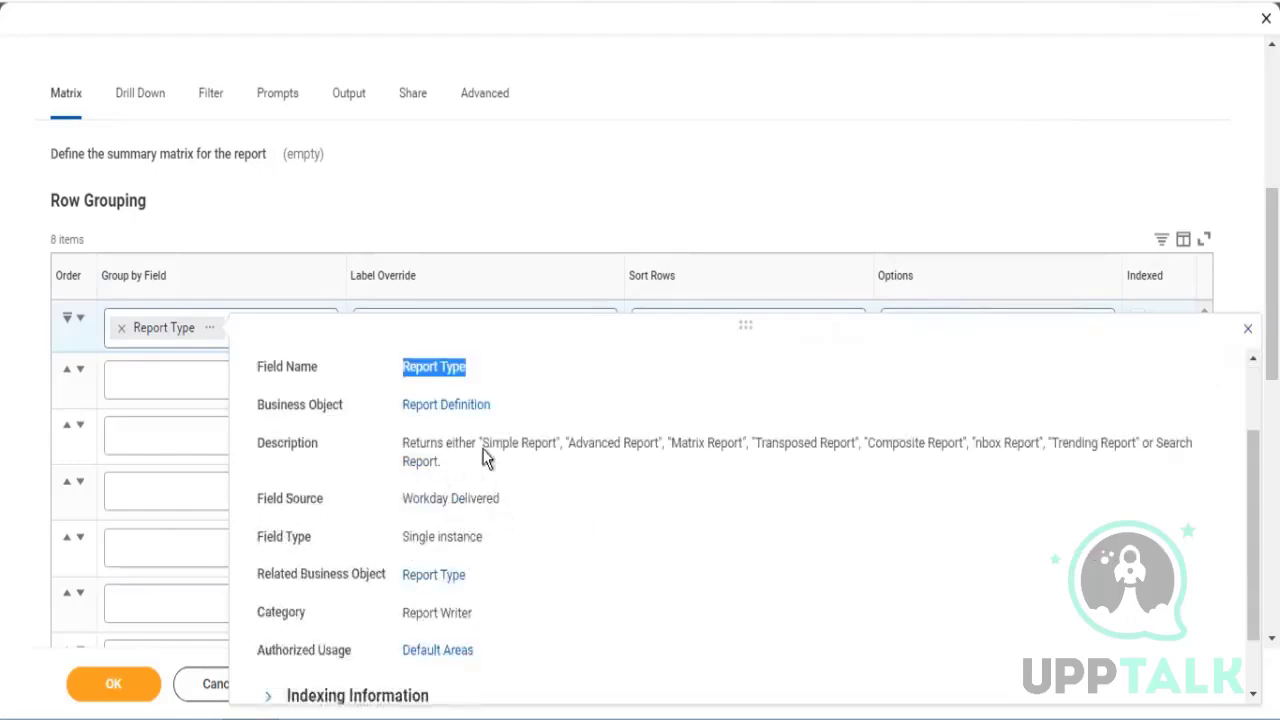
{"action": "left_click_drag", "start_coordinate": [482, 449], "coordinate": [732, 453]}
{"action": "left_click", "coordinate": [676, 484]}
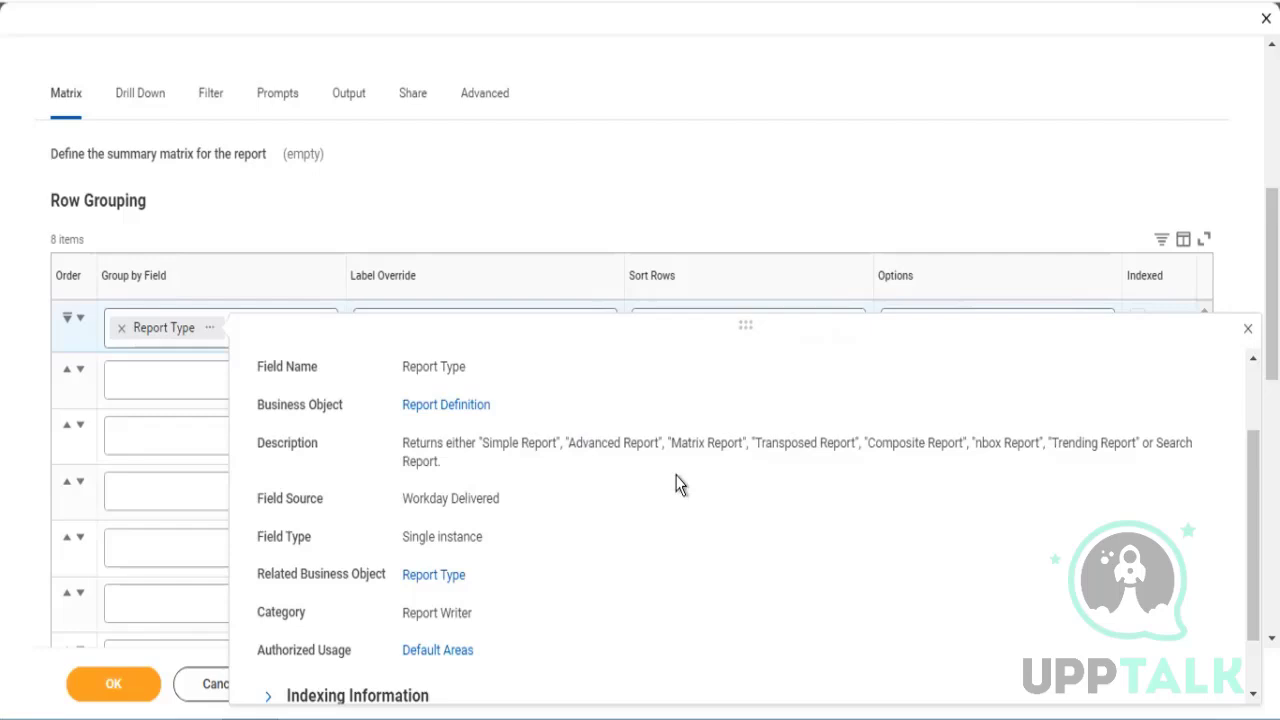
{"action": "scroll", "coordinate": [676, 484], "scroll_direction": "up", "scroll_amount": 2}
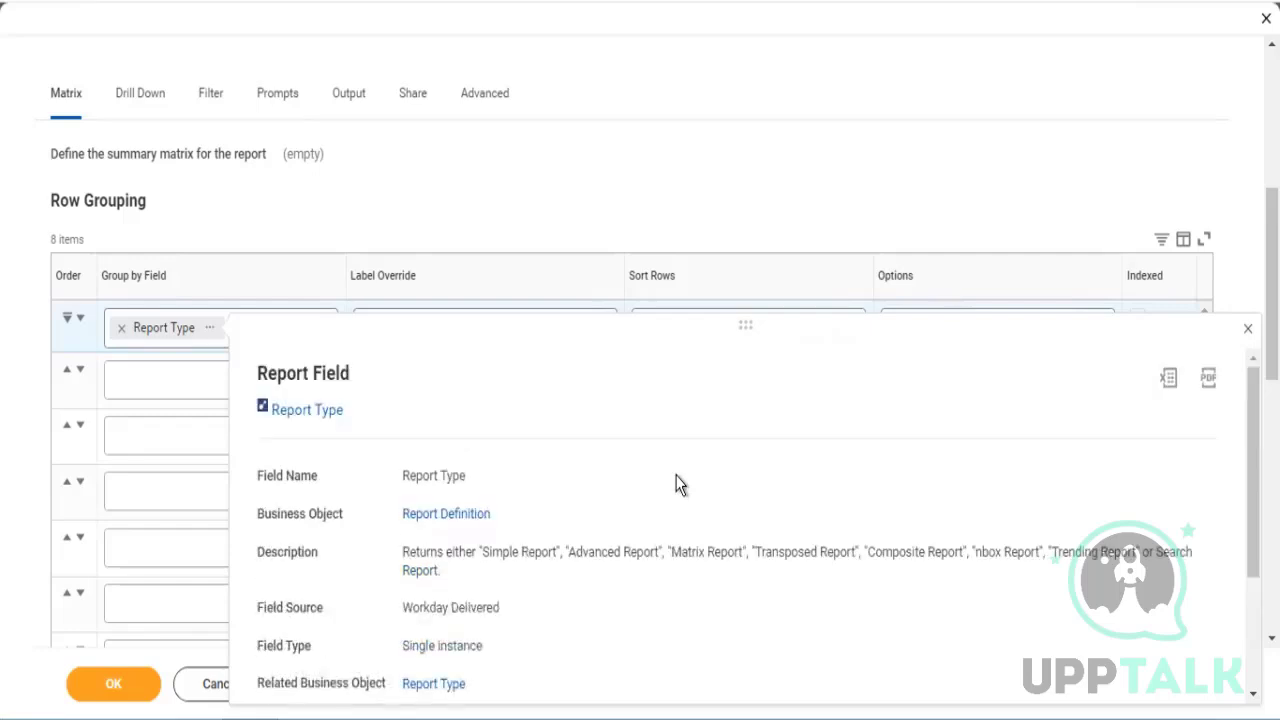
{"action": "left_click", "coordinate": [505, 205]}
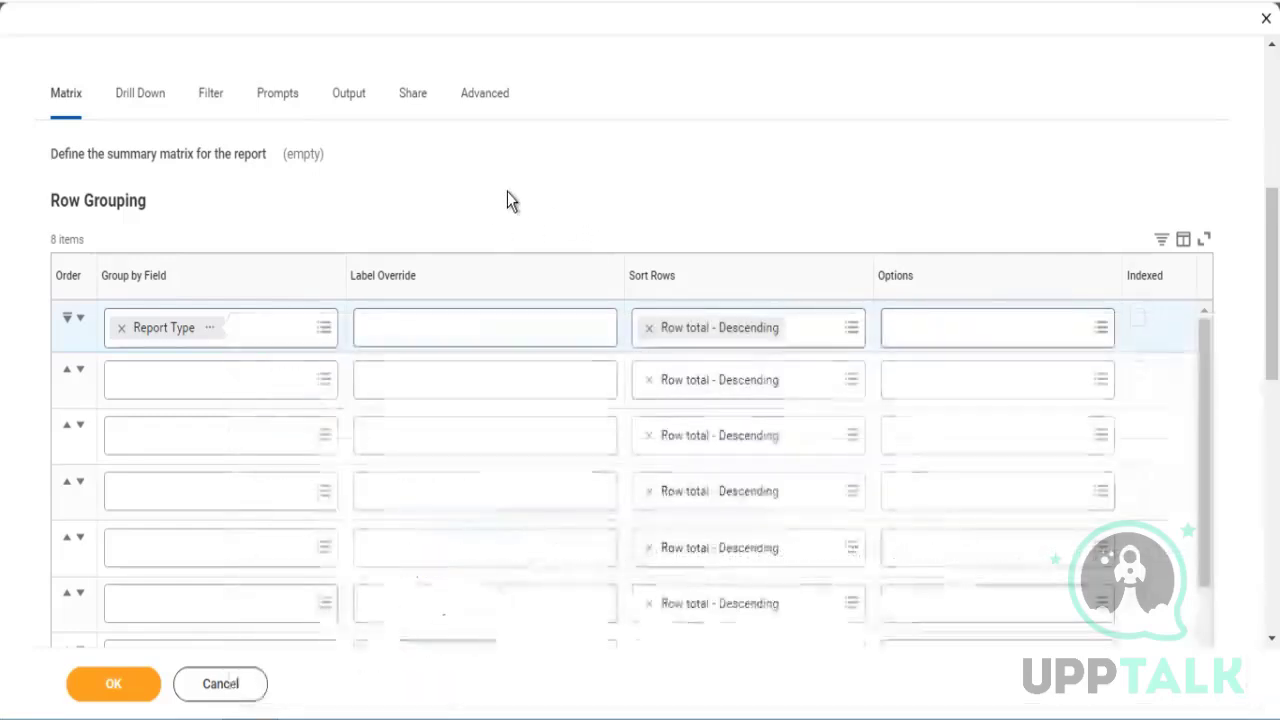
- Review the column grouping and summarization settings, then save the matrix report definition and run the report
{"action": "scroll", "coordinate": [507, 200], "scroll_direction": "down", "scroll_amount": 3}
{"action": "scroll", "coordinate": [320, 349], "scroll_direction": "down", "scroll_amount": 2}
{"action": "scroll", "coordinate": [700, 626], "scroll_direction": "down", "scroll_amount": 3}
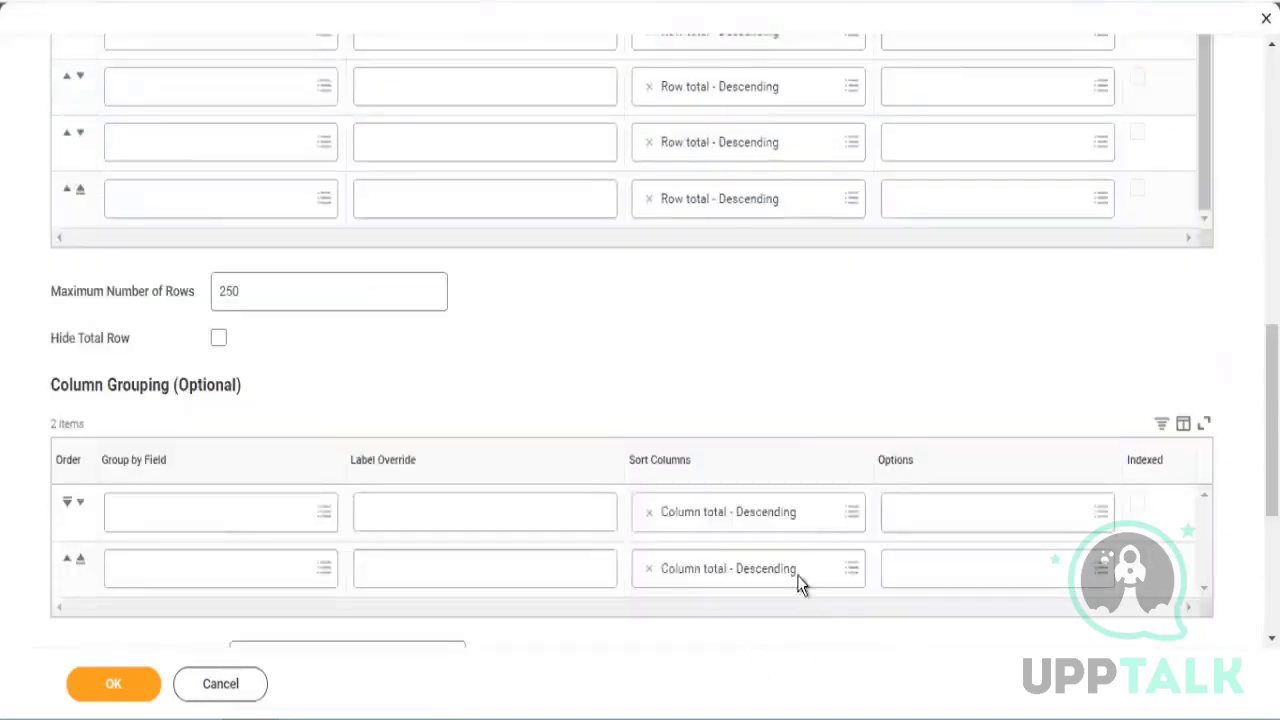
{"action": "scroll", "coordinate": [666, 343], "scroll_direction": "down", "scroll_amount": 5}
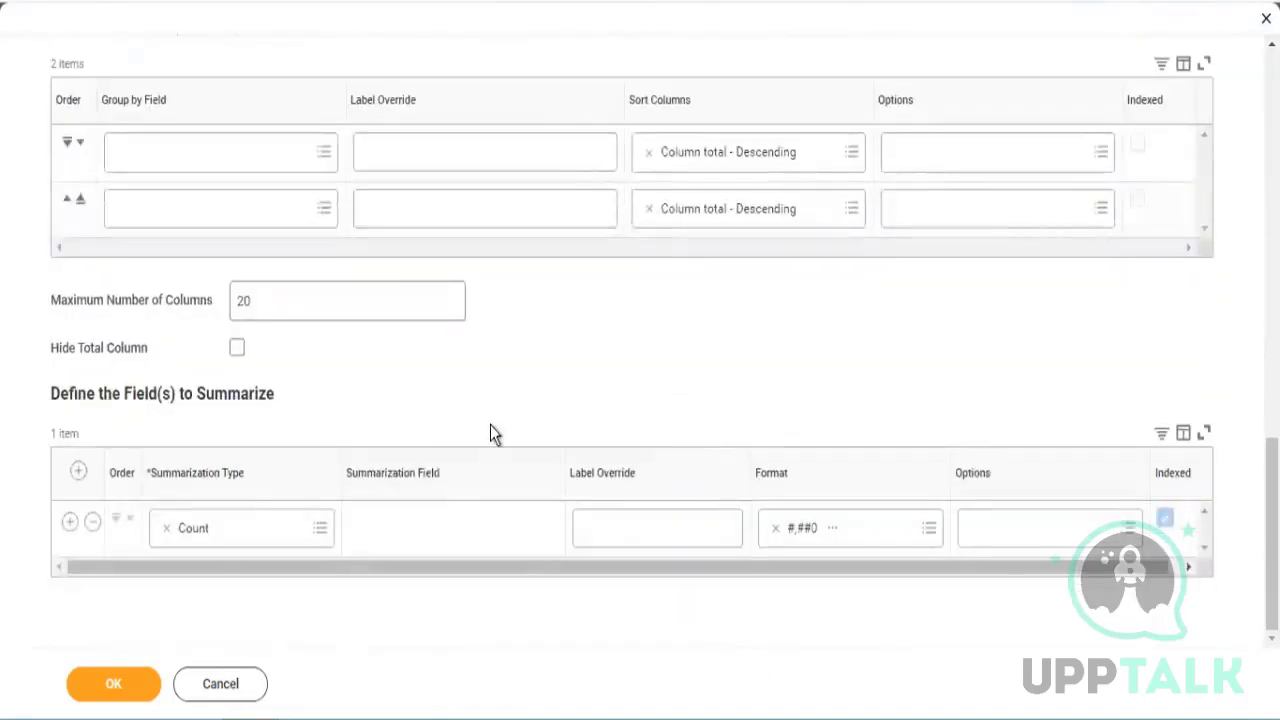
{"action": "scroll", "coordinate": [490, 432], "scroll_direction": "up", "scroll_amount": 5}
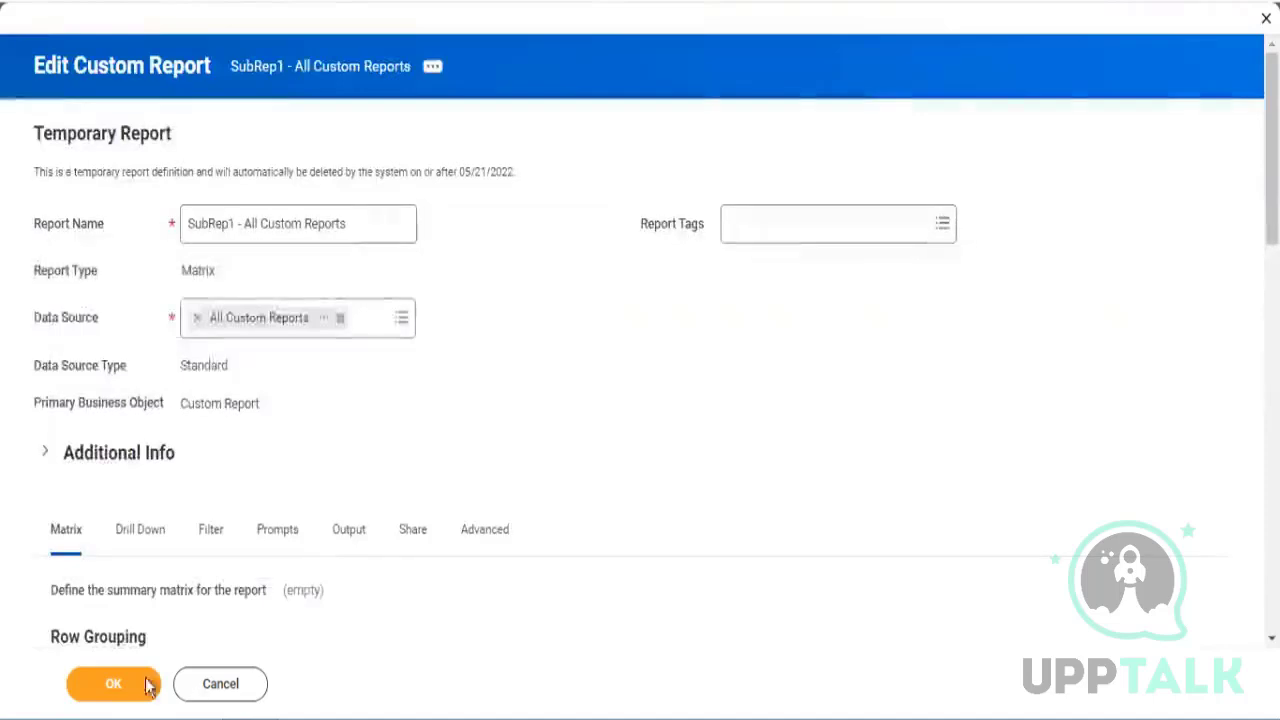
{"action": "left_click", "coordinate": [117, 686]}
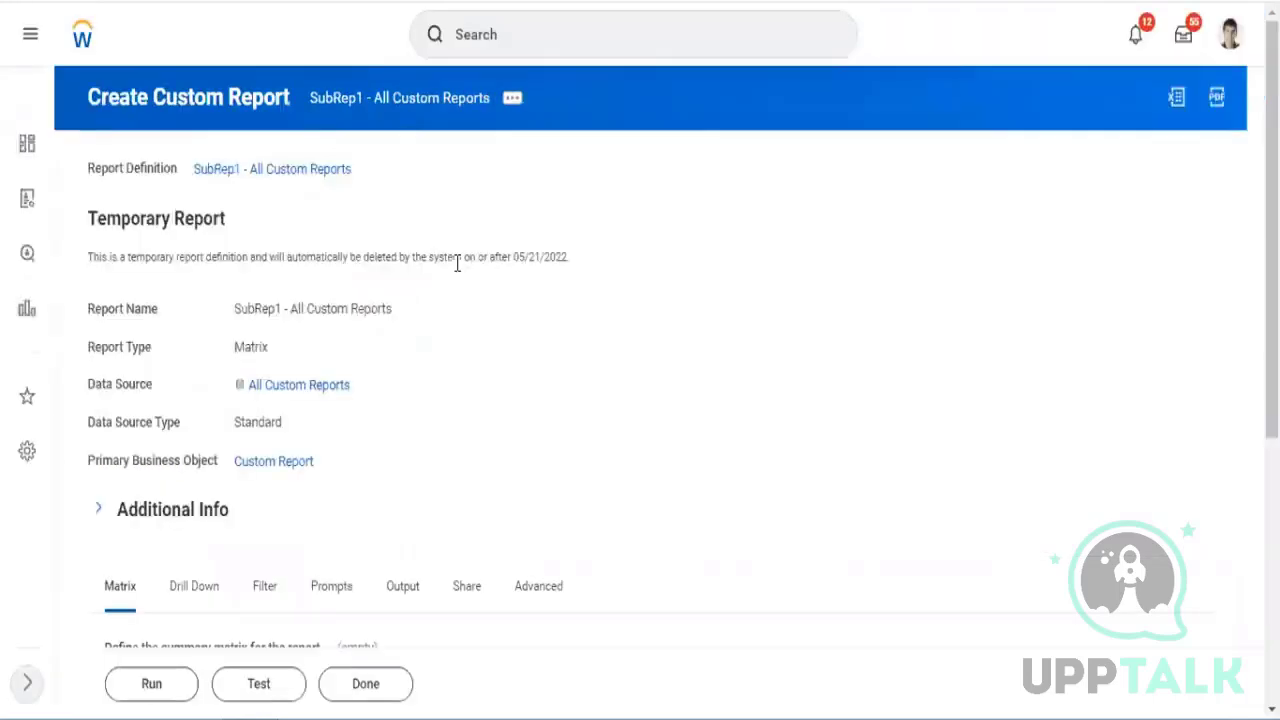
{"action": "left_click", "coordinate": [155, 683]}
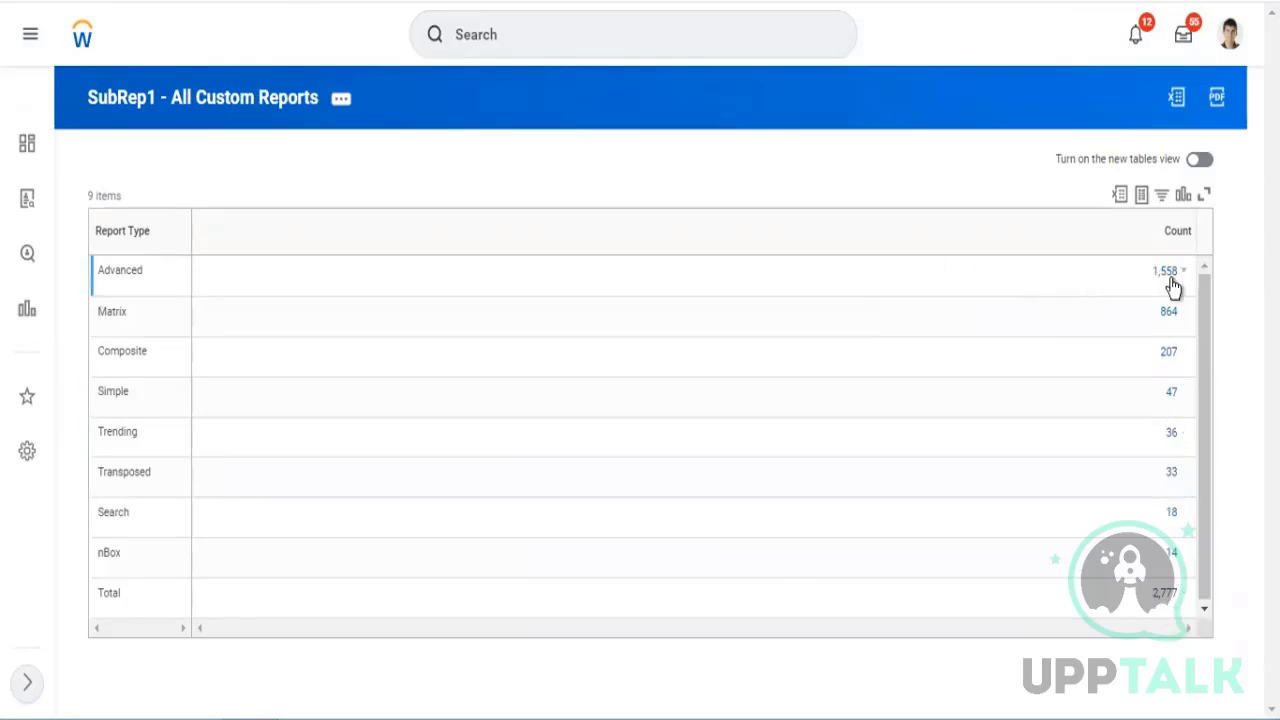
- Examine the custom reports behind the Search report type's count, close the list, and review the report types in the results
{"action": "left_click", "coordinate": [1176, 513]}
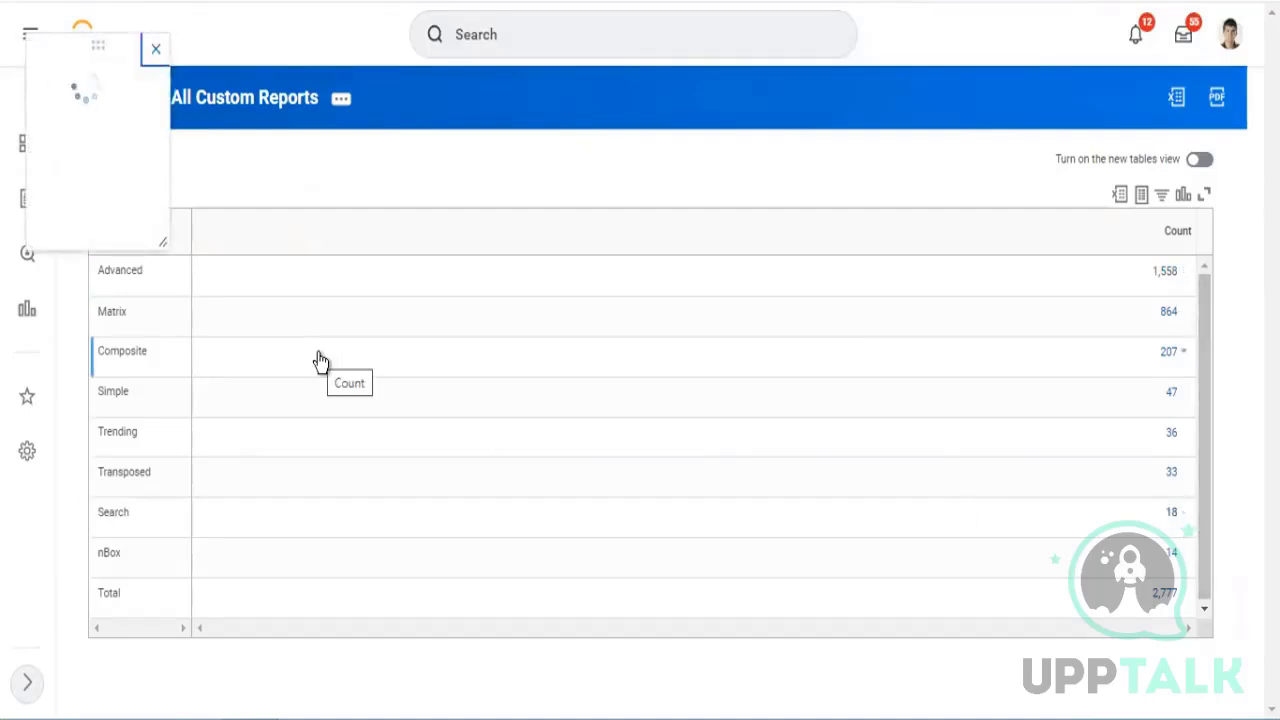
{"action": "left_click_drag", "start_coordinate": [854, 370], "coordinate": [914, 566]}
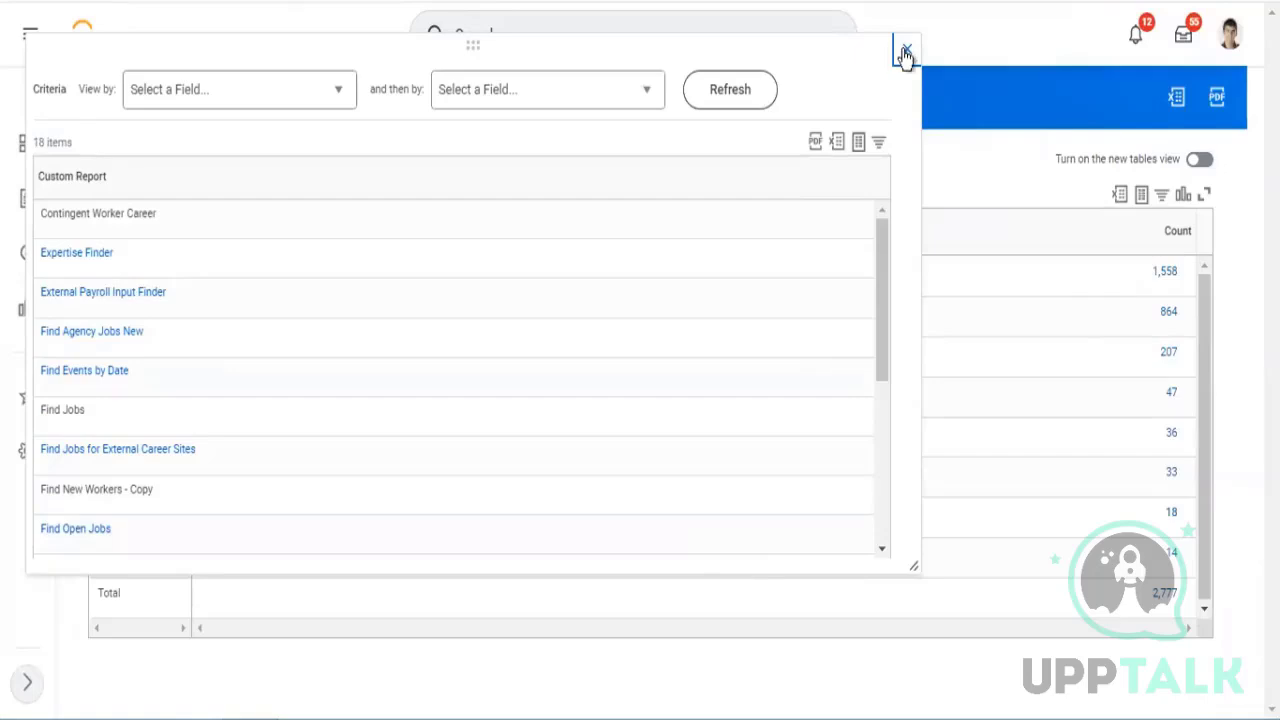
{"action": "key", "text": "Escape"}
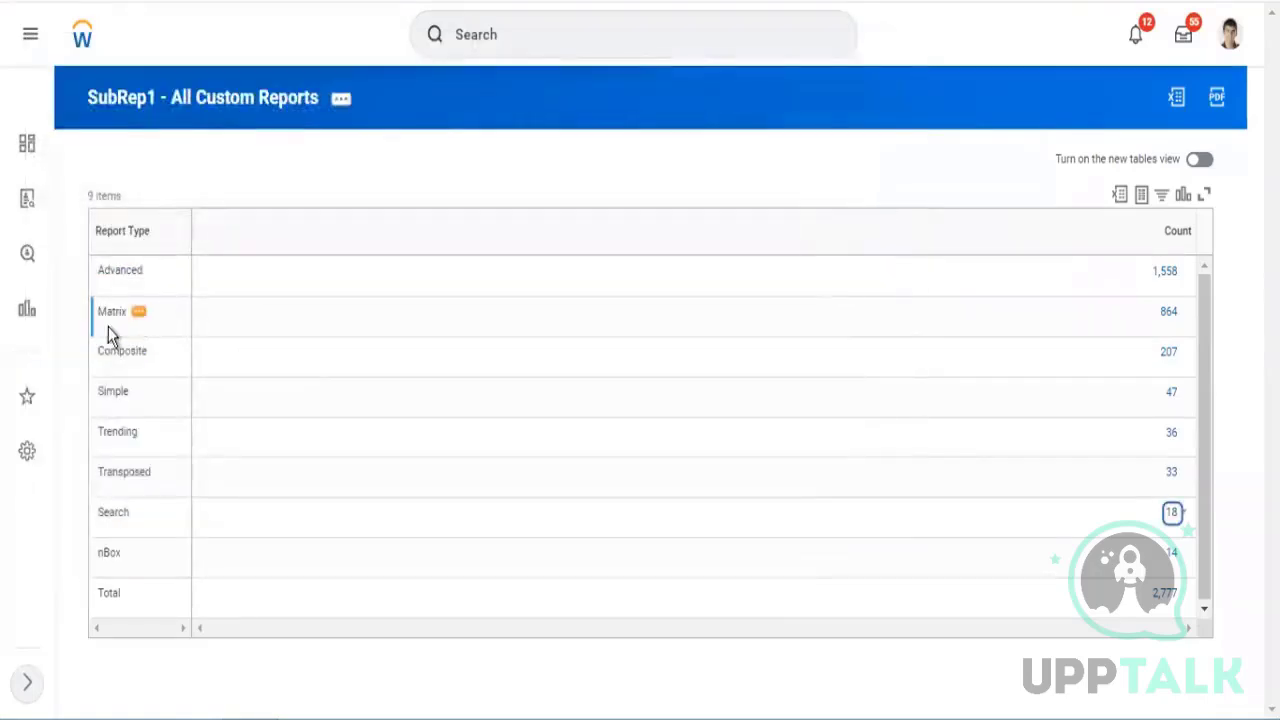
{"action": "left_click_drag", "start_coordinate": [98, 311], "coordinate": [116, 392]}
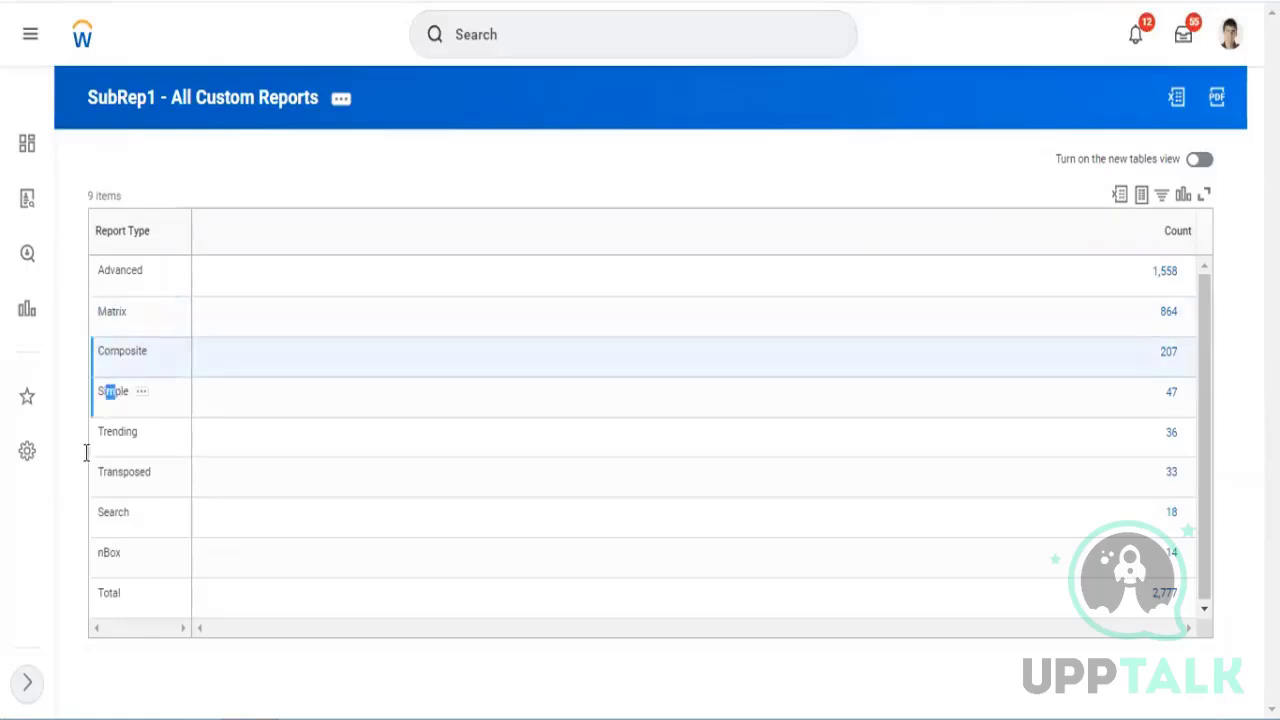
- Open the SubRep1 - All Custom Reports definition, then find and start the Create Custom Report task
{"action": "left_click", "coordinate": [277, 102]}
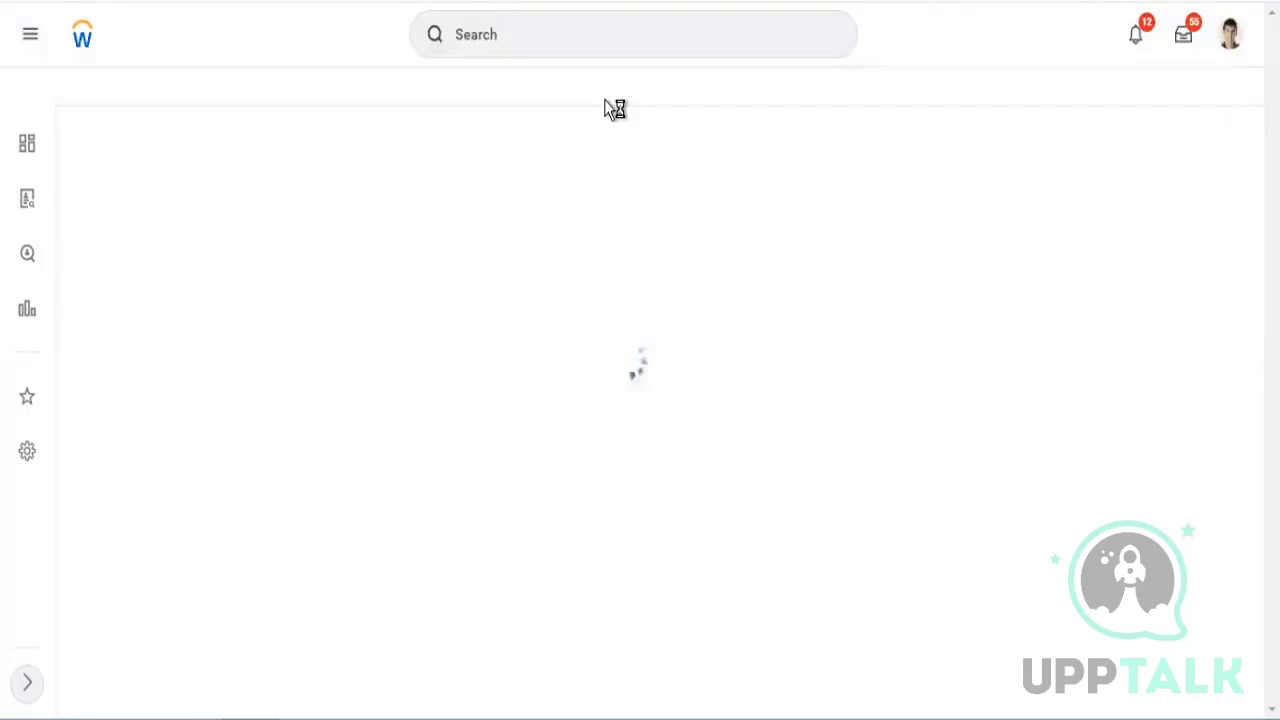
{"action": "left_click", "coordinate": [609, 46]}
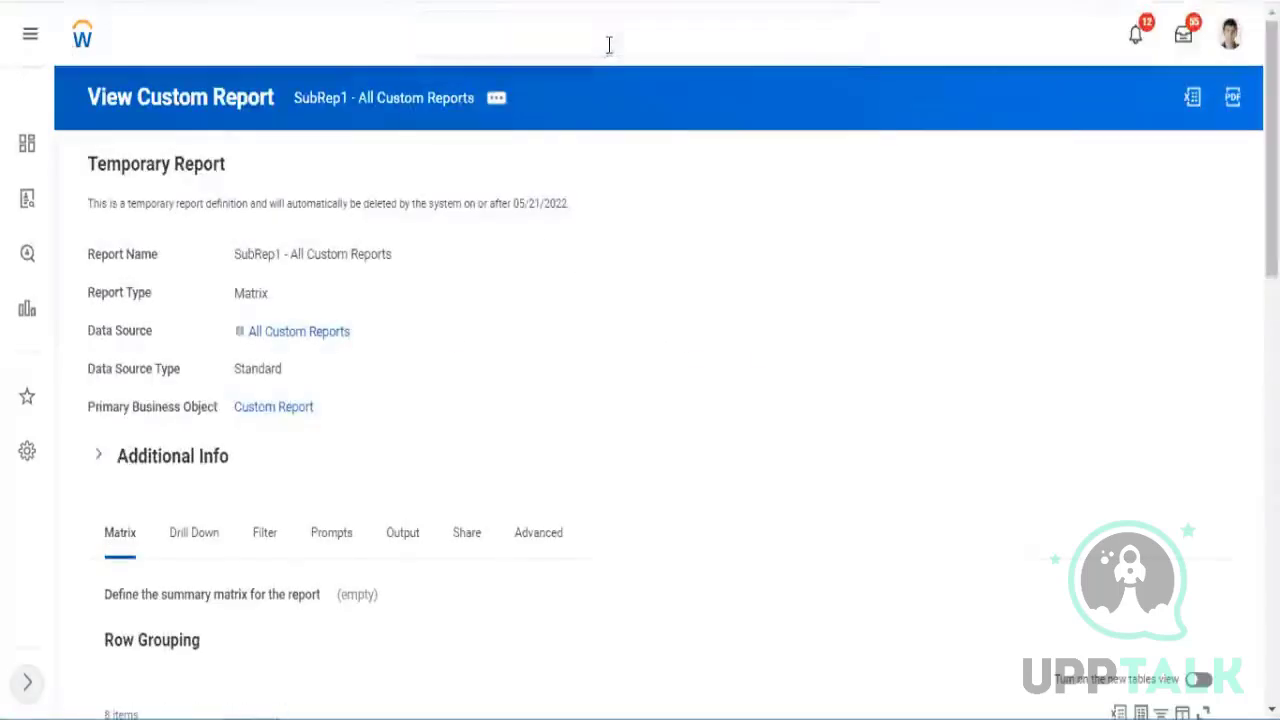
{"action": "type", "text": "cr"}
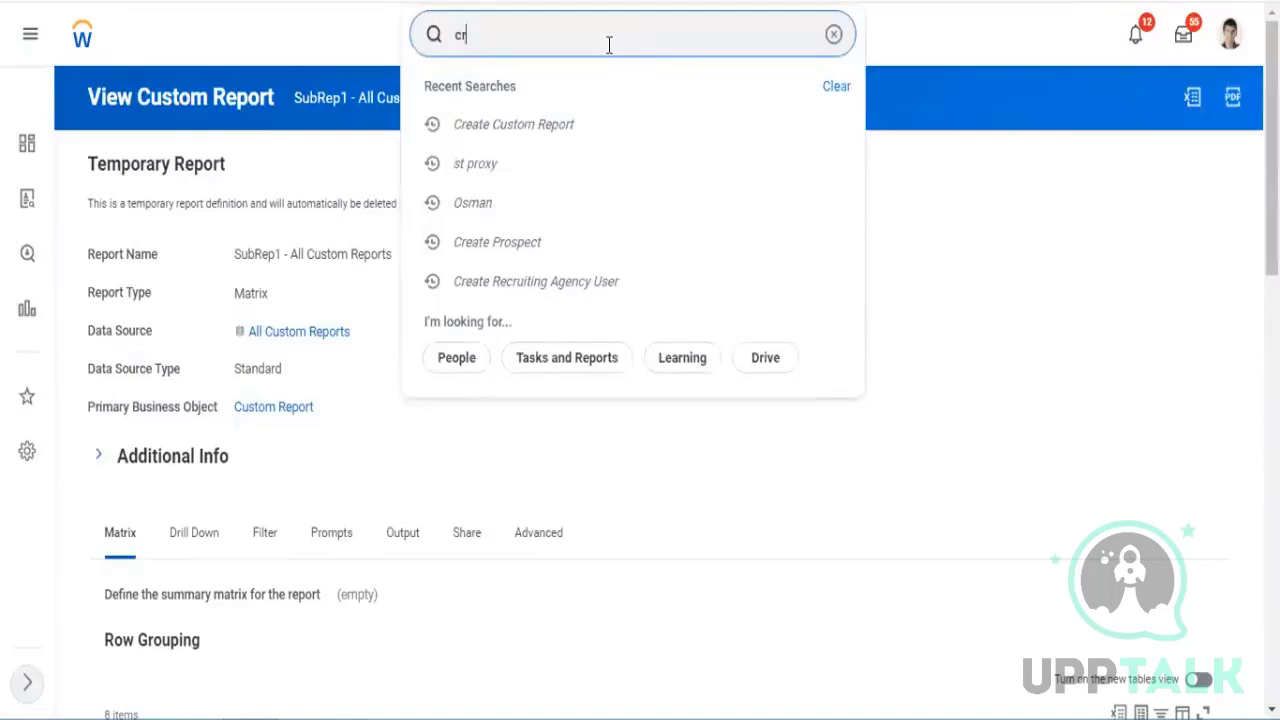
{"action": "type", "text": "eate cust"}
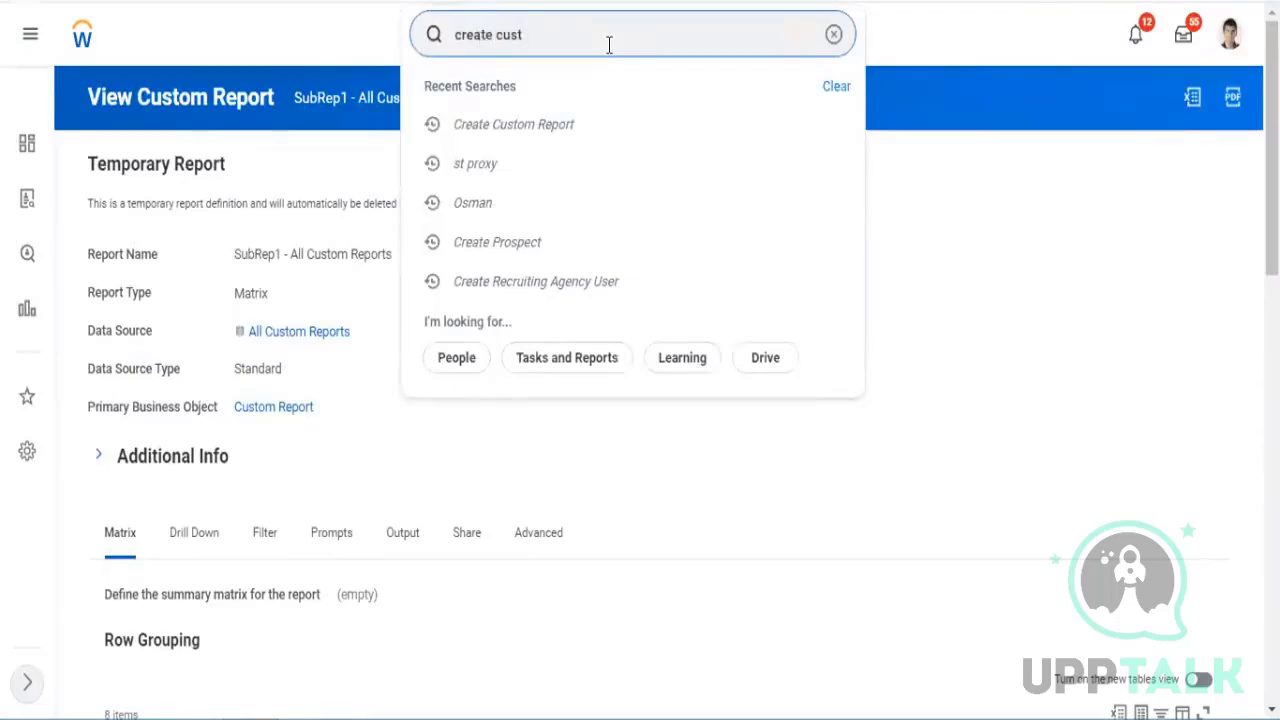
{"action": "type", "text": "om report"}
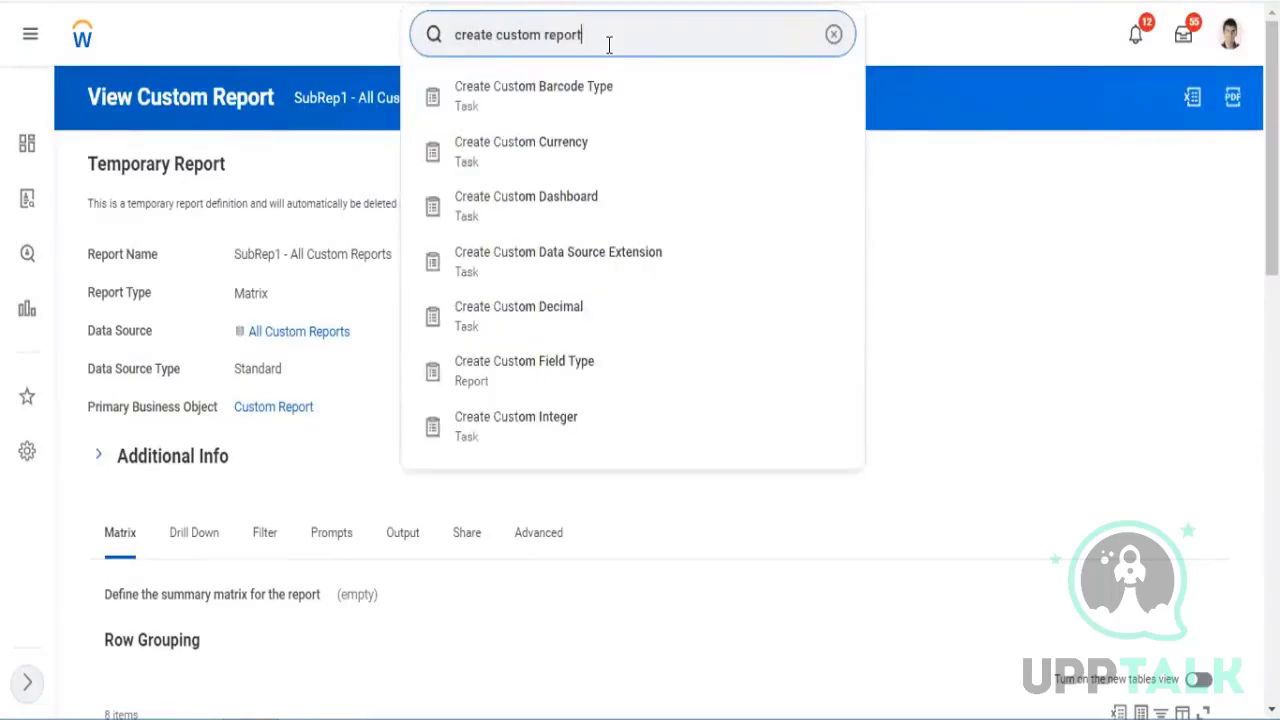
{"action": "left_click", "coordinate": [560, 100]}
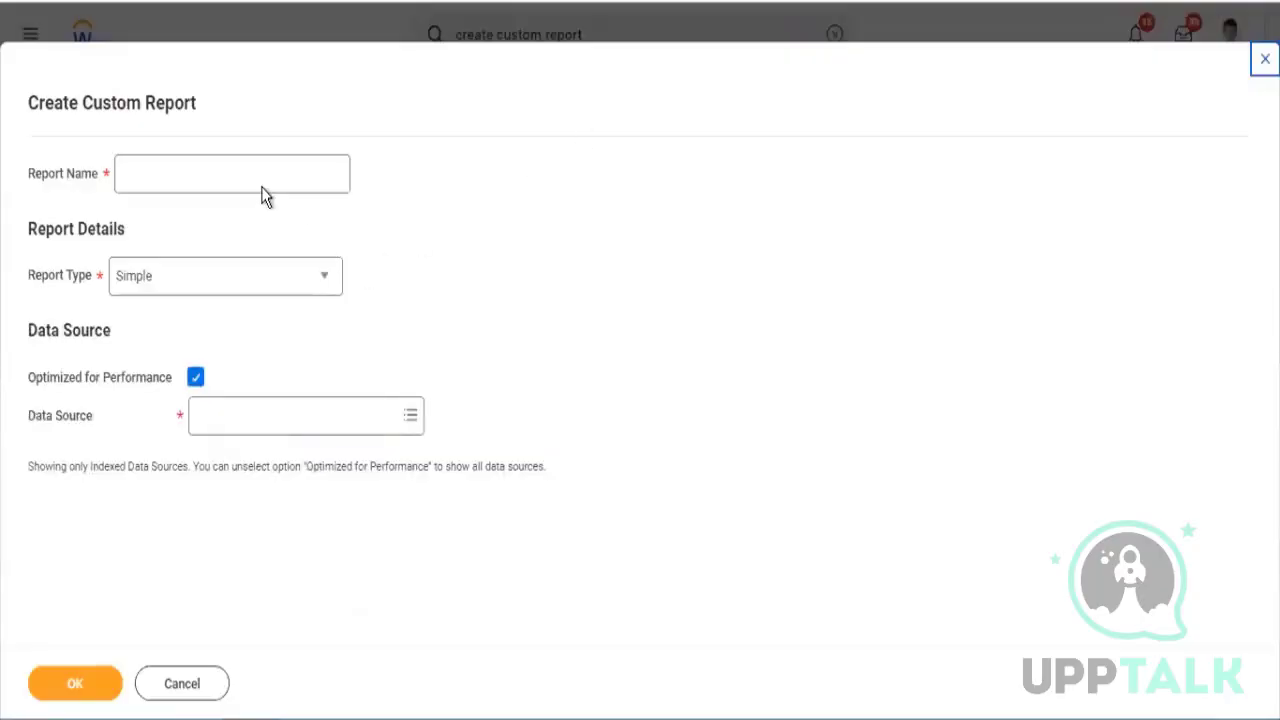
- Name the new report SupRep2 - All Standard Reports and set its report type to Matrix
{"action": "left_click", "coordinate": [258, 178]}
{"action": "type", "text": "SupRep"}
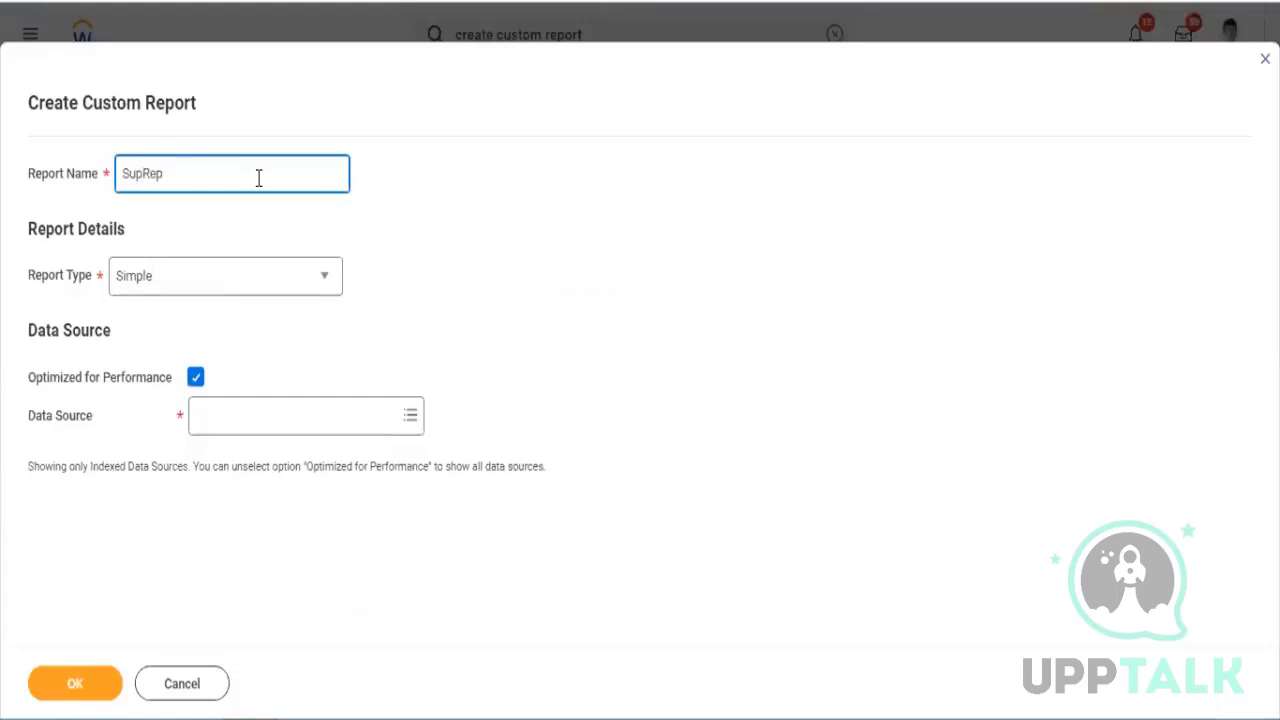
{"action": "type", "text": "3"}
{"action": "key", "text": "BackSpace"}
{"action": "type", "text": "2 - All Standard Reports"}
{"action": "left_click", "coordinate": [330, 284]}
{"action": "left_click", "coordinate": [289, 418]}
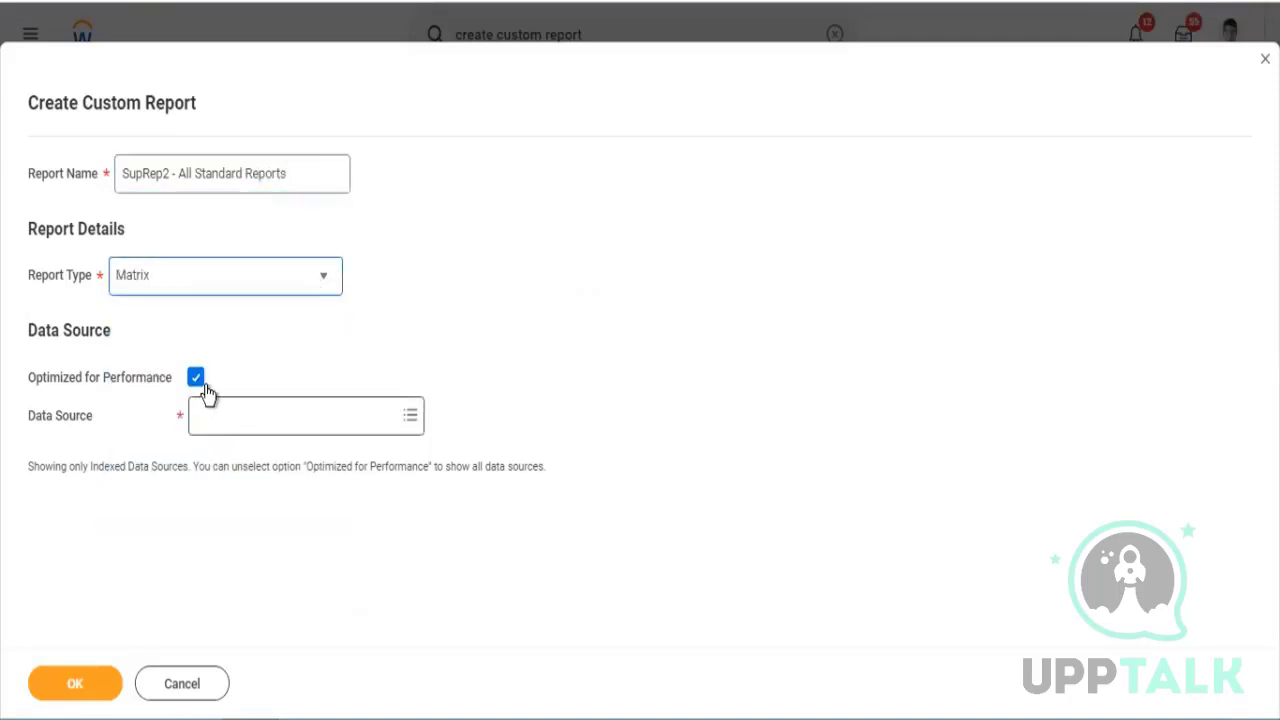
- Turn off Optimized for Performance and choose All Standard Reports as the data source
{"action": "left_click", "coordinate": [196, 377]}
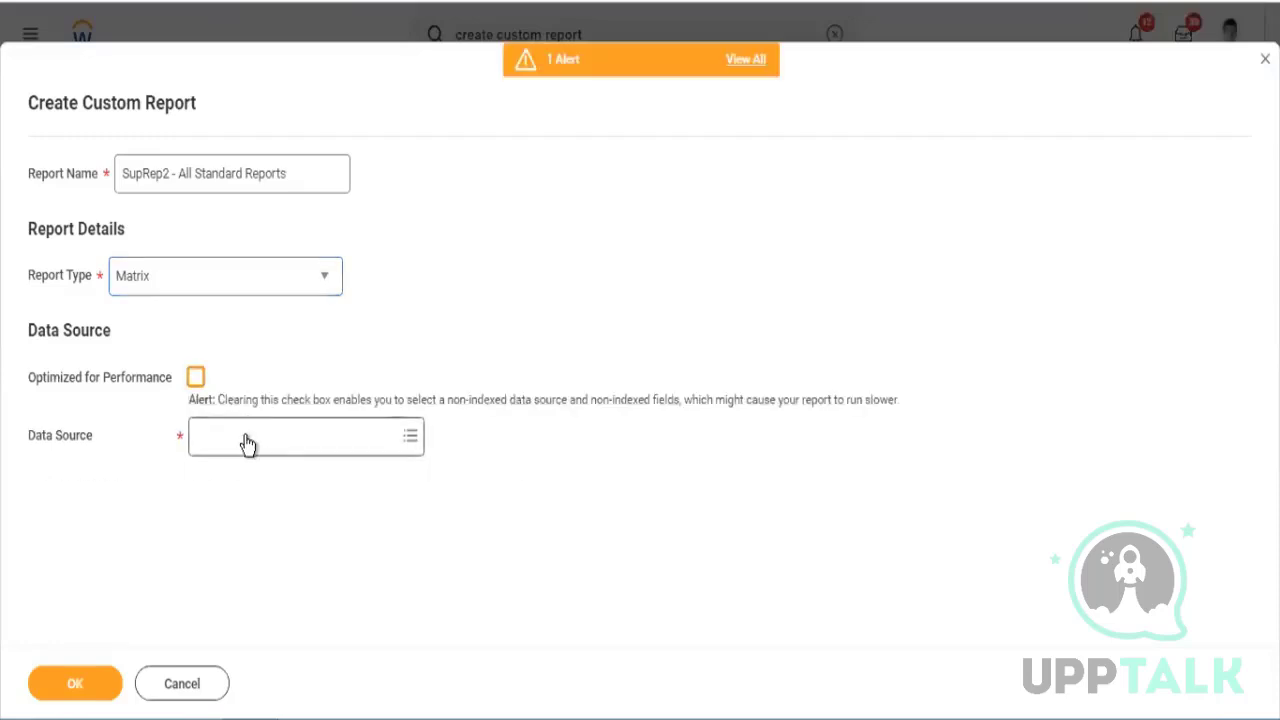
{"action": "left_click", "coordinate": [249, 435]}
{"action": "type", "text": "al"}
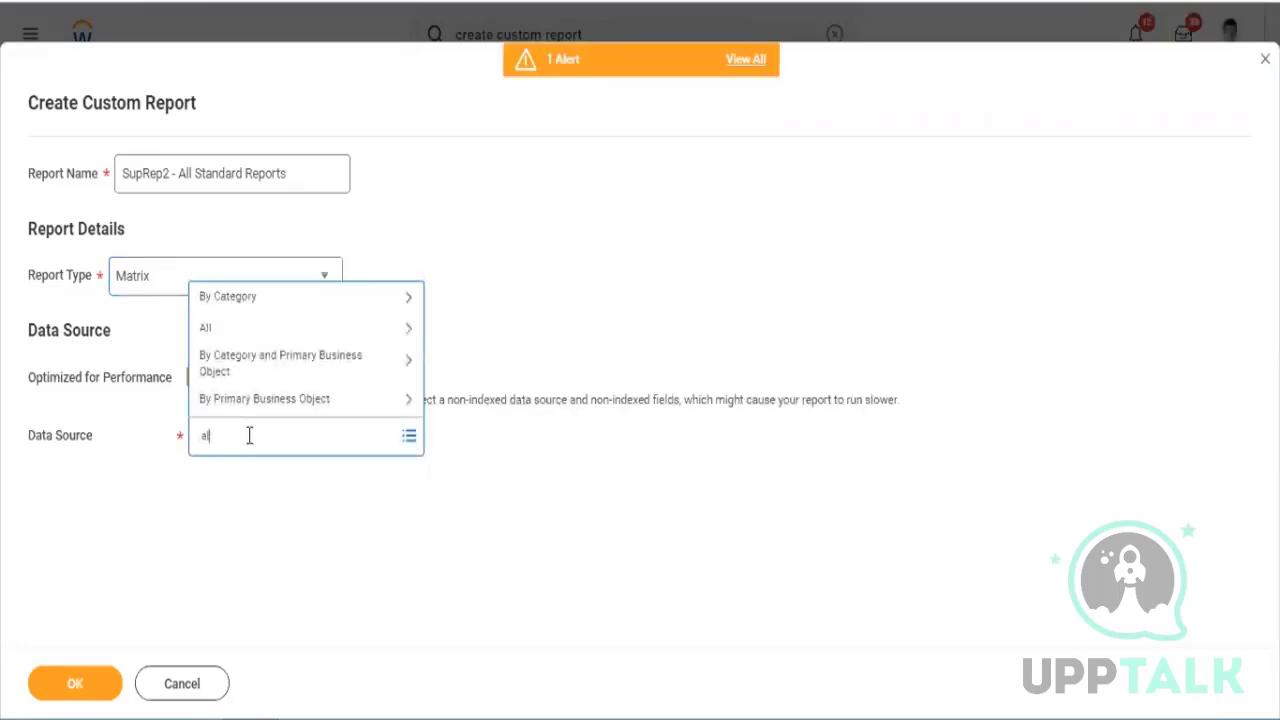
{"action": "type", "text": "l stand repor"}
{"action": "key", "text": "Return"}
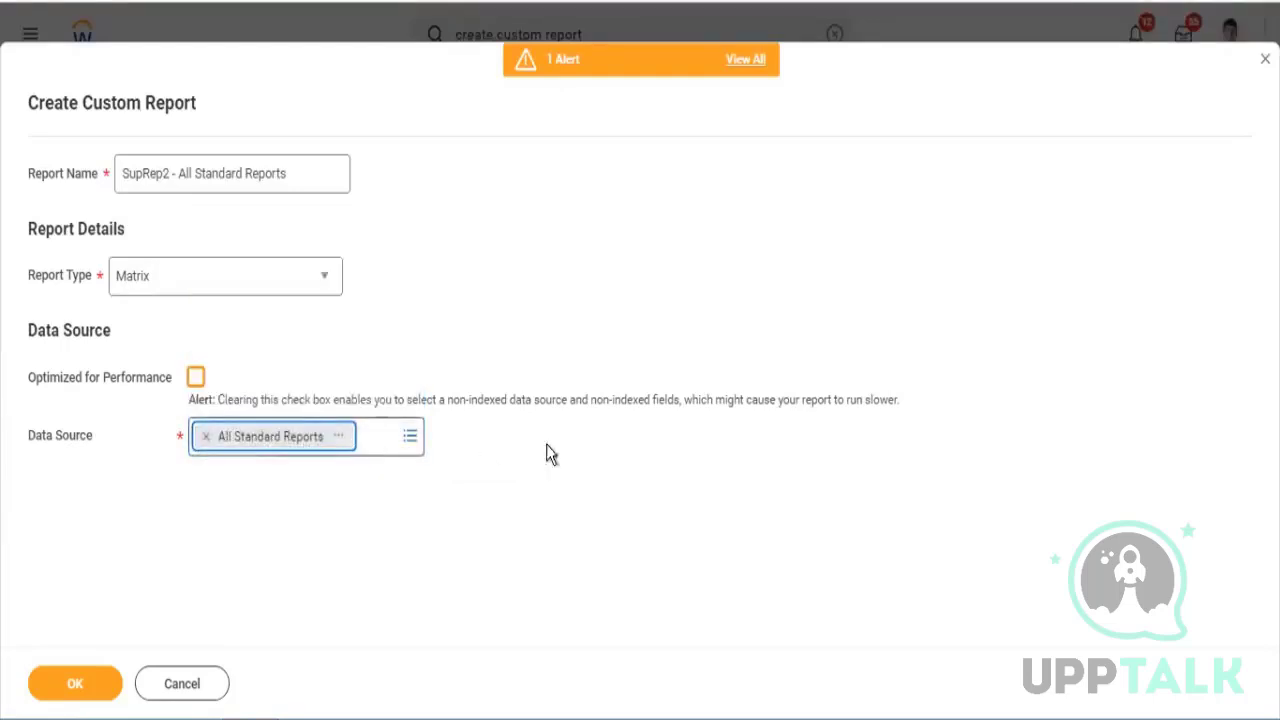
{"action": "left_click", "coordinate": [616, 356]}
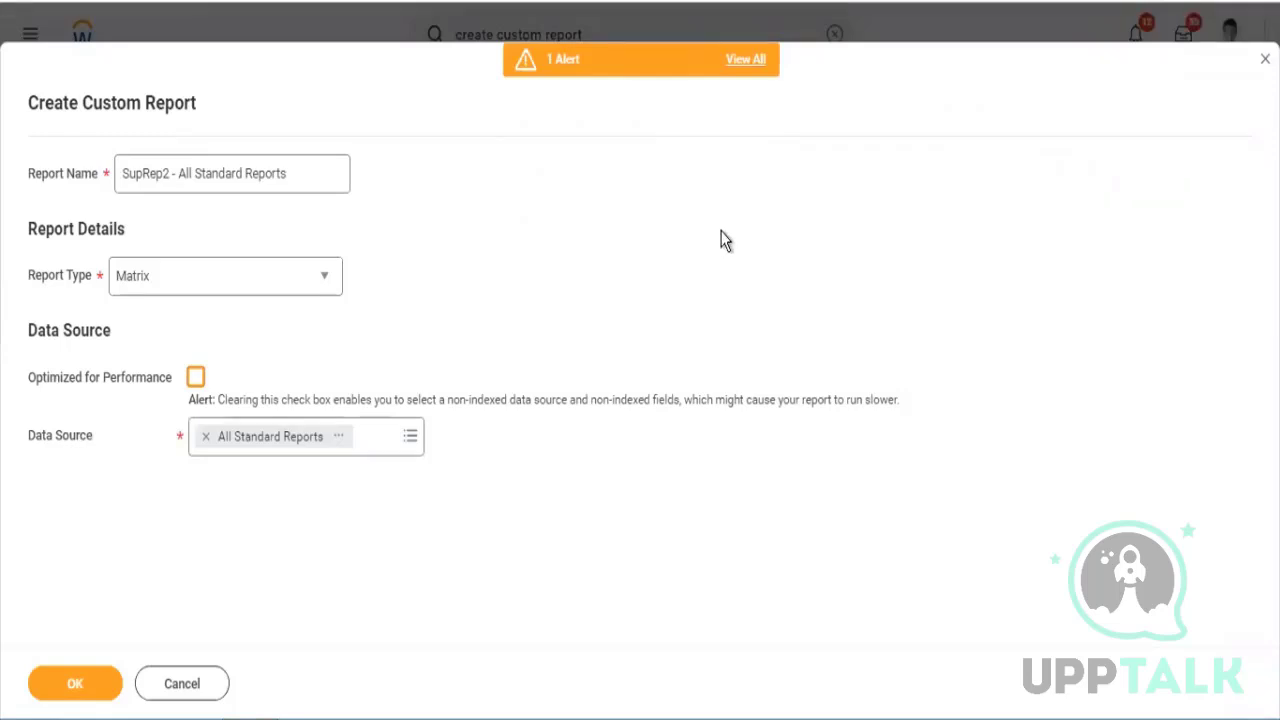
- Review the description of the All Standard Reports data source, then create the report definition
{"action": "left_click", "coordinate": [340, 440]}
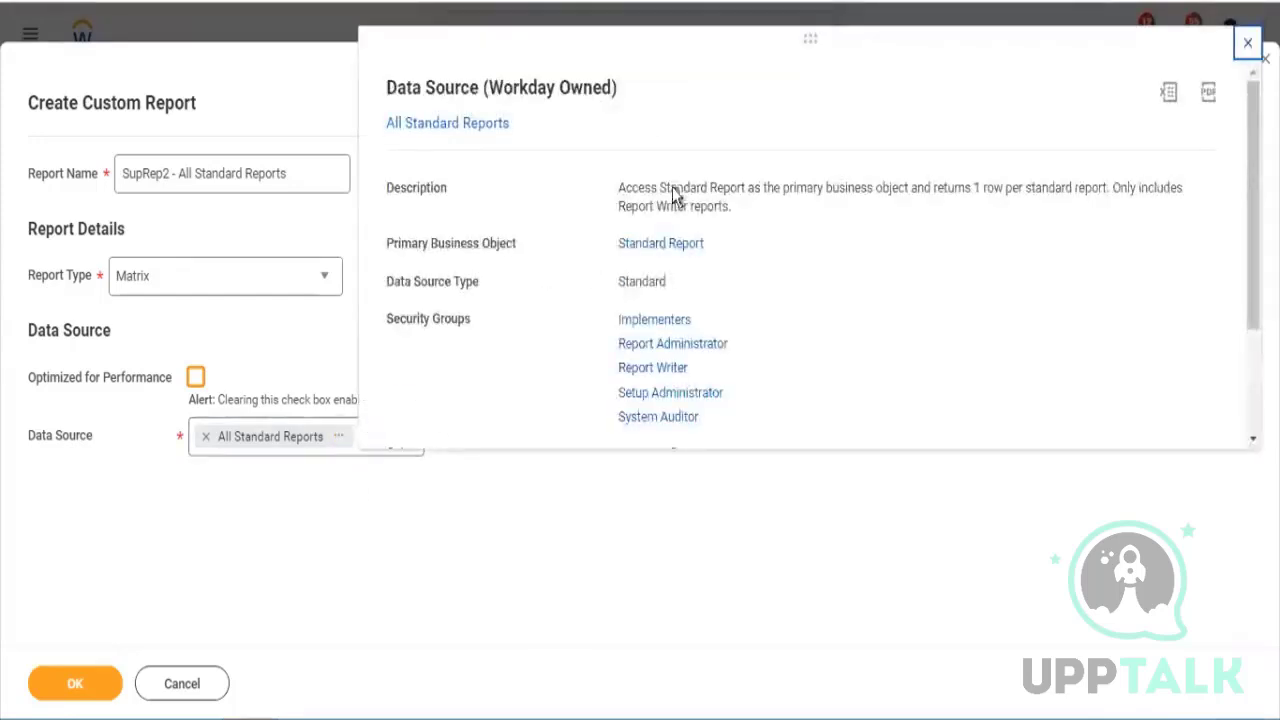
{"action": "left_click_drag", "start_coordinate": [677, 187], "coordinate": [1110, 188]}
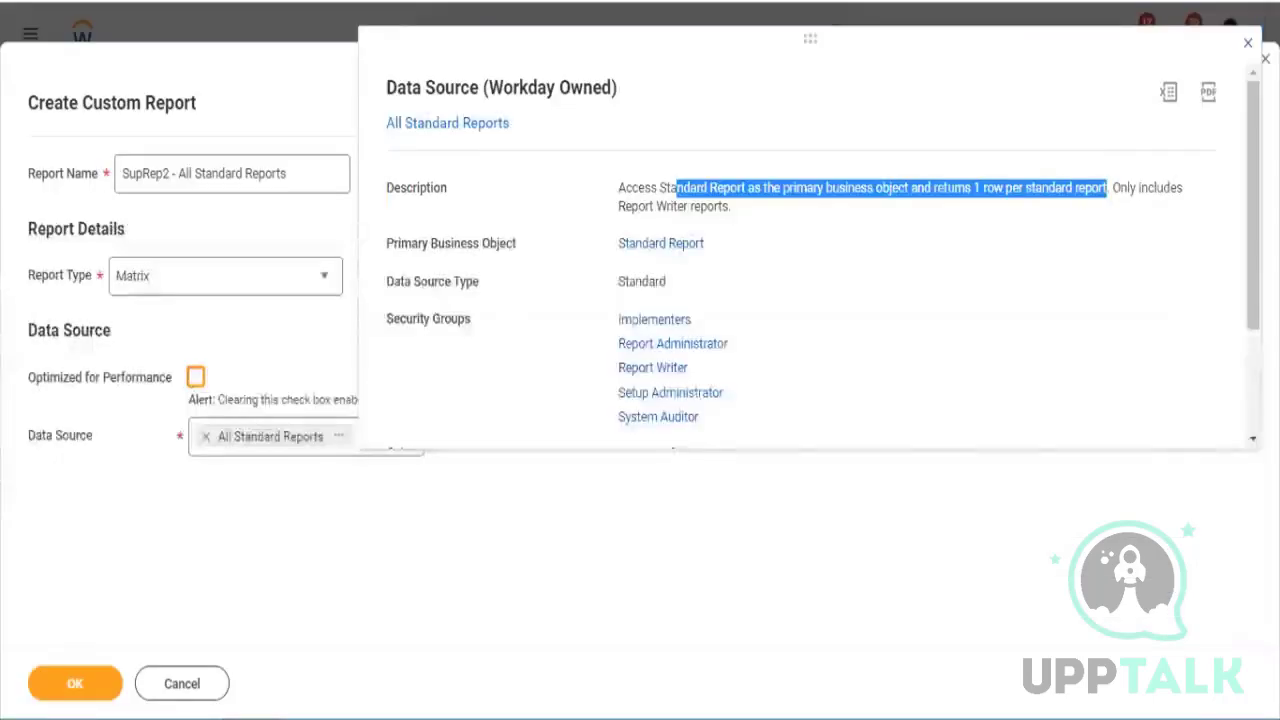
{"action": "left_click", "coordinate": [85, 695]}
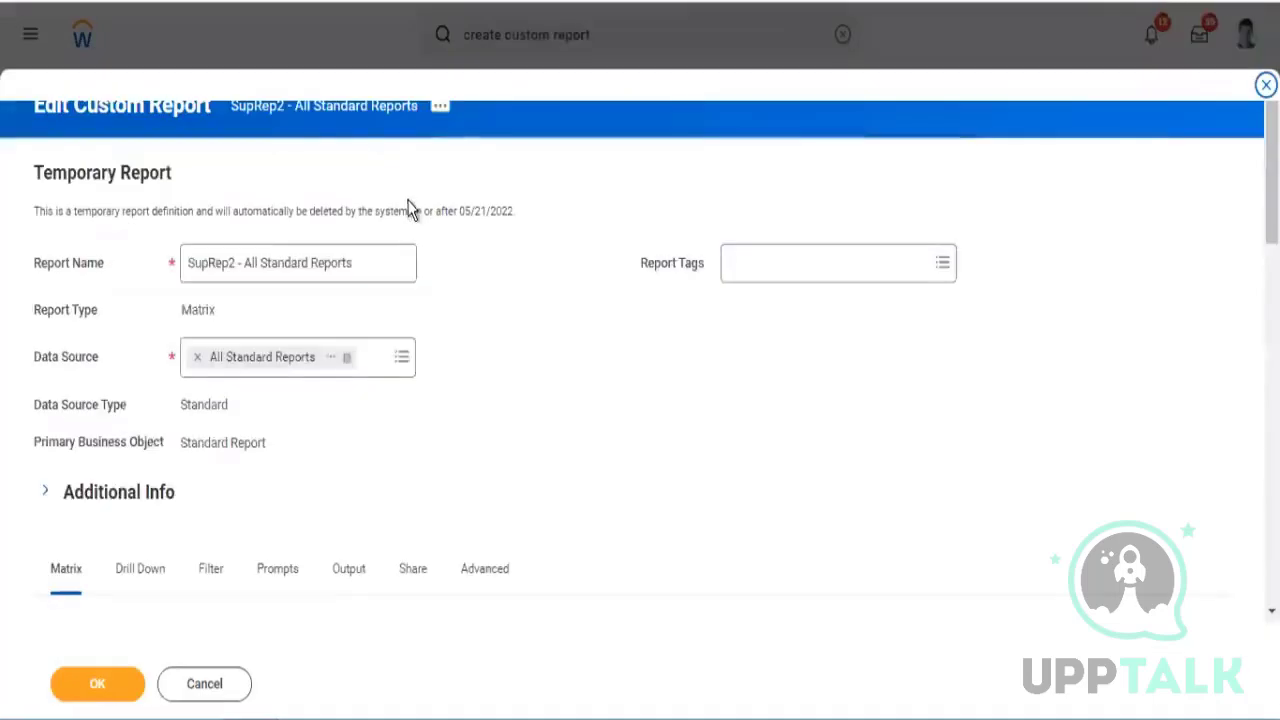
- Compare the primary business objects of SupRep2 - All Standard Reports and SubRep1 - All Custom Reports
{"action": "left_click_drag", "start_coordinate": [208, 467], "coordinate": [267, 487]}
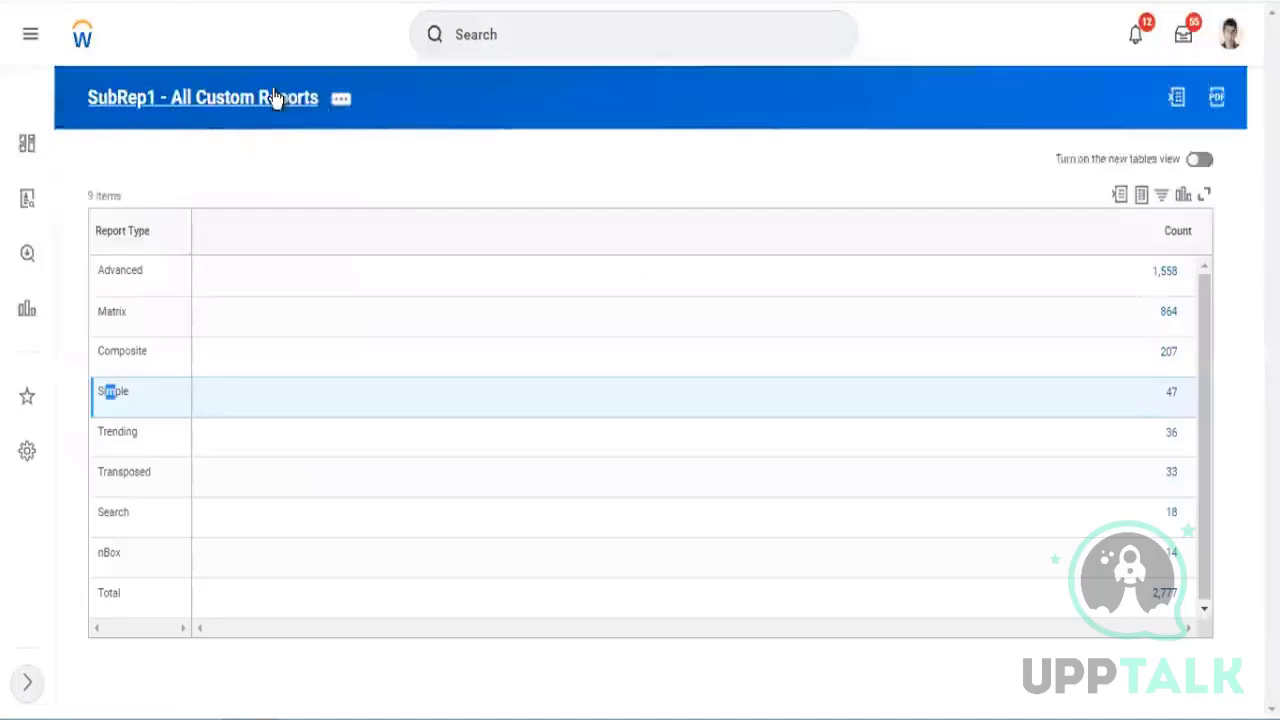
{"action": "left_click", "coordinate": [482, 110]}
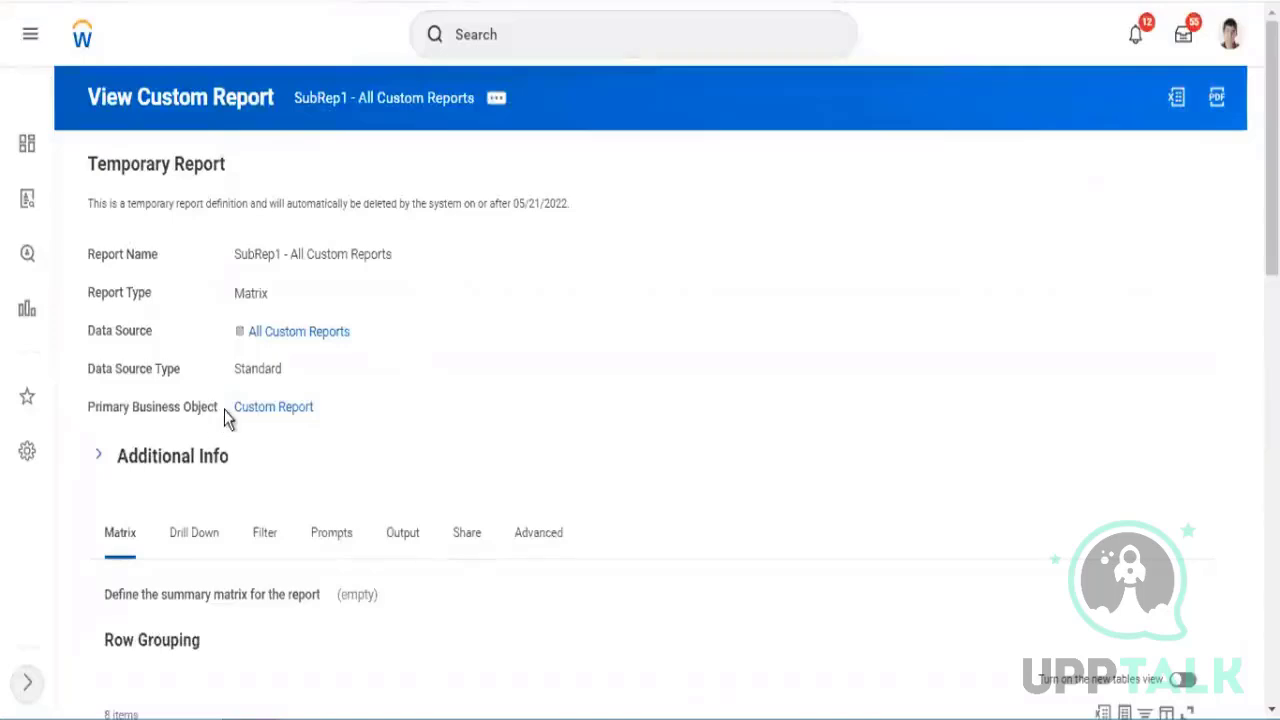
{"action": "triple_click", "coordinate": [286, 417]}
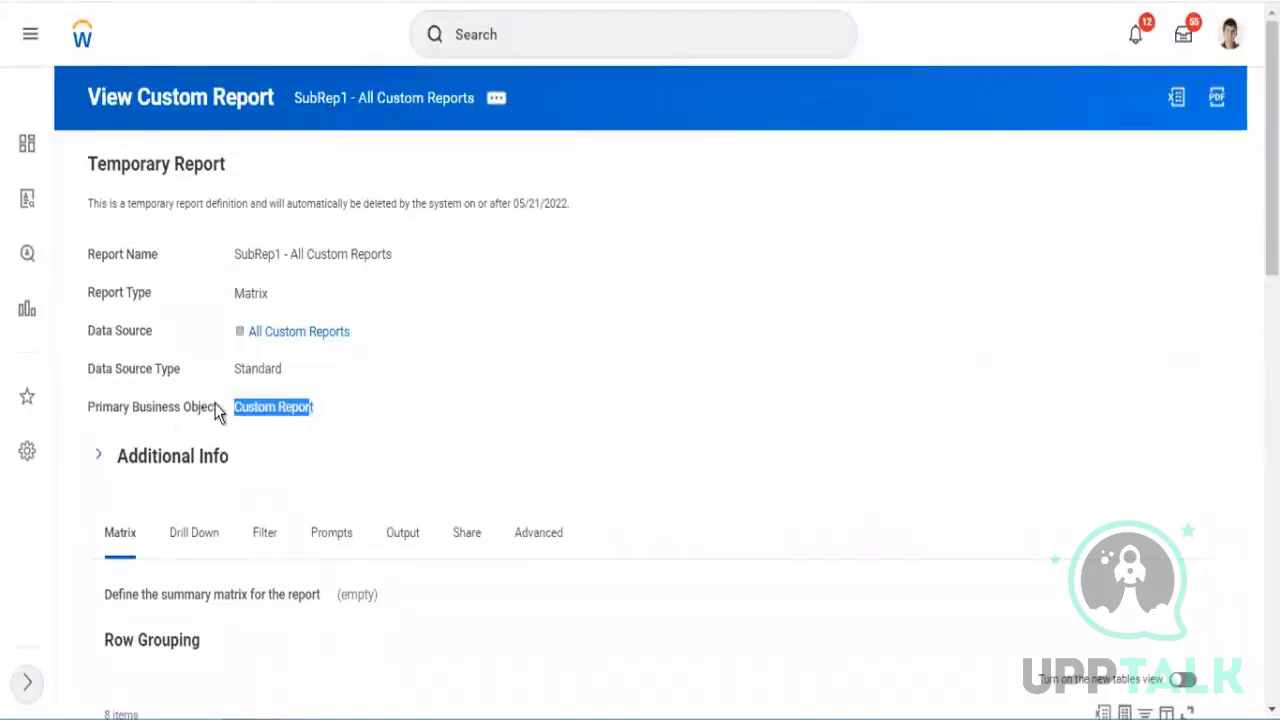
{"action": "left_click_drag", "start_coordinate": [226, 406], "coordinate": [325, 408]}
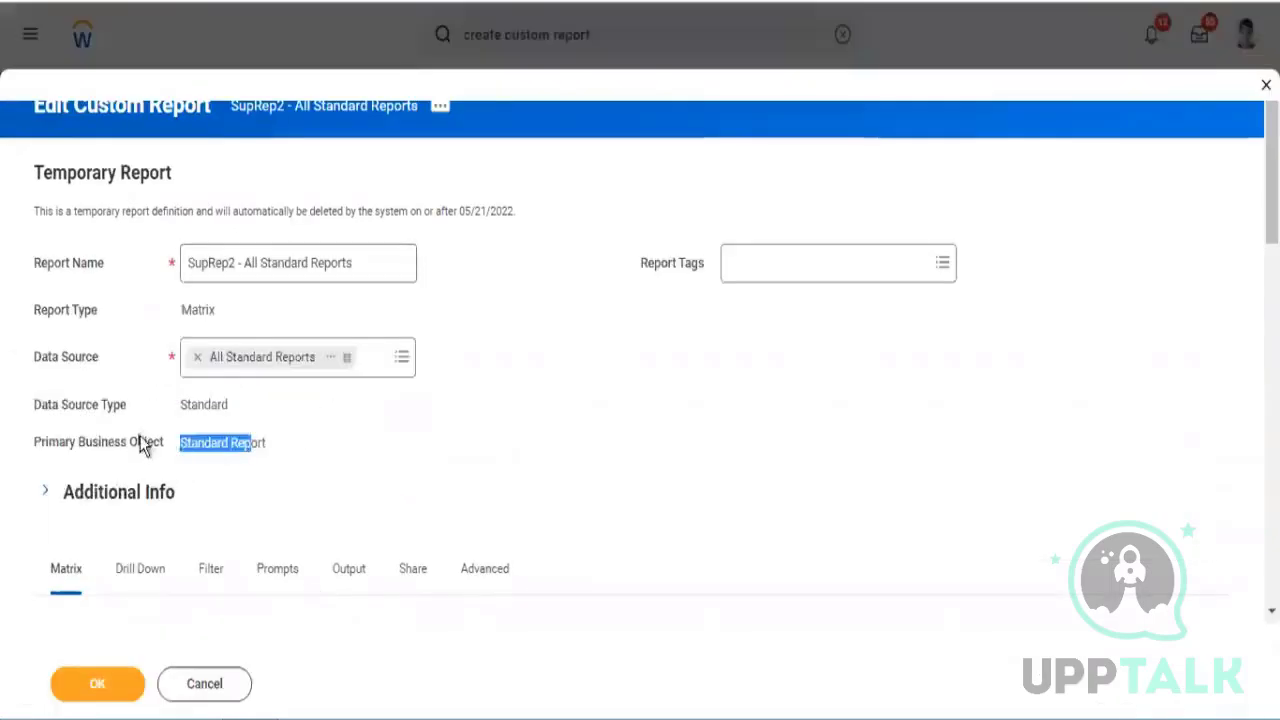
{"action": "left_click", "coordinate": [175, 453]}
{"action": "left_click_drag", "start_coordinate": [175, 453], "coordinate": [246, 457]}
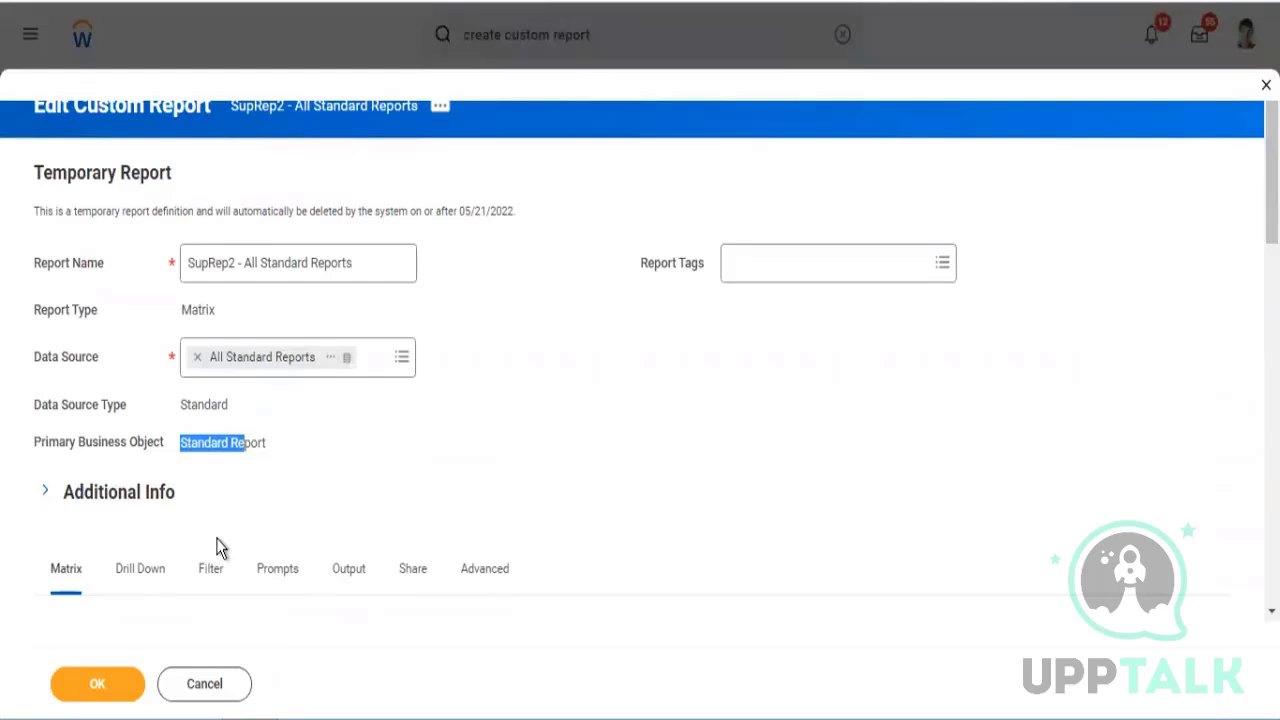
- Set Report Type as the first group-by field in SupRep2's row grouping
{"action": "scroll", "coordinate": [466, 411], "scroll_direction": "down", "scroll_amount": 3}
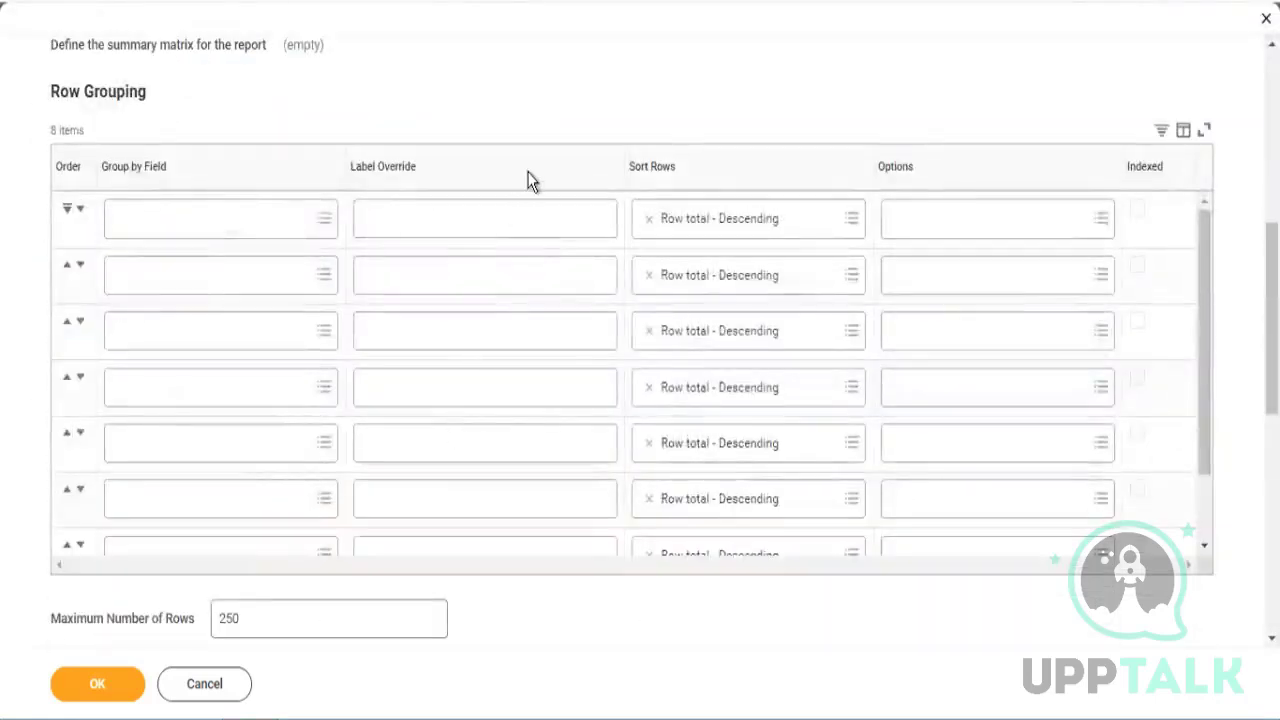
{"action": "scroll", "coordinate": [530, 180], "scroll_direction": "up", "scroll_amount": 2}
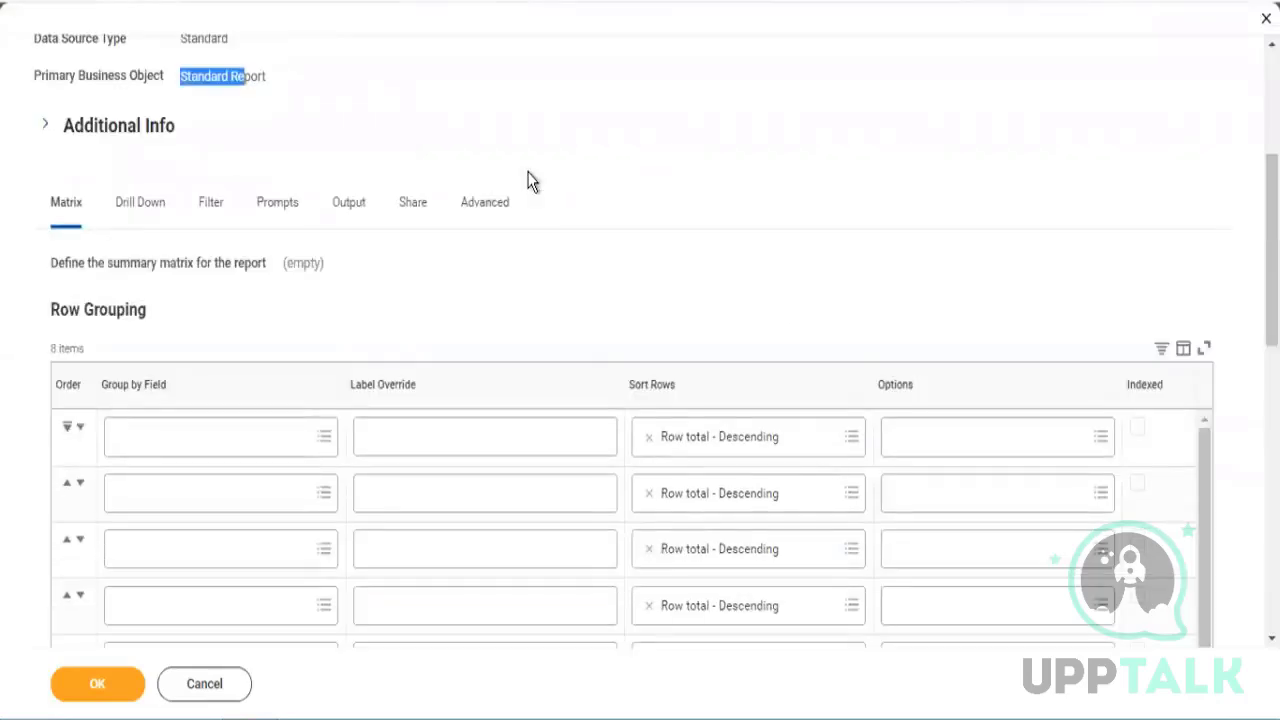
{"action": "left_click", "coordinate": [140, 455]}
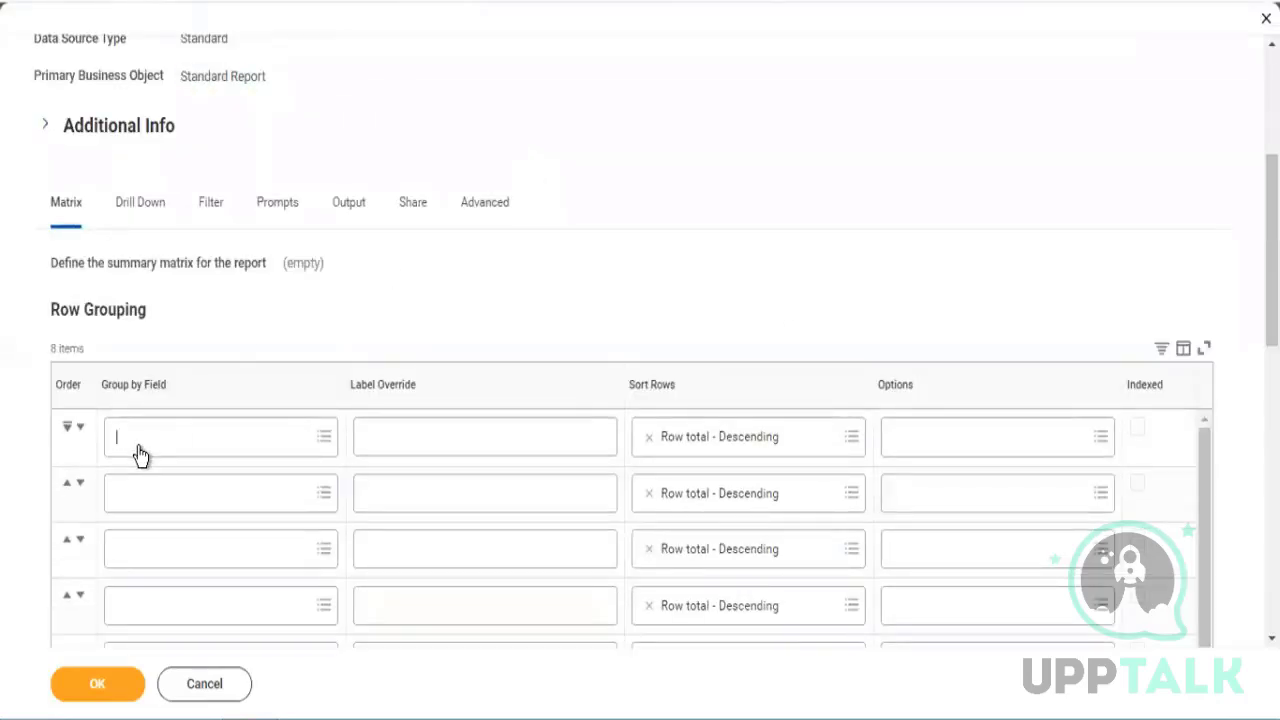
{"action": "type", "text": "report type"}
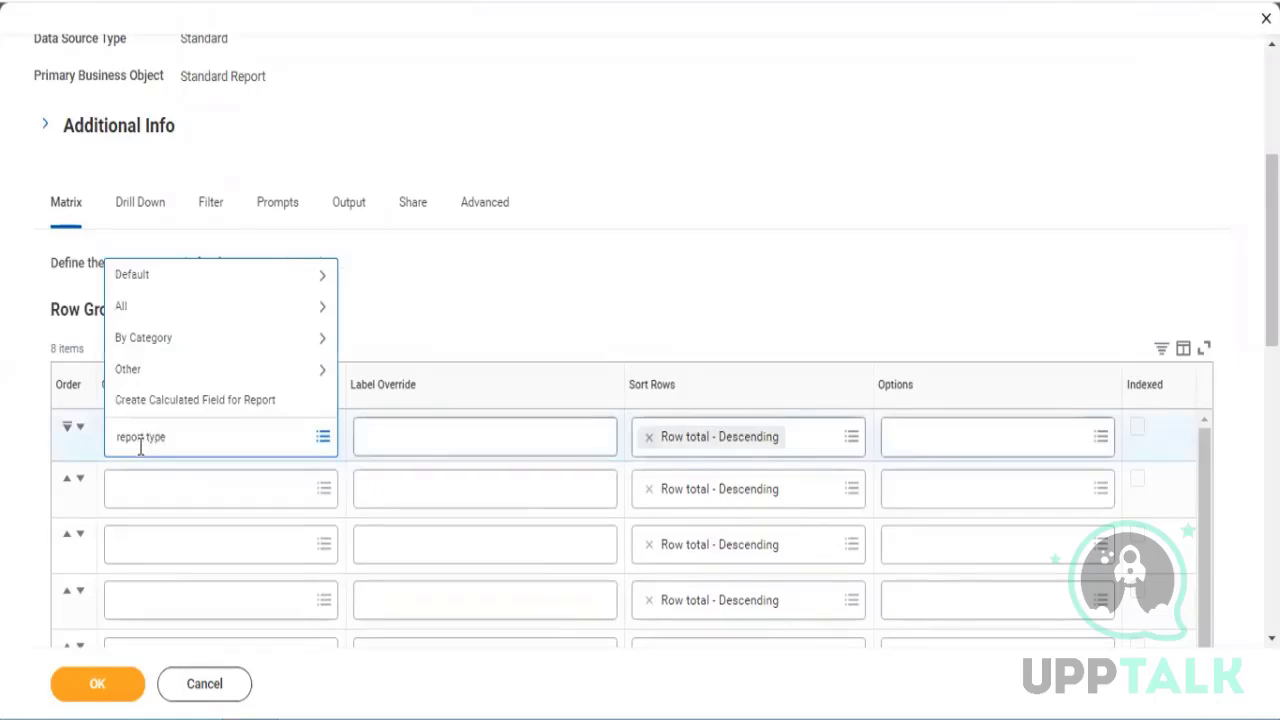
{"action": "key", "text": "Return"}
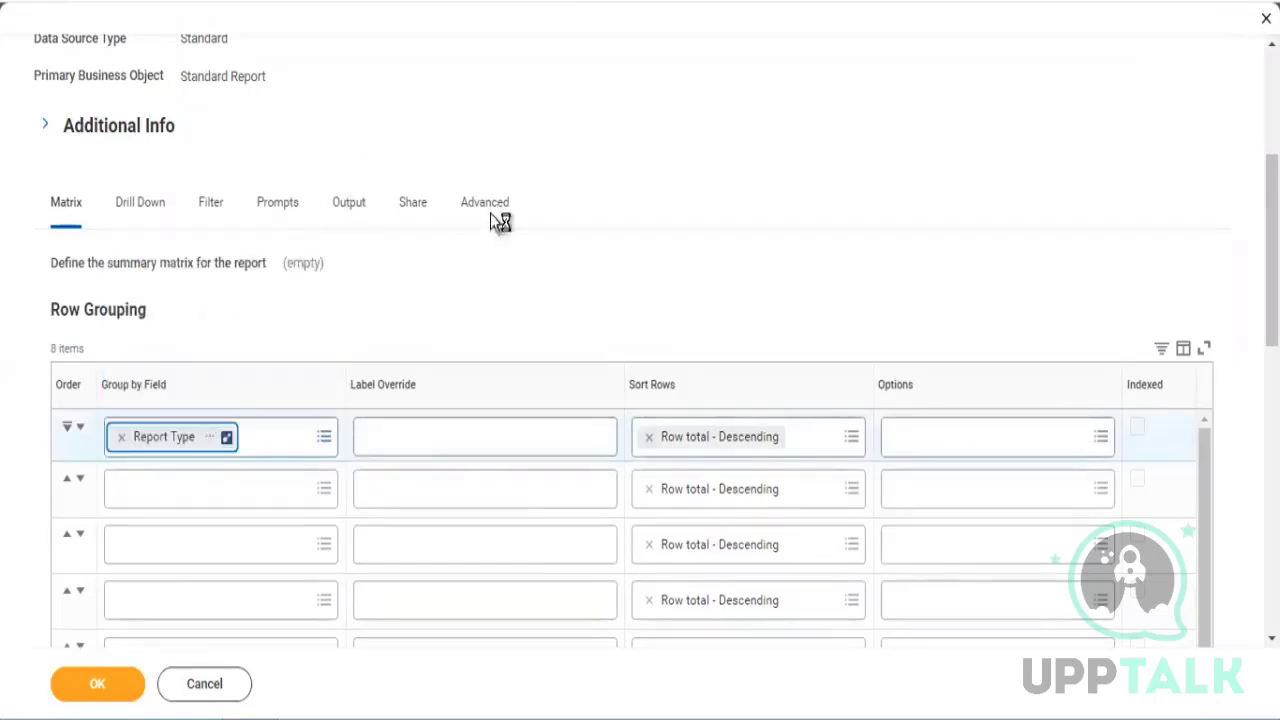
- Examine the description of values returned by SupRep2's Report Type field and close the field details
{"action": "left_click", "coordinate": [186, 442]}
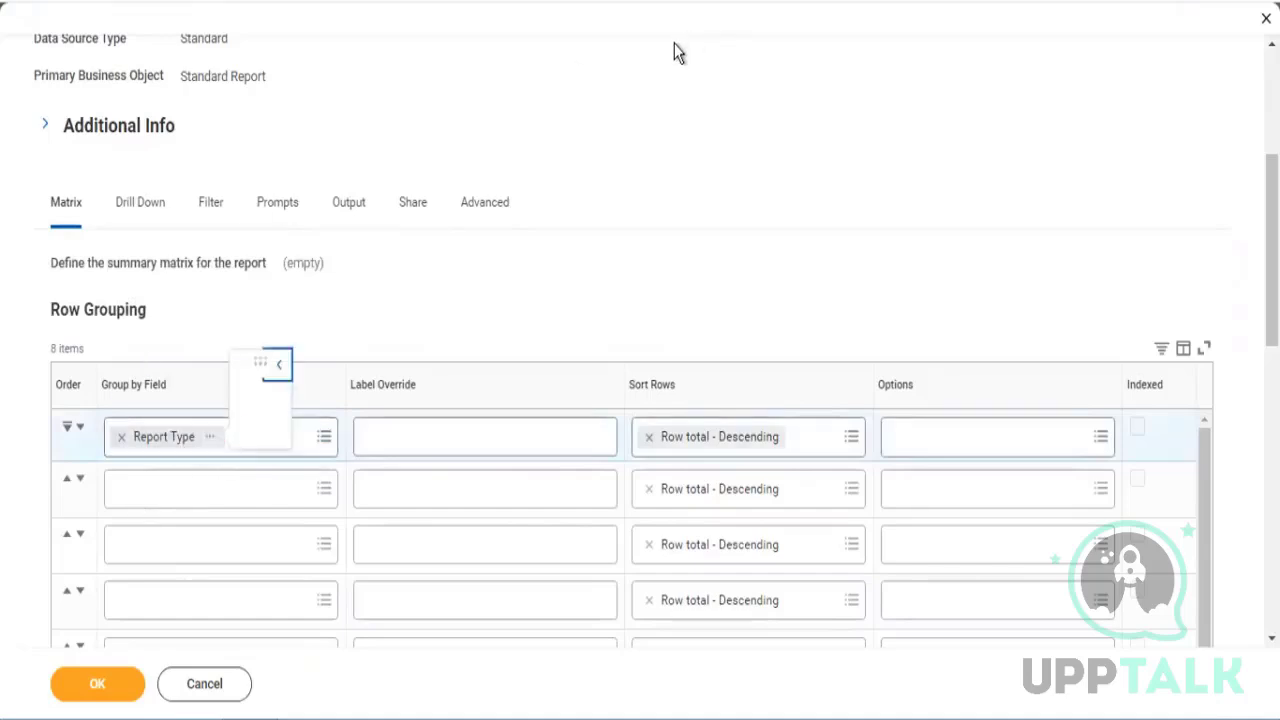
{"action": "left_click_drag", "start_coordinate": [586, 270], "coordinate": [950, 296]}
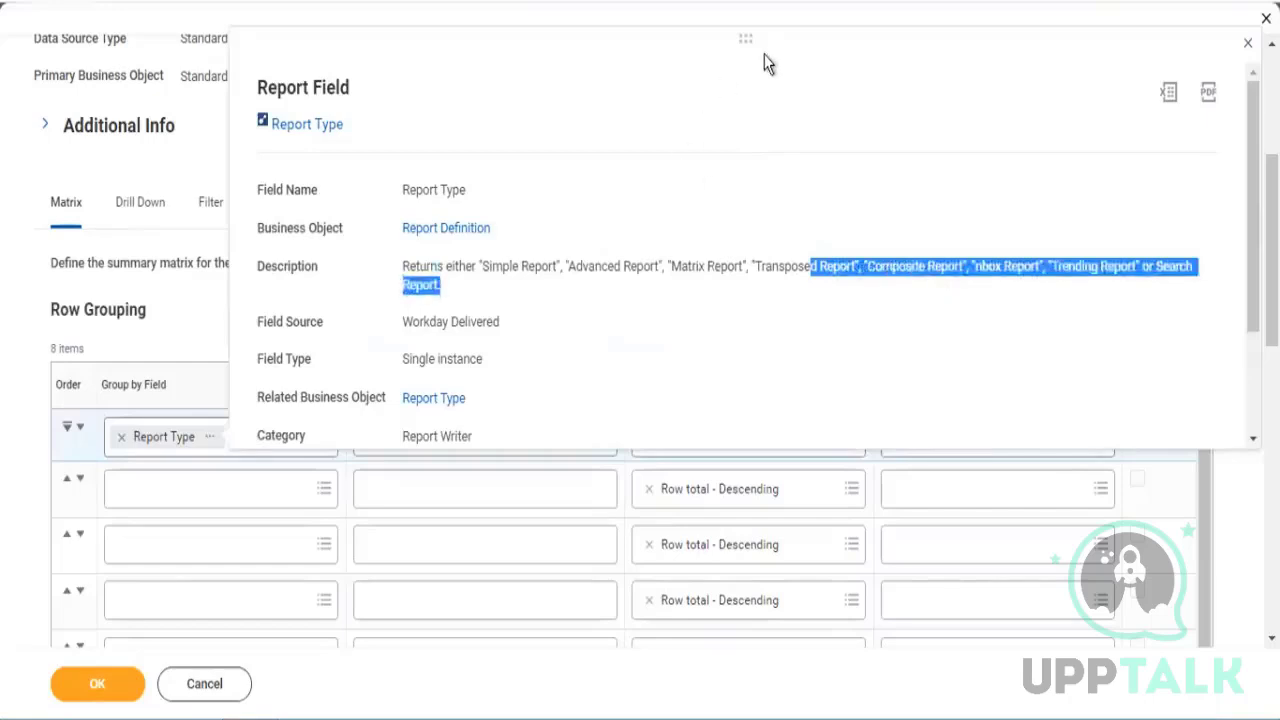
{"action": "left_click", "coordinate": [456, 264]}
{"action": "left_click", "coordinate": [30, 252]}
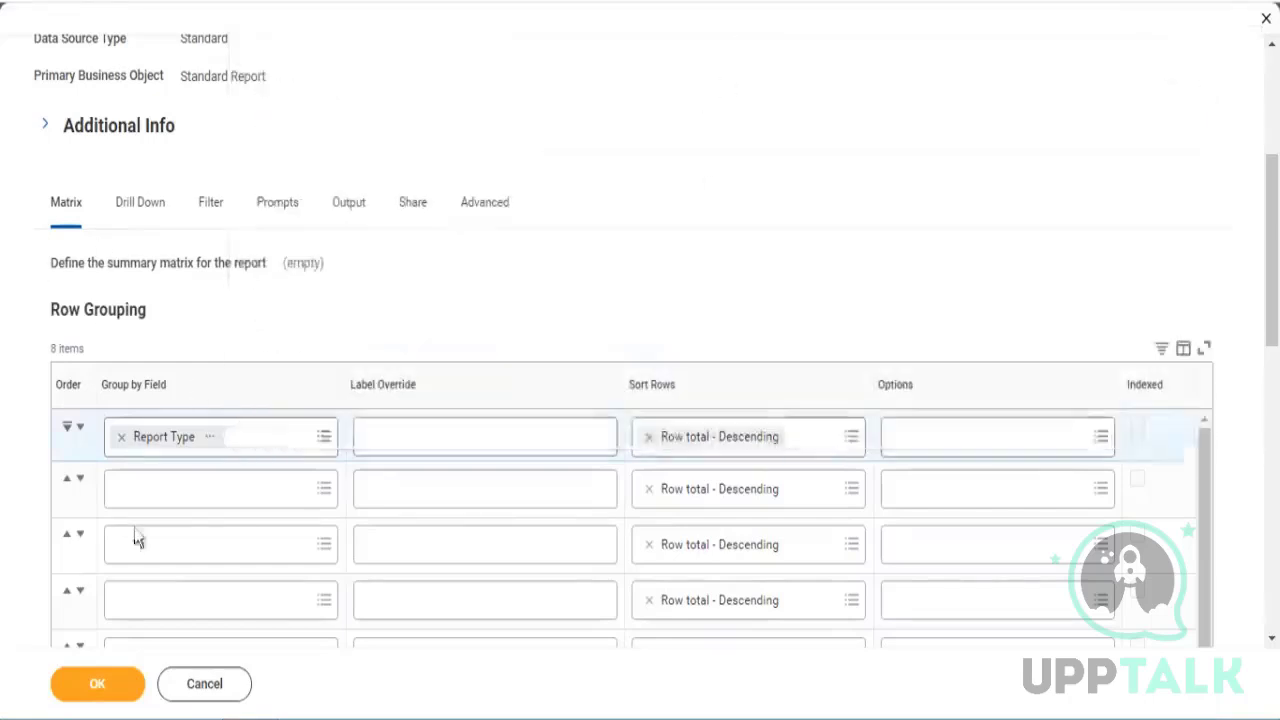
- Save the SupRep2 - All Standard Reports matrix definition
{"action": "scroll", "coordinate": [131, 534], "scroll_direction": "down", "scroll_amount": 3}
{"action": "left_click", "coordinate": [92, 683]}
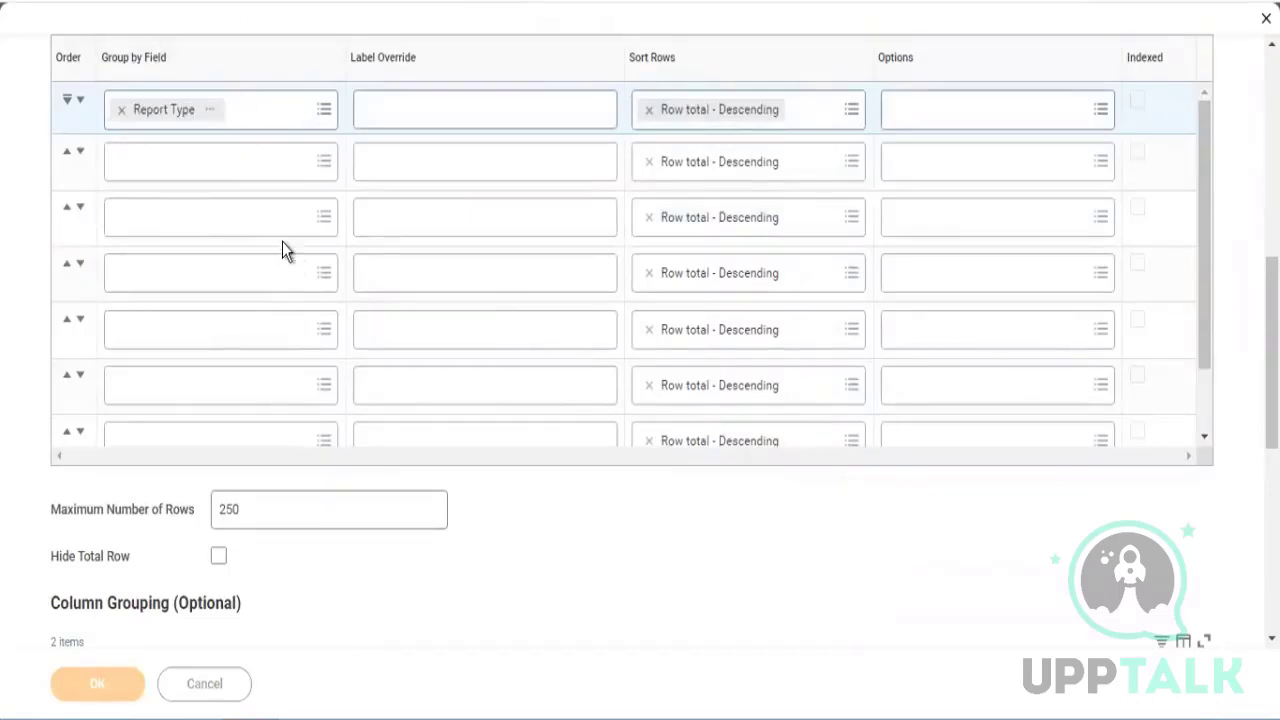
{"action": "left_click", "coordinate": [156, 680]}
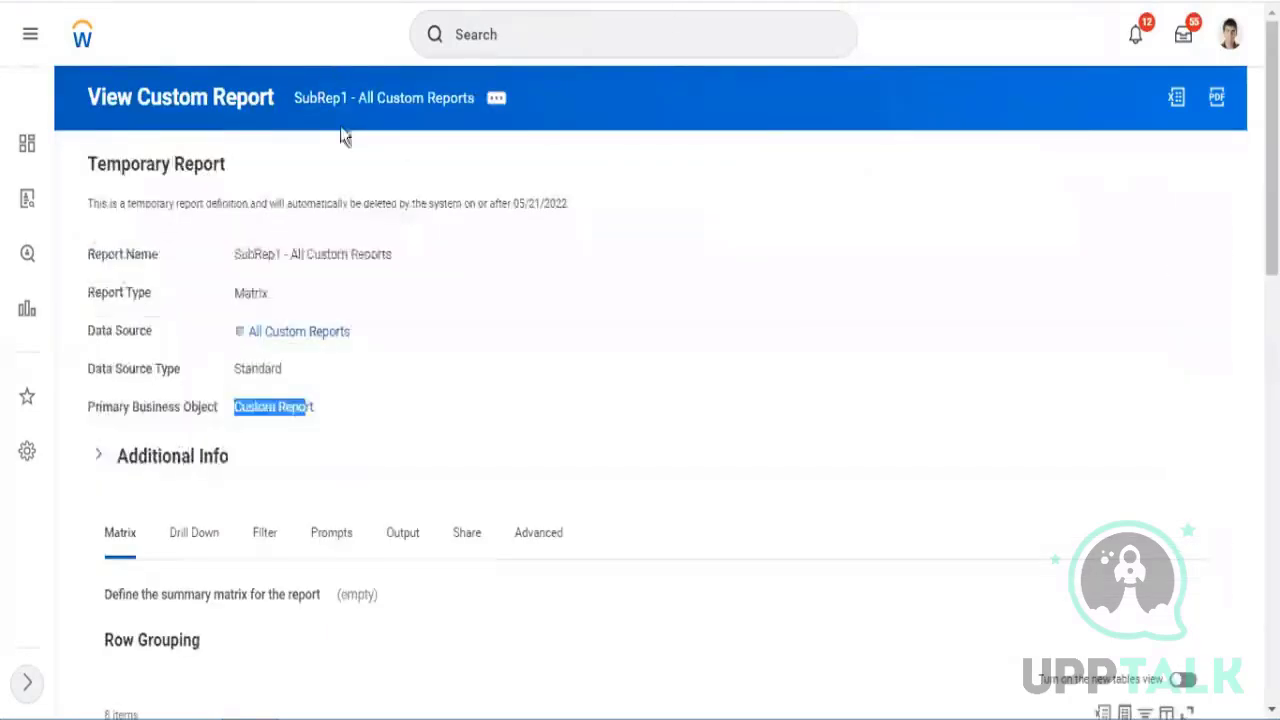
- Run the SubRep1 - All Custom Reports report from its definition
{"action": "left_click", "coordinate": [496, 98]}
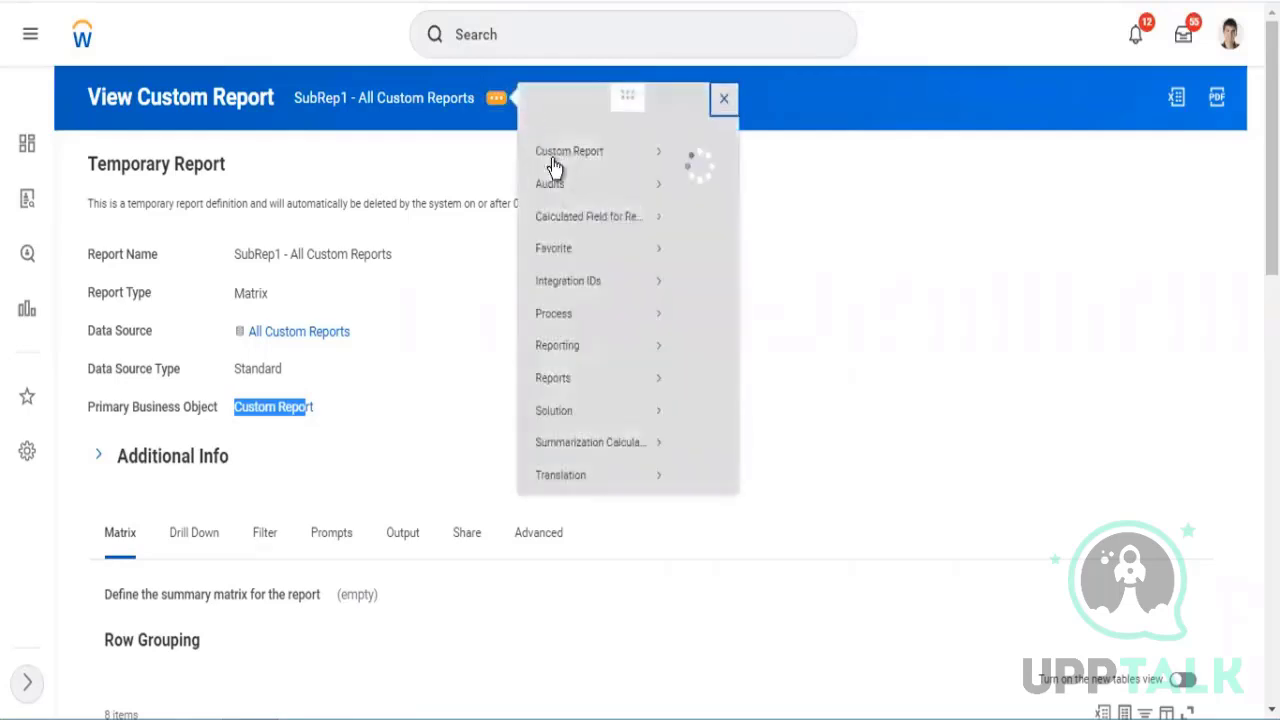
{"action": "mouse_move", "coordinate": [565, 175]}
{"action": "left_click", "coordinate": [700, 248]}
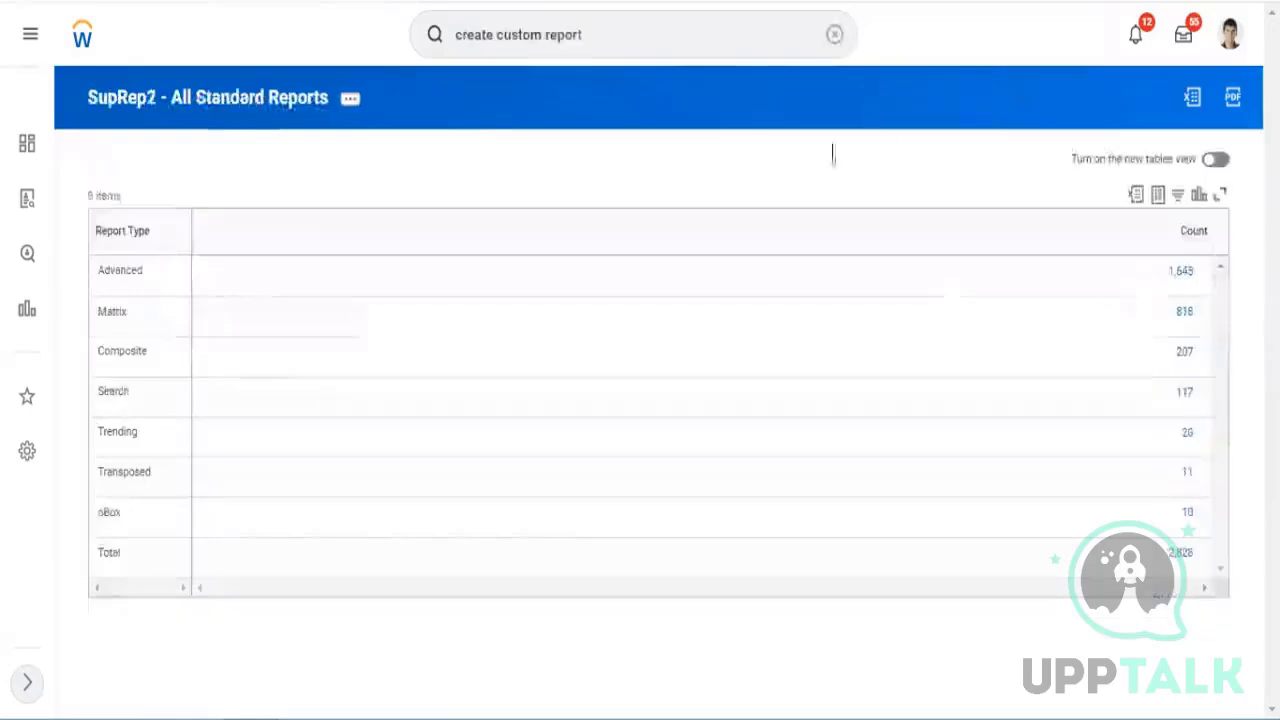
- Drill into the Transposed count in SupRep2 - All Standard Reports, read the listed standard reports, and close the list
{"action": "left_click", "coordinate": [1187, 471]}
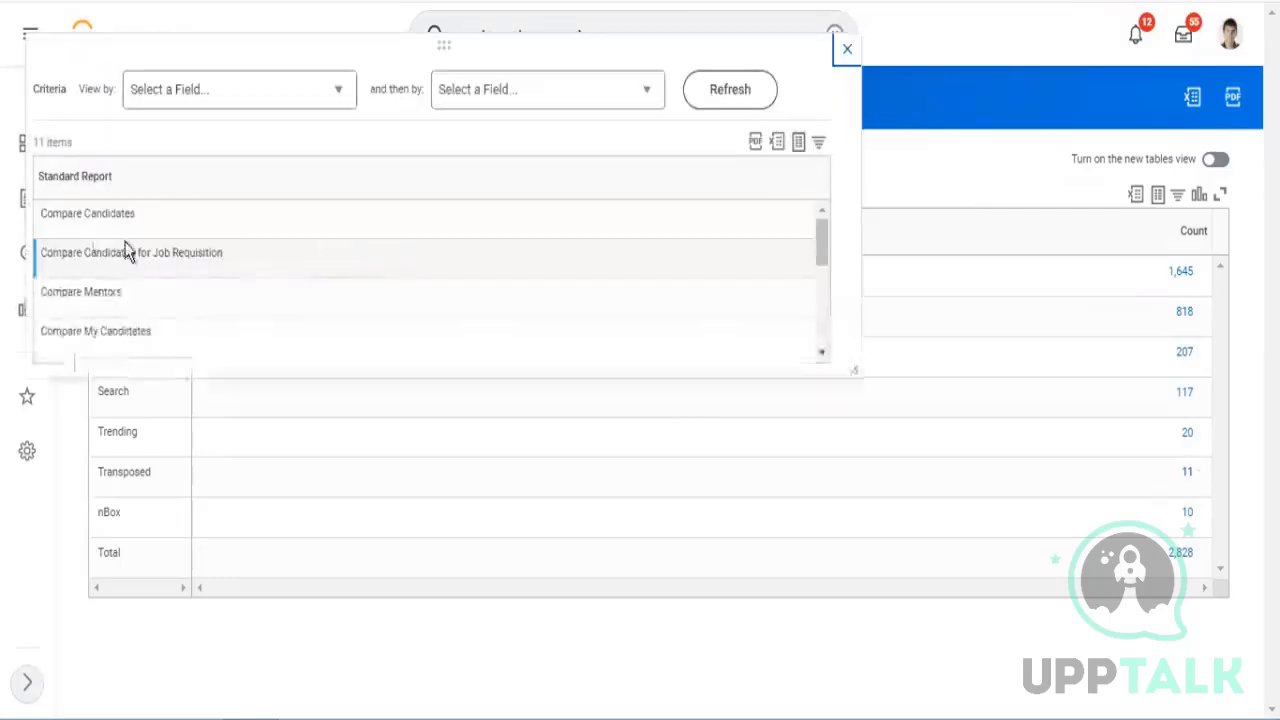
{"action": "left_click_drag", "start_coordinate": [53, 213], "coordinate": [100, 214]}
{"action": "left_click_drag", "start_coordinate": [69, 254], "coordinate": [121, 254]}
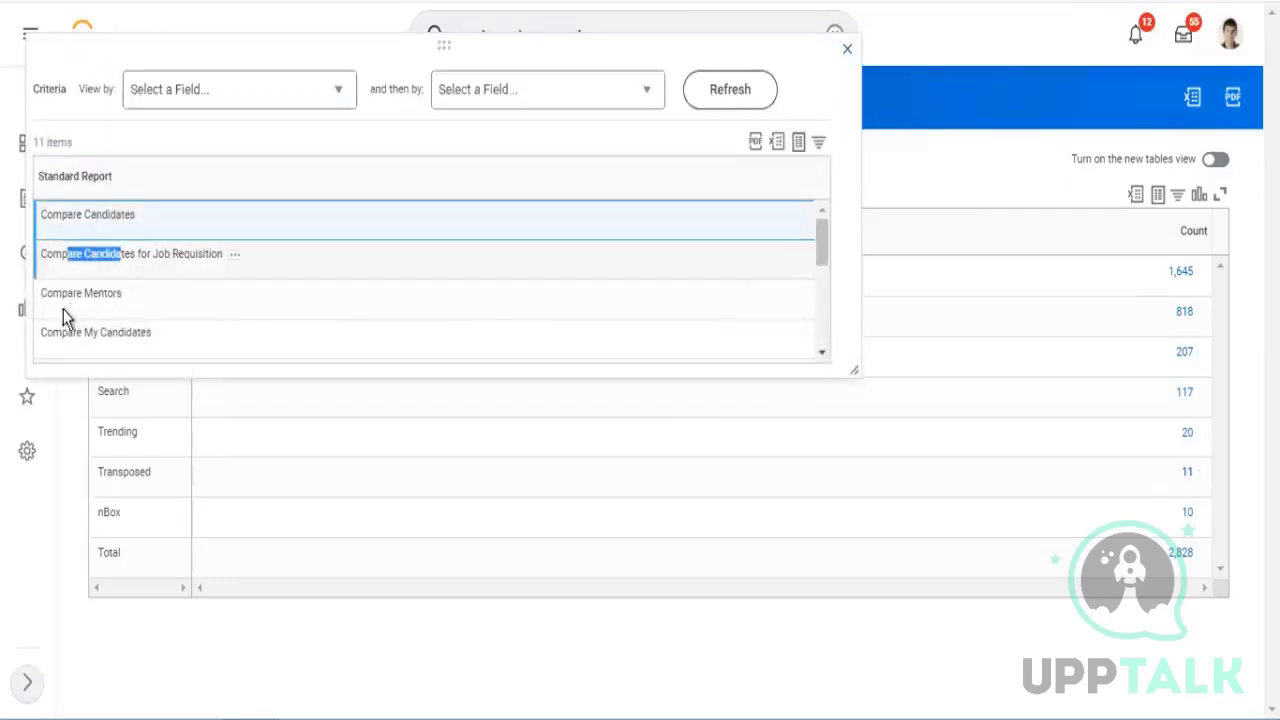
{"action": "left_click_drag", "start_coordinate": [62, 292], "coordinate": [84, 331]}
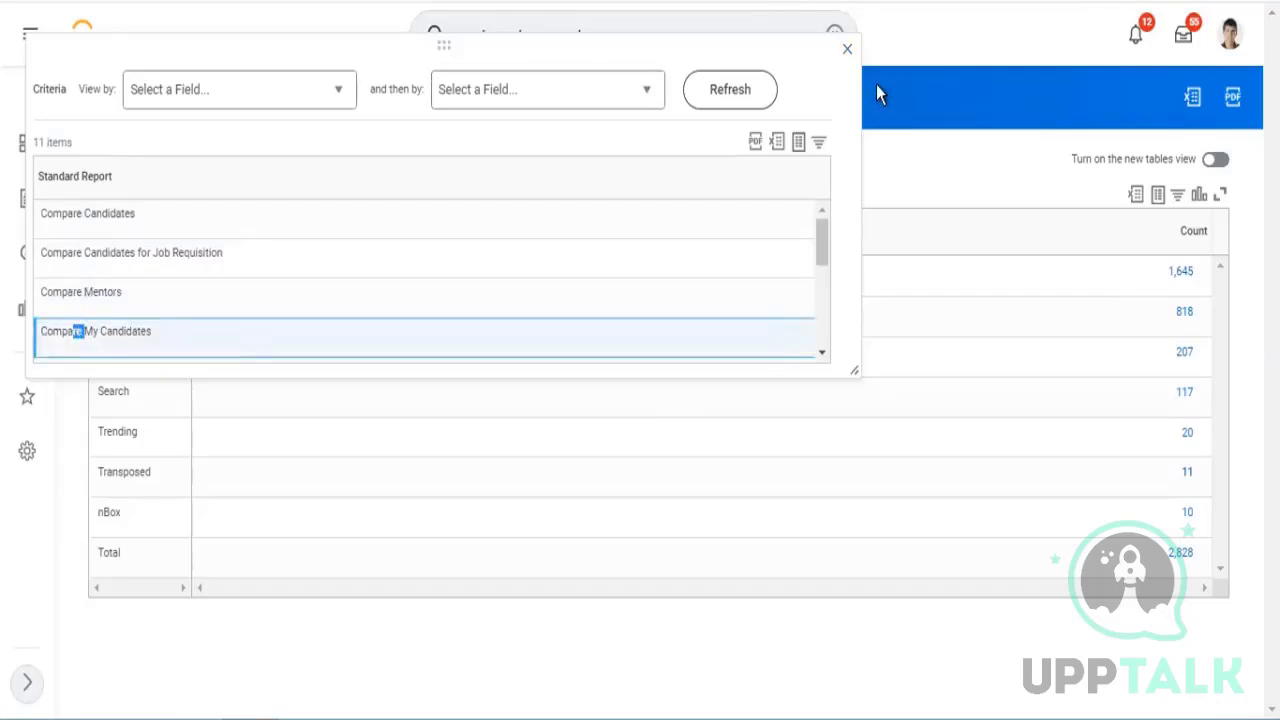
{"action": "left_click", "coordinate": [846, 50]}
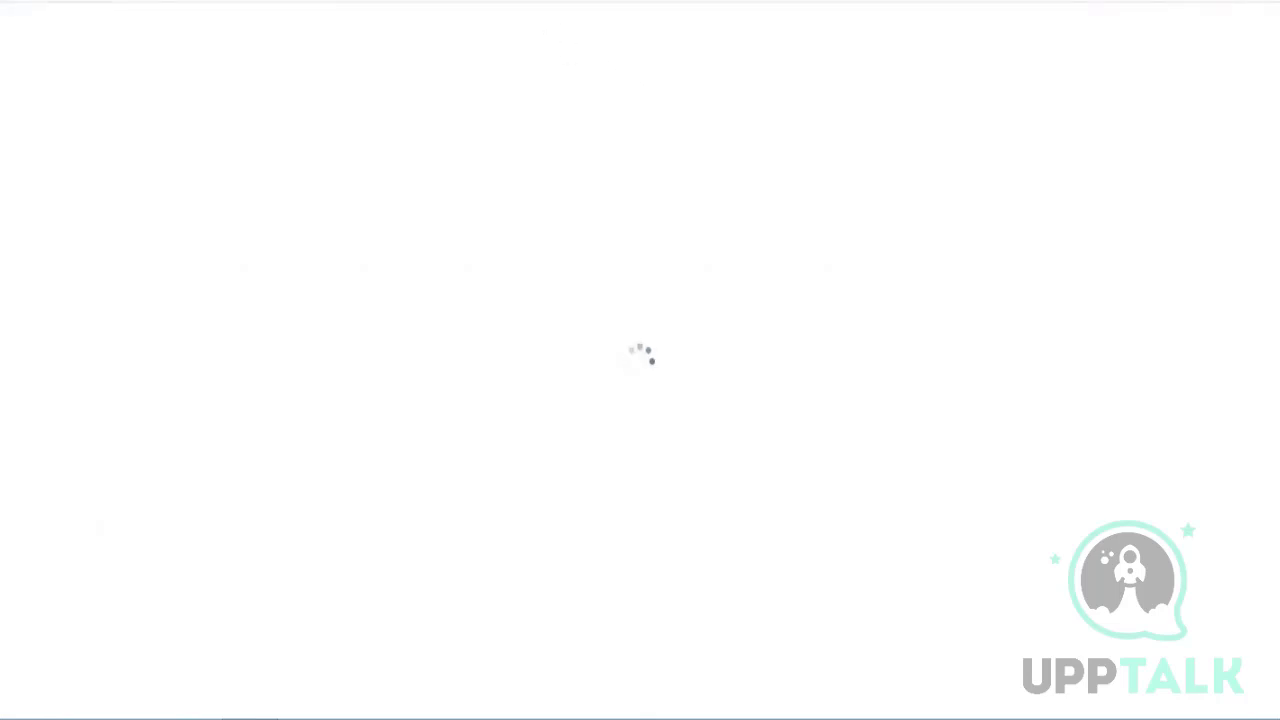
- Start a new custom report with the Create Custom Report task and set its report type to Composite
{"action": "left_click", "coordinate": [587, 31]}
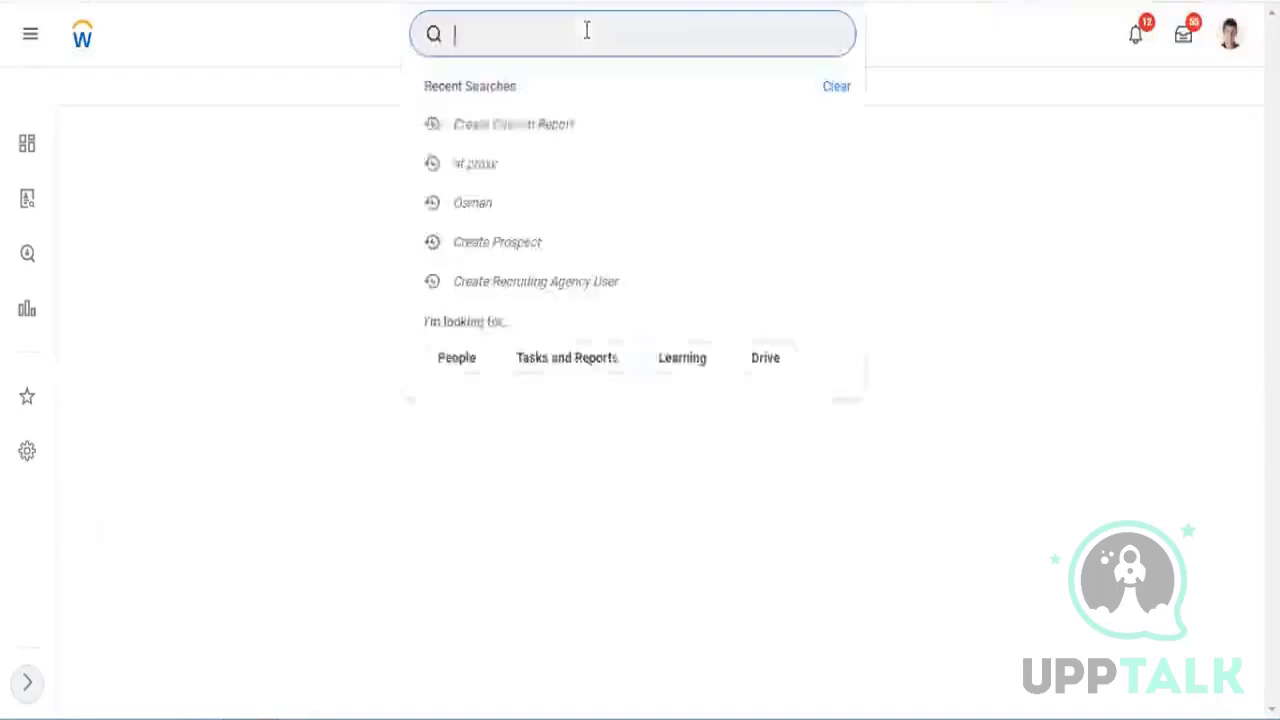
{"action": "type", "text": "create "}
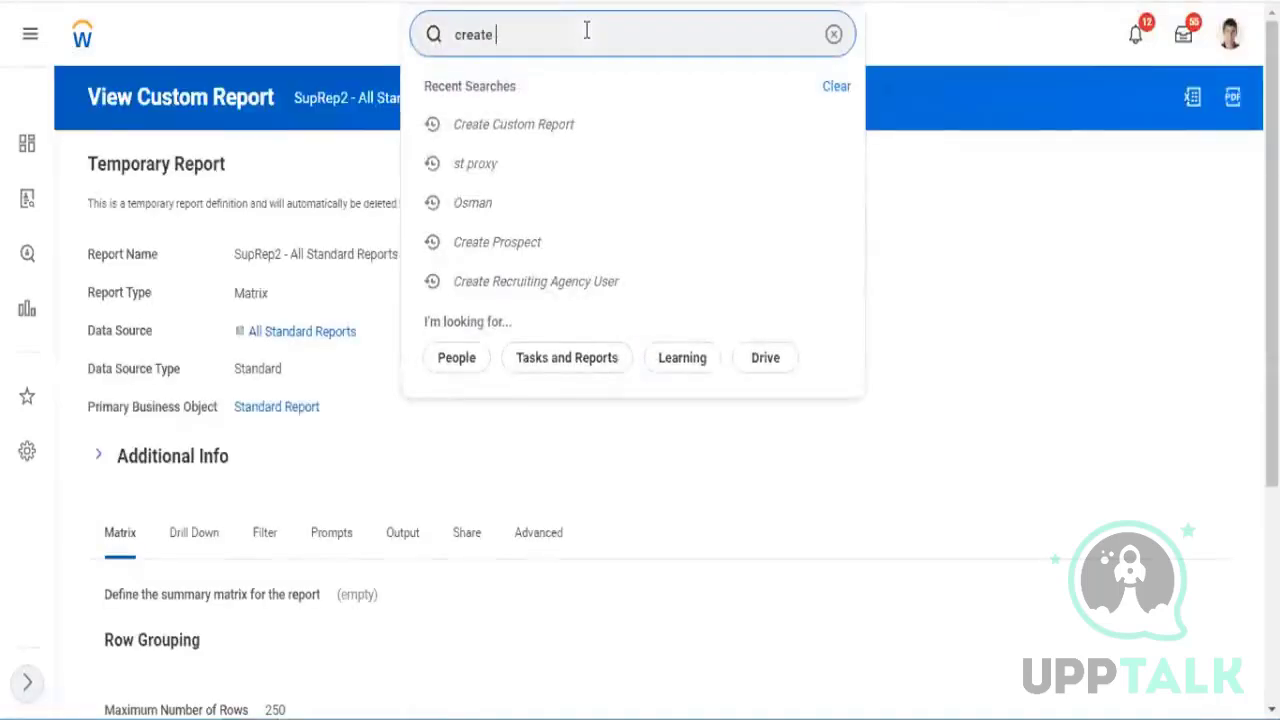
{"action": "type", "text": "custom report"}
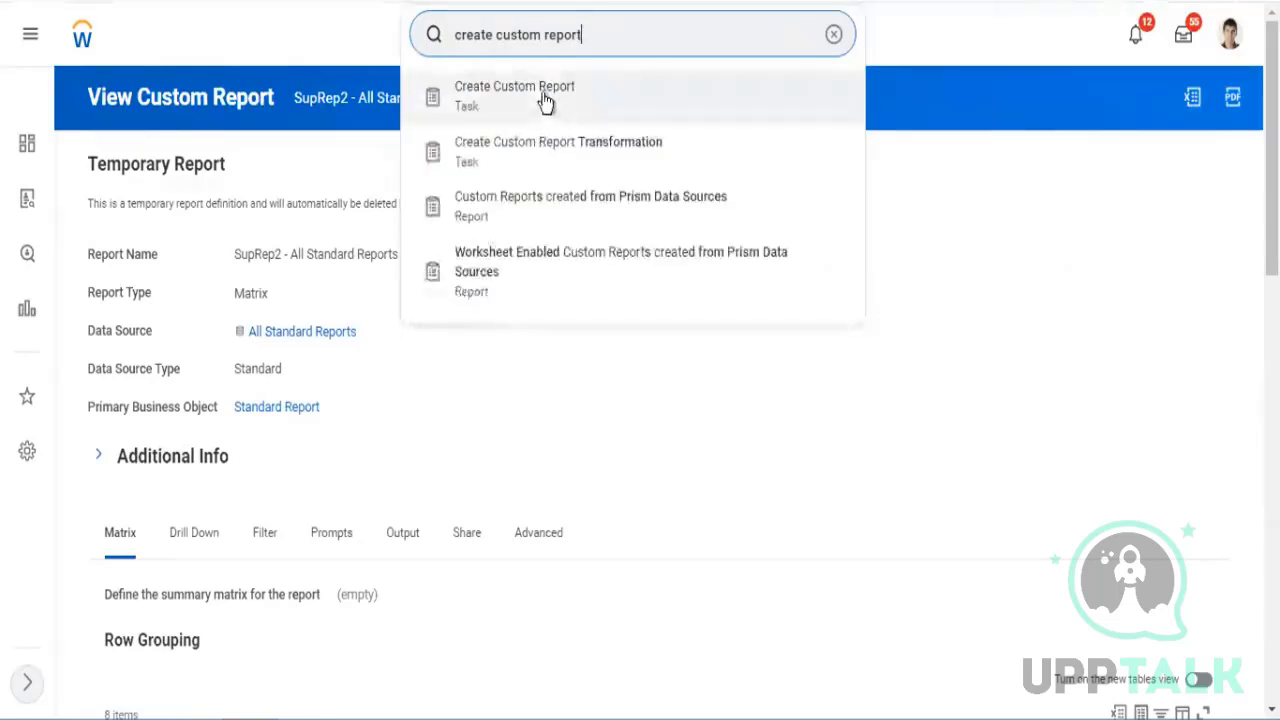
{"action": "left_click", "coordinate": [543, 101]}
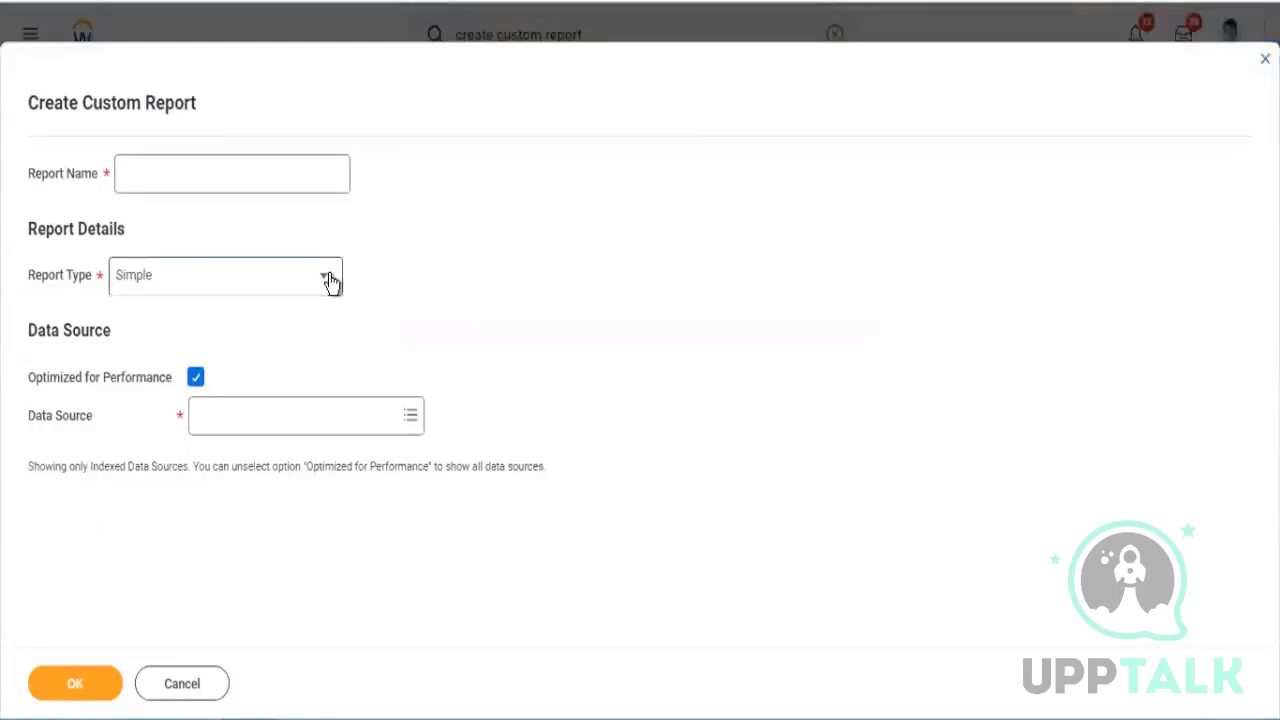
{"action": "left_click", "coordinate": [326, 282]}
{"action": "left_click", "coordinate": [167, 381]}
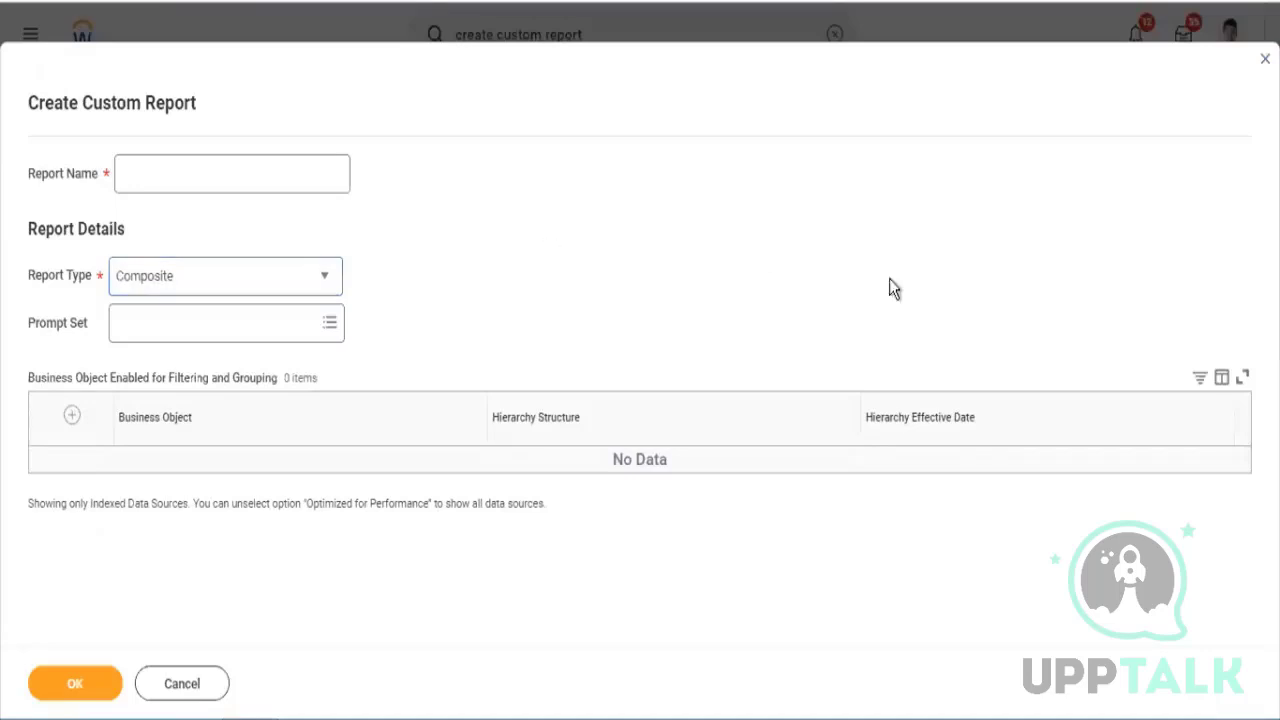
{"action": "left_click_drag", "start_coordinate": [1174, 490], "coordinate": [76, 346]}
{"action": "left_click", "coordinate": [687, 196]}
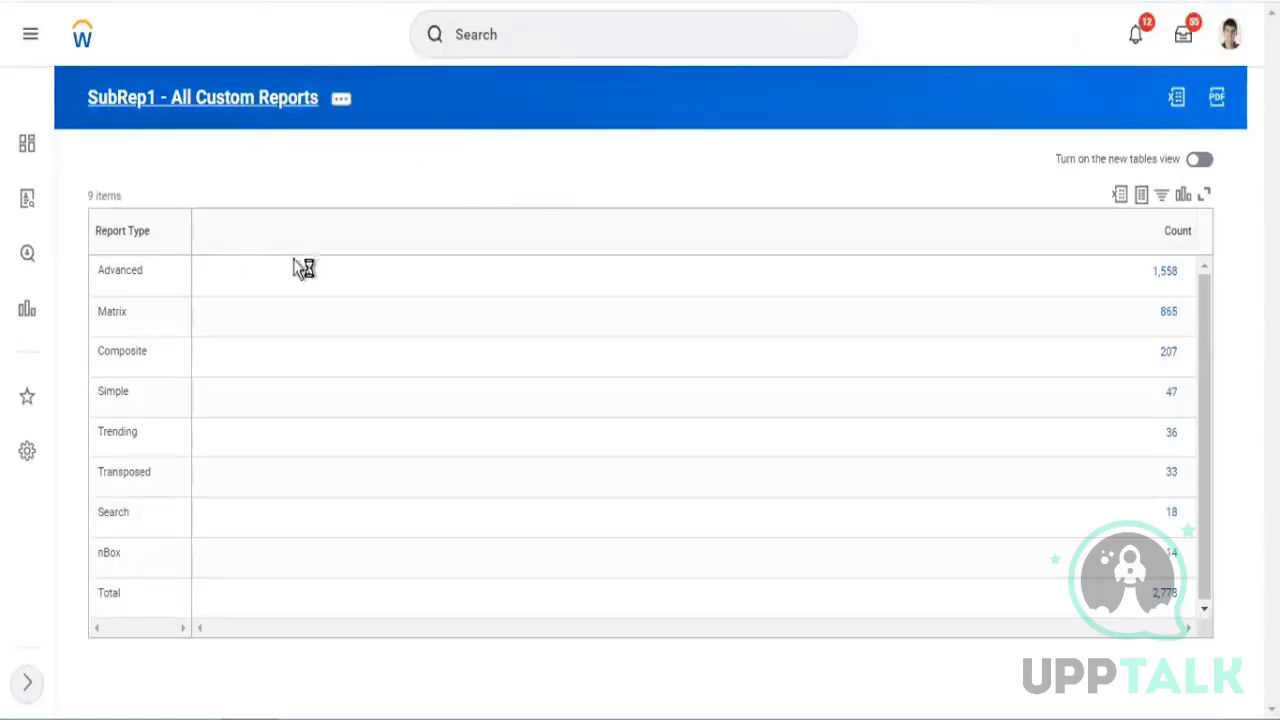
- Examine the Report Type group-by field and the primary business object in the SubRep1 - All Custom Reports definition
{"action": "left_click", "coordinate": [300, 4]}
{"action": "scroll", "coordinate": [426, 480], "scroll_direction": "down", "scroll_amount": 5}
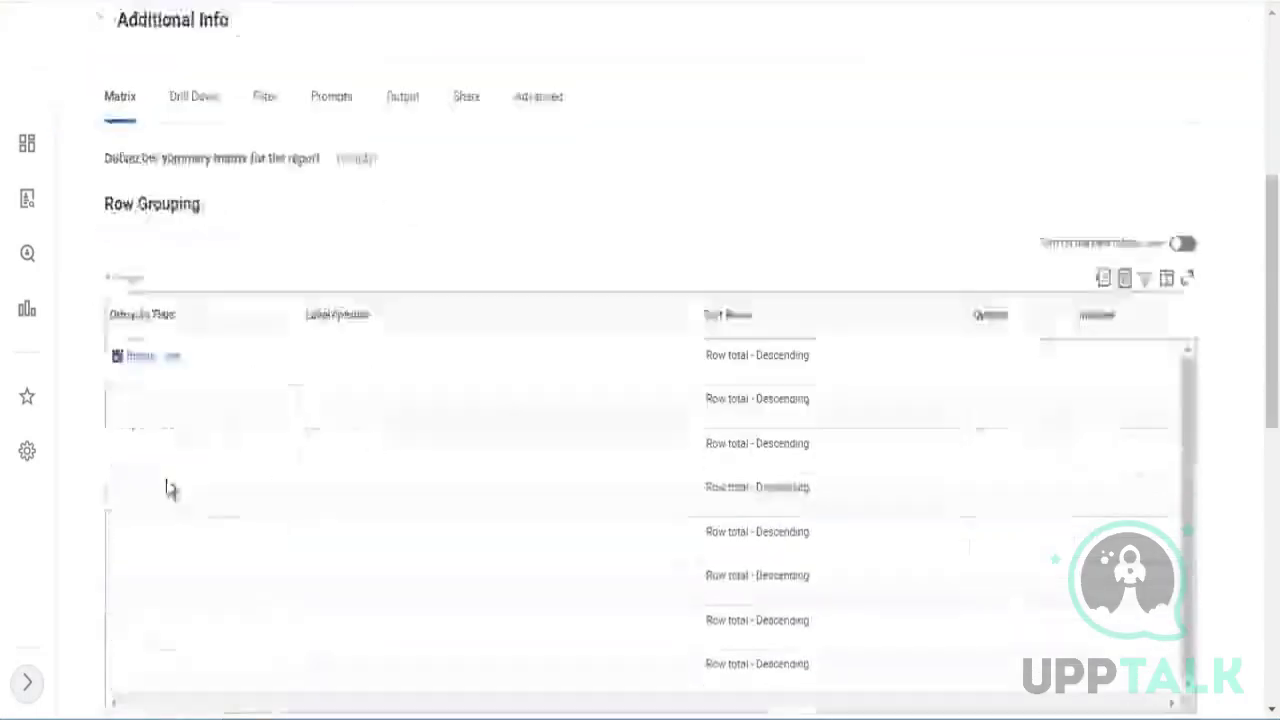
{"action": "left_click_drag", "start_coordinate": [173, 246], "coordinate": [118, 248]}
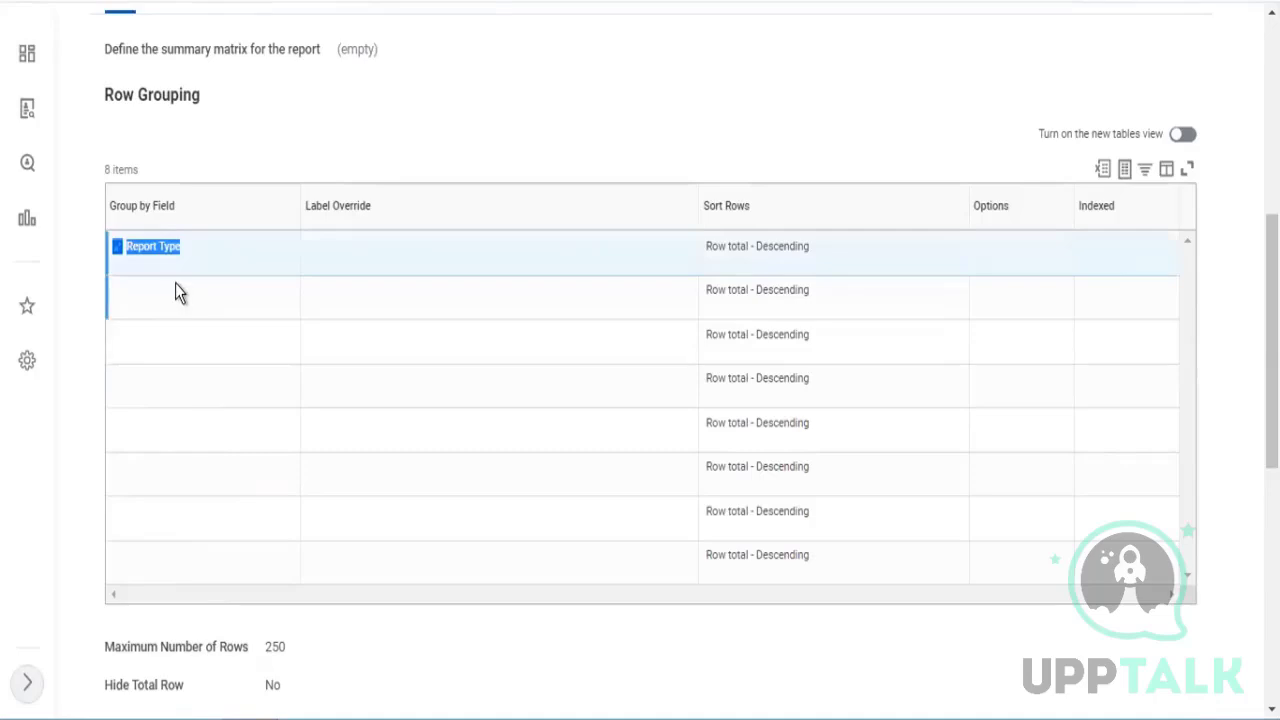
{"action": "scroll", "coordinate": [359, 176], "scroll_direction": "up", "scroll_amount": 2}
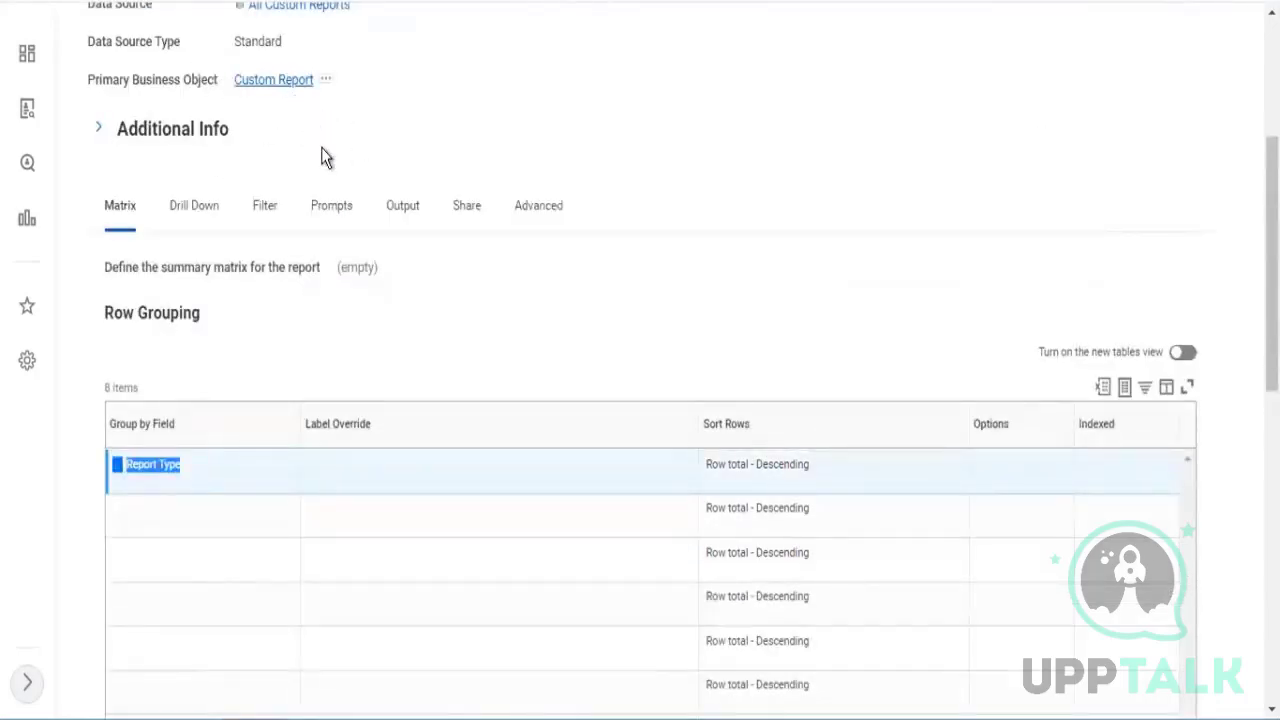
{"action": "left_click", "coordinate": [233, 475]}
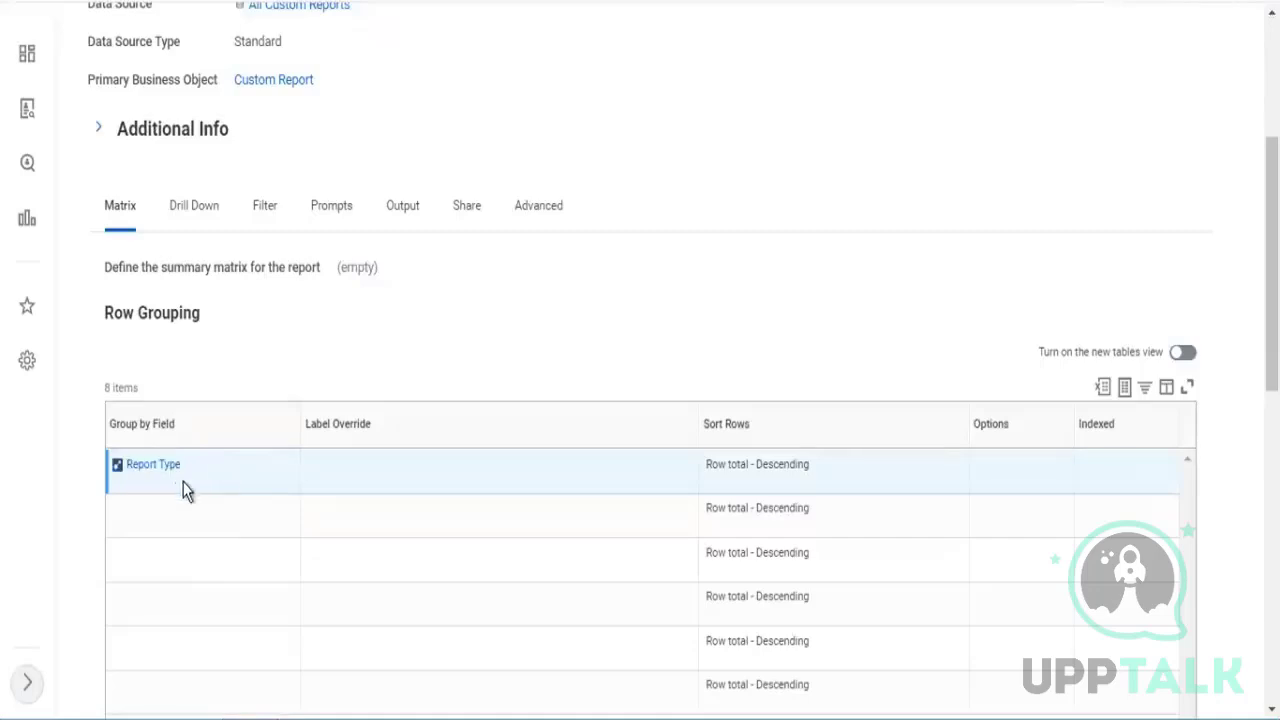
{"action": "triple_click", "coordinate": [127, 486]}
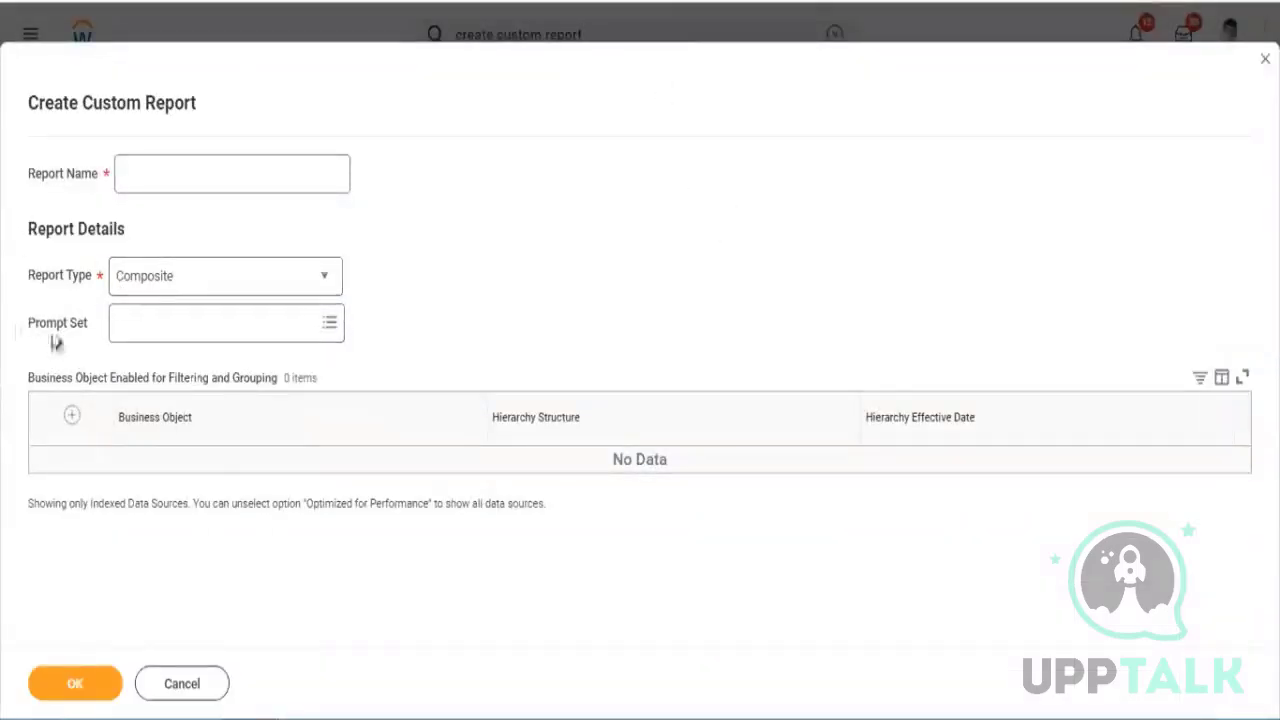
- Review the report type and prompt set fields of the new composite report and duplicate its browser tab
{"action": "left_click_drag", "start_coordinate": [53, 338], "coordinate": [67, 327]}
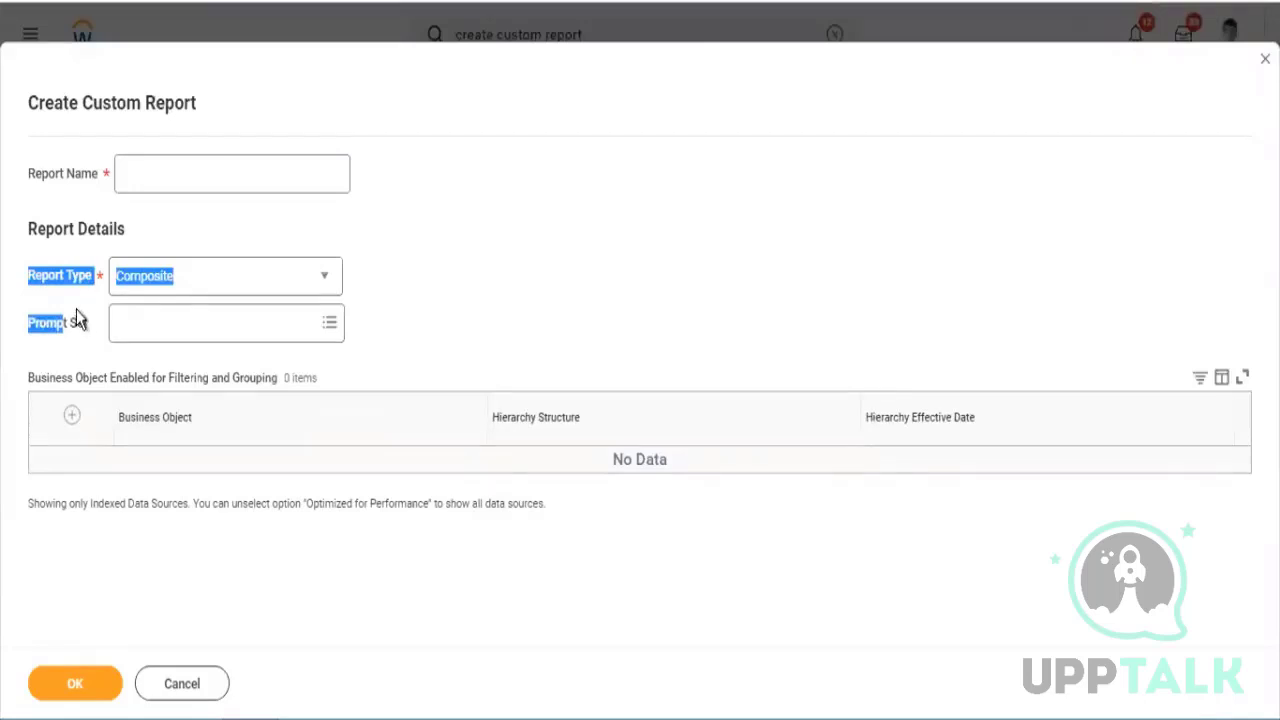
{"action": "left_click", "coordinate": [505, 307]}
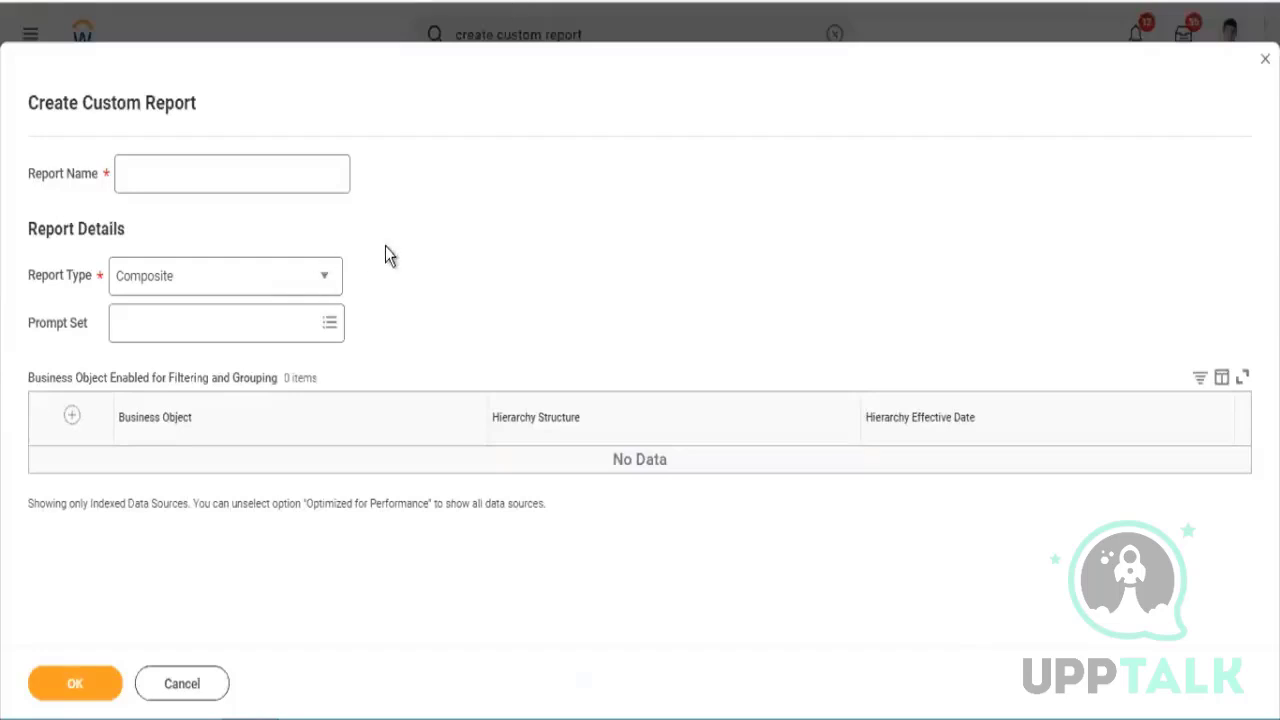
{"action": "right_click", "coordinate": [545, 2]}
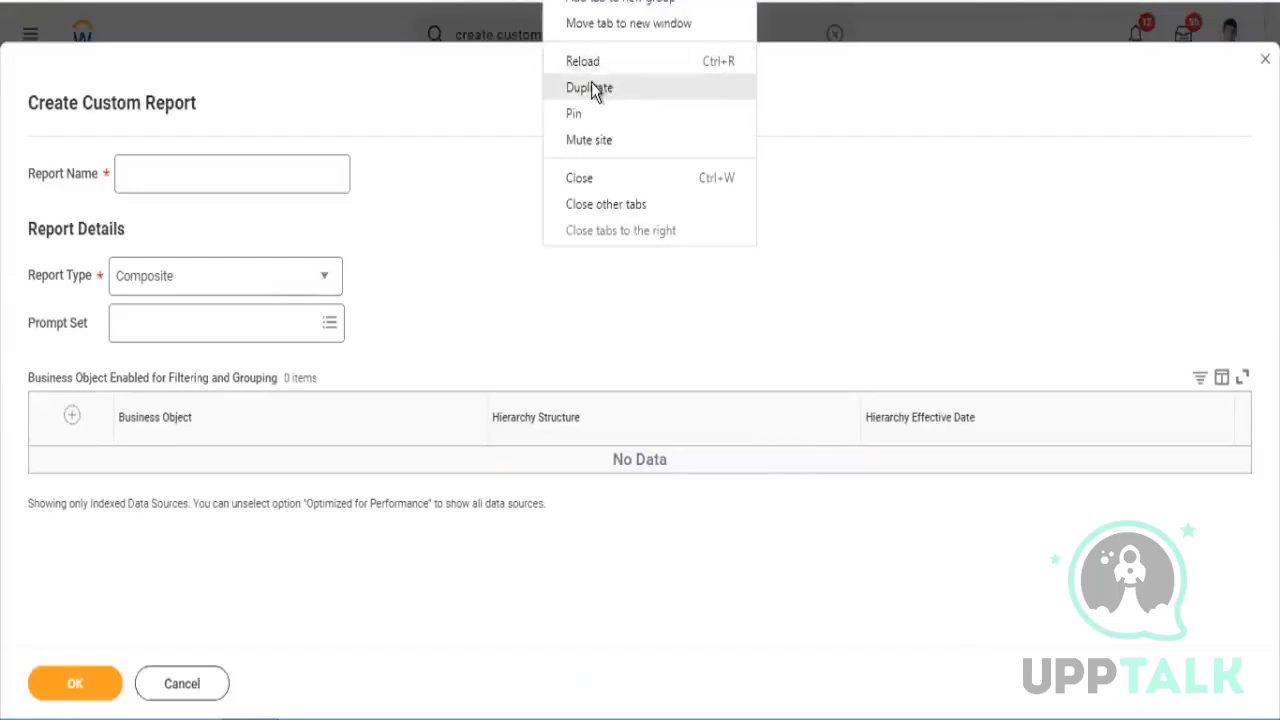
{"action": "left_click", "coordinate": [592, 84]}
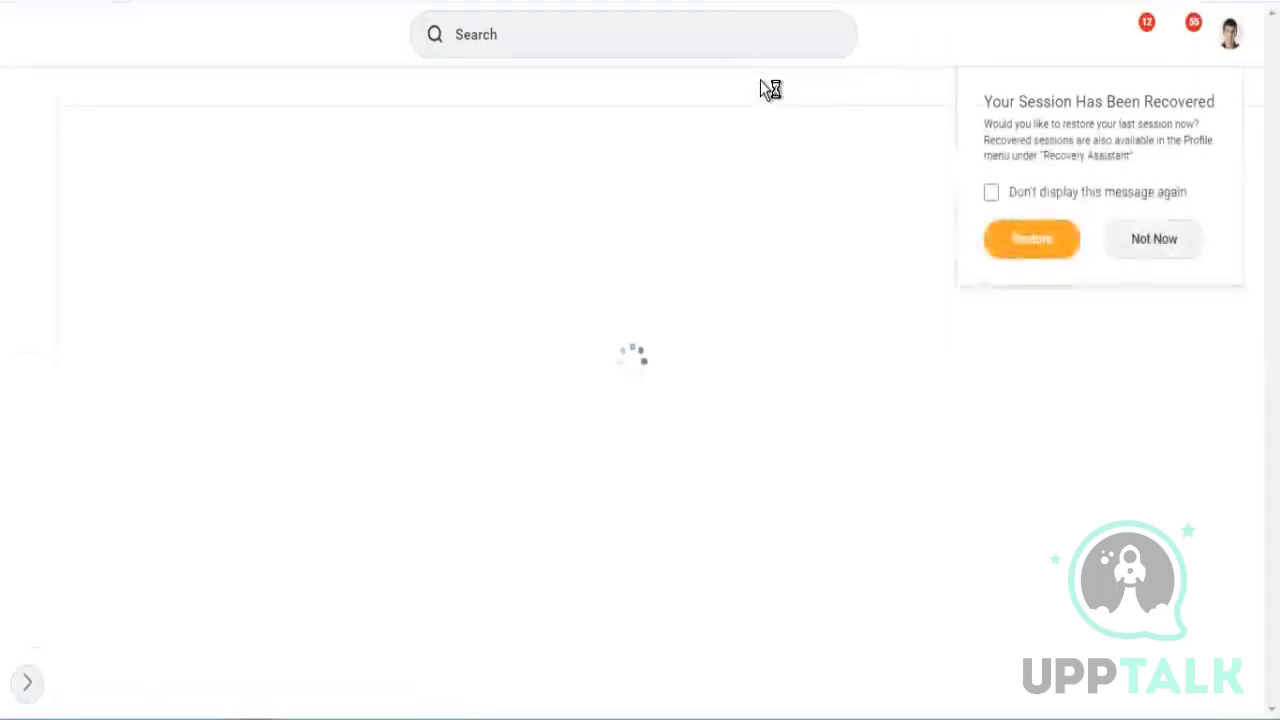
{"action": "left_click", "coordinate": [667, 29]}
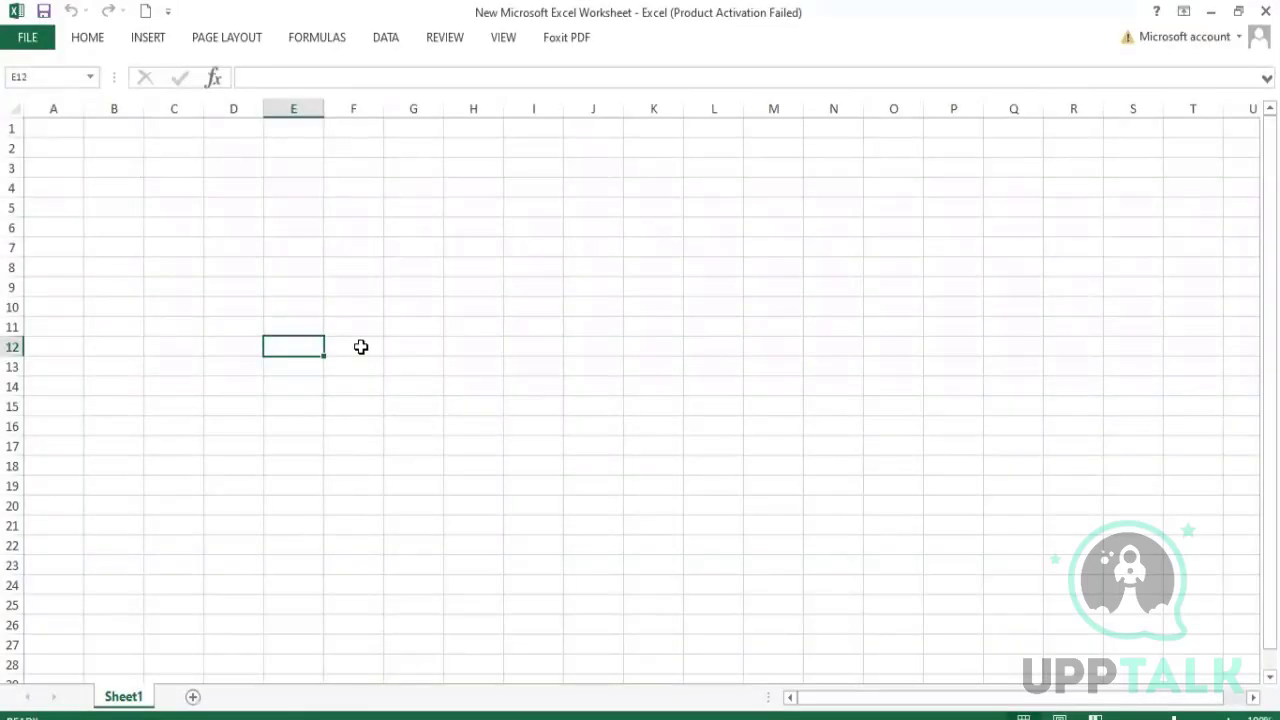
- In the blank Excel worksheet, enter Composite in cell E12 and Subreport in H12, dismissing the Office activation wizard
{"action": "type", "text": "Compos"}
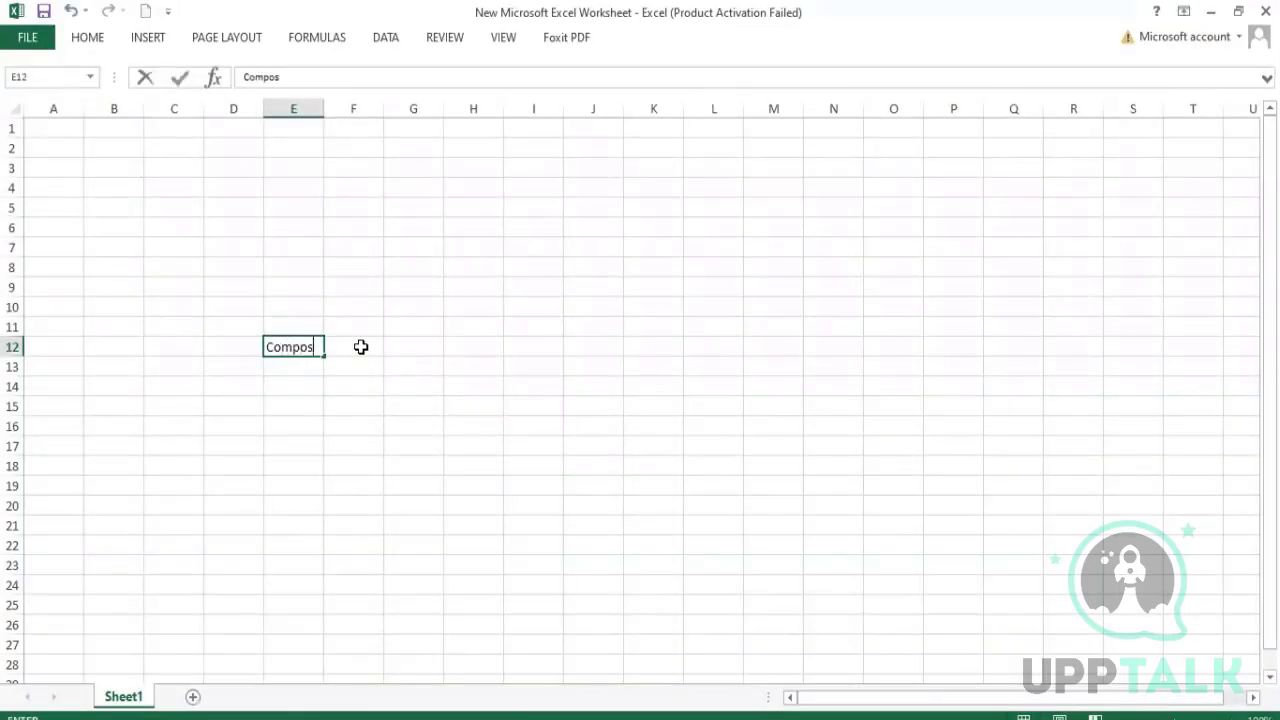
{"action": "type", "text": "ite"}
{"action": "left_click", "coordinate": [362, 347]}
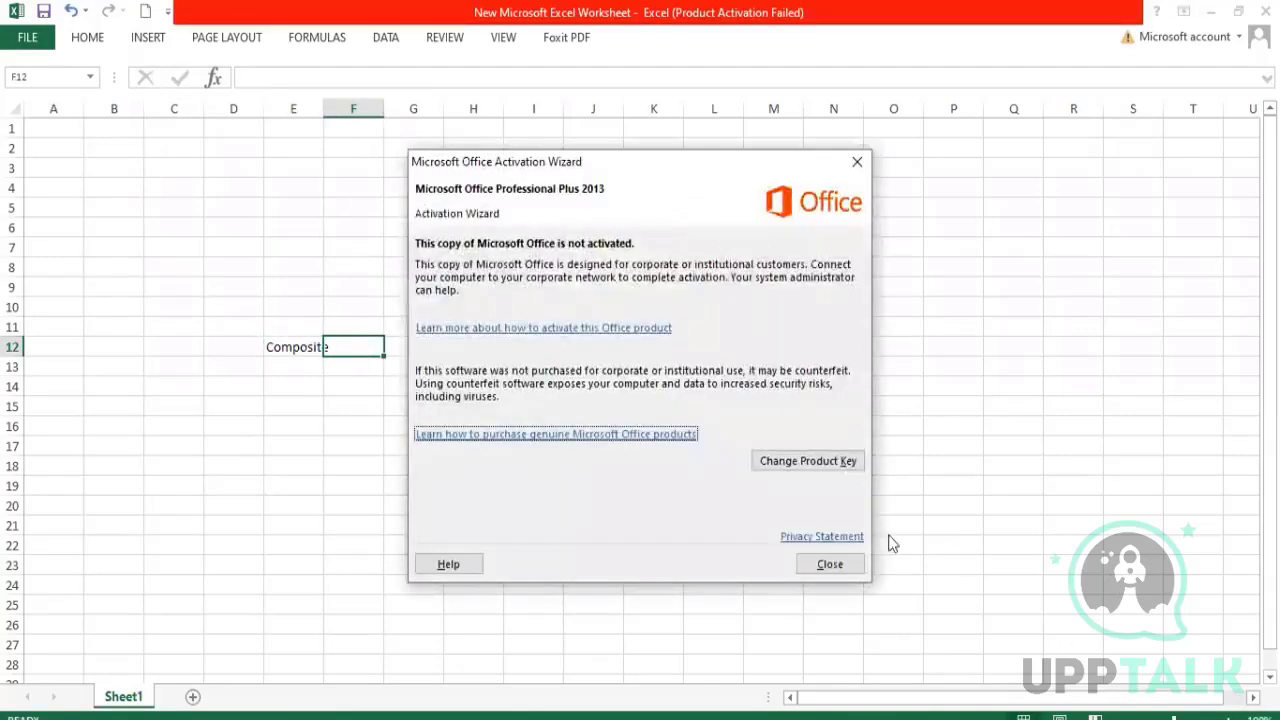
{"action": "left_click", "coordinate": [835, 564]}
{"action": "left_click", "coordinate": [480, 344]}
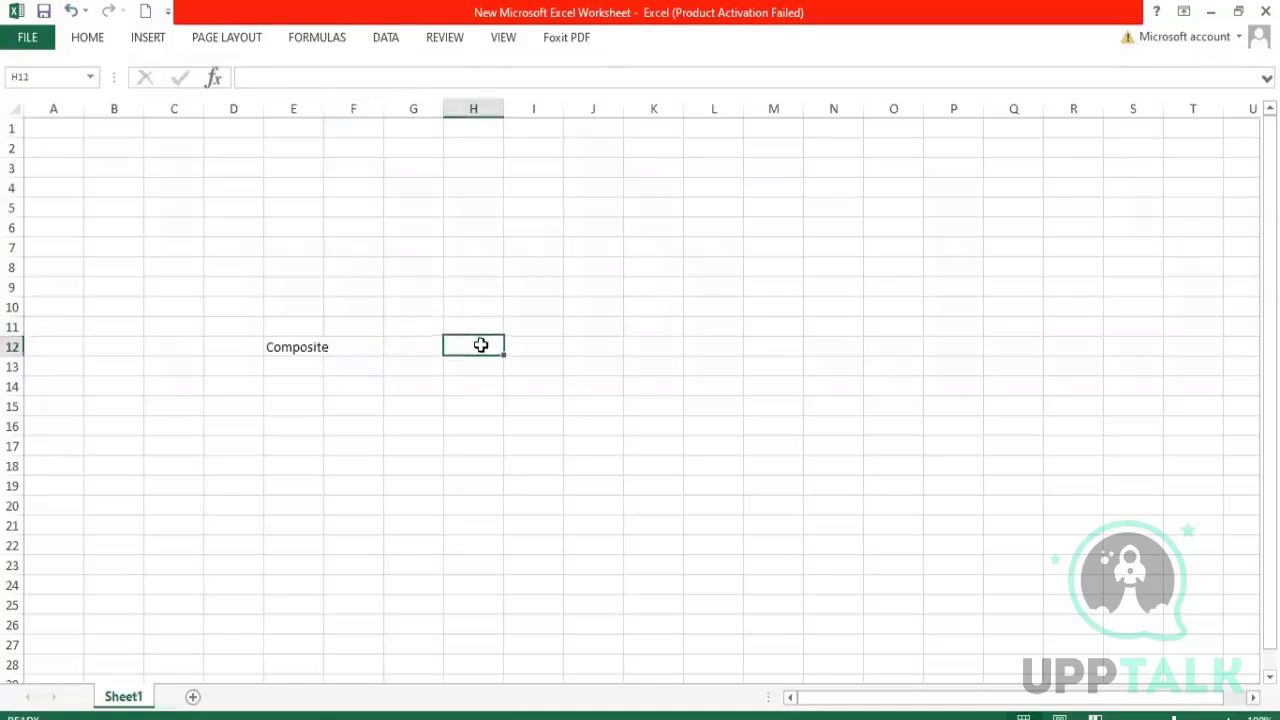
{"action": "type", "text": "$"}
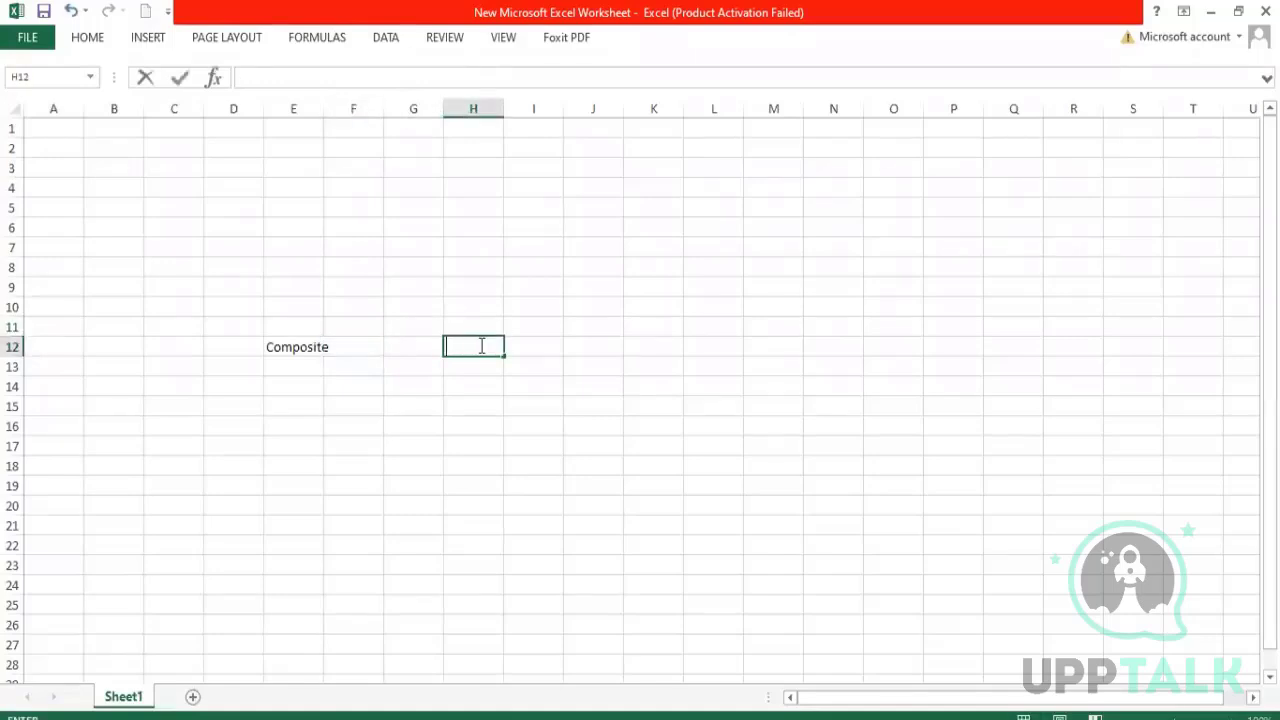
{"action": "type", "text": "ubreport"}
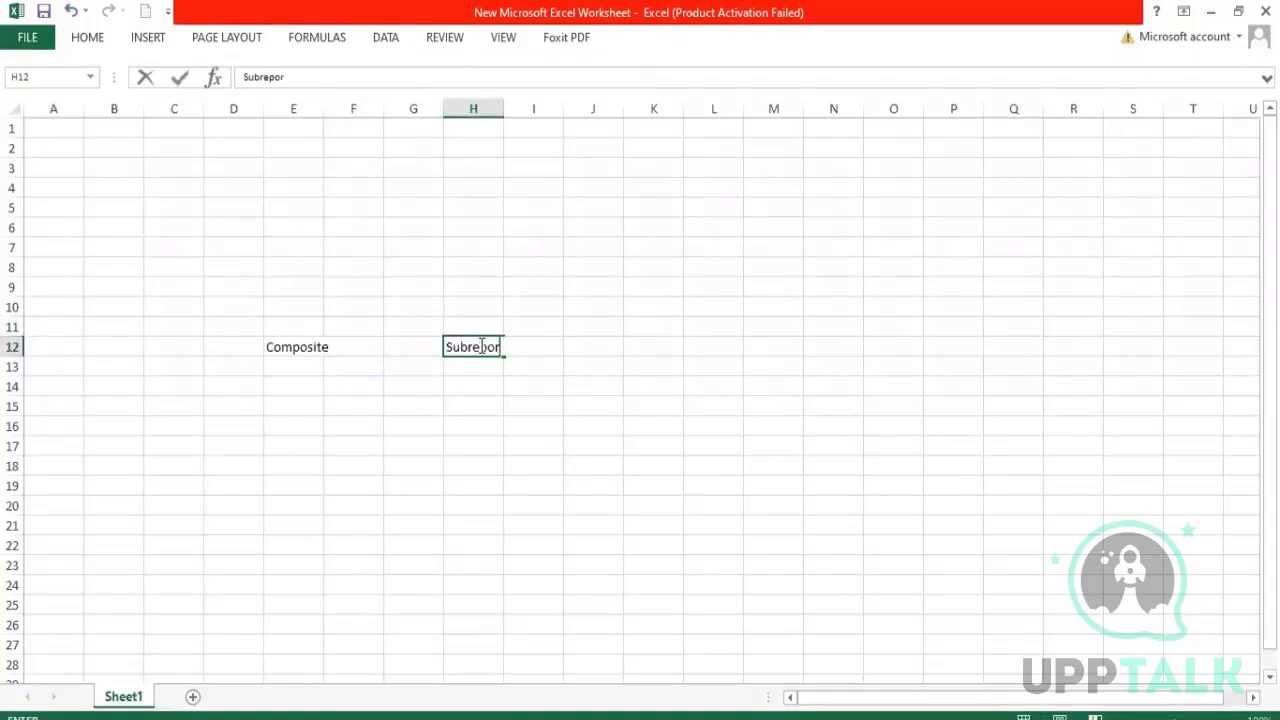
{"action": "key", "text": "Return"}
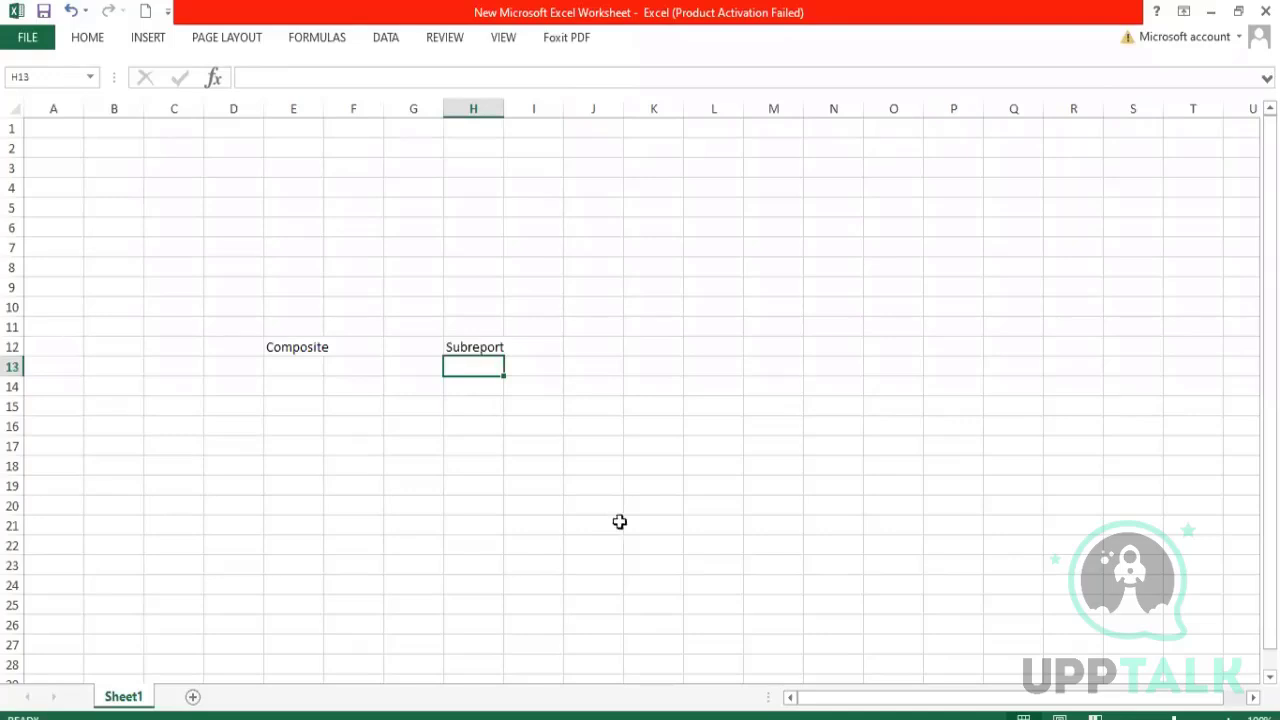
- Autofit columns H and E to their labels and select the cells from Subreport and Composite downward to mark each column
{"action": "double_click", "coordinate": [504, 108]}
{"action": "double_click", "coordinate": [500, 346]}
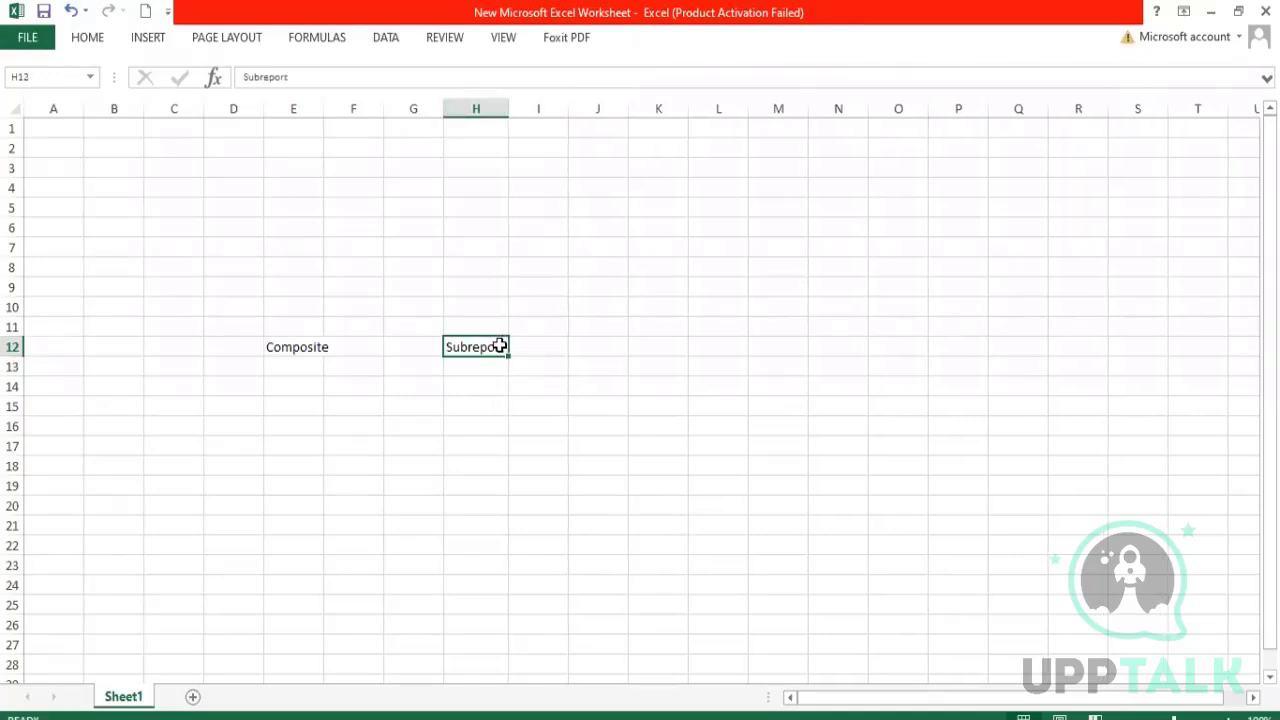
{"action": "left_click", "coordinate": [296, 347]}
{"action": "double_click", "coordinate": [294, 347]}
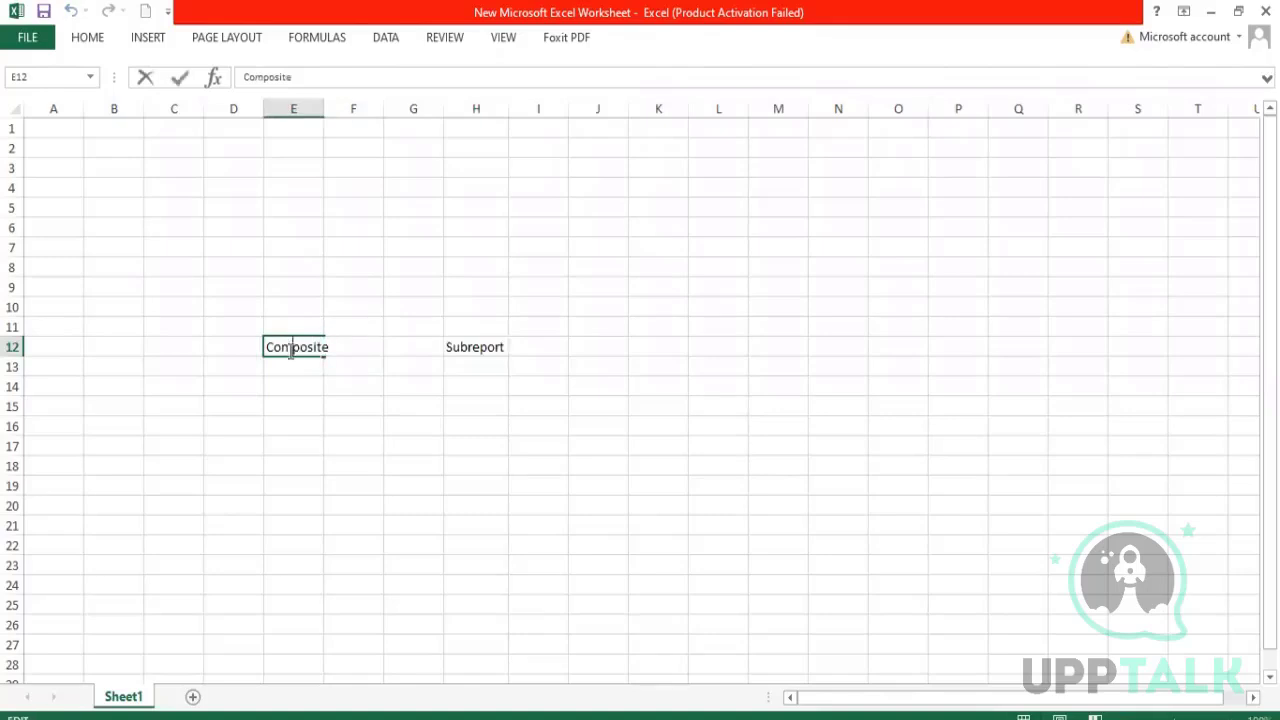
{"action": "double_click", "coordinate": [292, 347]}
{"action": "double_click", "coordinate": [470, 348]}
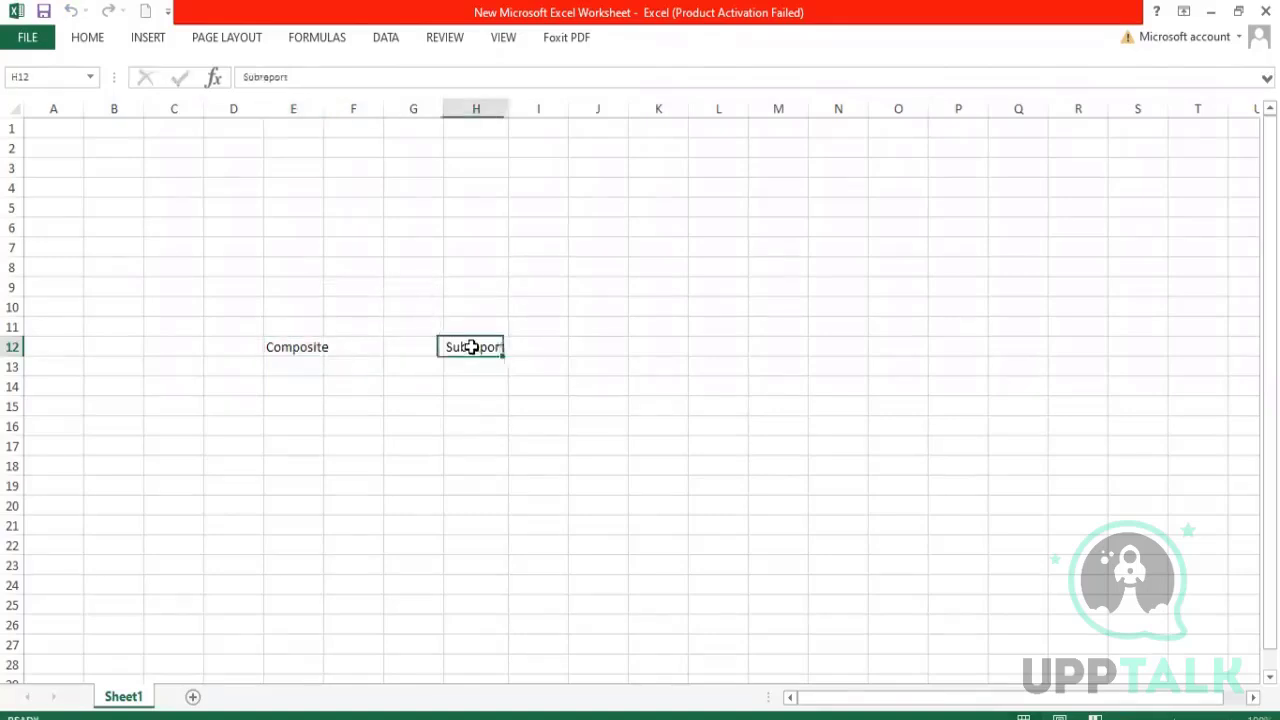
{"action": "left_click_drag", "start_coordinate": [461, 347], "coordinate": [484, 635]}
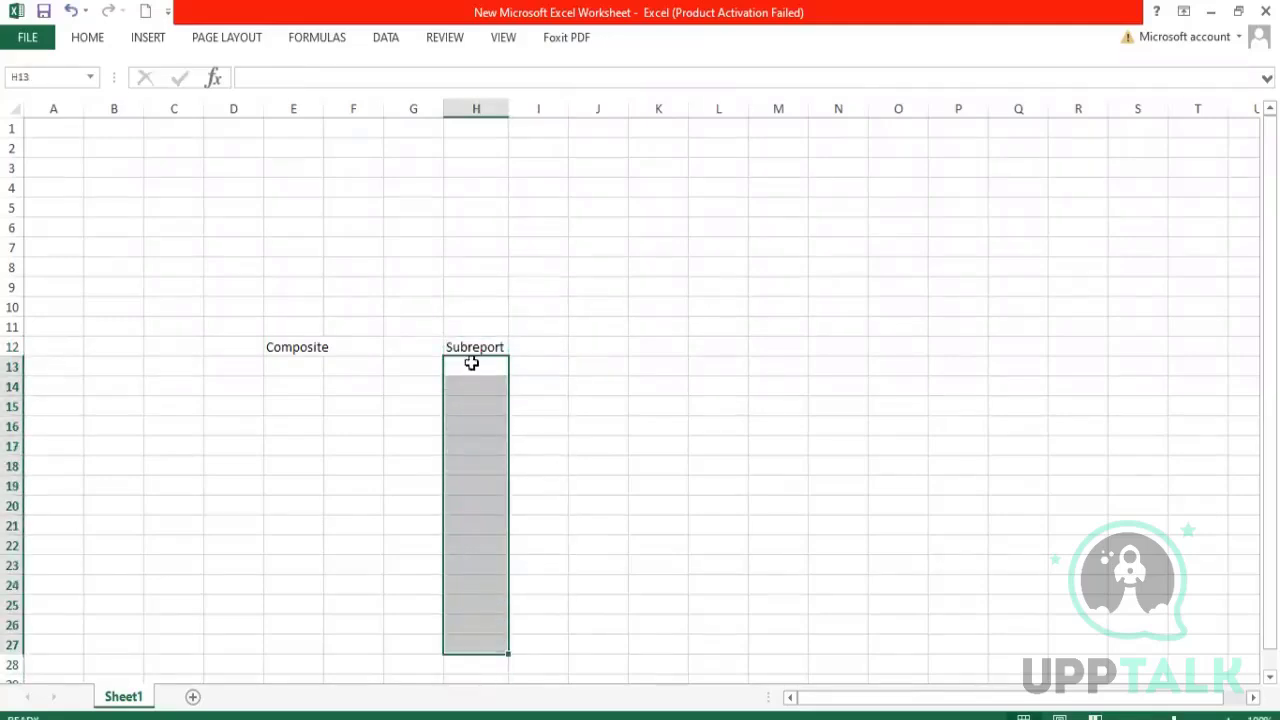
{"action": "left_click_drag", "start_coordinate": [469, 346], "coordinate": [509, 628]}
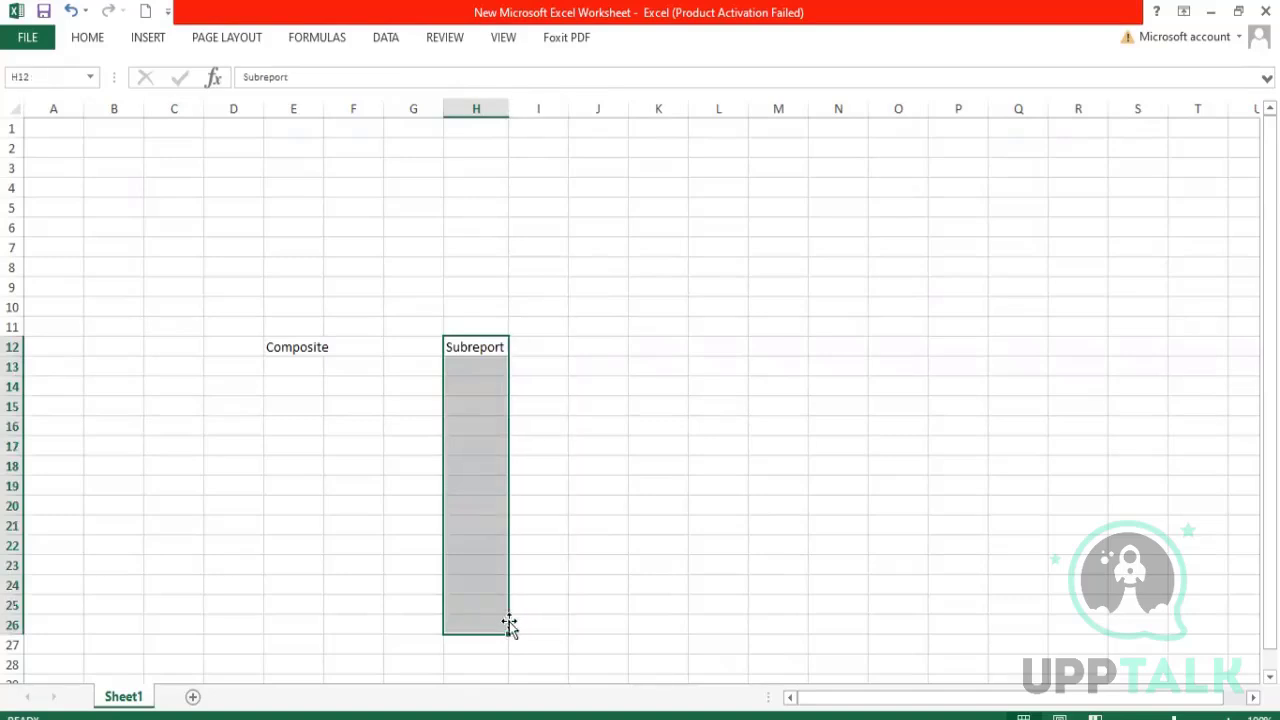
{"action": "left_click_drag", "start_coordinate": [297, 351], "coordinate": [294, 592]}
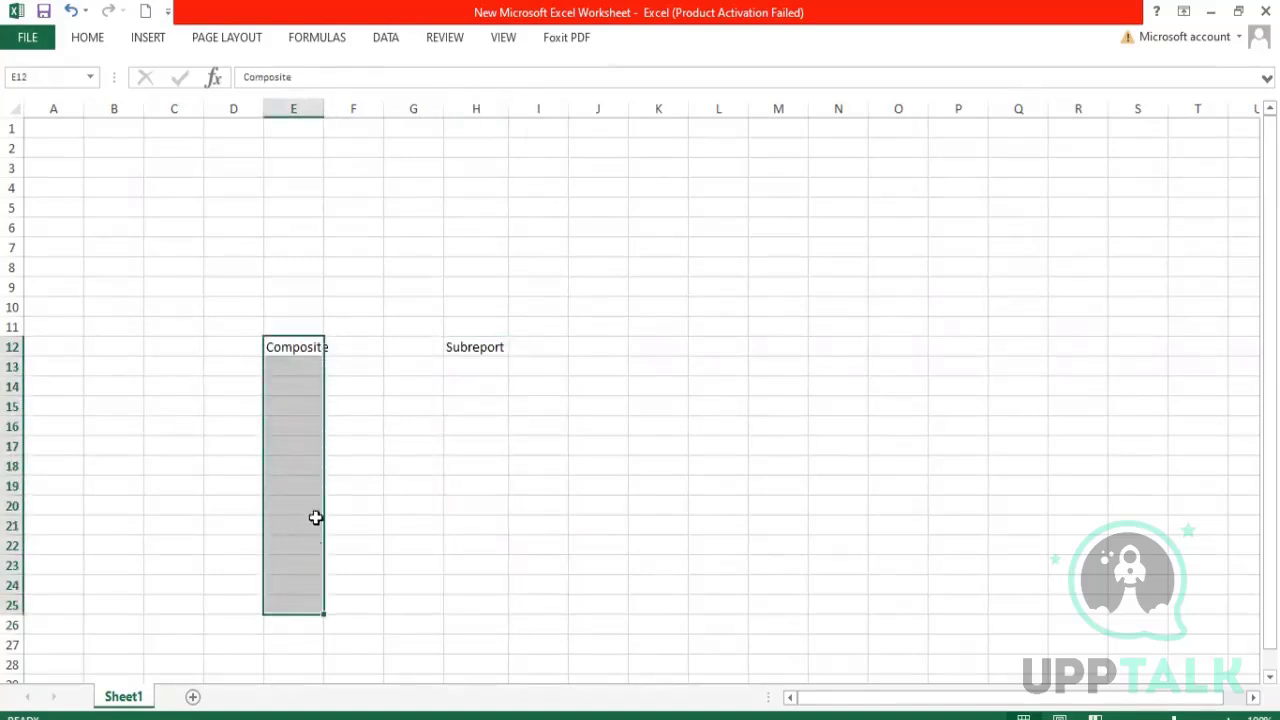
{"action": "double_click", "coordinate": [324, 106]}
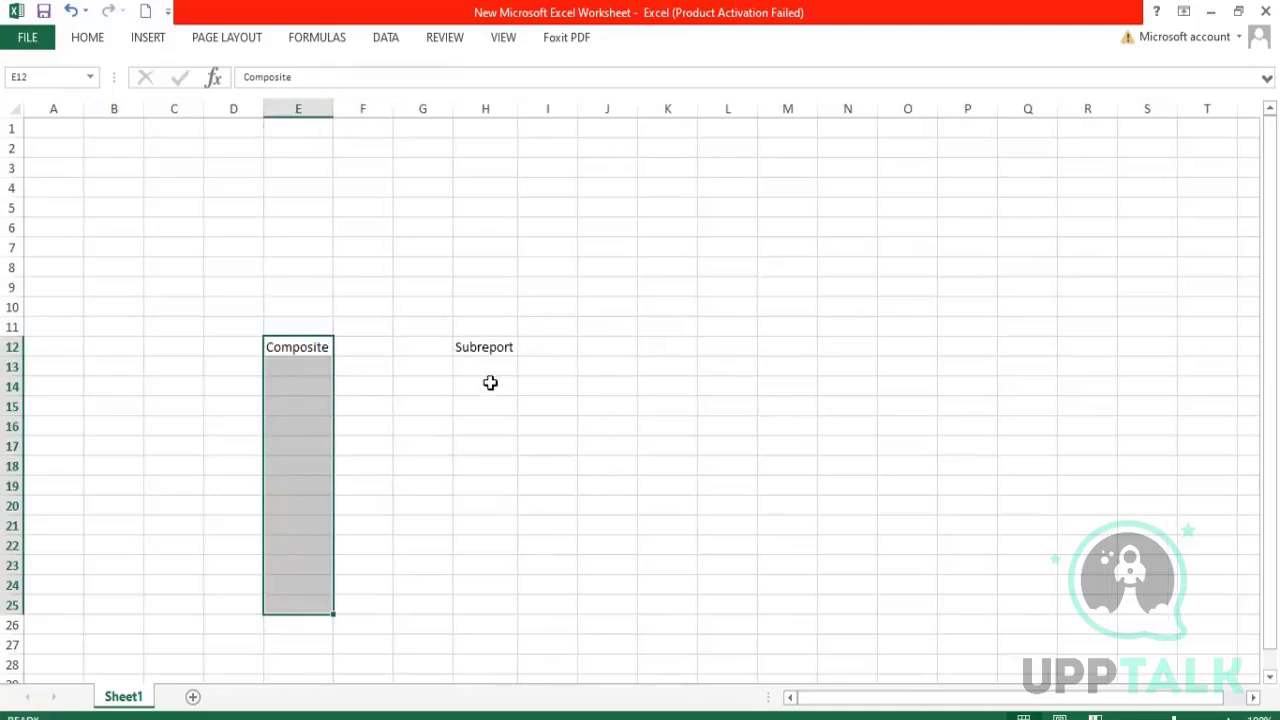
- Mark the cells under Subreport in column H and enter 2022 in H11 above the label
{"action": "left_click_drag", "start_coordinate": [483, 346], "coordinate": [509, 567]}
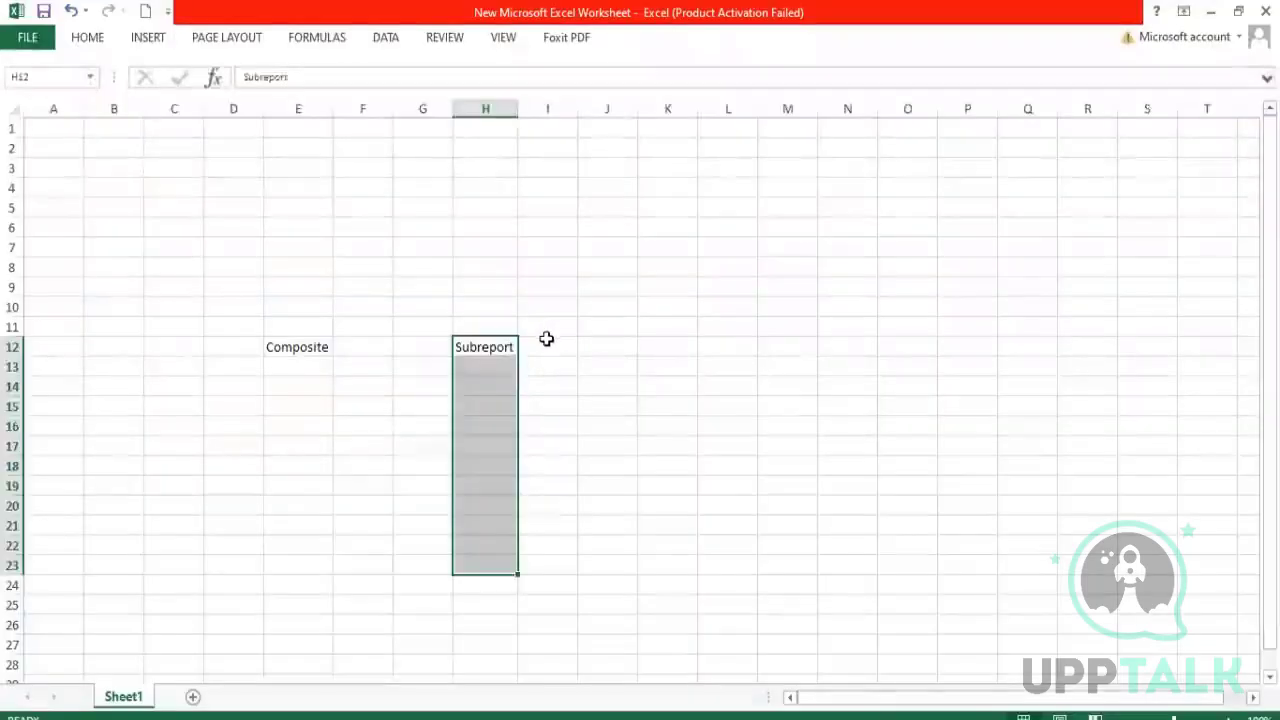
{"action": "left_click", "coordinate": [548, 342]}
{"action": "left_click", "coordinate": [506, 346]}
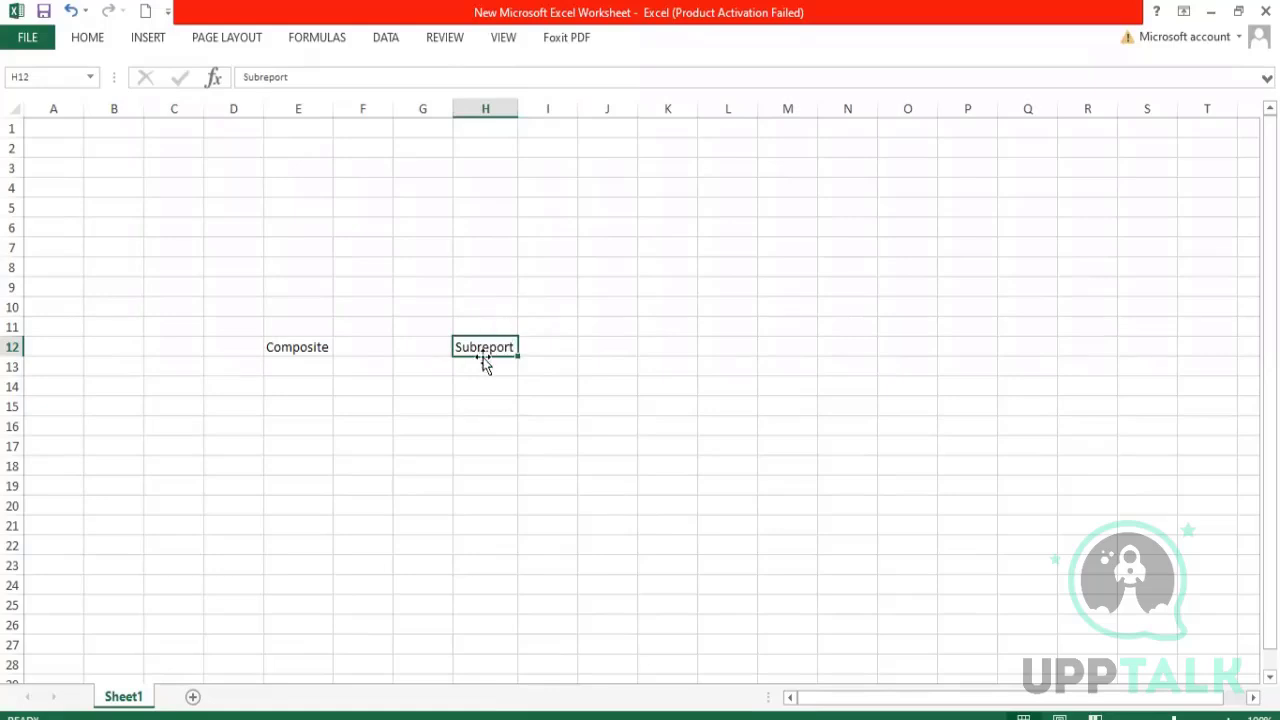
{"action": "left_click", "coordinate": [489, 329]}
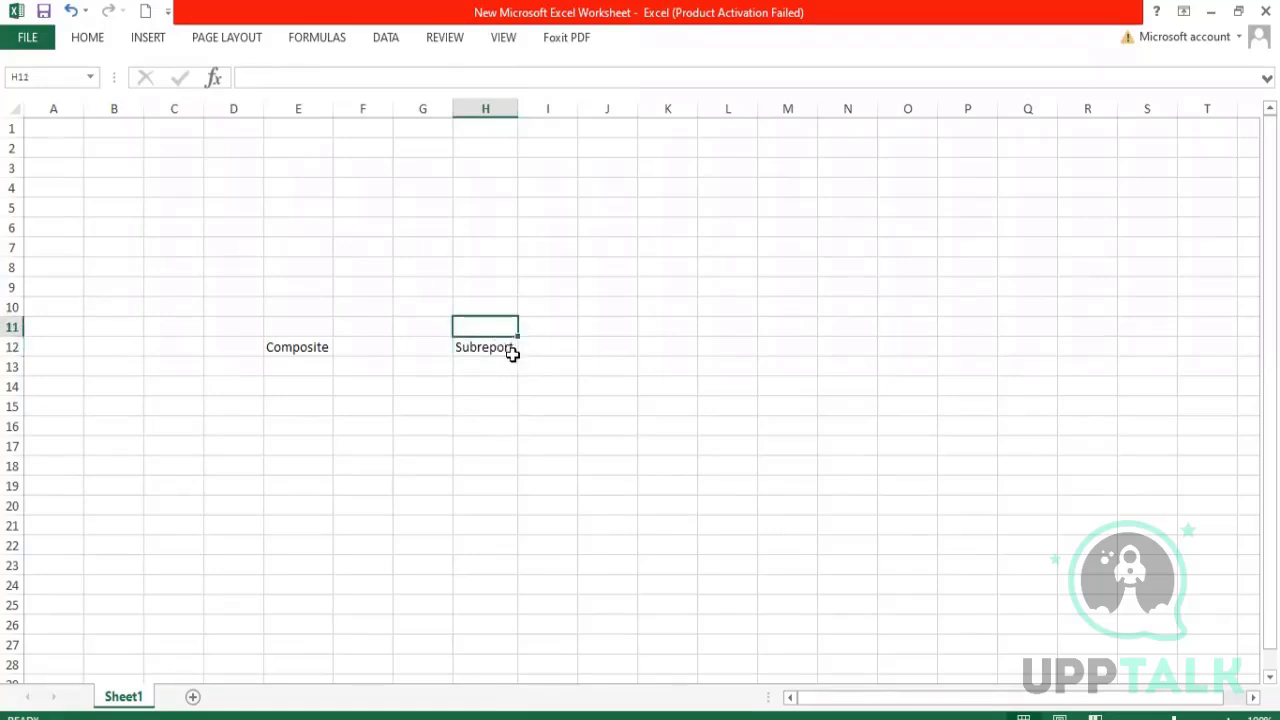
{"action": "type", "text": "20"}
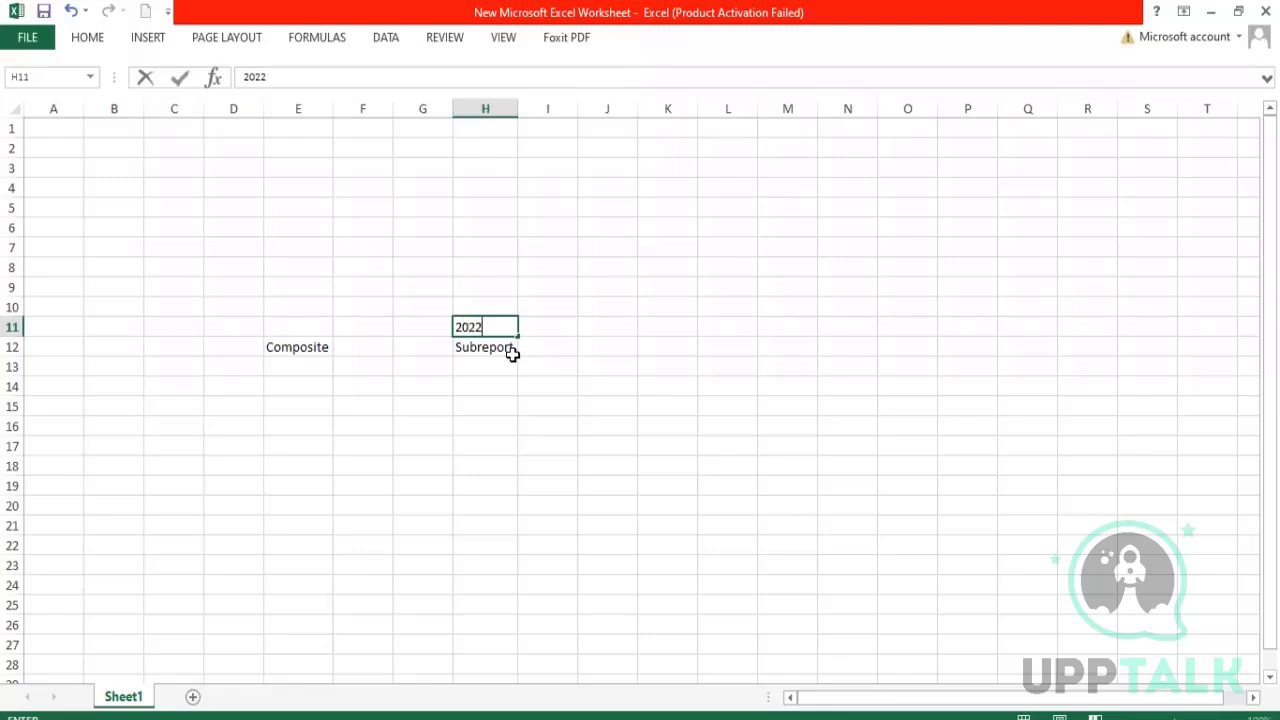
{"action": "type", "text": "22"}
{"action": "key", "text": "Return"}
- Fill the subreport's sample rows with Jan and 100 in G13:H13, and Feb and 500 in G14:H14
{"action": "key", "text": "Return"}
{"action": "key", "text": "Left"}
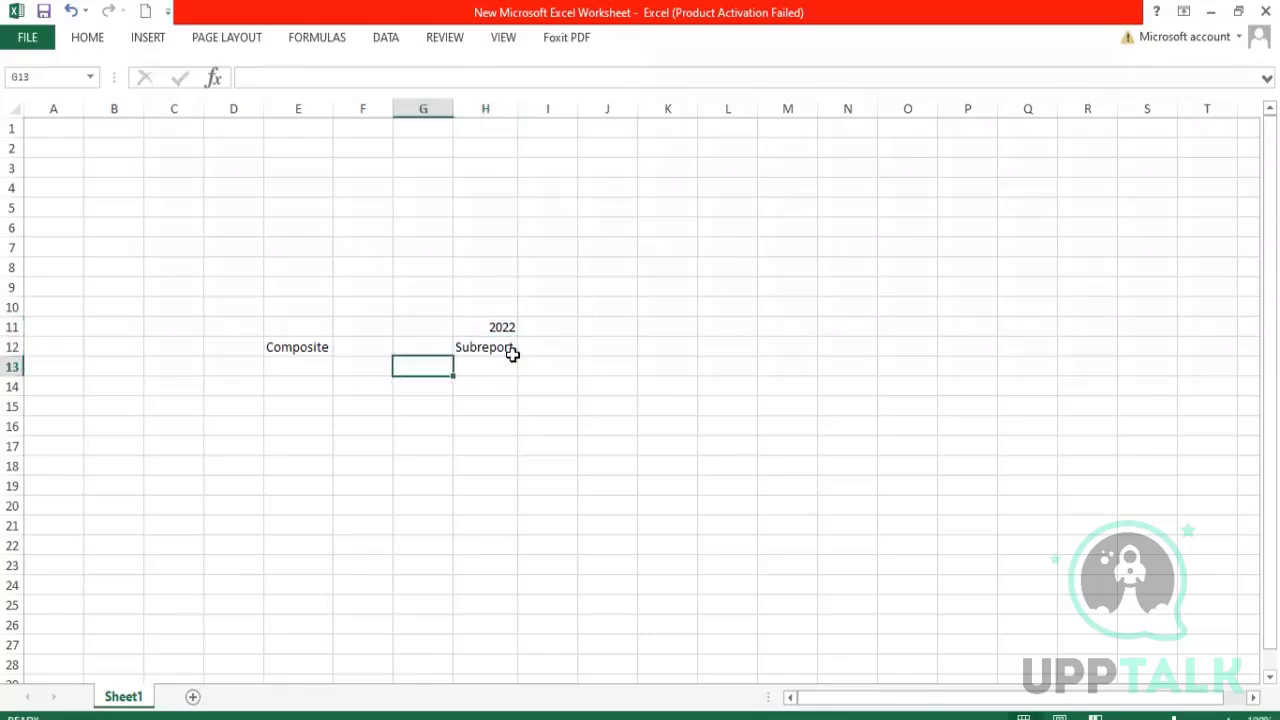
{"action": "type", "text": "Jan"}
{"action": "key", "text": "Right"}
{"action": "type", "text": "1"}
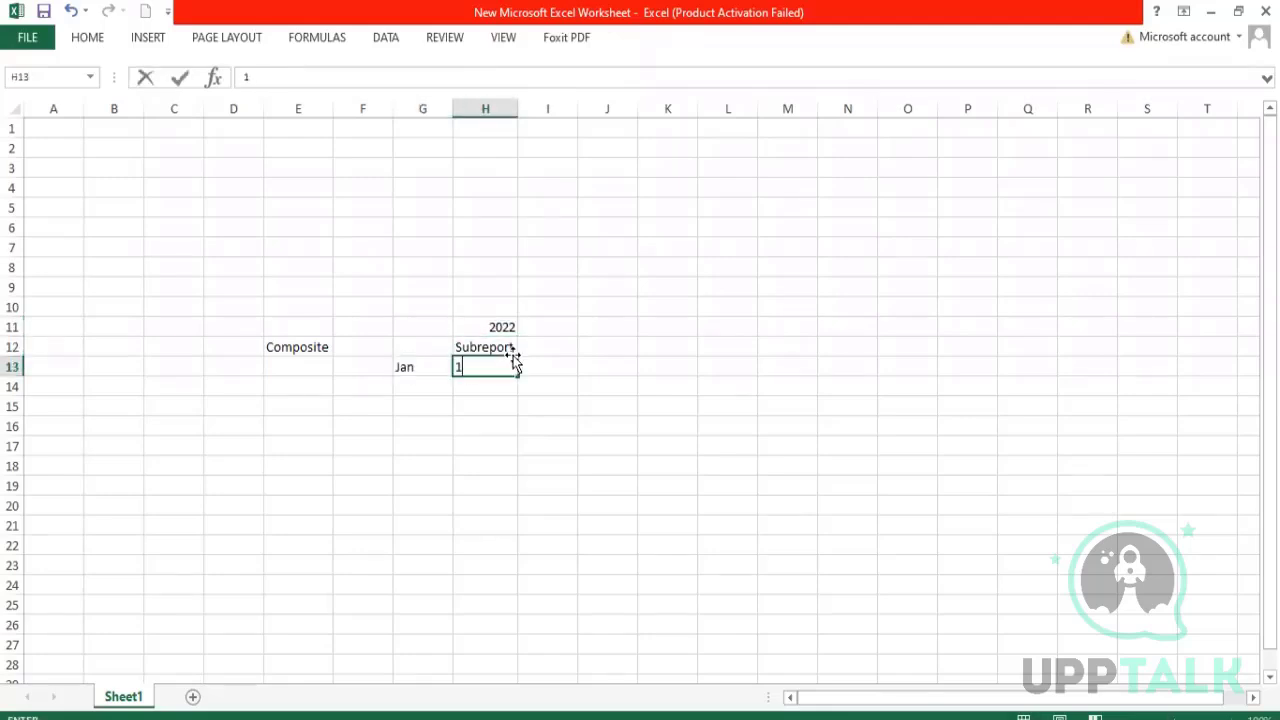
{"action": "type", "text": "00"}
{"action": "key", "text": "ctrl+Return"}
{"action": "key", "text": "Return"}
{"action": "key", "text": "Left"}
{"action": "type", "text": "Feb"}
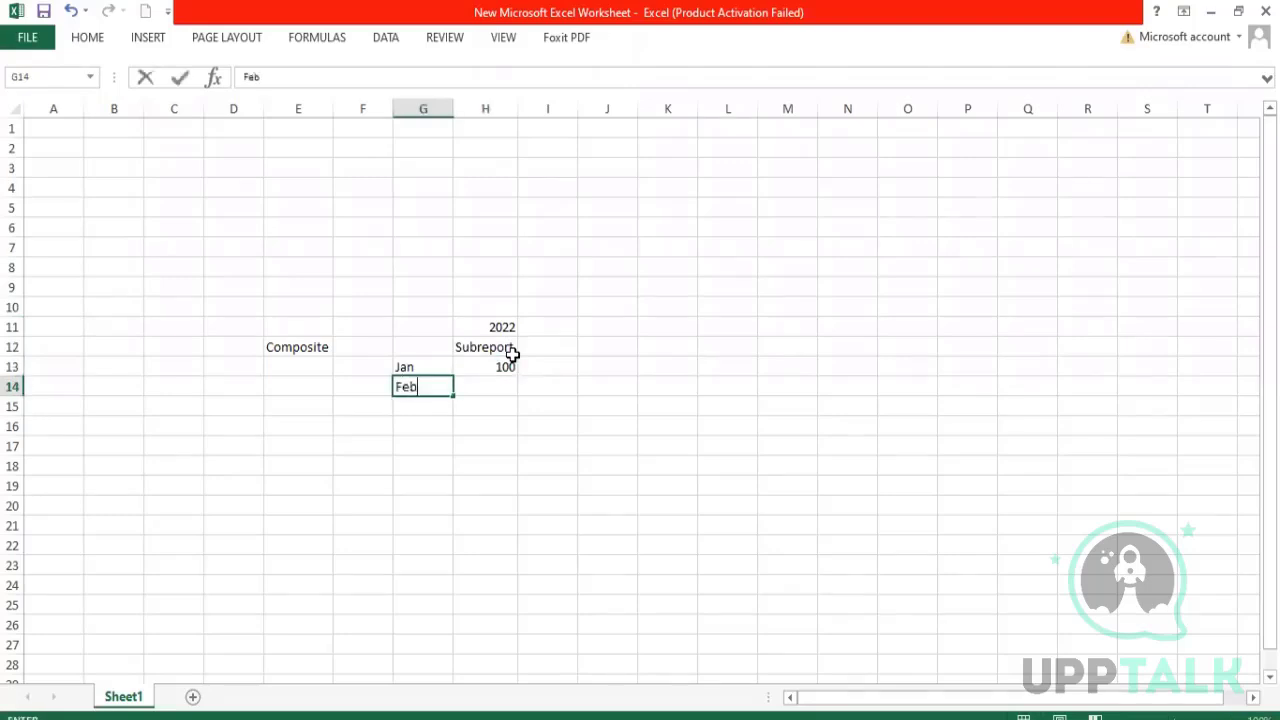
{"action": "key", "text": "Right"}
{"action": "type", "text": "500"}
{"action": "key", "text": "Right"}
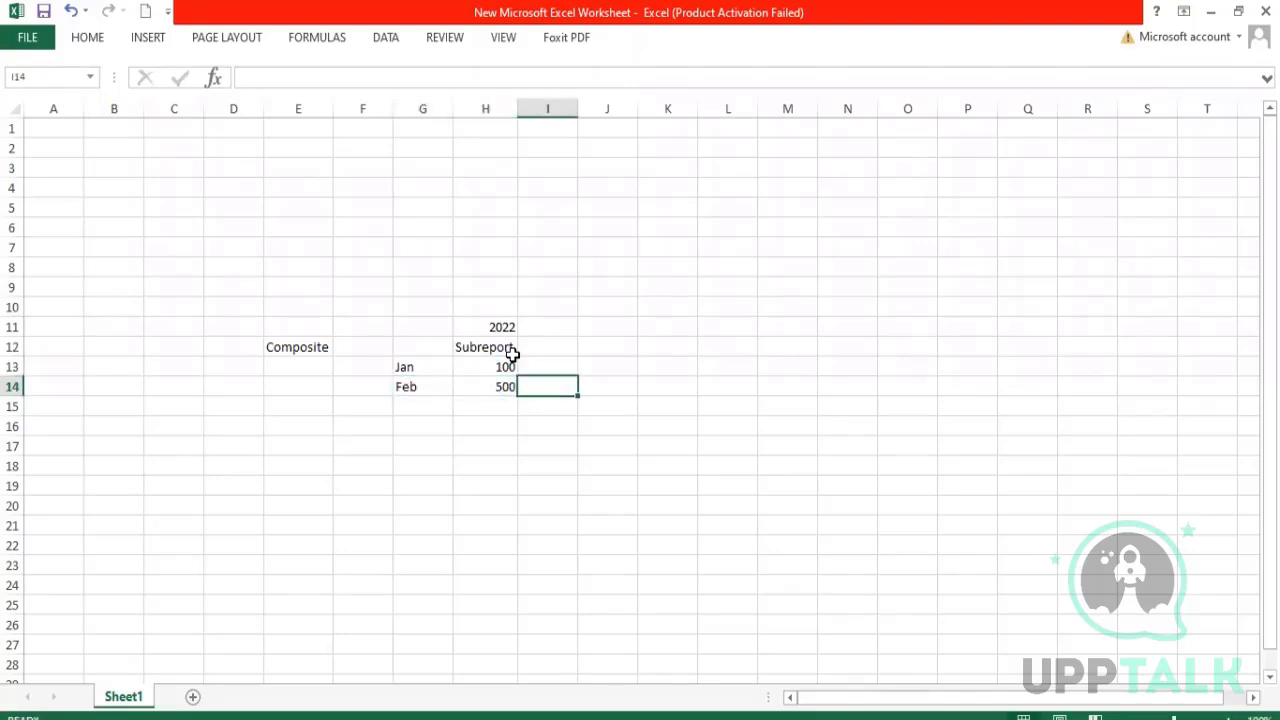
- Enter 2021 in I11 and a second subreport label beneath it in I12
{"action": "left_click", "coordinate": [560, 330]}
{"action": "type", "text": "2021"}
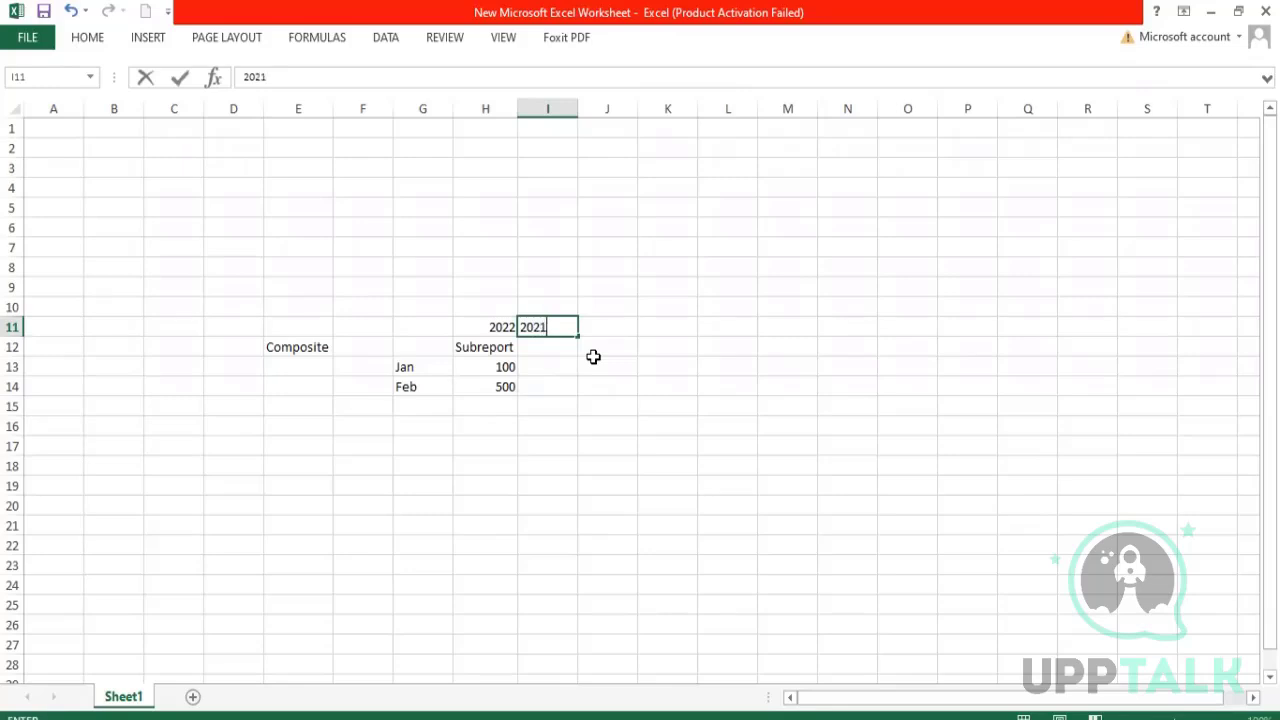
{"action": "key", "text": "Return"}
{"action": "type", "text": "Sup"}
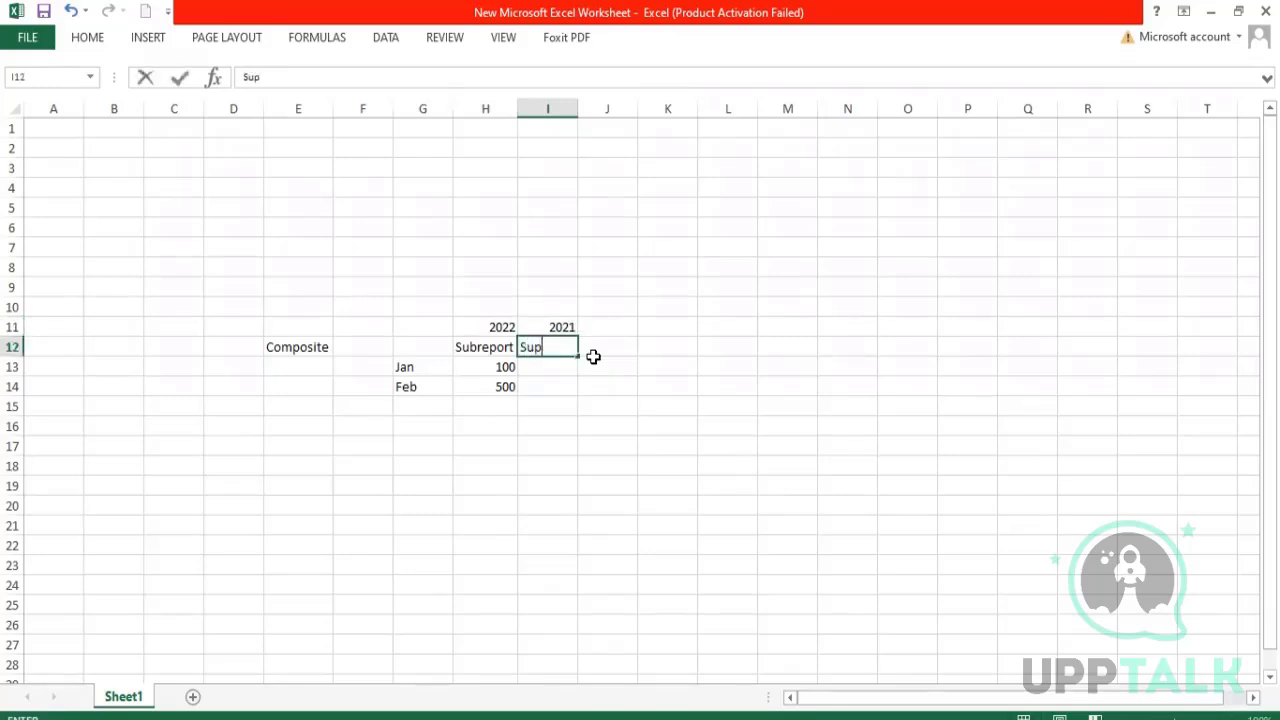
{"action": "type", "text": "or"}
{"action": "key", "text": "BackSpace"}
{"action": "type", "text": "uprepo"}
{"action": "key", "text": "Return"}
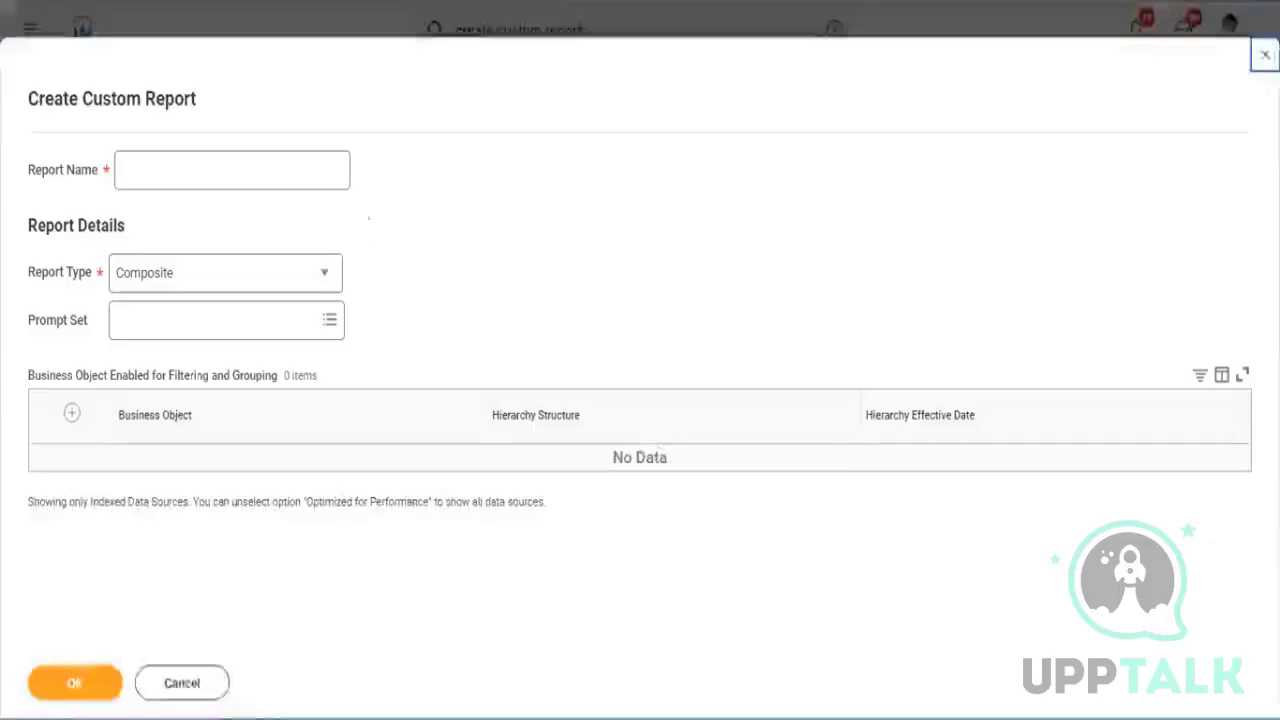
- Switch to Workday, mark the Prompt Set field of the new composite report, and search for and open the Create Prompt Set task
{"action": "triple_click", "coordinate": [83, 318]}
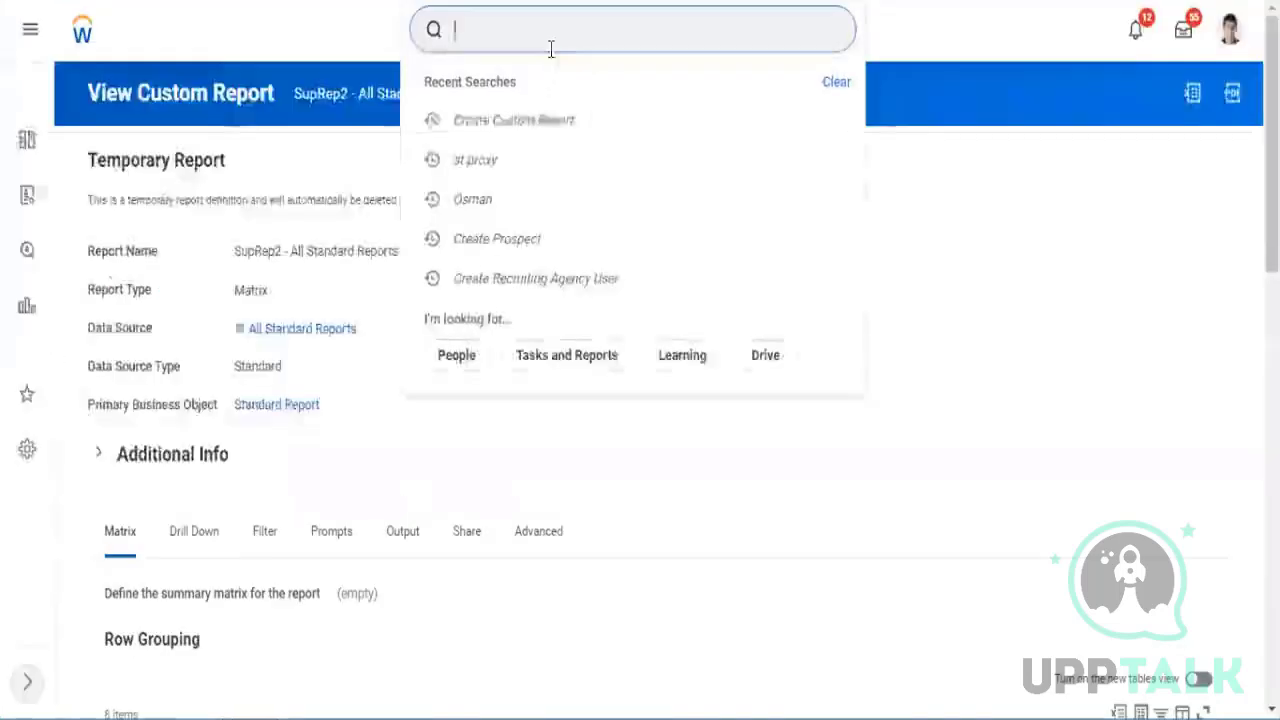
{"action": "type", "text": "crea"}
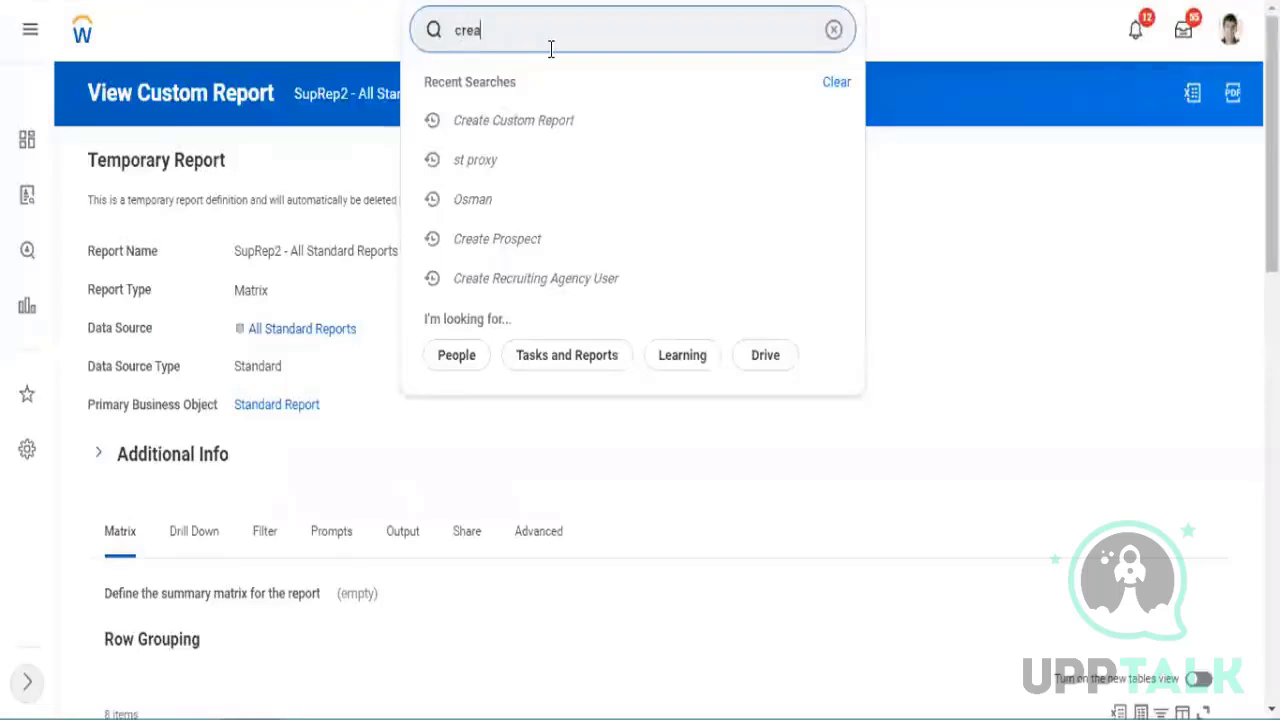
{"action": "type", "text": "te poro"}
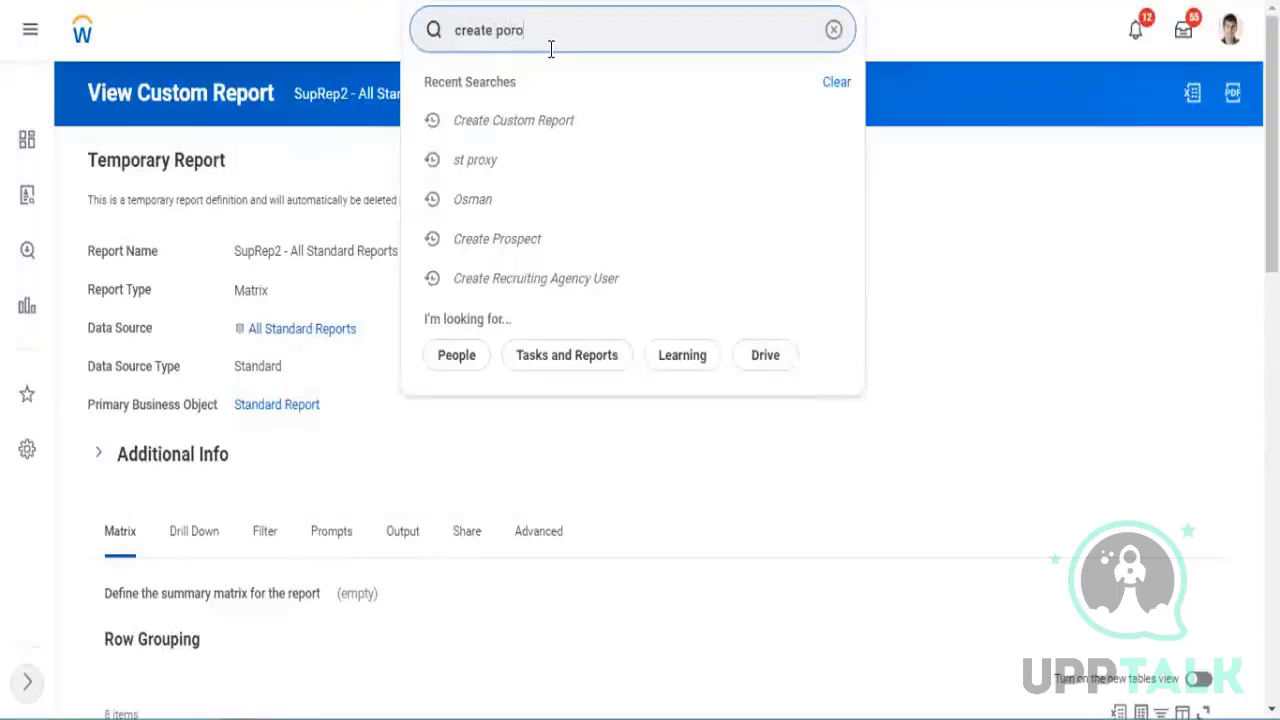
{"action": "key", "text": "BackSpace"}
{"action": "key", "text": "BackSpace"}
{"action": "key", "text": "BackSpace"}
{"action": "type", "text": "romp"}
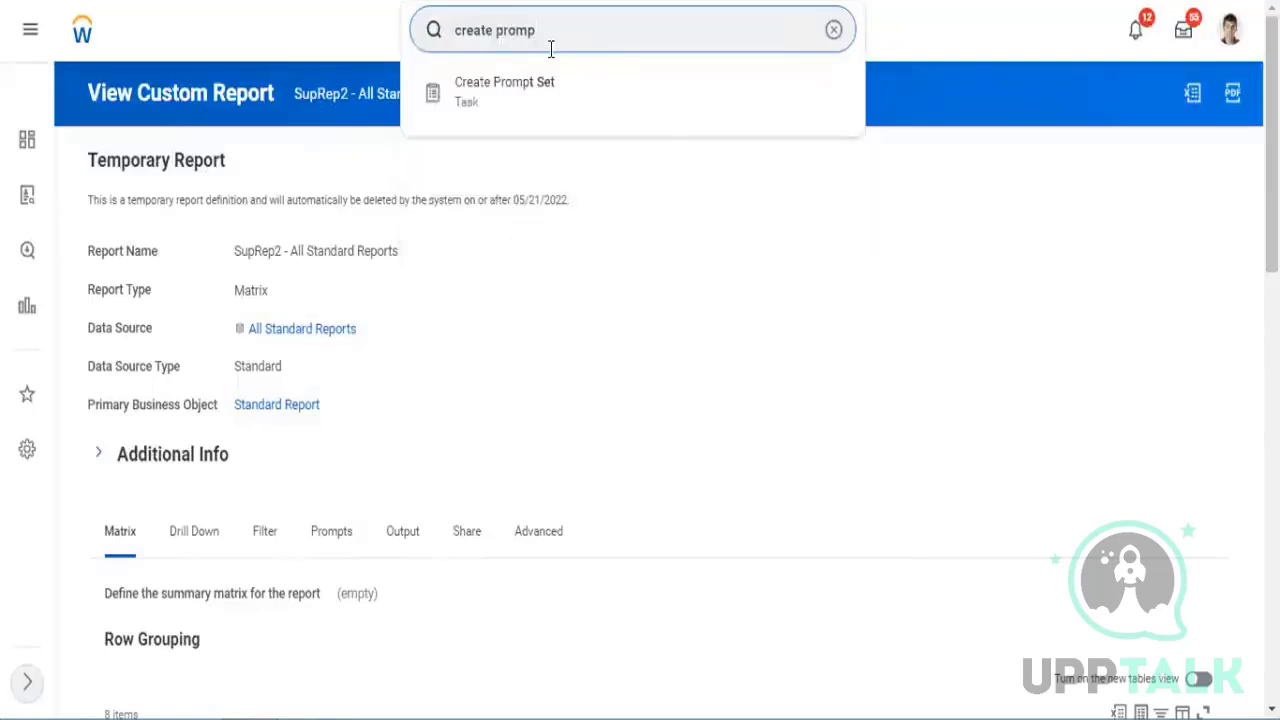
{"action": "key", "text": "Down"}
{"action": "key", "text": "Return"}
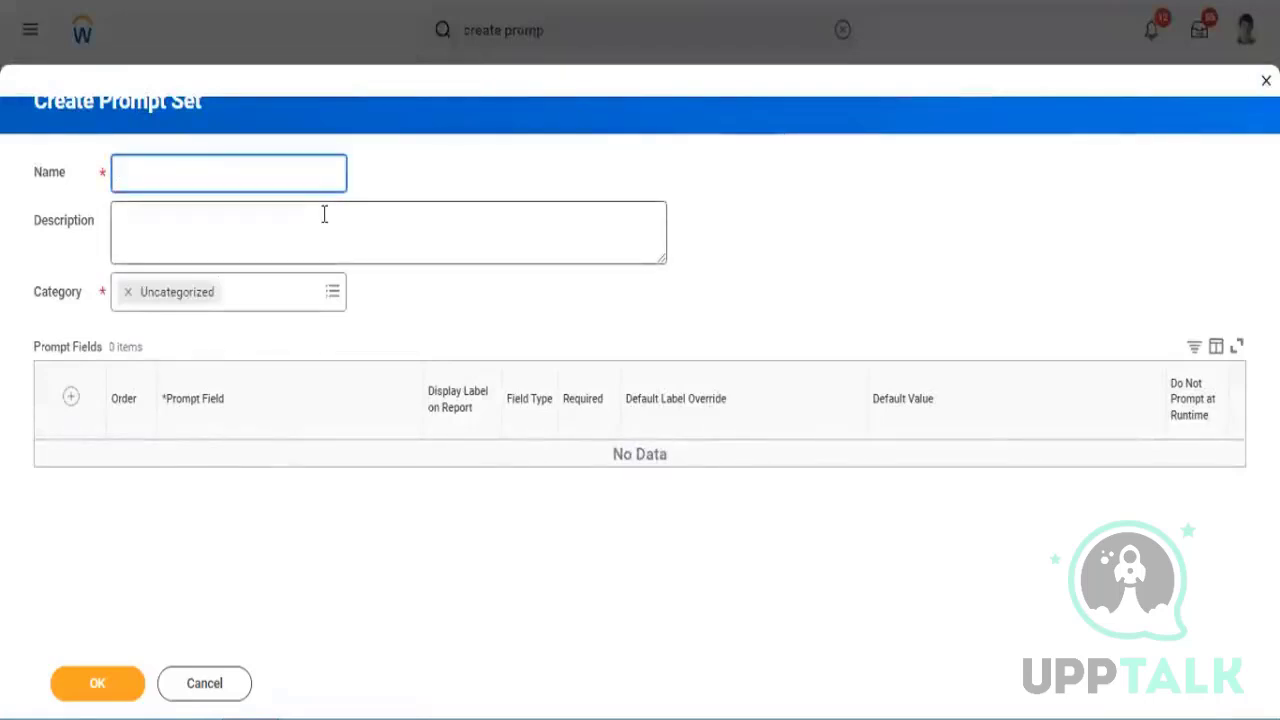
- Name the new prompt set Report Type
{"action": "type", "text": "mpo"}
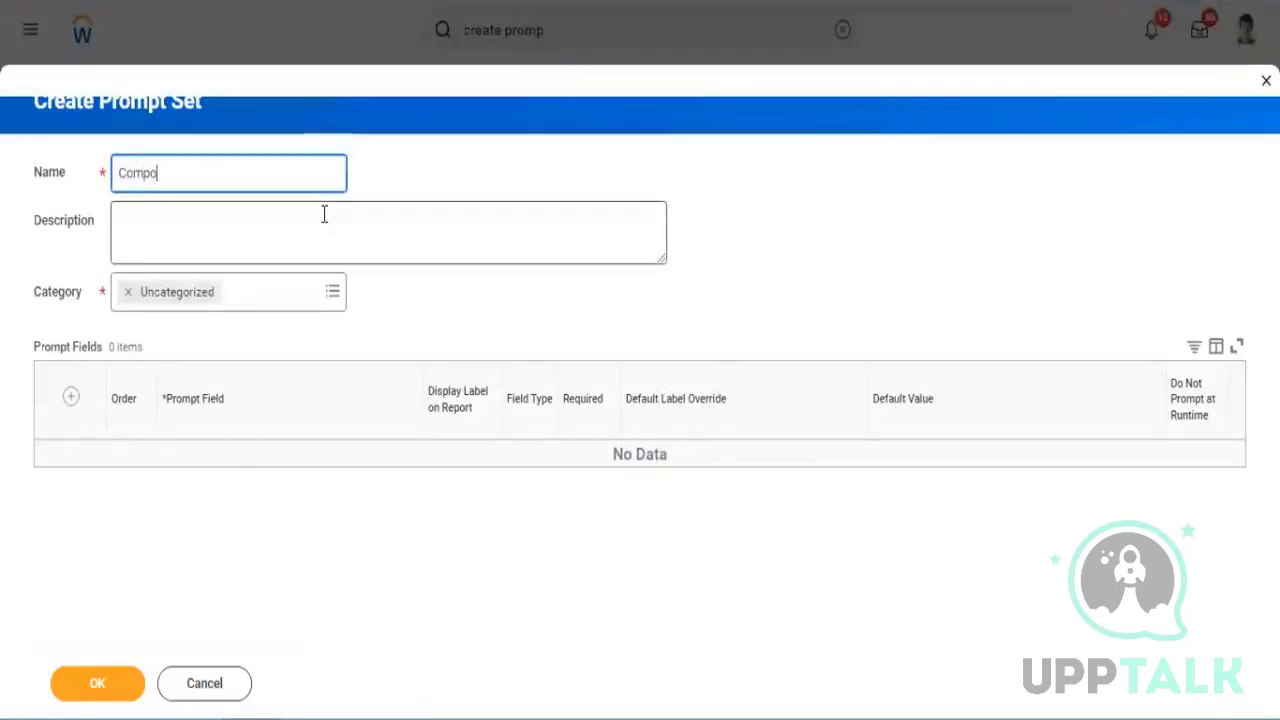
{"action": "type", "text": "sir"}
{"action": "key", "text": "BackSpace"}
{"action": "key", "text": "BackSpace"}
{"action": "key", "text": "BackSpace"}
{"action": "key", "text": "BackSpace"}
{"action": "key", "text": "BackSpace"}
{"action": "key", "text": "BackSpace"}
{"action": "key", "text": "BackSpace"}
{"action": "key", "text": "BackSpace"}
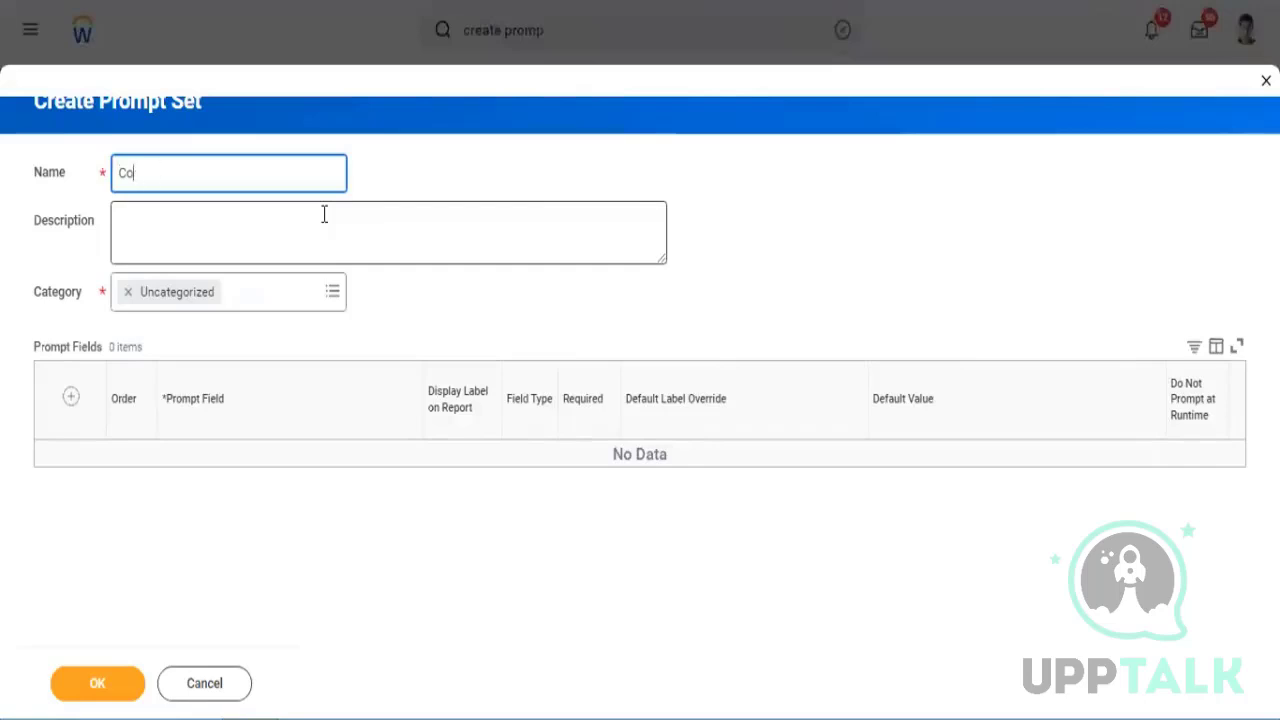
{"action": "type", "text": "REpor"}
{"action": "type", "text": "ep"}
{"action": "type", "text": "ort Type"}
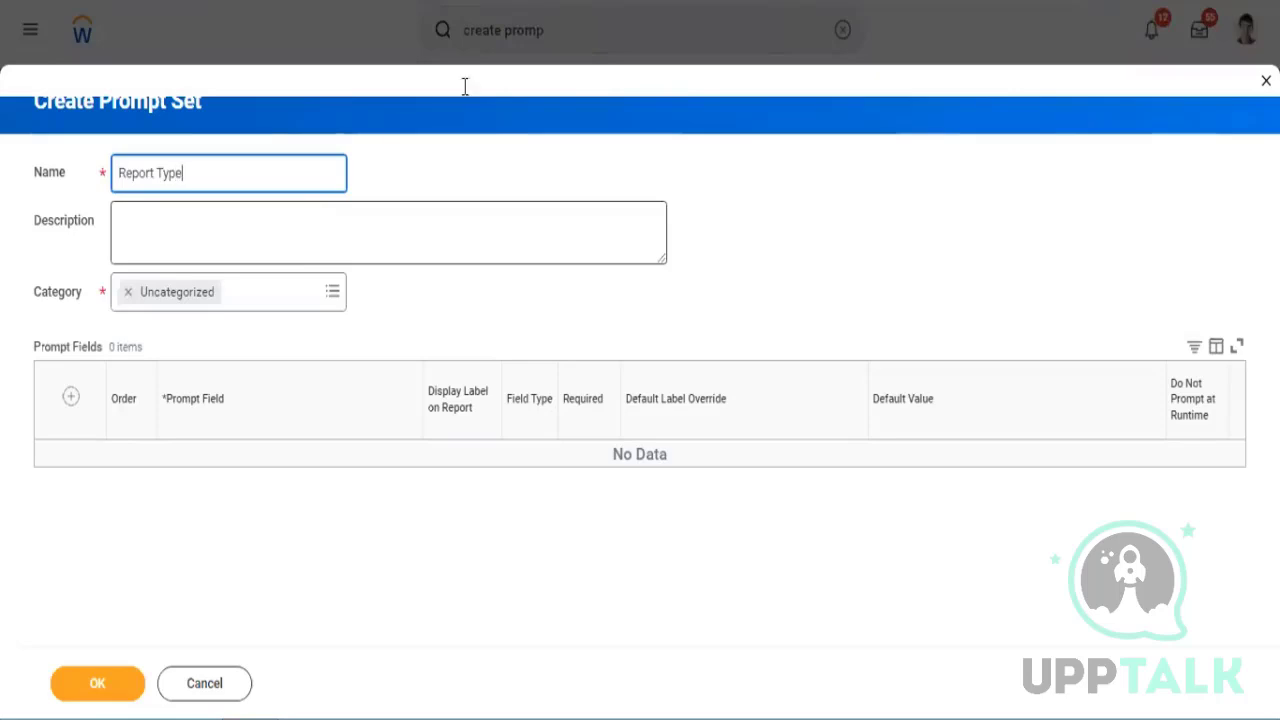
- Add a prompt field row to the prompt set and search its available fields for report type
{"action": "left_click", "coordinate": [71, 397]}
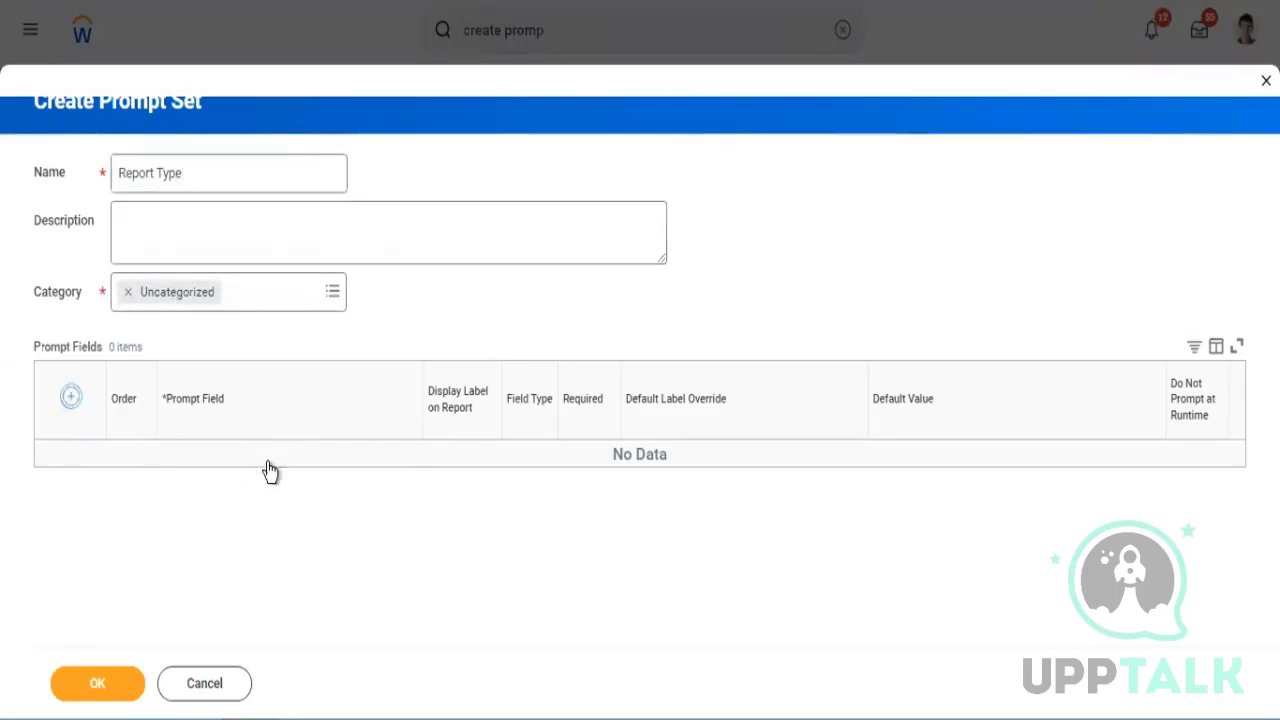
{"action": "left_click", "coordinate": [251, 483]}
{"action": "type", "text": "repo"}
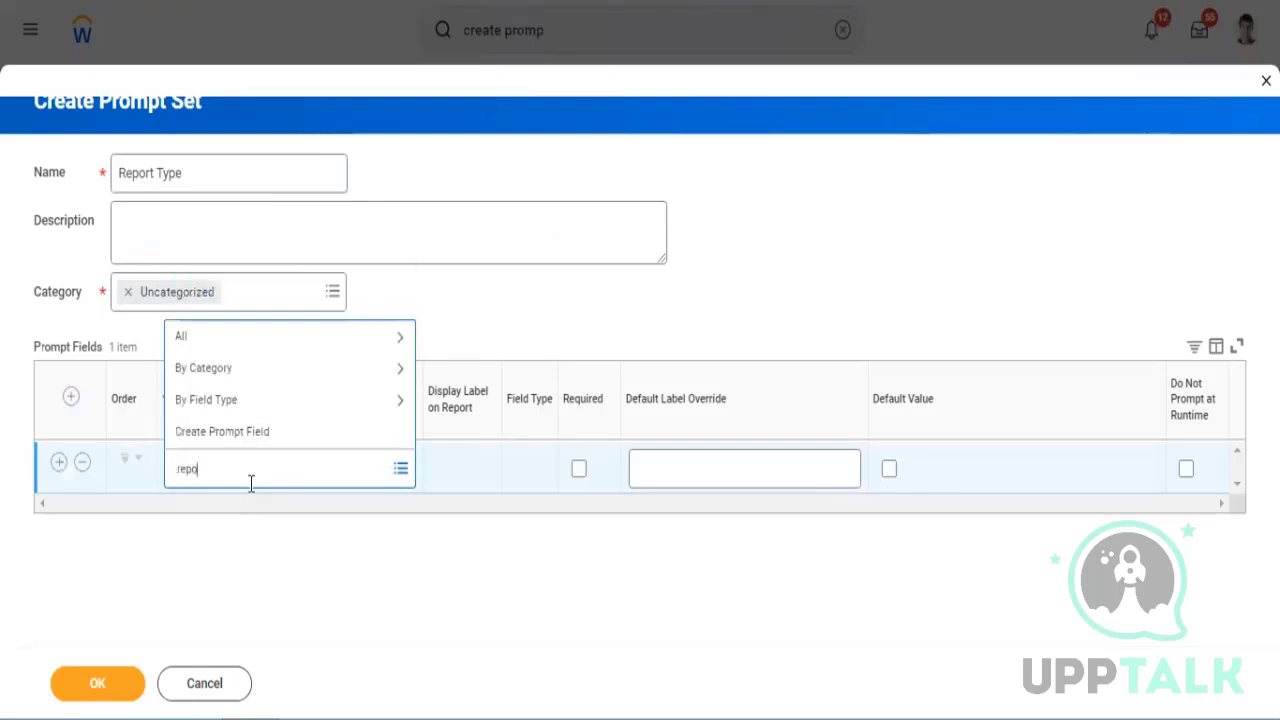
{"action": "type", "text": "rt type"}
{"action": "key", "text": "Return"}
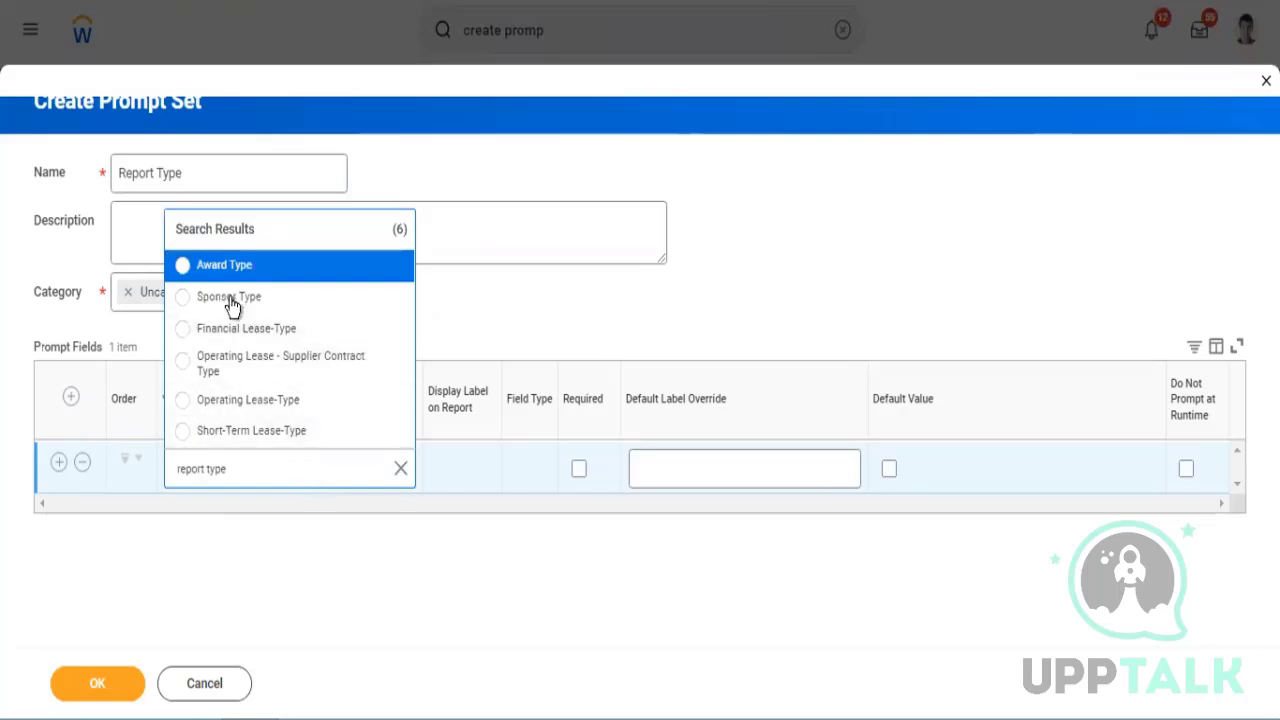
- Search the available prompt fields for type and choose Worker Types for the first row
{"action": "key", "text": "ctrl+a"}
{"action": "type", "text": "type"}
{"action": "key", "text": "Return"}
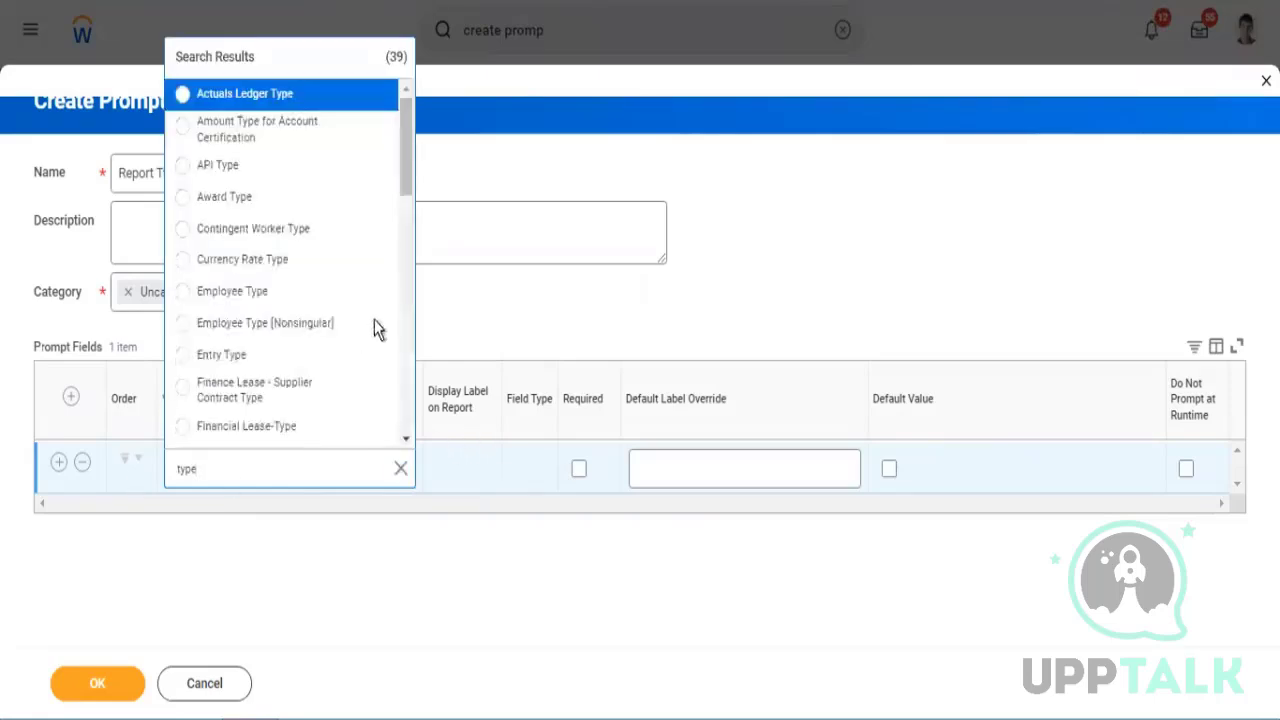
{"action": "scroll", "coordinate": [372, 325], "scroll_direction": "down", "scroll_amount": 1}
{"action": "scroll", "coordinate": [376, 325], "scroll_direction": "down", "scroll_amount": 8}
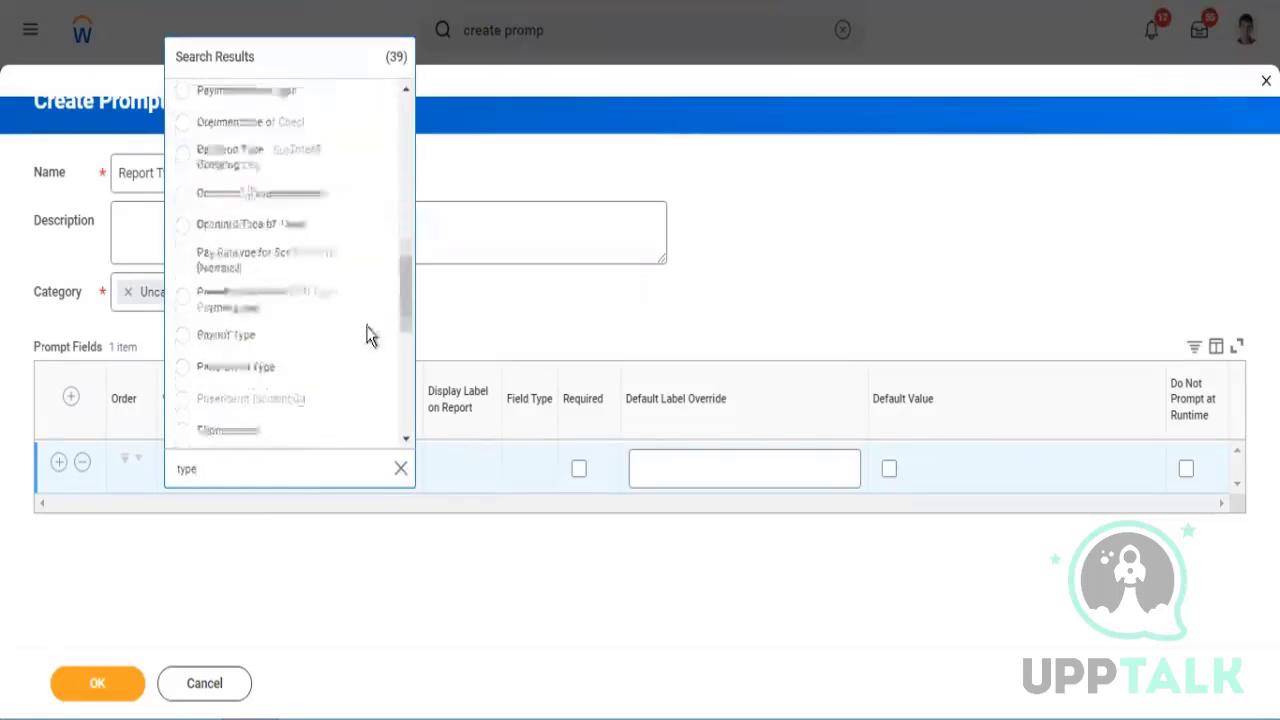
{"action": "scroll", "coordinate": [376, 325], "scroll_direction": "down", "scroll_amount": 2}
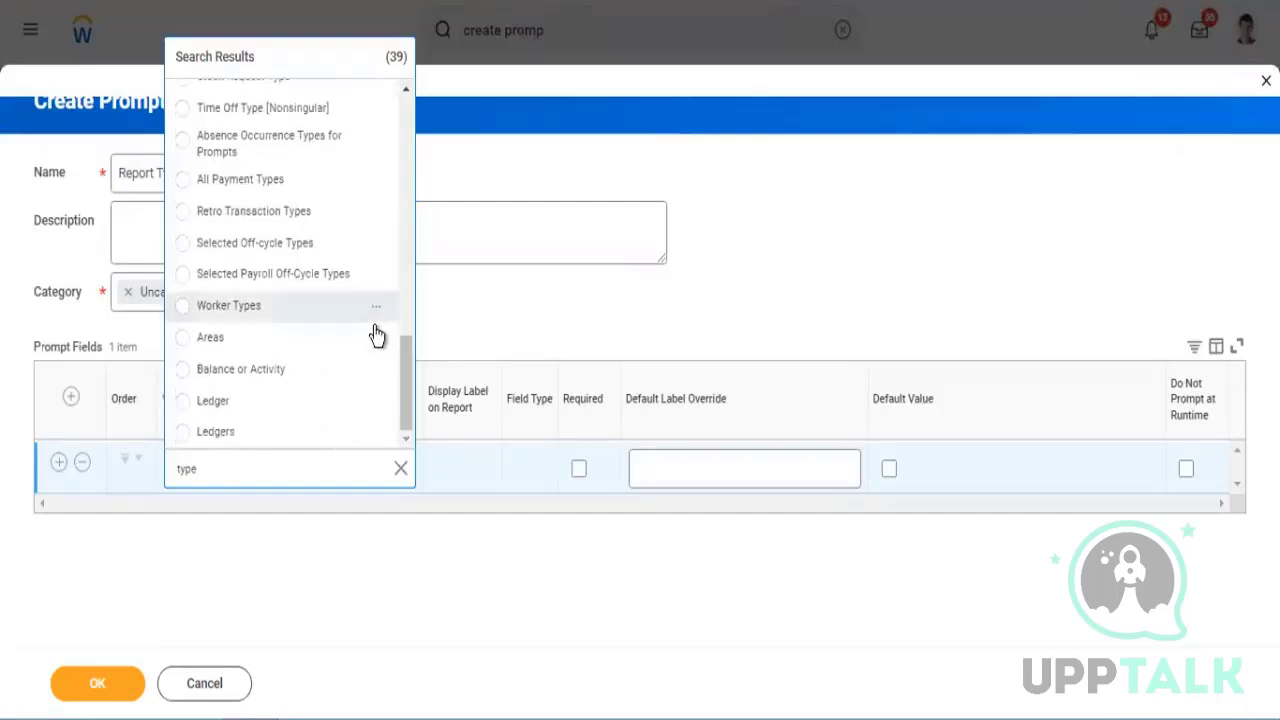
{"action": "scroll", "coordinate": [314, 363], "scroll_direction": "up", "scroll_amount": 10}
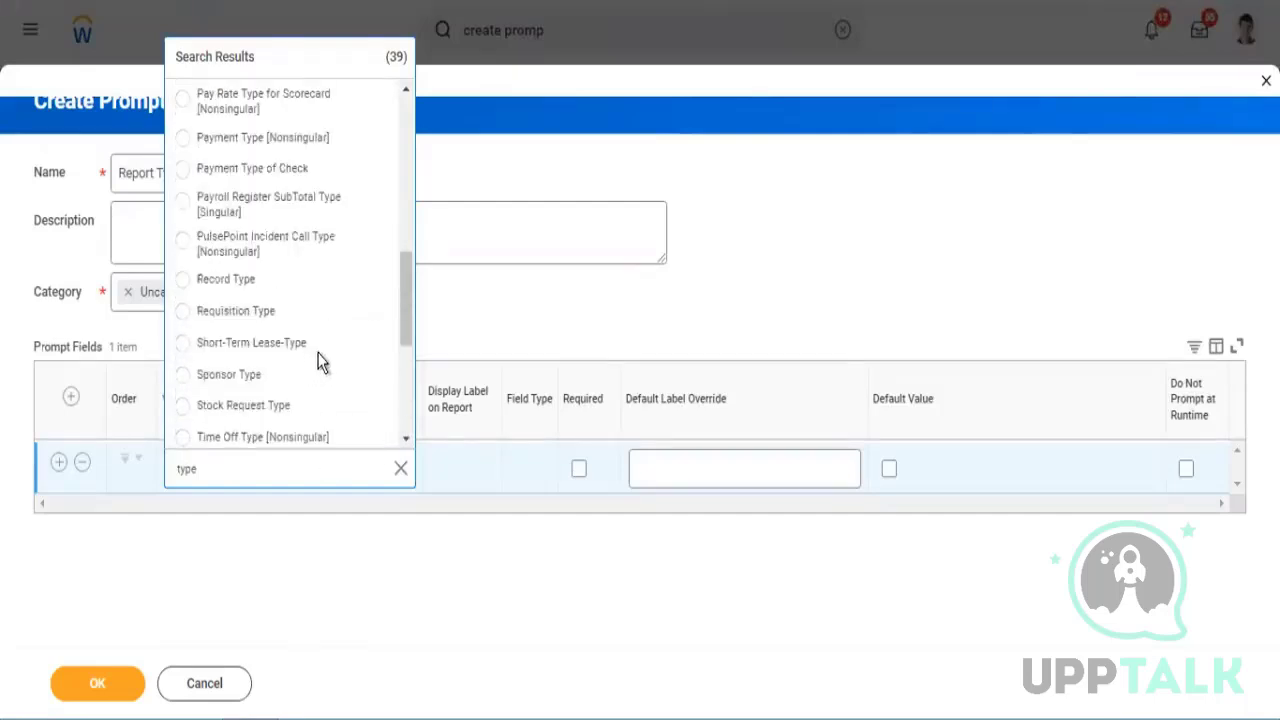
{"action": "scroll", "coordinate": [355, 358], "scroll_direction": "down", "scroll_amount": 7}
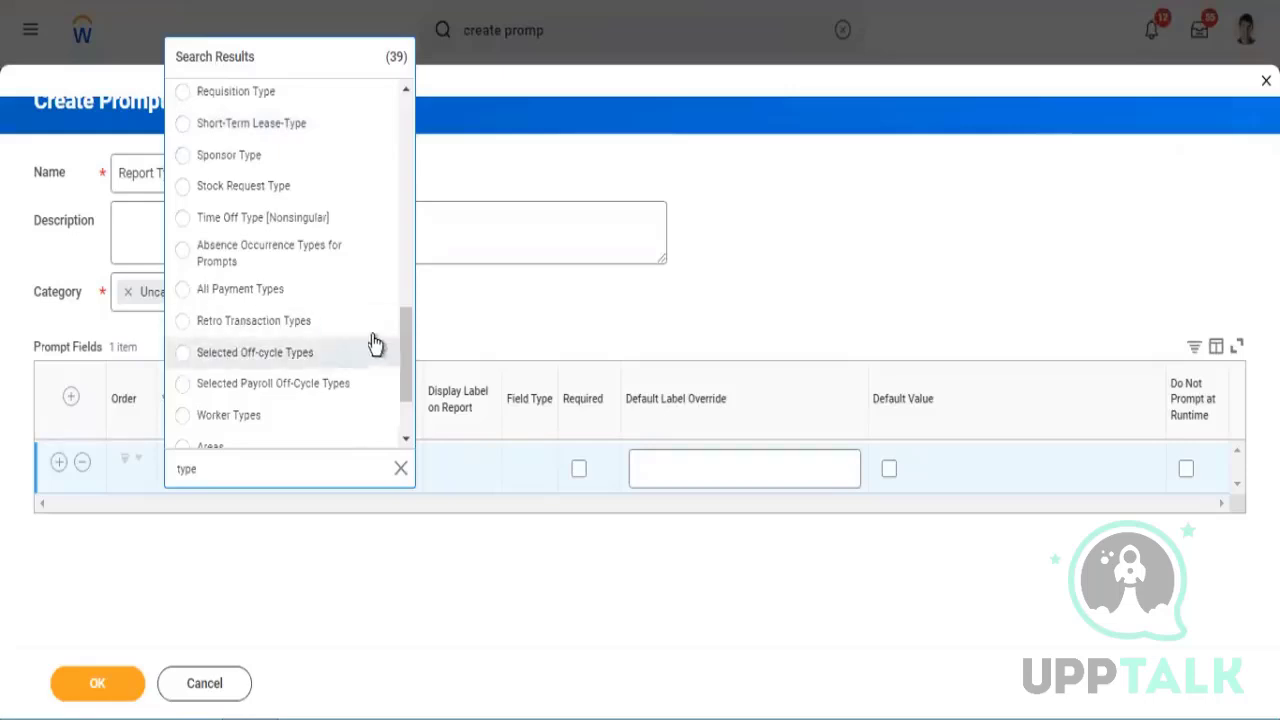
{"action": "scroll", "coordinate": [371, 343], "scroll_direction": "down", "scroll_amount": 4}
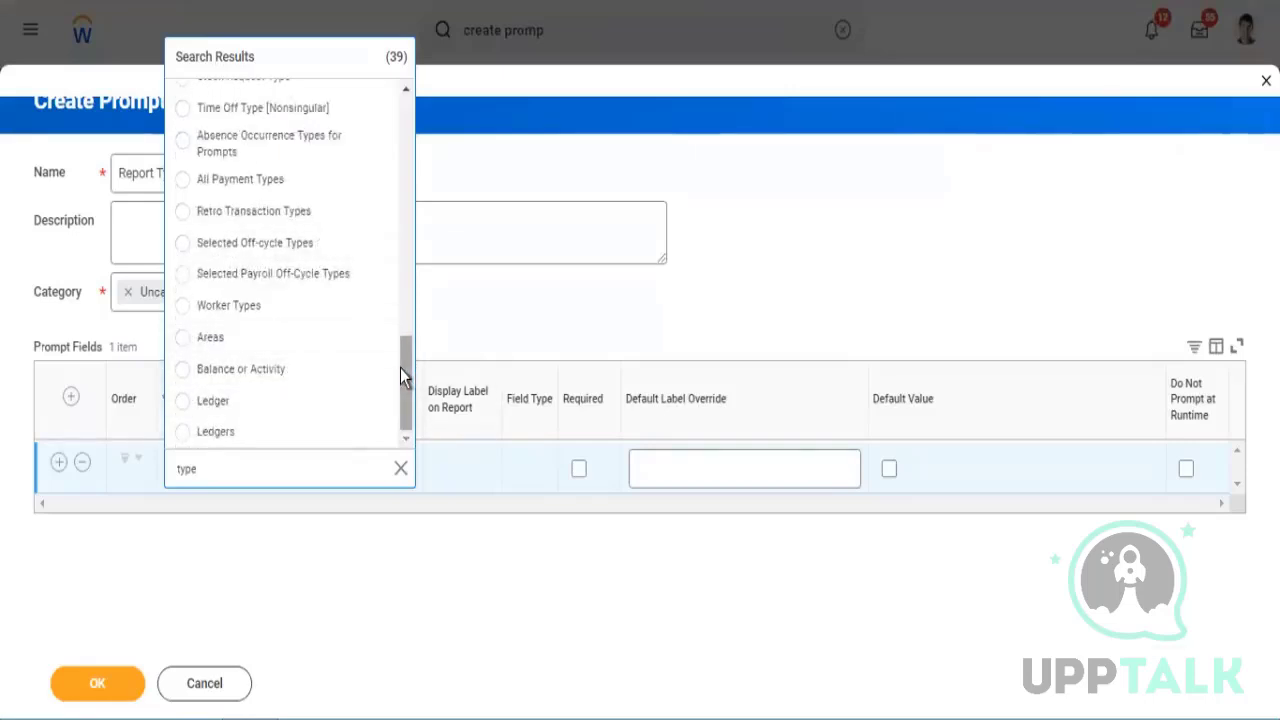
{"action": "left_click_drag", "start_coordinate": [403, 386], "coordinate": [397, 423]}
{"action": "left_click", "coordinate": [254, 308]}
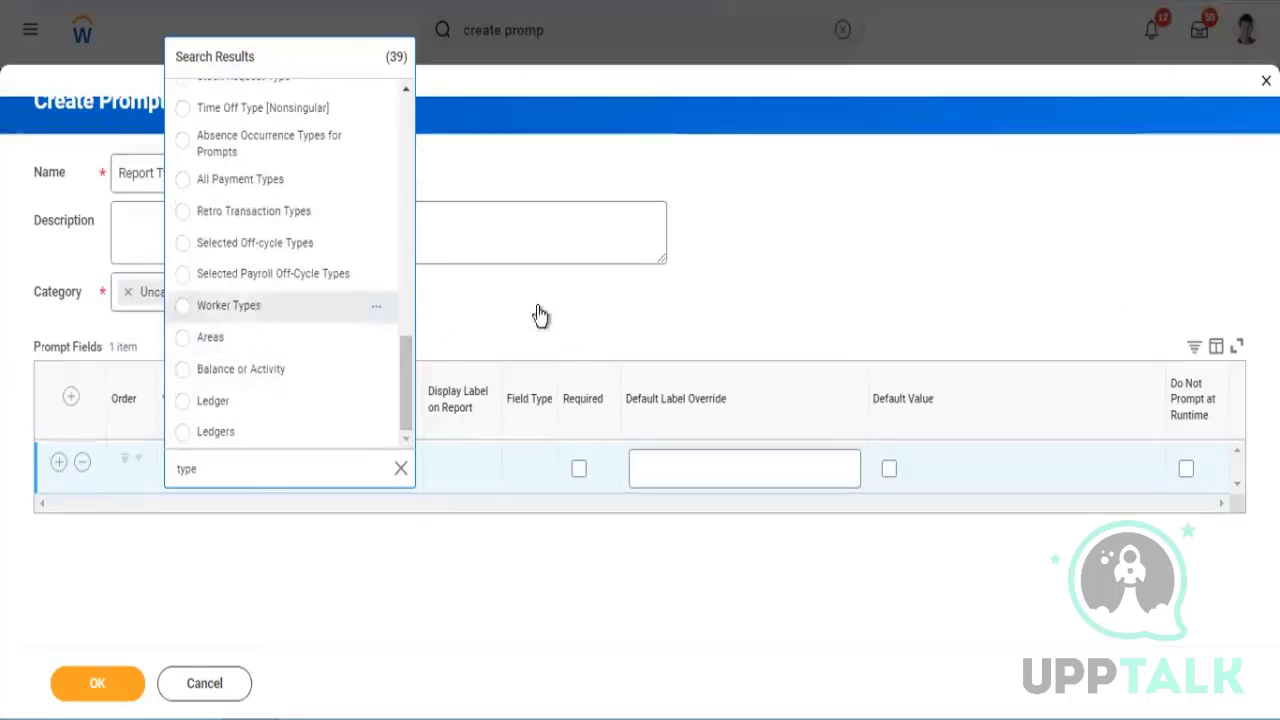
{"action": "left_click", "coordinate": [713, 294]}
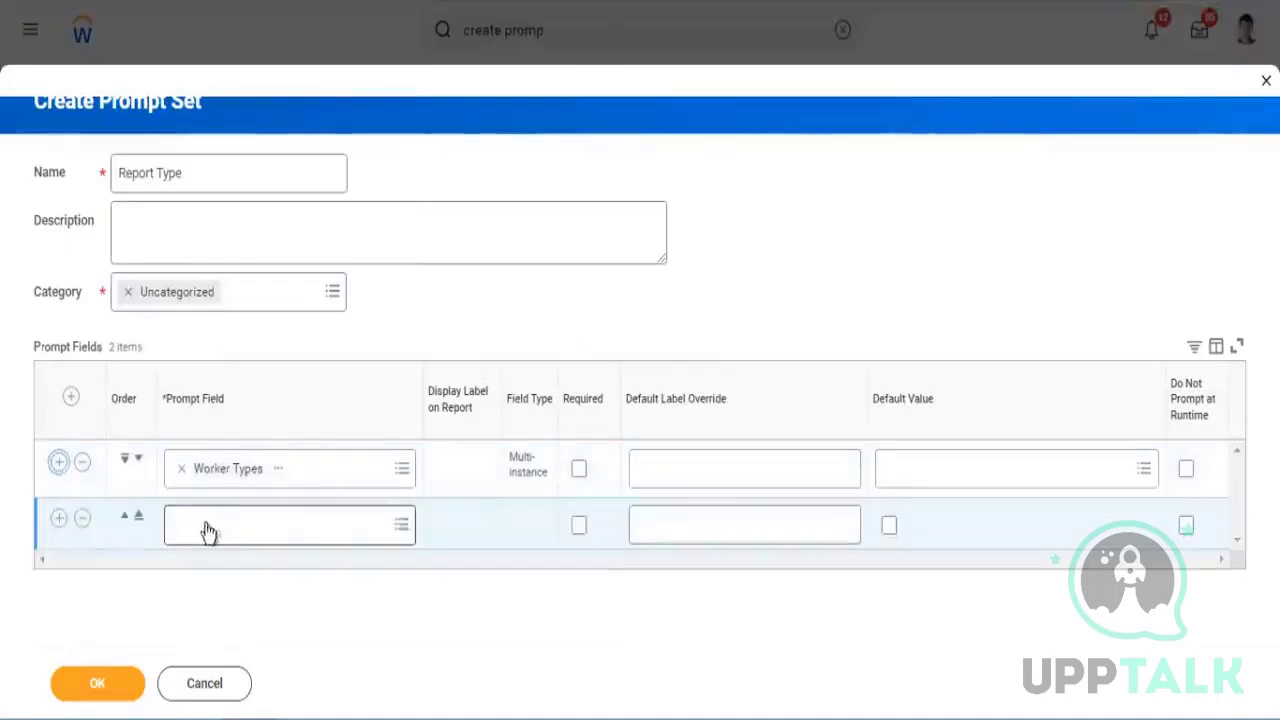
- Search the available prompt fields for company in the second prompt field row
{"action": "left_click", "coordinate": [197, 529]}
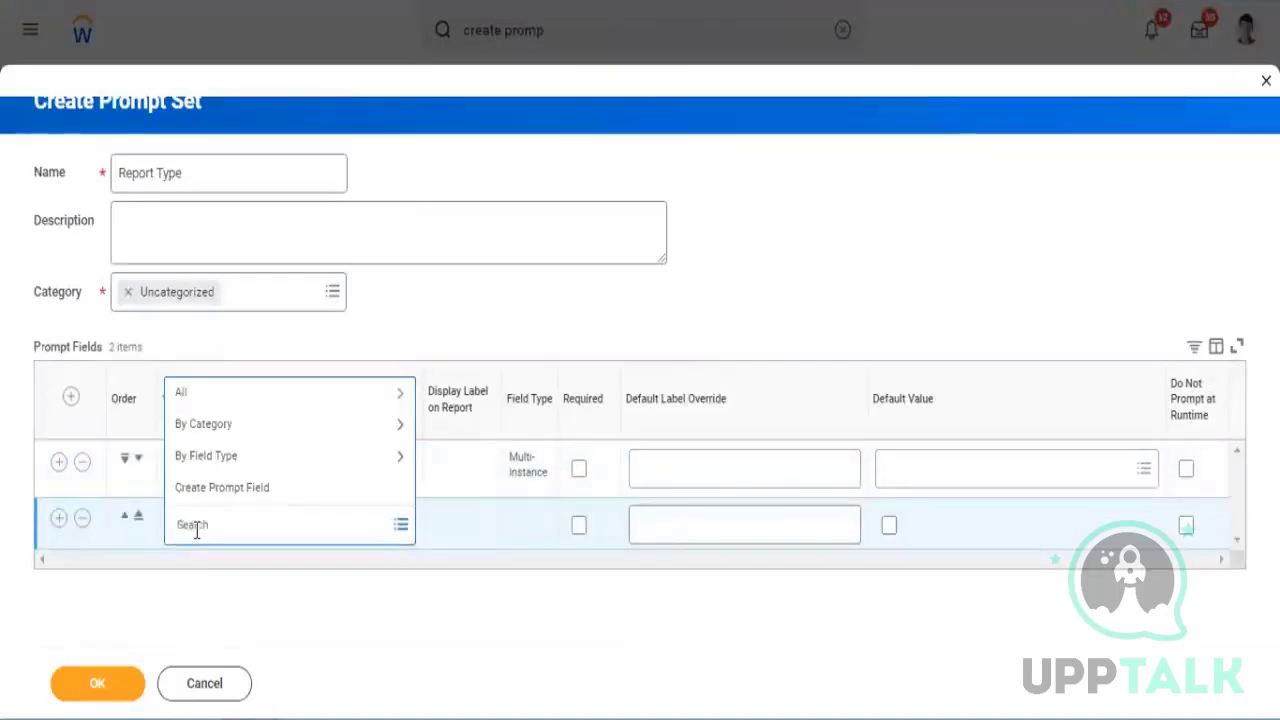
{"action": "type", "text": "coun"}
{"action": "key", "text": "BackSpace"}
{"action": "key", "text": "BackSpace"}
{"action": "type", "text": "mp"}
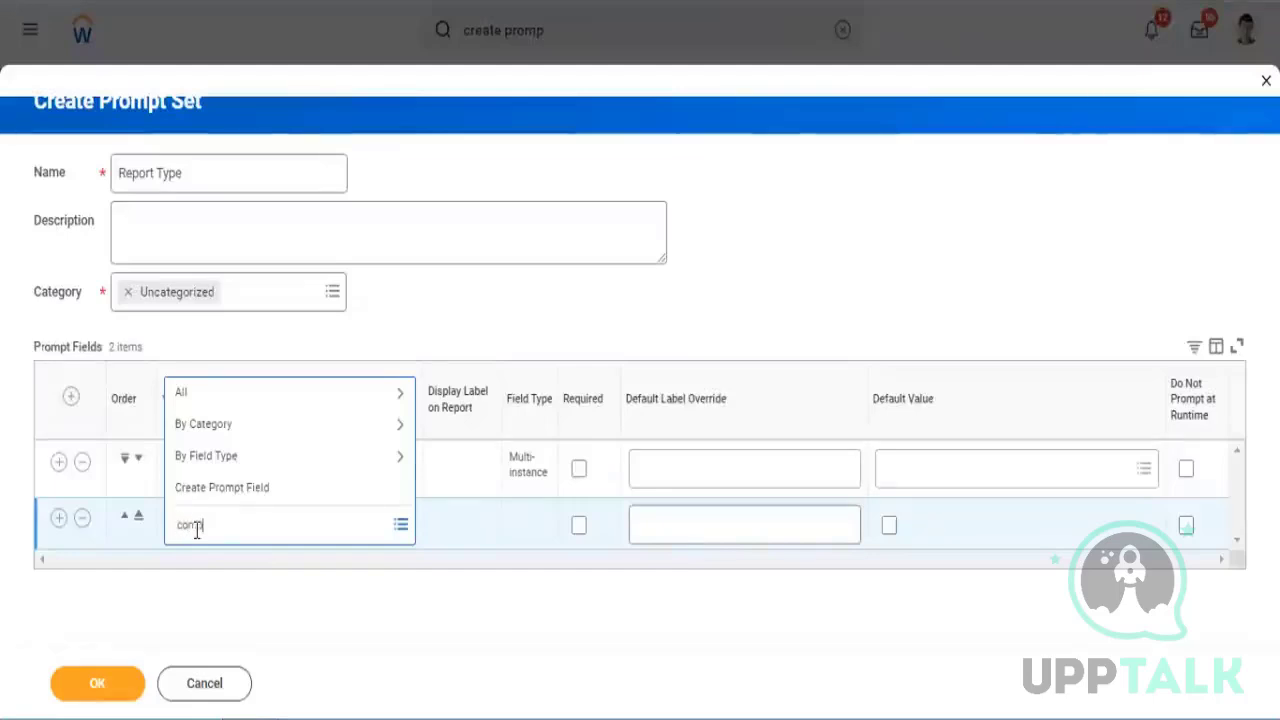
{"action": "type", "text": "any"}
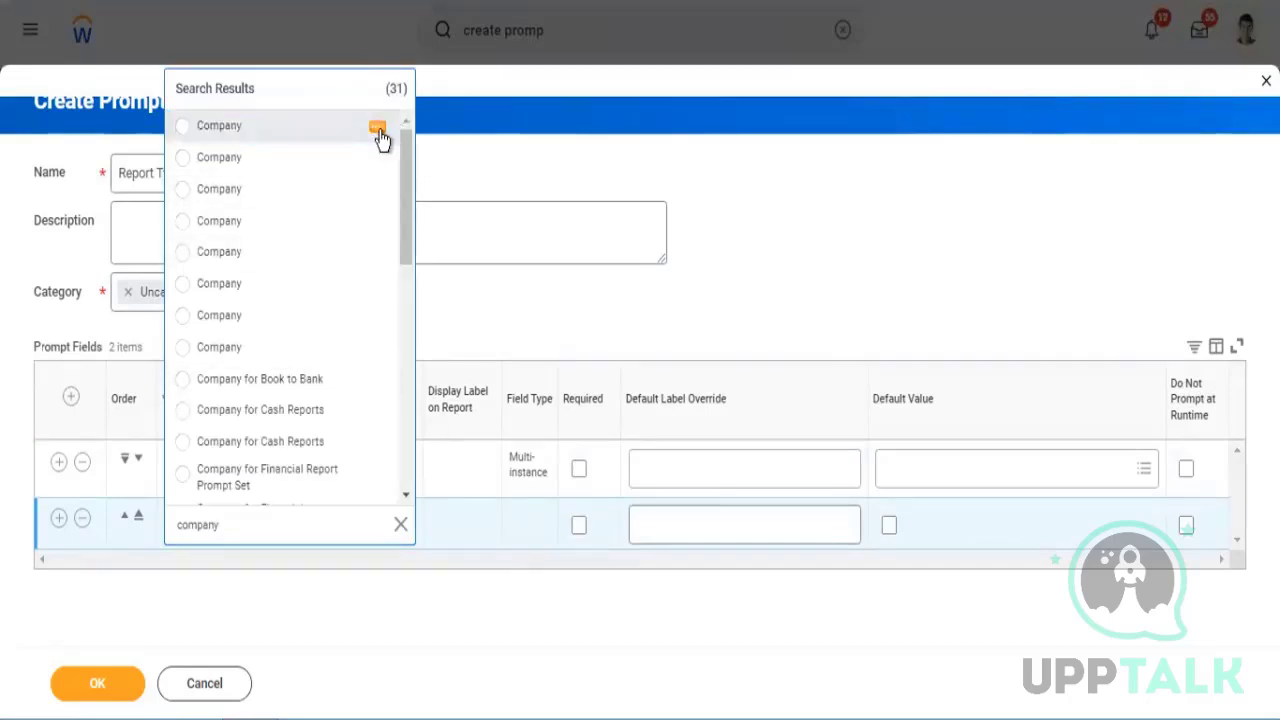
- Compare the details of the Company results and choose the Financial Reporting one for the second row
{"action": "left_click", "coordinate": [378, 130]}
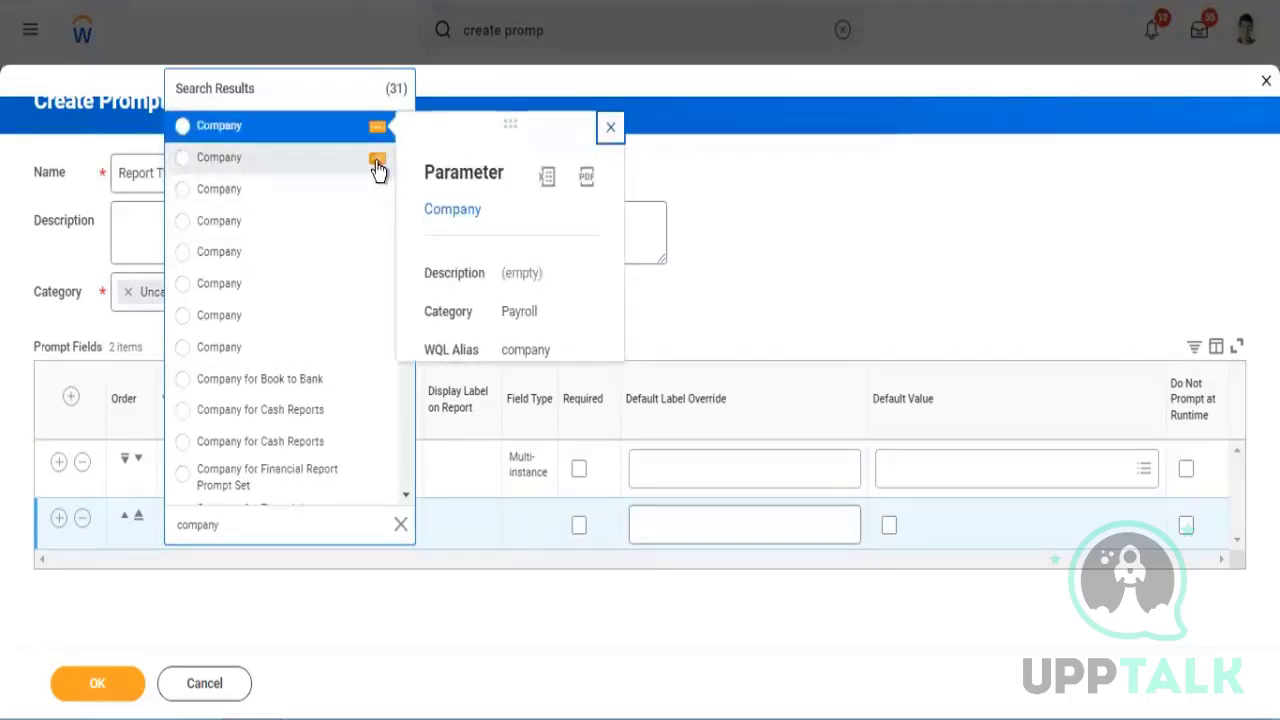
{"action": "left_click", "coordinate": [378, 162]}
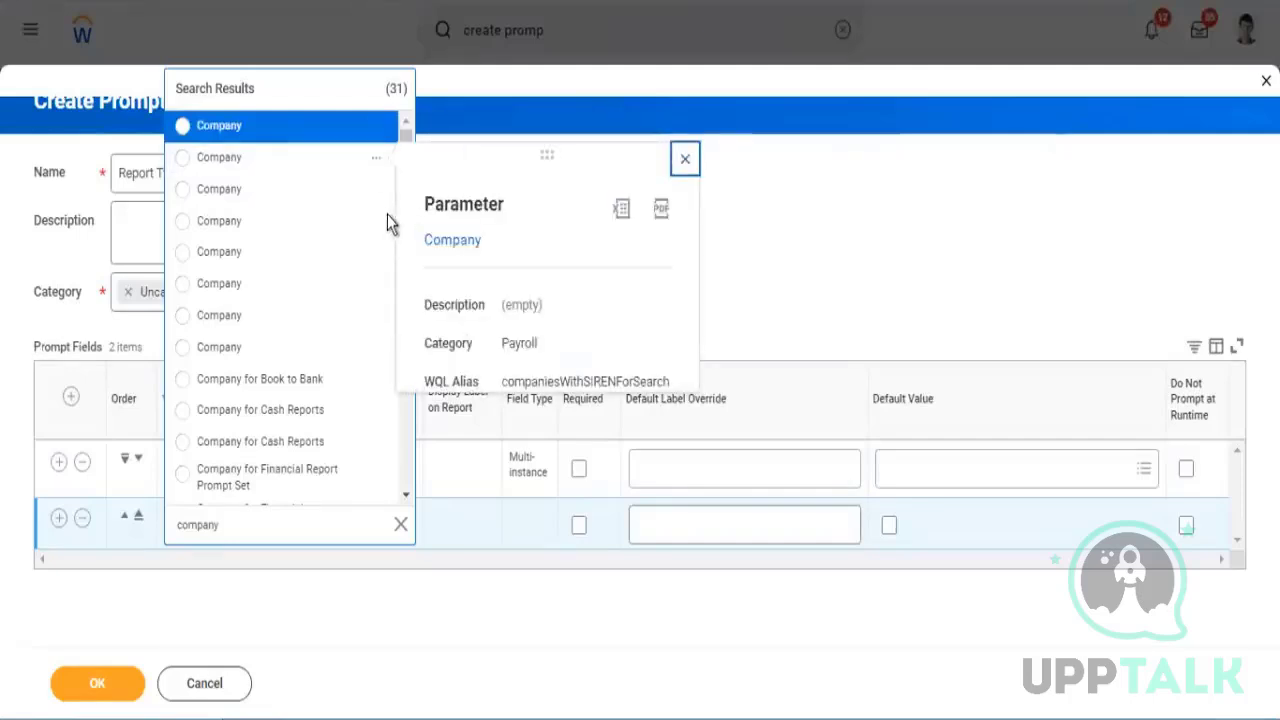
{"action": "left_click", "coordinate": [378, 192]}
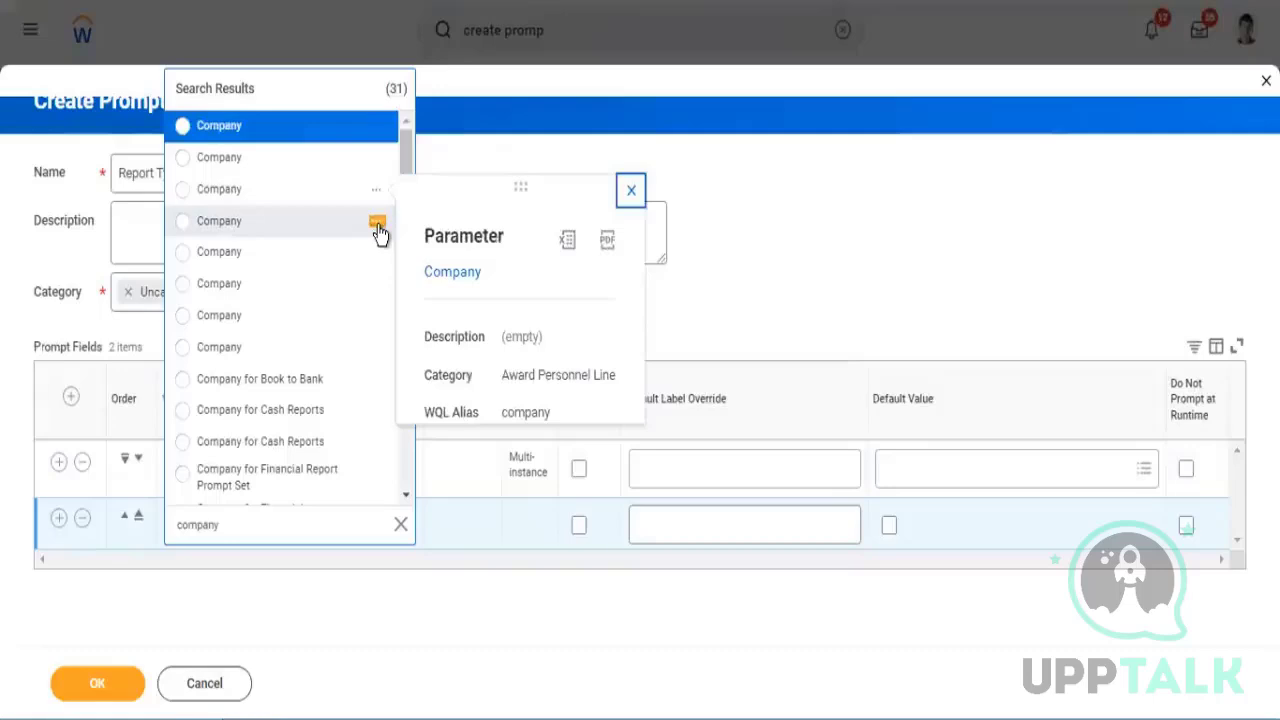
{"action": "mouse_move", "coordinate": [377, 228]}
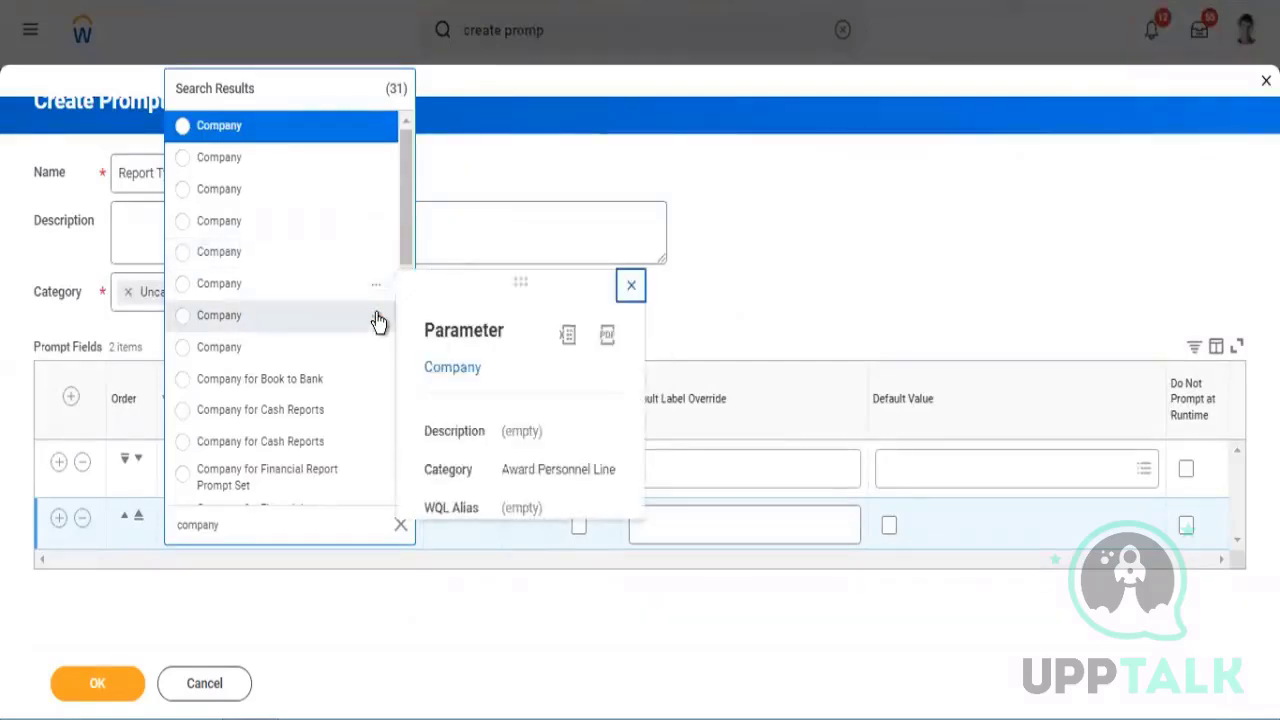
{"action": "mouse_move", "coordinate": [377, 319]}
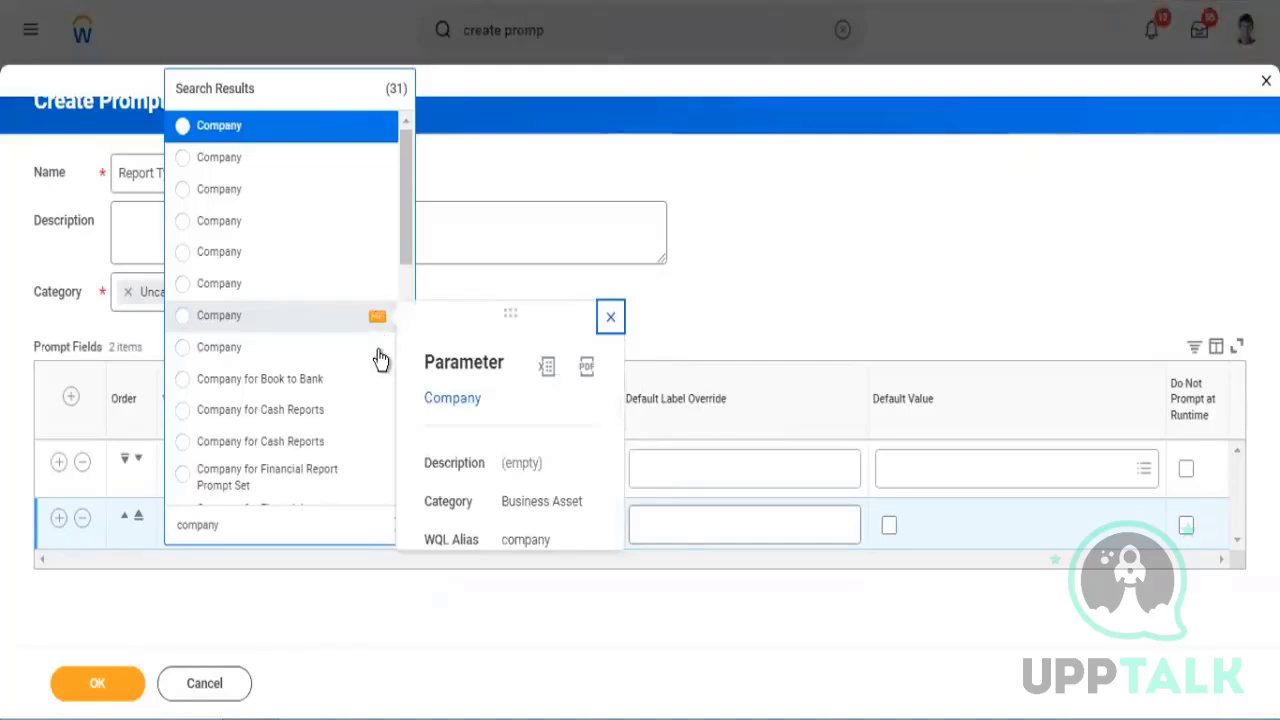
{"action": "mouse_move", "coordinate": [378, 358]}
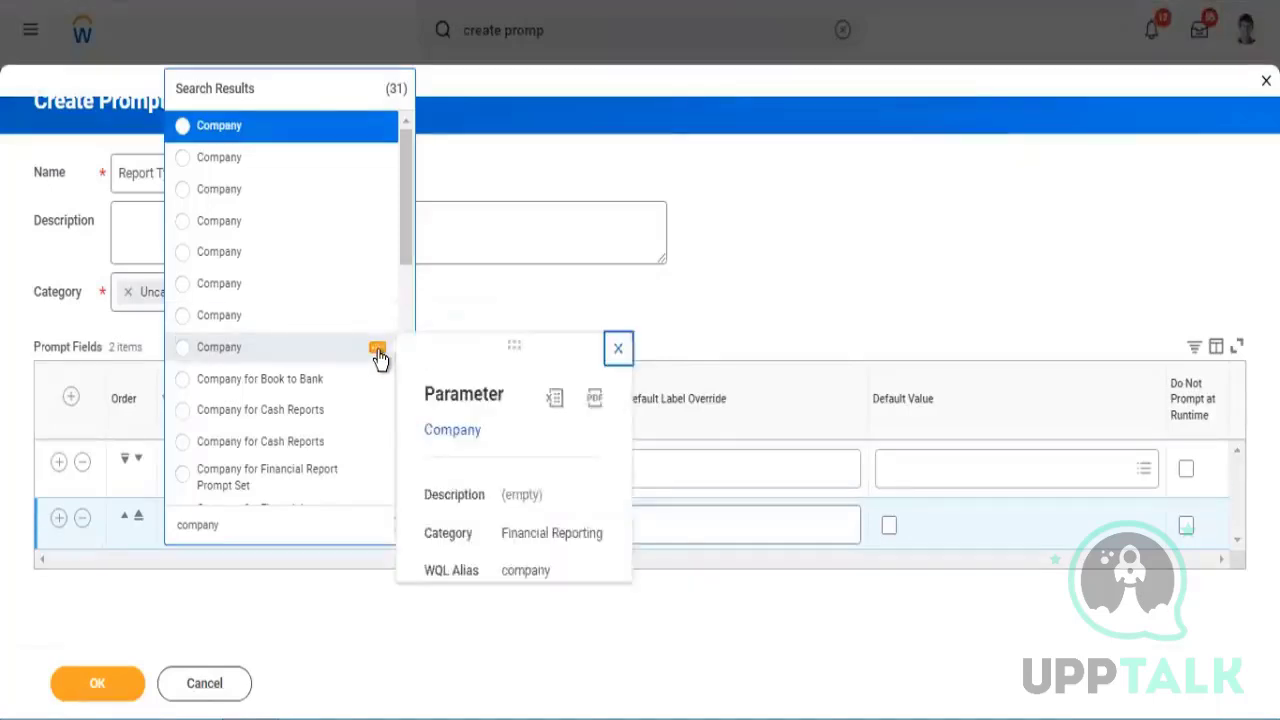
{"action": "left_click", "coordinate": [250, 349]}
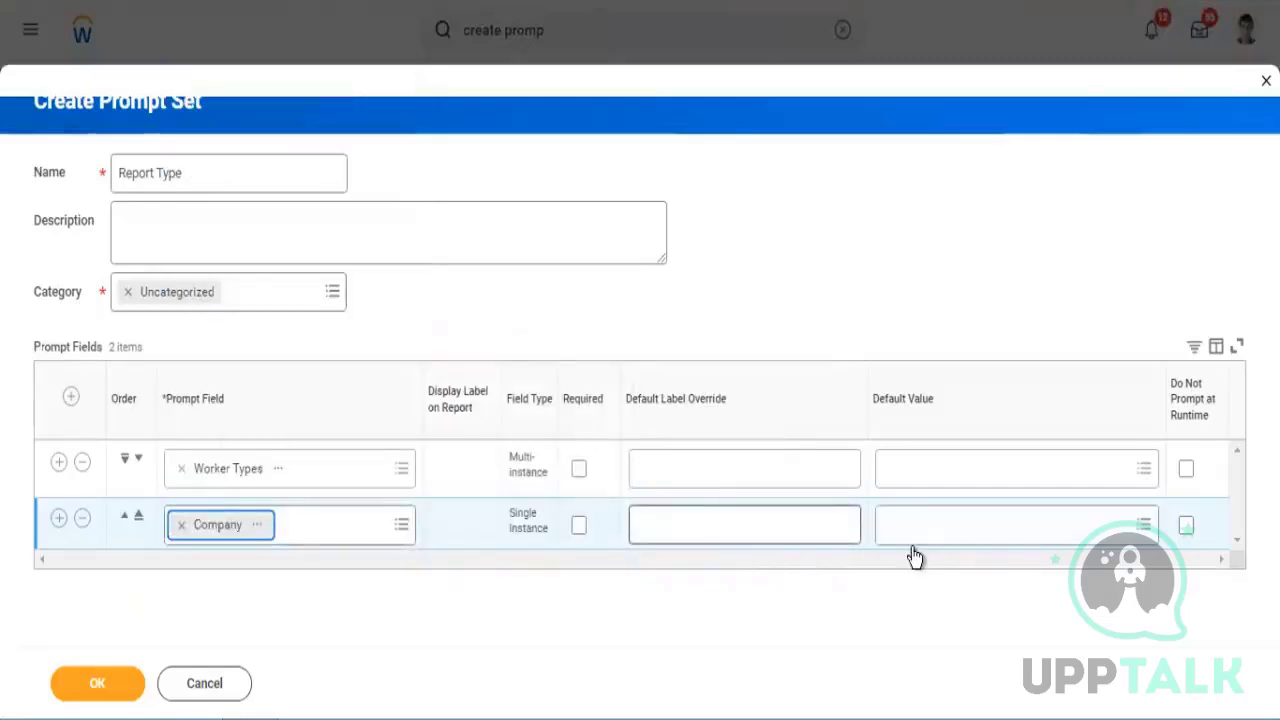
- Look through the companies available as the default value for the second row
{"action": "left_click", "coordinate": [938, 533]}
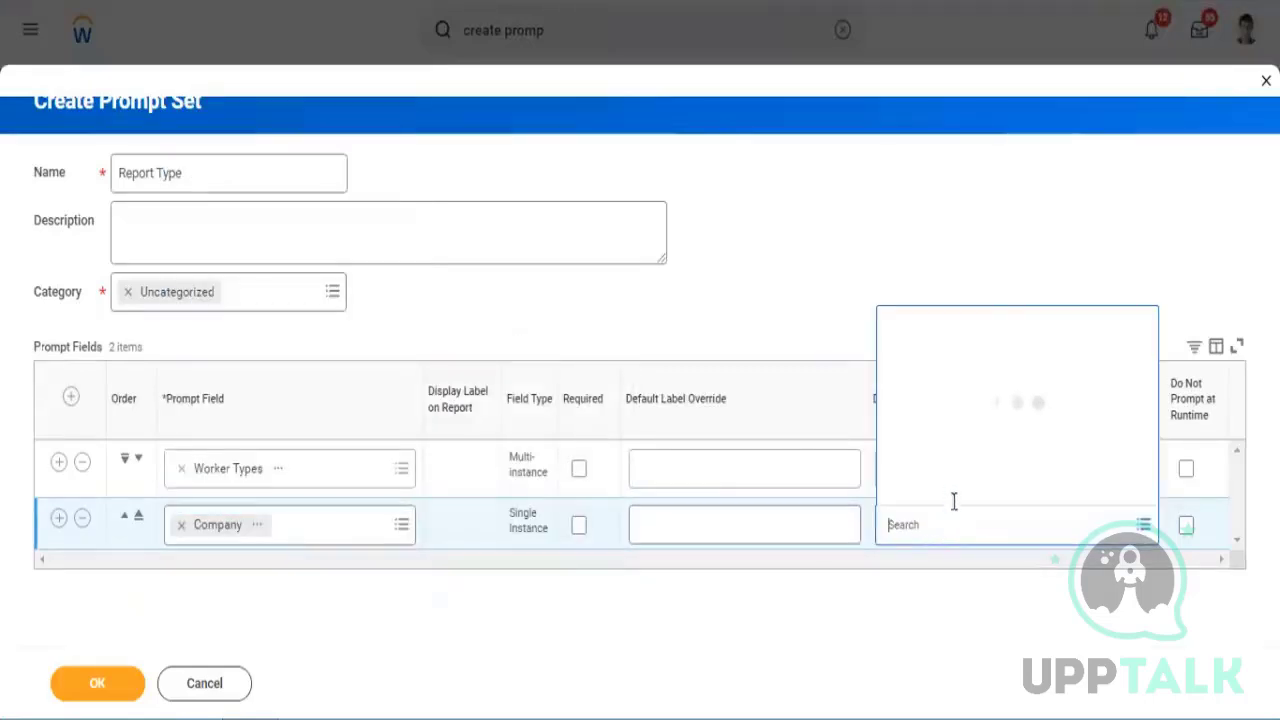
{"action": "scroll", "coordinate": [1035, 380], "scroll_direction": "down", "scroll_amount": 3}
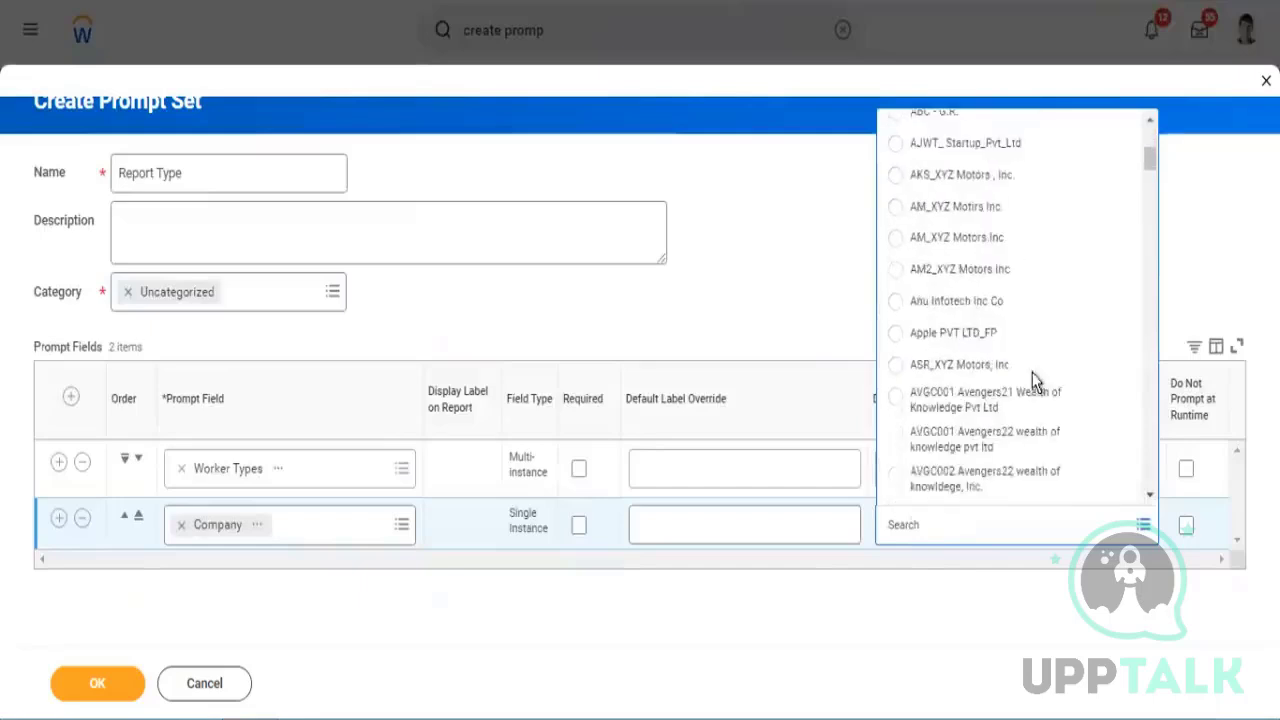
{"action": "scroll", "coordinate": [1035, 380], "scroll_direction": "down", "scroll_amount": 3}
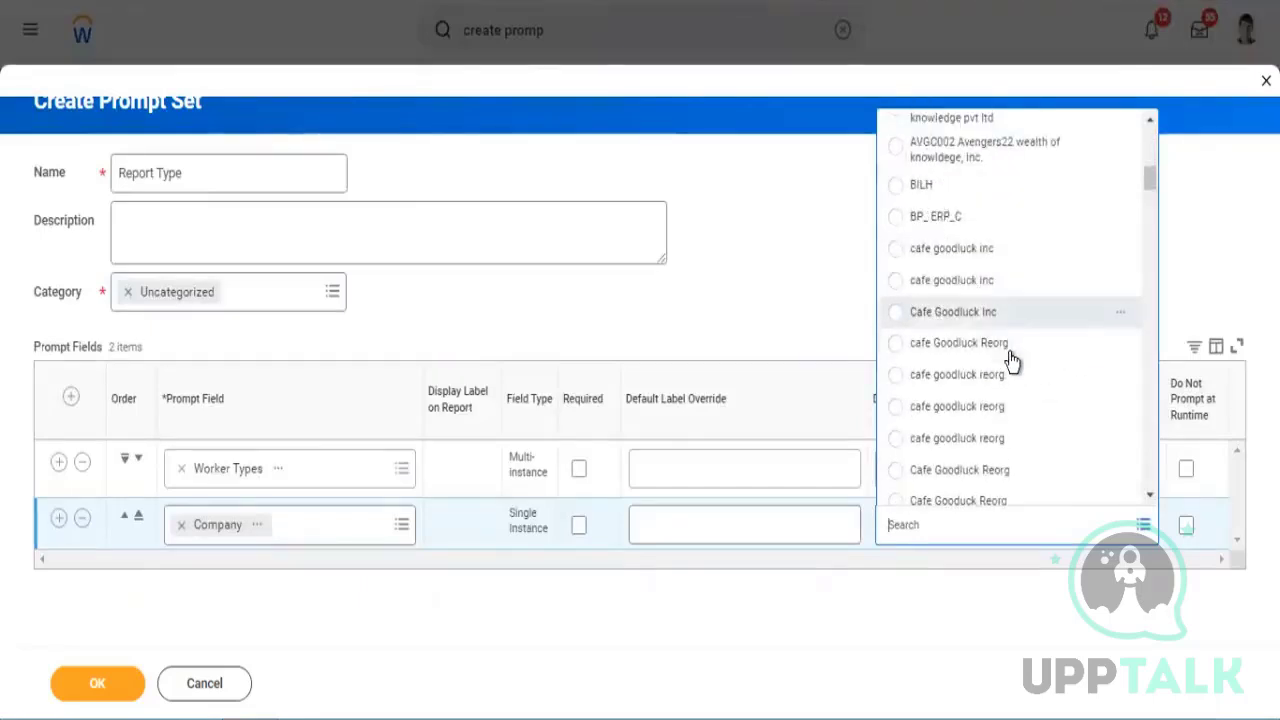
{"action": "scroll", "coordinate": [1012, 360], "scroll_direction": "down", "scroll_amount": 5}
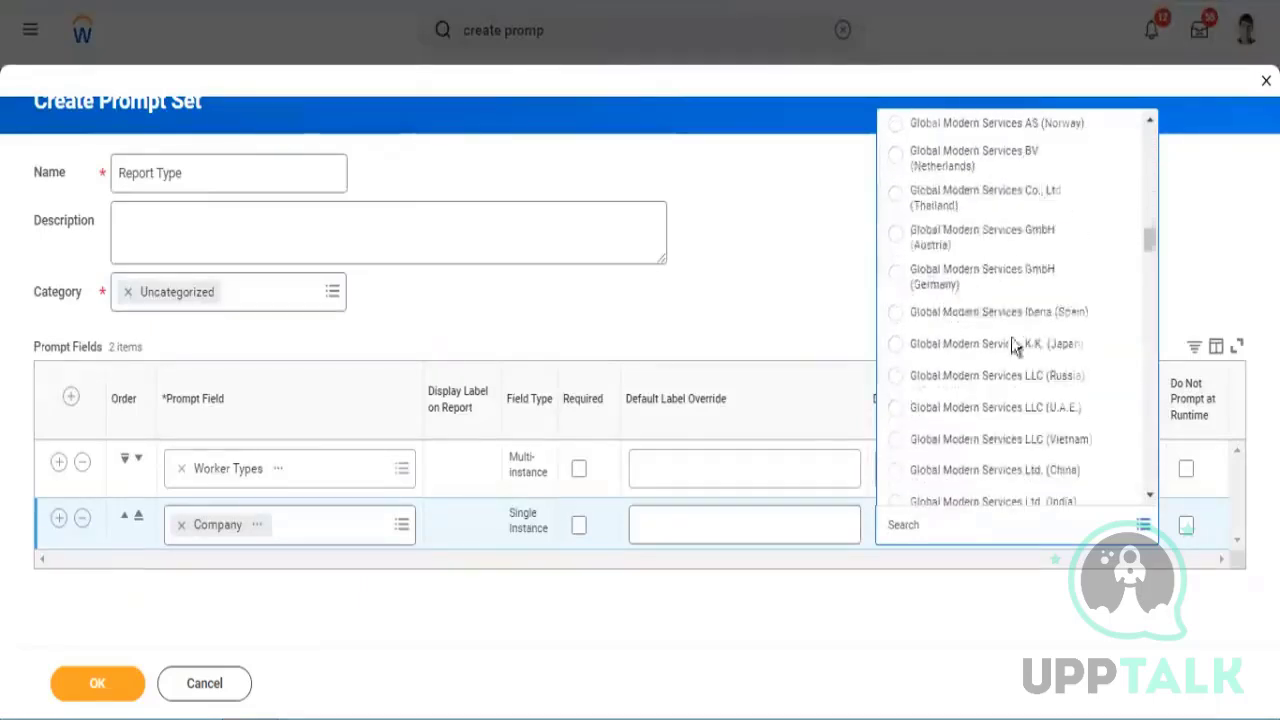
{"action": "scroll", "coordinate": [1006, 286], "scroll_direction": "down", "scroll_amount": 3}
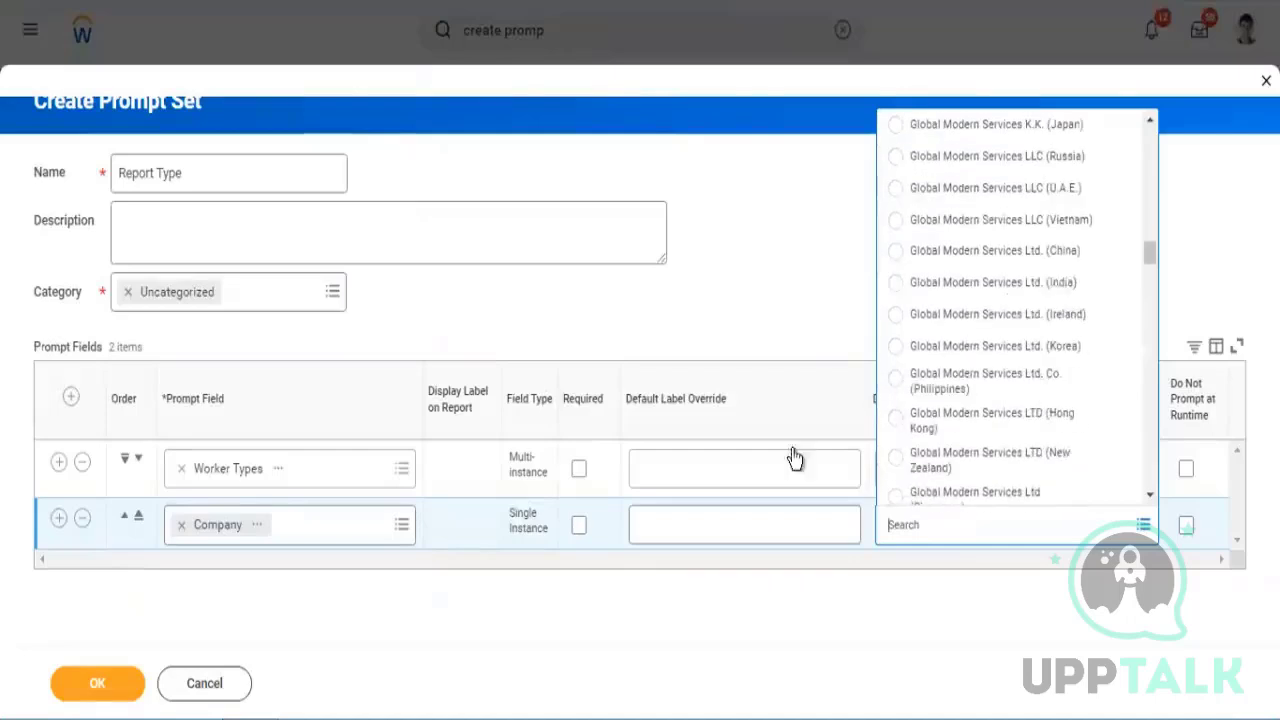
- Search for company again and replace the second row's prompt field with the first Company result, from the Payroll category
{"action": "left_click", "coordinate": [400, 530]}
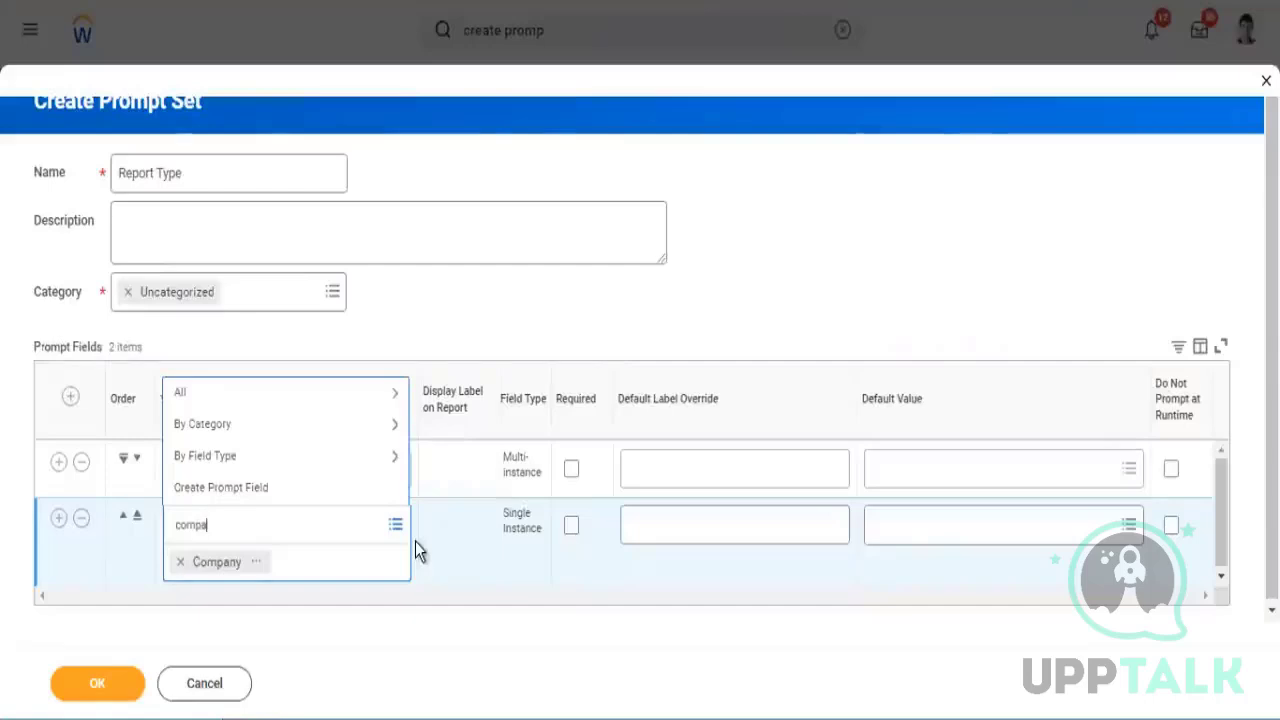
{"action": "type", "text": "company"}
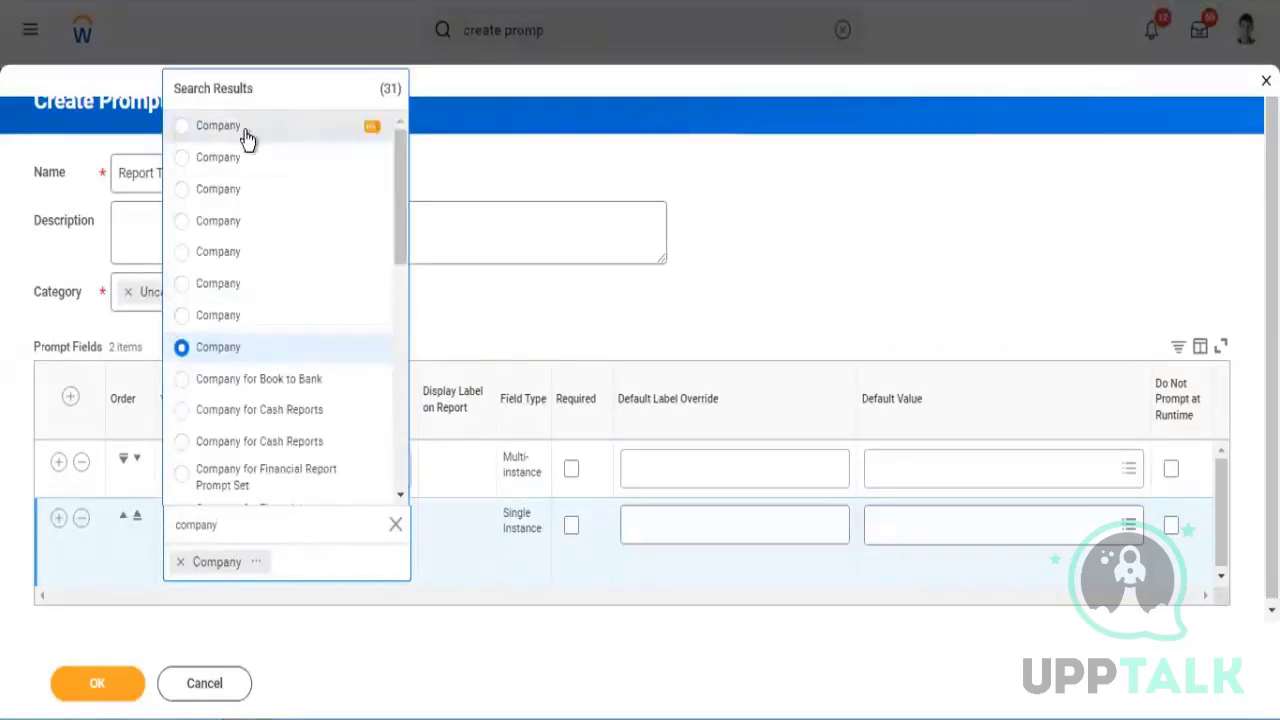
{"action": "left_click", "coordinate": [950, 535]}
- Browse the Company default values for the replaced field, and check the category in the field's details
{"action": "left_click", "coordinate": [952, 532]}
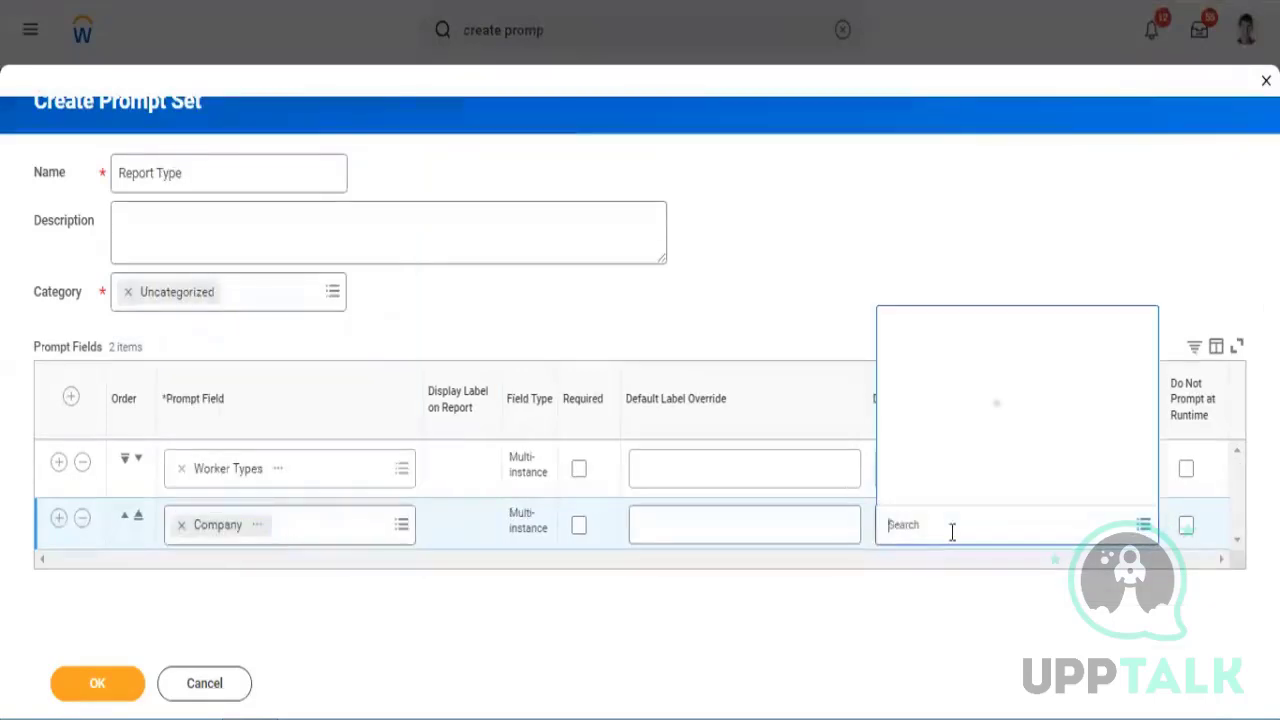
{"action": "left_click", "coordinate": [997, 470]}
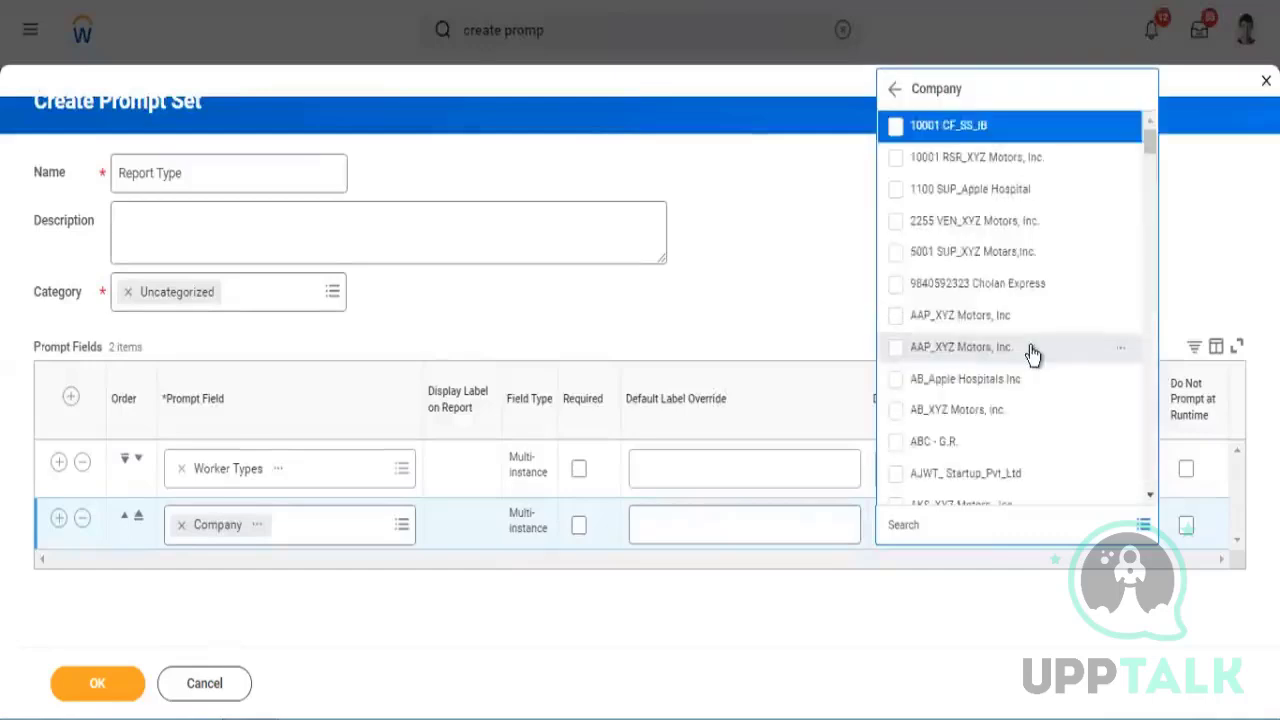
{"action": "scroll", "coordinate": [1033, 360], "scroll_direction": "down", "scroll_amount": 5}
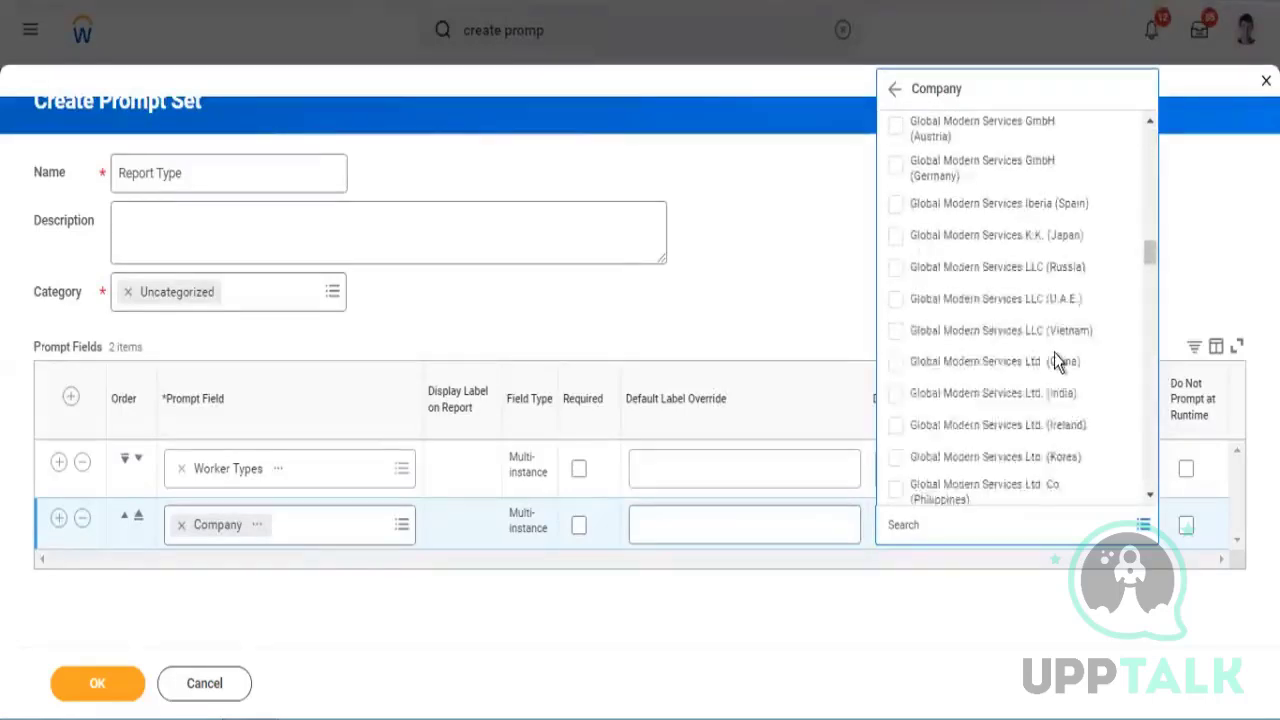
{"action": "scroll", "coordinate": [1054, 360], "scroll_direction": "up", "scroll_amount": 5}
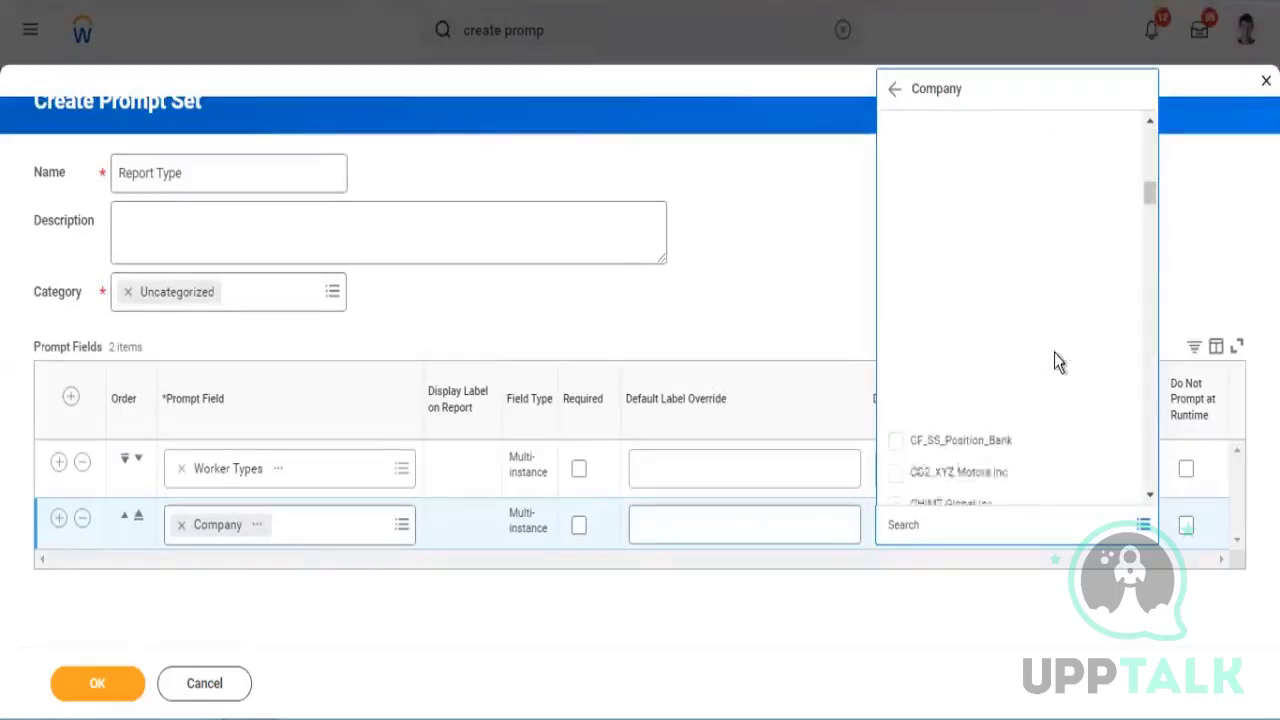
{"action": "left_click", "coordinate": [272, 527]}
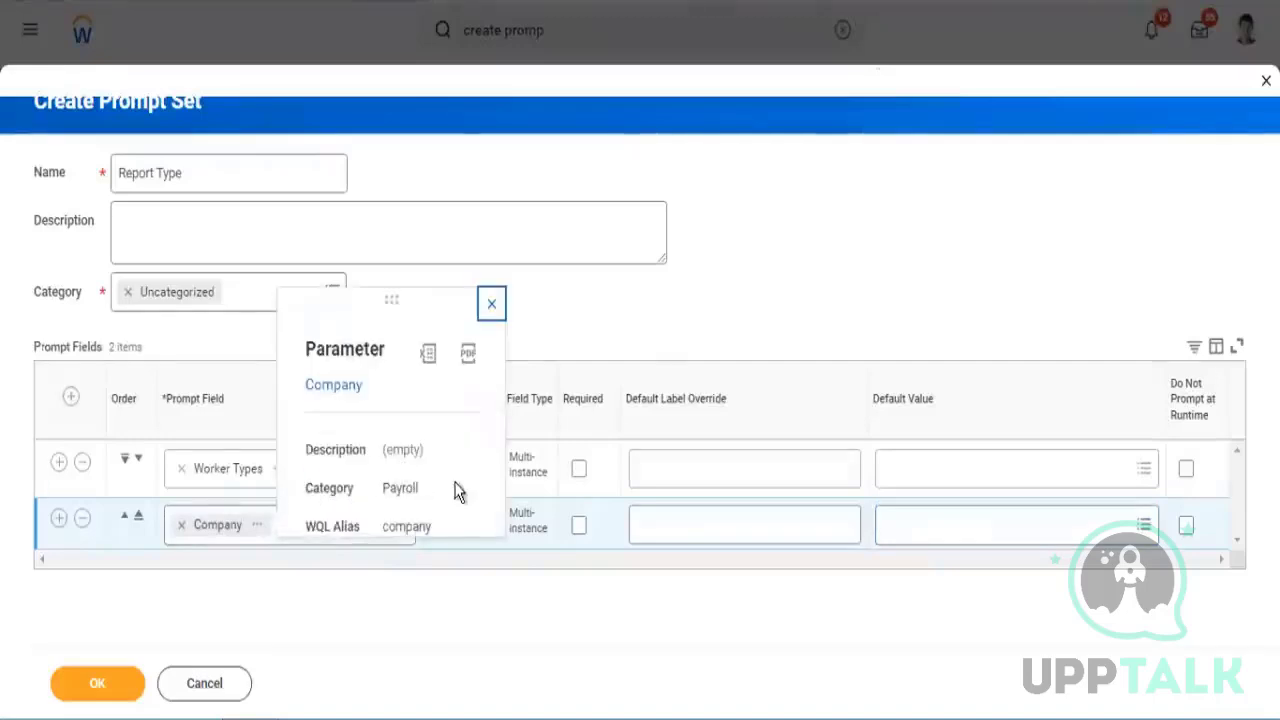
{"action": "left_click_drag", "start_coordinate": [414, 490], "coordinate": [256, 581]}
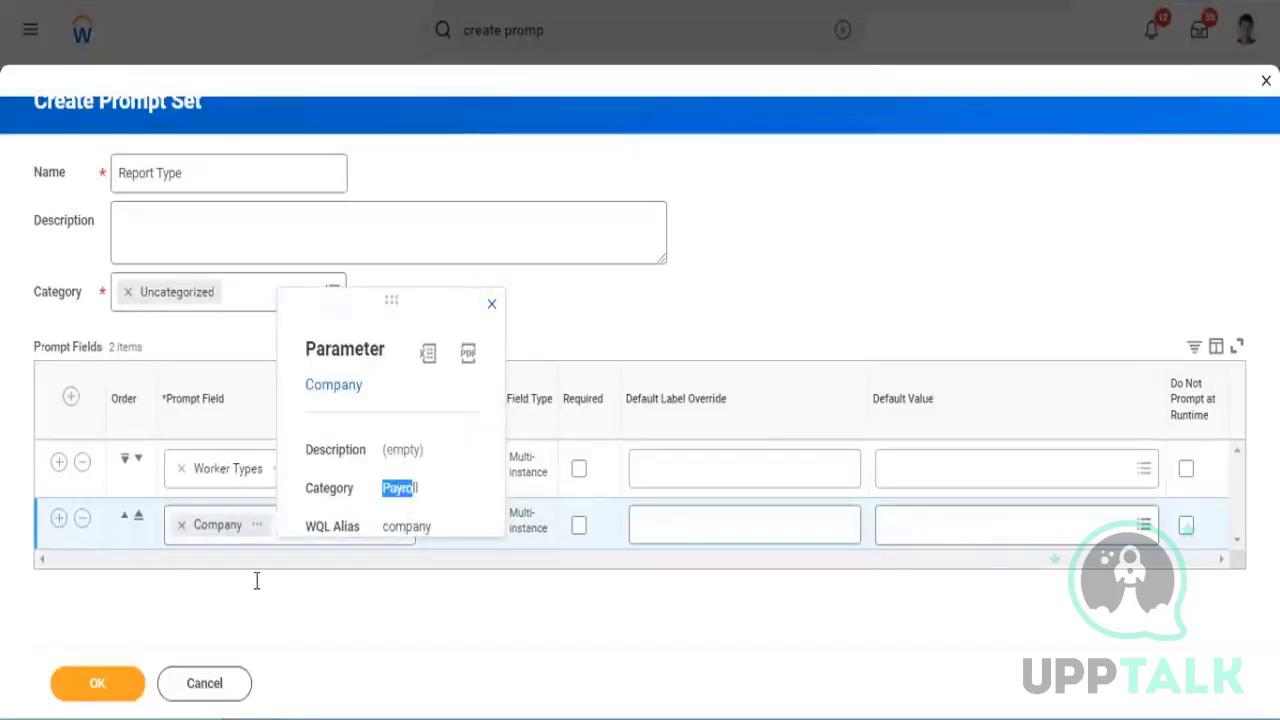
- Replace the second row's prompt field with the Company field of the Reporting Transaction category, after comparing the details of the company results
{"action": "left_click", "coordinate": [181, 525]}
{"action": "type", "text": "c"}
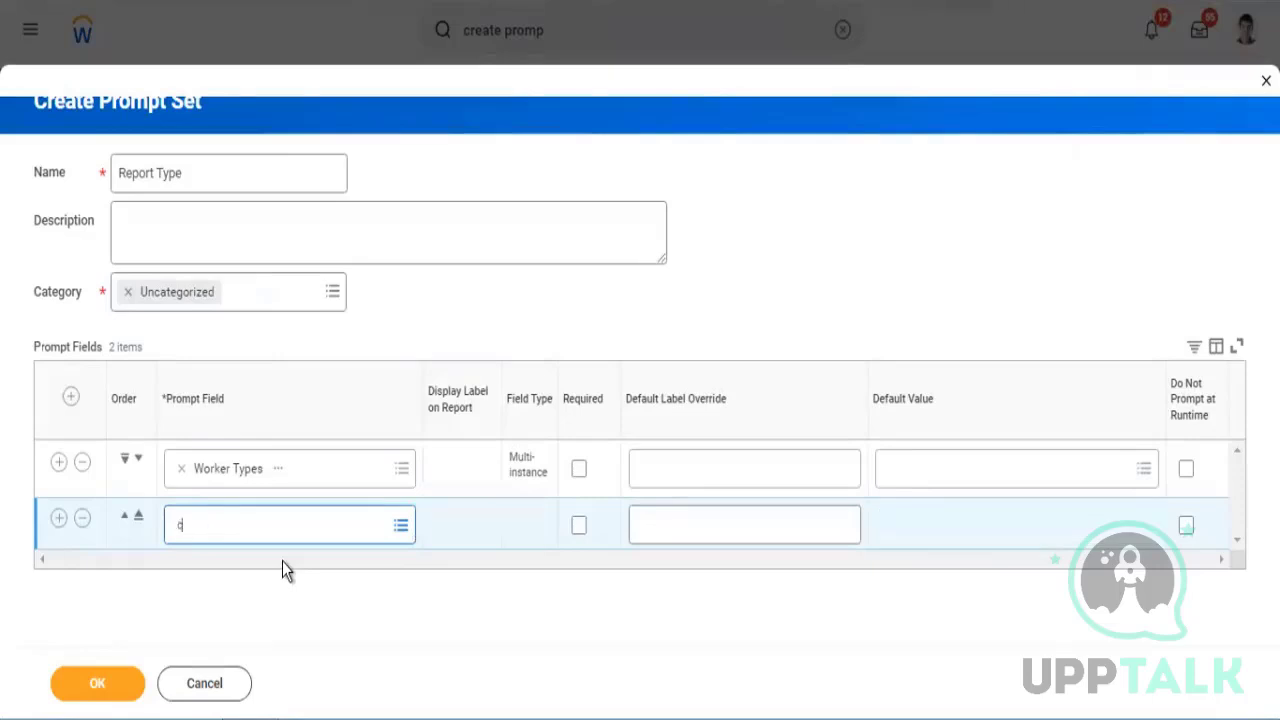
{"action": "type", "text": "ompany"}
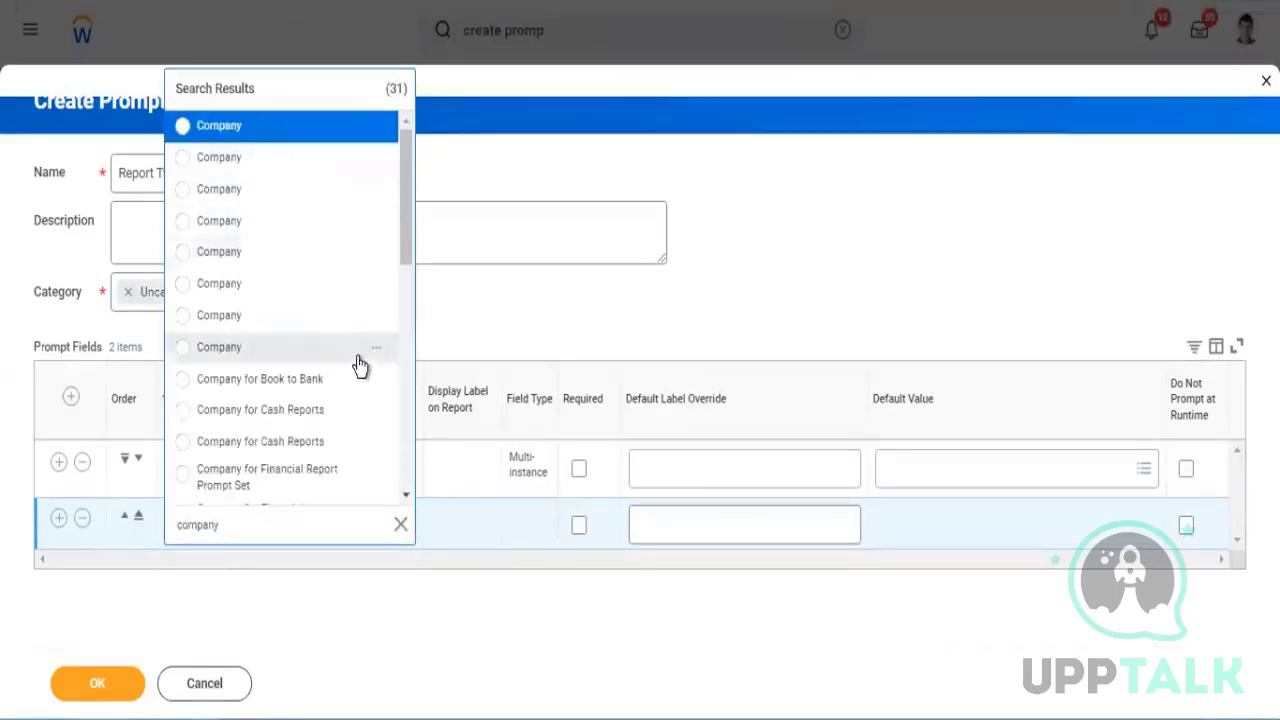
{"action": "left_click", "coordinate": [376, 348]}
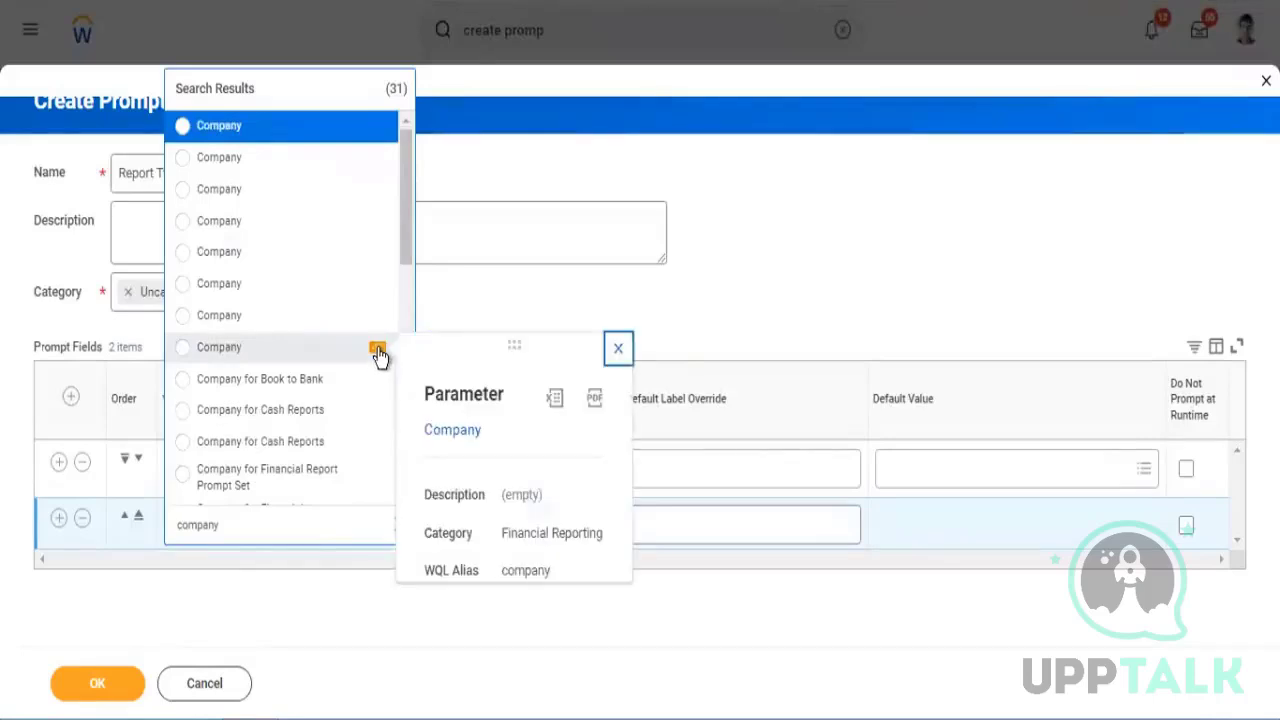
{"action": "left_click", "coordinate": [376, 320]}
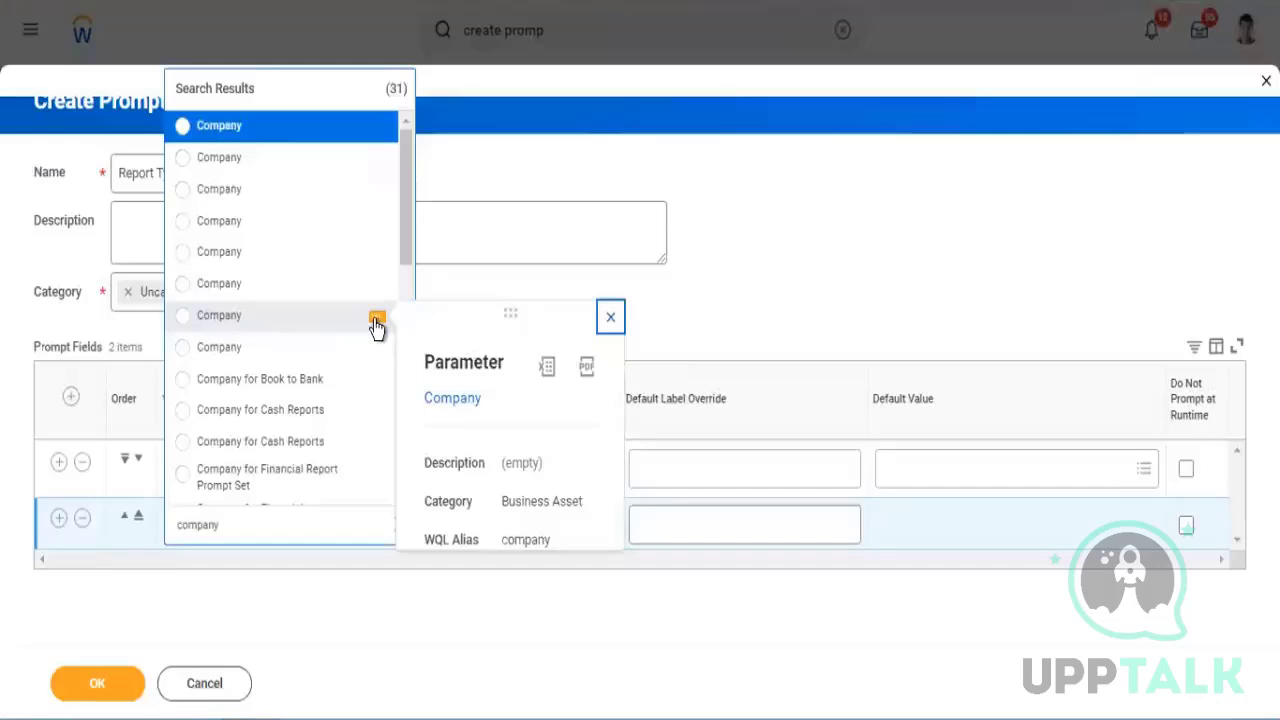
{"action": "left_click", "coordinate": [376, 285]}
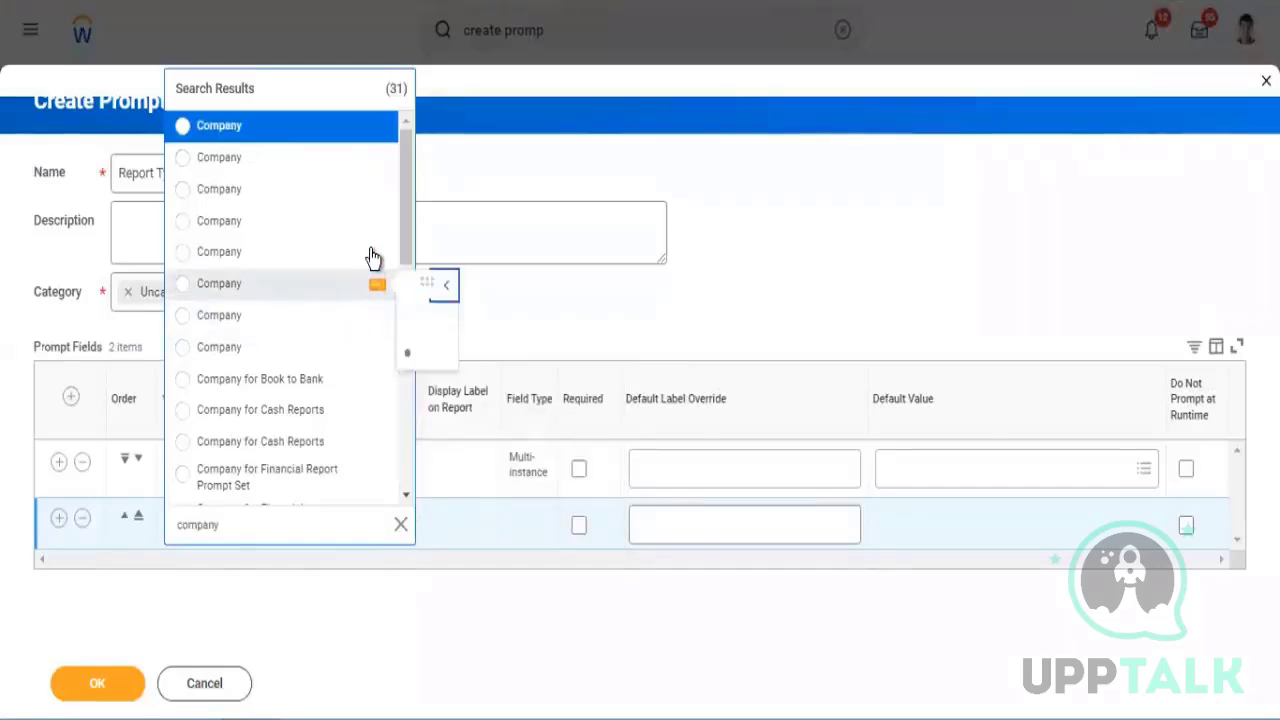
{"action": "left_click", "coordinate": [376, 258]}
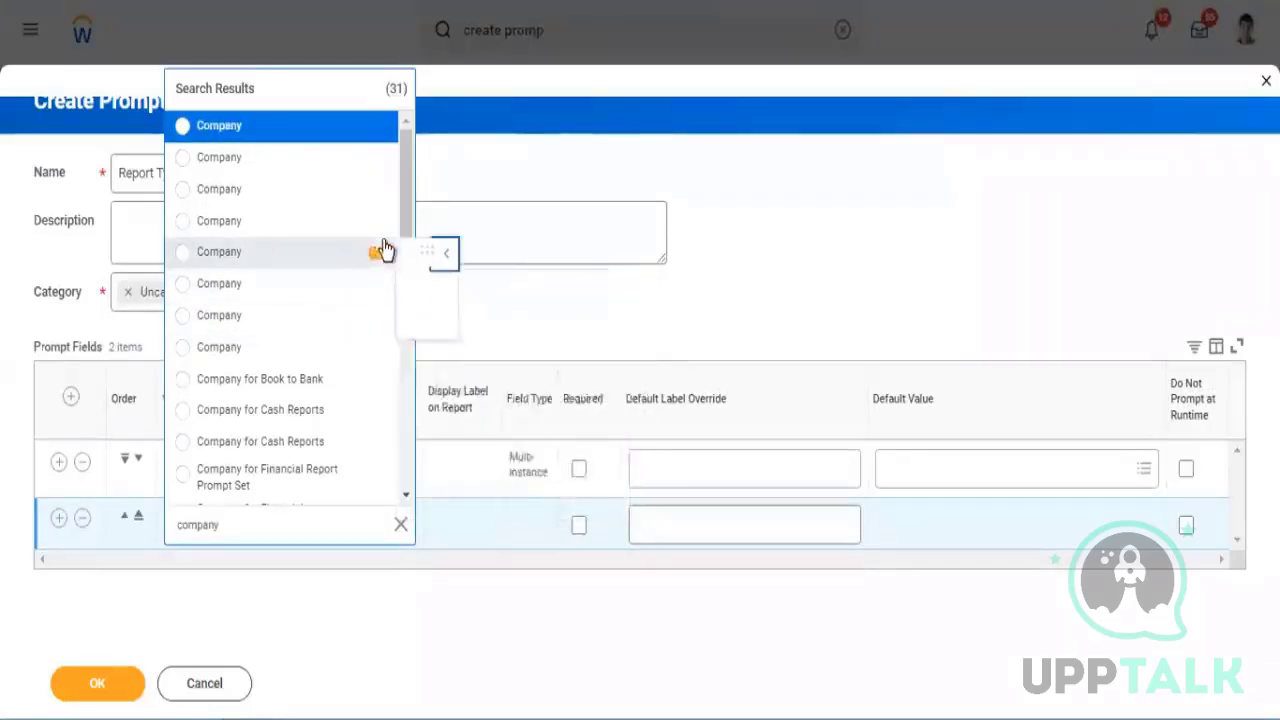
{"action": "left_click", "coordinate": [377, 222]}
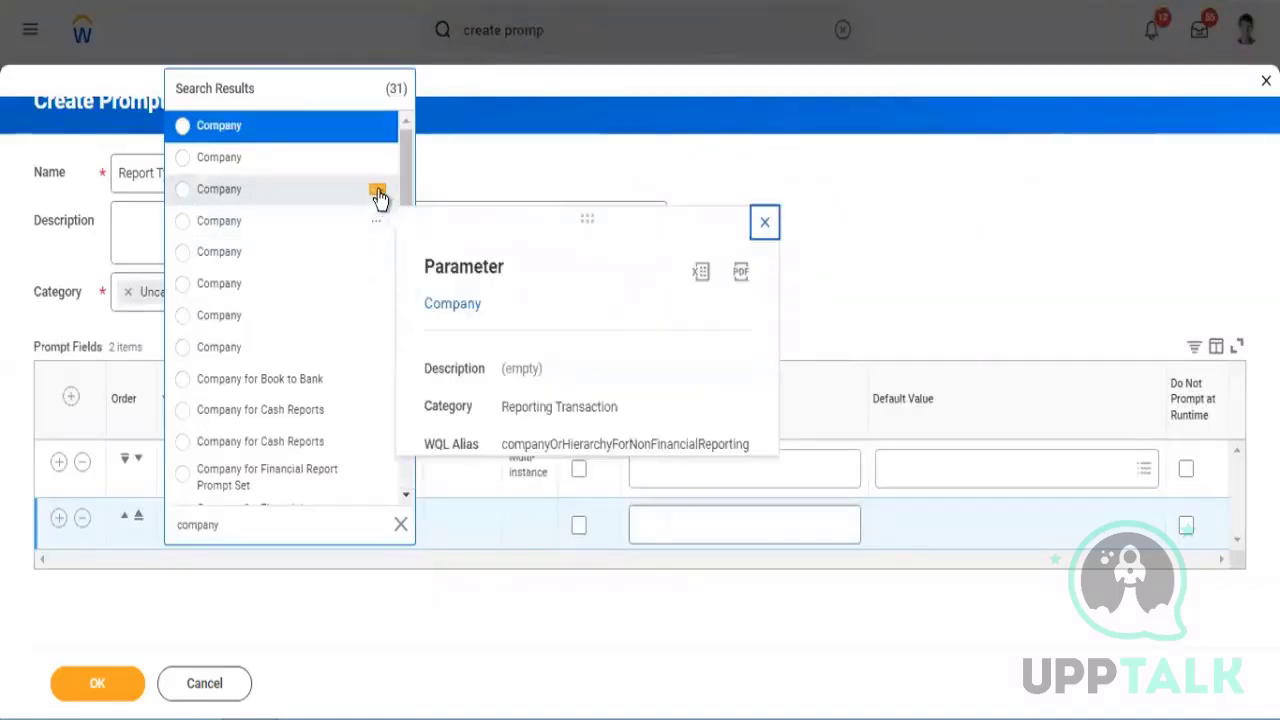
{"action": "left_click", "coordinate": [271, 228]}
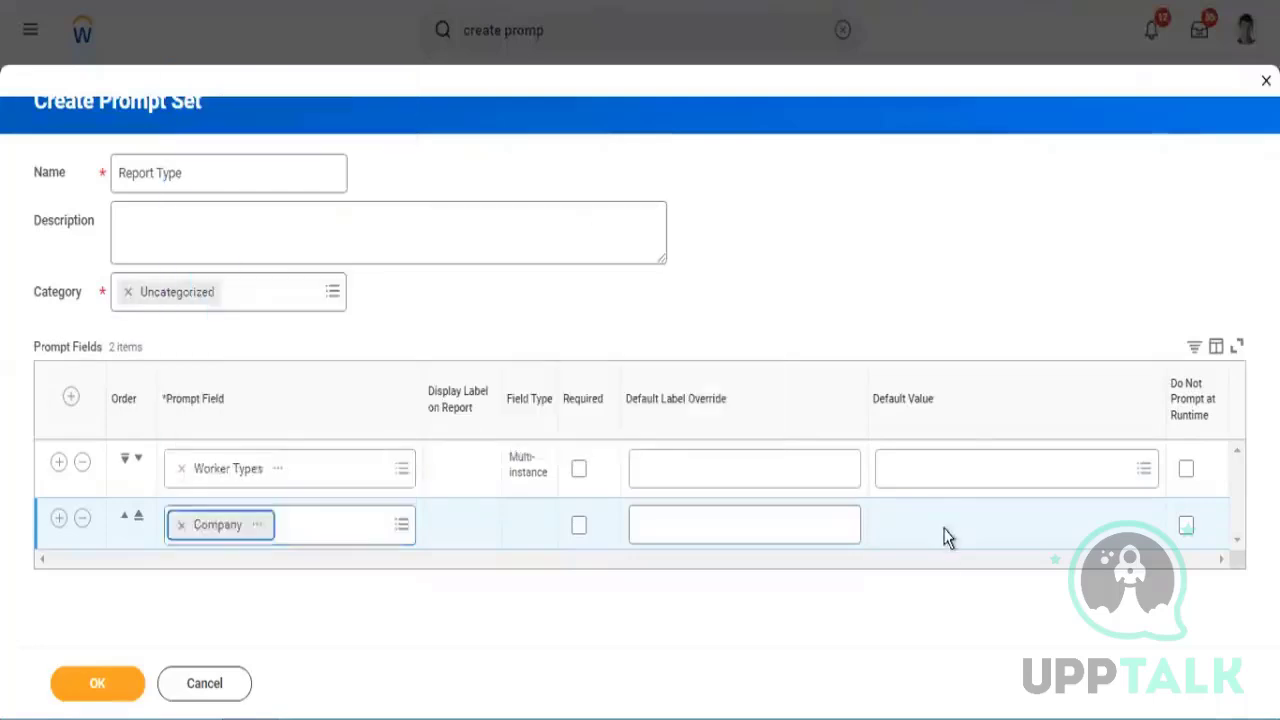
- Browse the companies offered as the second row's default value, and save the prompt set without choosing one
{"action": "left_click", "coordinate": [946, 525]}
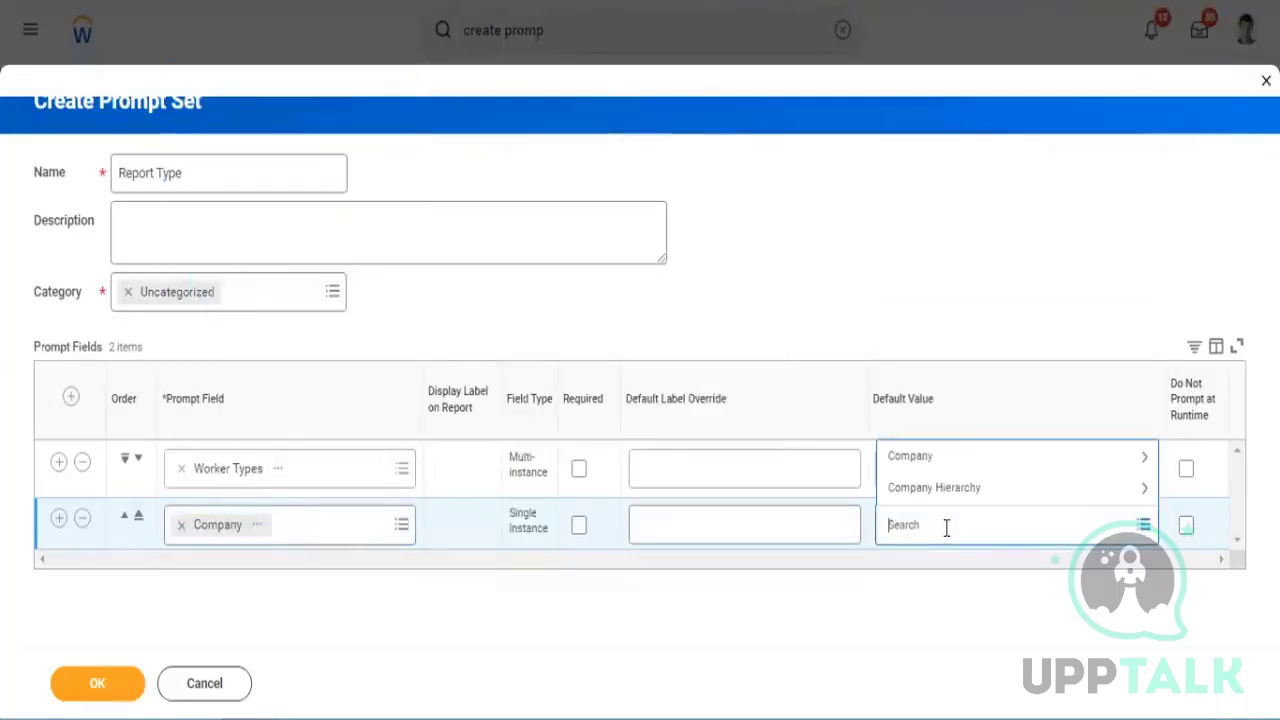
{"action": "left_click", "coordinate": [958, 468]}
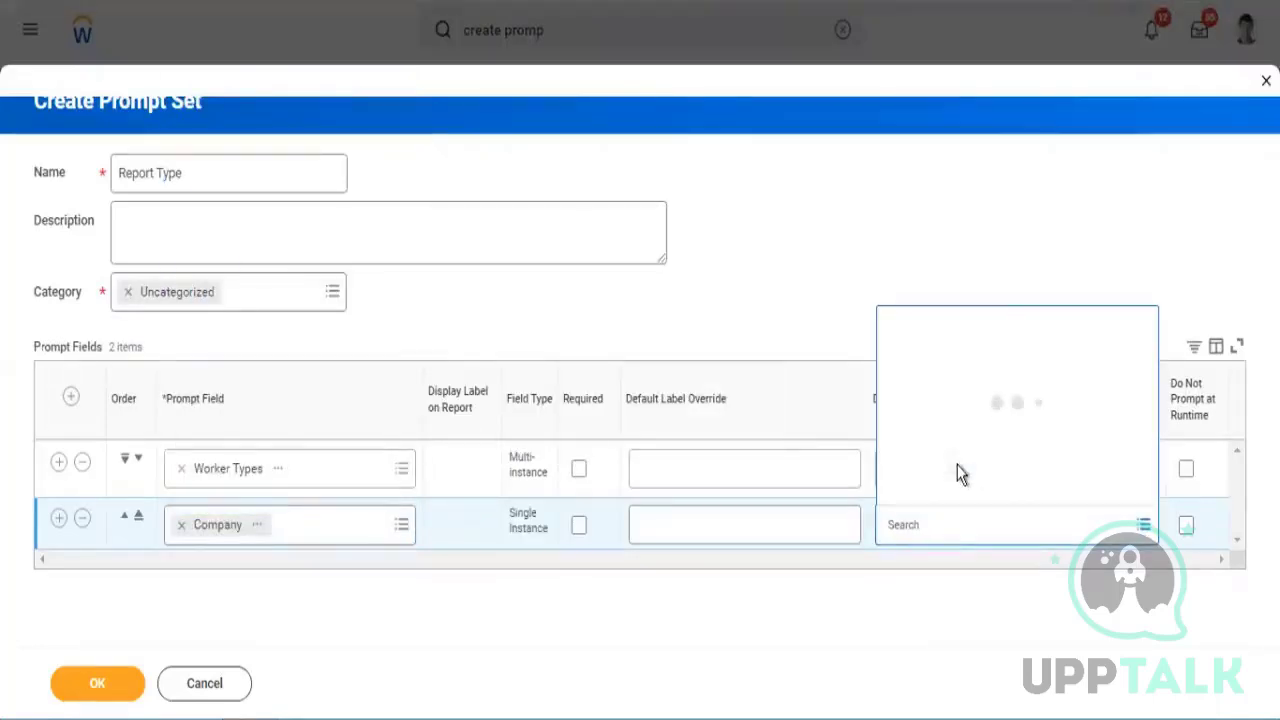
{"action": "scroll", "coordinate": [1020, 350], "scroll_direction": "down", "scroll_amount": 5}
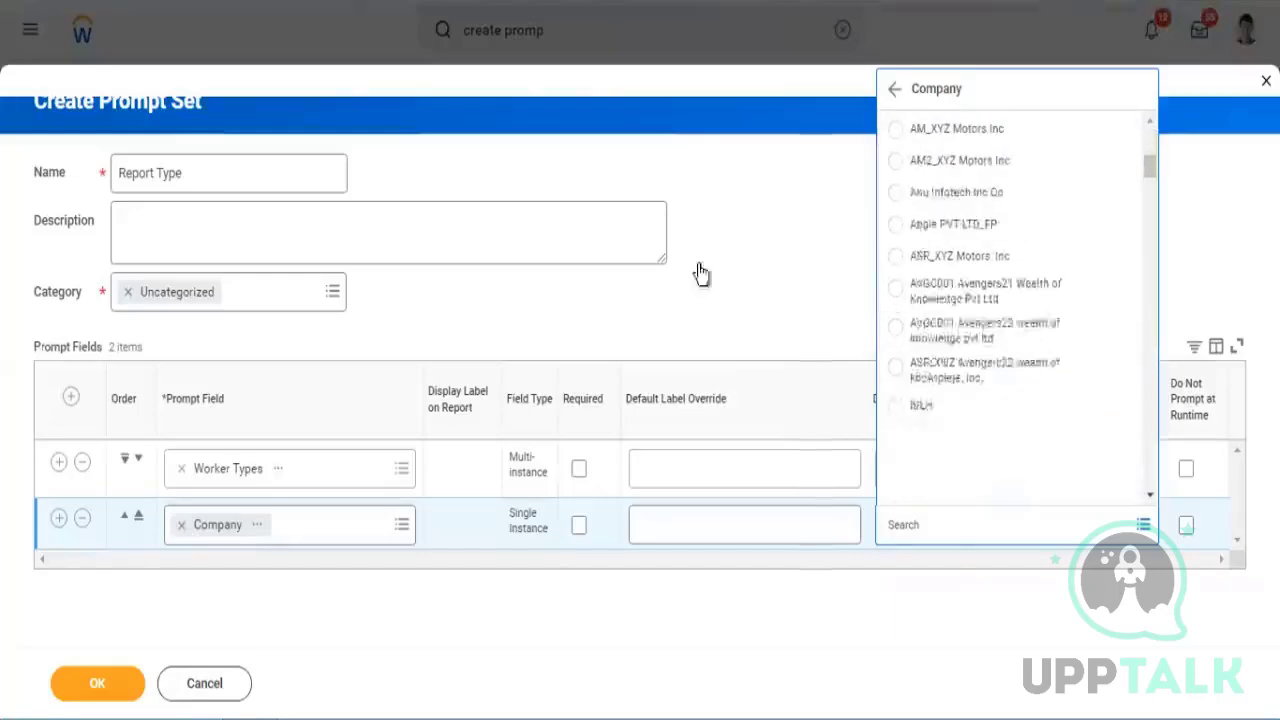
{"action": "left_click", "coordinate": [367, 520]}
{"action": "left_click", "coordinate": [96, 686]}
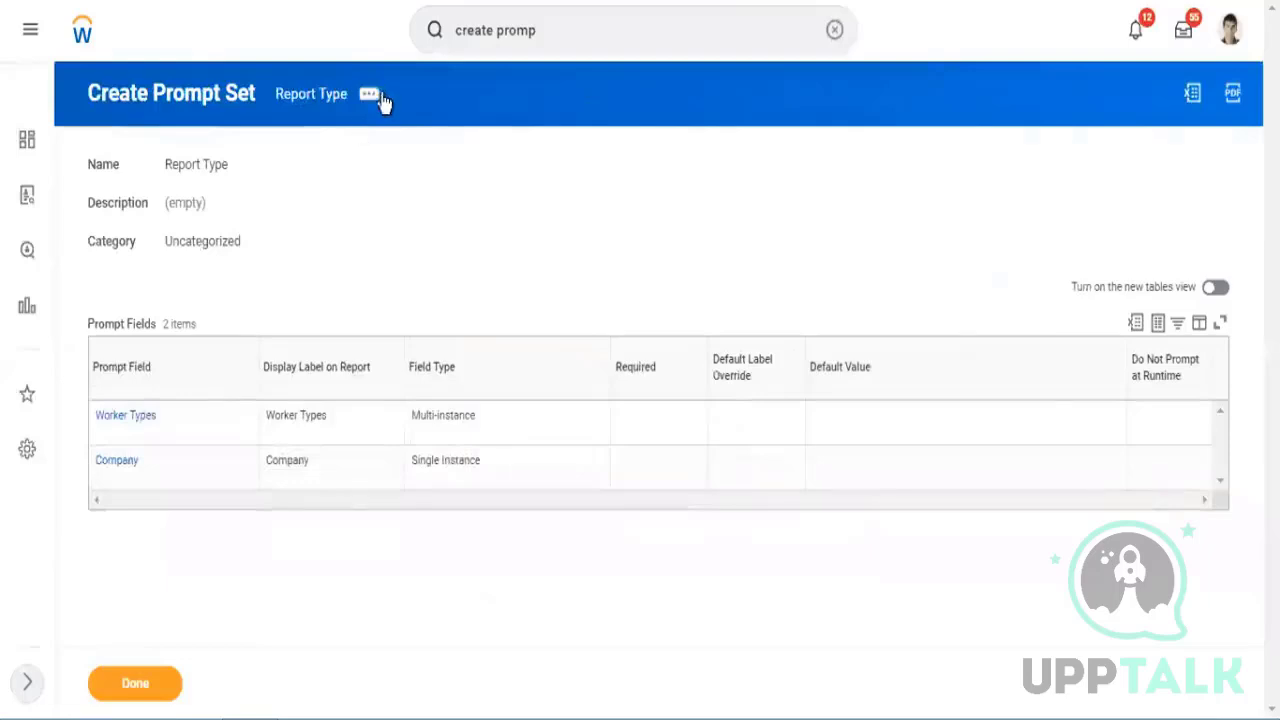
- Try the Report Type prompt set as the new composite report's prompt set, and remove it again
{"action": "right_click", "coordinate": [368, 95]}
{"action": "left_click", "coordinate": [406, 173]}
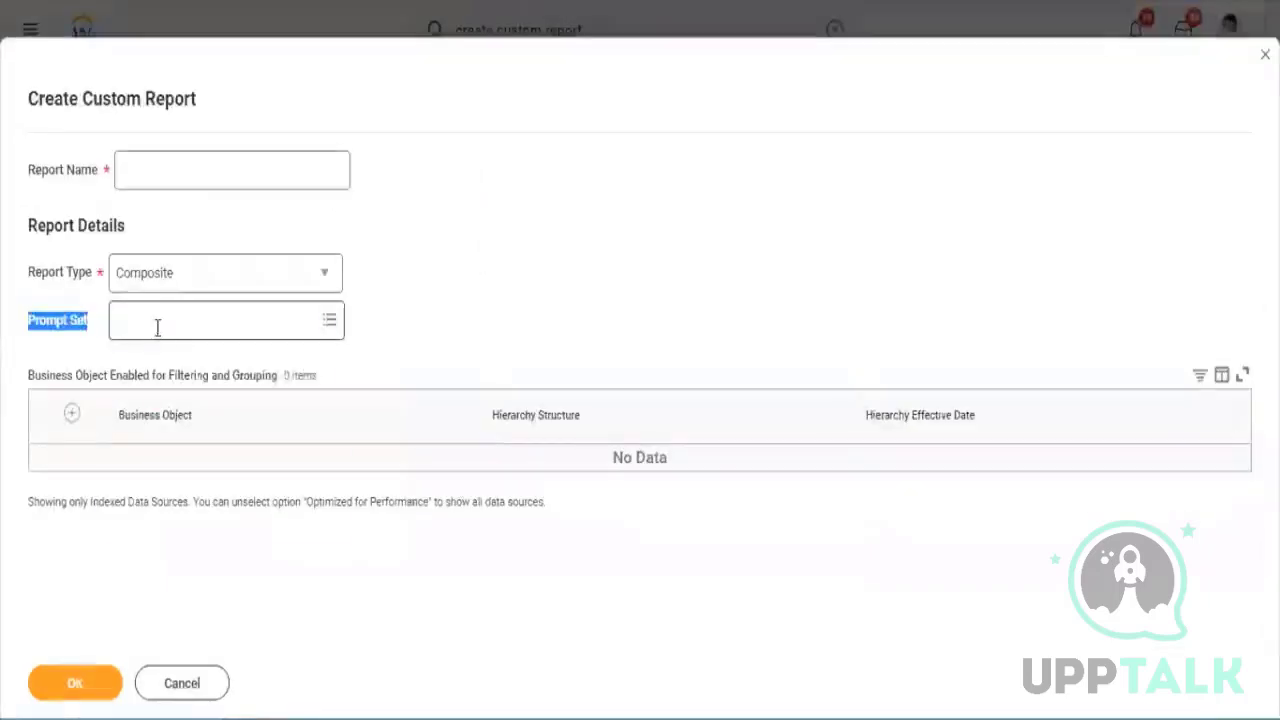
{"action": "left_click", "coordinate": [157, 327]}
{"action": "type", "text": "Report Type"}
{"action": "key", "text": "Return"}
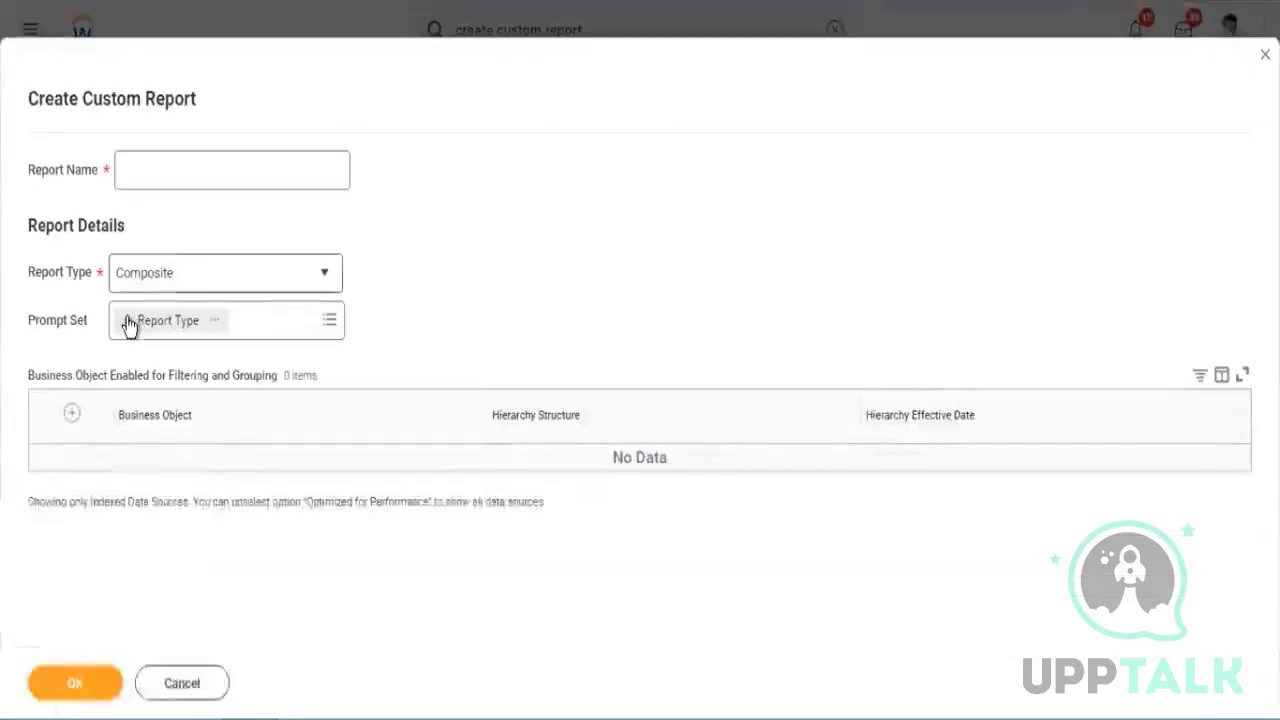
{"action": "left_click", "coordinate": [122, 321]}
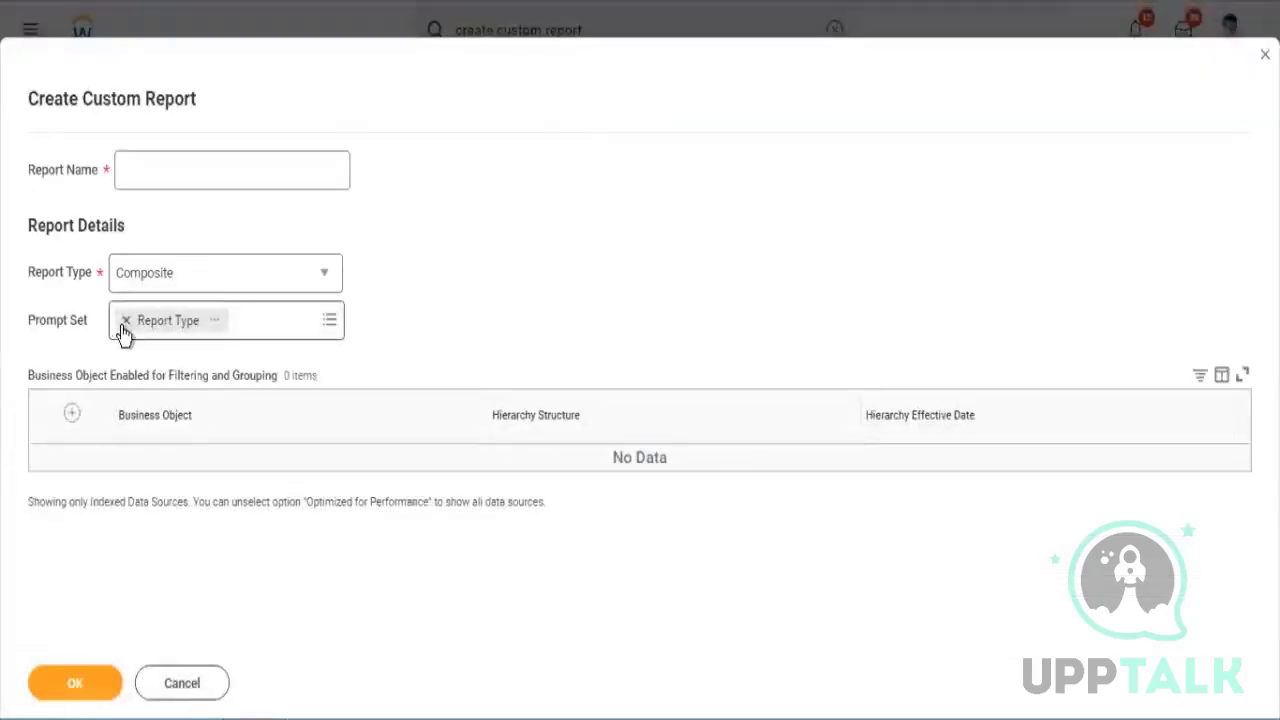
- Name the composite report All Reports in Tenant, and add a row for a business object enabled for filtering and grouping
{"action": "left_click", "coordinate": [220, 177]}
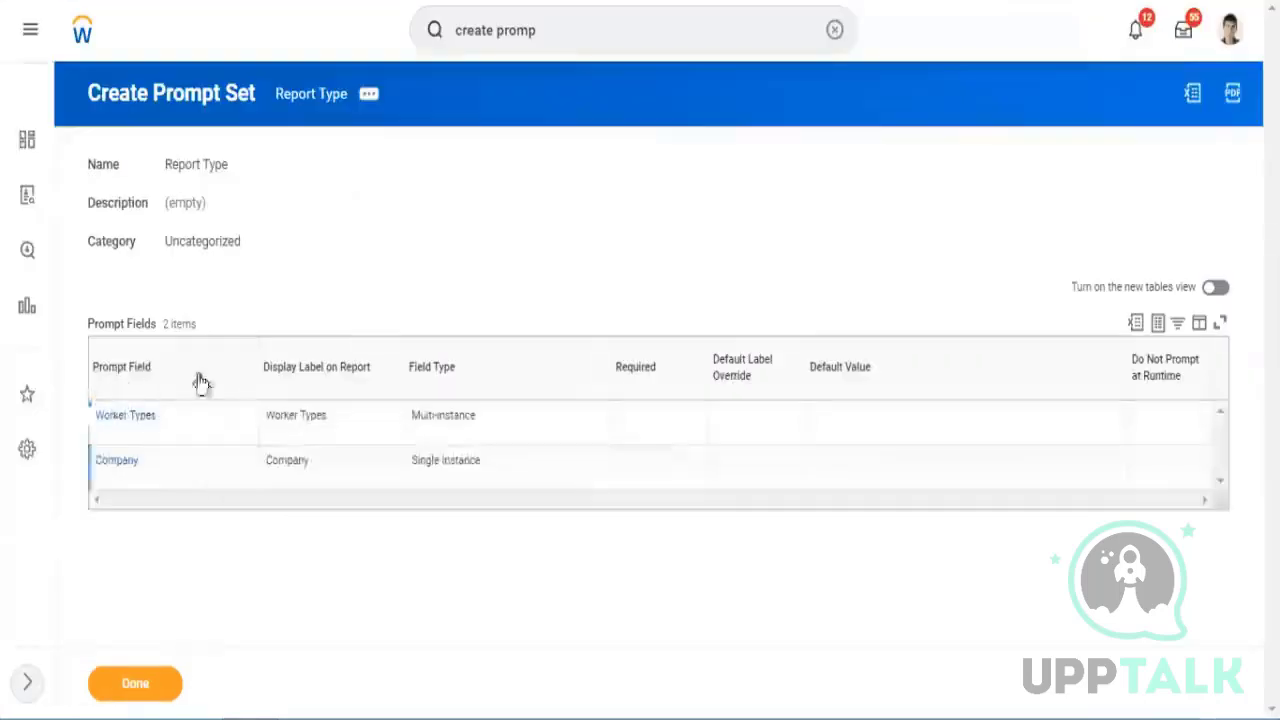
{"action": "left_click_drag", "start_coordinate": [163, 471], "coordinate": [93, 437]}
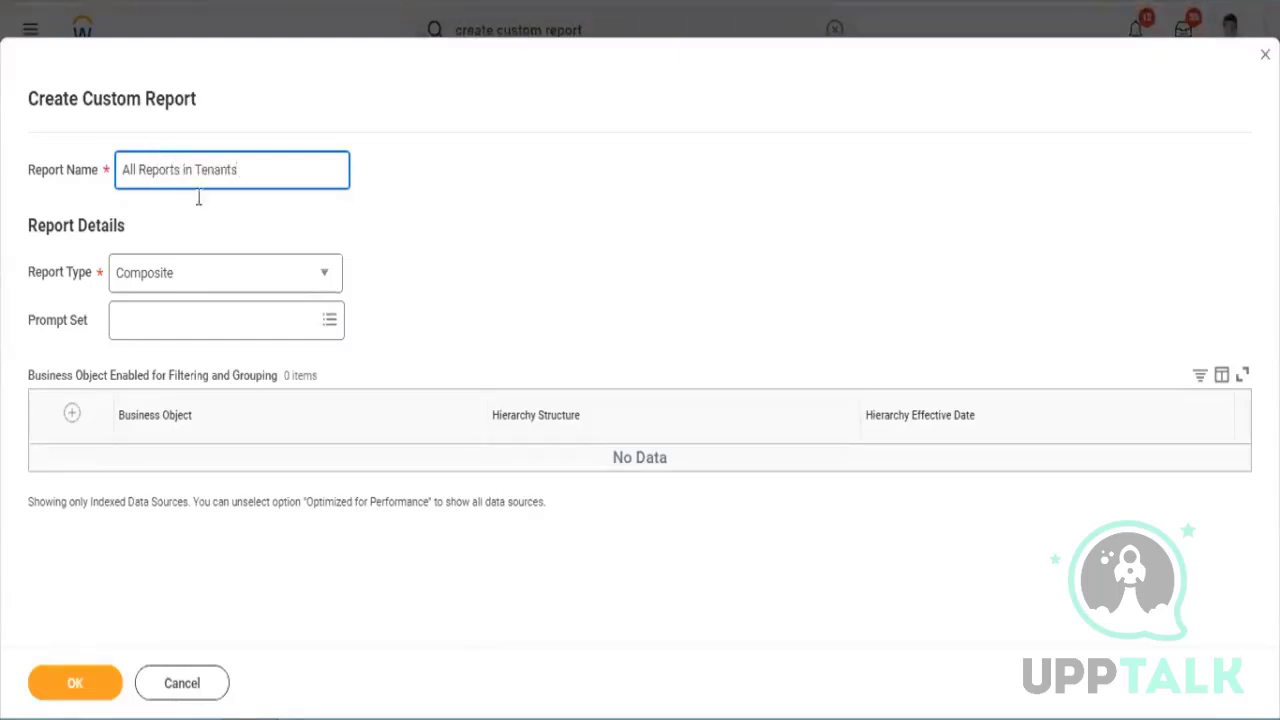
{"action": "key", "text": "BackSpace"}
{"action": "left_click_drag", "start_coordinate": [238, 171], "coordinate": [107, 185]}
{"action": "left_click", "coordinate": [30, 547]}
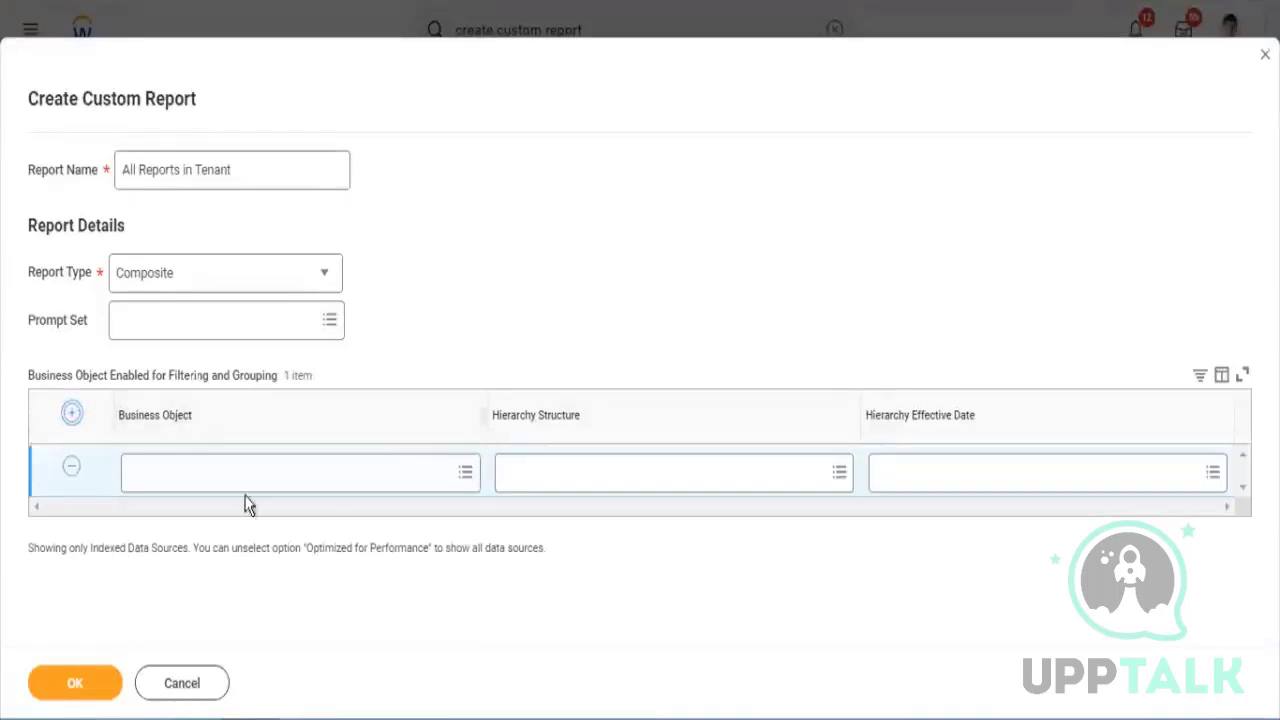
- Compare the business object setting for filtering and grouping with the primary business objects and row grouping fields of SubRep1 and SupRep2
{"action": "left_click_drag", "start_coordinate": [125, 418], "coordinate": [192, 418]}
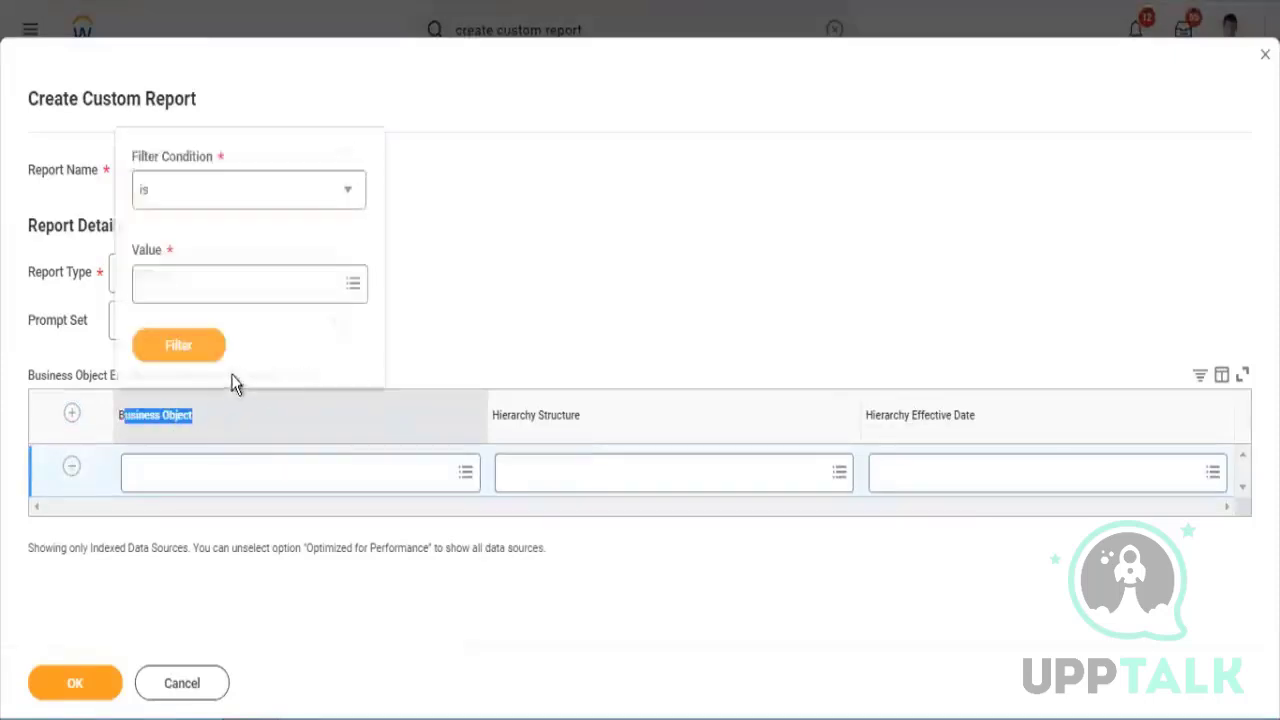
{"action": "left_click", "coordinate": [224, 379]}
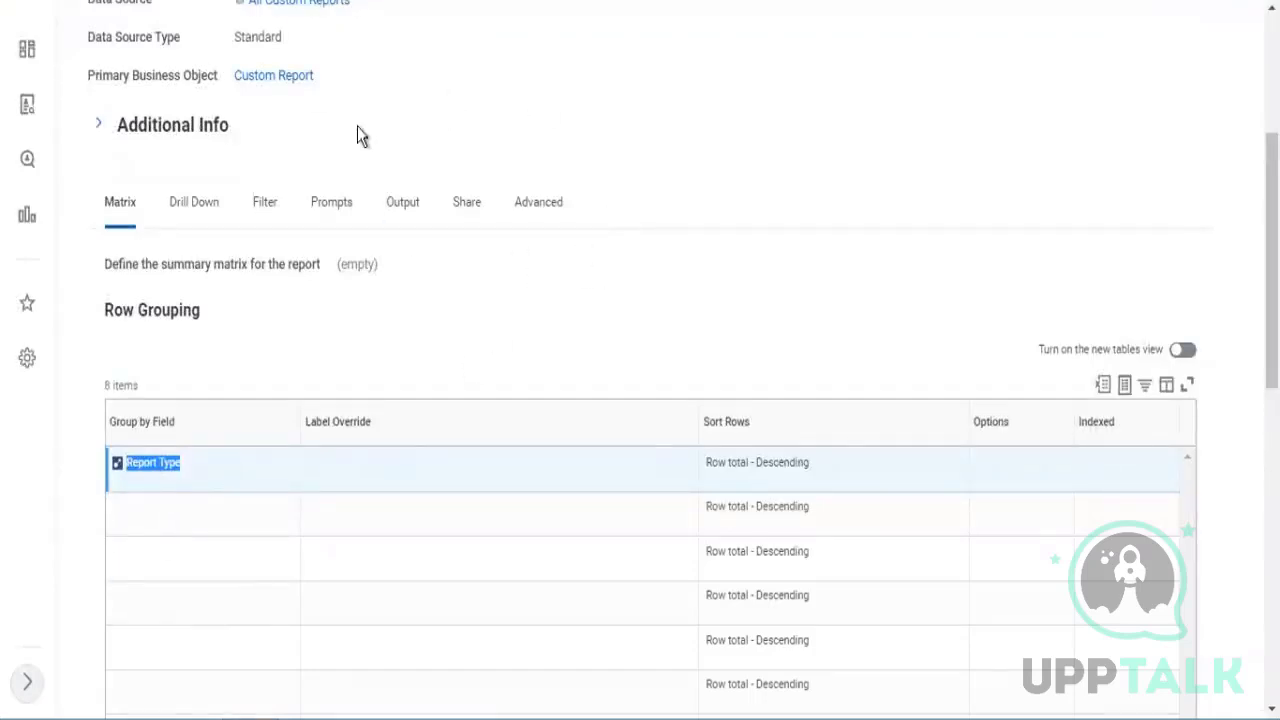
{"action": "left_click", "coordinate": [221, 461]}
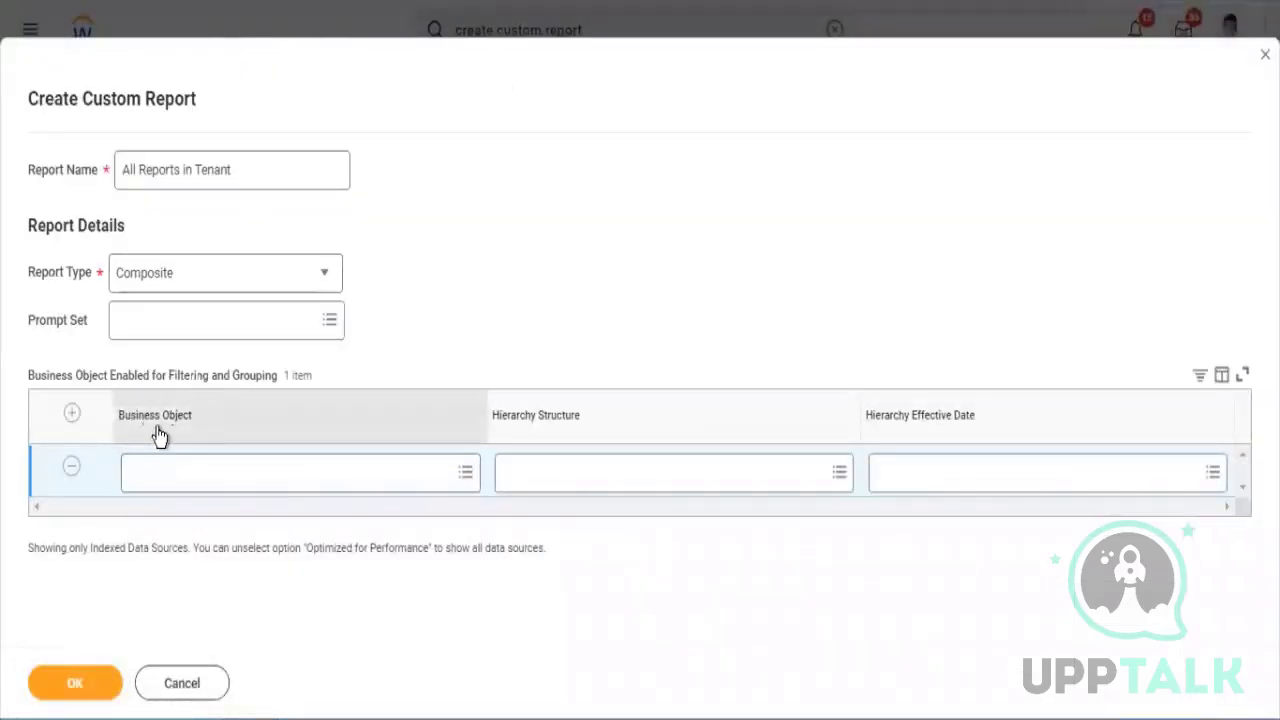
{"action": "triple_click", "coordinate": [180, 436]}
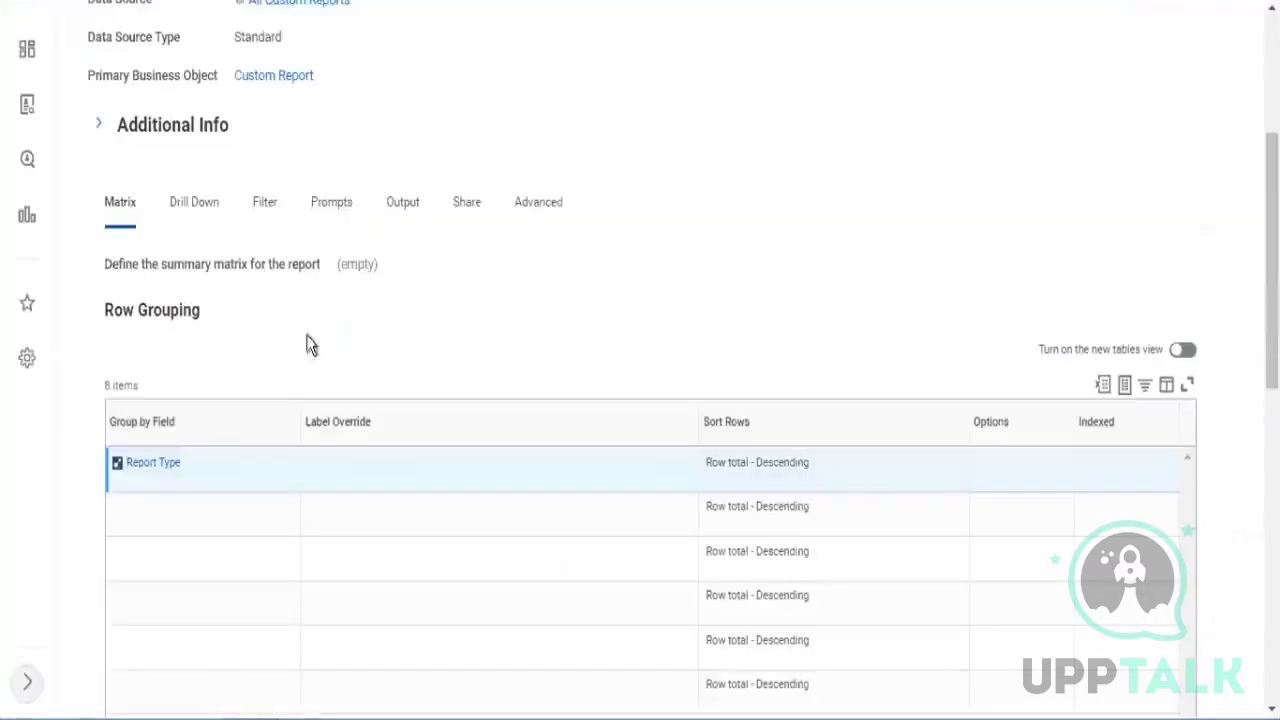
{"action": "scroll", "coordinate": [360, 360], "scroll_direction": "up", "scroll_amount": 4}
{"action": "left_click_drag", "start_coordinate": [314, 406], "coordinate": [224, 418]}
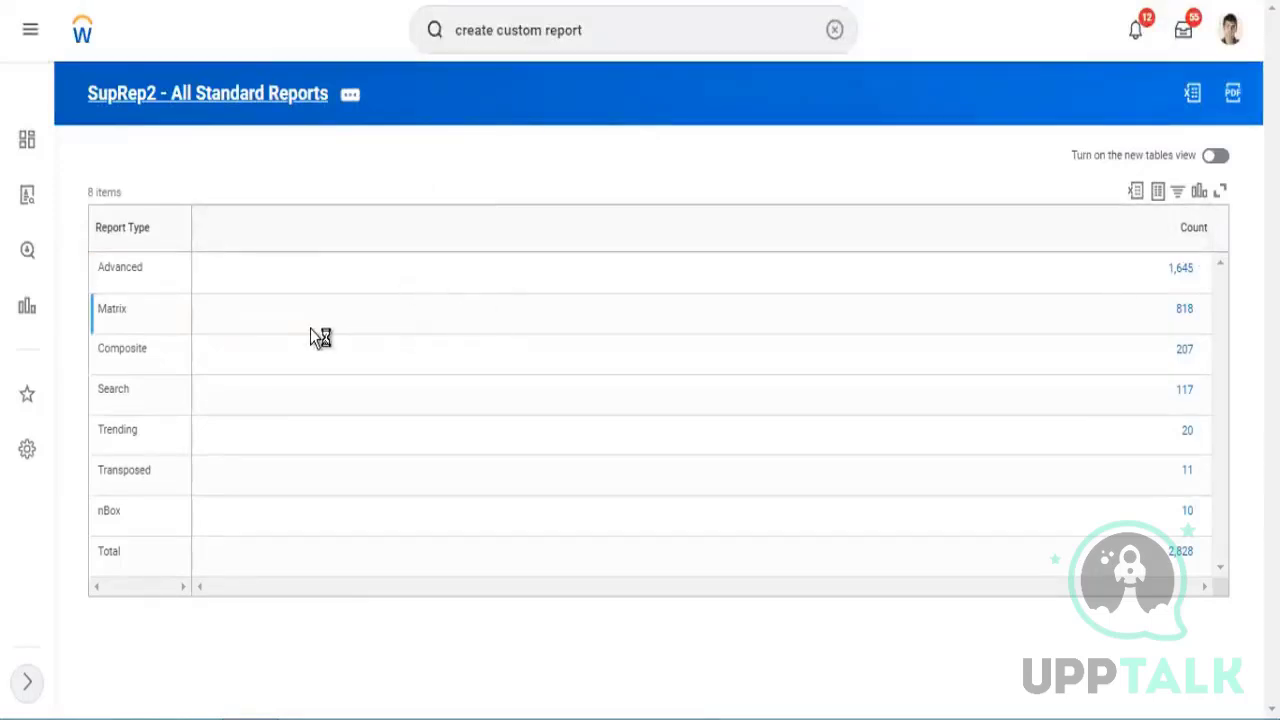
{"action": "left_click_drag", "start_coordinate": [325, 435], "coordinate": [243, 428]}
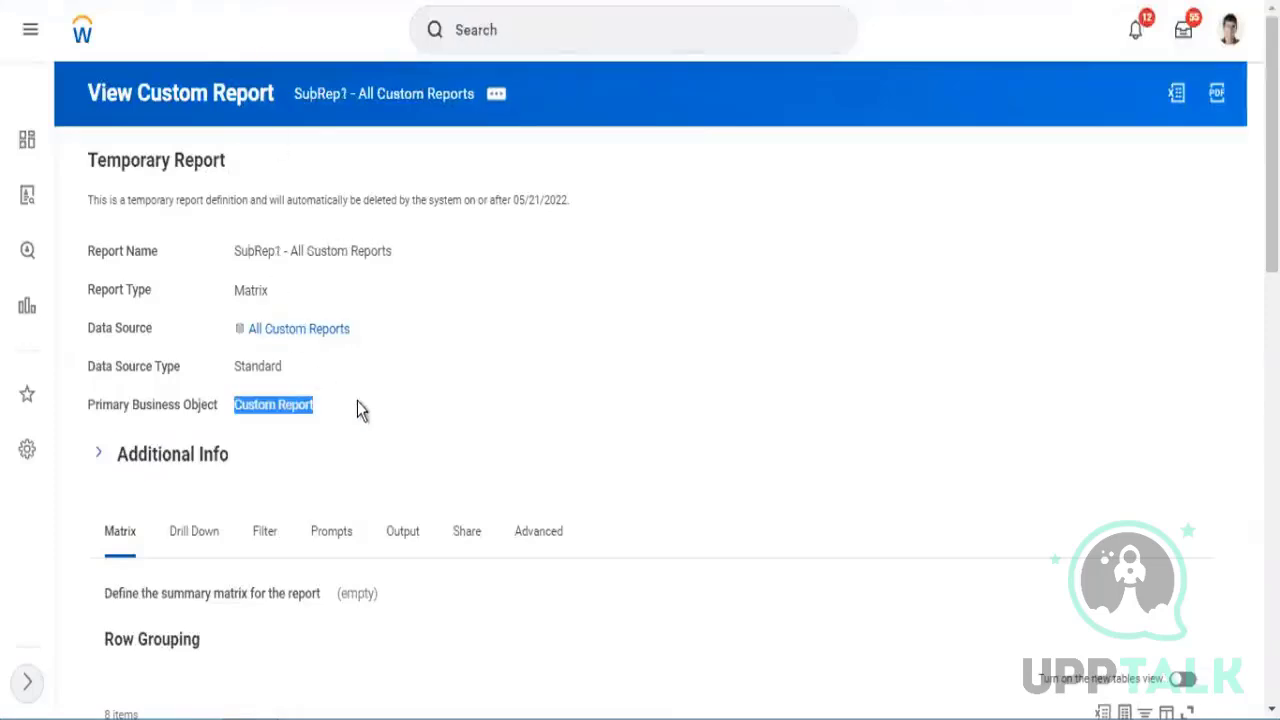
{"action": "left_click", "coordinate": [360, 410]}
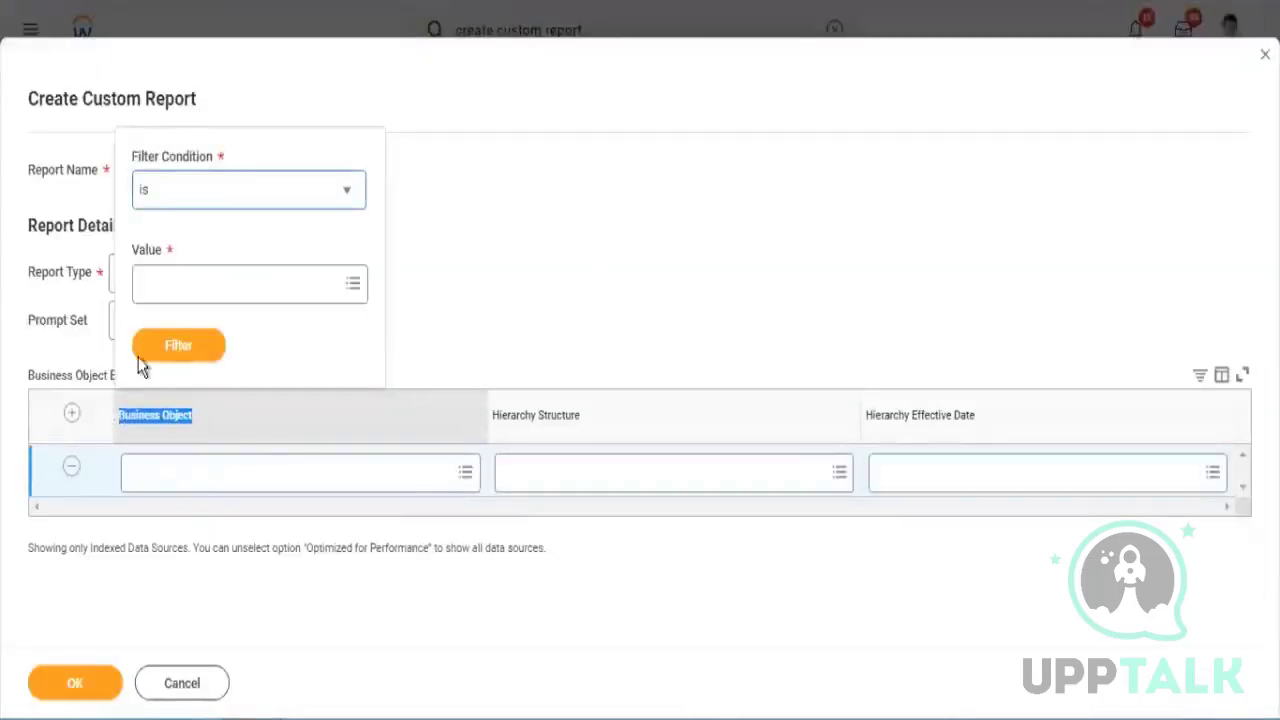
{"action": "left_click", "coordinate": [46, 370]}
{"action": "left_click_drag", "start_coordinate": [46, 370], "coordinate": [312, 378]}
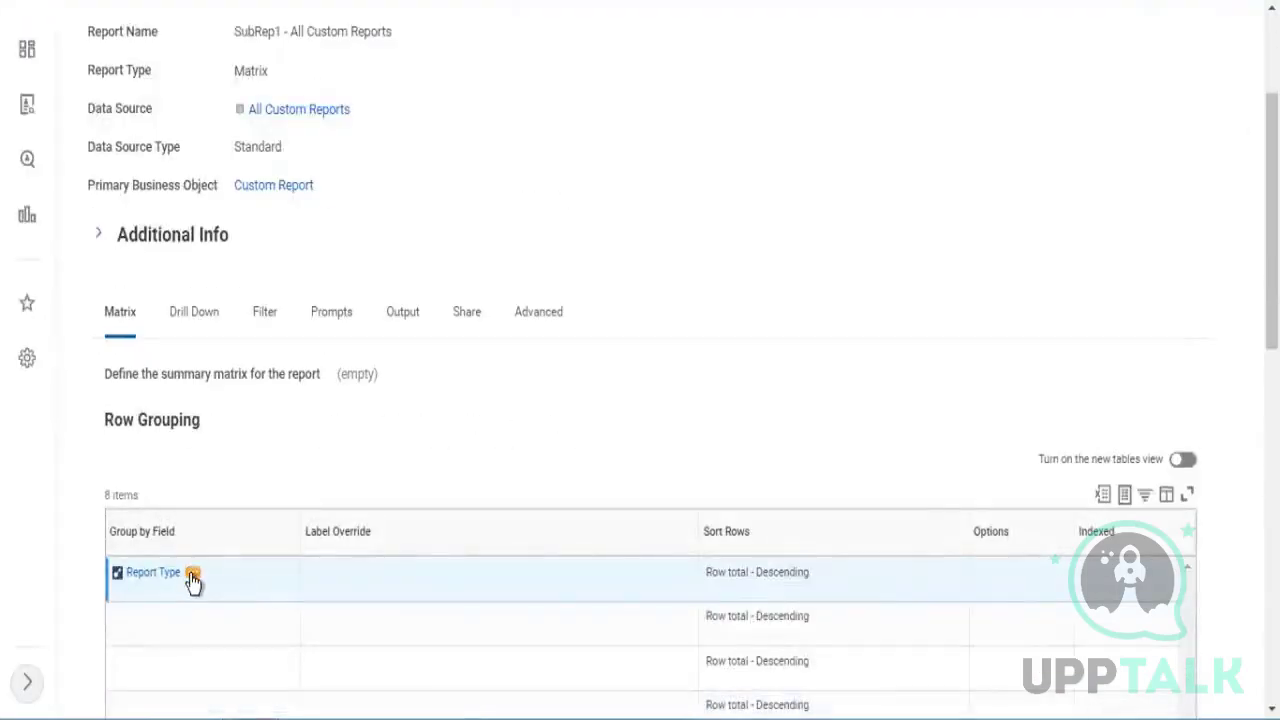
- Copy the Report Type grouping field name from SubRep1, set Report Type as the composite's business object, and create the report
{"action": "right_click", "coordinate": [192, 572]}
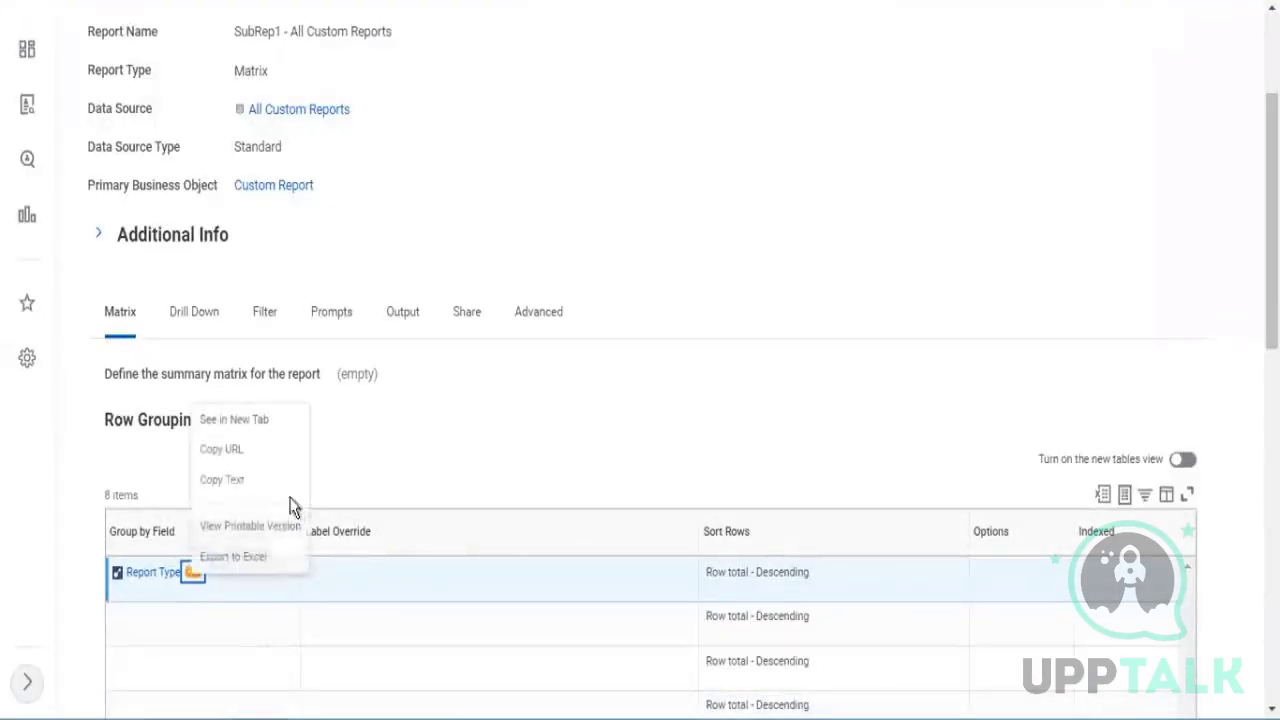
{"action": "left_click", "coordinate": [223, 481]}
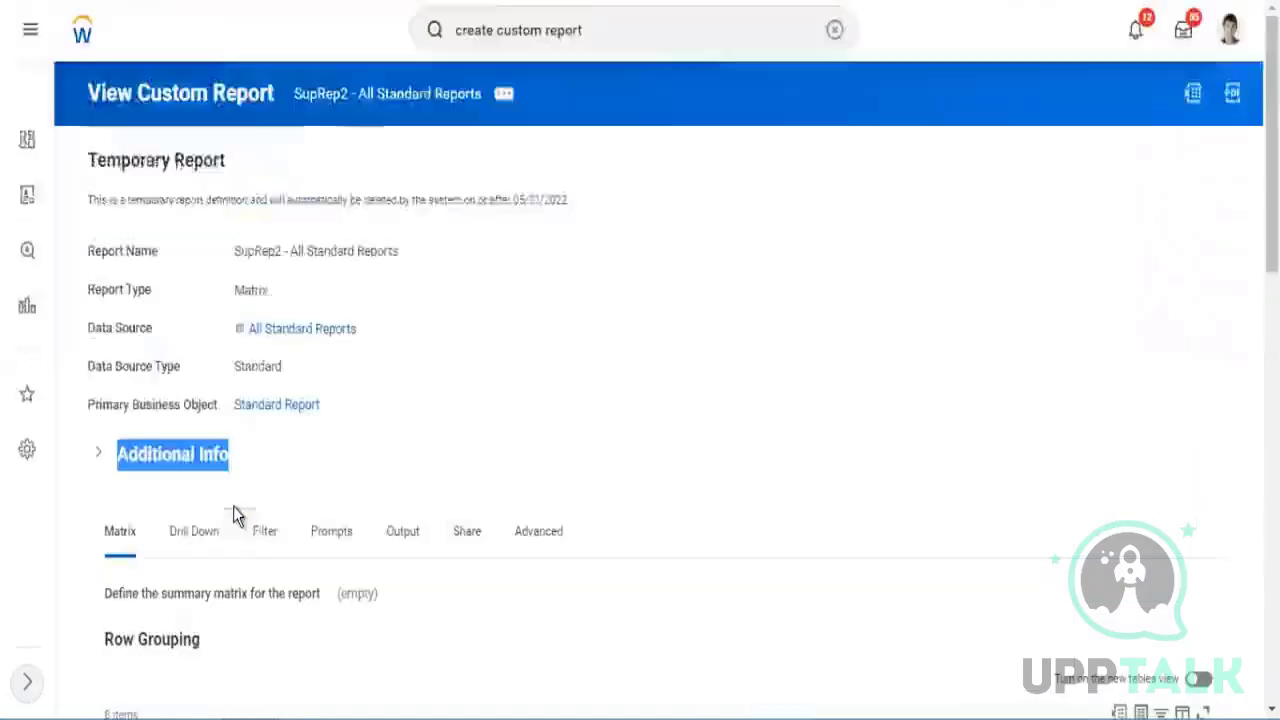
{"action": "scroll", "coordinate": [234, 540], "scroll_direction": "down", "scroll_amount": 3}
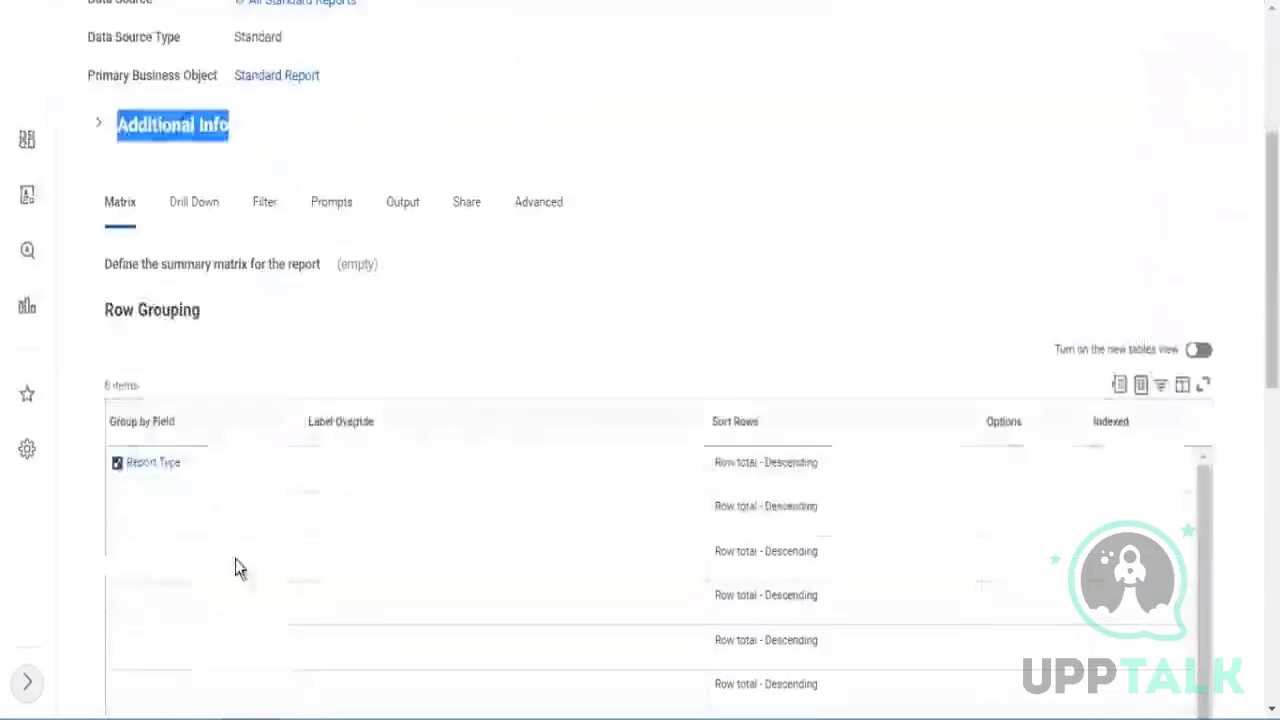
{"action": "left_click_drag", "start_coordinate": [220, 477], "coordinate": [127, 482]}
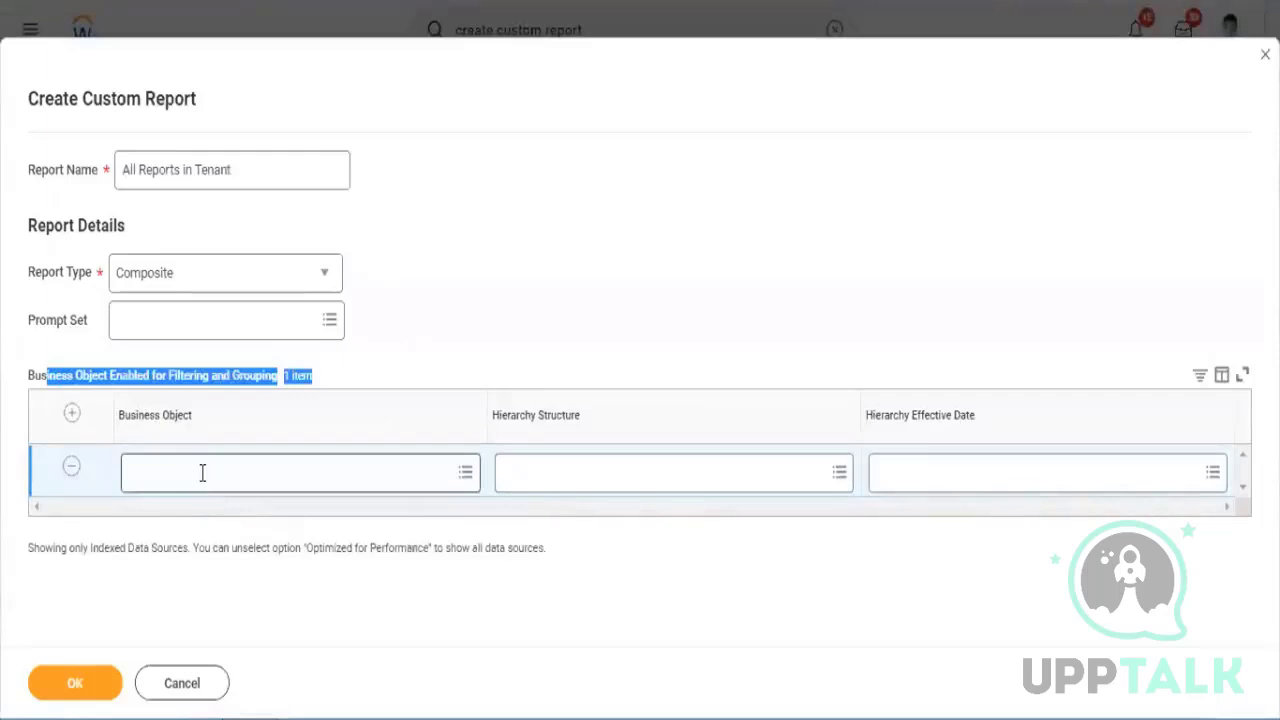
{"action": "left_click", "coordinate": [202, 473]}
{"action": "type", "text": "Report Type"}
{"action": "key", "text": "Return"}
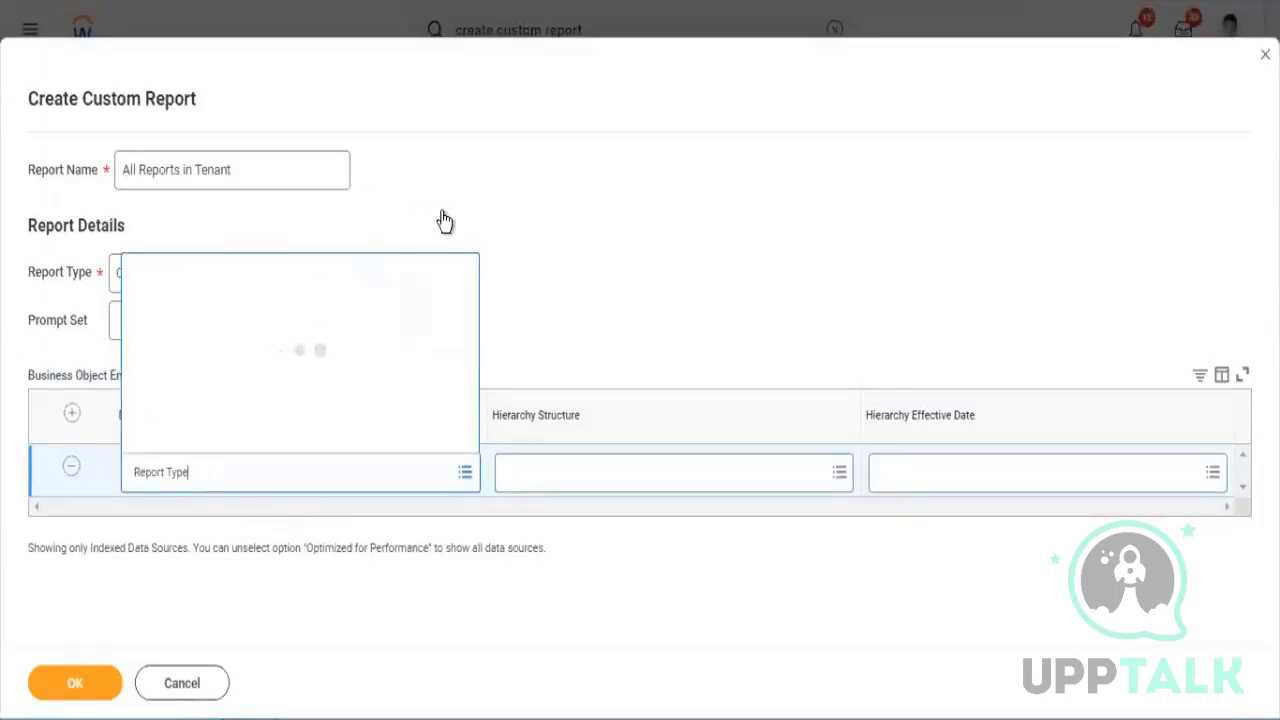
{"action": "left_click", "coordinate": [190, 246]}
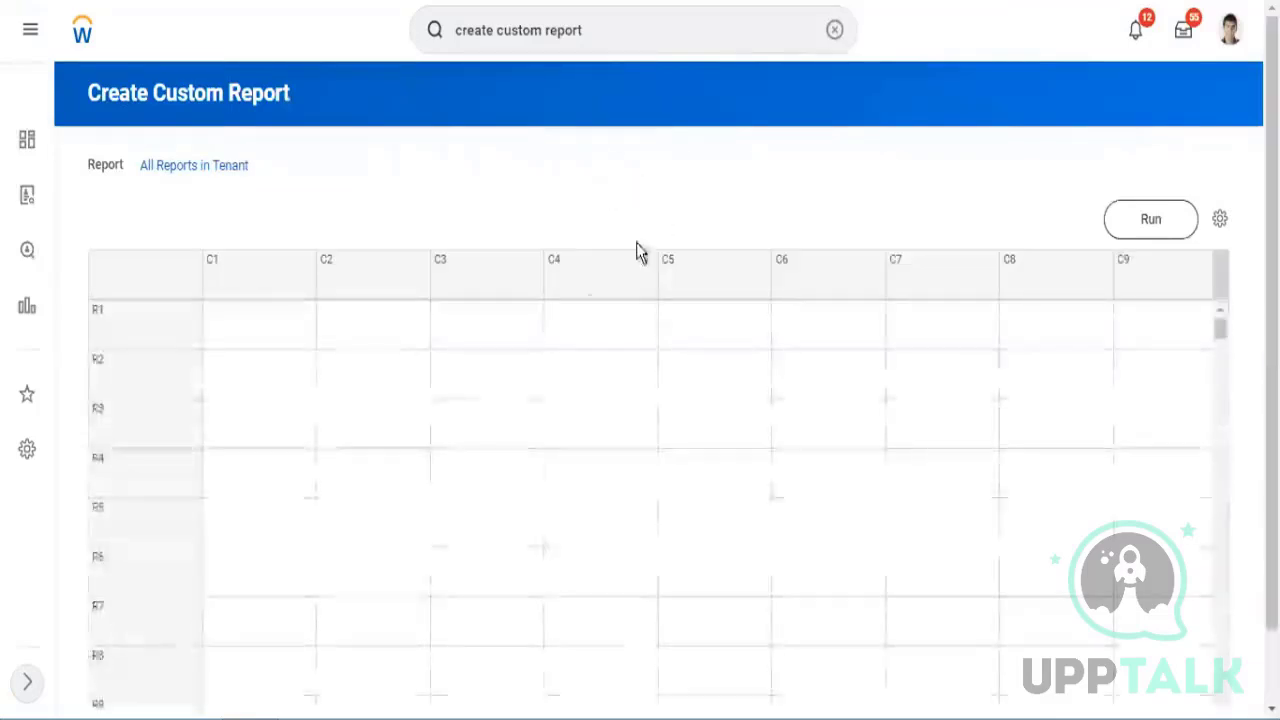
- Start defining column C1 as a control field, and review its business object and other settings
{"action": "scroll", "coordinate": [634, 251], "scroll_direction": "down", "scroll_amount": 1}
{"action": "scroll", "coordinate": [410, 200], "scroll_direction": "up", "scroll_amount": 1}
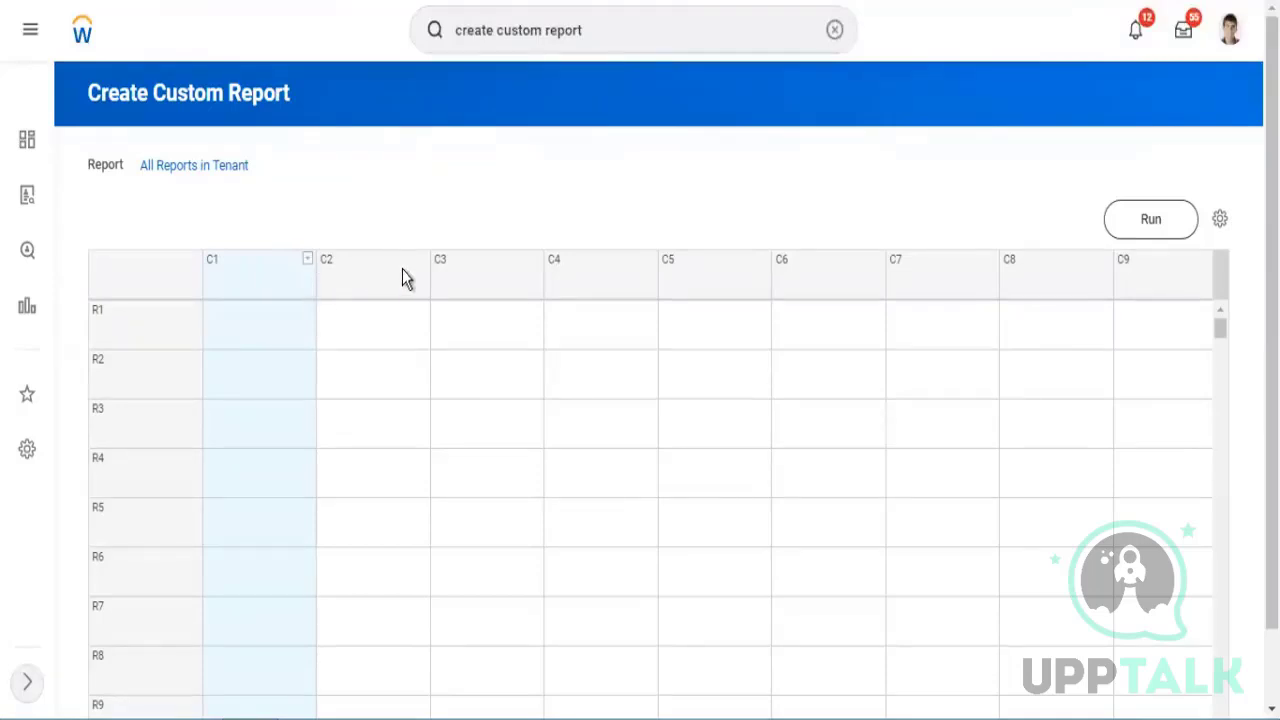
{"action": "left_click", "coordinate": [316, 268]}
{"action": "mouse_move", "coordinate": [377, 322]}
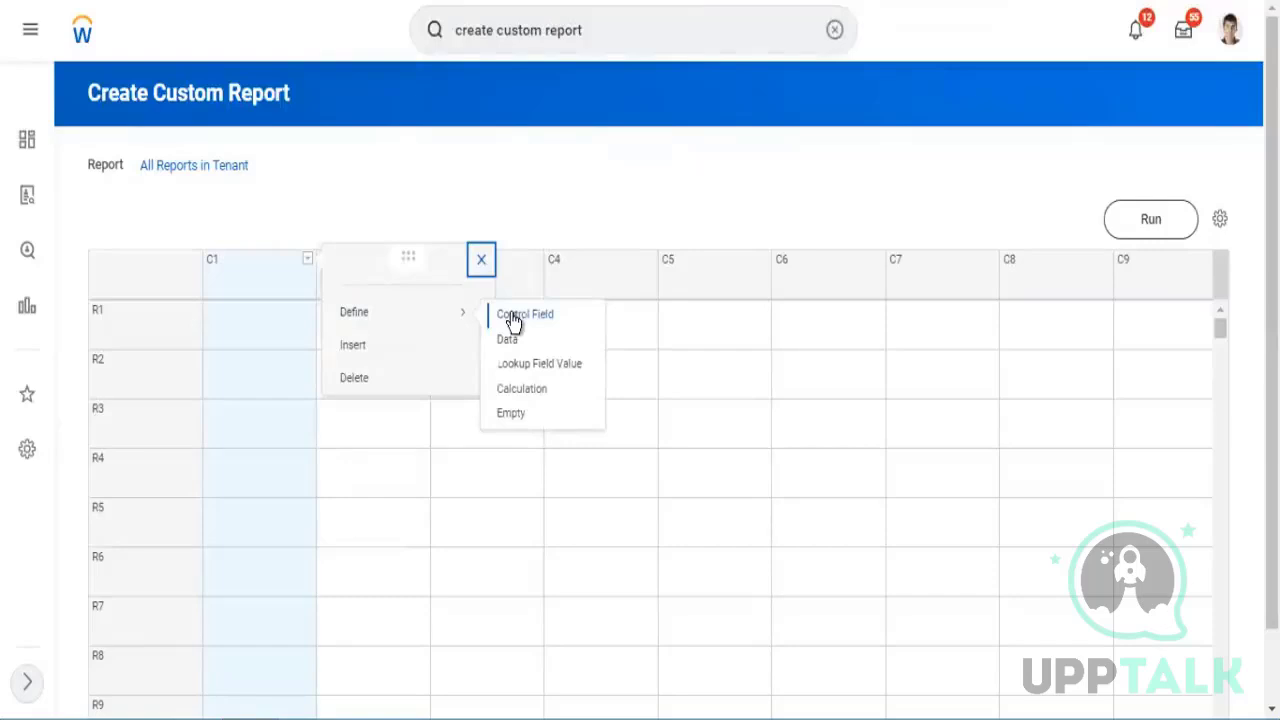
{"action": "left_click", "coordinate": [591, 120]}
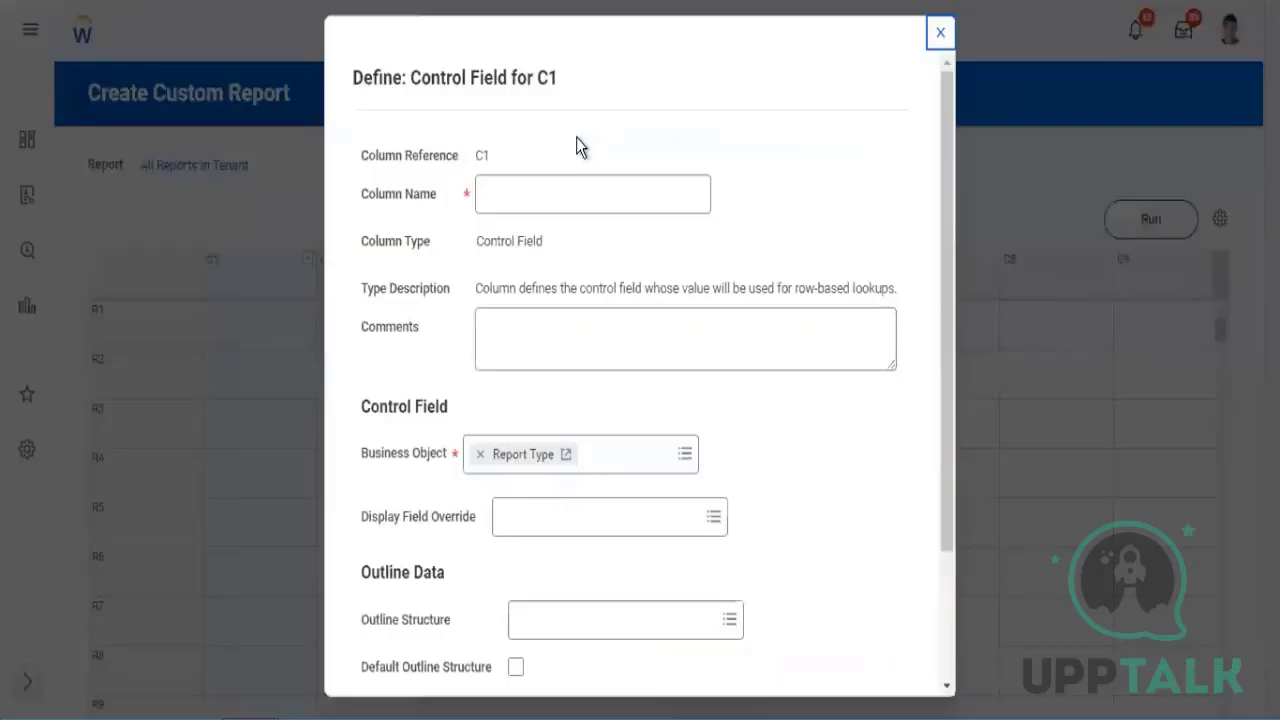
{"action": "scroll", "coordinate": [405, 370], "scroll_direction": "down", "scroll_amount": 1}
{"action": "left_click_drag", "start_coordinate": [374, 350], "coordinate": [443, 353]}
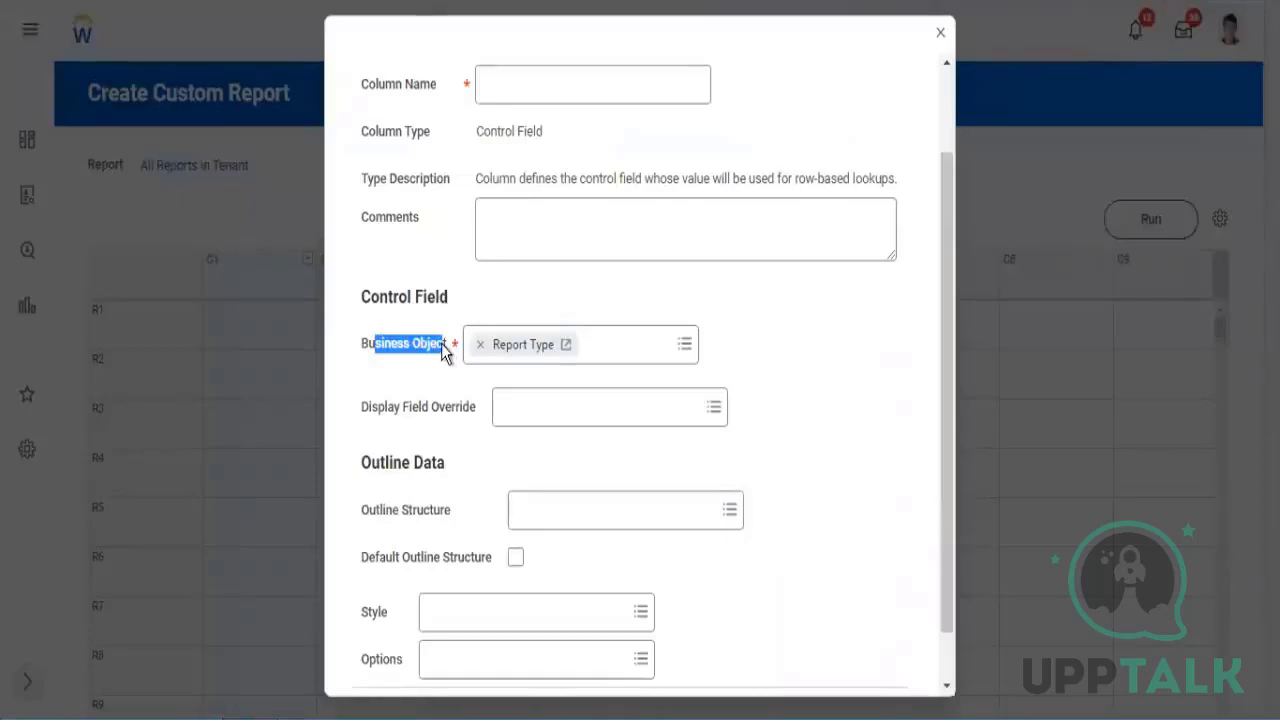
{"action": "scroll", "coordinate": [447, 300], "scroll_direction": "down", "scroll_amount": 1}
{"action": "scroll", "coordinate": [447, 300], "scroll_direction": "up", "scroll_amount": 3}
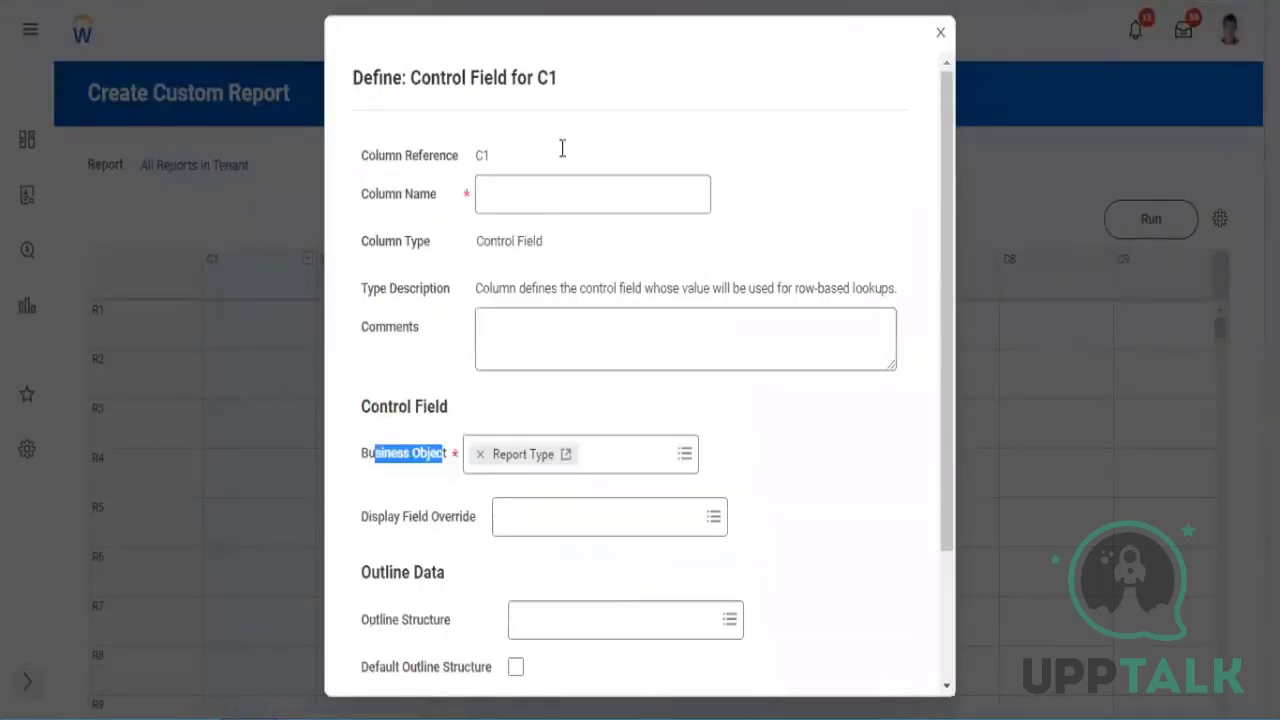
- Name the C1 control field column Report Types, review its style and outline settings, and save the column definition
{"action": "left_click", "coordinate": [521, 189]}
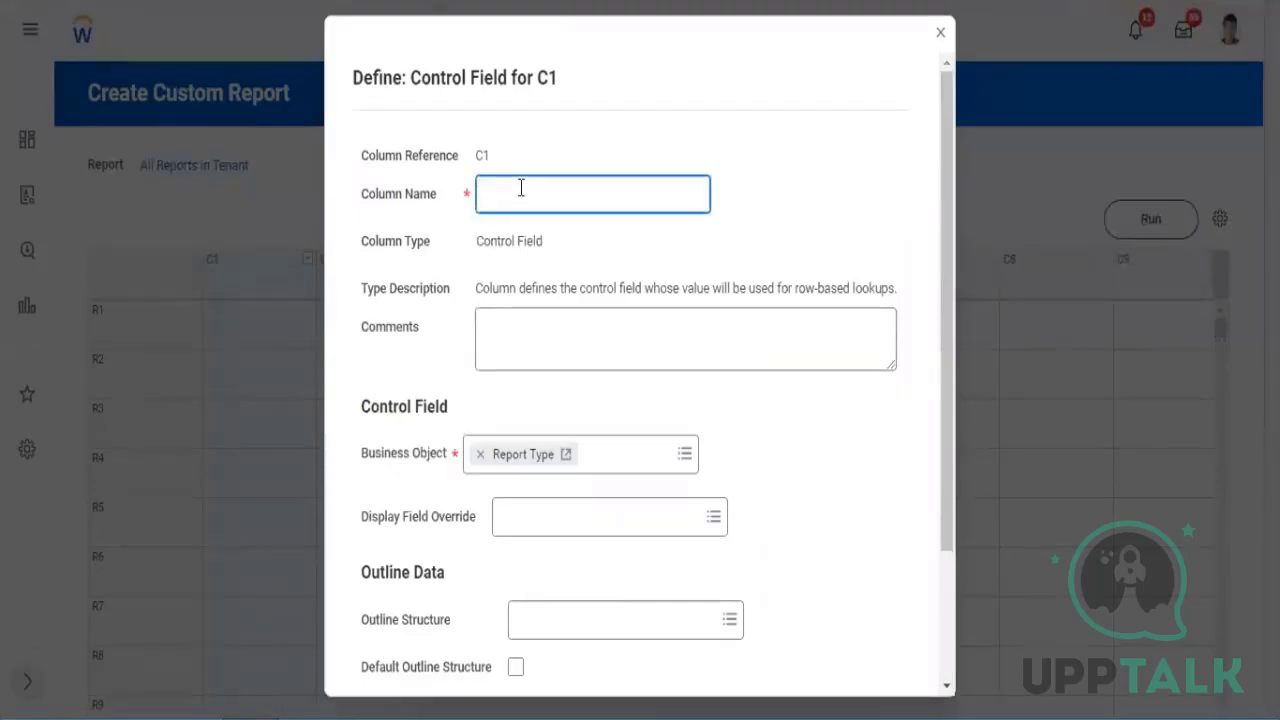
{"action": "type", "text": "Report Types"}
{"action": "mouse_move", "coordinate": [481, 194]}
{"action": "left_mouse_down"}
{"action": "mouse_move", "coordinate": [574, 191]}
{"action": "mouse_move", "coordinate": [489, 196]}
{"action": "left_mouse_up"}
{"action": "scroll", "coordinate": [637, 286], "scroll_direction": "down", "scroll_amount": 2}
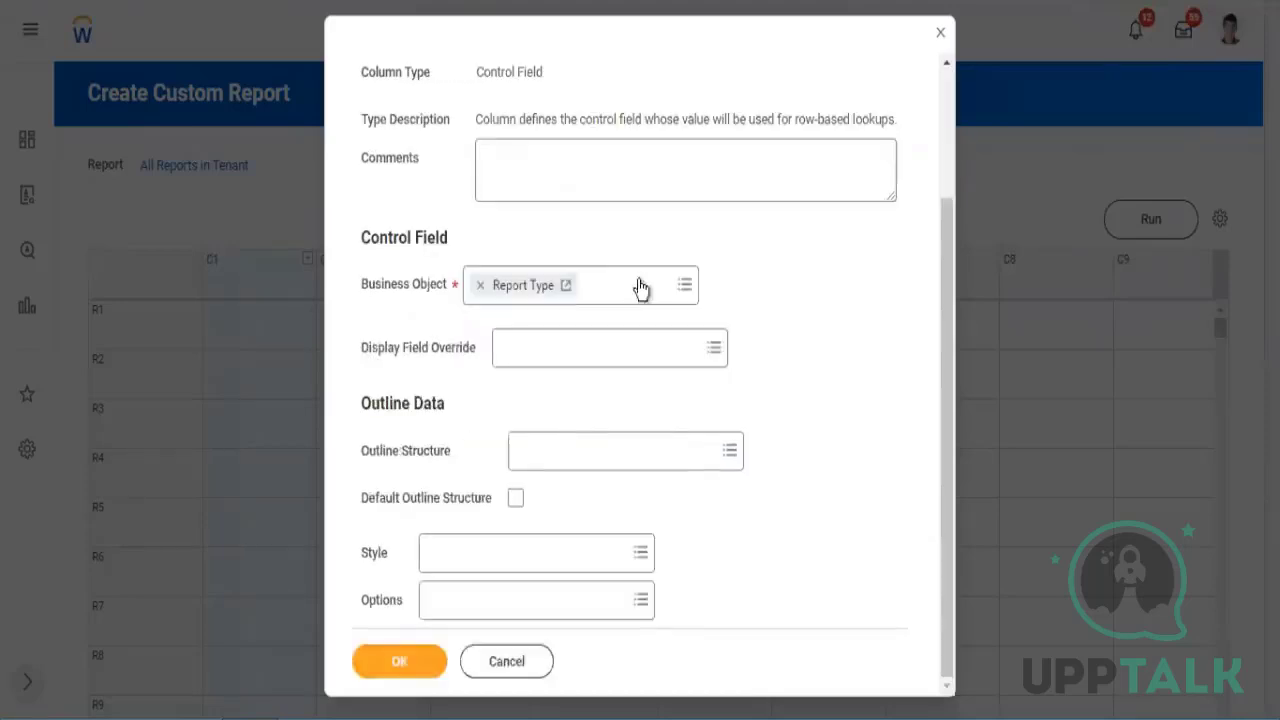
{"action": "double_click", "coordinate": [386, 568]}
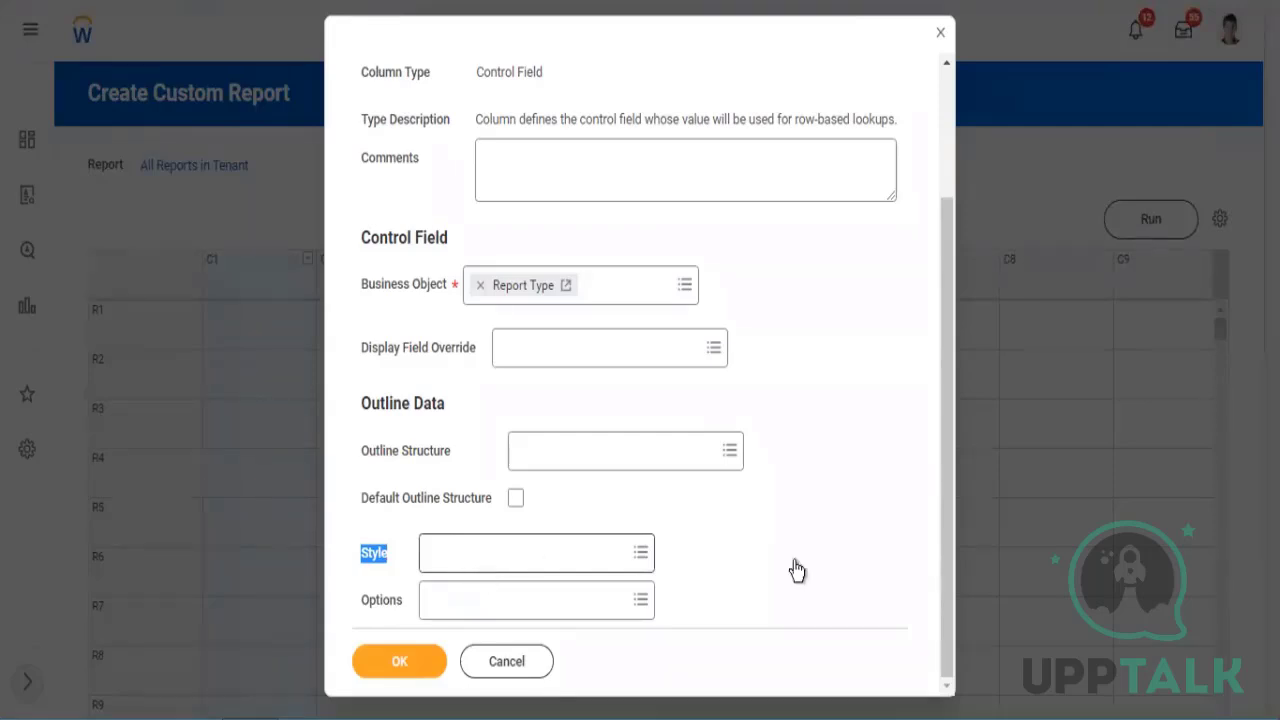
{"action": "double_click", "coordinate": [446, 532]}
{"action": "left_click_drag", "start_coordinate": [446, 531], "coordinate": [463, 513]}
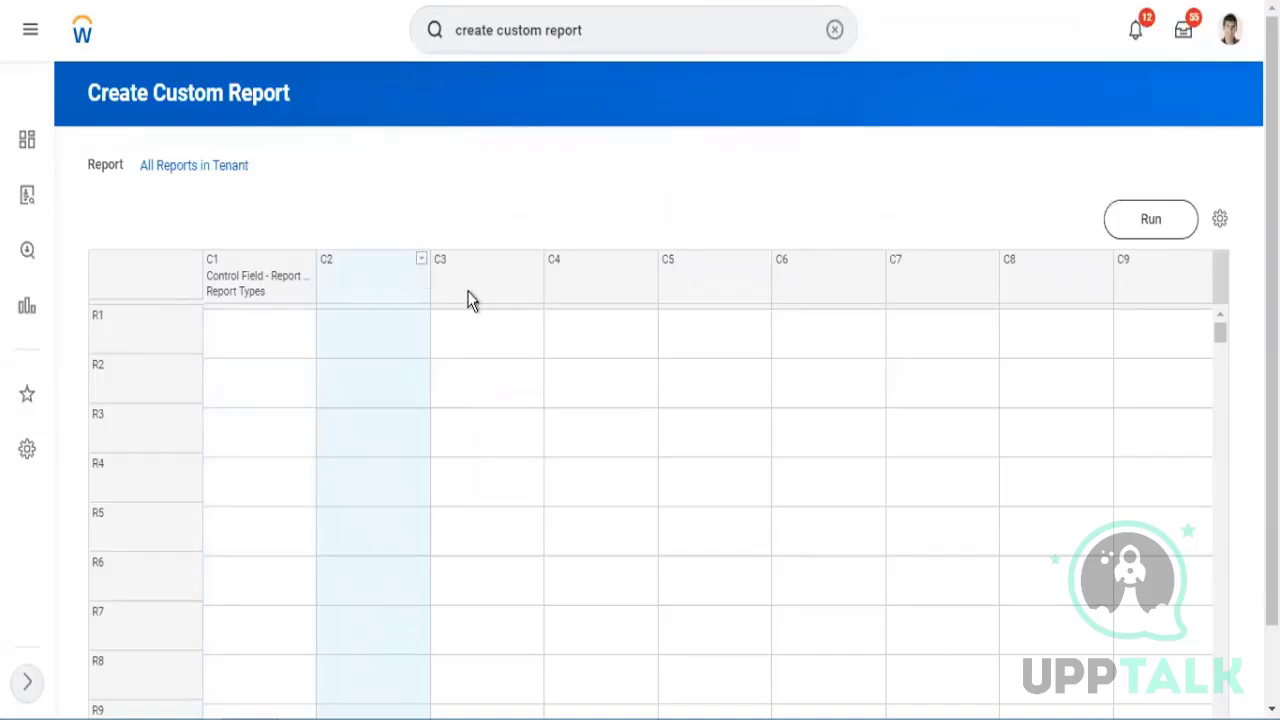
- Start defining column C2 as a data column, and open its sub report name for entry
{"action": "left_click", "coordinate": [468, 297]}
{"action": "mouse_move", "coordinate": [566, 315]}
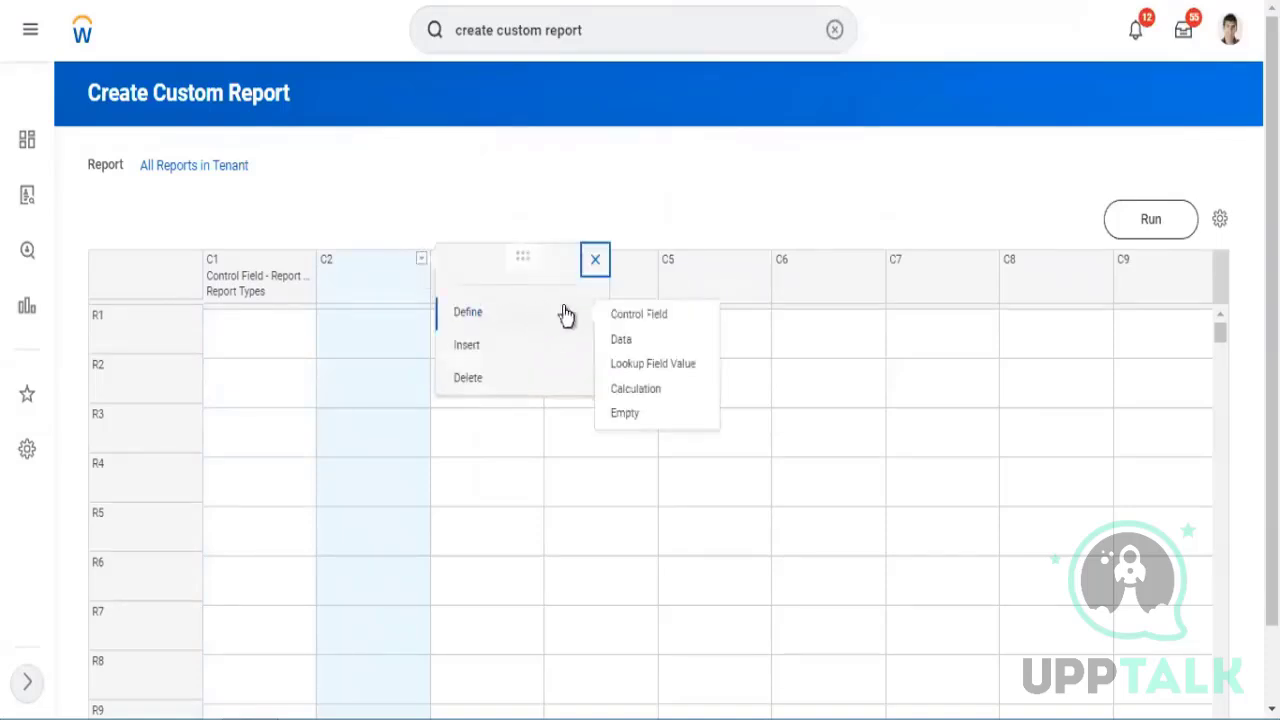
{"action": "left_click", "coordinate": [619, 345]}
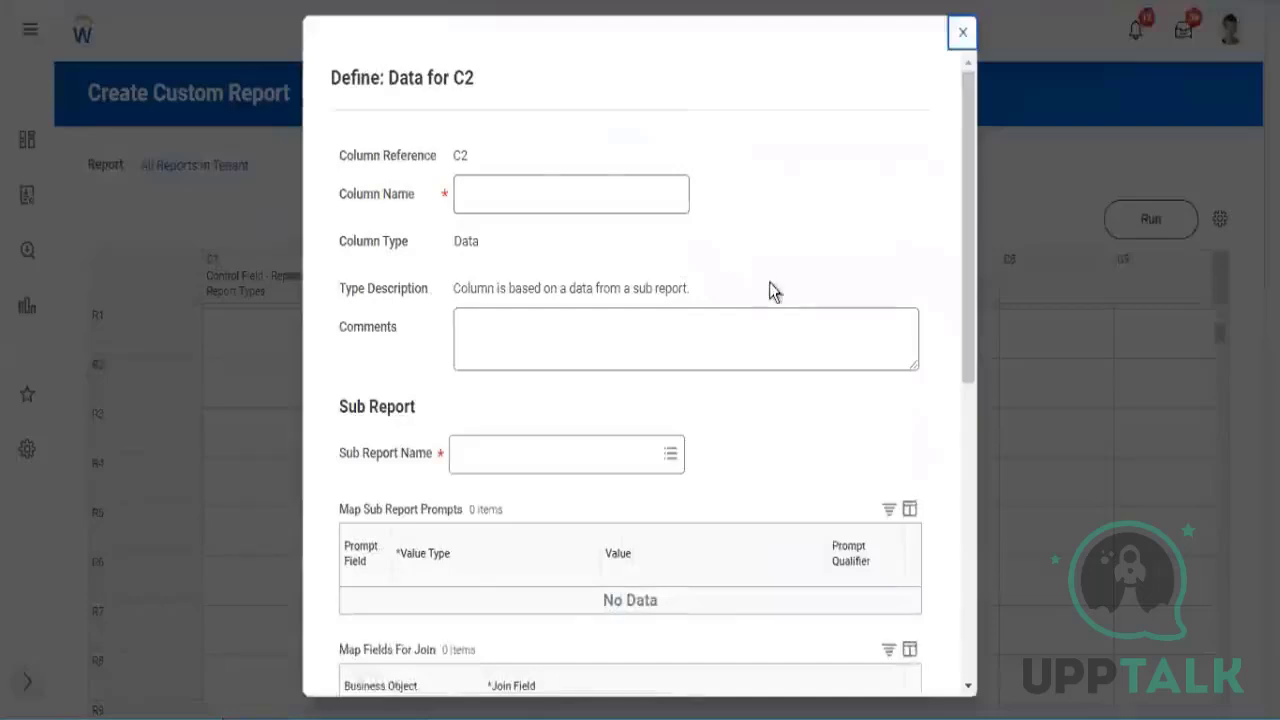
{"action": "scroll", "coordinate": [474, 252], "scroll_direction": "down", "scroll_amount": 1}
{"action": "left_click_drag", "start_coordinate": [344, 345], "coordinate": [425, 343]}
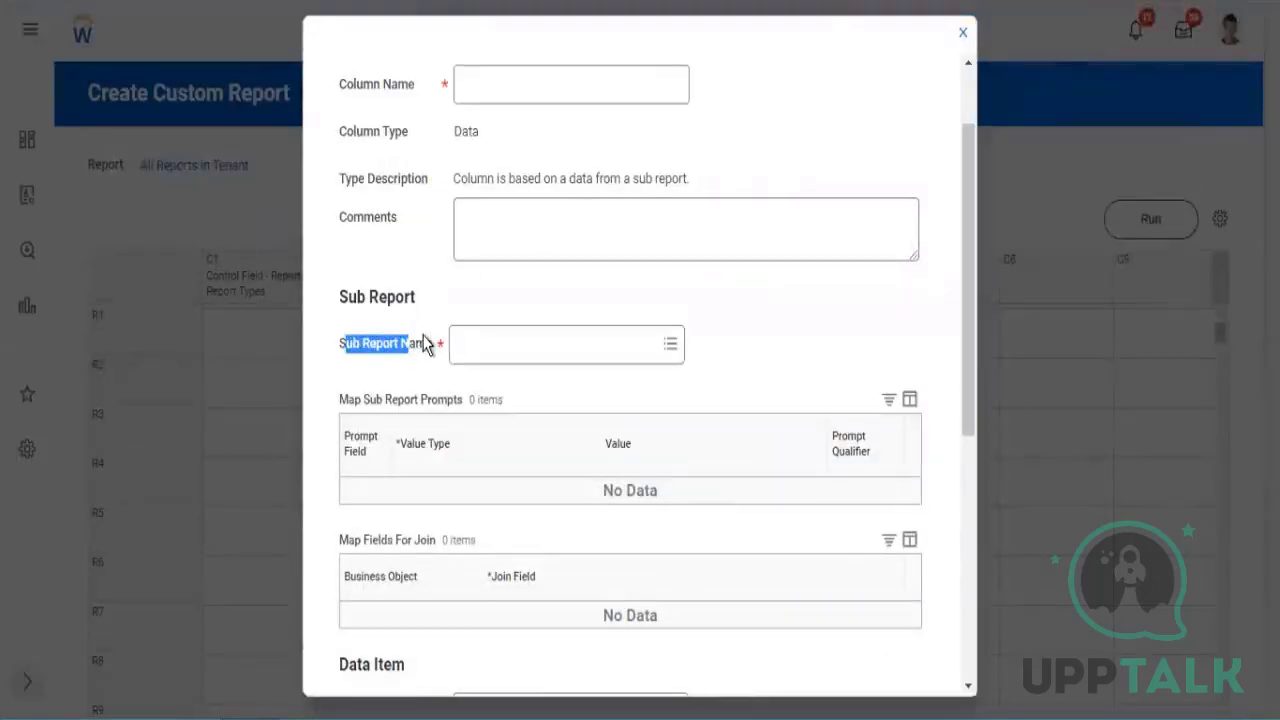
{"action": "left_click", "coordinate": [604, 347]}
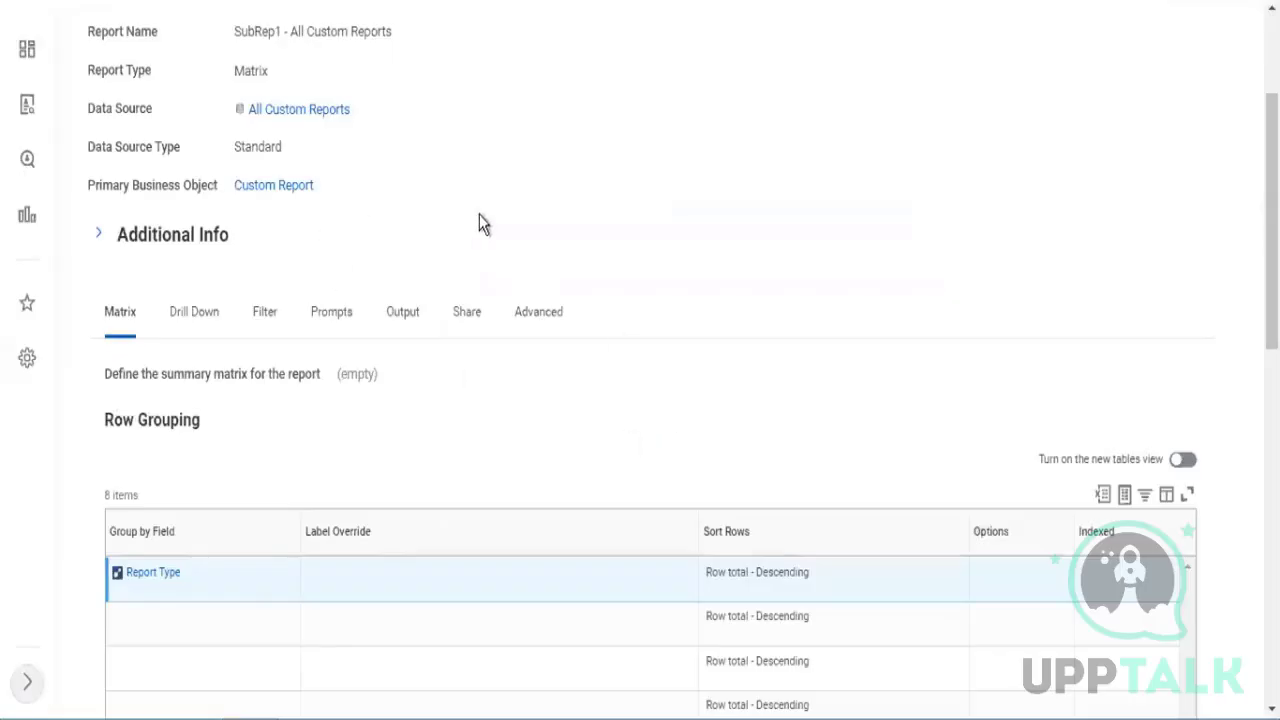
- Run the SubRep1 - All Custom Reports matrix report and examine its count per report type
{"action": "scroll", "coordinate": [485, 160], "scroll_direction": "up", "scroll_amount": 3}
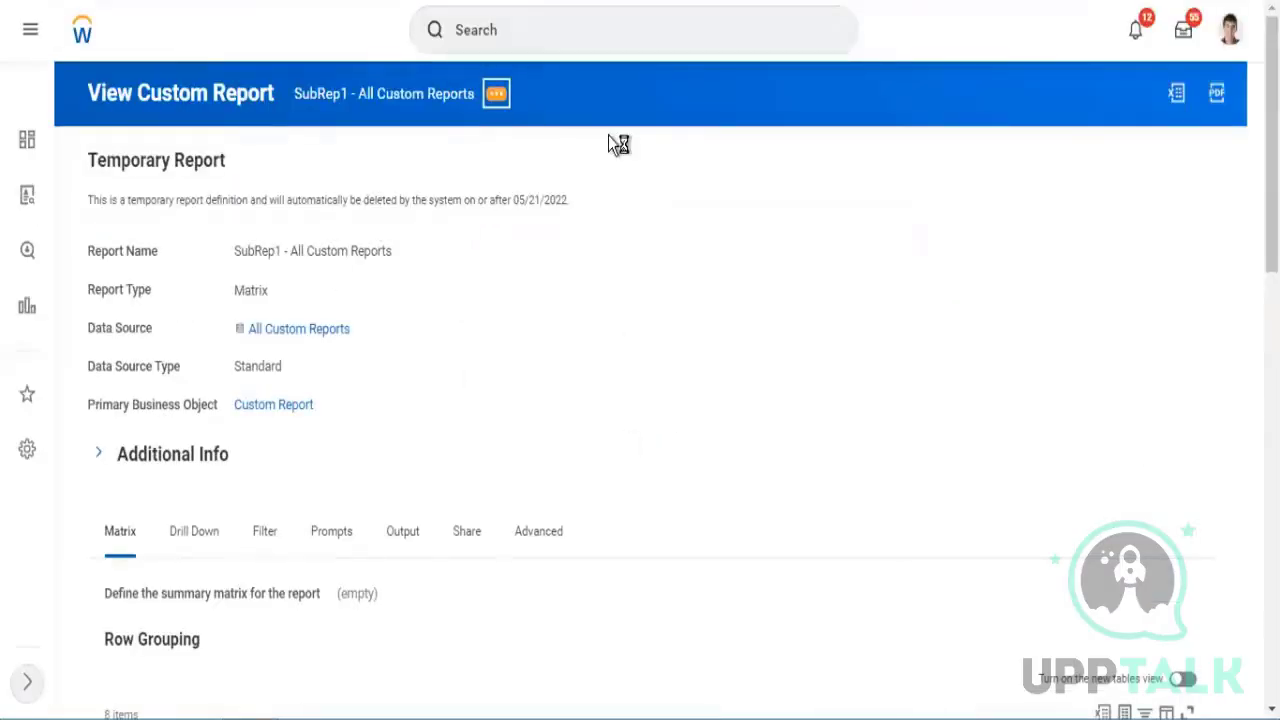
{"action": "mouse_move", "coordinate": [602, 152]}
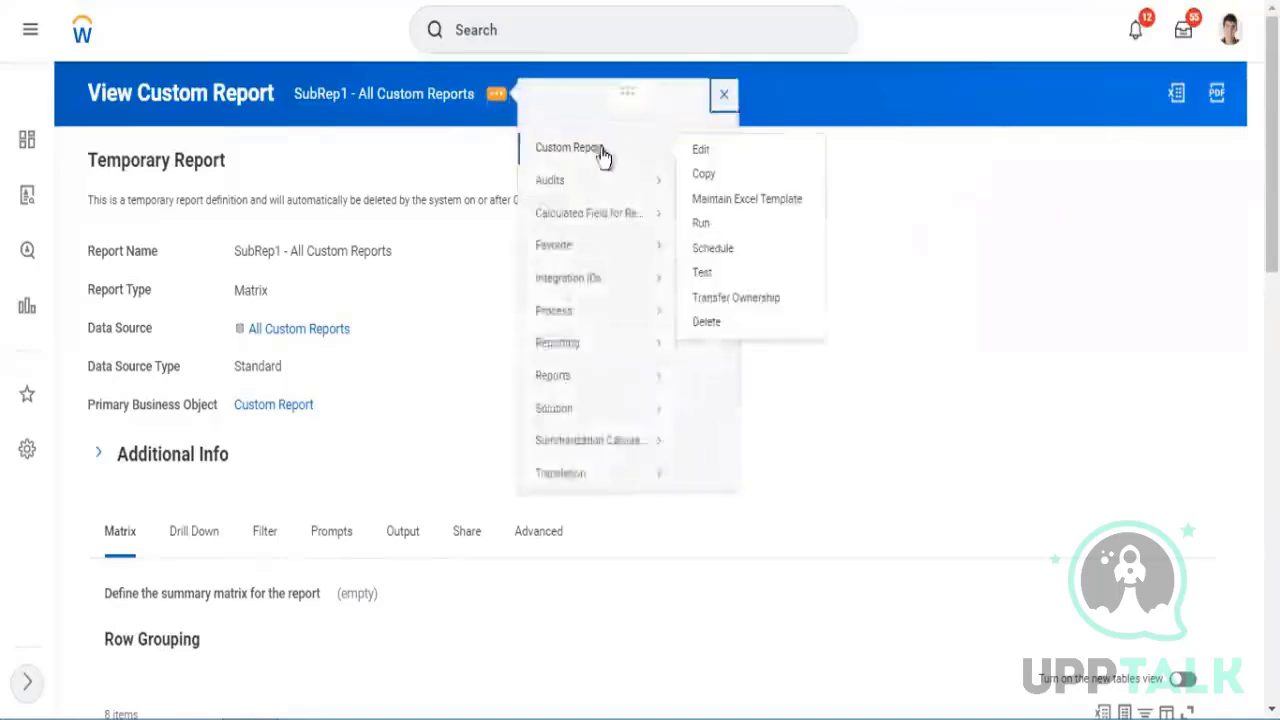
{"action": "left_click", "coordinate": [706, 226]}
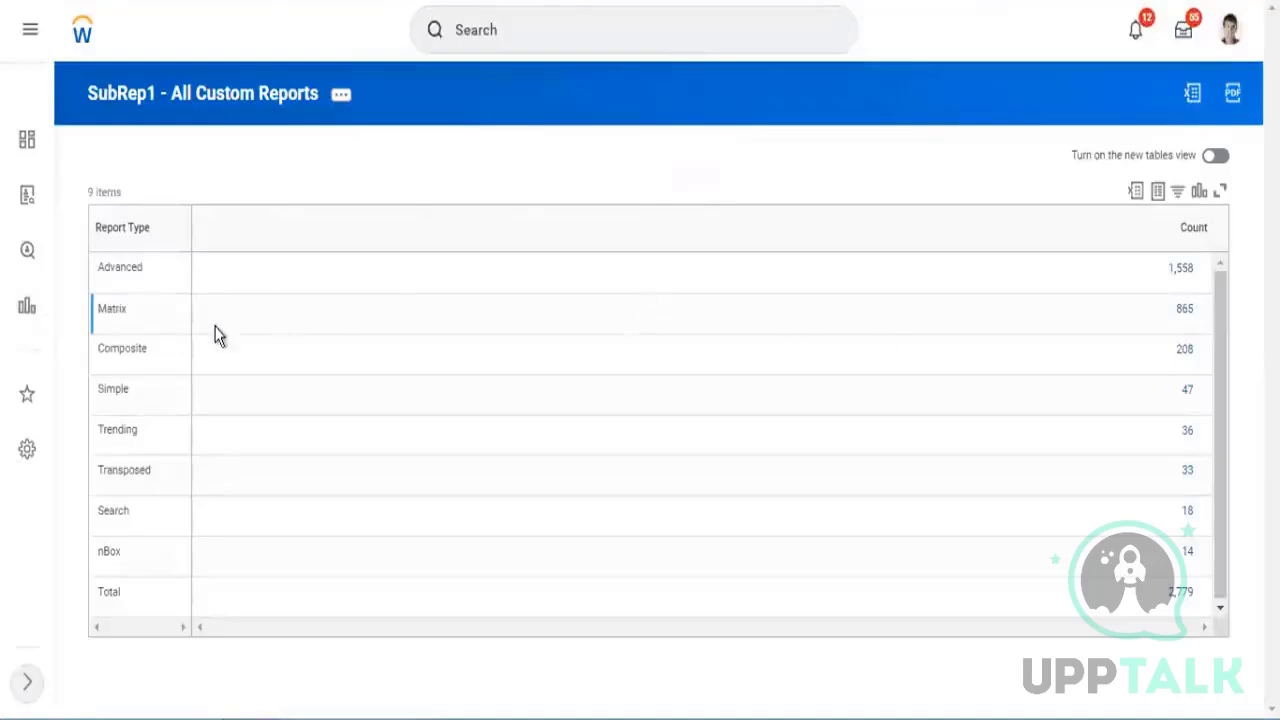
{"action": "left_click_drag", "start_coordinate": [1176, 312], "coordinate": [1244, 320]}
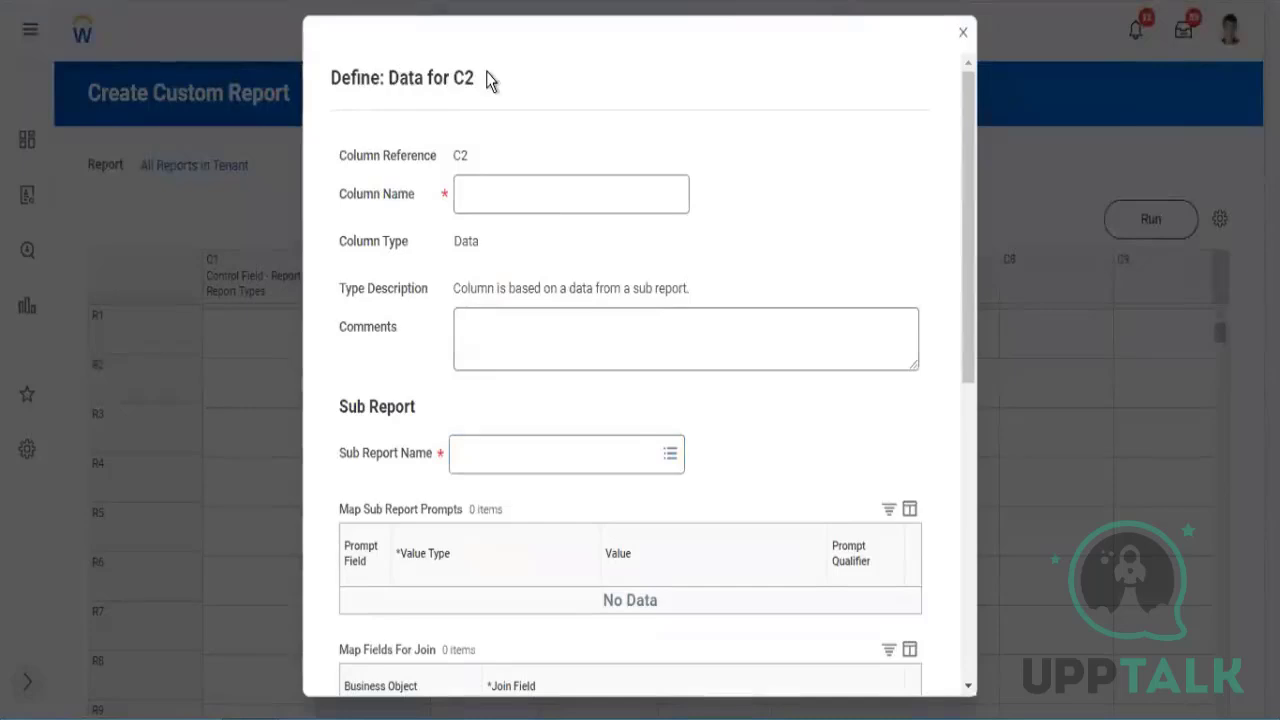
- Review the sub report settings of data column C2 and compare them with the SubRep1 - All Custom Reports definition
{"action": "left_click_drag", "start_coordinate": [399, 78], "coordinate": [488, 80]}
{"action": "scroll", "coordinate": [357, 366], "scroll_direction": "down", "scroll_amount": 2}
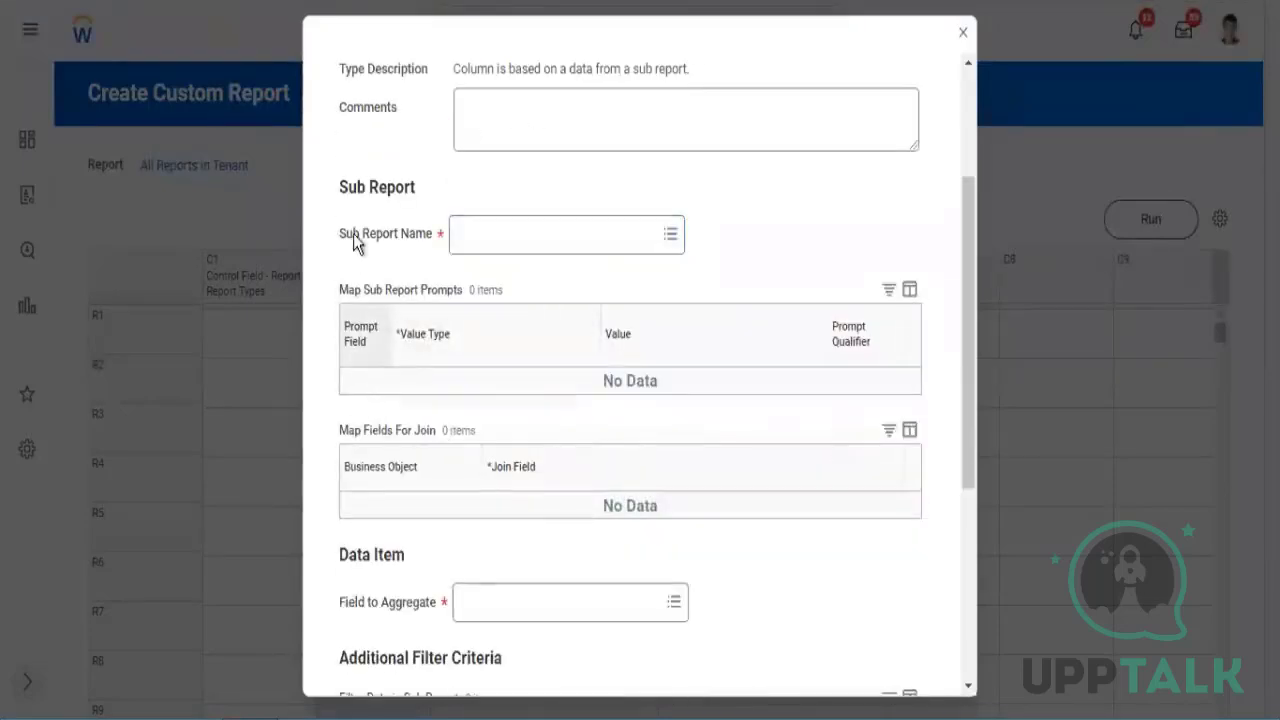
{"action": "left_click_drag", "start_coordinate": [357, 240], "coordinate": [486, 267]}
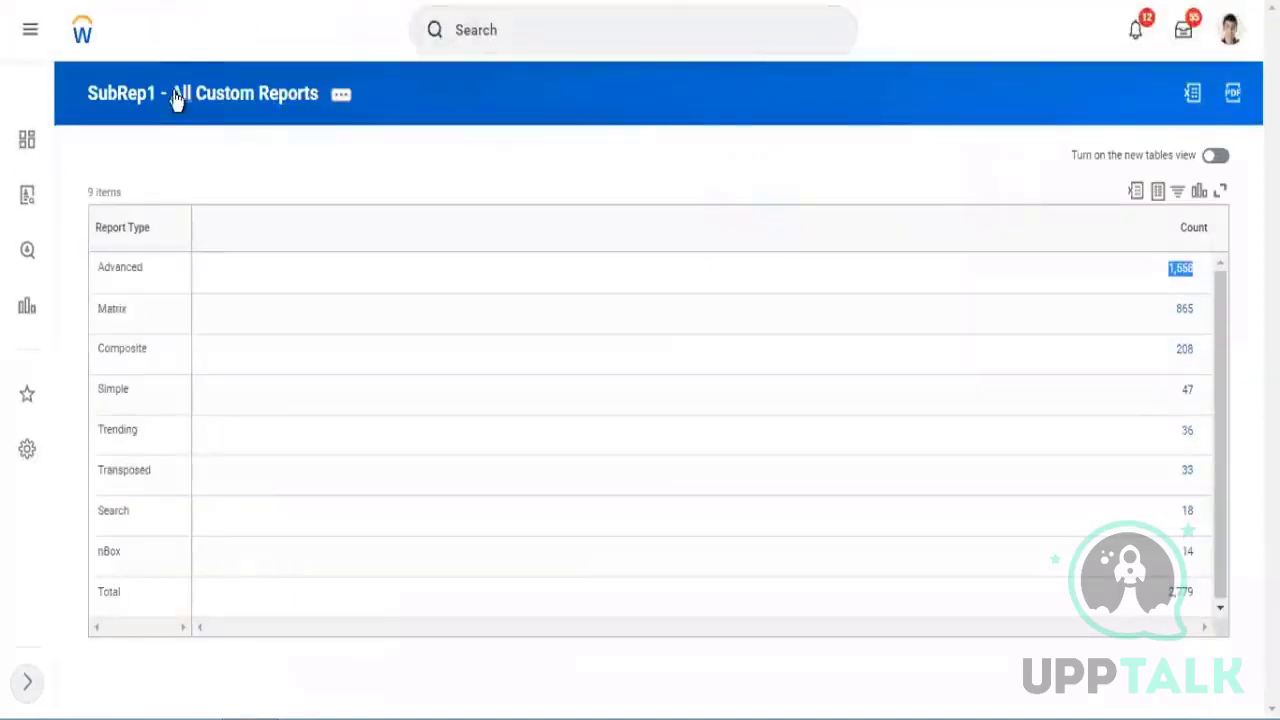
{"action": "left_click", "coordinate": [251, 96]}
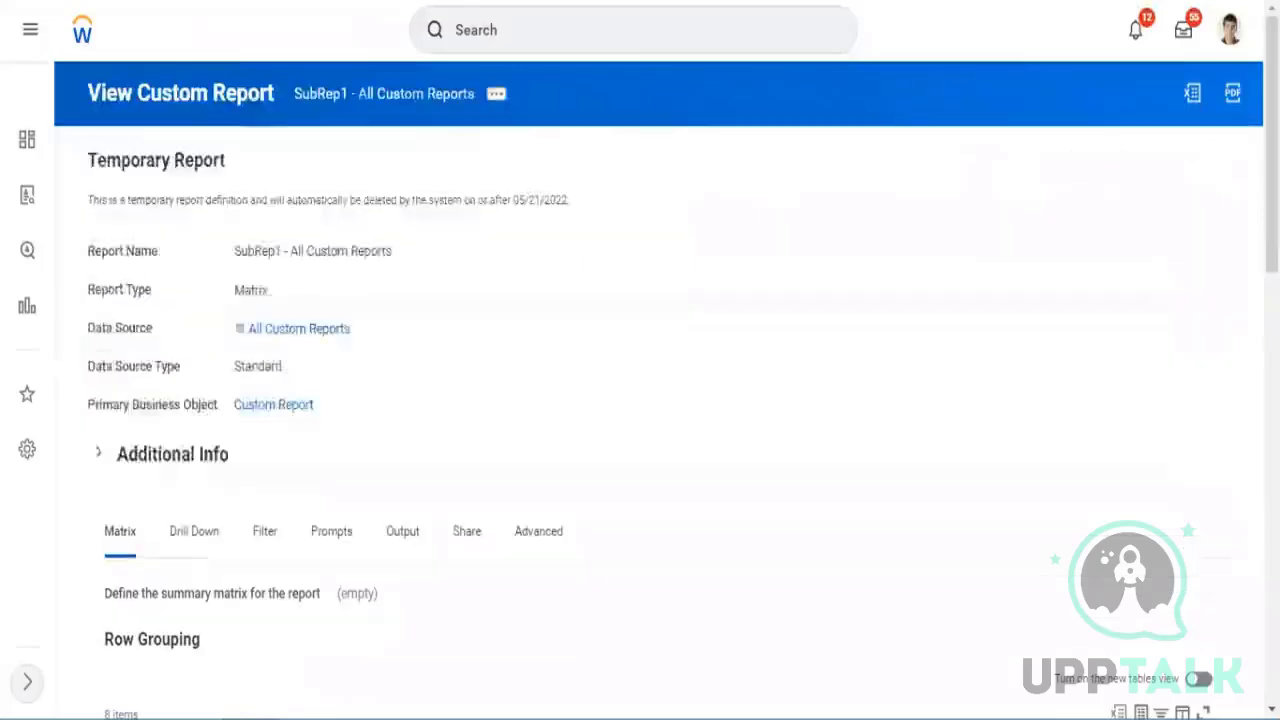
{"action": "scroll", "coordinate": [323, 430], "scroll_direction": "down", "scroll_amount": 2}
{"action": "scroll", "coordinate": [640, 400], "scroll_direction": "down", "scroll_amount": 4}
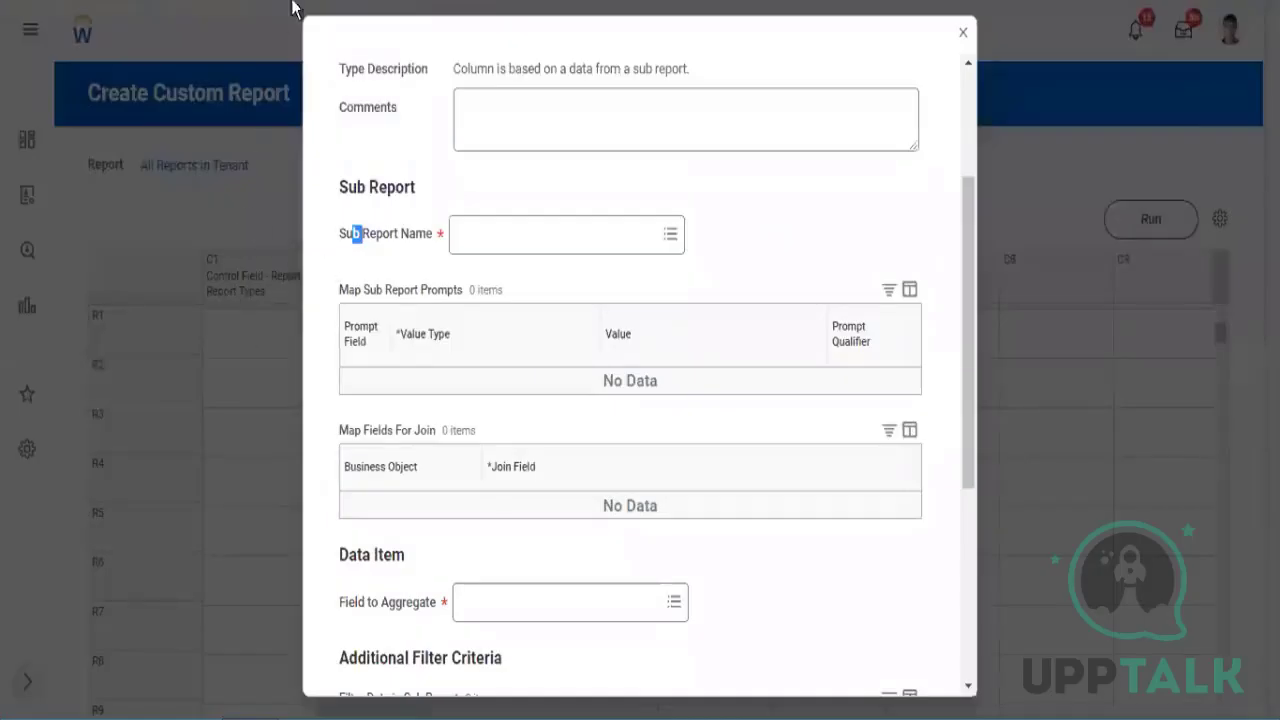
- Open the Find Custom Reports by Type definition from C2's sub report choices and examine its row grouping and primary business object
{"action": "left_click", "coordinate": [516, 237]}
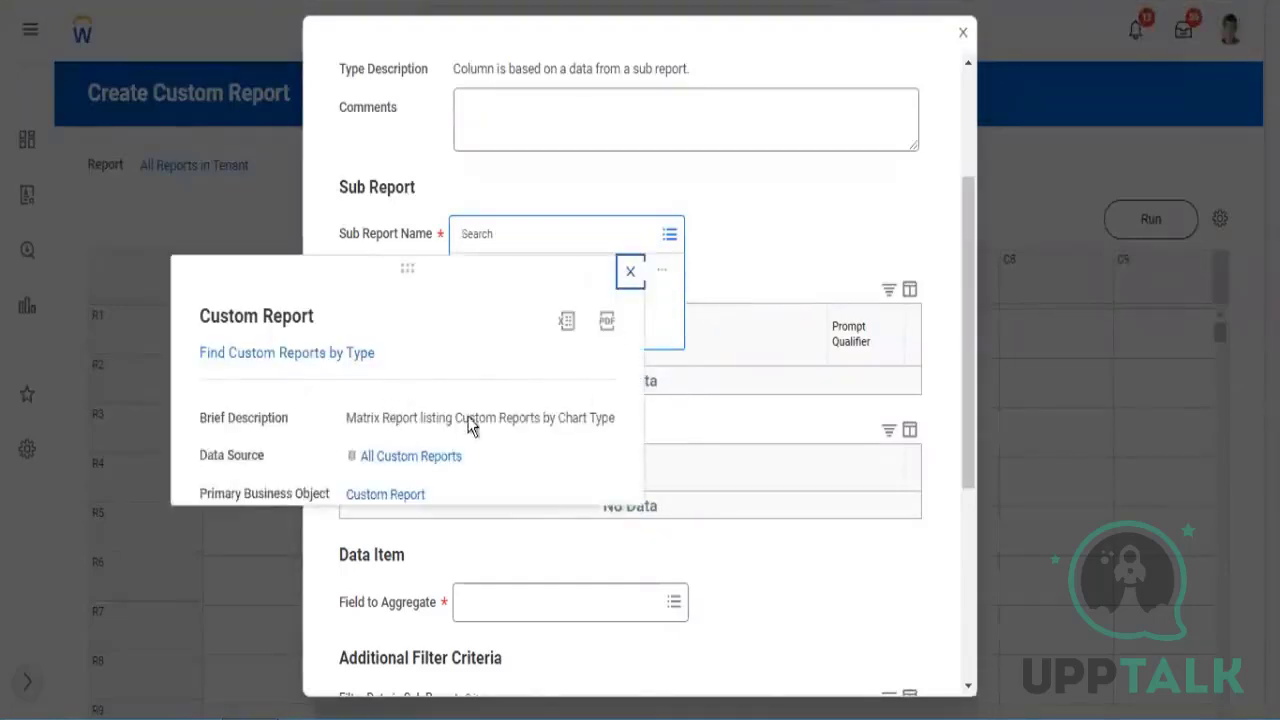
{"action": "left_click", "coordinate": [268, 358]}
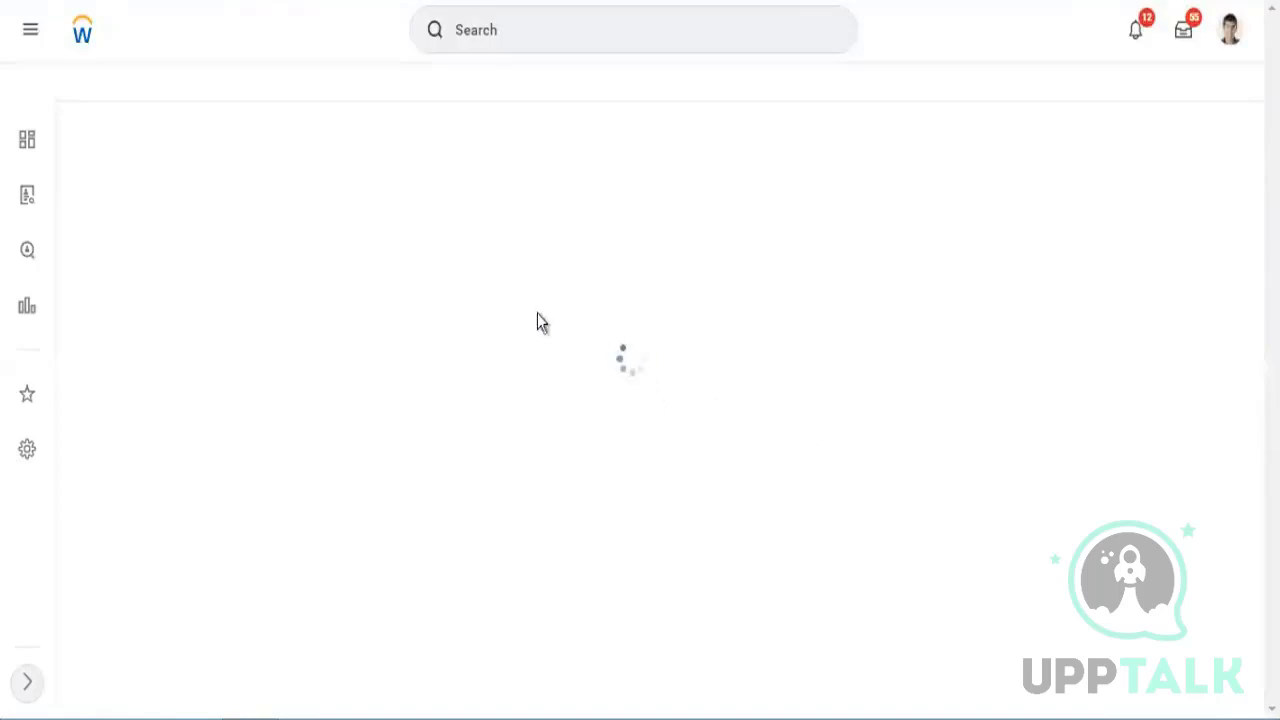
{"action": "scroll", "coordinate": [277, 432], "scroll_direction": "down", "scroll_amount": 2}
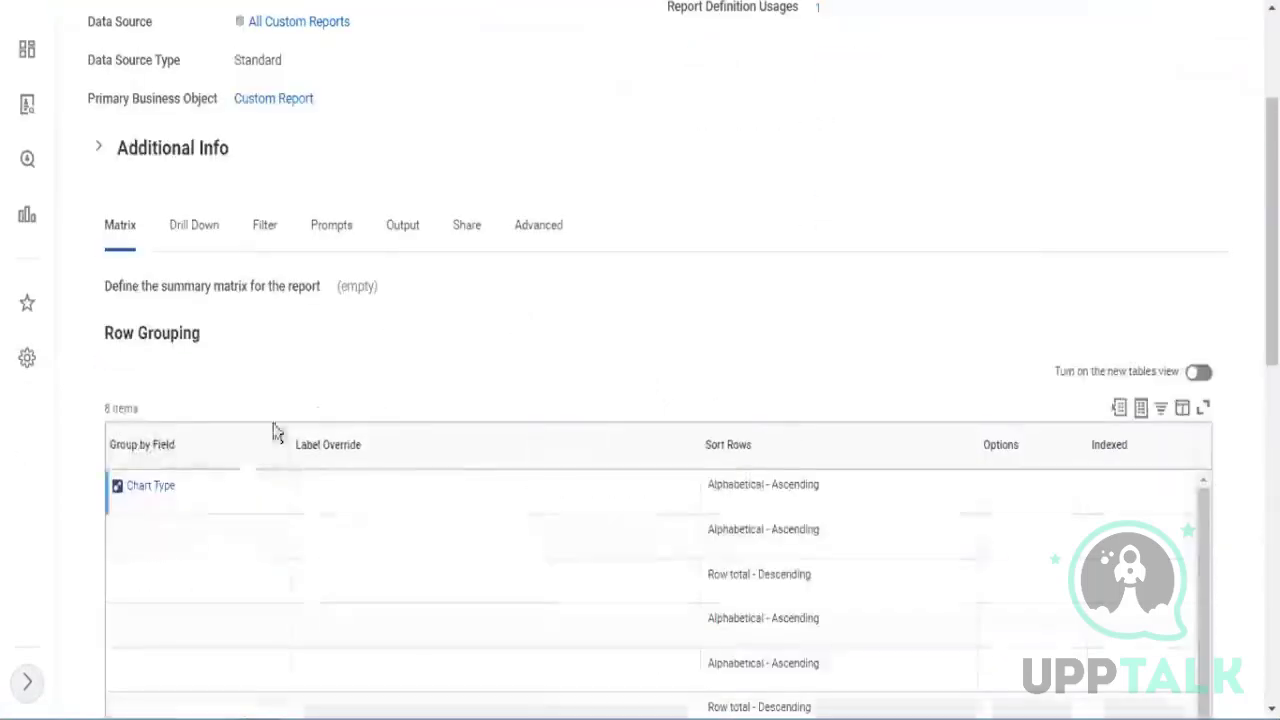
{"action": "left_click_drag", "start_coordinate": [211, 491], "coordinate": [100, 491]}
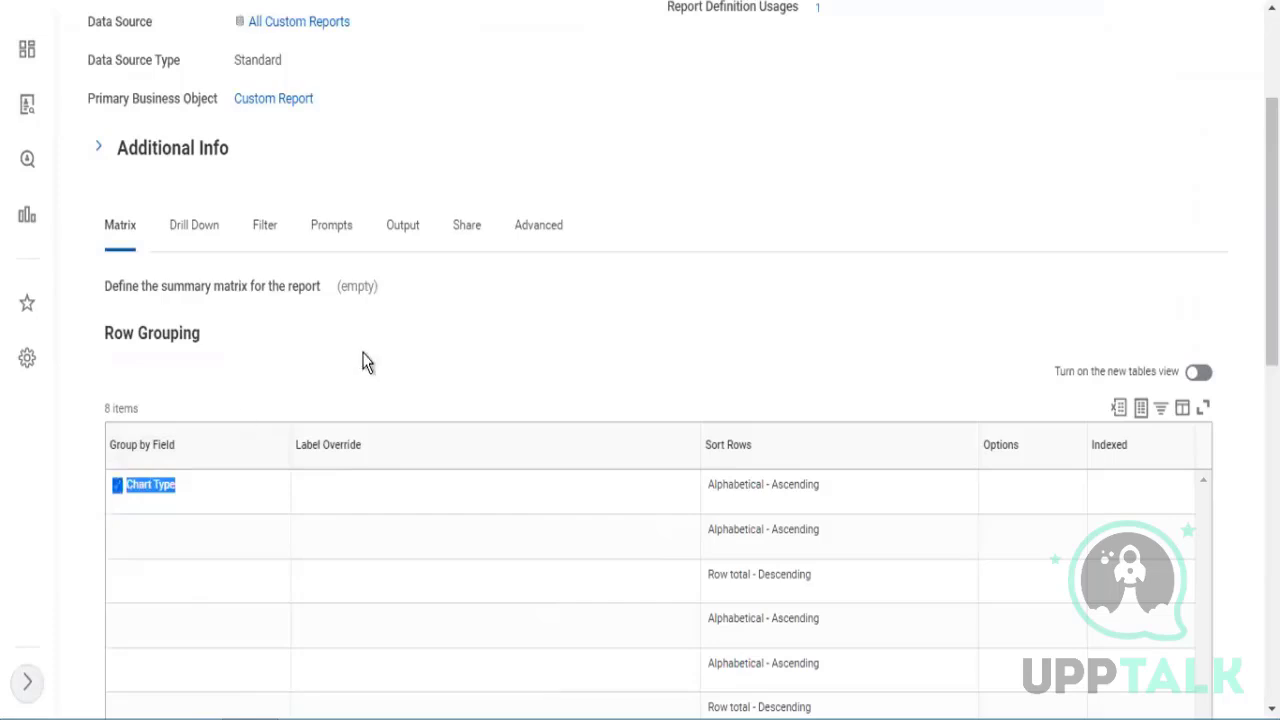
{"action": "scroll", "coordinate": [362, 362], "scroll_direction": "down", "scroll_amount": 2}
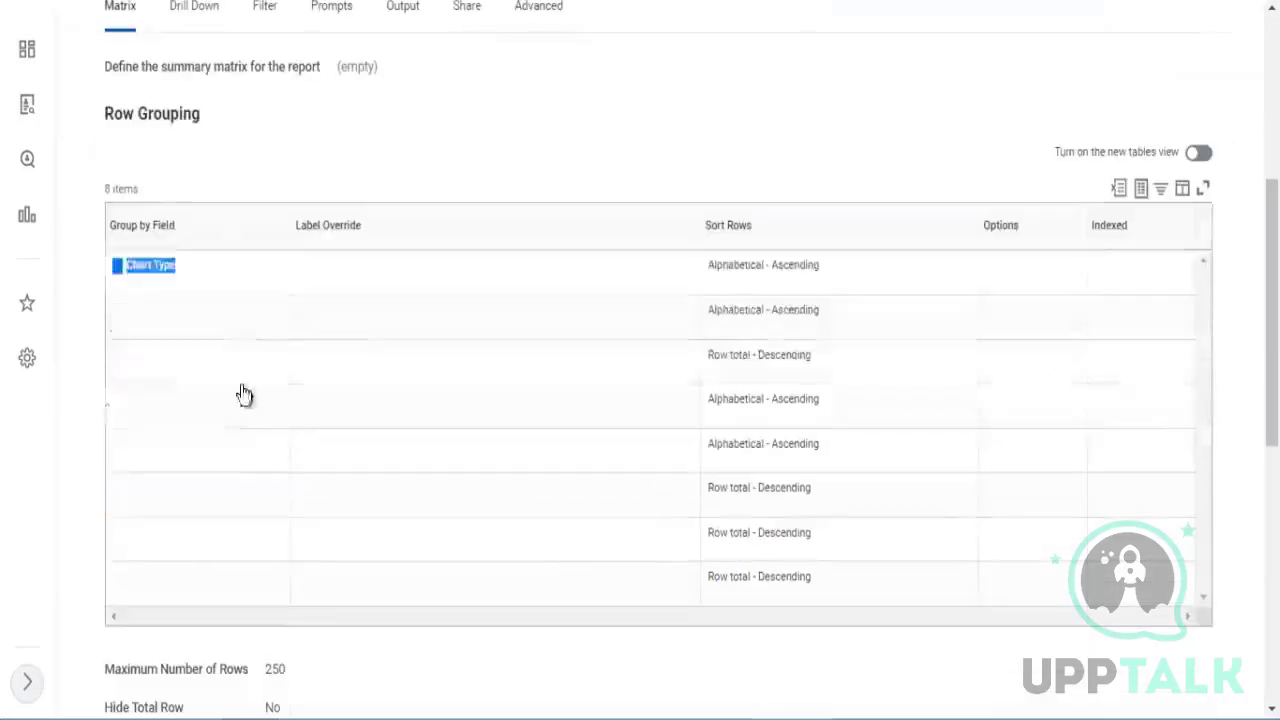
{"action": "left_click", "coordinate": [222, 265]}
{"action": "scroll", "coordinate": [300, 334], "scroll_direction": "up", "scroll_amount": 3}
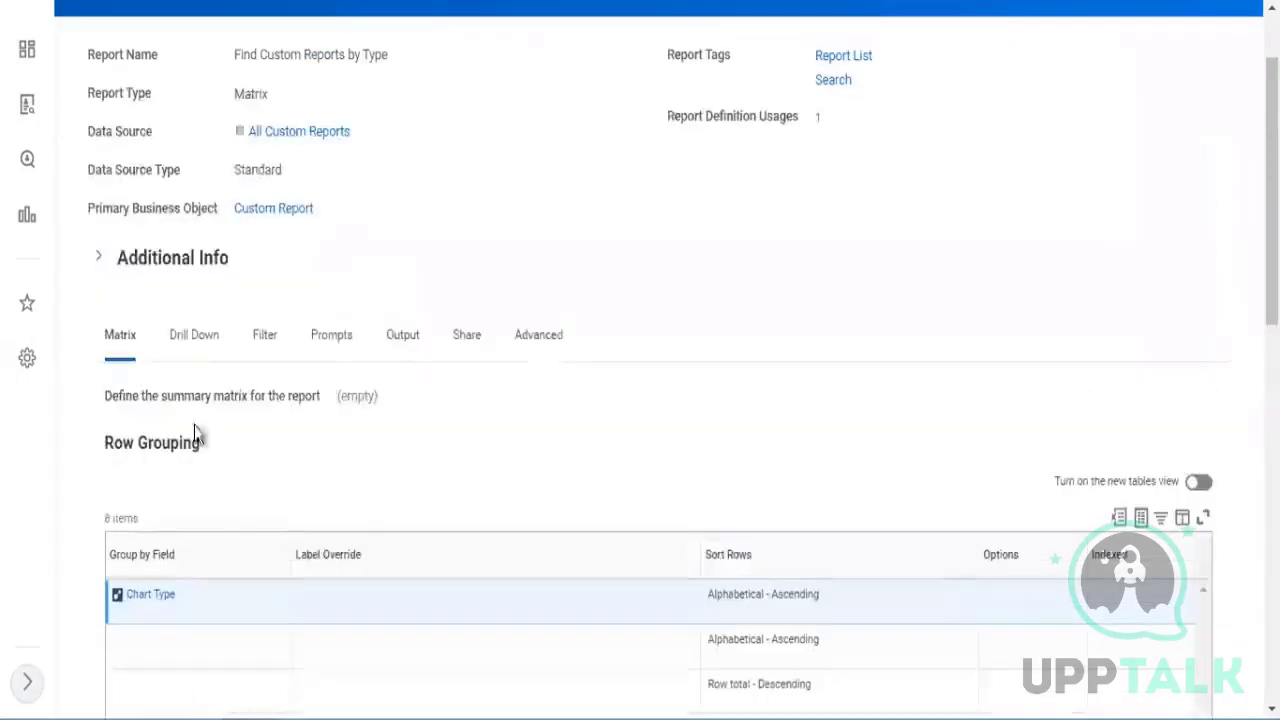
{"action": "left_click_drag", "start_coordinate": [148, 170], "coordinate": [312, 245]}
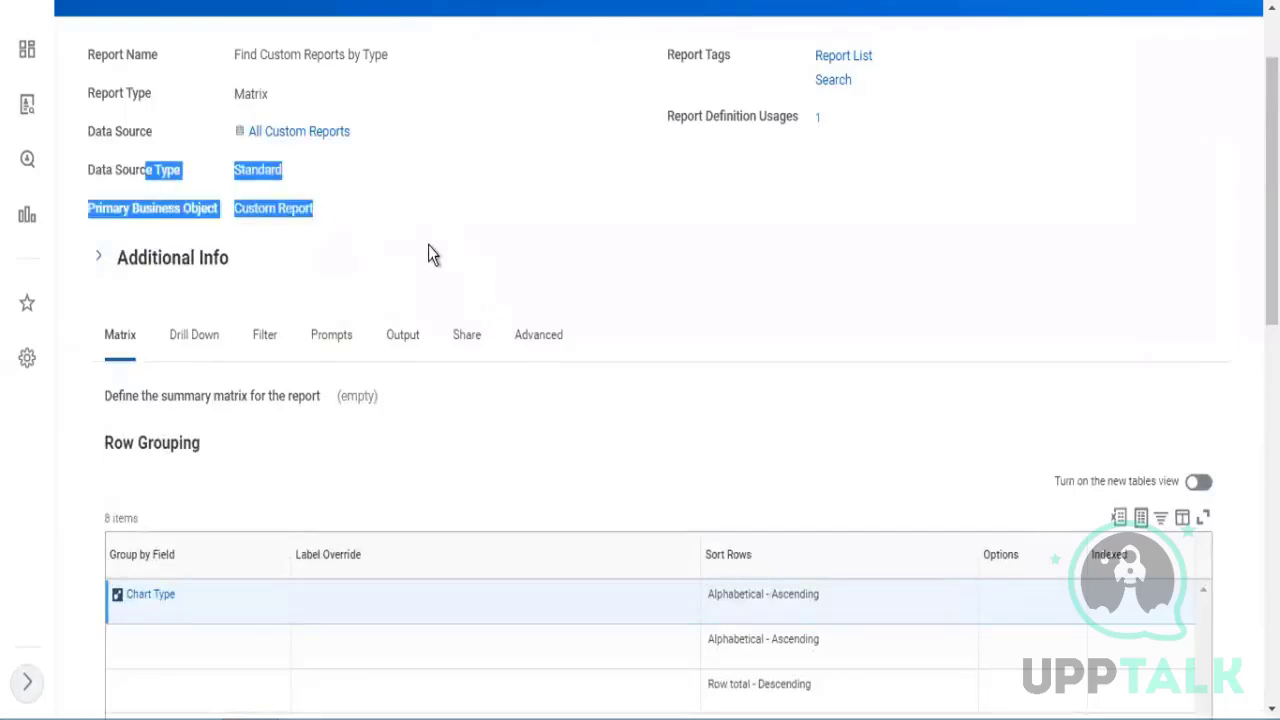
{"action": "left_click_drag", "start_coordinate": [230, 208], "coordinate": [308, 240]}
- Inspect the details of the Chart Type grouping field, including its related business object
{"action": "scroll", "coordinate": [180, 360], "scroll_direction": "down", "scroll_amount": 3}
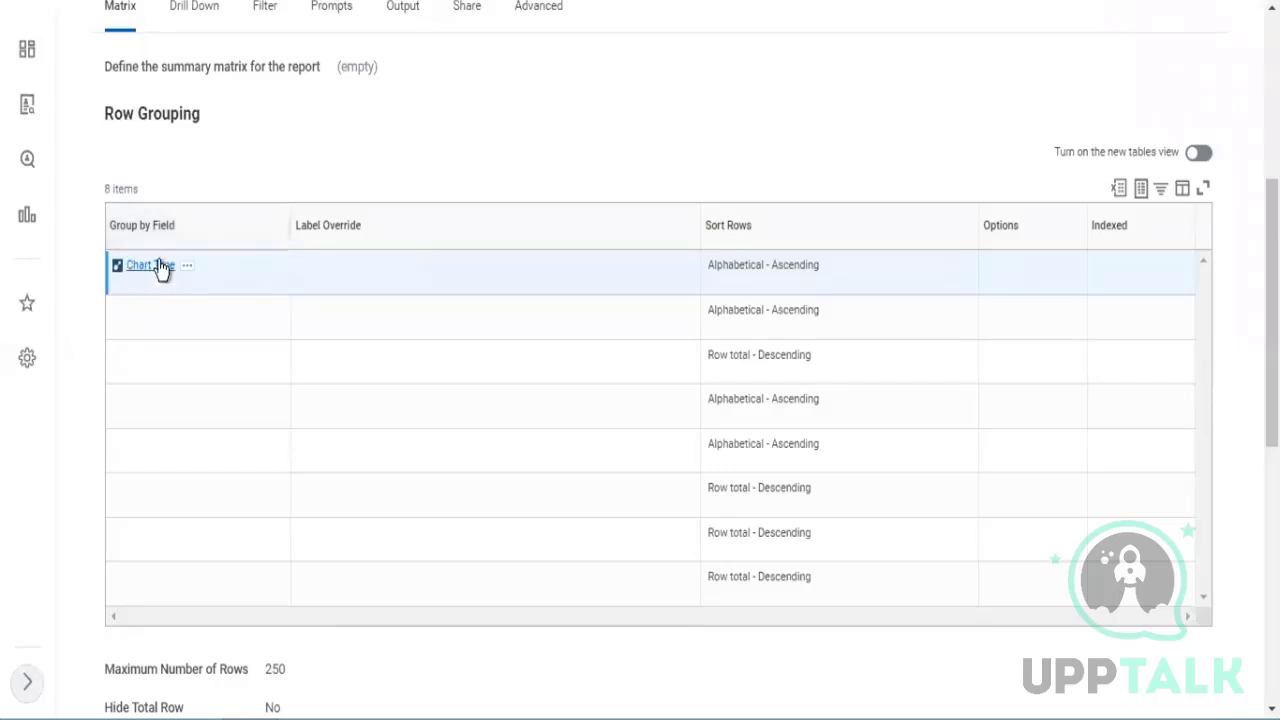
{"action": "left_click", "coordinate": [187, 265]}
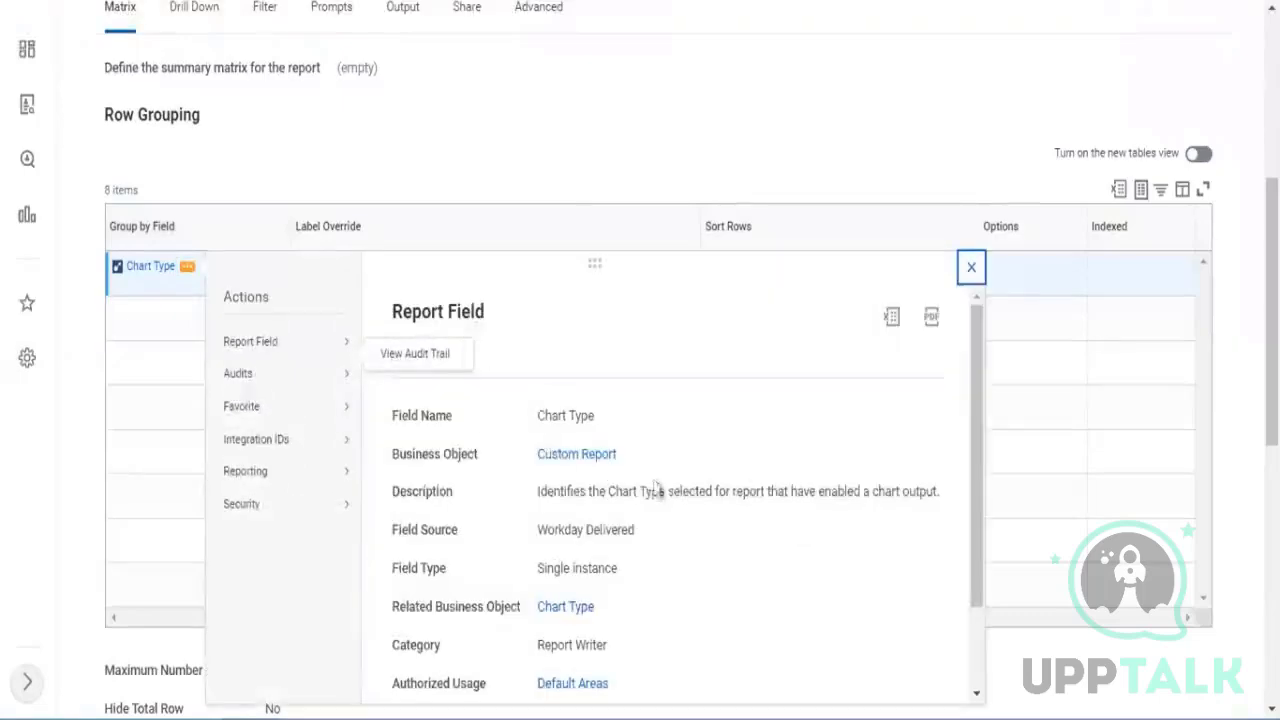
{"action": "scroll", "coordinate": [680, 480], "scroll_direction": "down", "scroll_amount": 1}
{"action": "scroll", "coordinate": [651, 400], "scroll_direction": "up", "scroll_amount": 1}
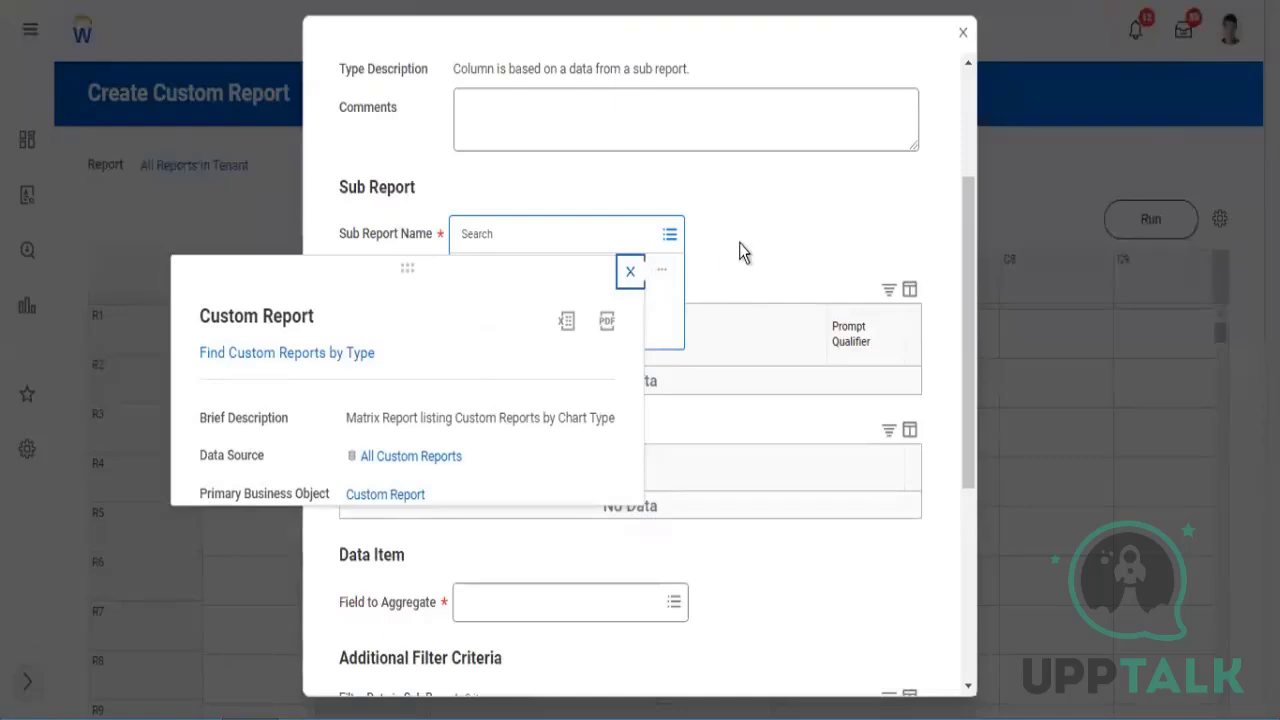
- Set C2's sub report to SubRep1 - All Custom Reports and name the column Custom Reports by Type
{"action": "left_click", "coordinate": [546, 233]}
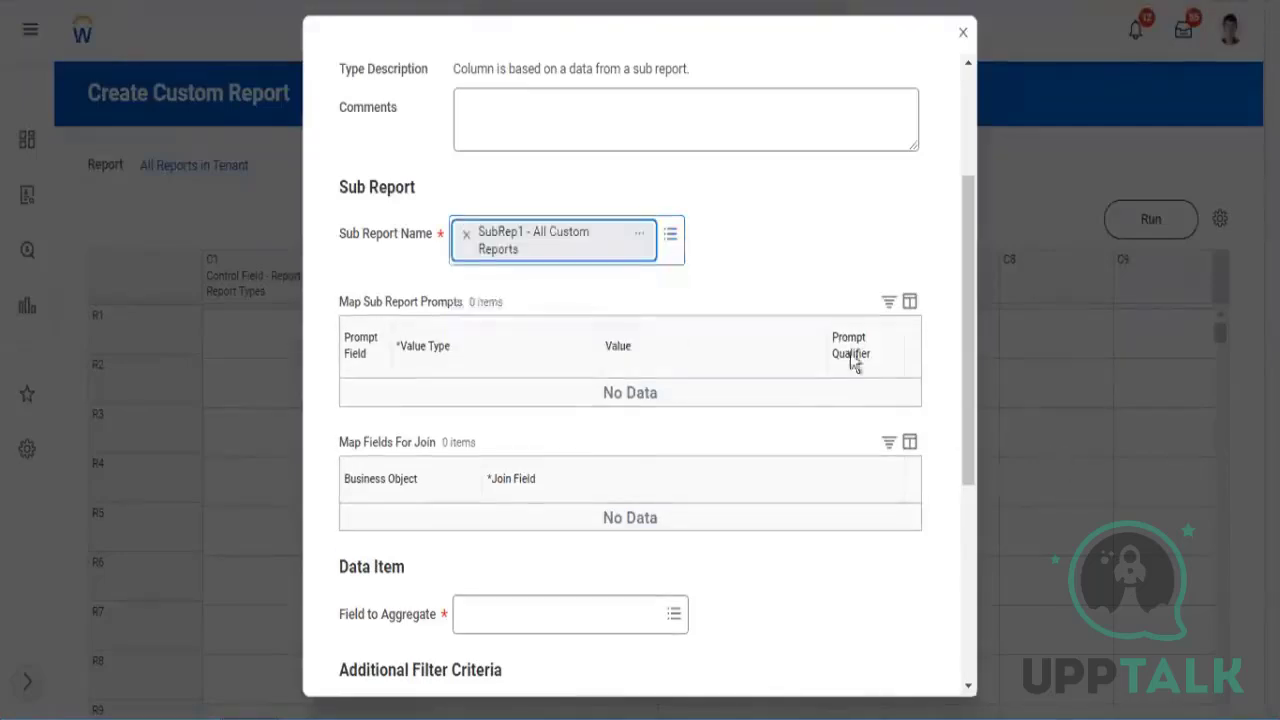
{"action": "scroll", "coordinate": [500, 200], "scroll_direction": "up", "scroll_amount": 3}
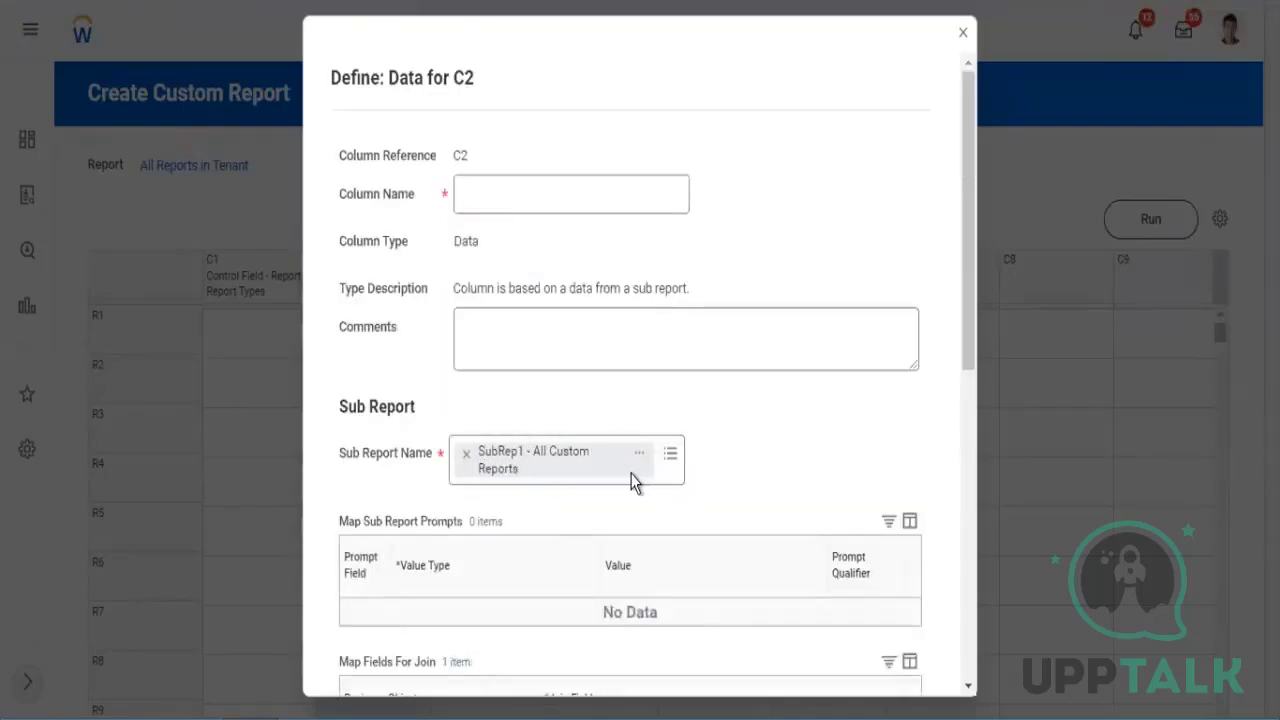
{"action": "left_click_drag", "start_coordinate": [346, 195], "coordinate": [408, 196]}
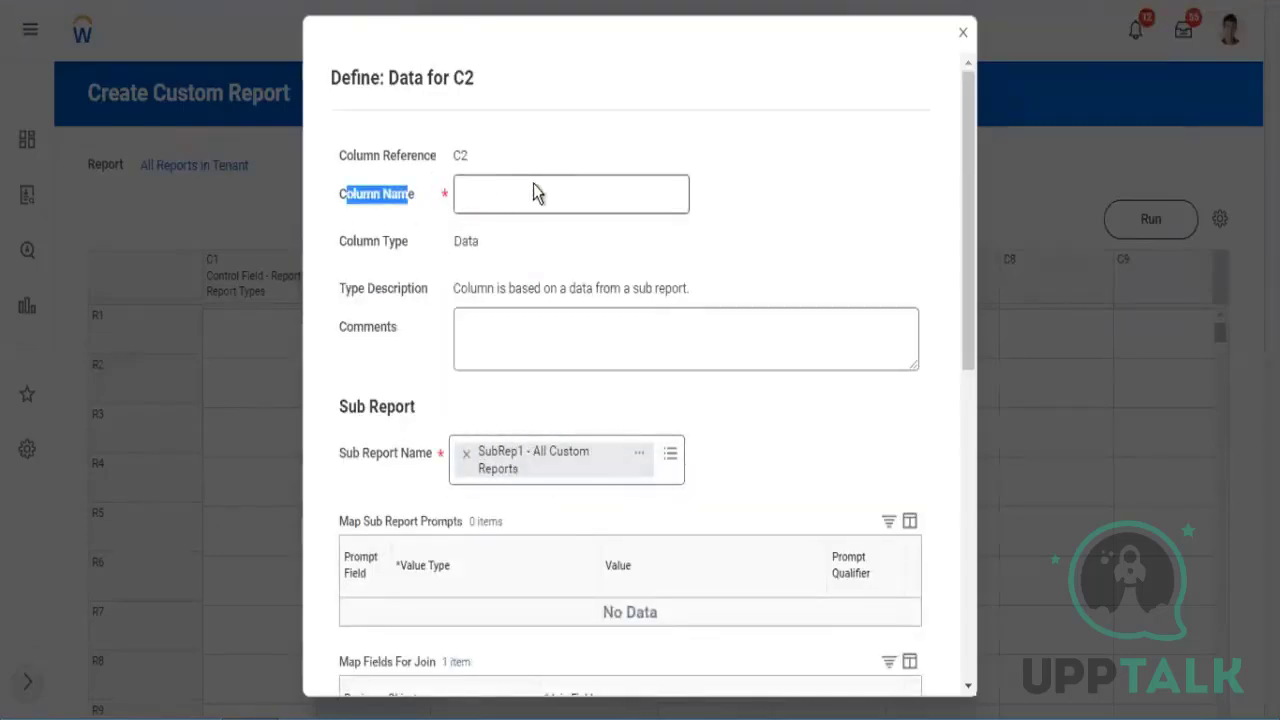
{"action": "left_click", "coordinate": [569, 189]}
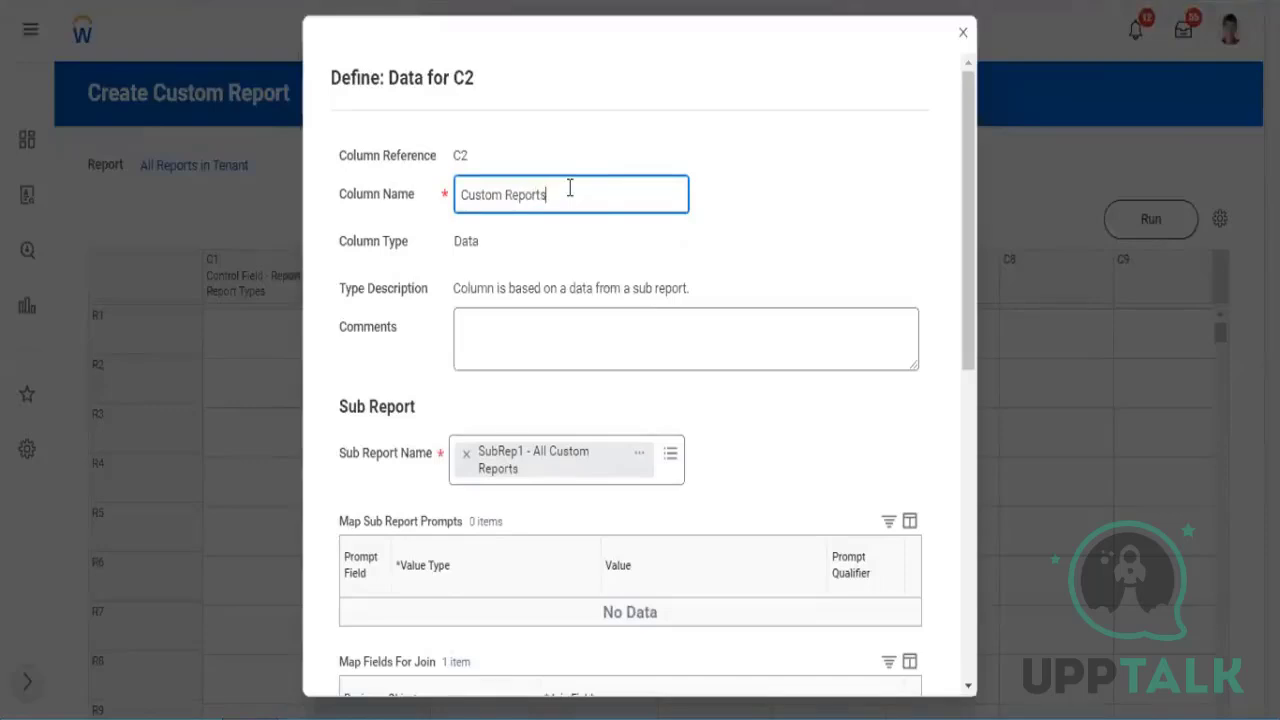
{"action": "type", "text": "Reports by '"}
- Check C2's join field and field to aggregate against the summarization defined in SubRep1
{"action": "scroll", "coordinate": [845, 170], "scroll_direction": "down", "scroll_amount": 2}
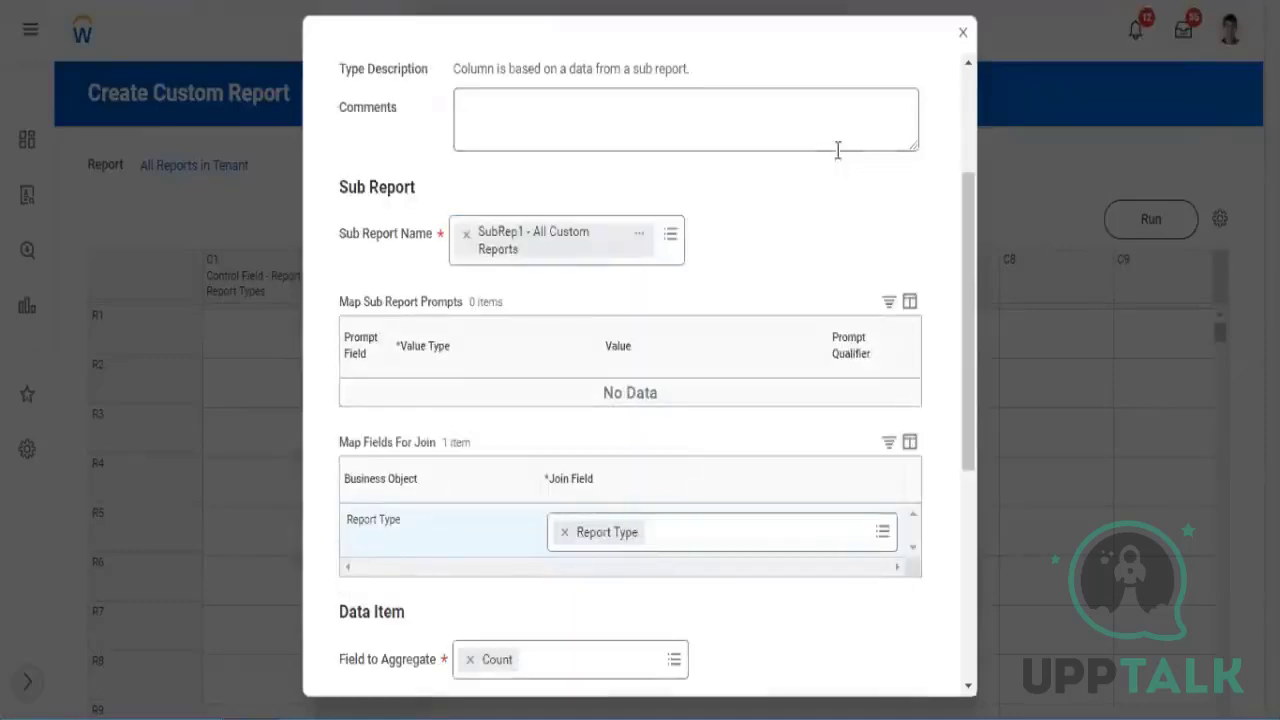
{"action": "scroll", "coordinate": [840, 152], "scroll_direction": "down", "scroll_amount": 1}
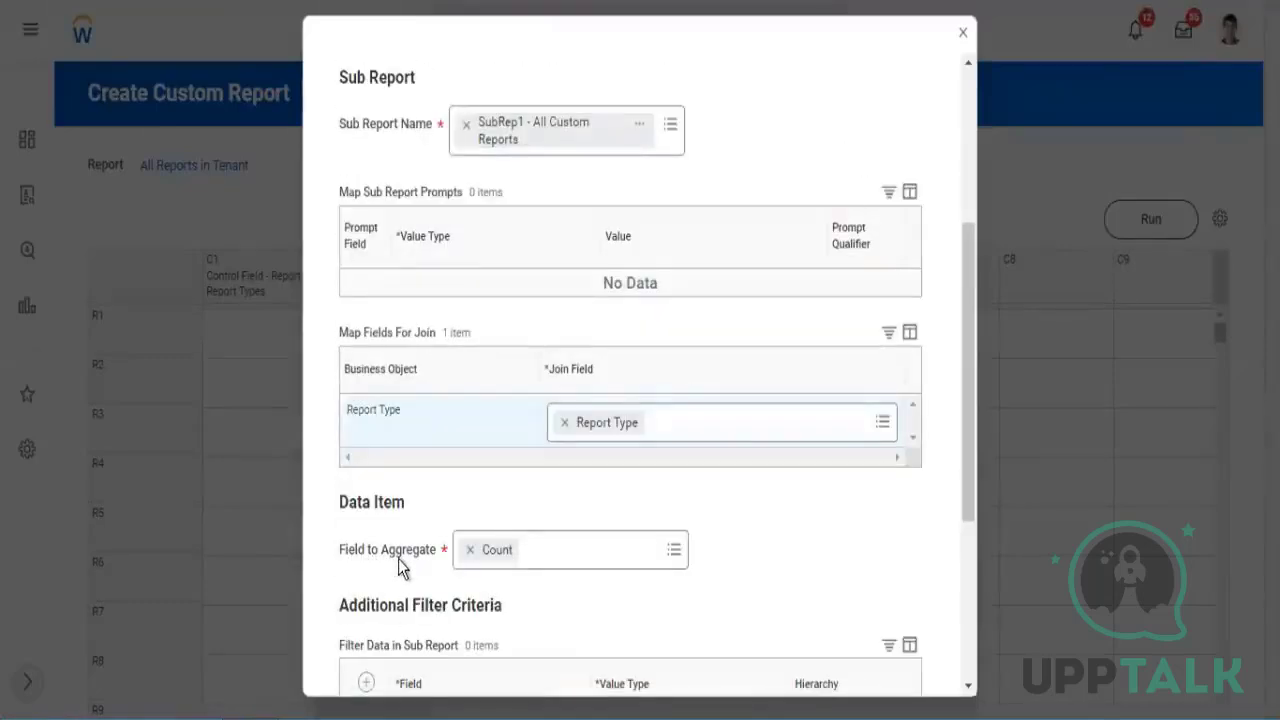
{"action": "left_click_drag", "start_coordinate": [355, 549], "coordinate": [398, 580]}
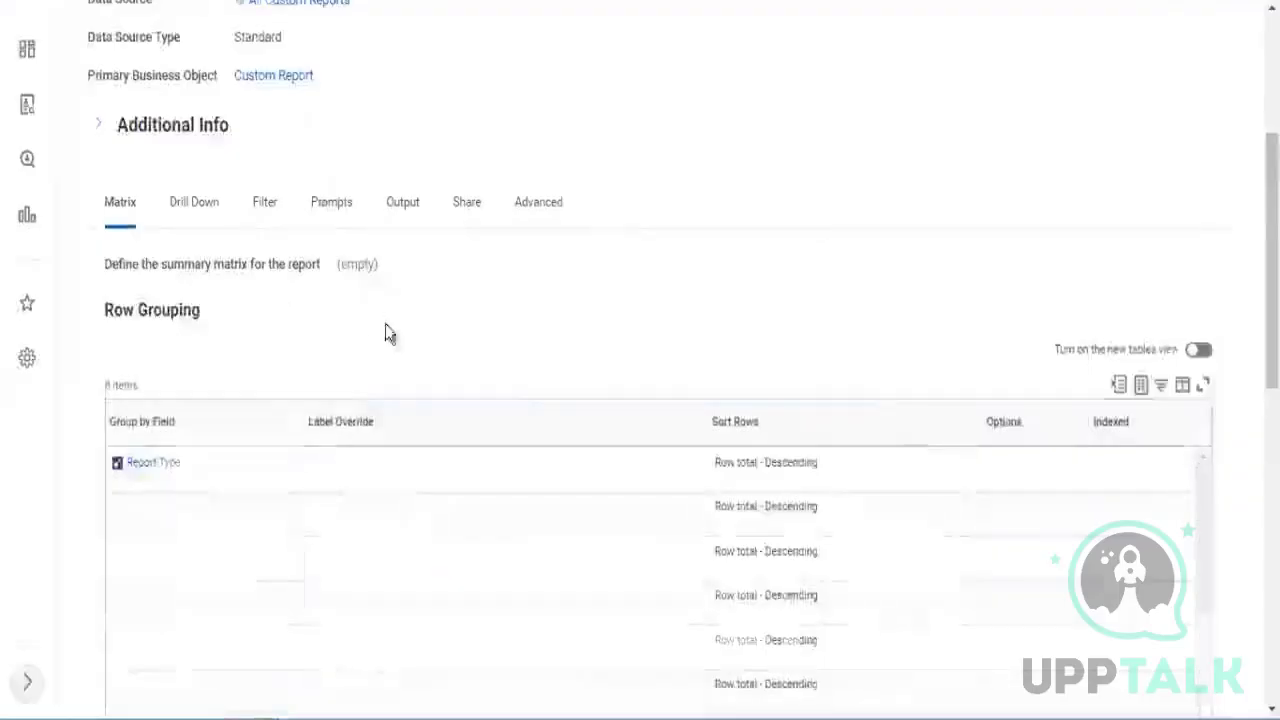
{"action": "scroll", "coordinate": [409, 317], "scroll_direction": "down", "scroll_amount": 6}
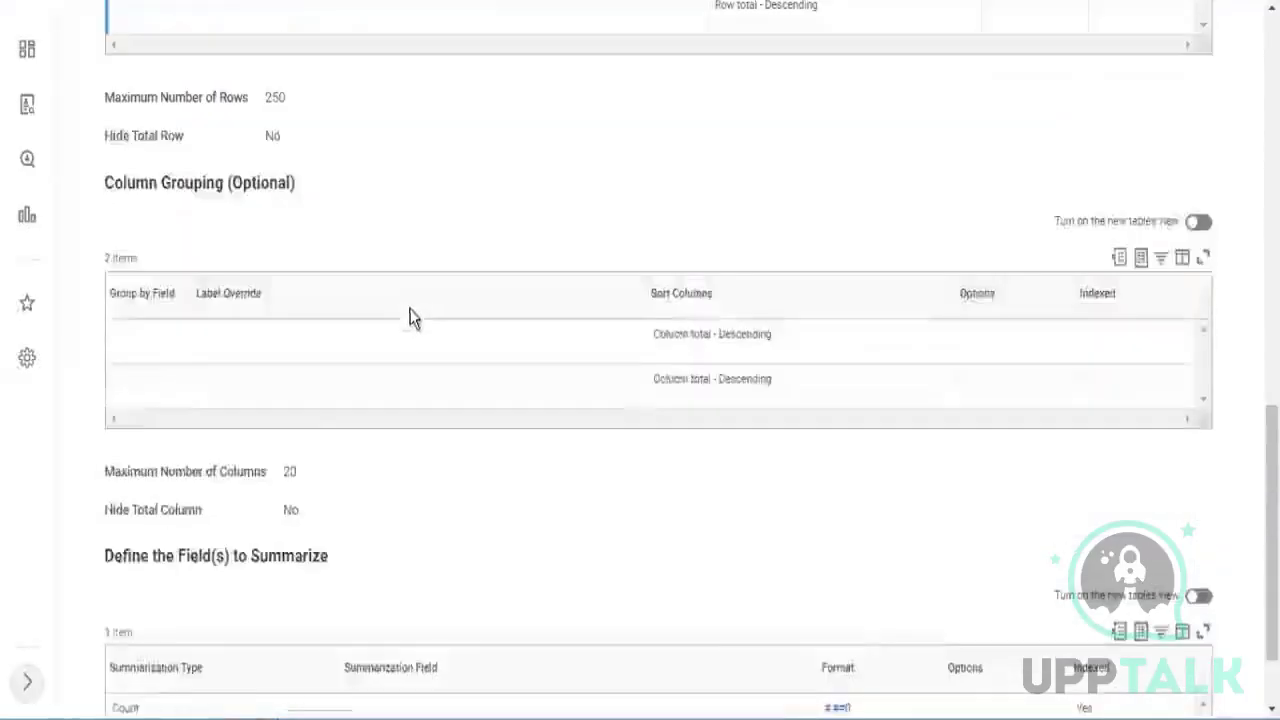
{"action": "left_click_drag", "start_coordinate": [113, 596], "coordinate": [151, 600]}
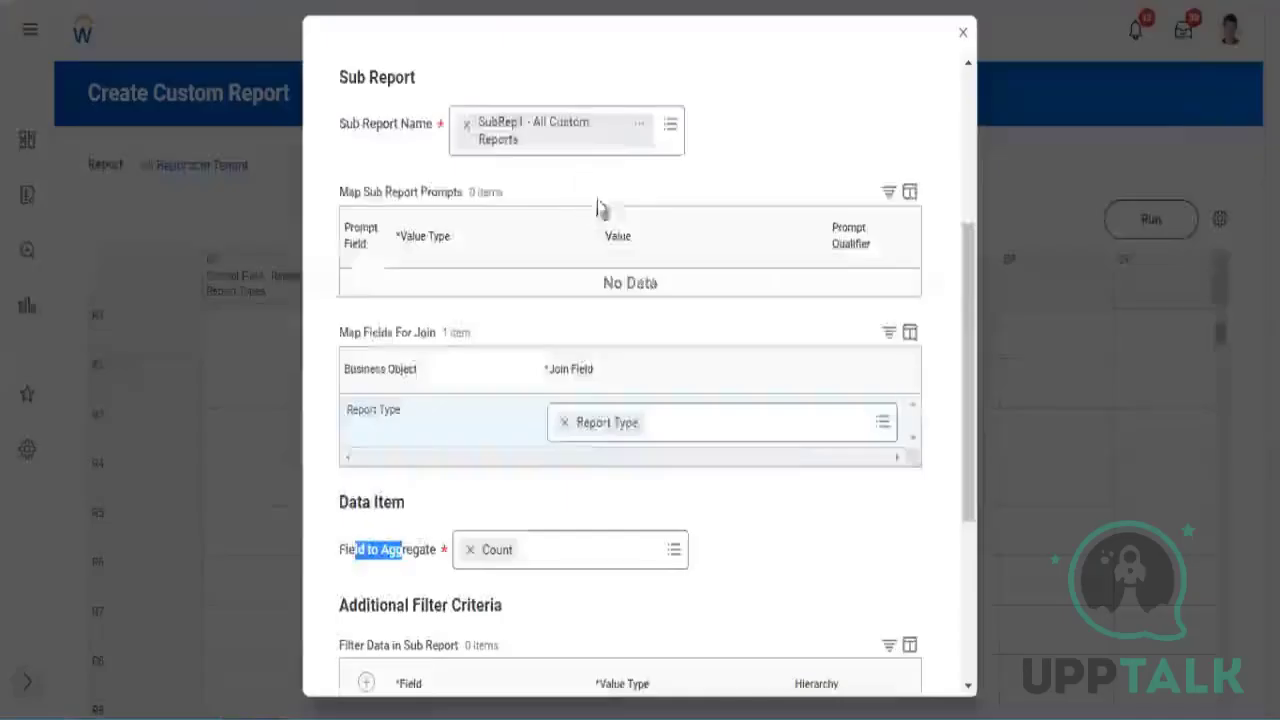
- Review the available choices for C2's field to aggregate
{"action": "scroll", "coordinate": [600, 209], "scroll_direction": "down", "scroll_amount": 2}
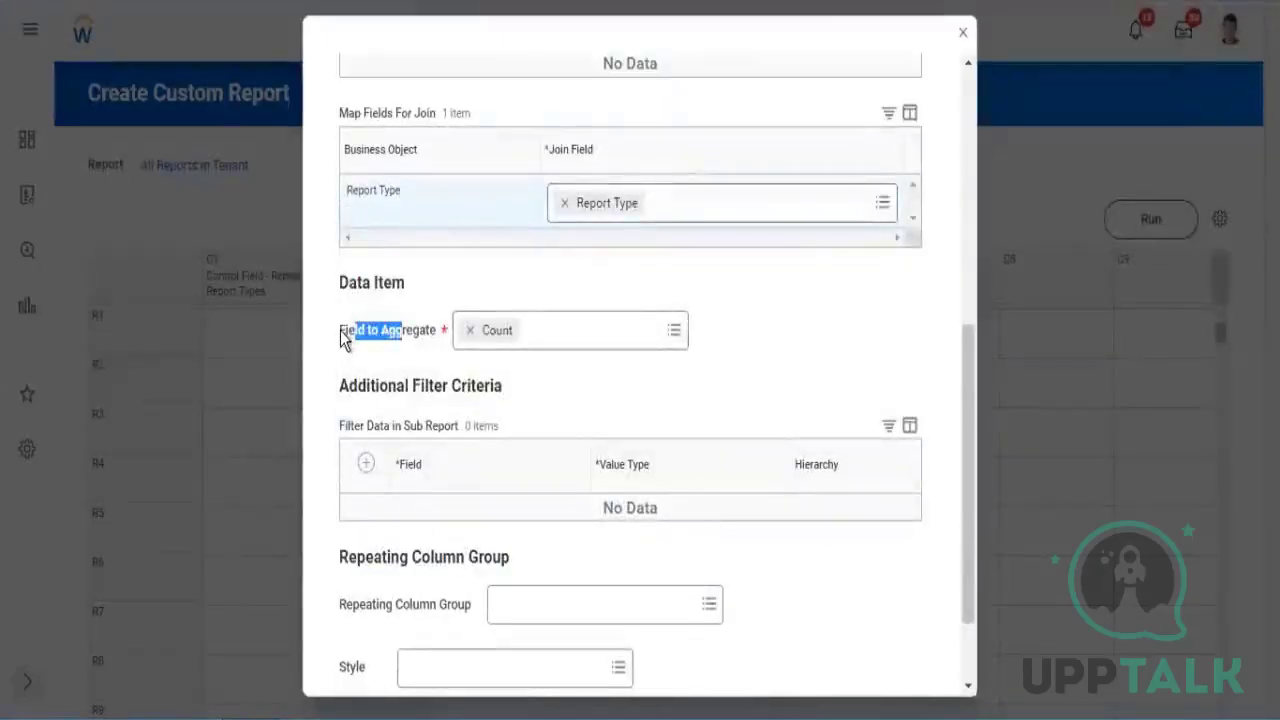
{"action": "left_click_drag", "start_coordinate": [340, 332], "coordinate": [387, 334]}
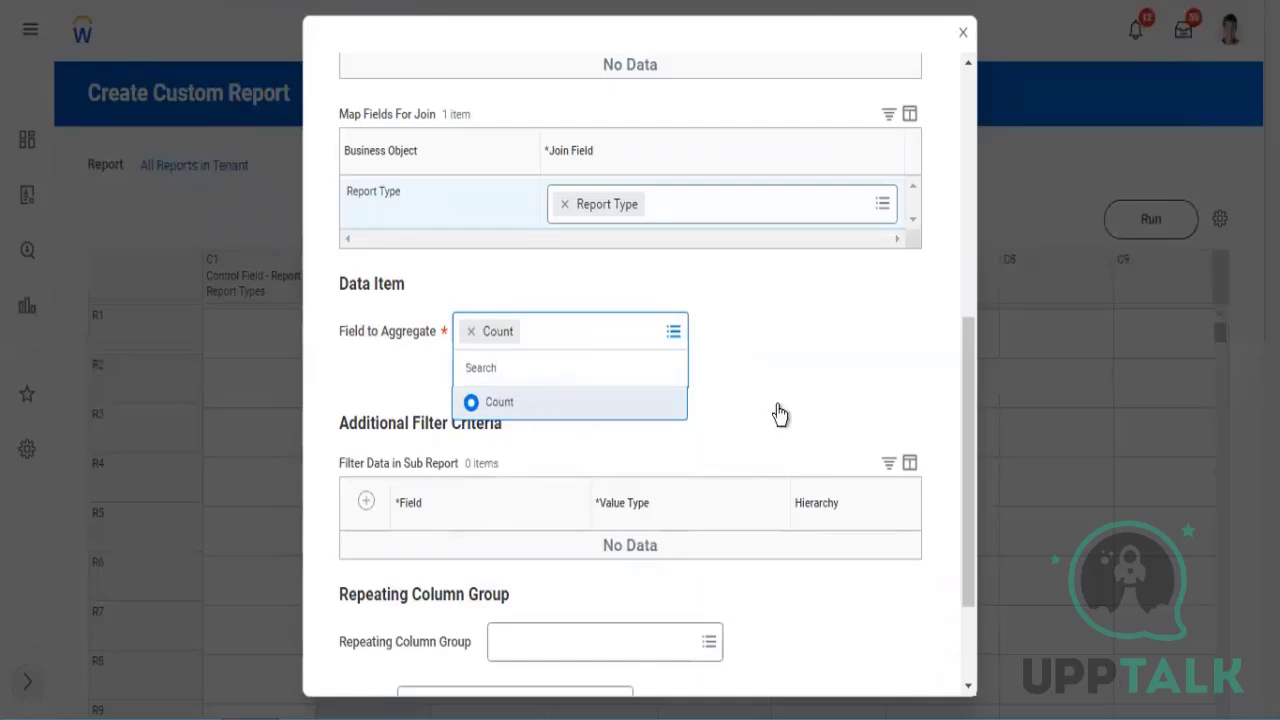
{"action": "left_click", "coordinate": [430, 330]}
{"action": "left_click_drag", "start_coordinate": [401, 333], "coordinate": [443, 331]}
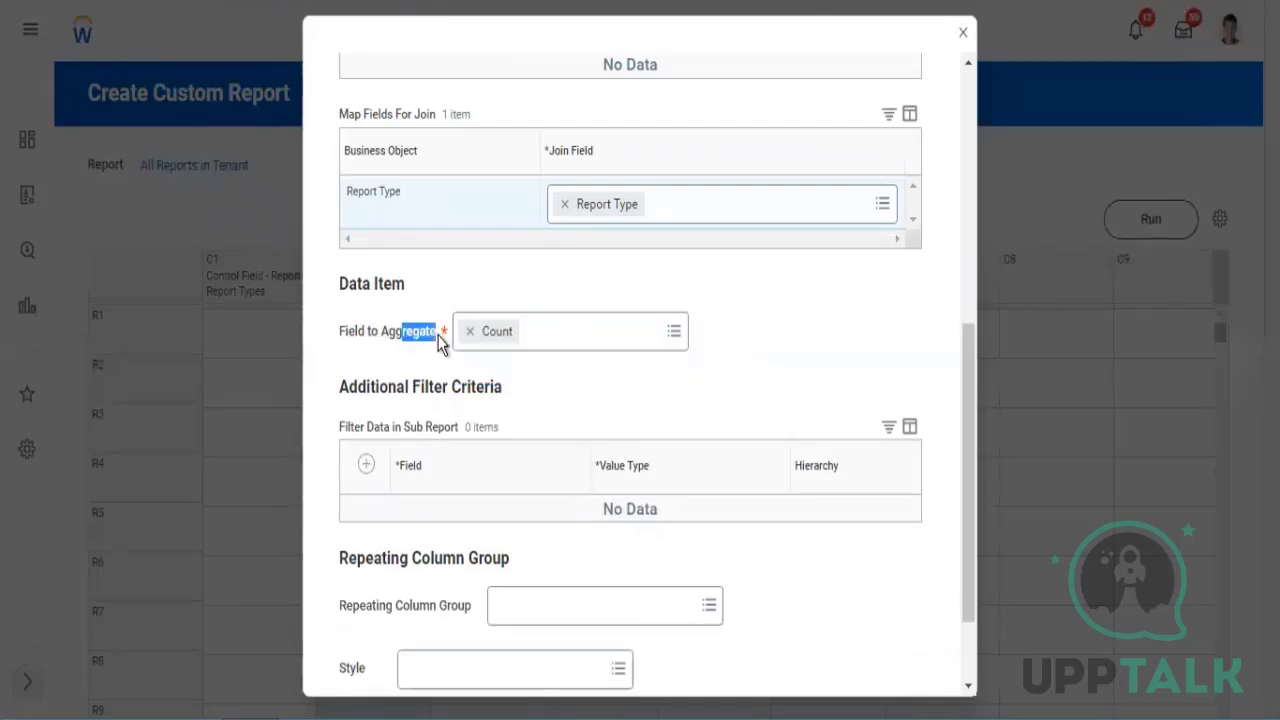
- Recheck C2's sub report name and field to aggregate, and accept the column definition
{"action": "scroll", "coordinate": [697, 178], "scroll_direction": "up", "scroll_amount": 5}
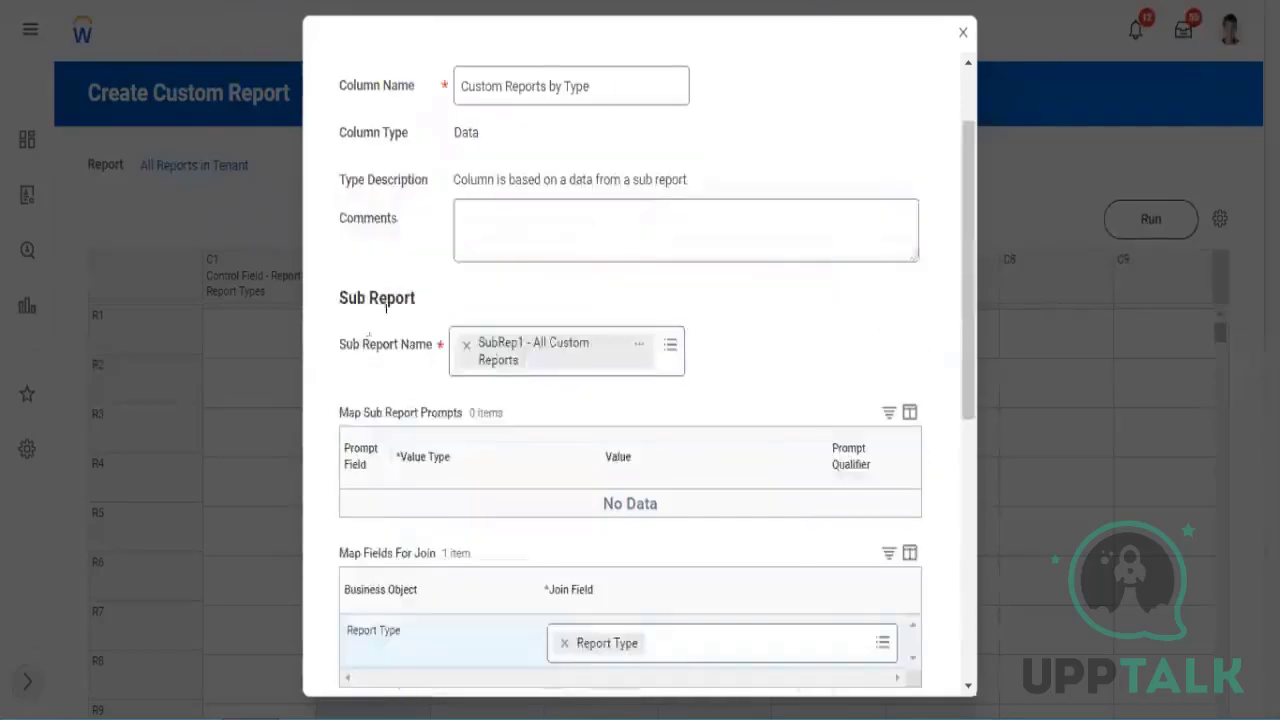
{"action": "left_click_drag", "start_coordinate": [345, 344], "coordinate": [415, 339]}
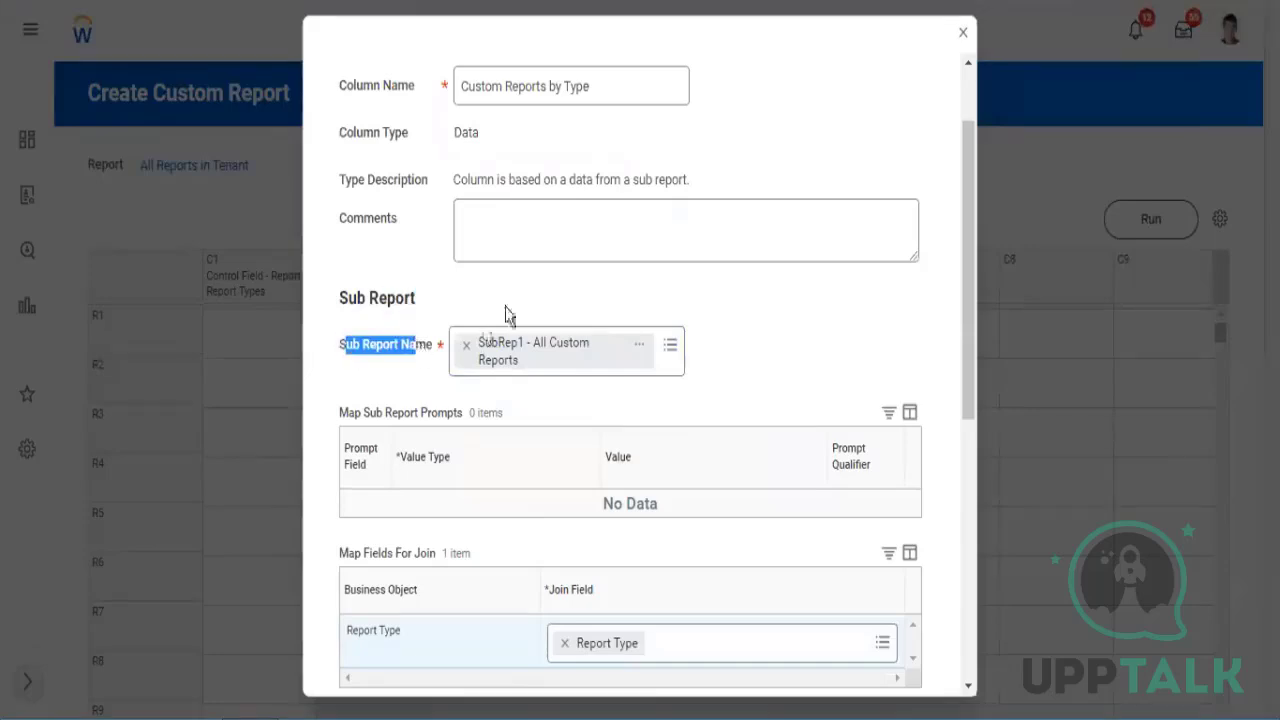
{"action": "scroll", "coordinate": [775, 194], "scroll_direction": "up", "scroll_amount": 2}
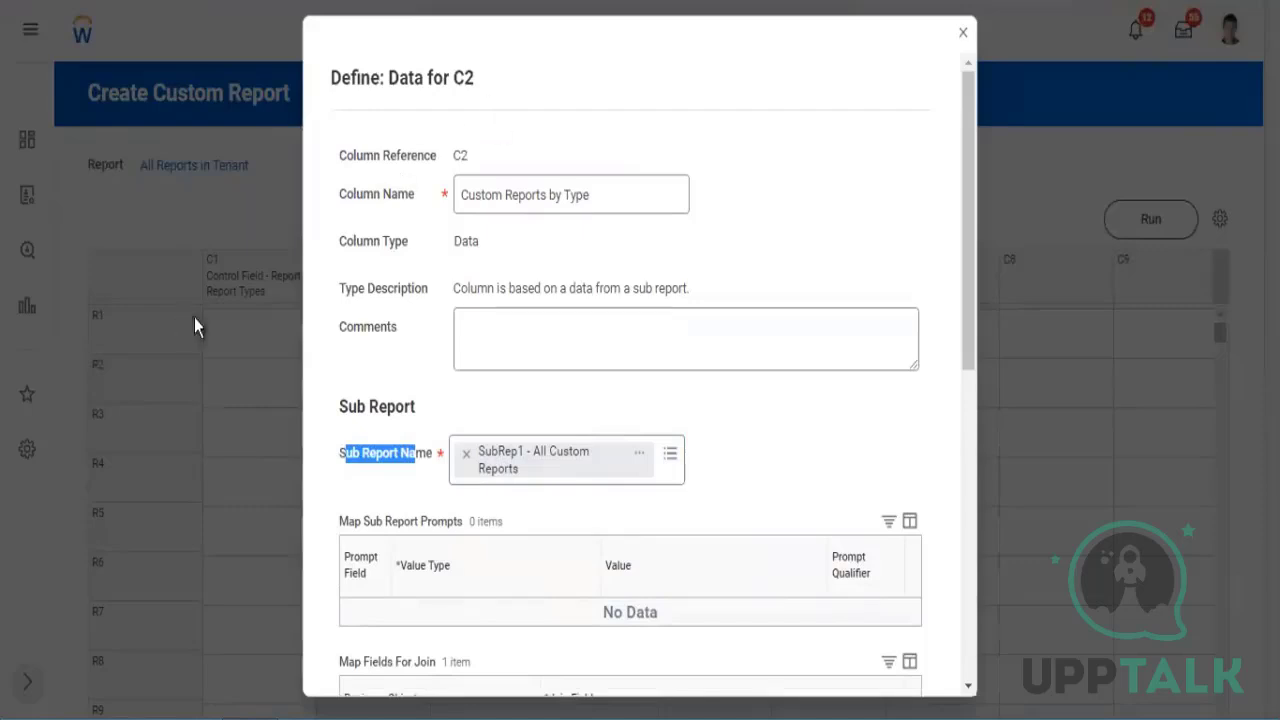
{"action": "scroll", "coordinate": [380, 360], "scroll_direction": "down", "scroll_amount": 4}
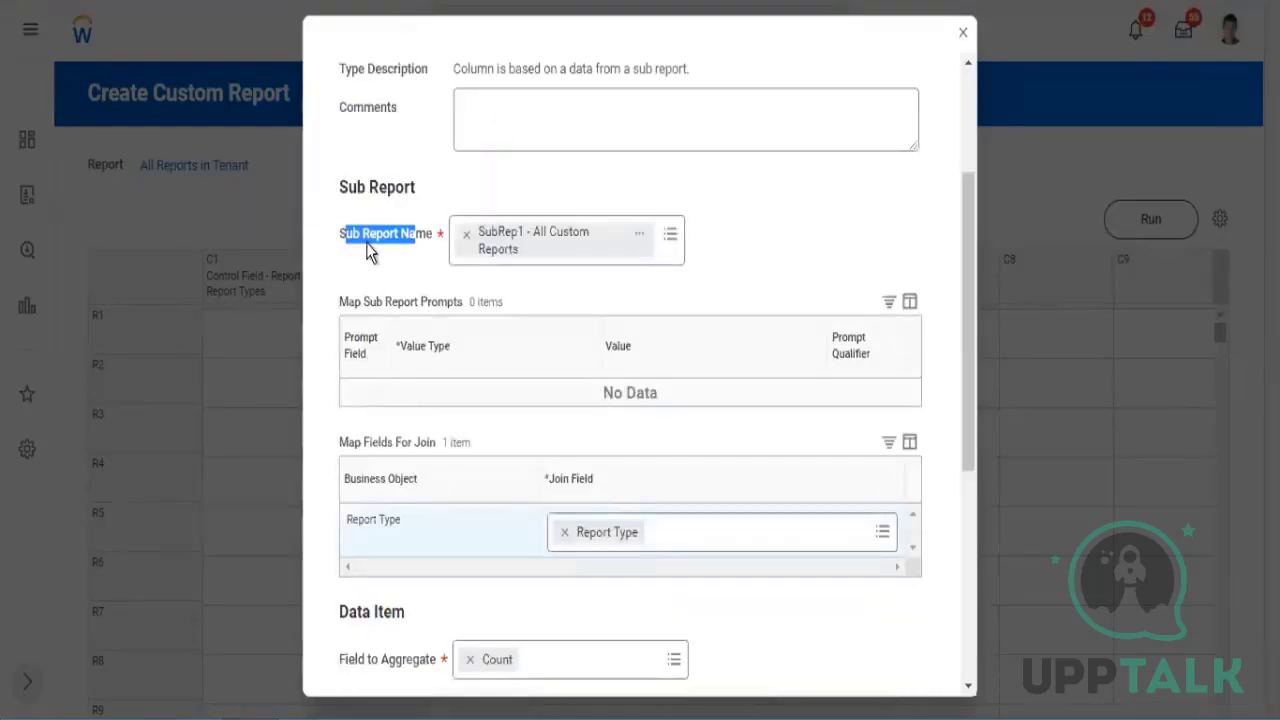
{"action": "left_click", "coordinate": [500, 256]}
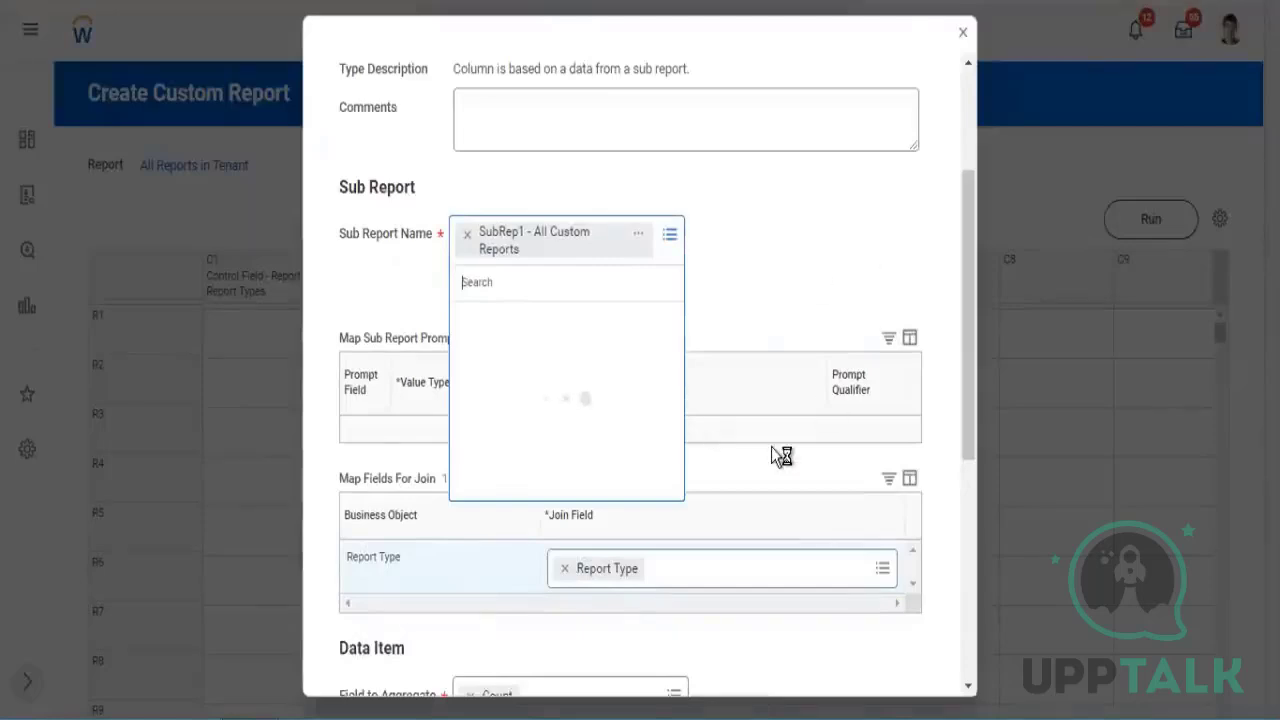
{"action": "scroll", "coordinate": [781, 455], "scroll_direction": "down", "scroll_amount": 5}
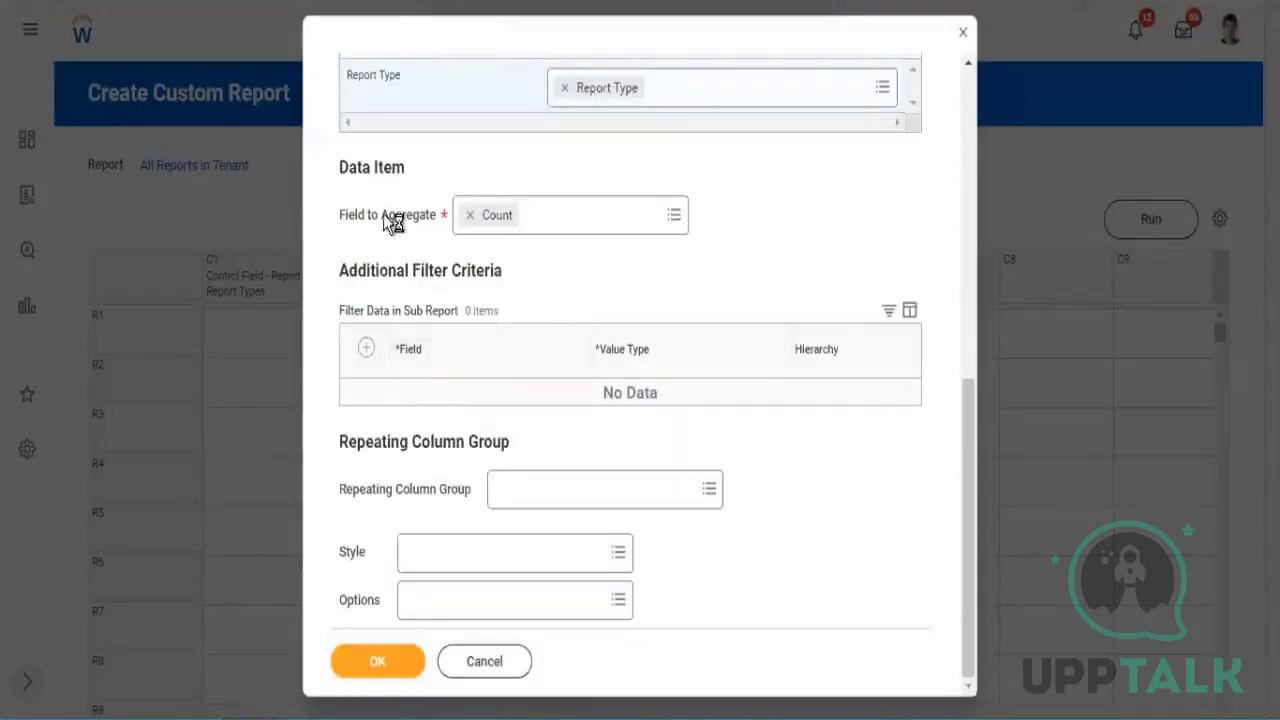
{"action": "left_click_drag", "start_coordinate": [384, 214], "coordinate": [388, 322]}
{"action": "left_click", "coordinate": [376, 662]}
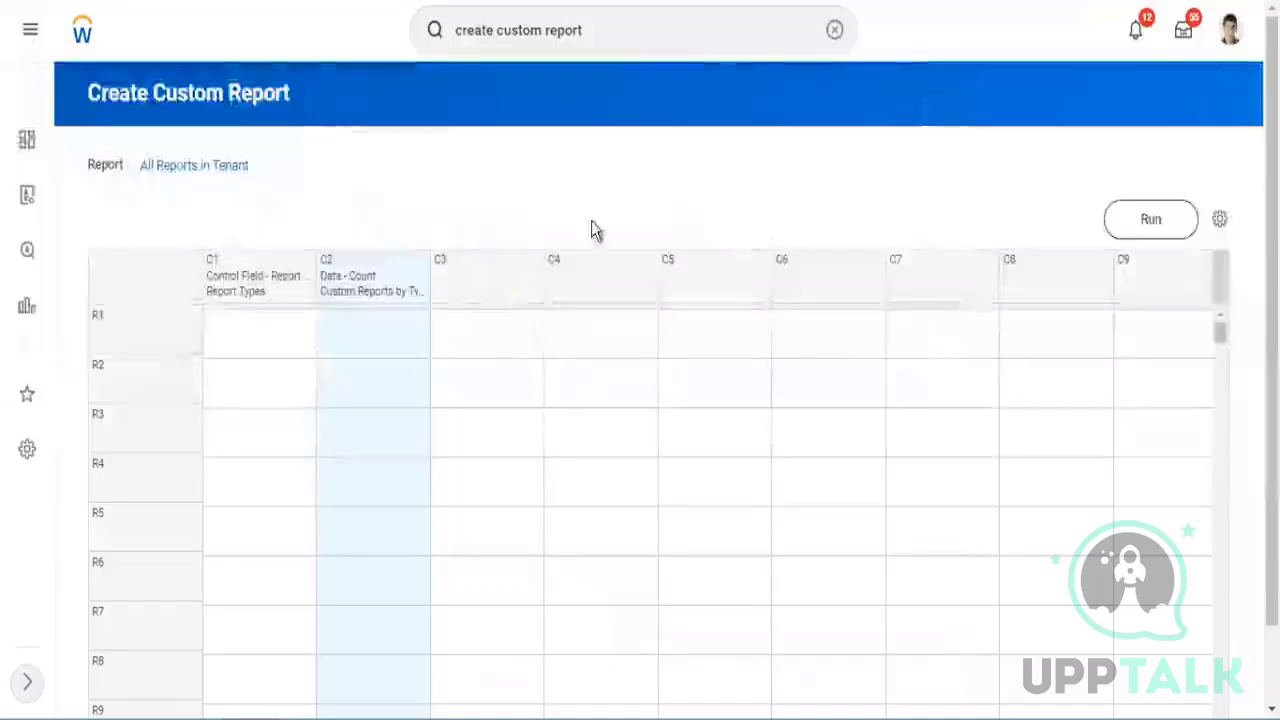
- Define column C3 as a data column using the sub report SupRep2 - All Standard Reports
{"action": "left_click", "coordinate": [537, 284]}
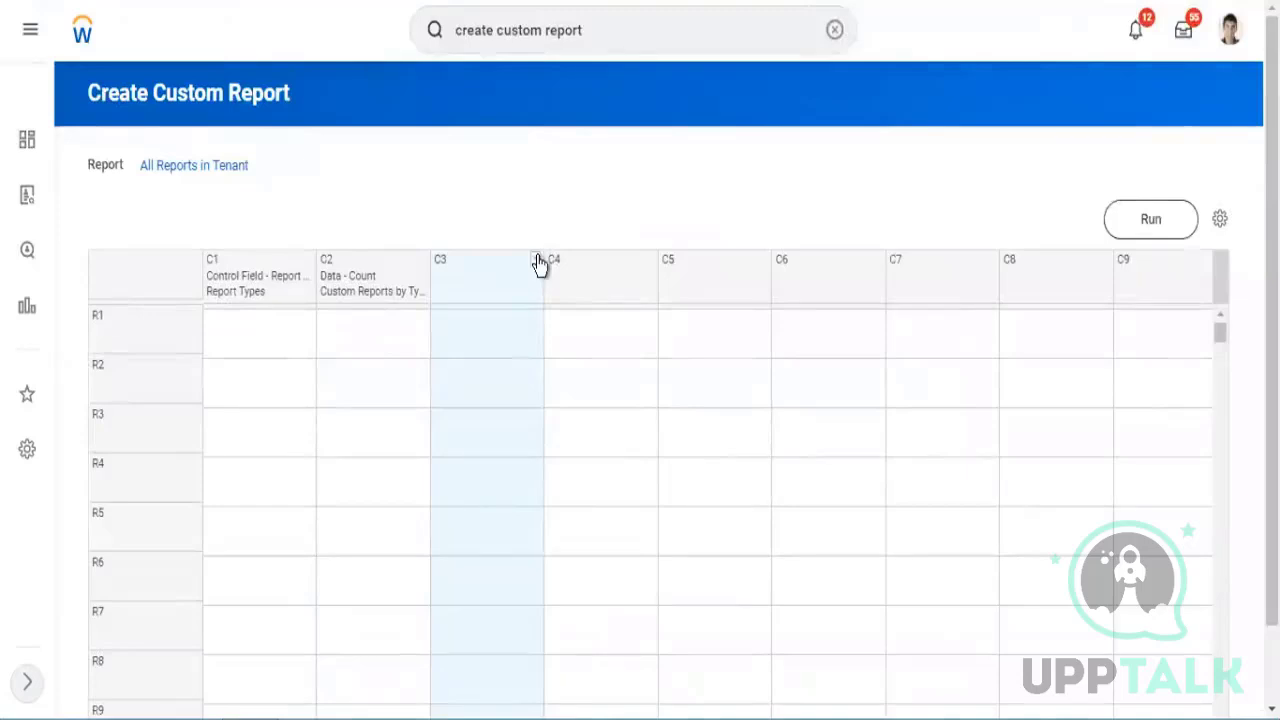
{"action": "left_click", "coordinate": [615, 292]}
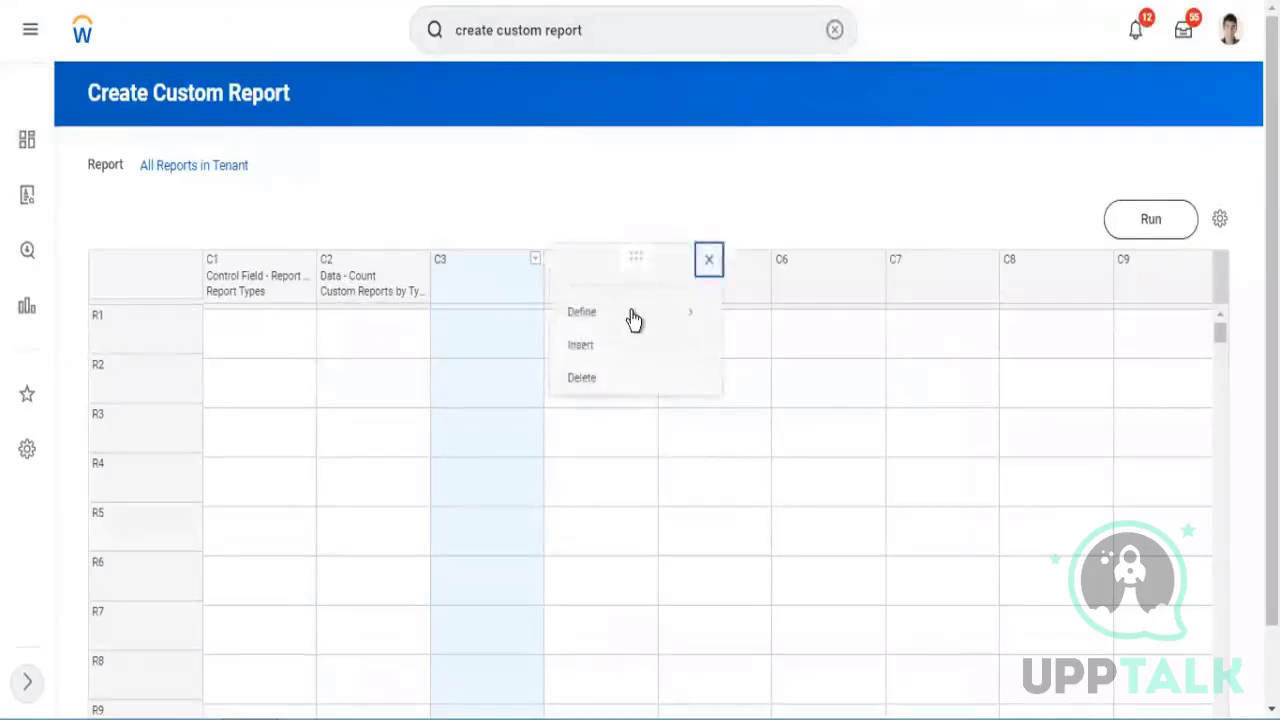
{"action": "mouse_move", "coordinate": [634, 320]}
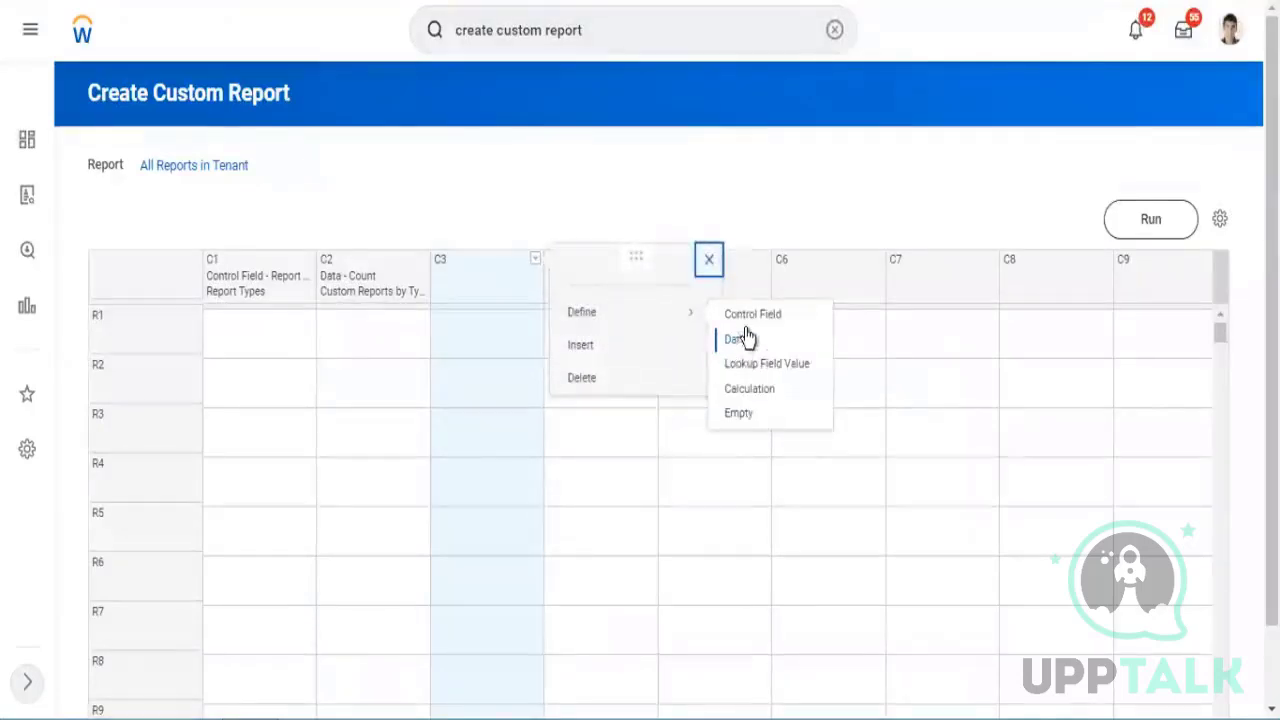
{"action": "left_click", "coordinate": [769, 350]}
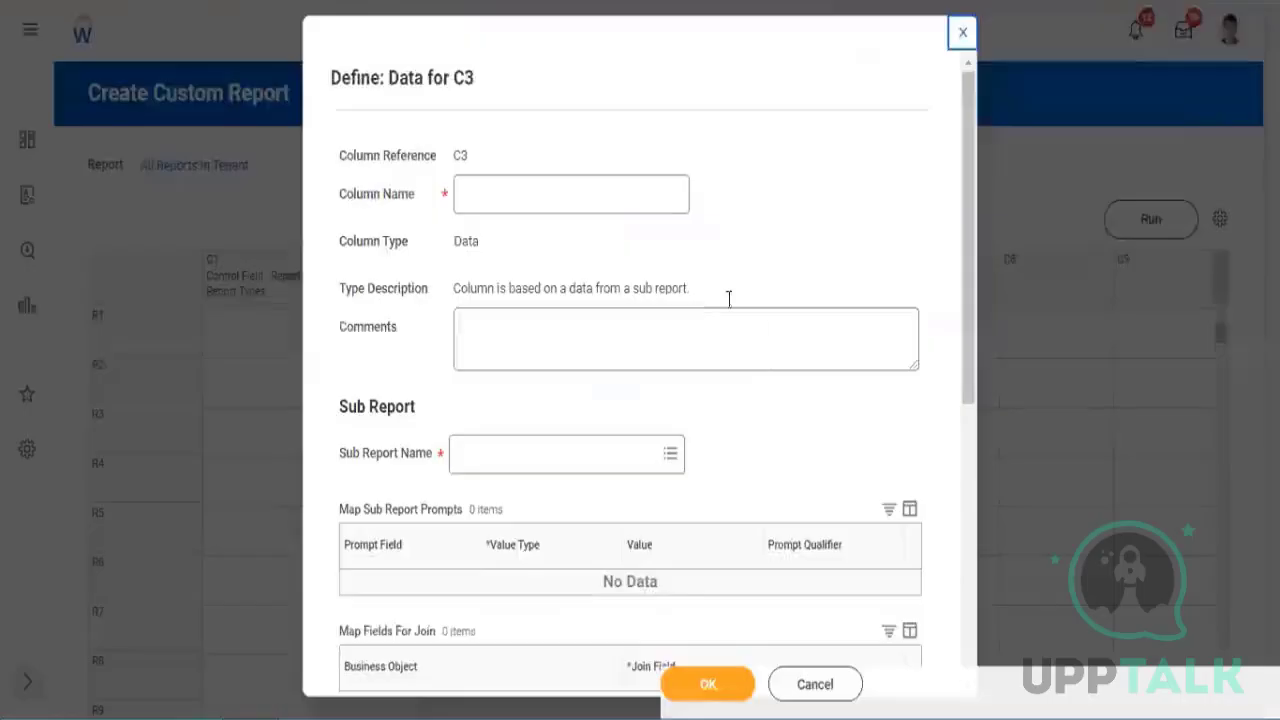
{"action": "scroll", "coordinate": [694, 286], "scroll_direction": "down", "scroll_amount": 2}
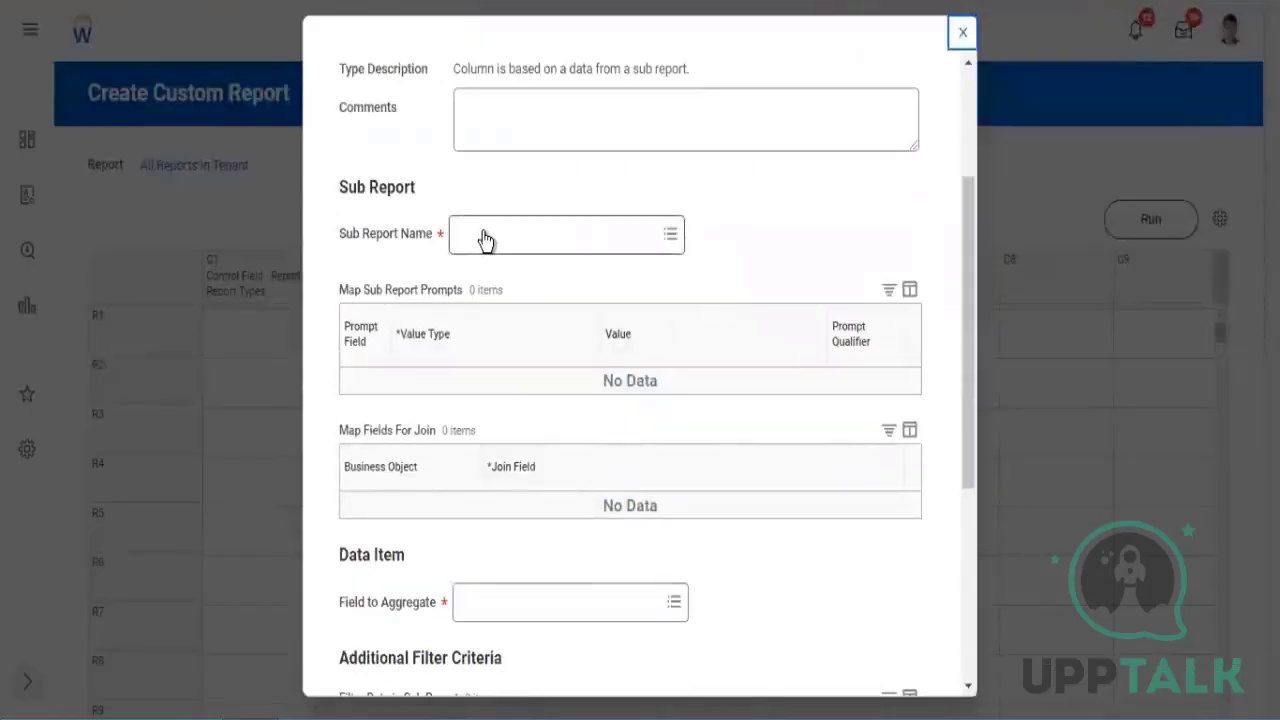
{"action": "left_click", "coordinate": [480, 238]}
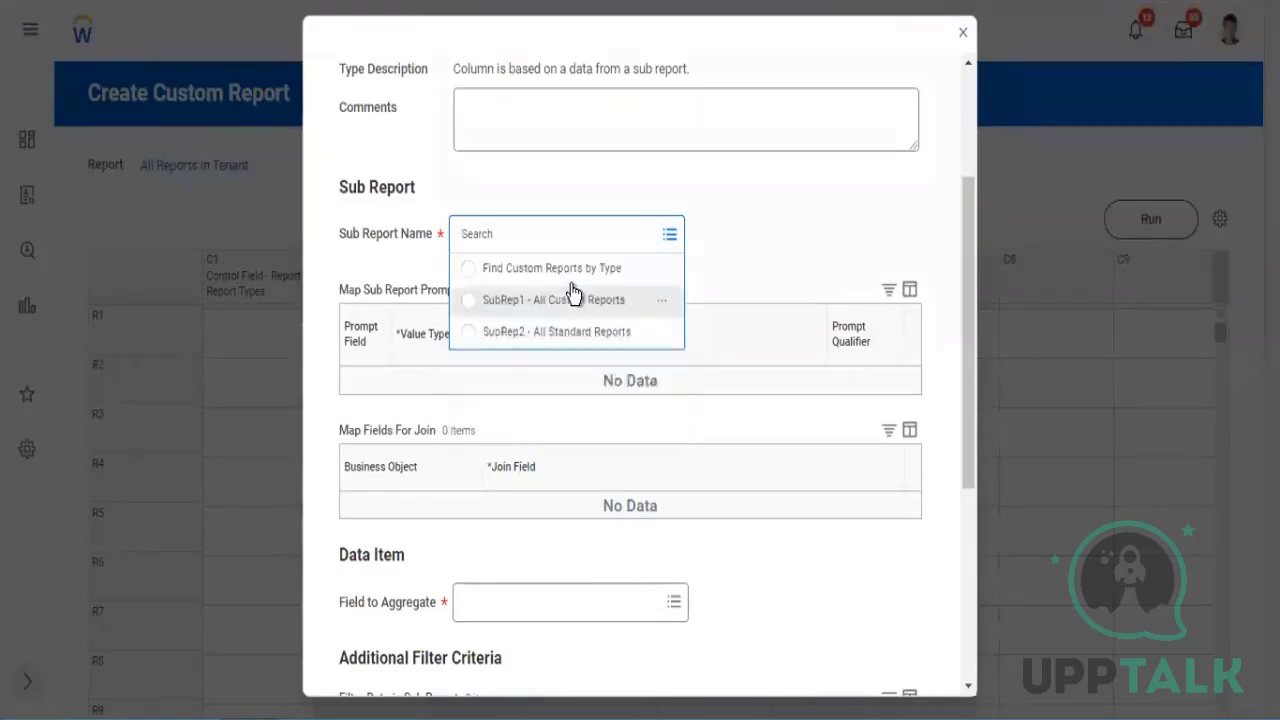
{"action": "left_click", "coordinate": [468, 336]}
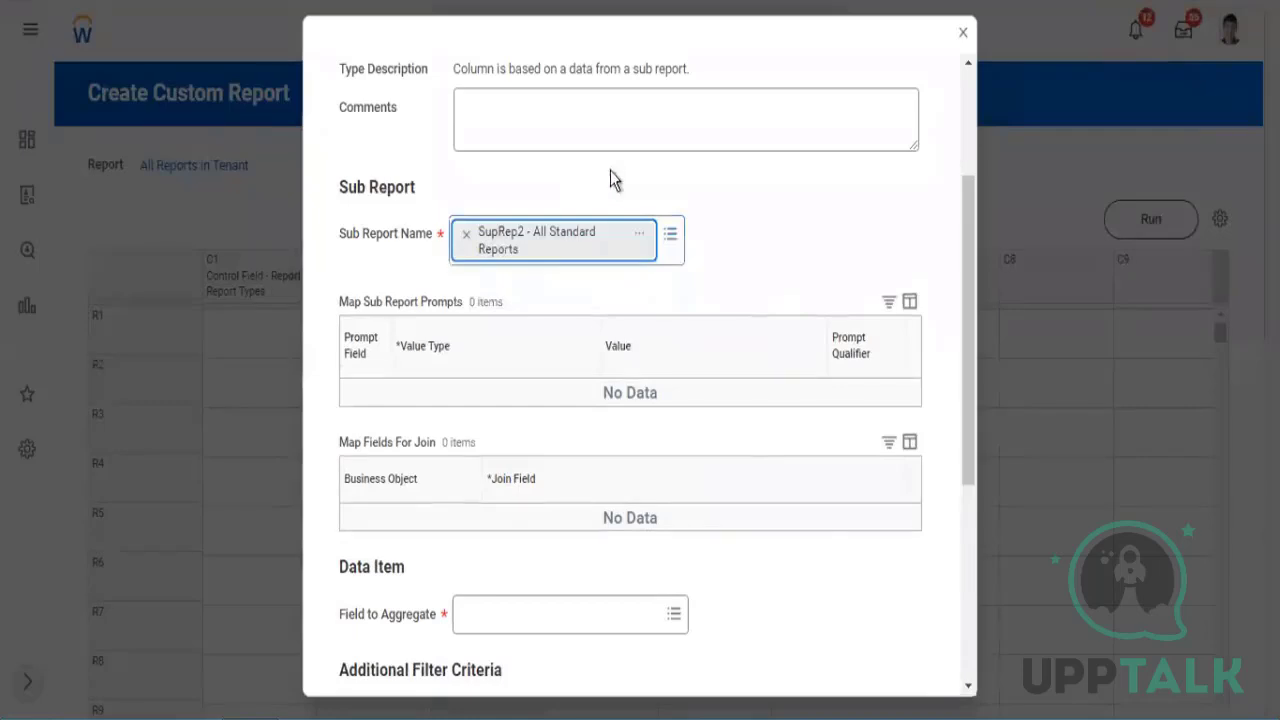
- Name column C3 Standard Report by Type, check its field to aggregate, and accept the definition
{"action": "left_click", "coordinate": [964, 106]}
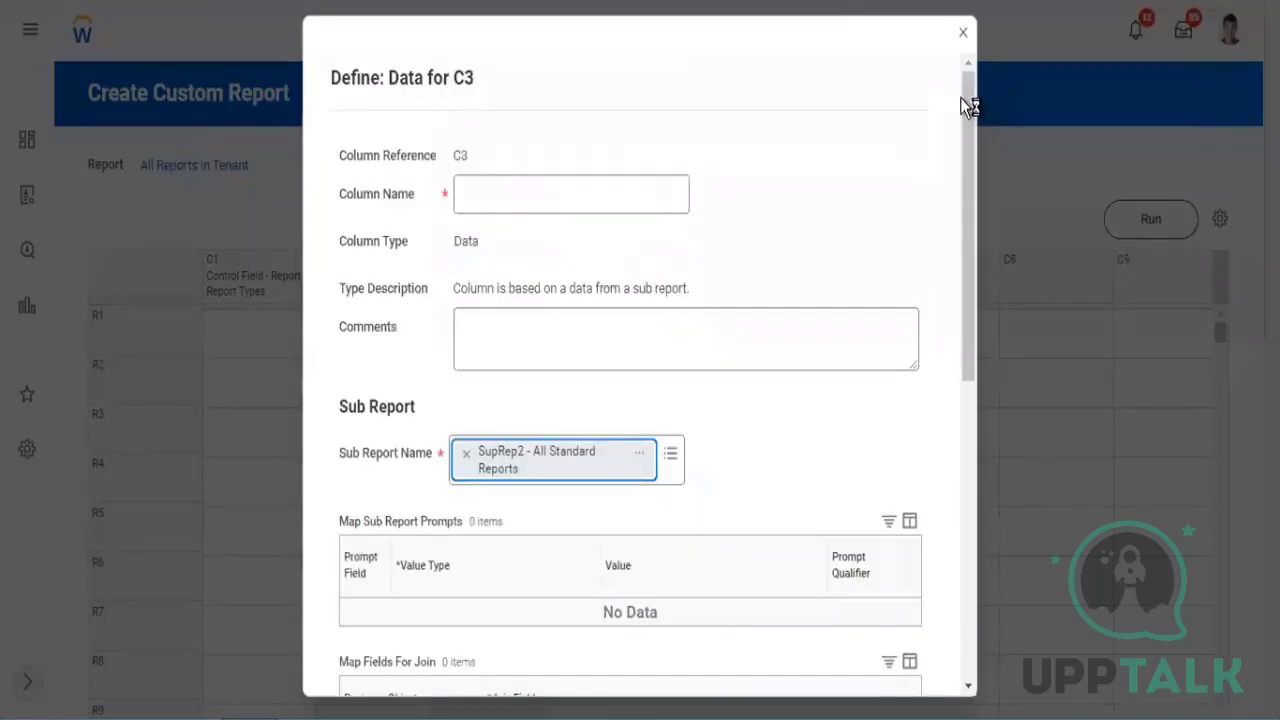
{"action": "left_click", "coordinate": [486, 198]}
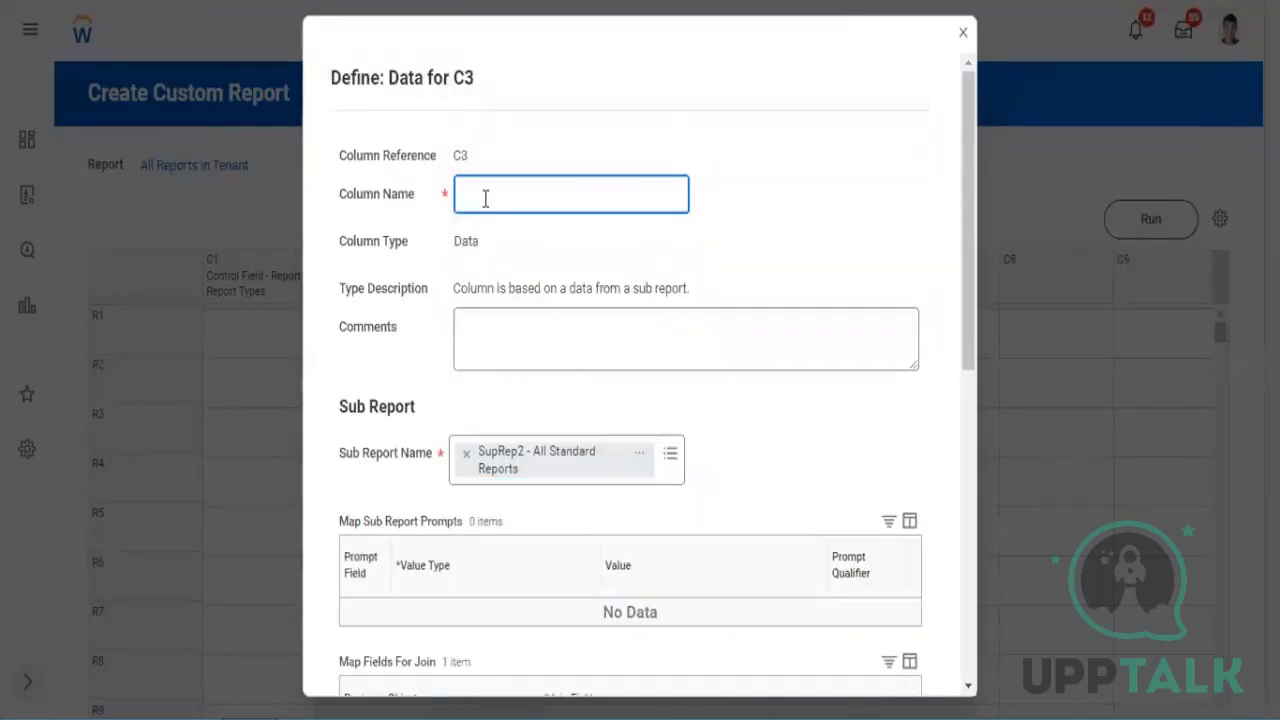
{"action": "type", "text": "Standard Report by Type"}
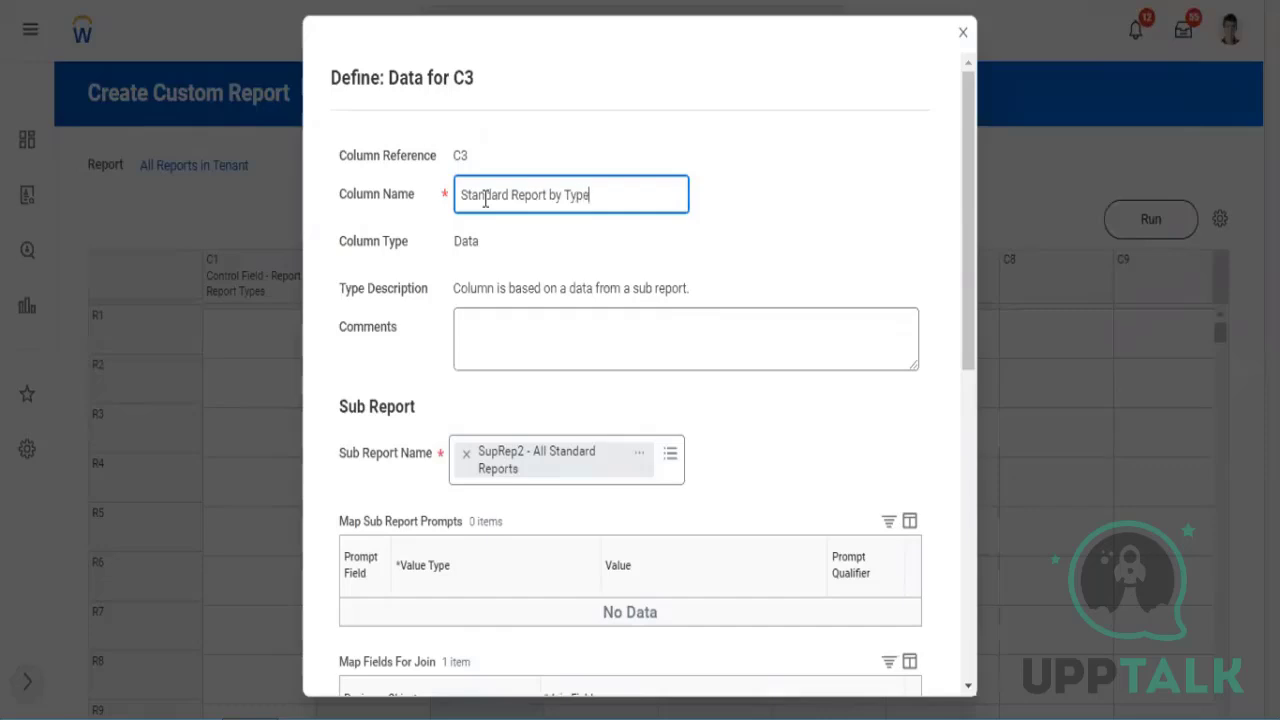
{"action": "left_click", "coordinate": [906, 280]}
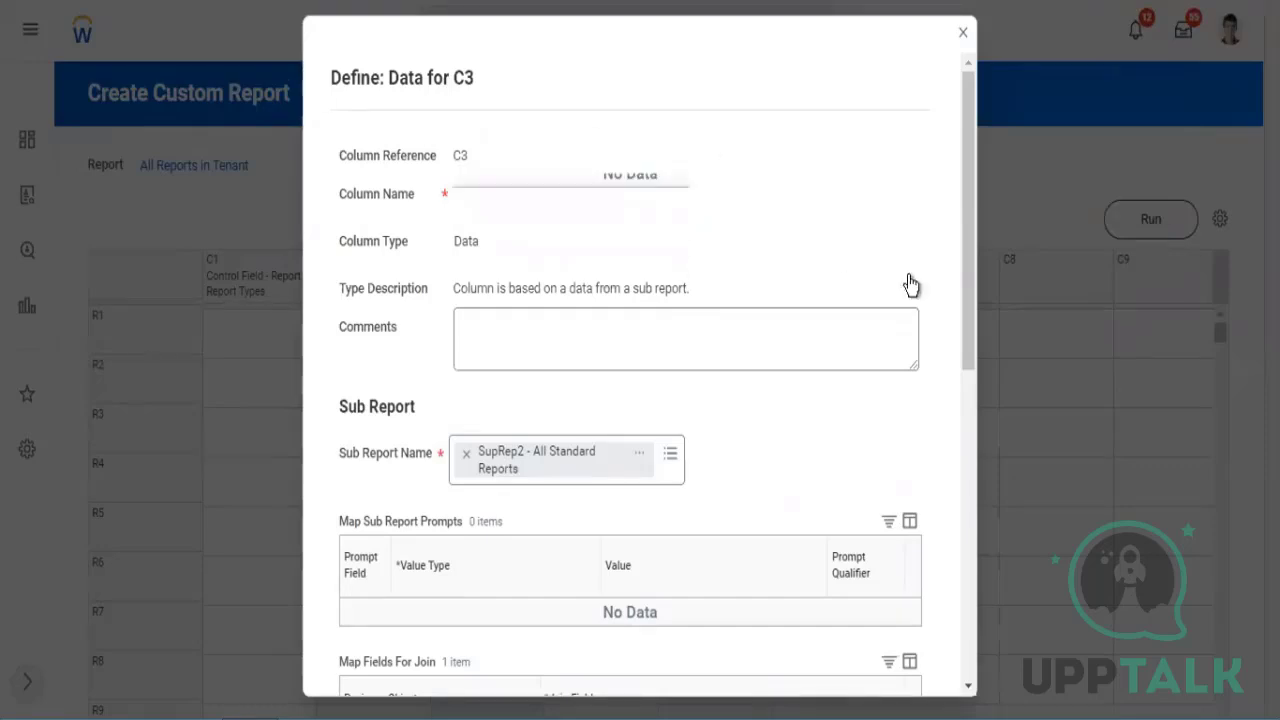
{"action": "scroll", "coordinate": [908, 283], "scroll_direction": "down", "scroll_amount": 7}
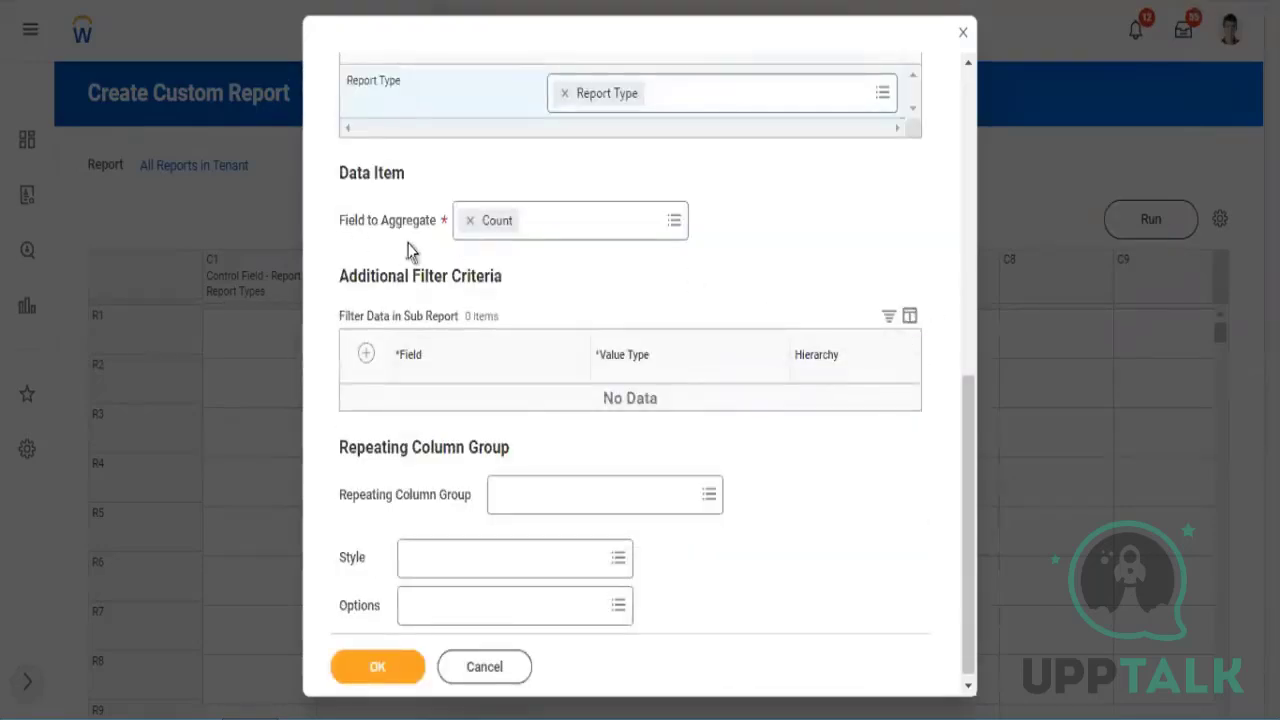
{"action": "left_click_drag", "start_coordinate": [348, 221], "coordinate": [487, 219]}
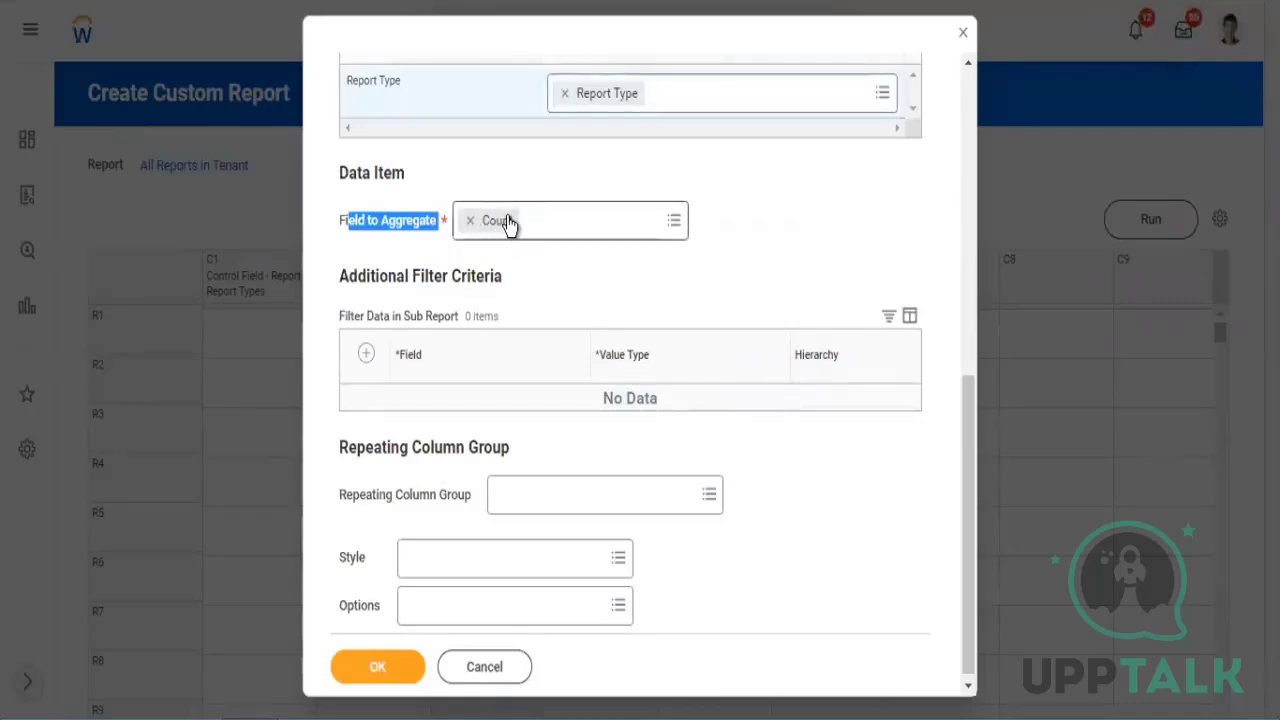
{"action": "left_click", "coordinate": [377, 677]}
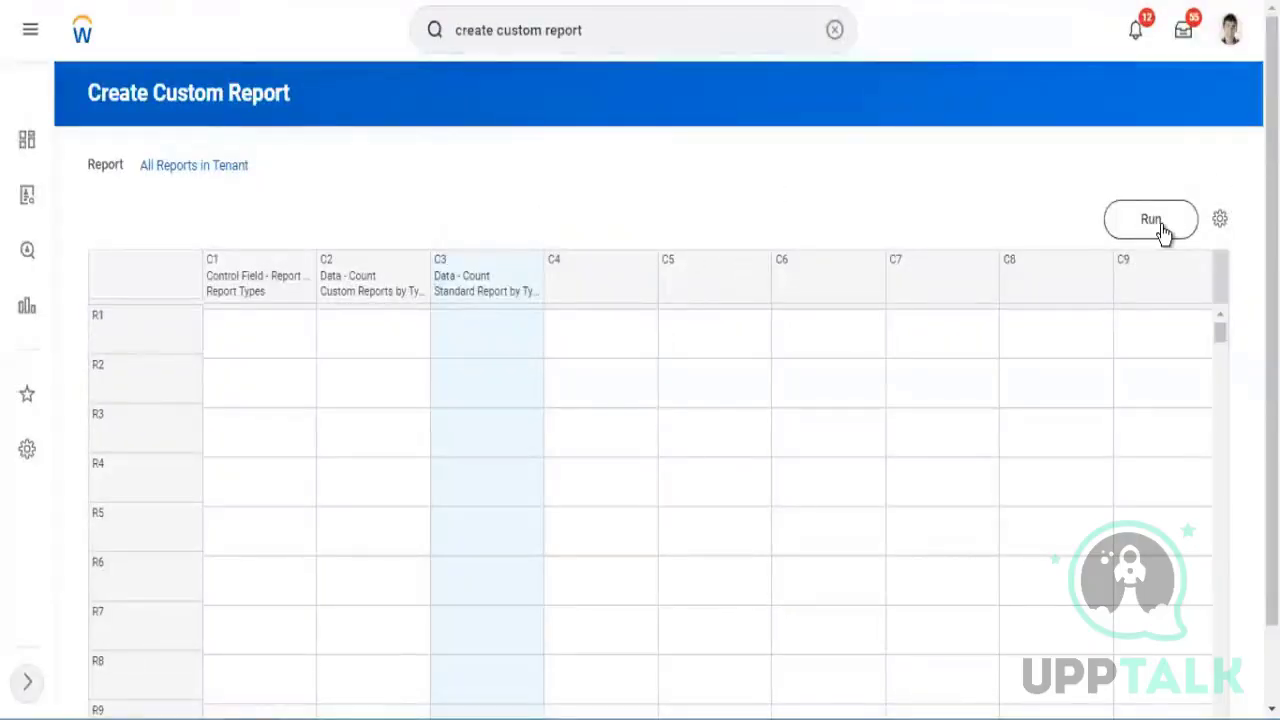
- Run the SupRep2 - All Standard Reports matrix report from its definition page
{"action": "left_click", "coordinate": [1162, 230]}
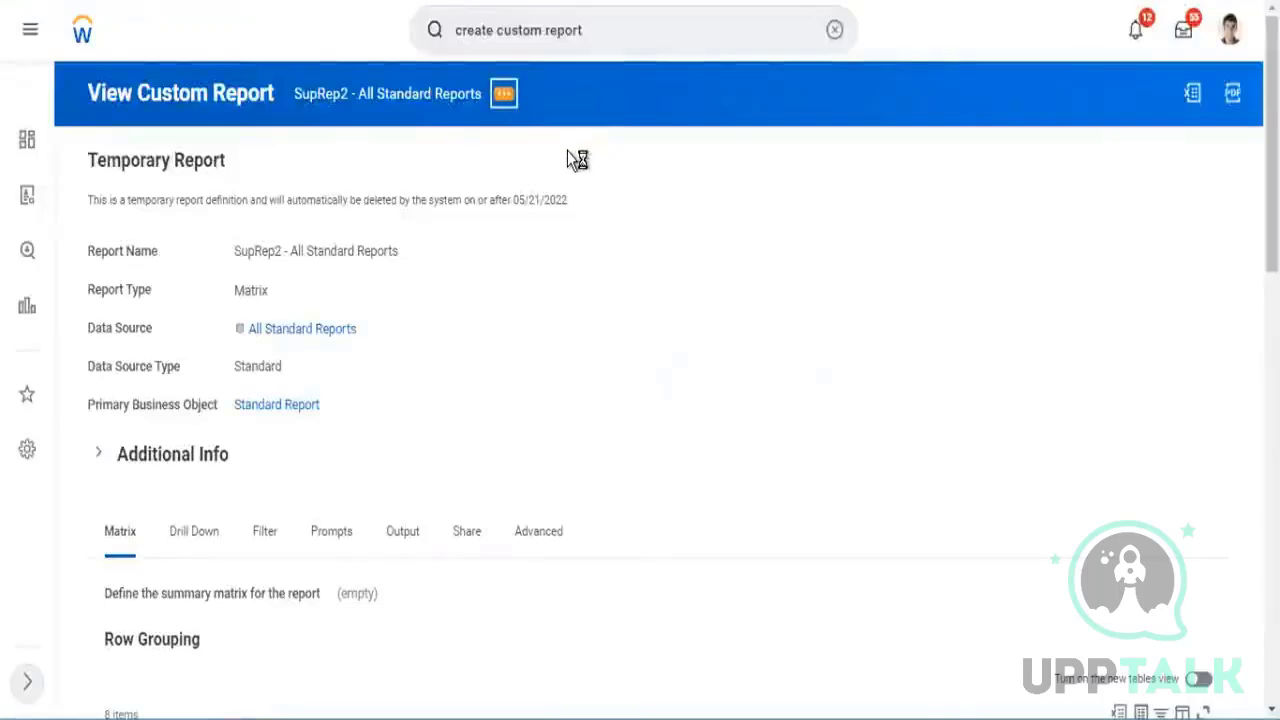
{"action": "left_click", "coordinate": [503, 93]}
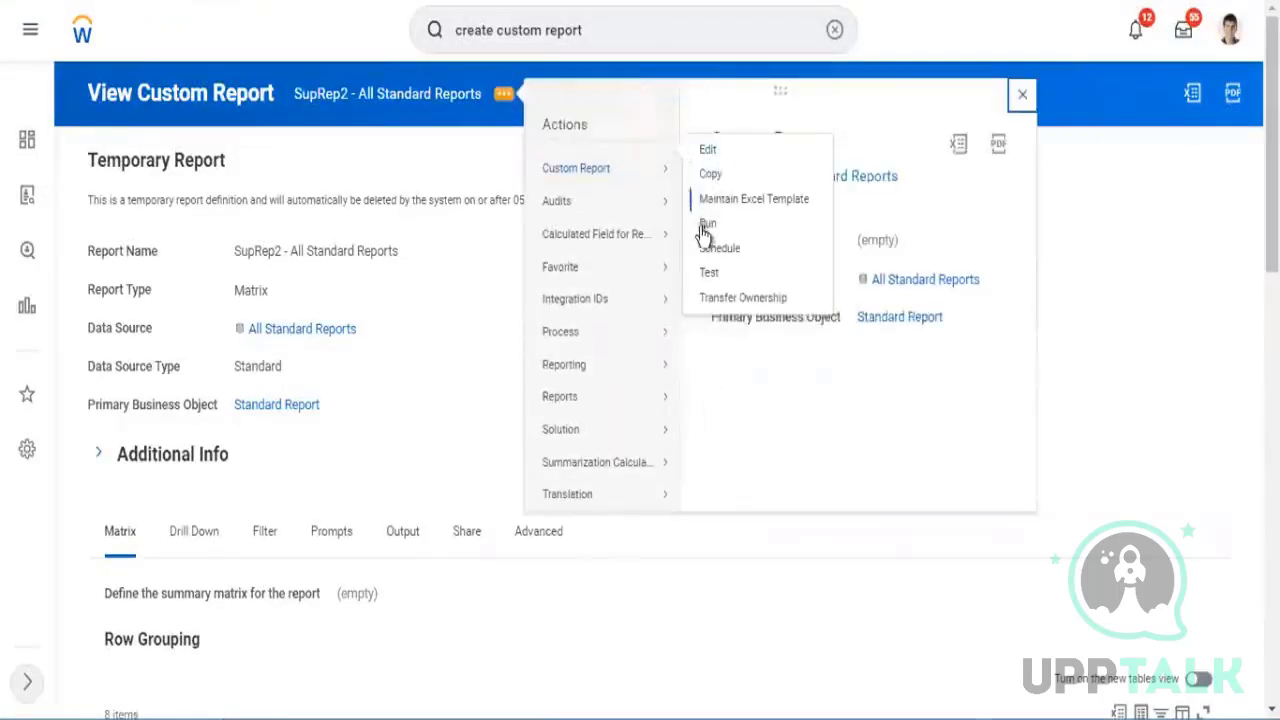
{"action": "left_click", "coordinate": [707, 224]}
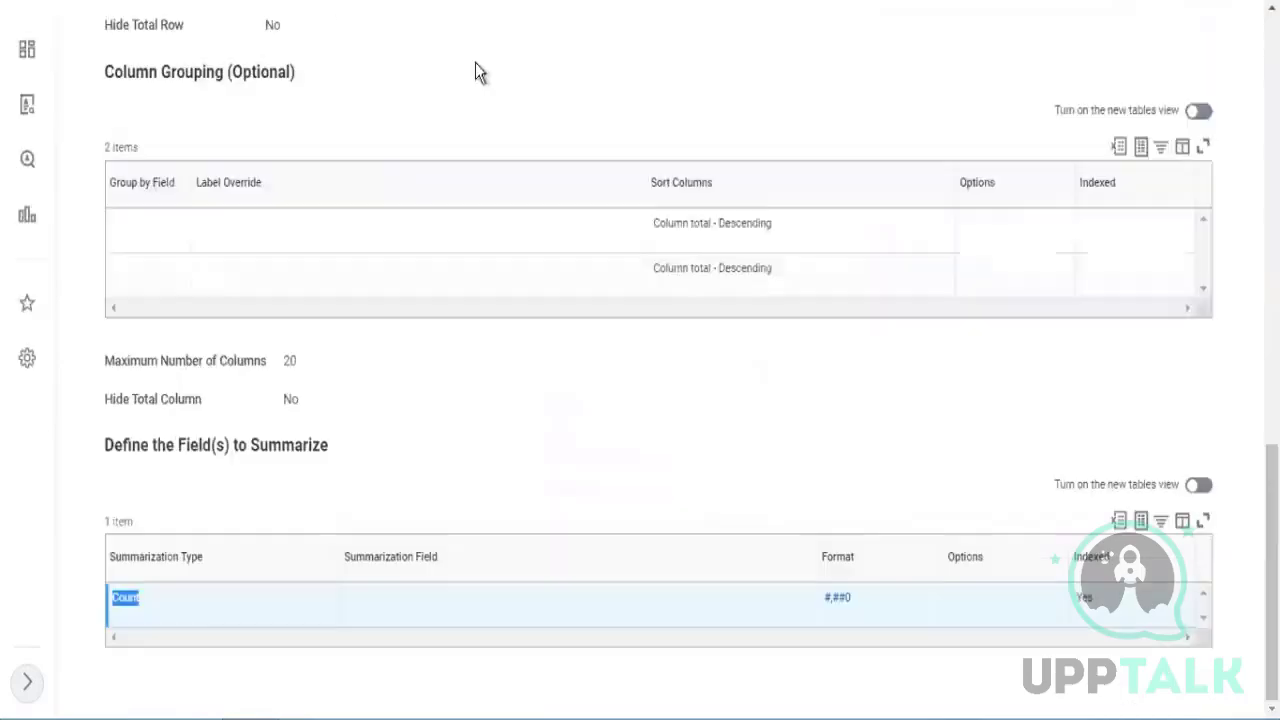
- Run the SubRep1 - All Custom Reports matrix report from its definition page
{"action": "scroll", "coordinate": [481, 59], "scroll_direction": "up", "scroll_amount": 10}
{"action": "scroll", "coordinate": [501, 59], "scroll_direction": "up", "scroll_amount": 3}
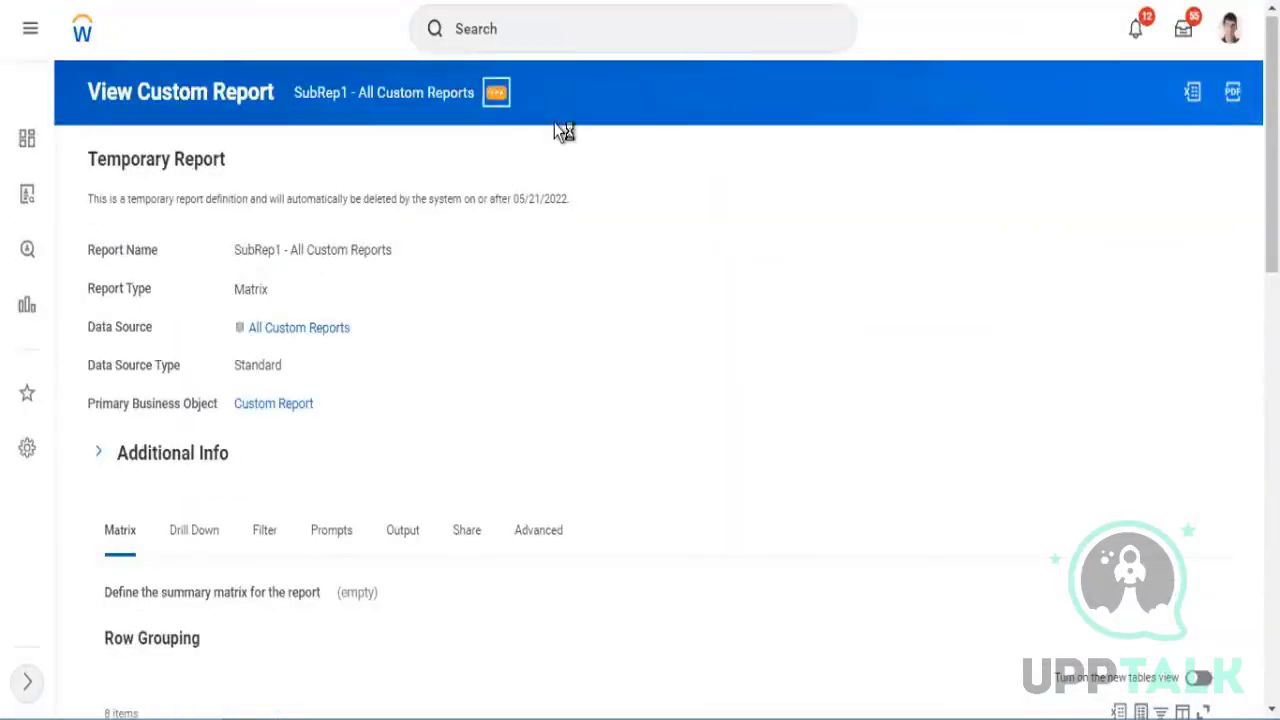
{"action": "mouse_move", "coordinate": [551, 153]}
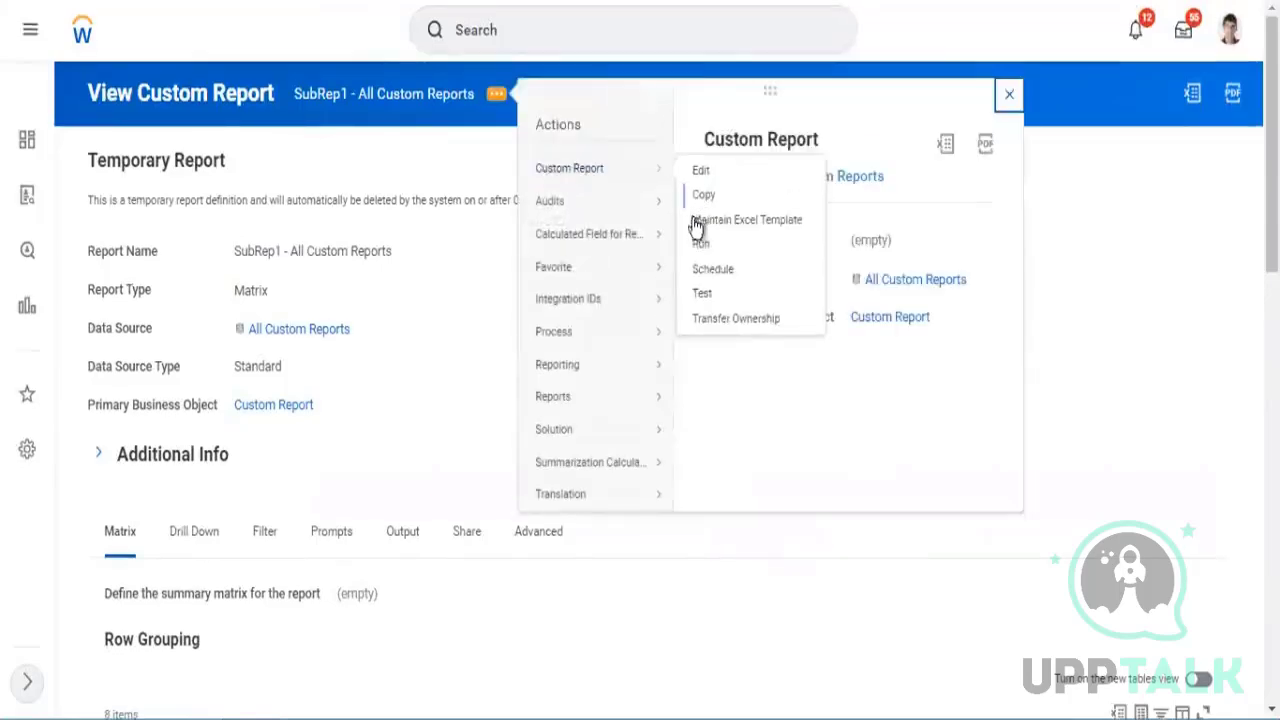
{"action": "left_click", "coordinate": [701, 247]}
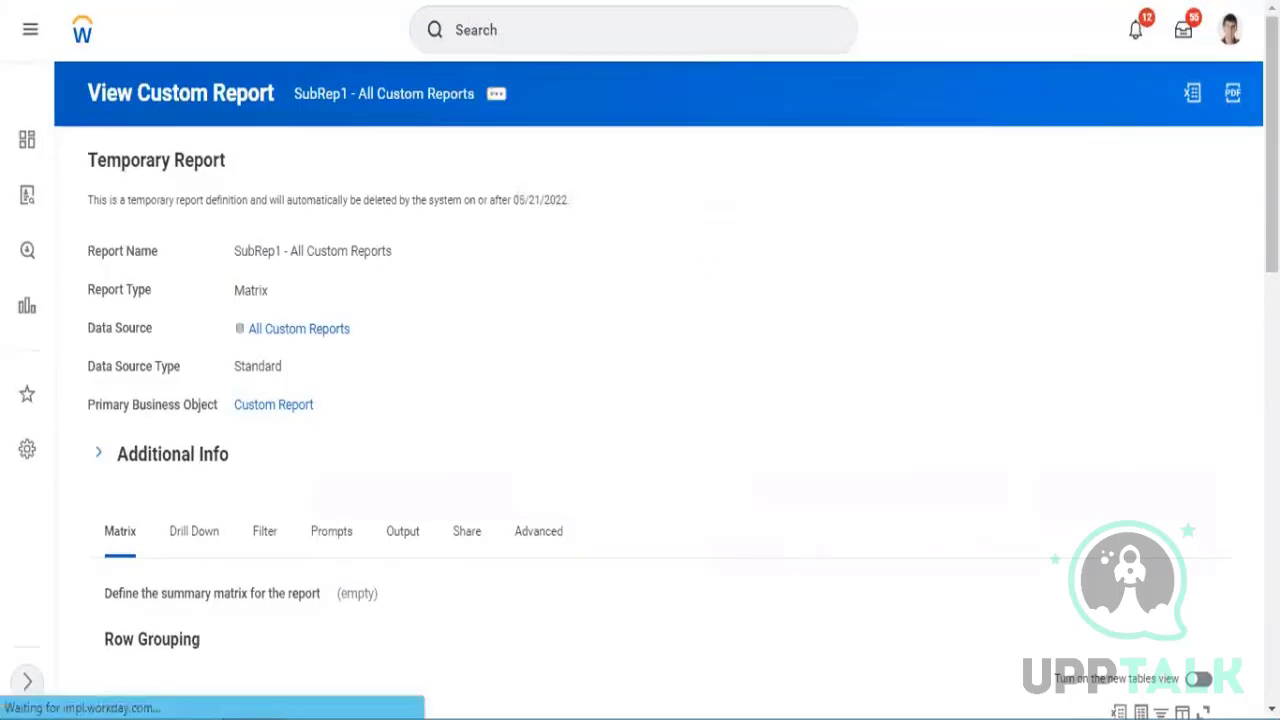
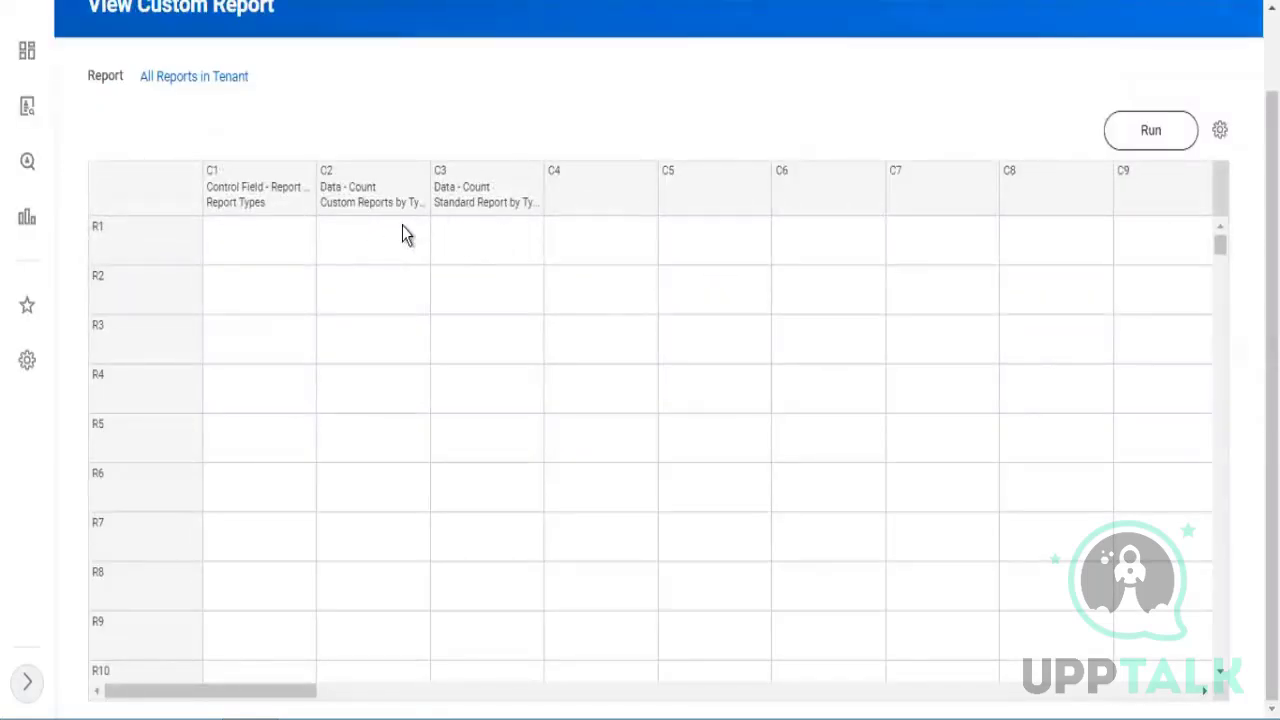
- Start defining column C4 of All Reports in Tenant as a calculation, and check the SubRep1 report output
{"action": "left_click", "coordinate": [650, 176]}
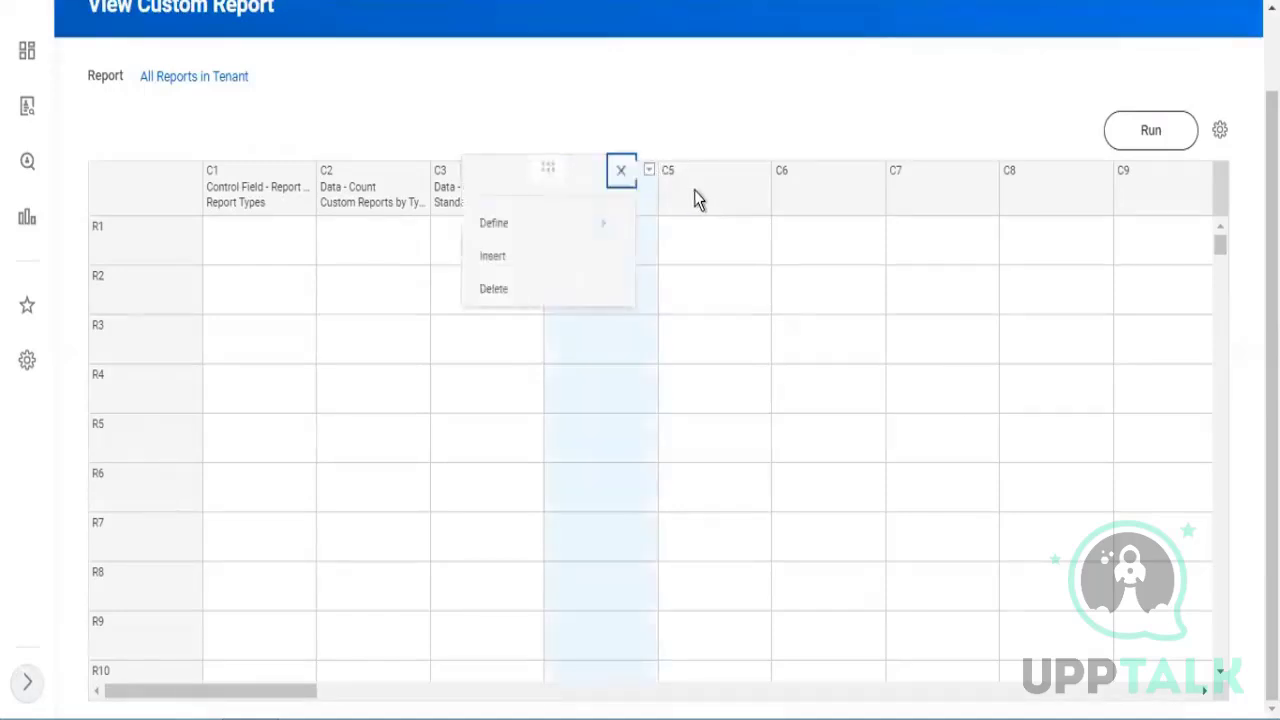
{"action": "mouse_move", "coordinate": [560, 230]}
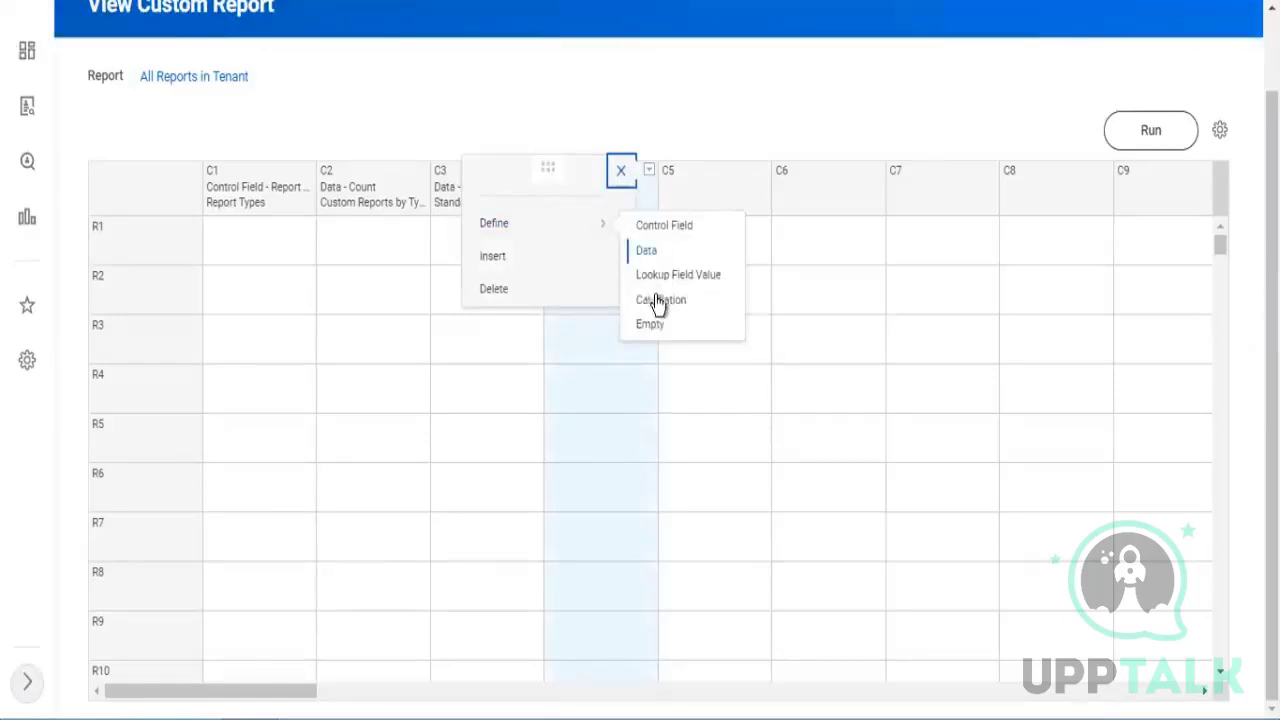
{"action": "left_click", "coordinate": [661, 300]}
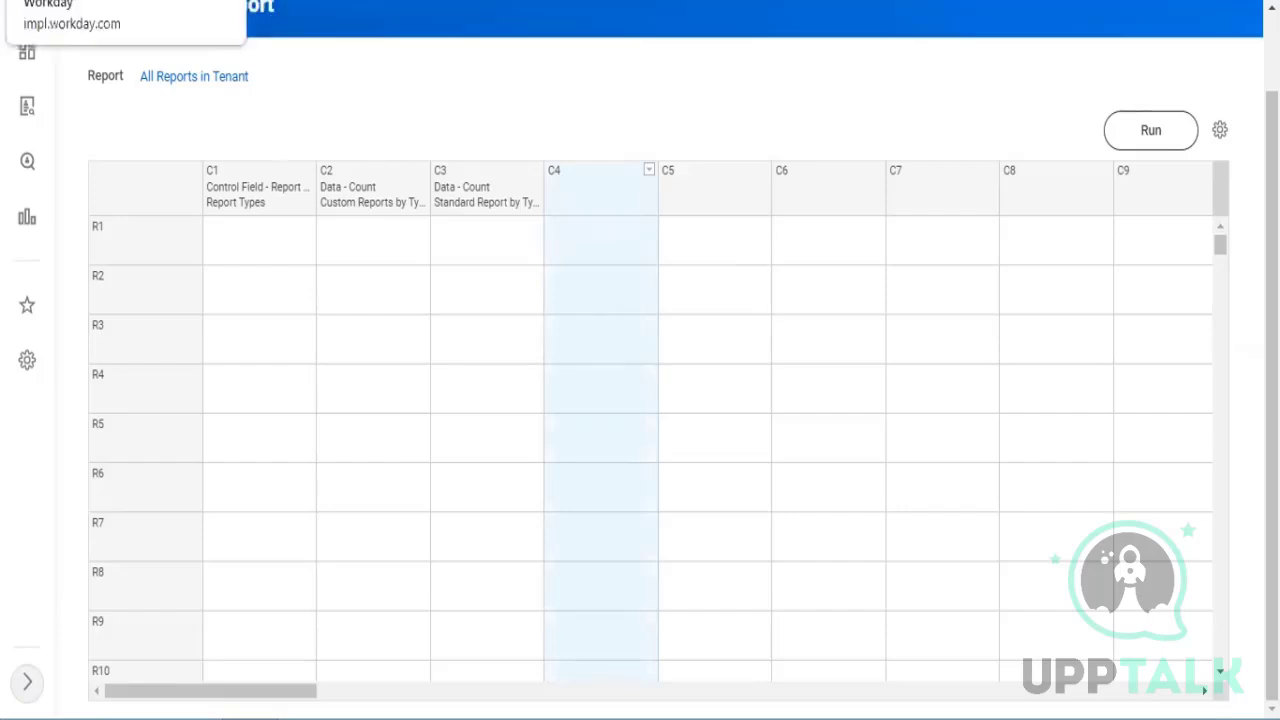
{"action": "left_click", "coordinate": [110, 1]}
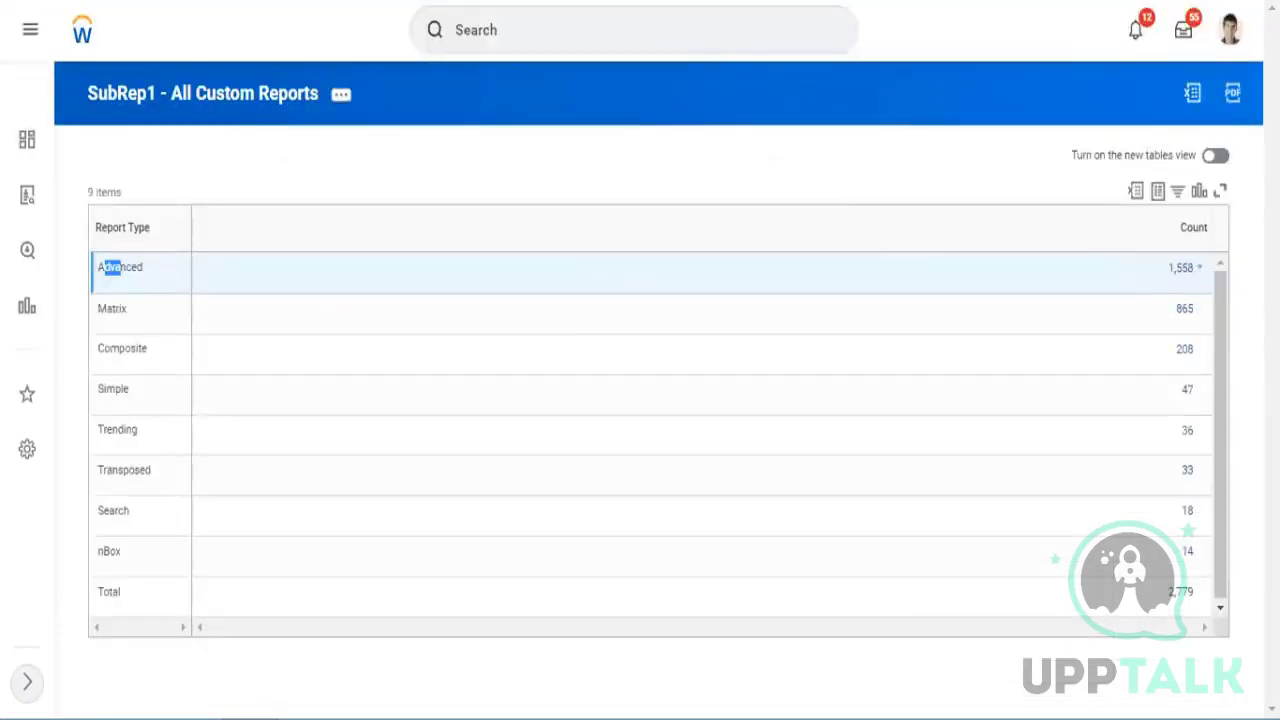
{"action": "left_click", "coordinate": [270, 1]}
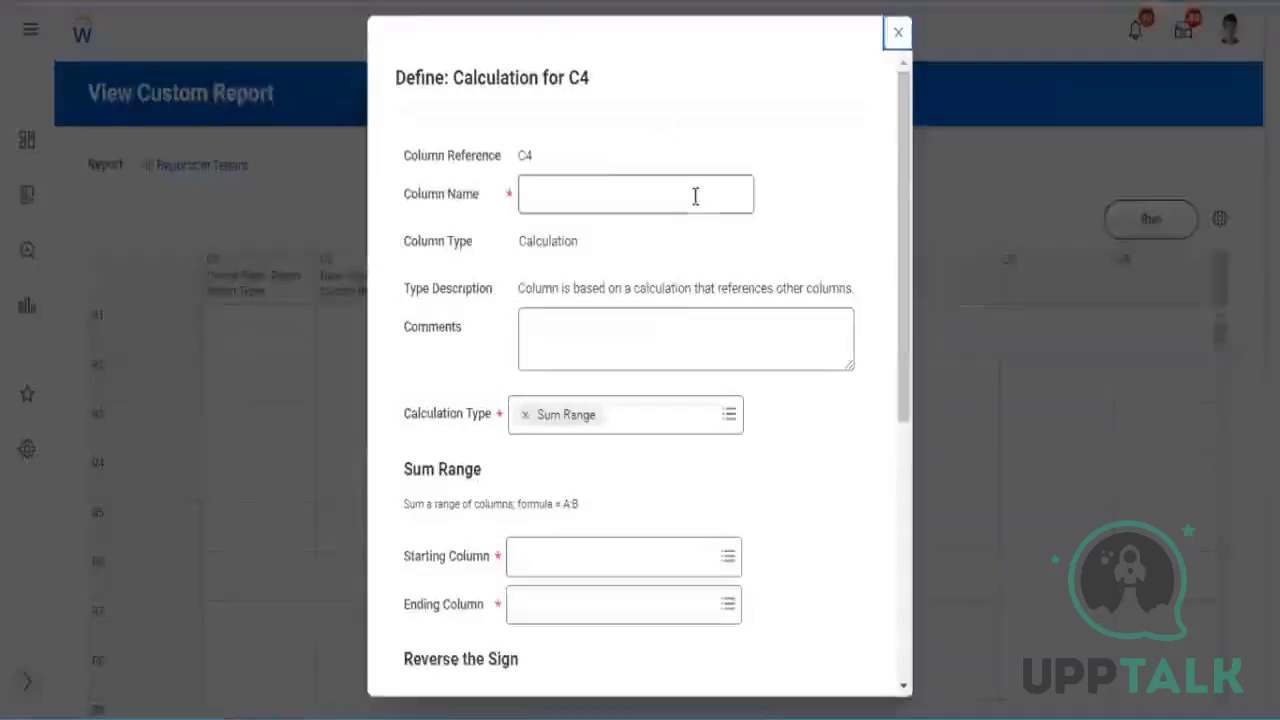
- Keep Sum Range as C4's calculation type and set its range from C2 (Custom Reports by Type) to C3 (Standard Report by Type)
{"action": "scroll", "coordinate": [640, 250], "scroll_direction": "down", "scroll_amount": 3}
{"action": "left_click_drag", "start_coordinate": [428, 206], "coordinate": [490, 218]}
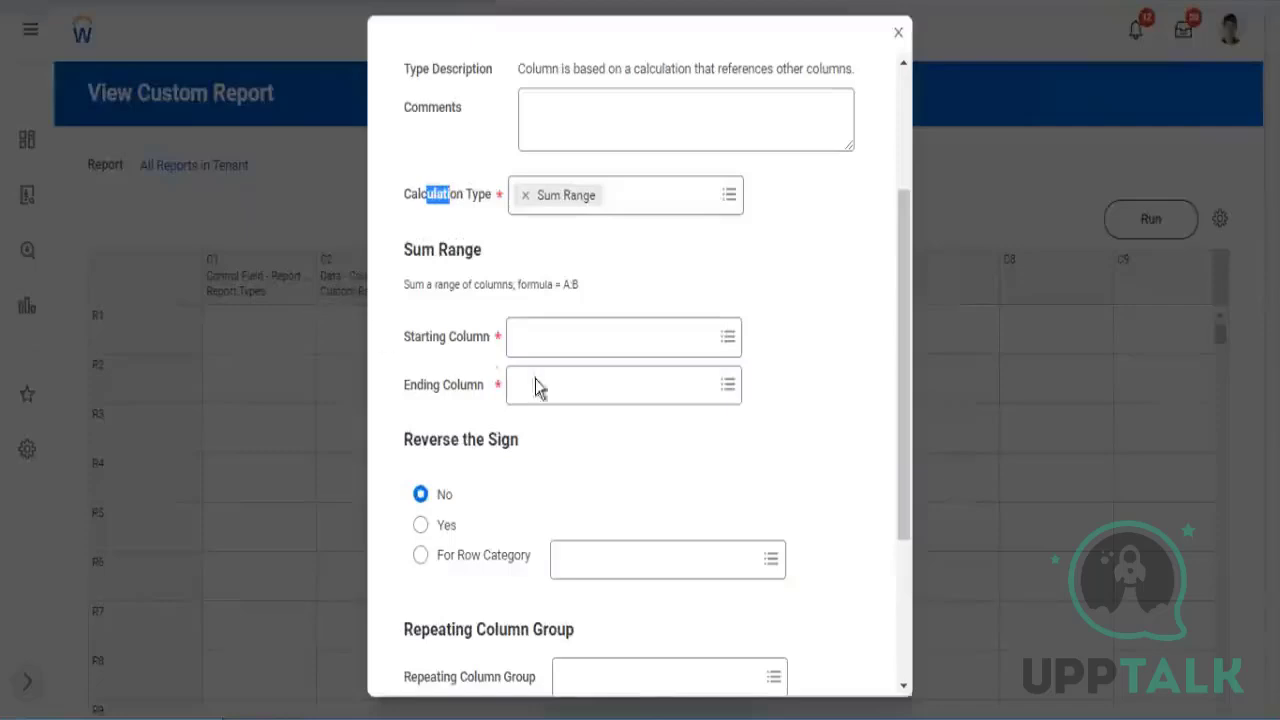
{"action": "left_click", "coordinate": [623, 340]}
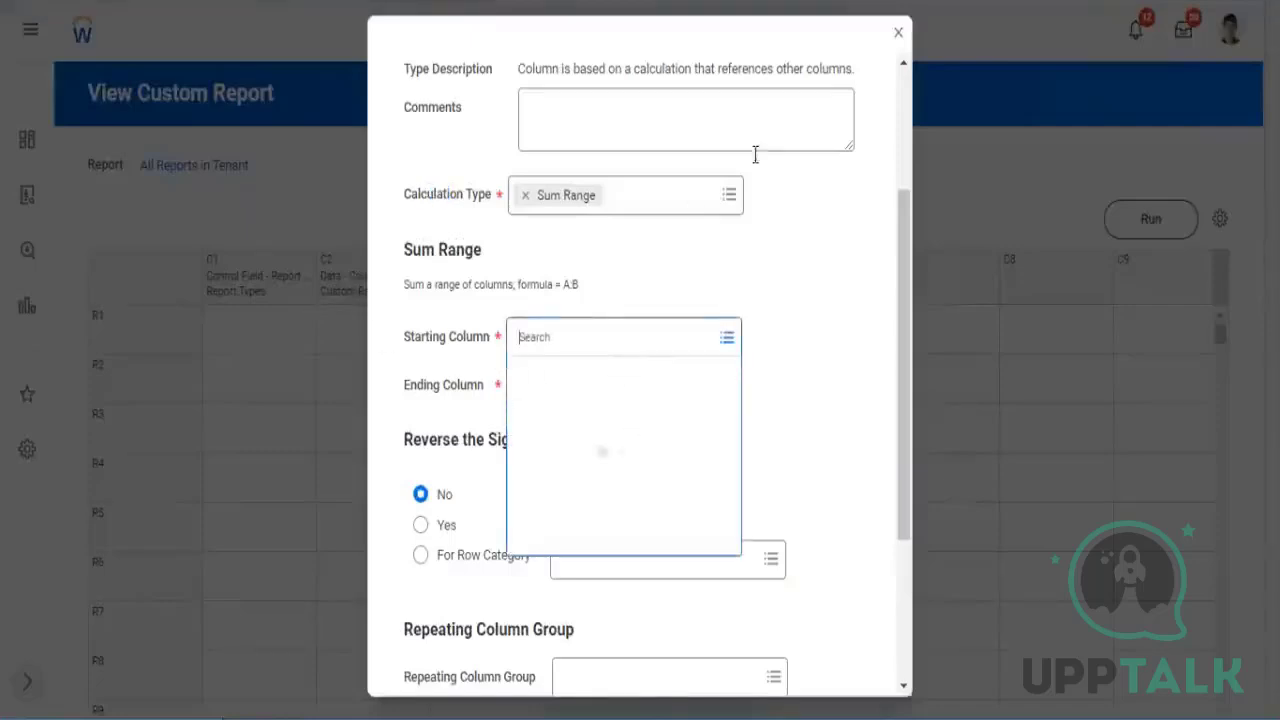
{"action": "left_click", "coordinate": [735, 207]}
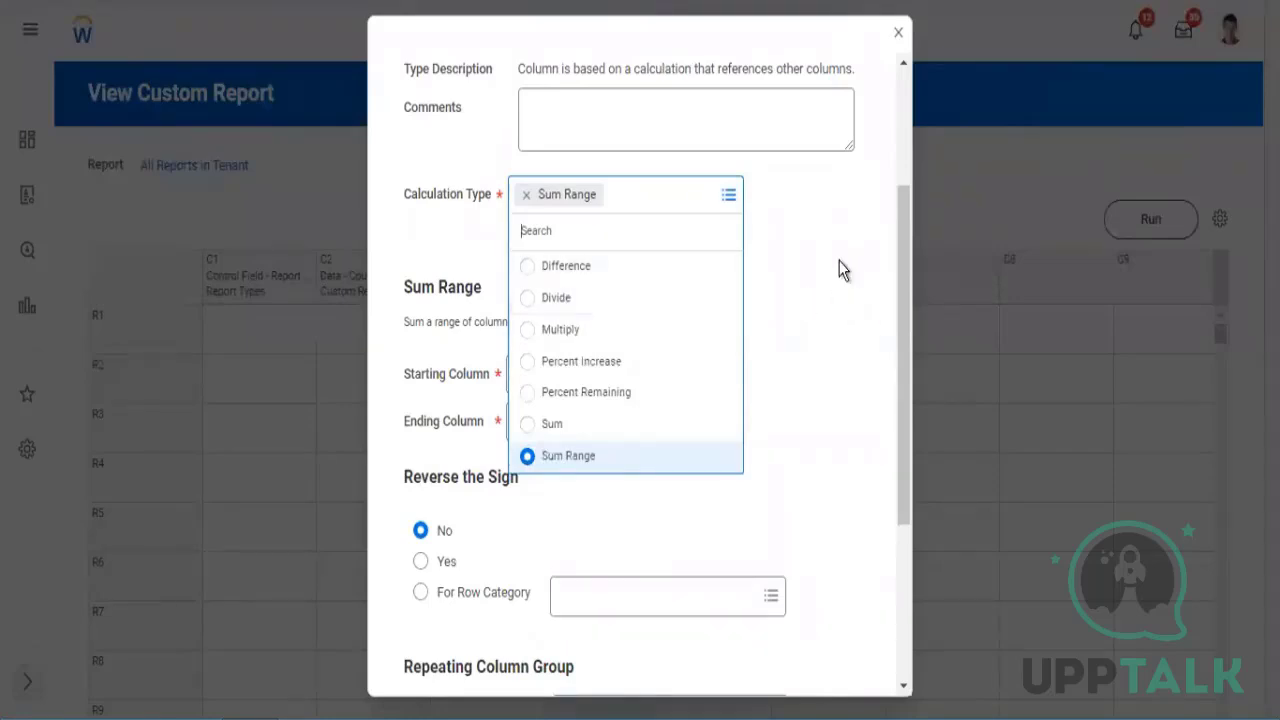
{"action": "left_click", "coordinate": [736, 344]}
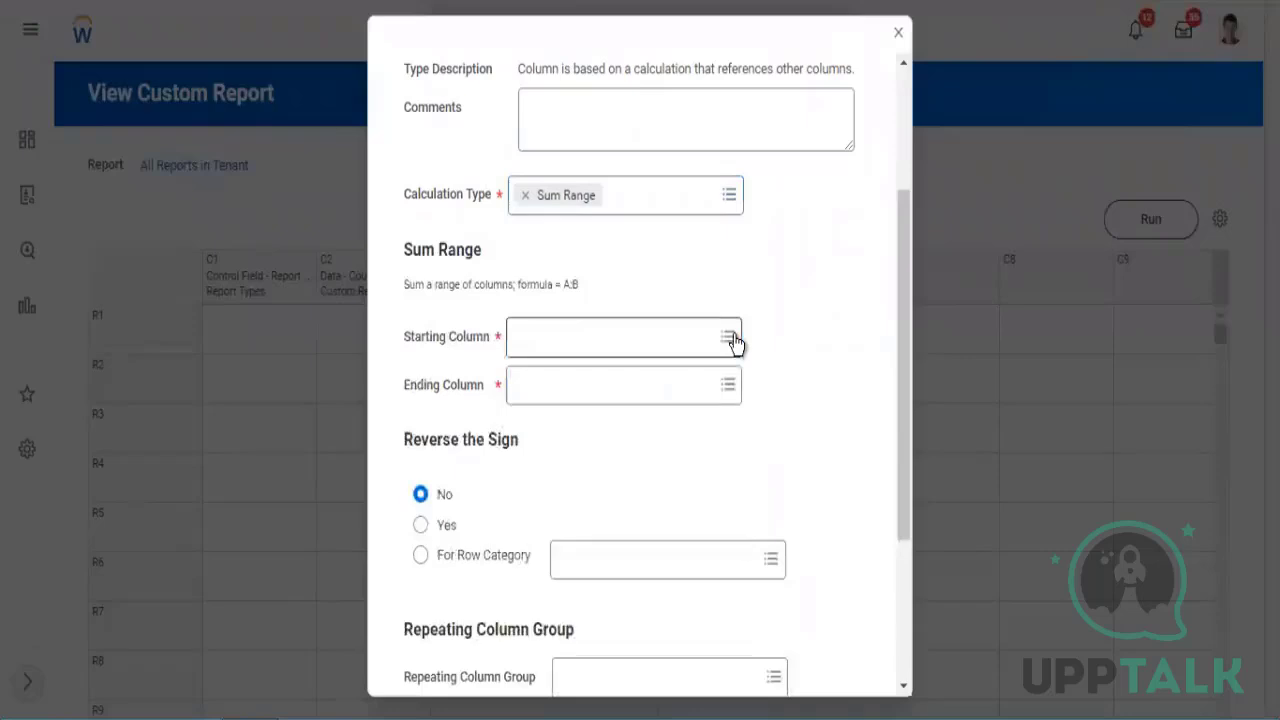
{"action": "left_click", "coordinate": [735, 342]}
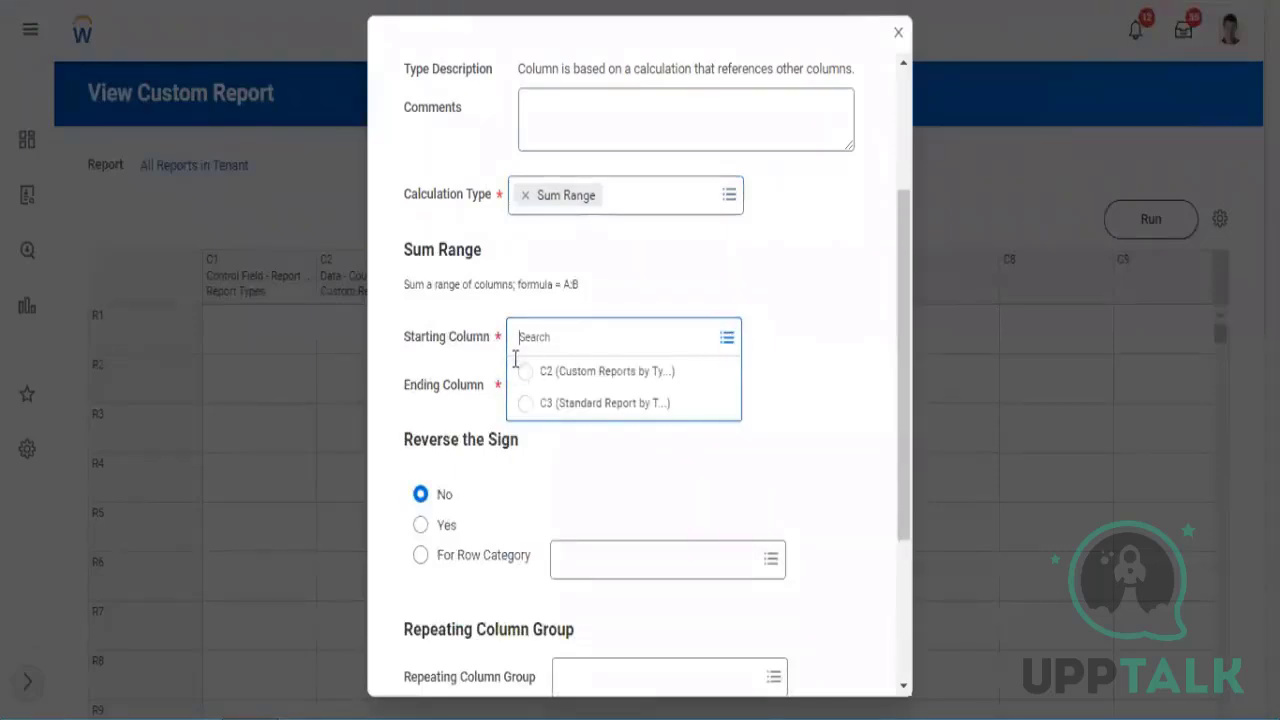
{"action": "left_click", "coordinate": [229, 267]}
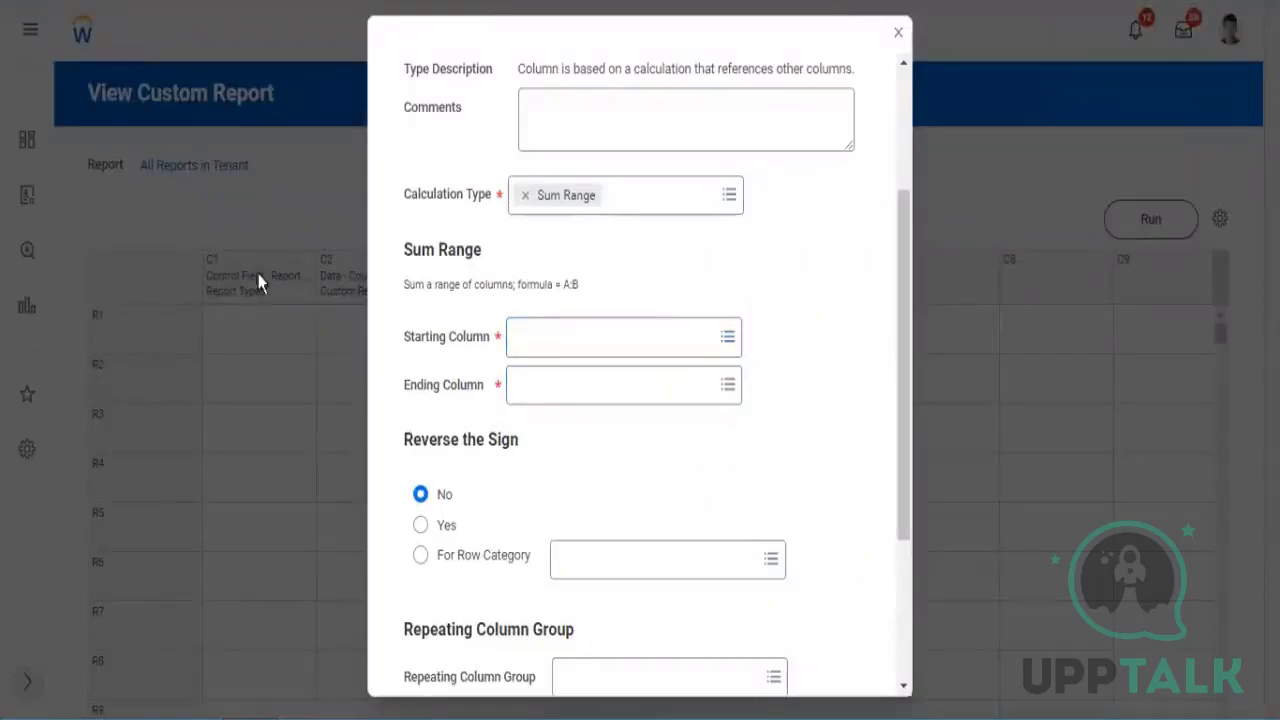
{"action": "left_click", "coordinate": [619, 350]}
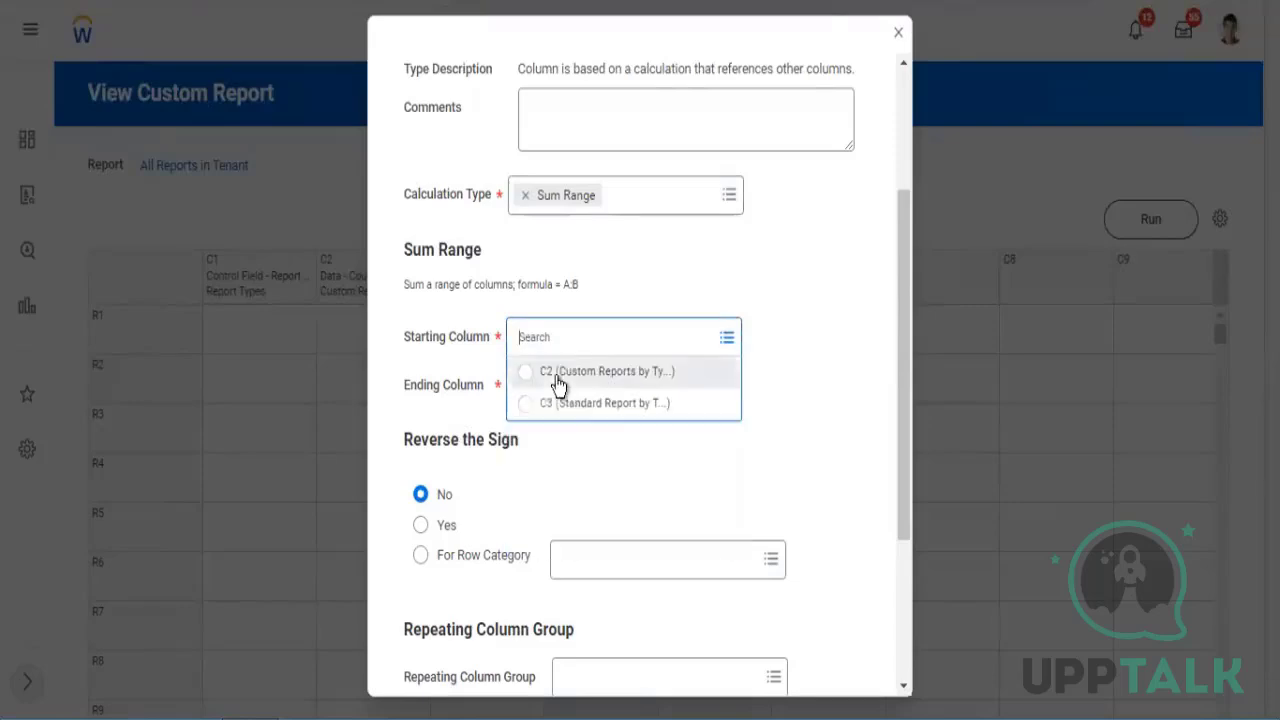
{"action": "left_click", "coordinate": [531, 379]}
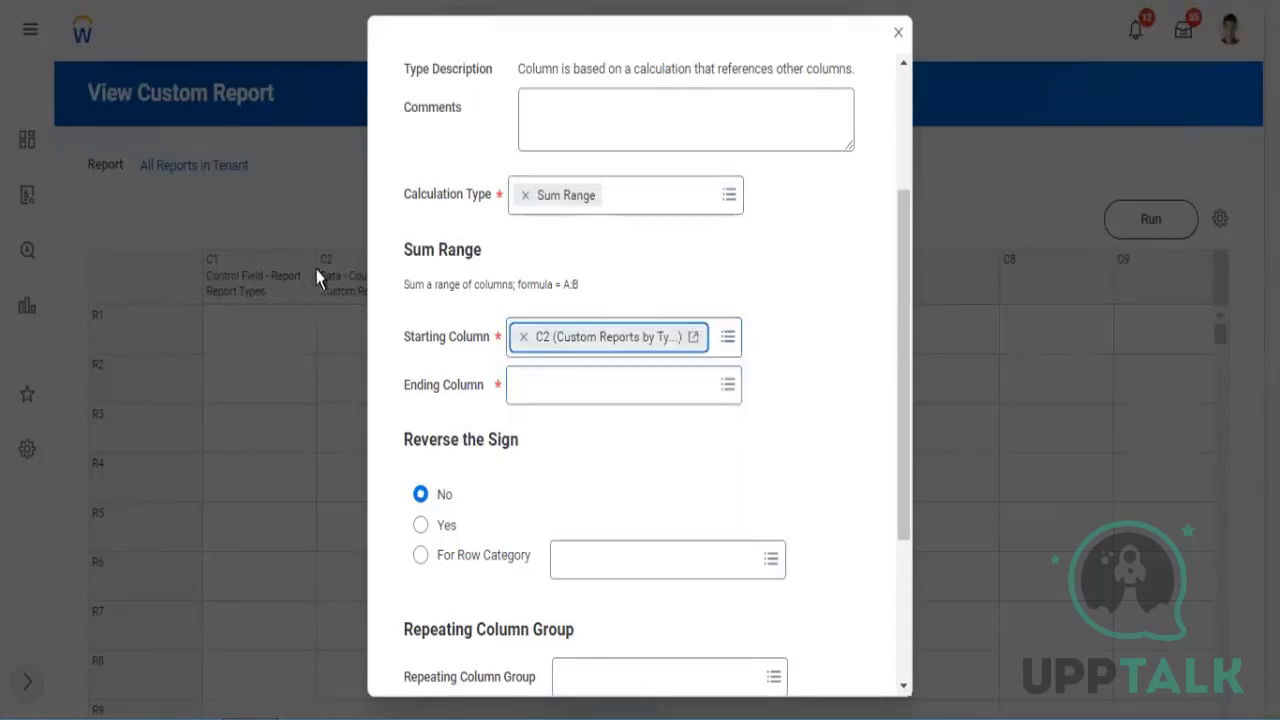
{"action": "left_click", "coordinate": [714, 392]}
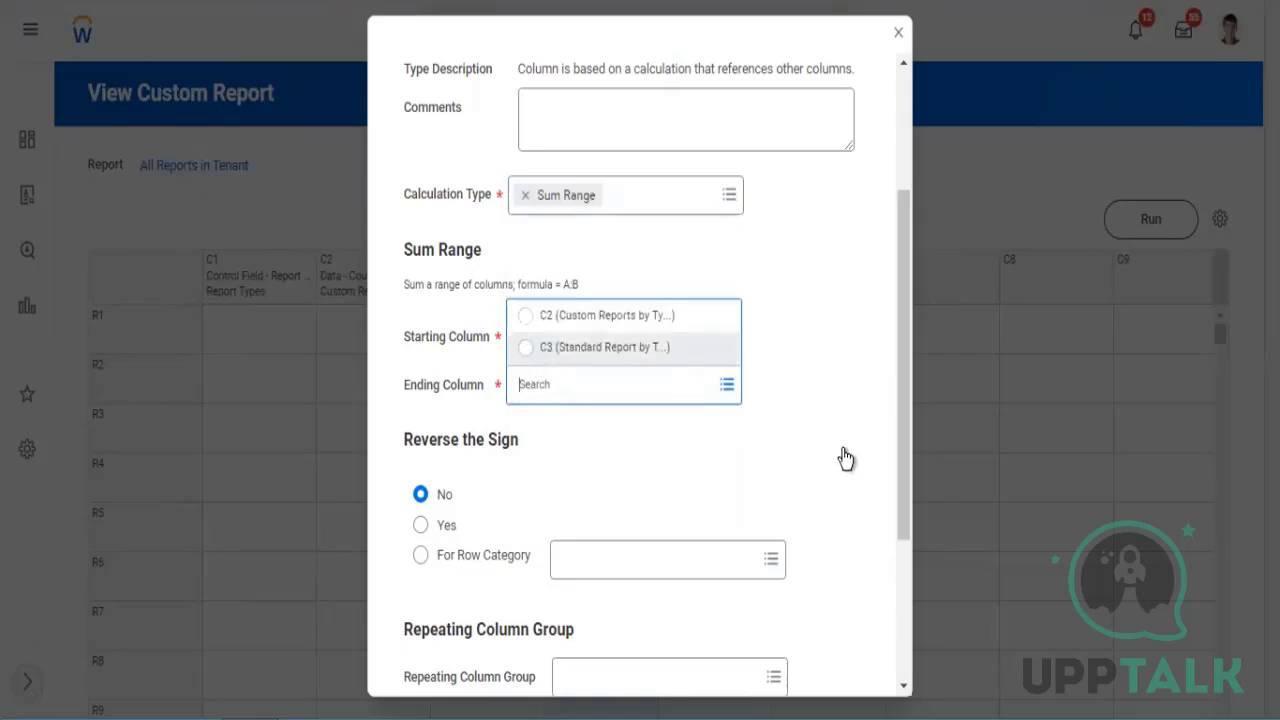
{"action": "key", "text": "Return"}
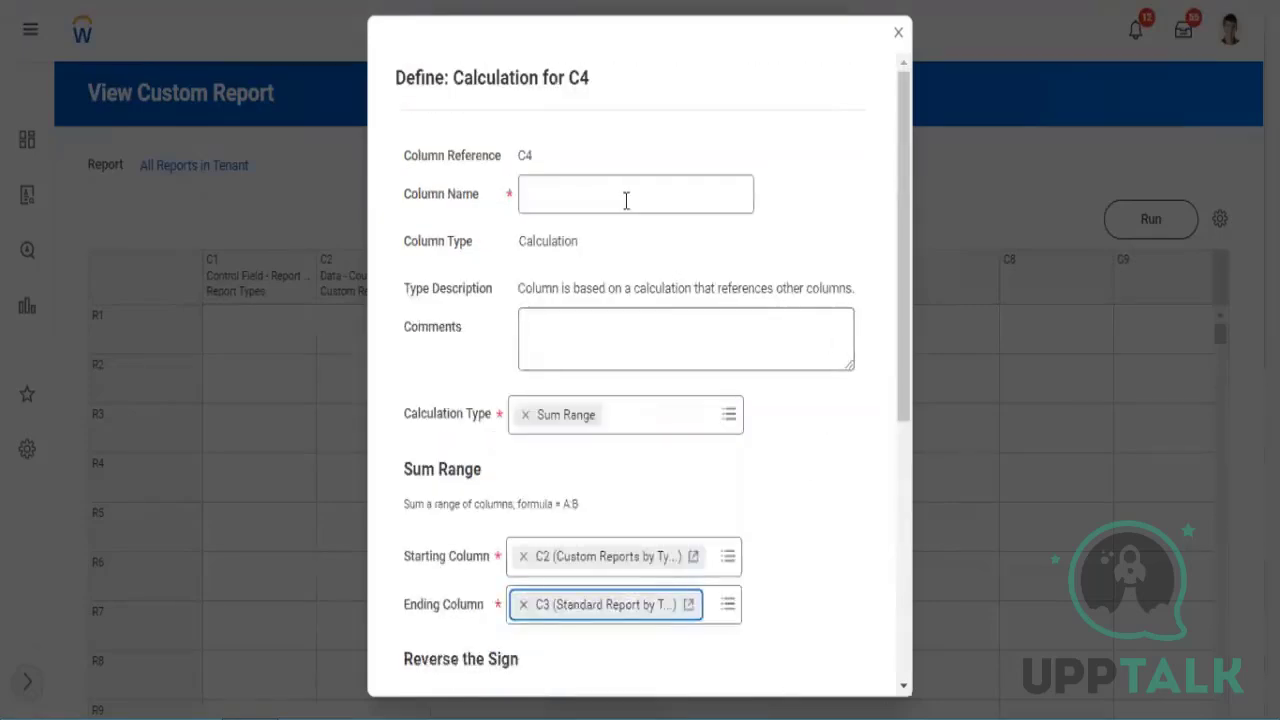
- Name column C4 Total Count, review the remaining calculation settings, and accept the definition
{"action": "left_click", "coordinate": [624, 201]}
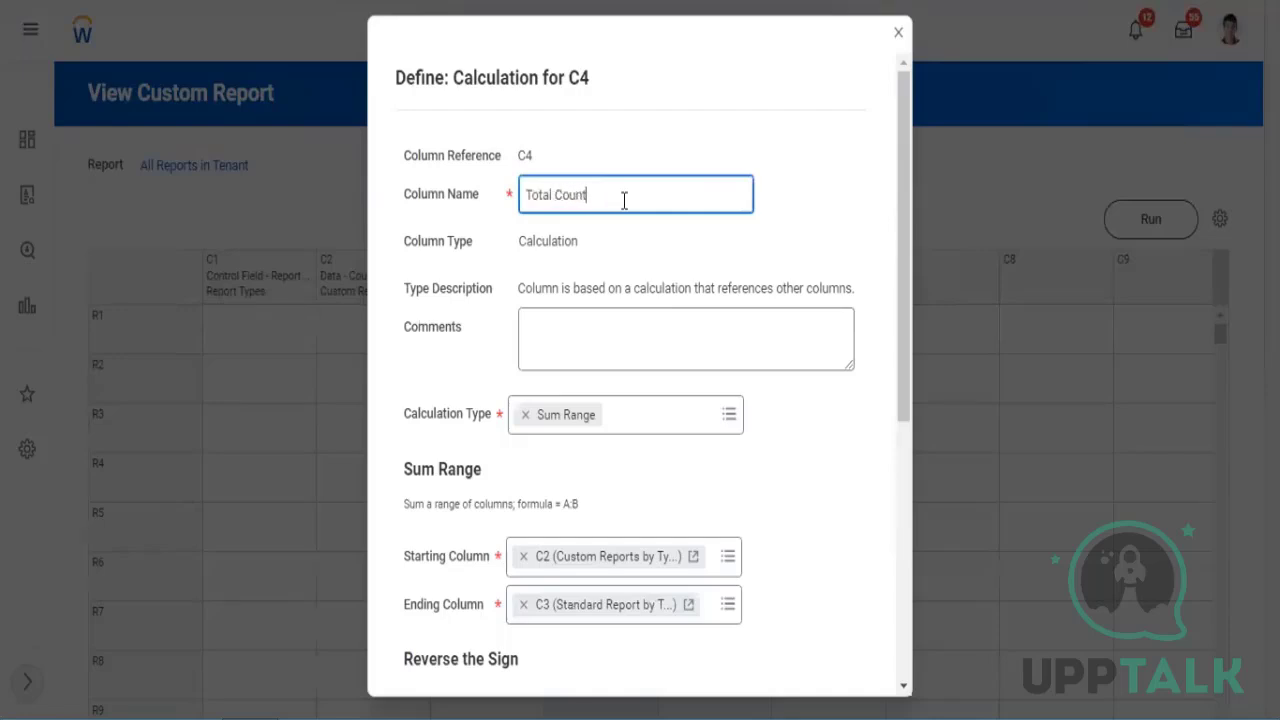
{"action": "scroll", "coordinate": [748, 335], "scroll_direction": "down", "scroll_amount": 5}
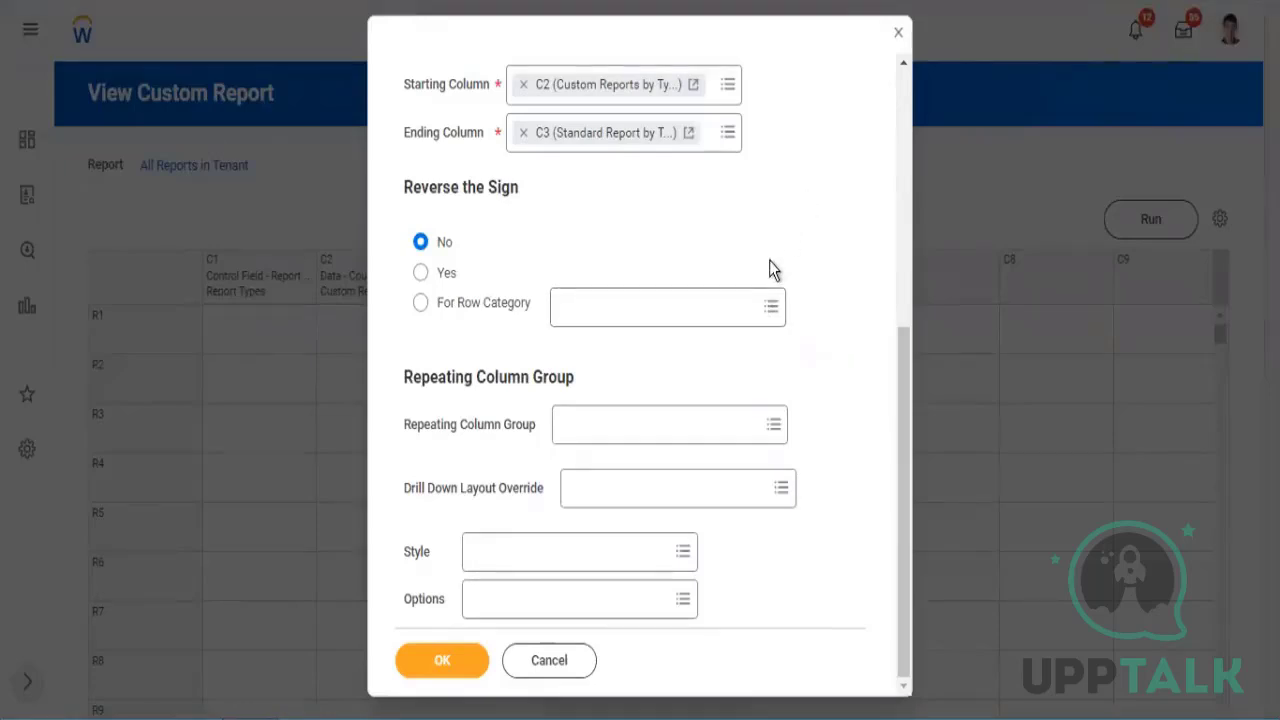
{"action": "scroll", "coordinate": [775, 265], "scroll_direction": "up", "scroll_amount": 5}
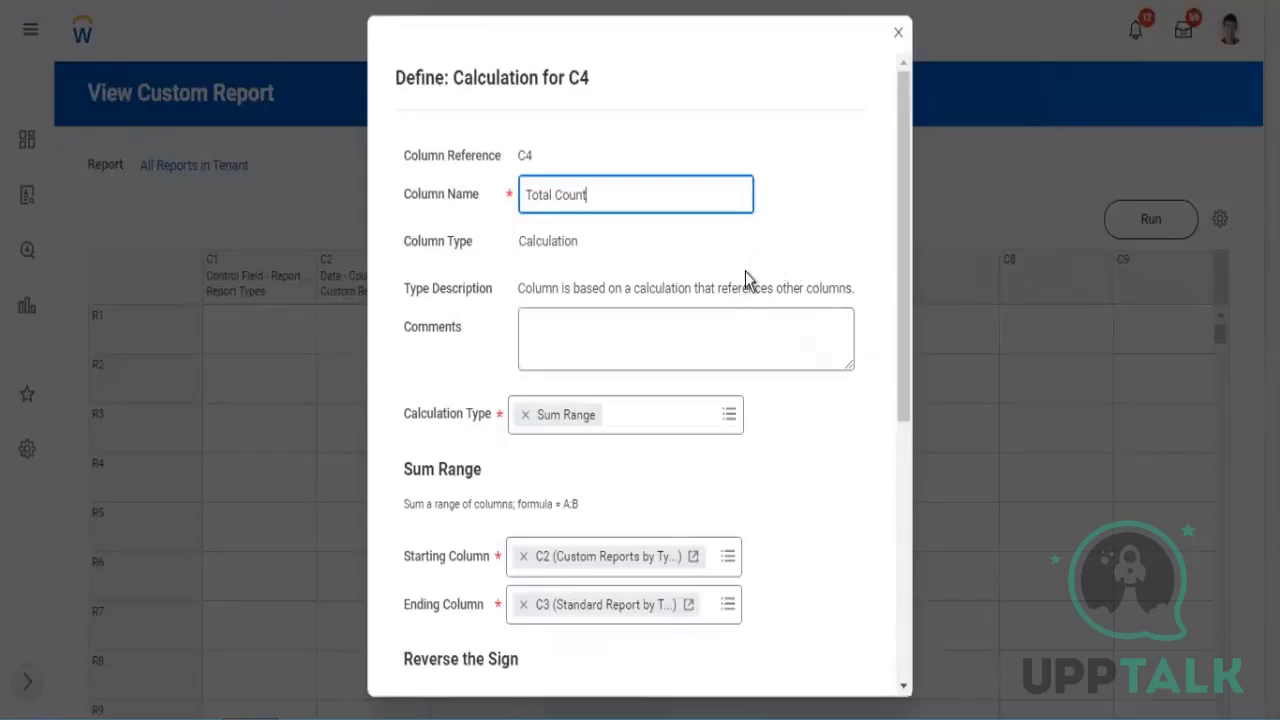
{"action": "scroll", "coordinate": [786, 255], "scroll_direction": "down", "scroll_amount": 3}
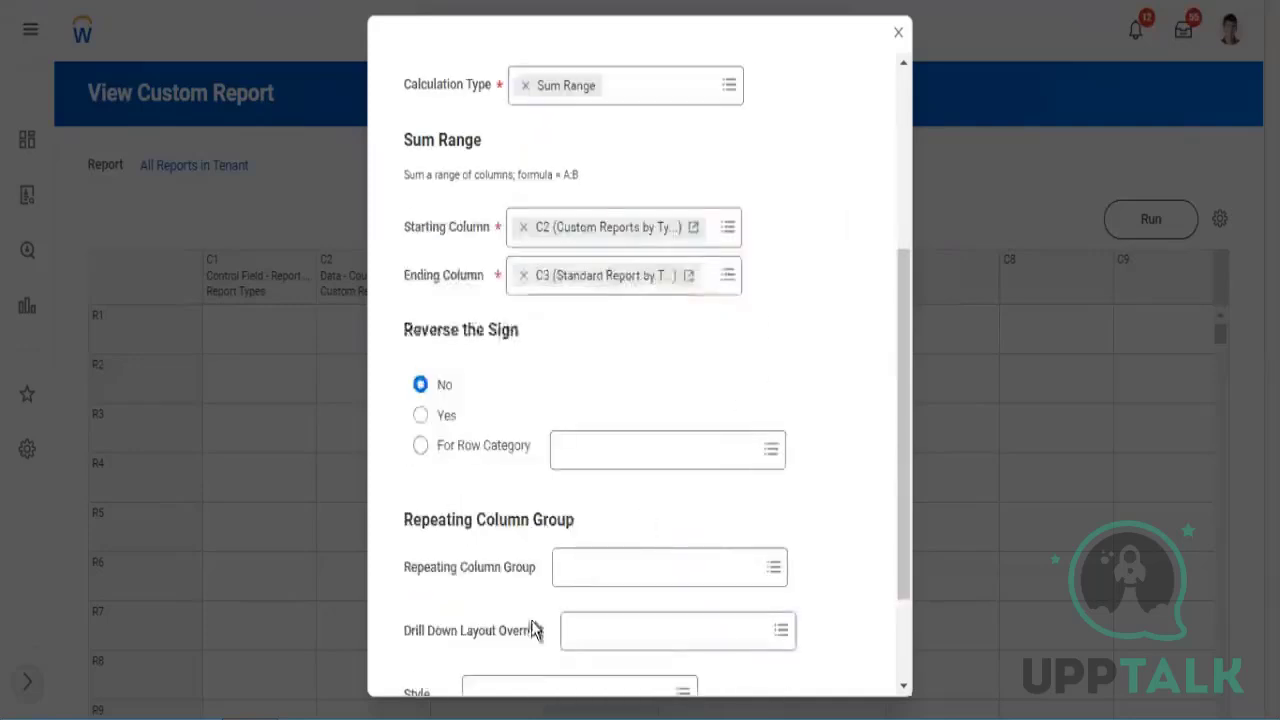
{"action": "scroll", "coordinate": [577, 545], "scroll_direction": "down", "scroll_amount": 3}
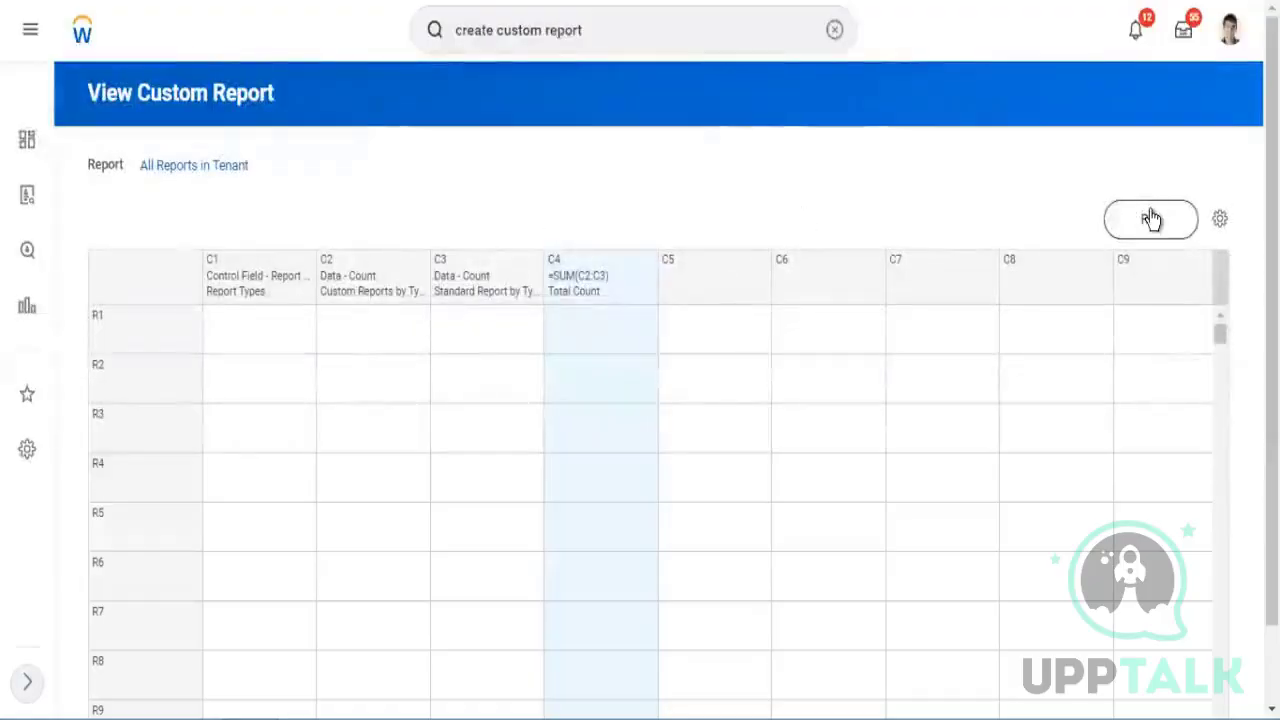
- Run All Reports in Tenant, check the nBox row's custom, standard and total counts, and drill into its custom reports count
{"action": "left_click", "coordinate": [1151, 219]}
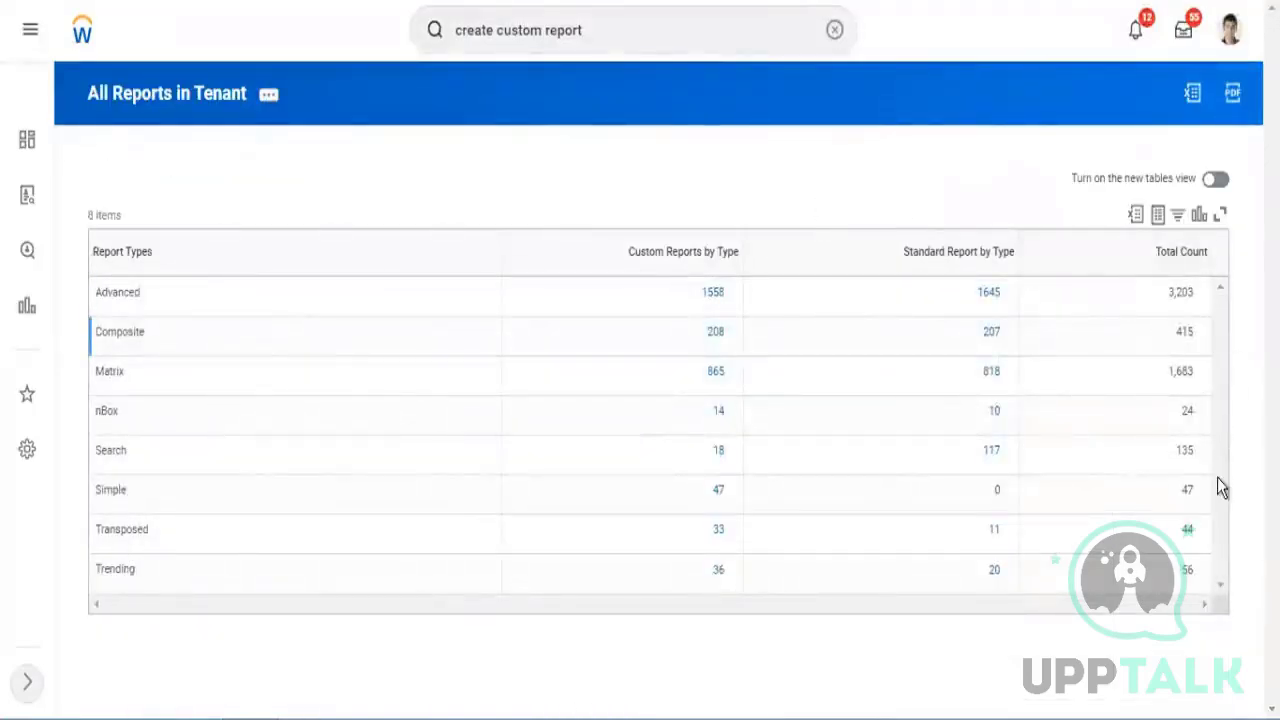
{"action": "double_click", "coordinate": [744, 417]}
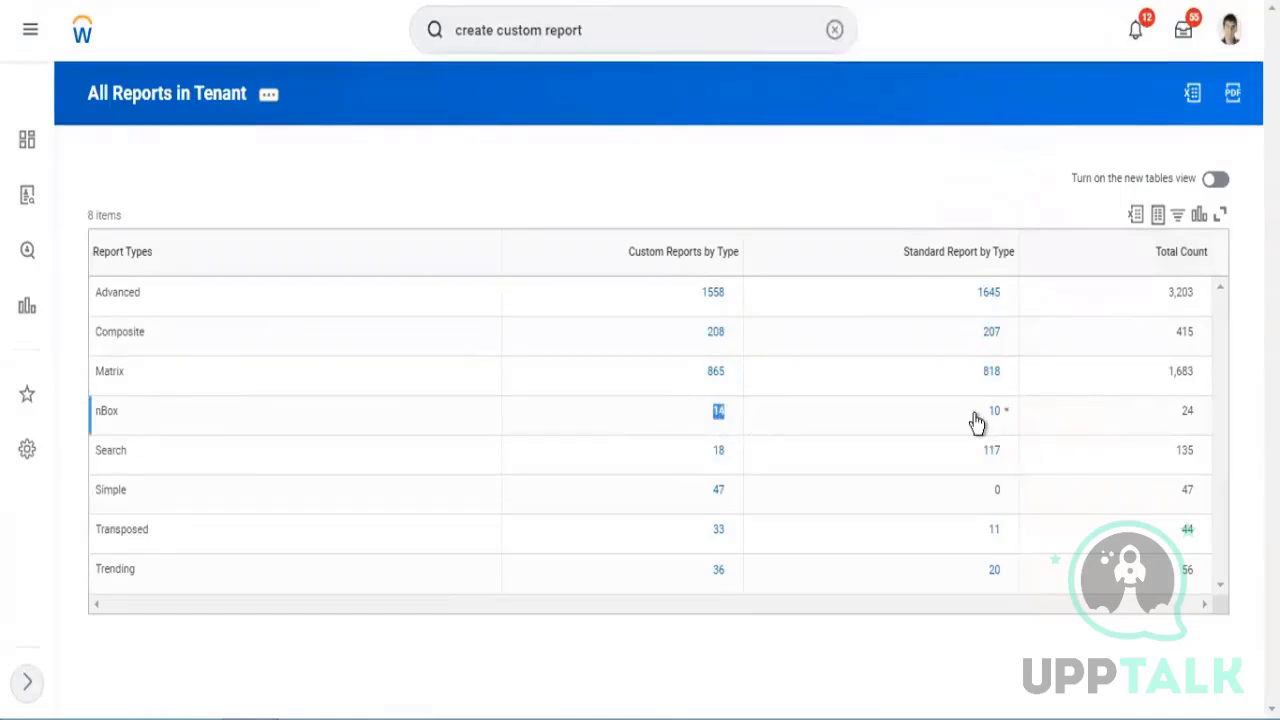
{"action": "double_click", "coordinate": [1204, 416]}
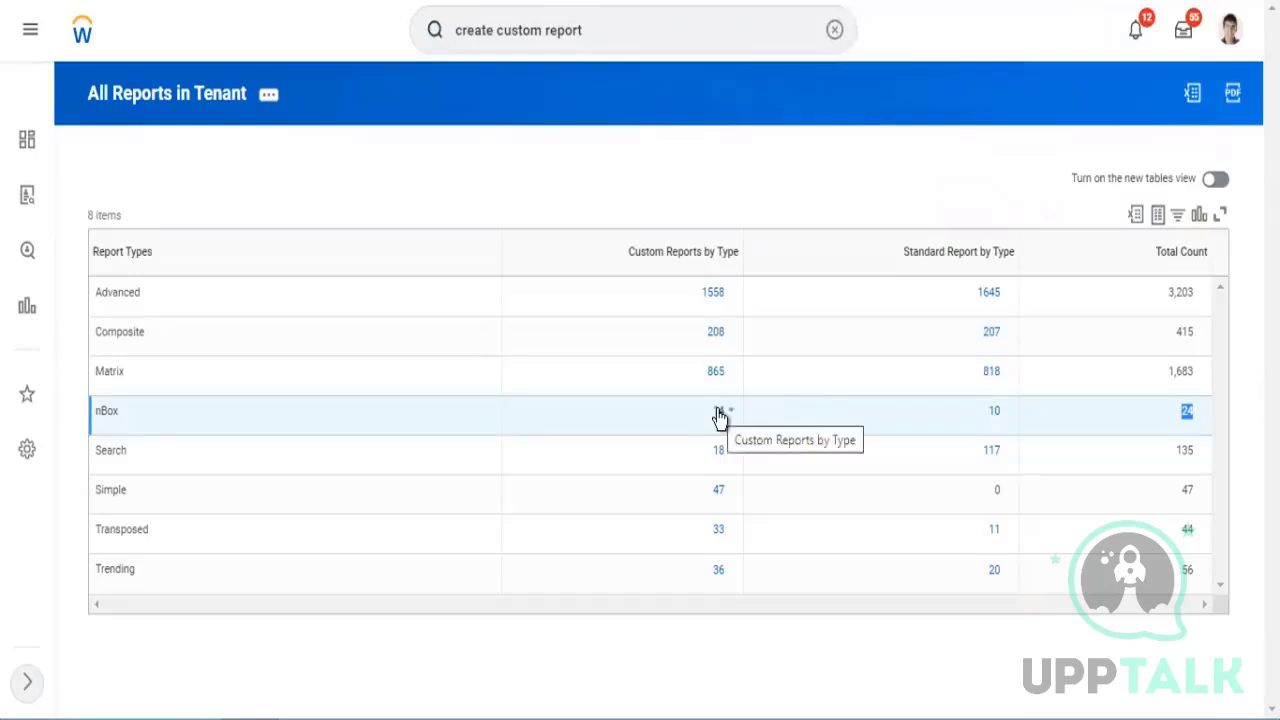
{"action": "left_click", "coordinate": [714, 296]}
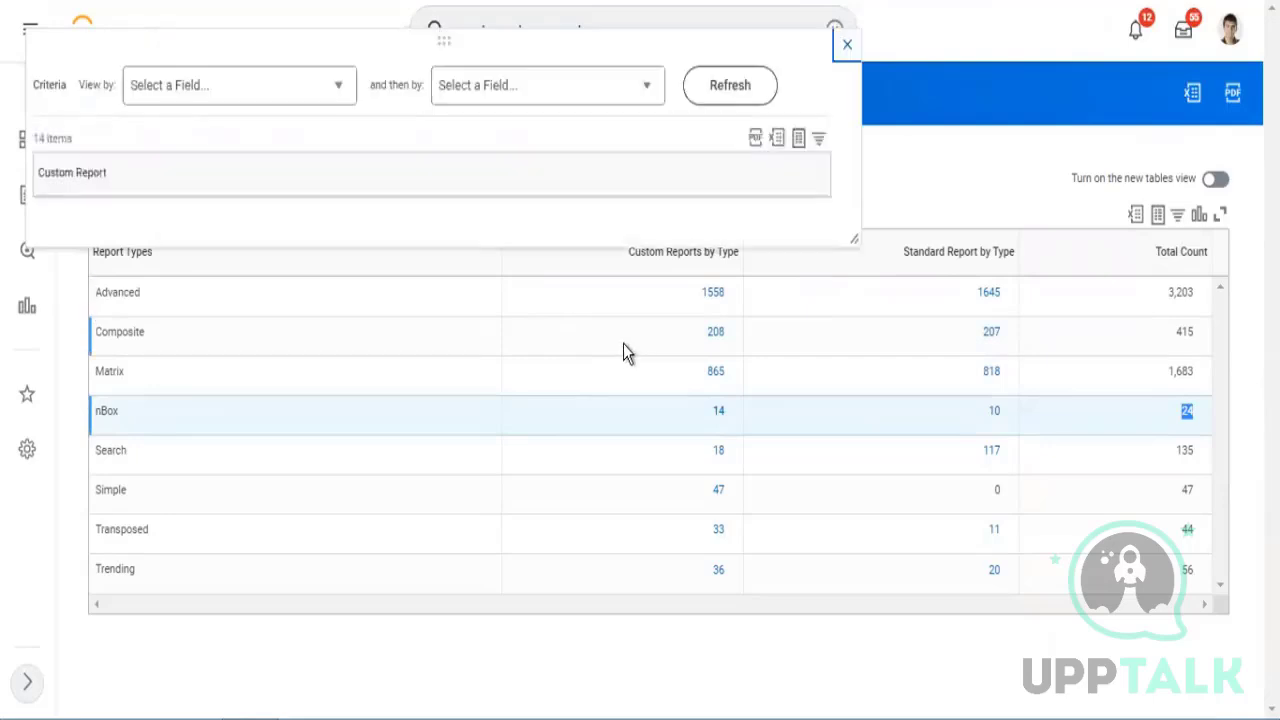
{"action": "left_click", "coordinate": [847, 45]}
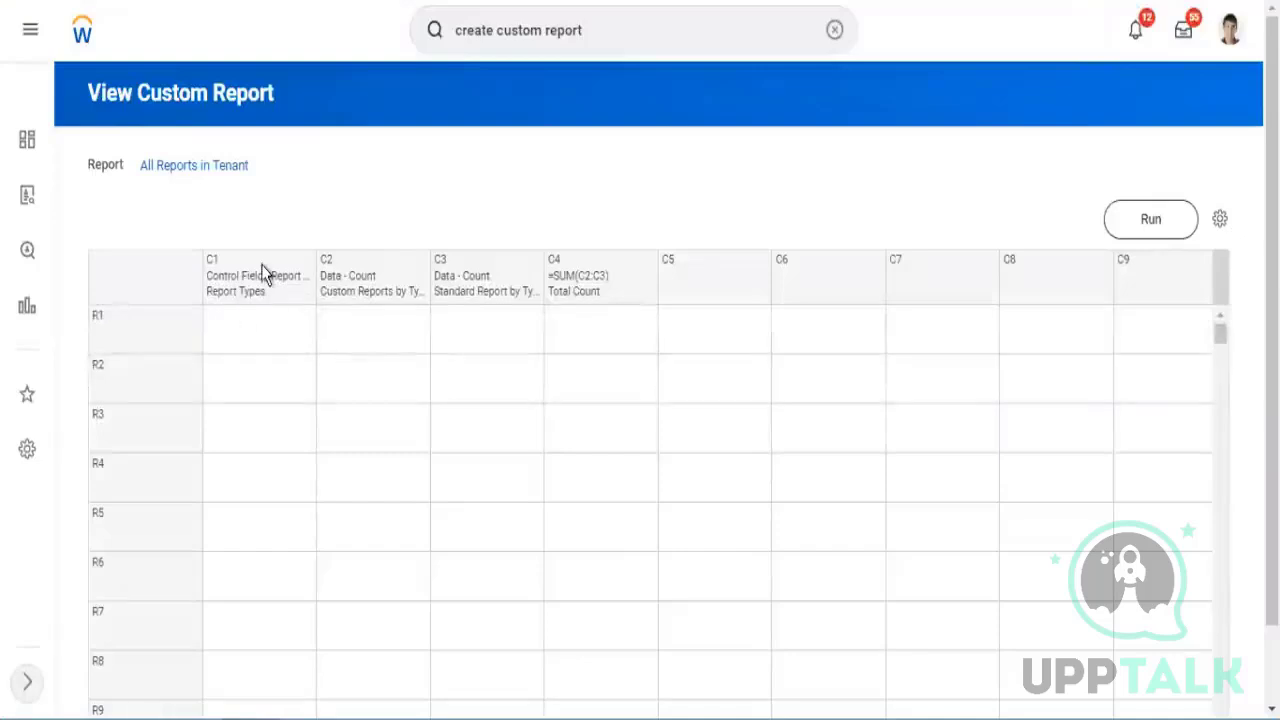
- Open the style definition for column C2, Custom Reports by Type, and browse the available Workday Styles
{"action": "left_click", "coordinate": [427, 283]}
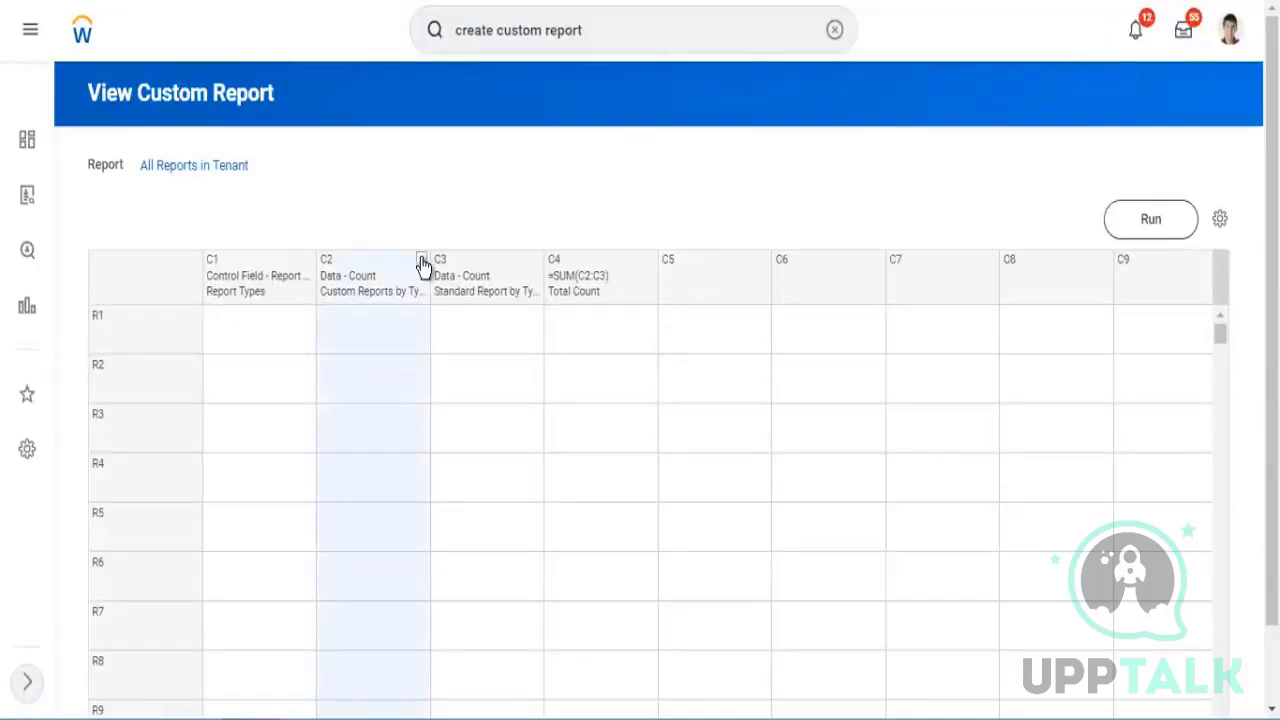
{"action": "left_click", "coordinate": [443, 258]}
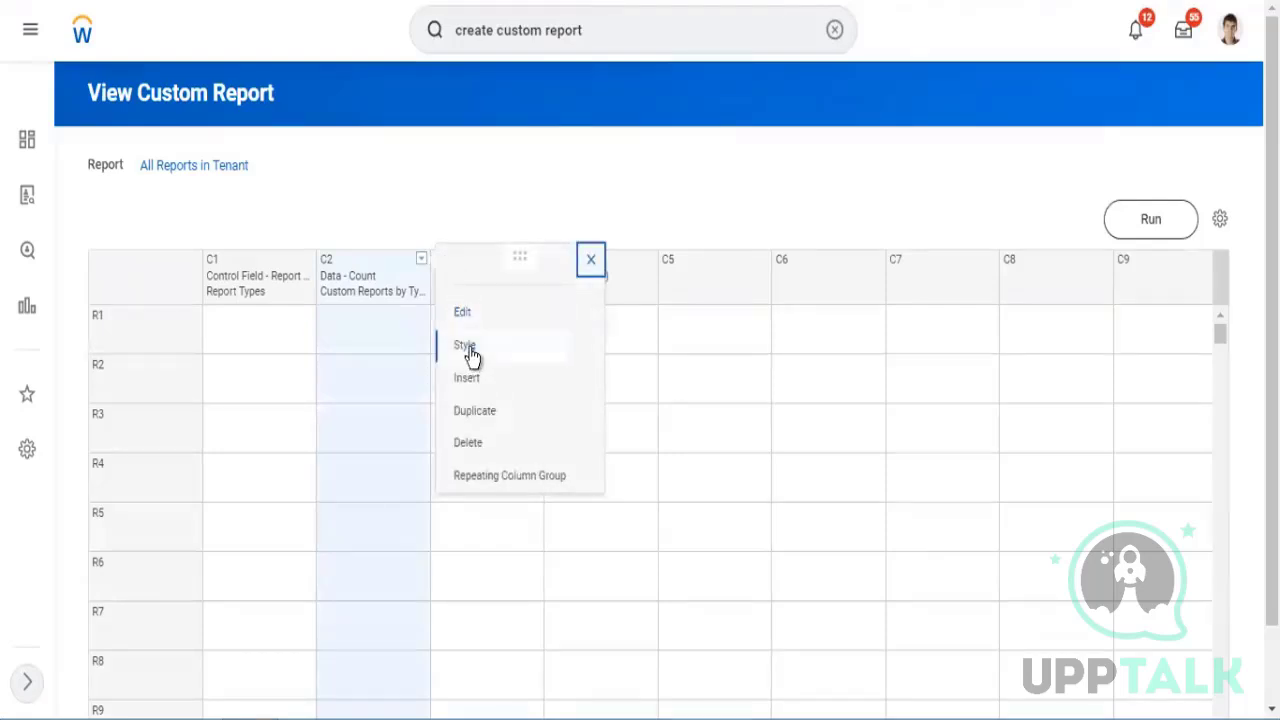
{"action": "left_click", "coordinate": [621, 352]}
{"action": "left_click", "coordinate": [614, 337]}
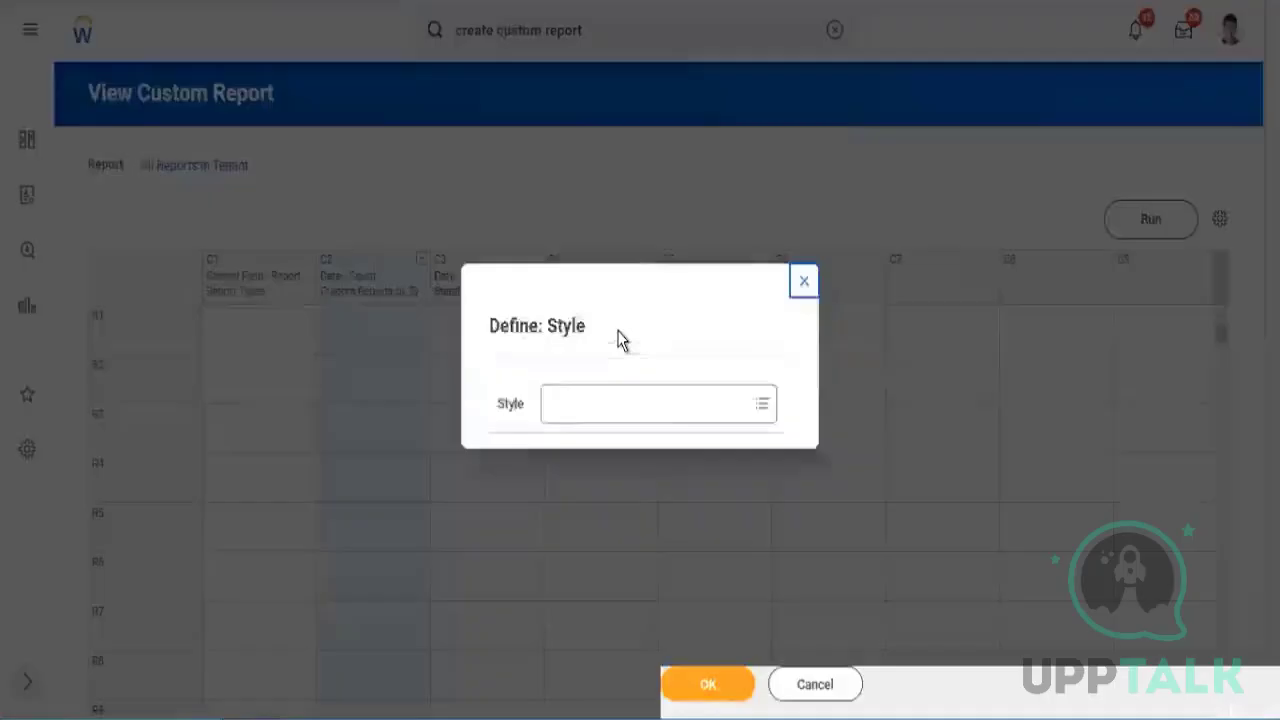
{"action": "left_click", "coordinate": [609, 385]}
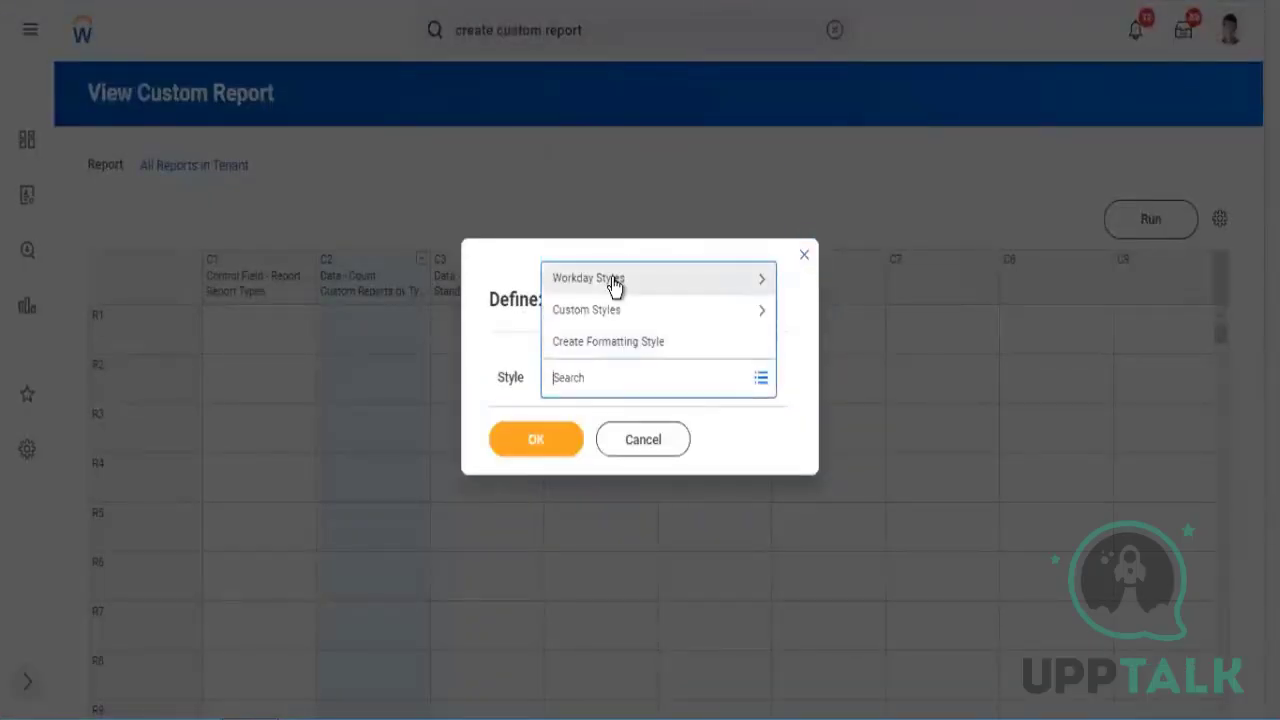
{"action": "left_click", "coordinate": [655, 288]}
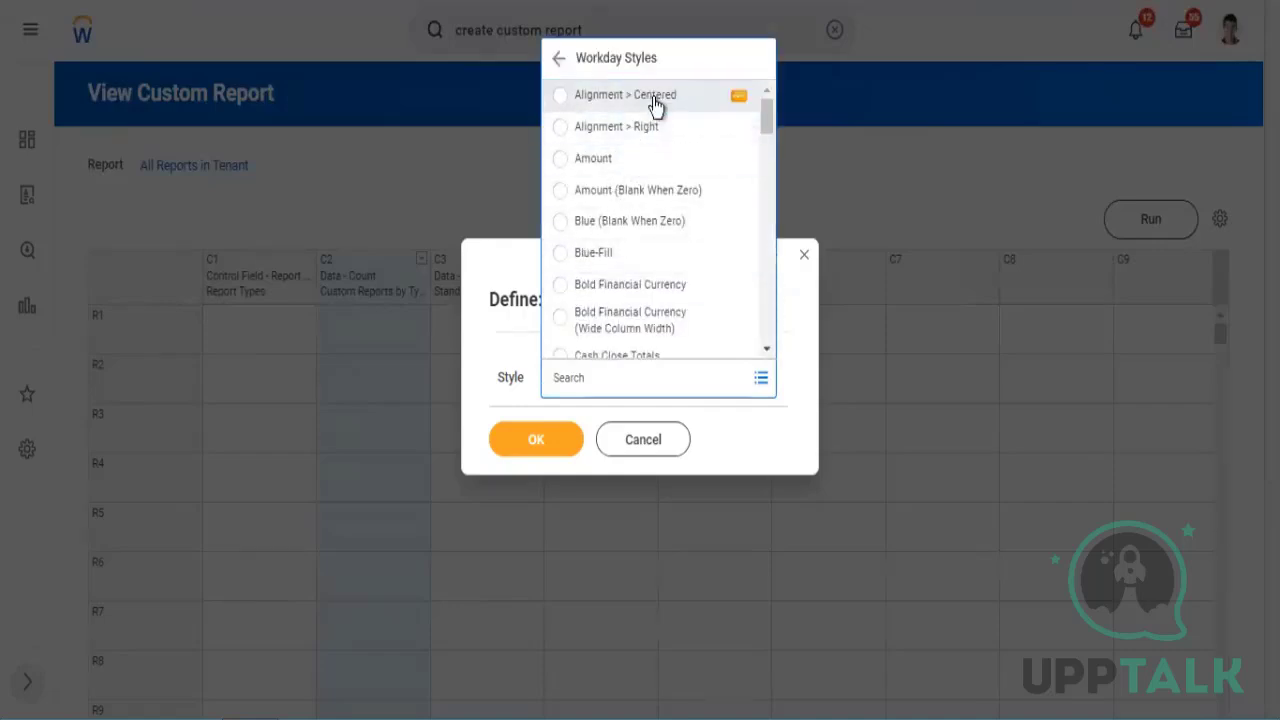
{"action": "scroll", "coordinate": [629, 220], "scroll_direction": "down", "scroll_amount": 3}
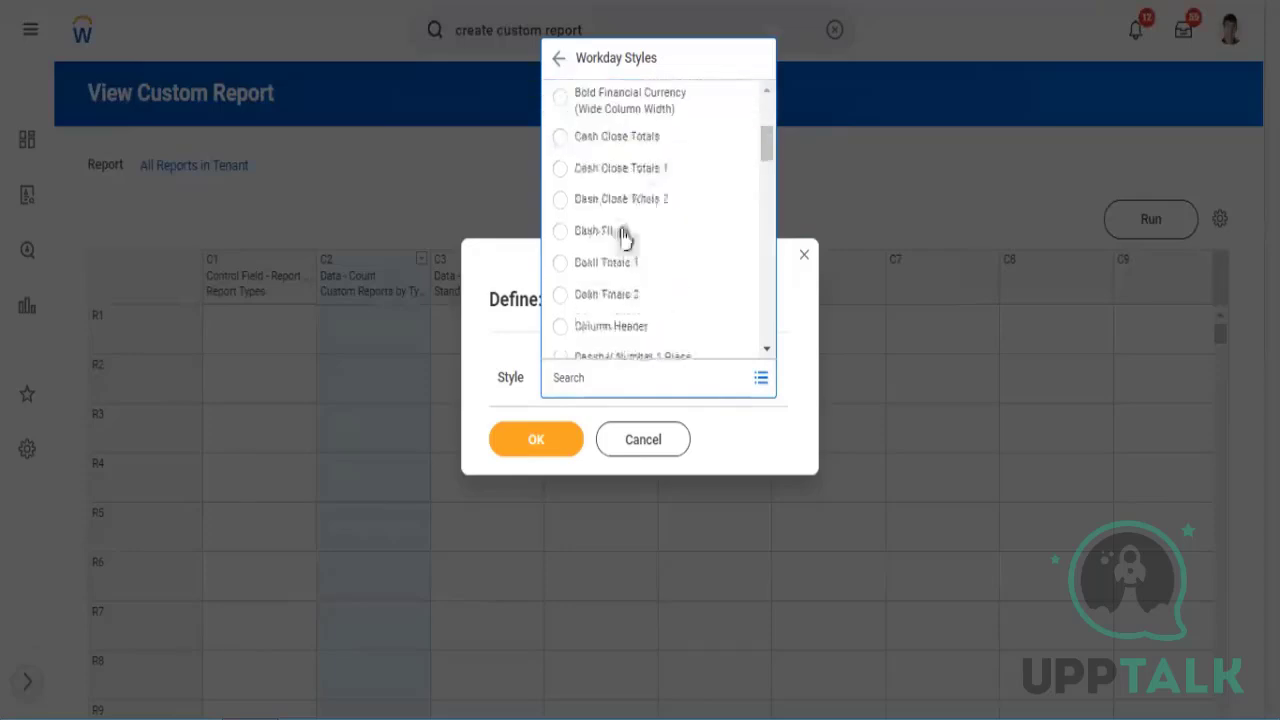
{"action": "scroll", "coordinate": [641, 185], "scroll_direction": "up", "scroll_amount": 1}
{"action": "scroll", "coordinate": [671, 235], "scroll_direction": "down", "scroll_amount": 3}
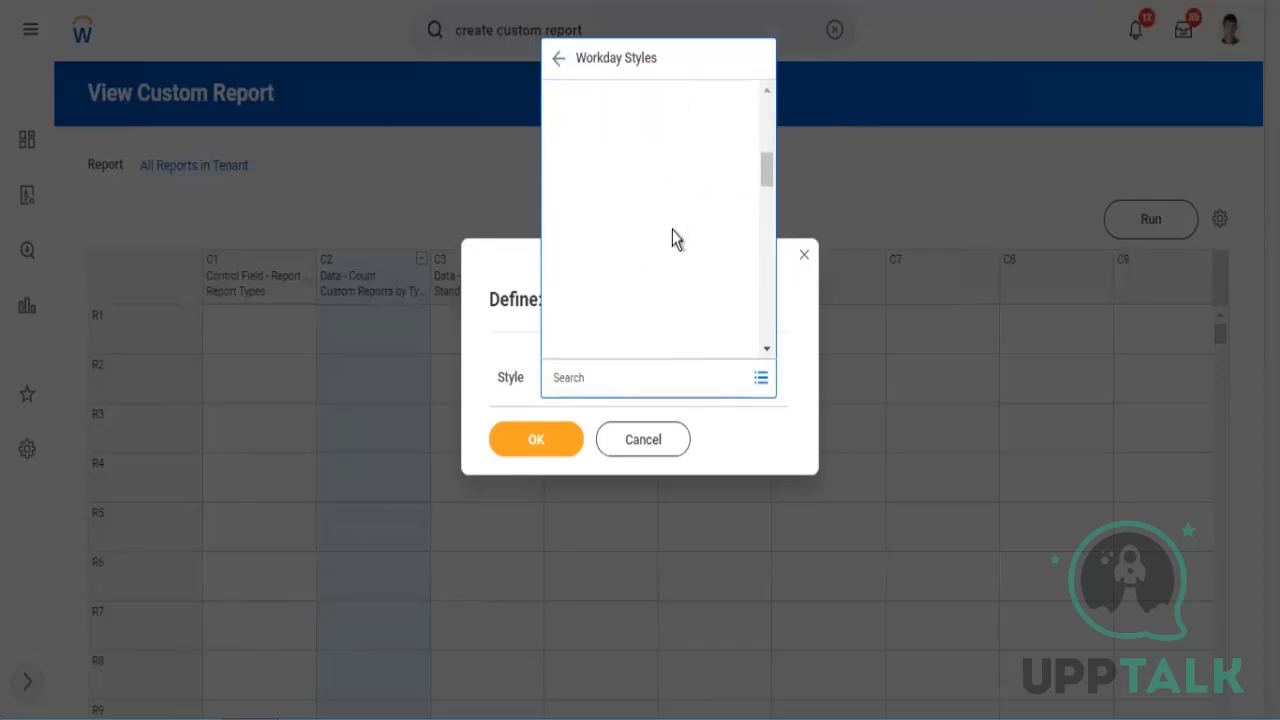
{"action": "scroll", "coordinate": [670, 219], "scroll_direction": "down", "scroll_amount": 5}
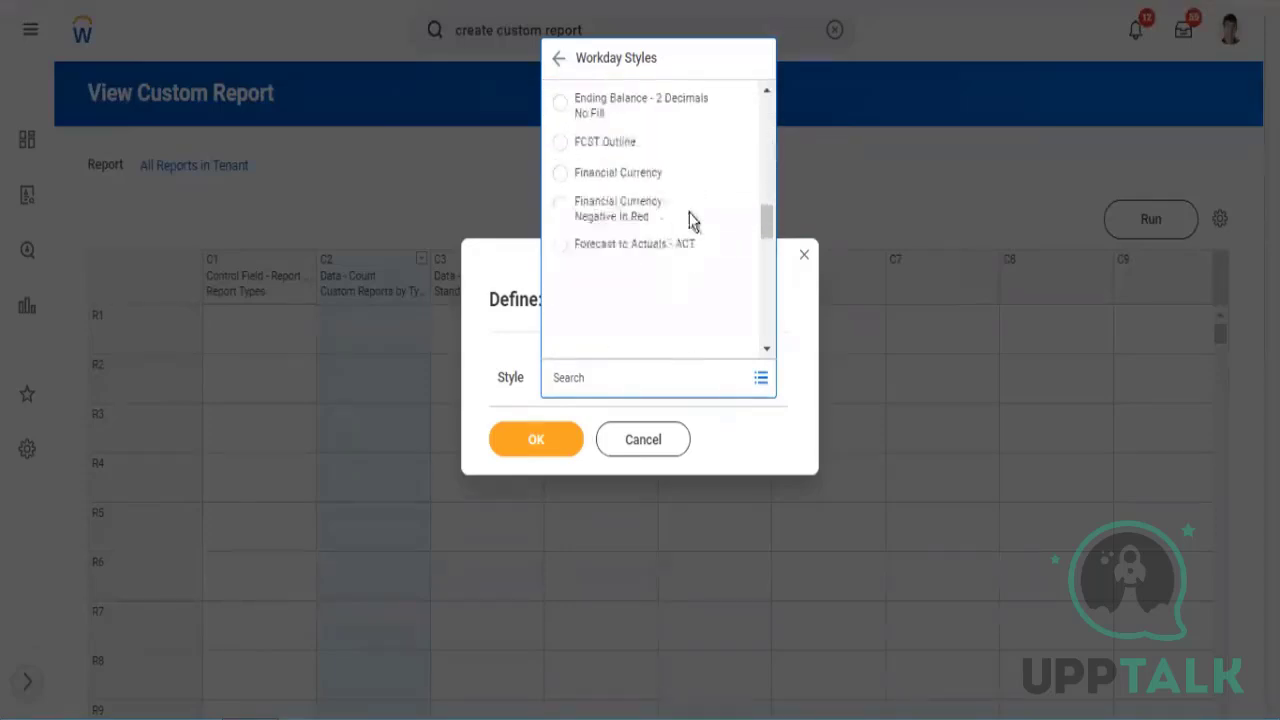
{"action": "left_click", "coordinate": [554, 62]}
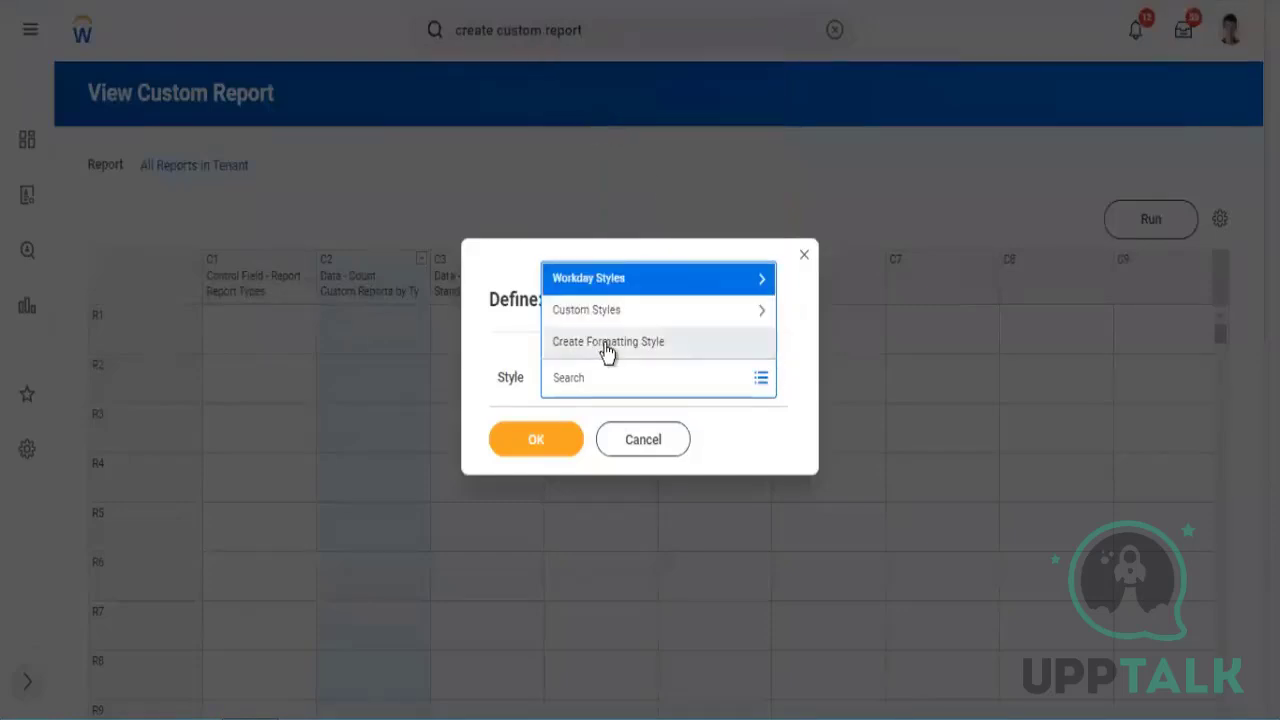
- Create a new formatting style named Report Style for column C2
{"action": "left_click", "coordinate": [607, 343]}
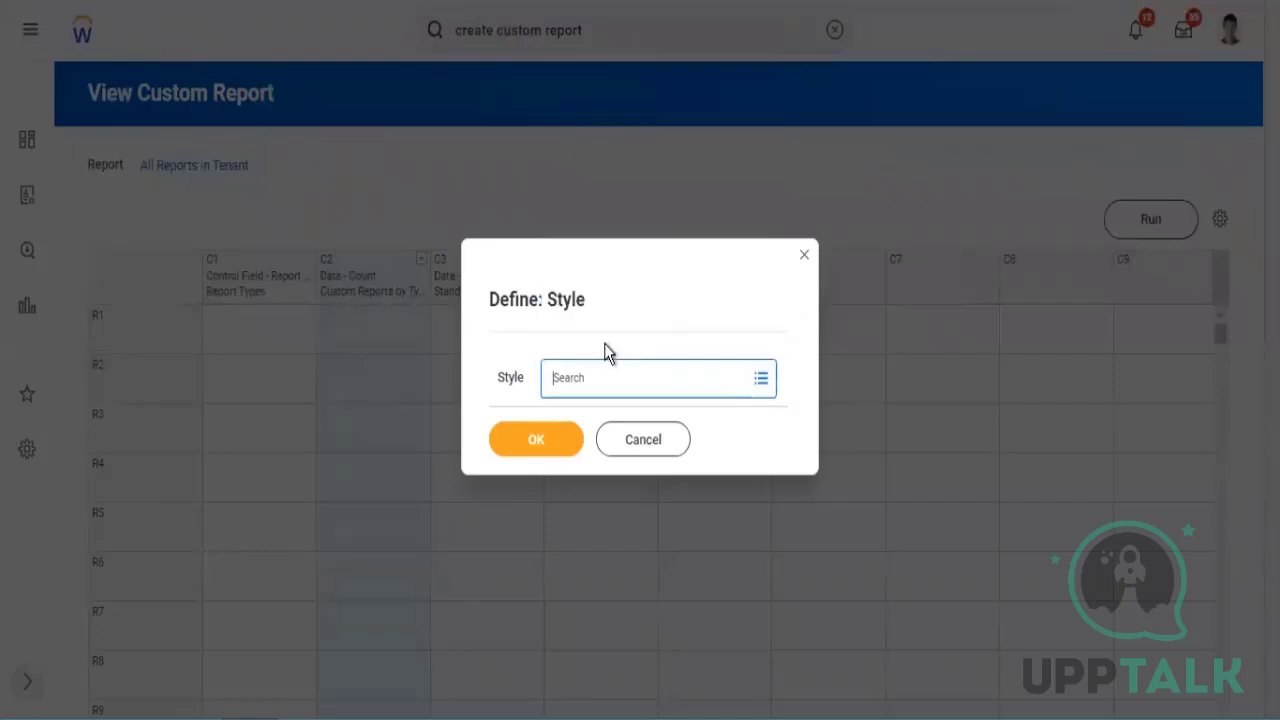
{"action": "left_click", "coordinate": [588, 372]}
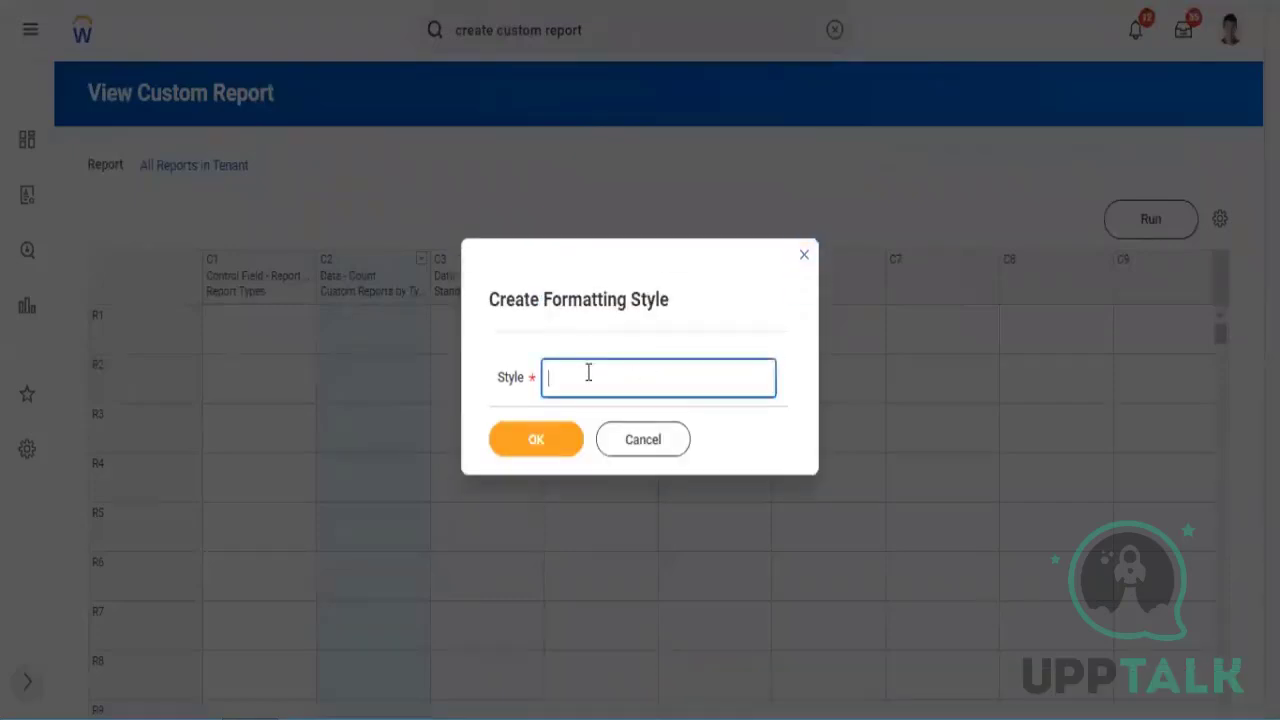
{"action": "type", "text": "Report Style"}
{"action": "left_click", "coordinate": [541, 450]}
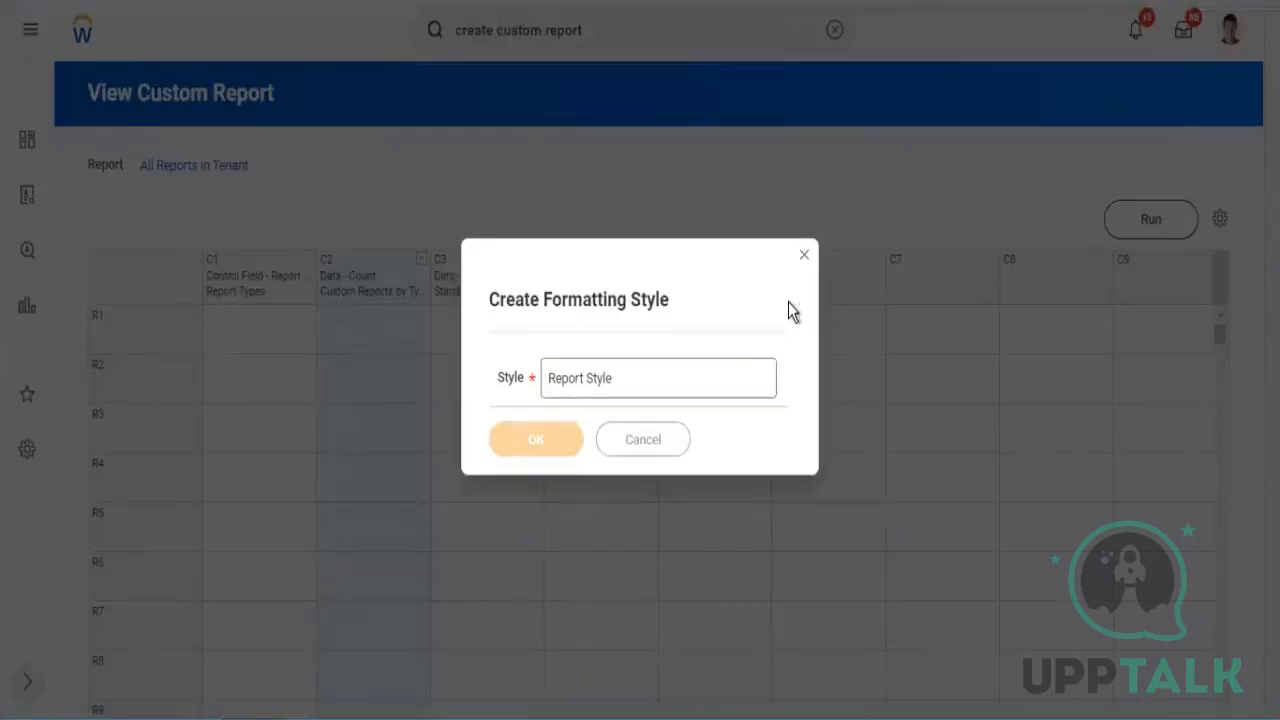
- Examine the Frequently Used formats offered by Report Style's number override, and leave that override disabled
{"action": "scroll", "coordinate": [537, 270], "scroll_direction": "down", "scroll_amount": 2}
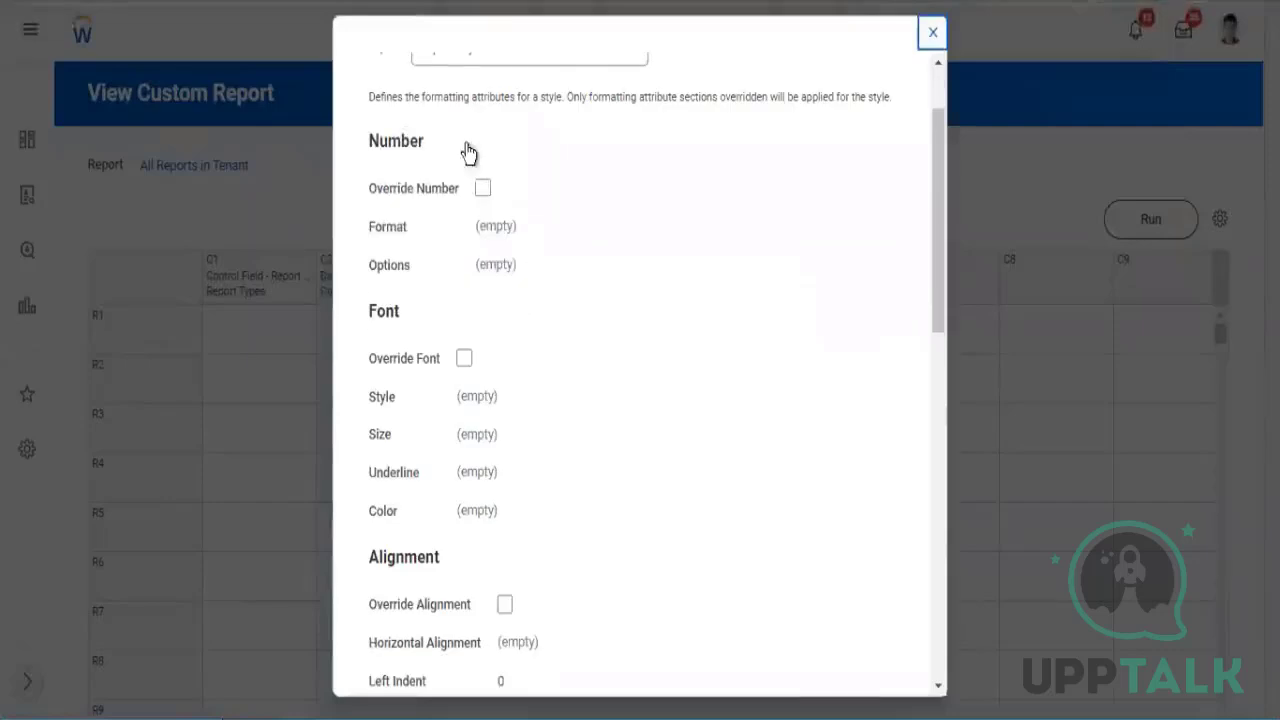
{"action": "left_click_drag", "start_coordinate": [399, 190], "coordinate": [480, 191]}
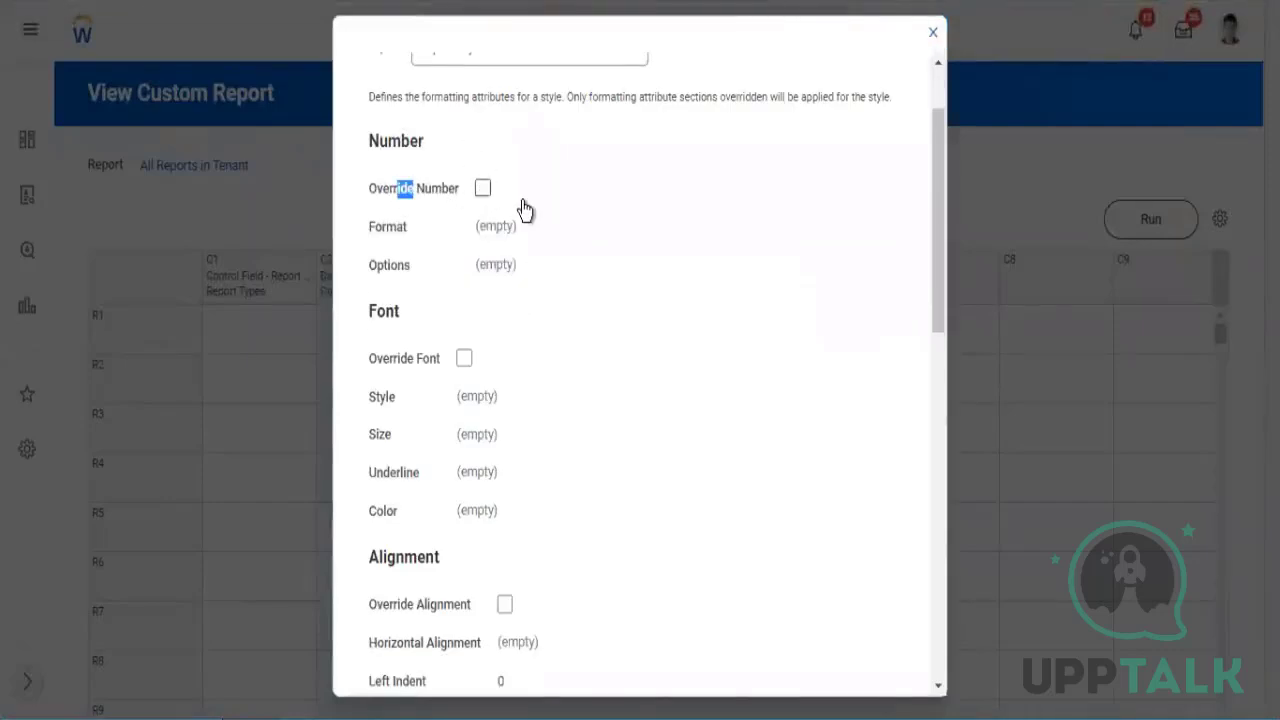
{"action": "left_click", "coordinate": [482, 188]}
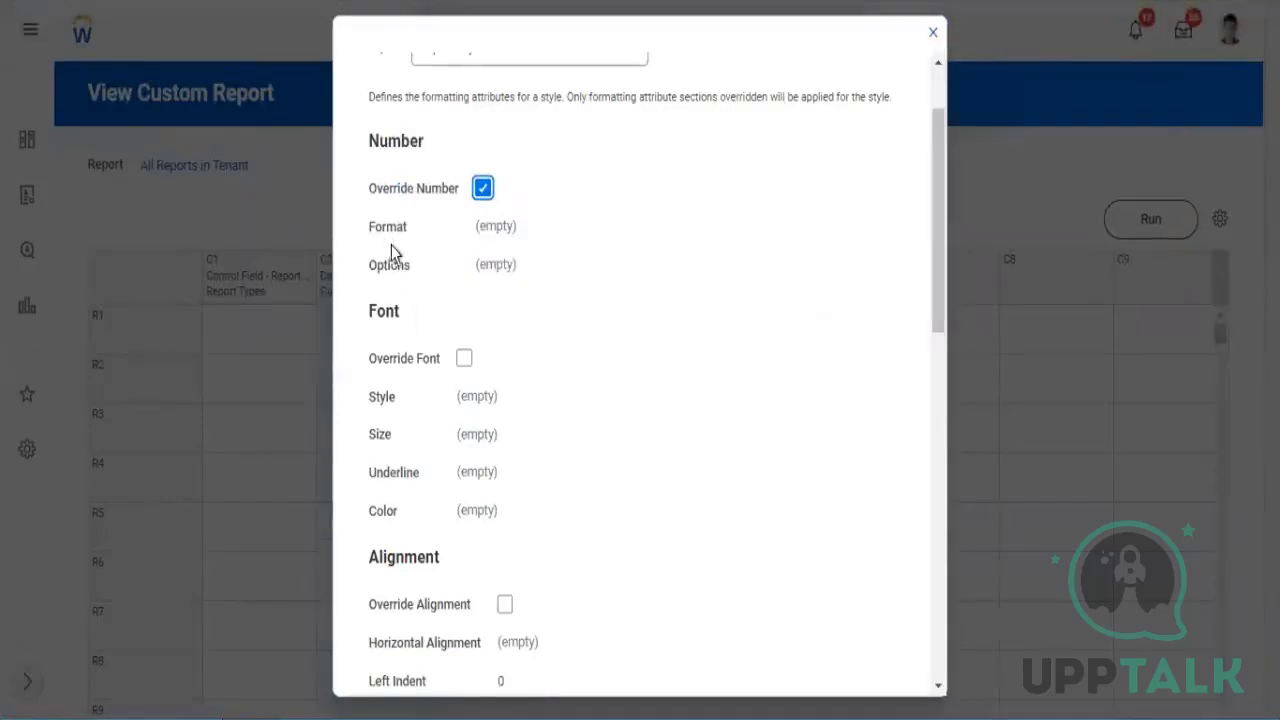
{"action": "left_click", "coordinate": [500, 232]}
{"action": "scroll", "coordinate": [405, 280], "scroll_direction": "up", "scroll_amount": 2}
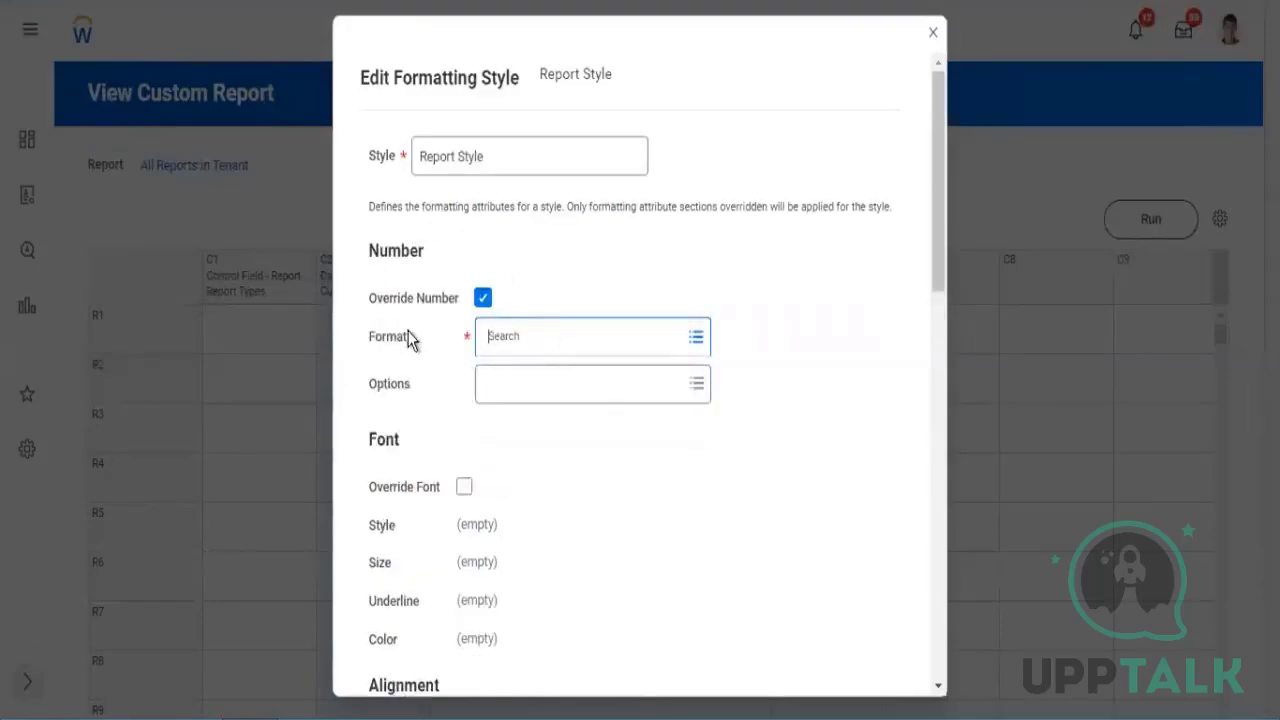
{"action": "left_click_drag", "start_coordinate": [390, 342], "coordinate": [412, 342]}
{"action": "left_click", "coordinate": [600, 338]}
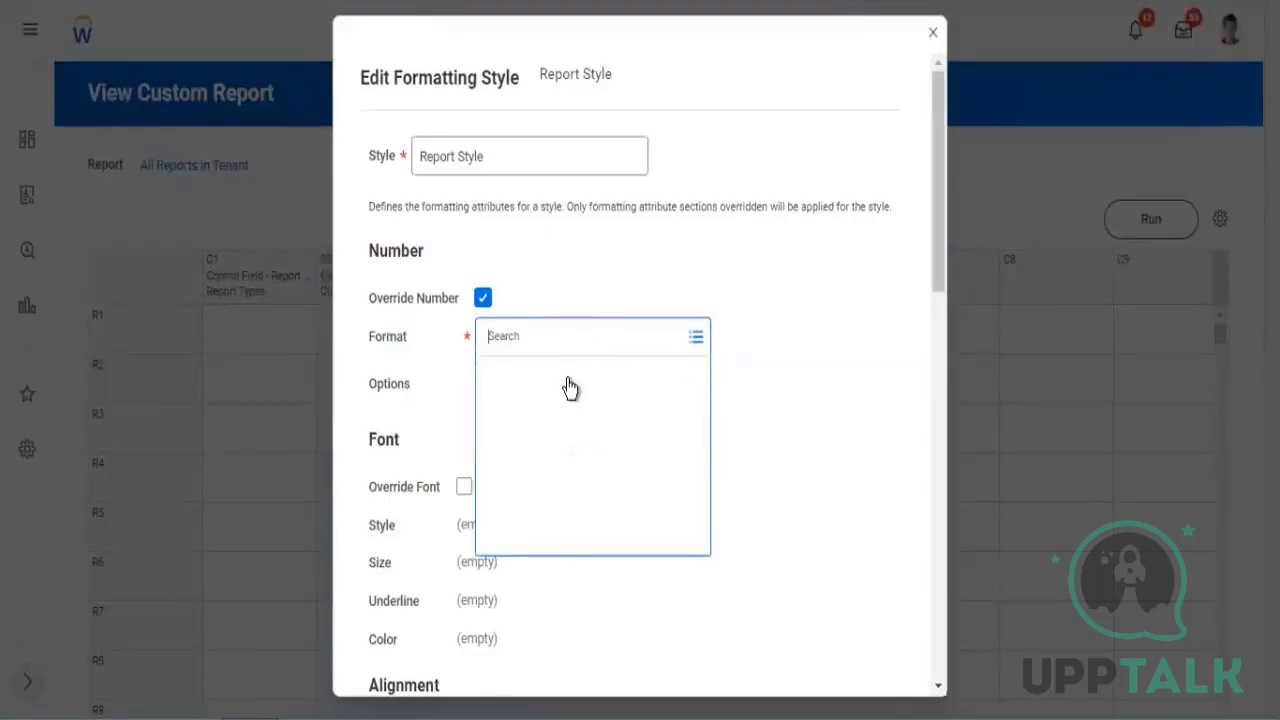
{"action": "left_click", "coordinate": [656, 376]}
{"action": "scroll", "coordinate": [654, 509], "scroll_direction": "down", "scroll_amount": 5}
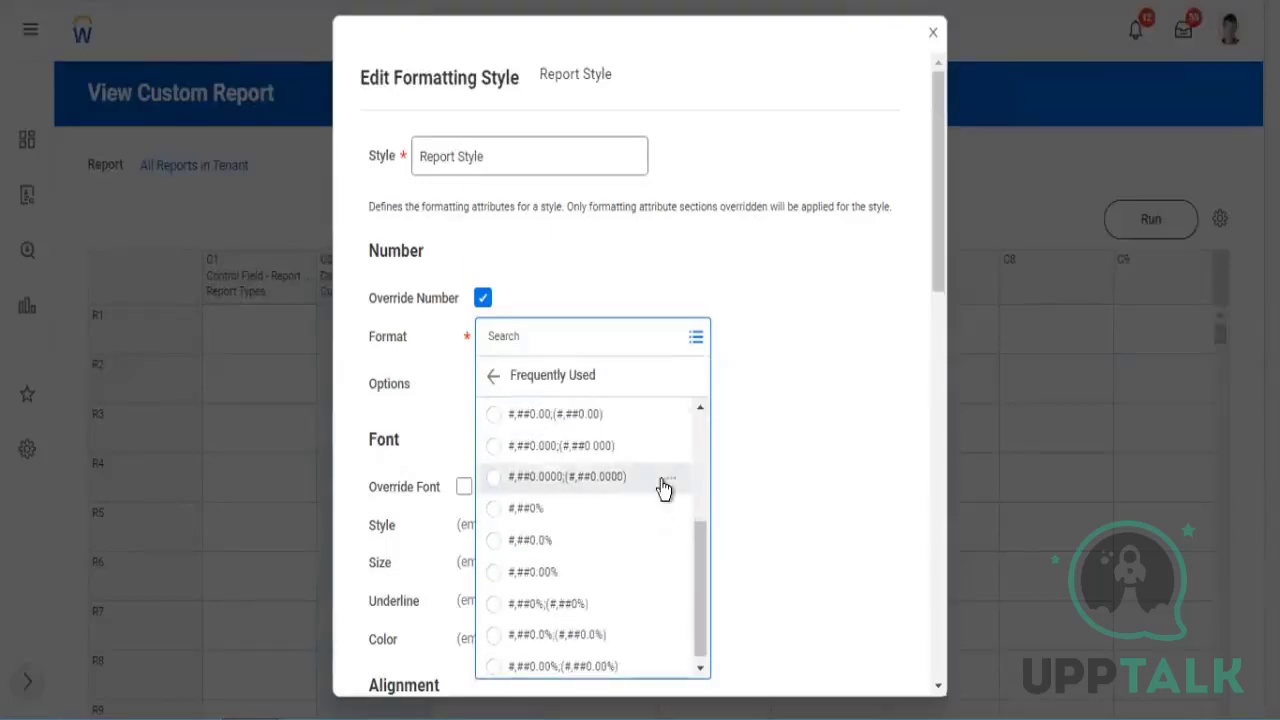
{"action": "scroll", "coordinate": [660, 489], "scroll_direction": "down", "scroll_amount": 1}
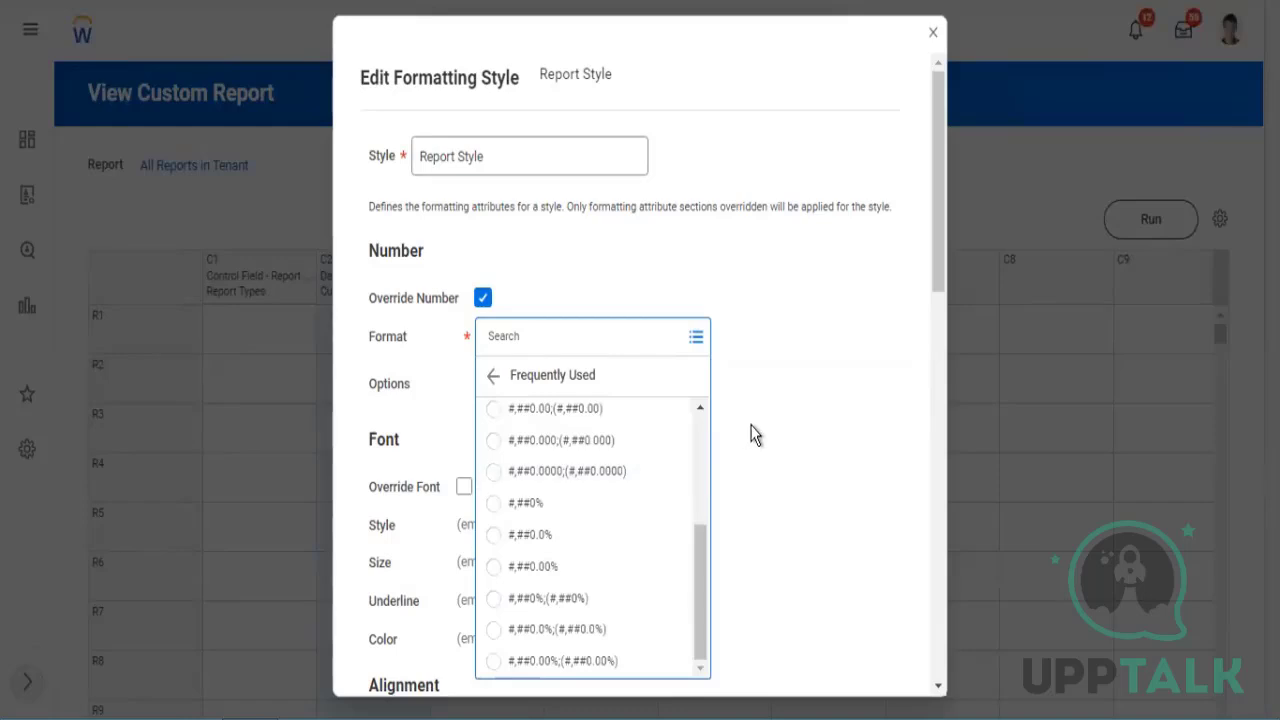
{"action": "left_click", "coordinate": [564, 301]}
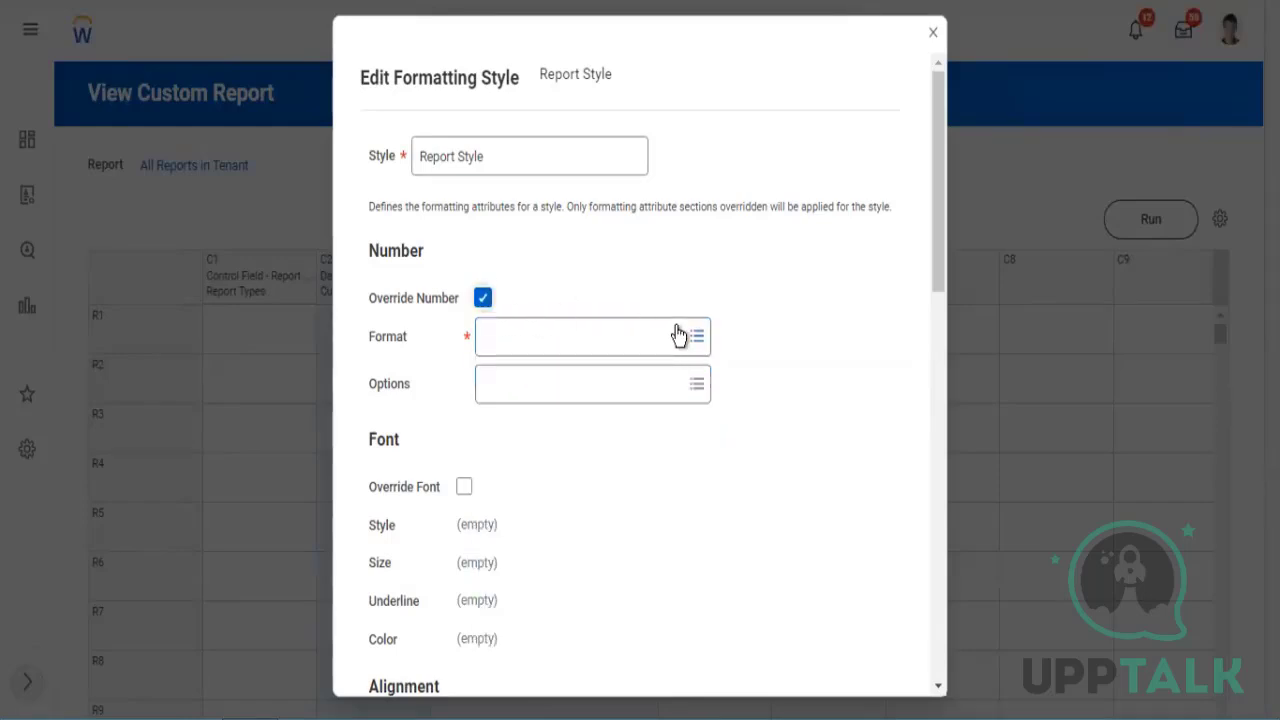
{"action": "left_click", "coordinate": [483, 298]}
- Enable the font override for Report Style and open the choices for the font style
{"action": "scroll", "coordinate": [650, 424], "scroll_direction": "down", "scroll_amount": 1}
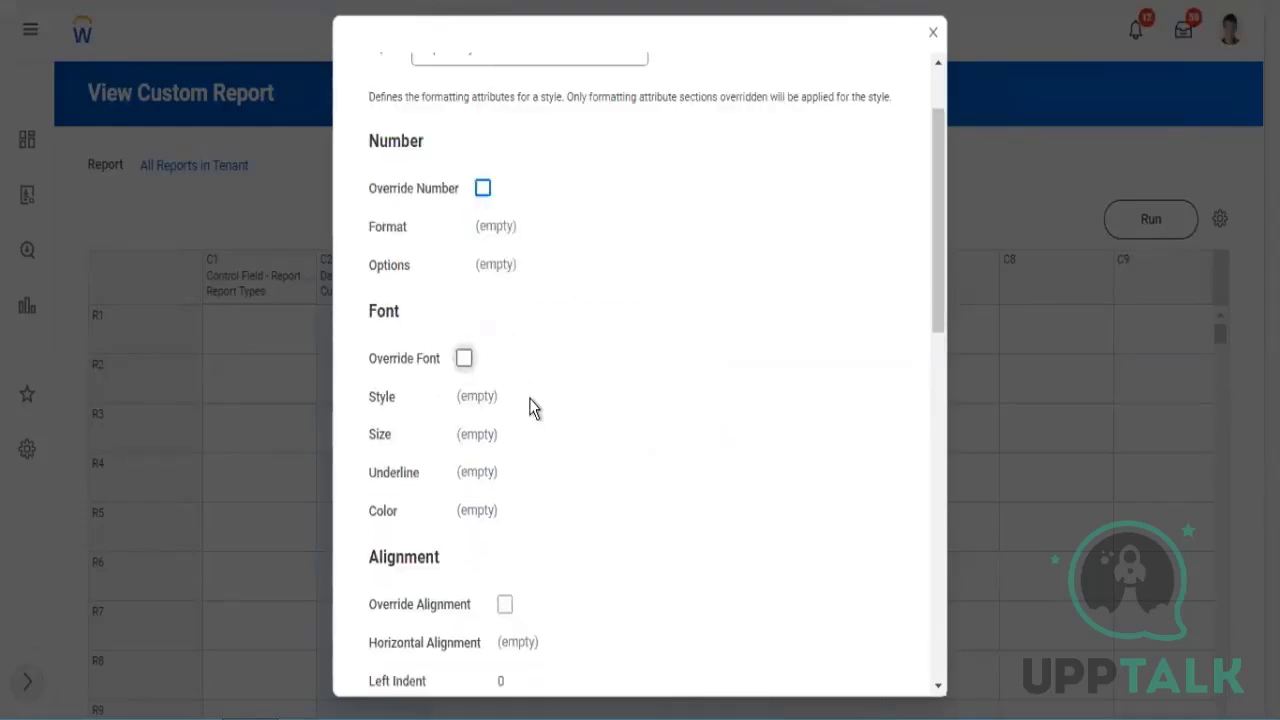
{"action": "left_click", "coordinate": [464, 358]}
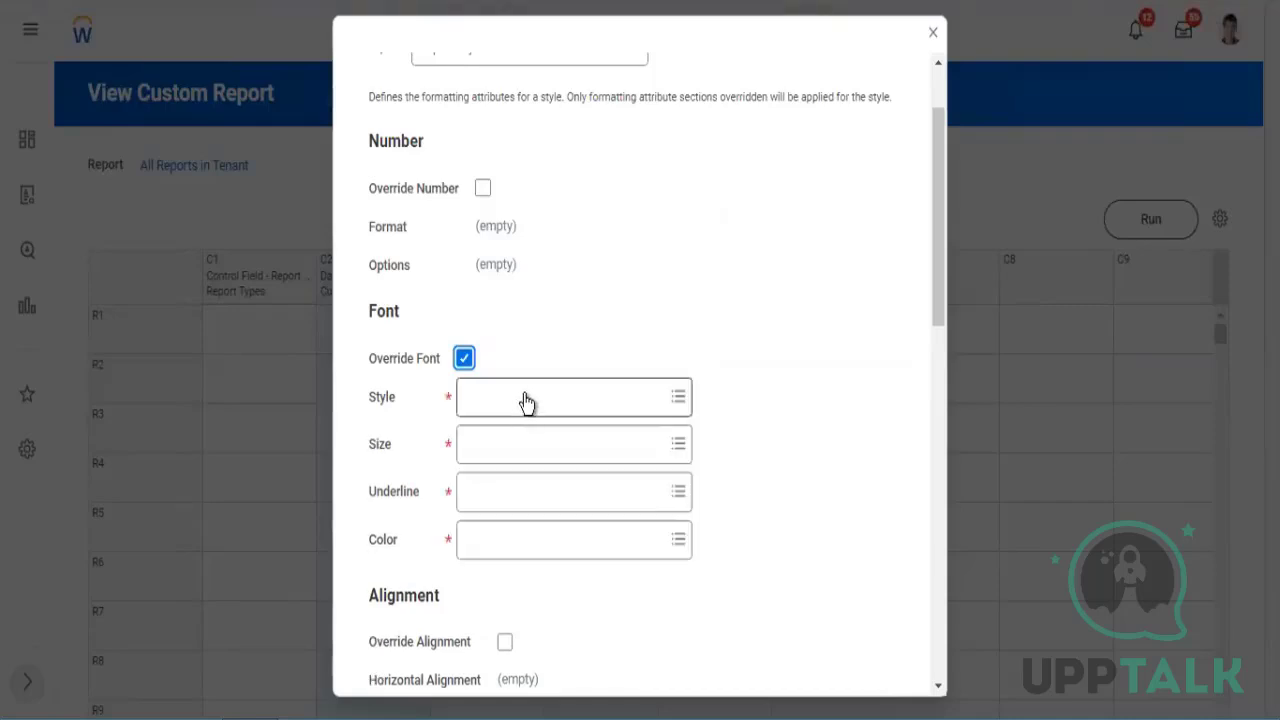
{"action": "left_click", "coordinate": [577, 390]}
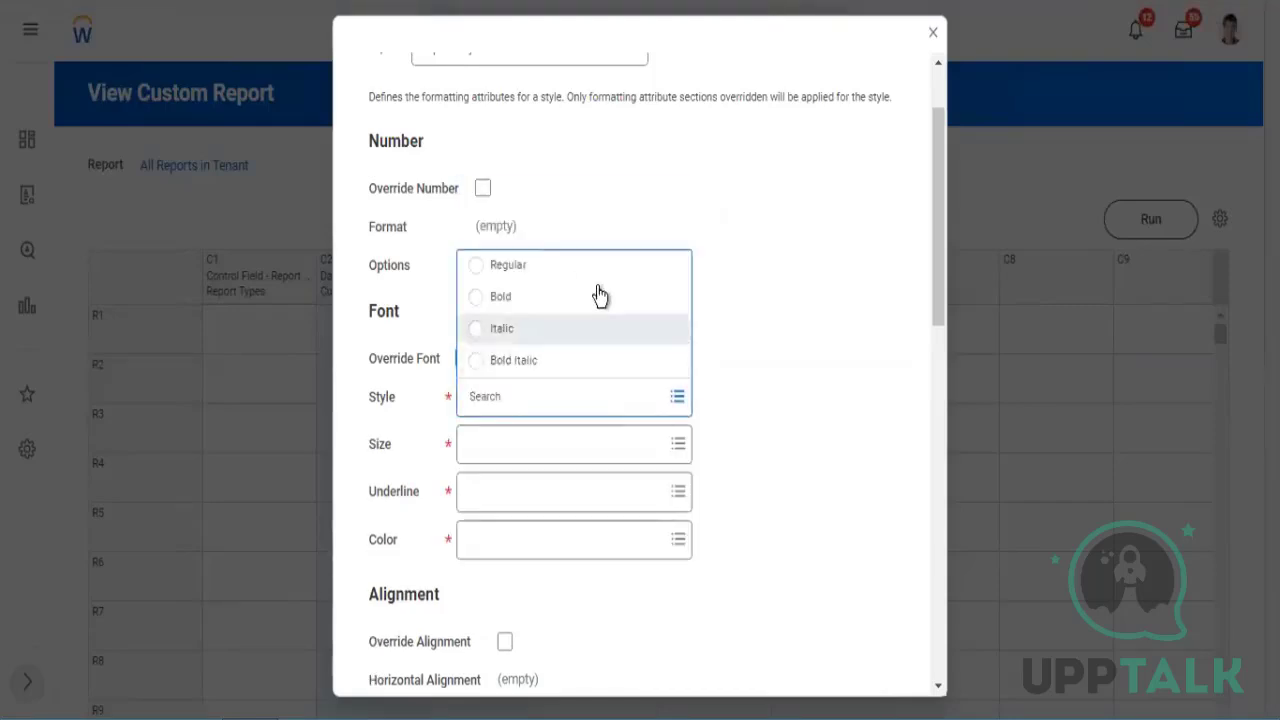
- Set the style's font override to Bold, Large, No Underline and Red
{"action": "left_click", "coordinate": [502, 298]}
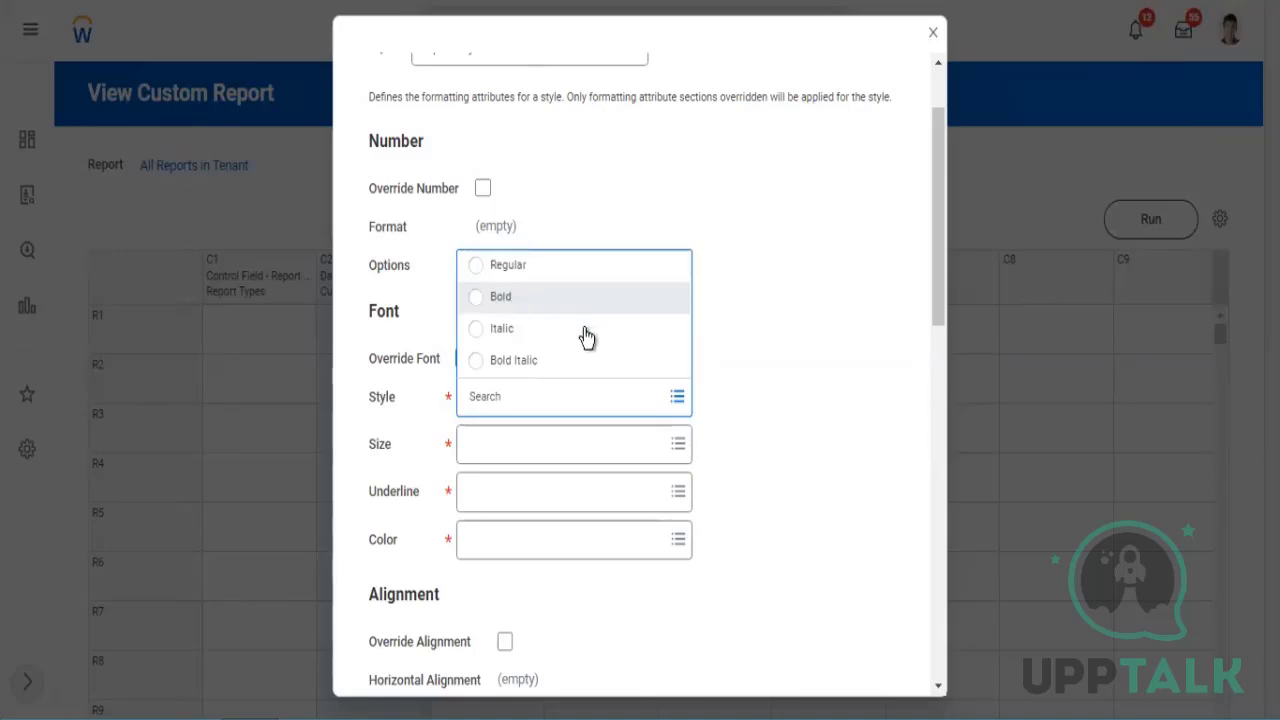
{"action": "left_click", "coordinate": [662, 434]}
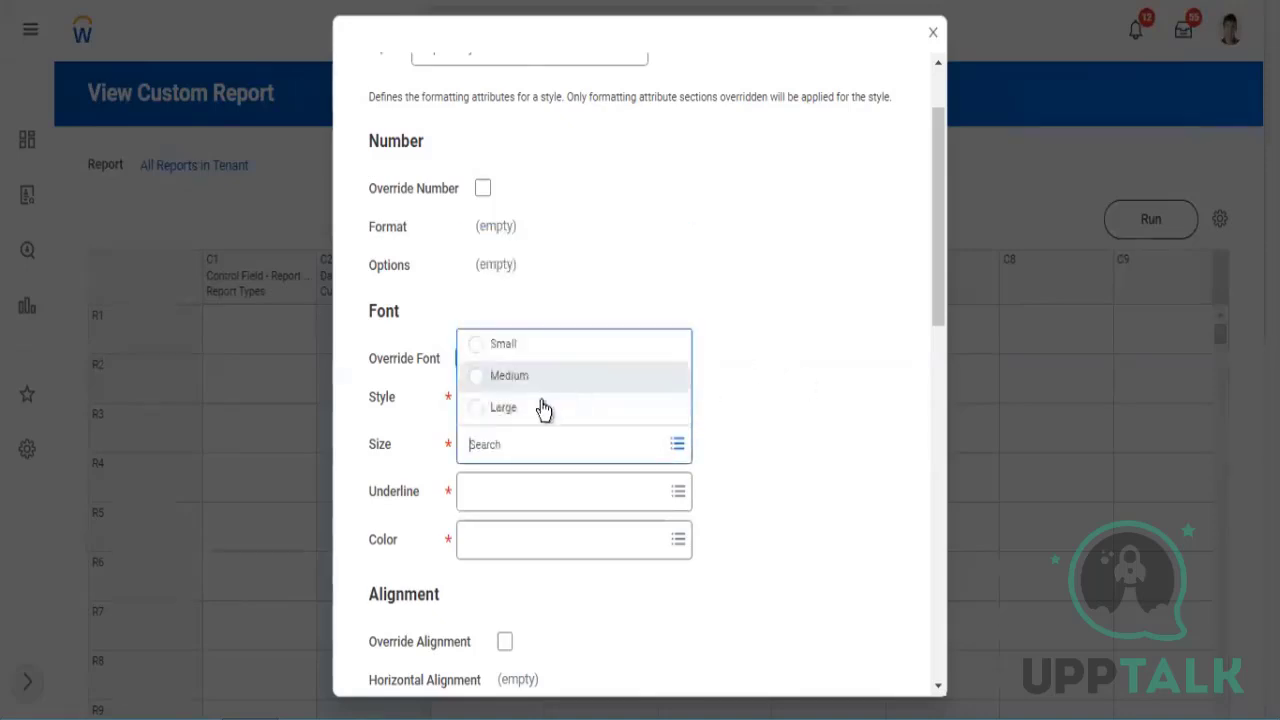
{"action": "left_click", "coordinate": [537, 409]}
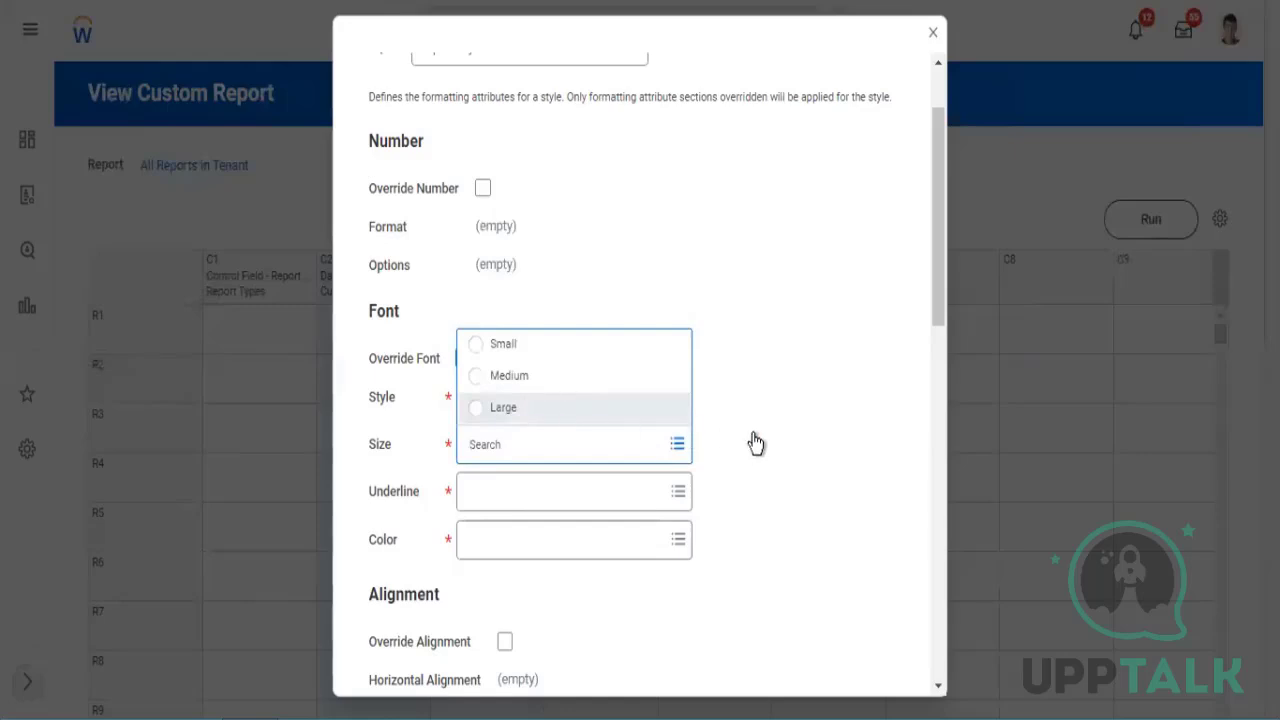
{"action": "left_click", "coordinate": [663, 483]}
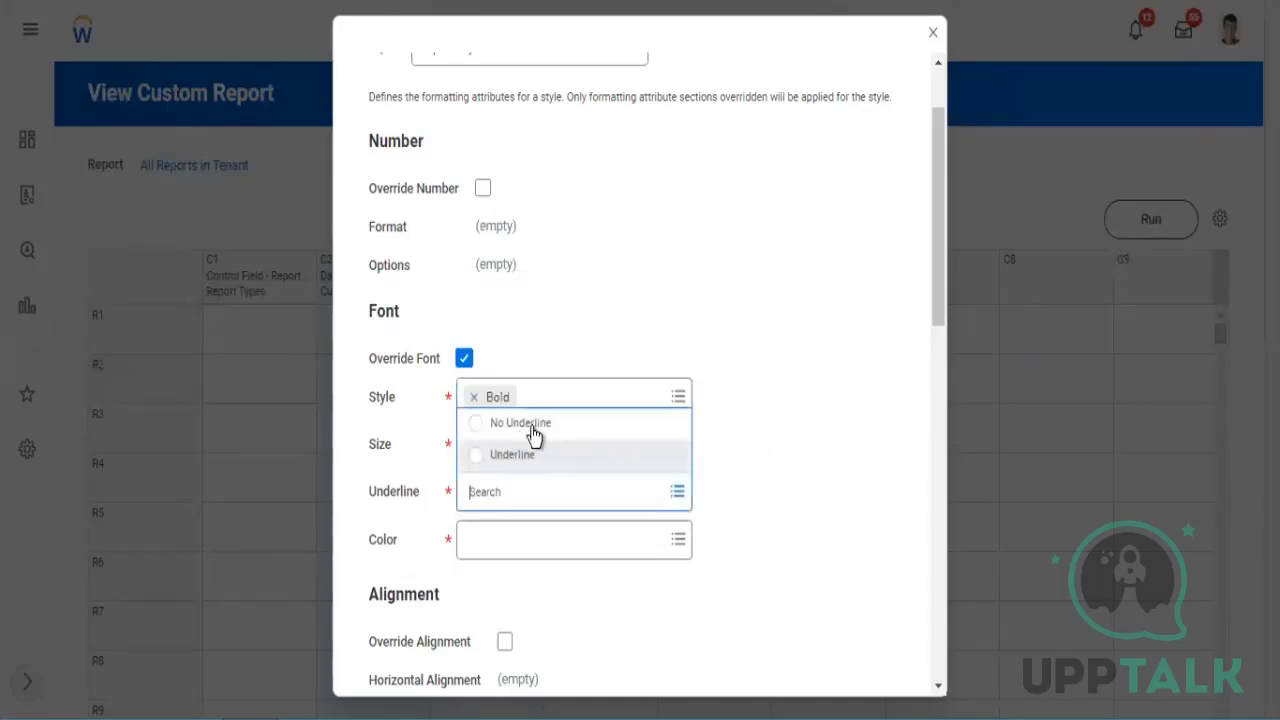
{"action": "left_click", "coordinate": [532, 428]}
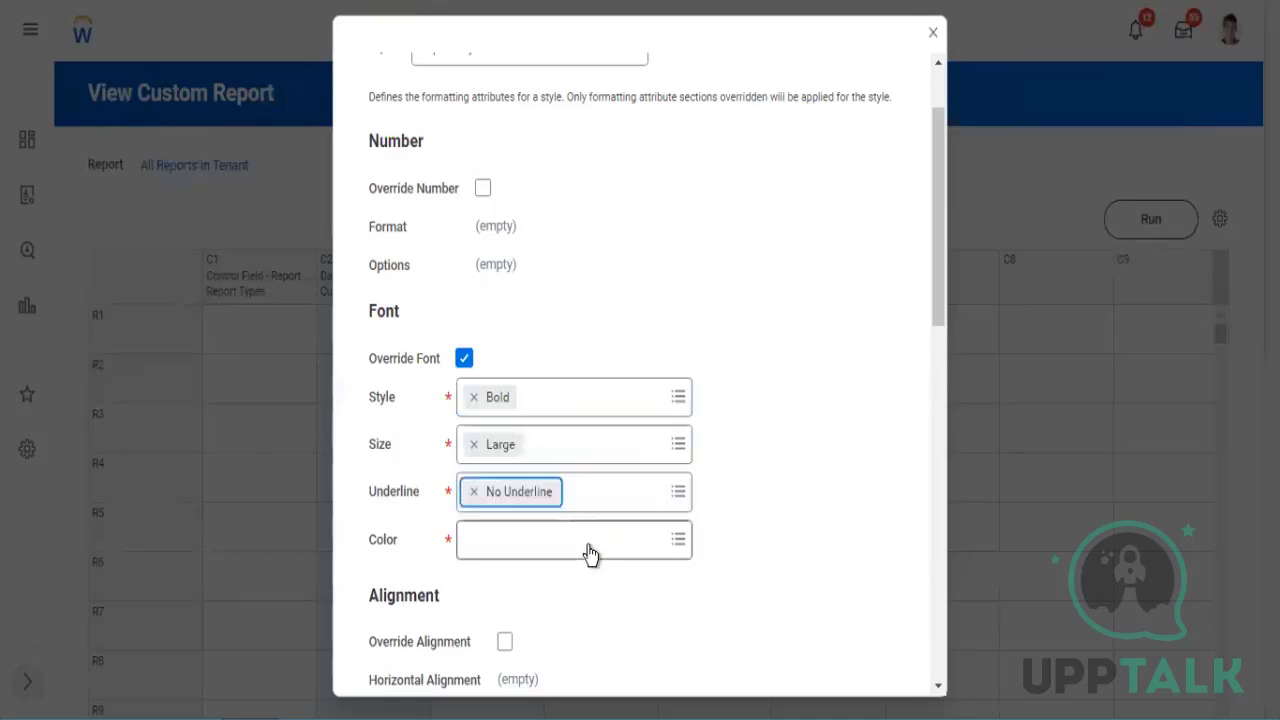
{"action": "left_click", "coordinate": [590, 545]}
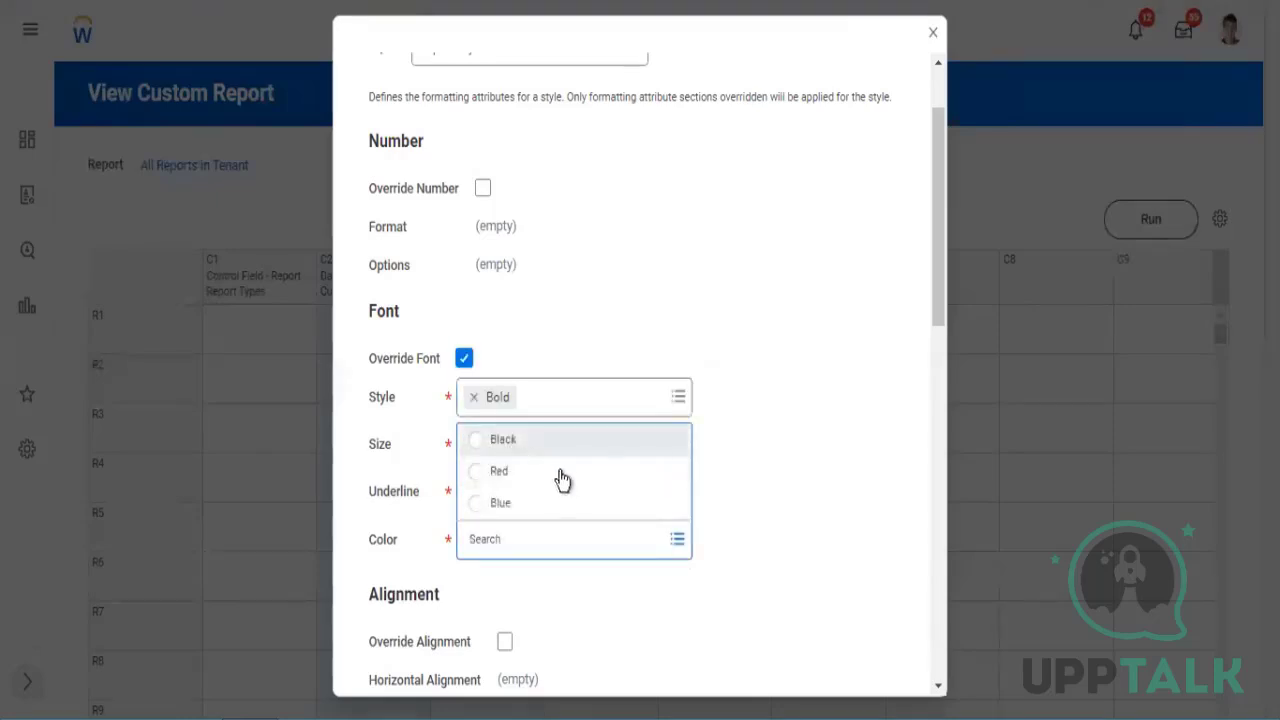
{"action": "left_click", "coordinate": [534, 478]}
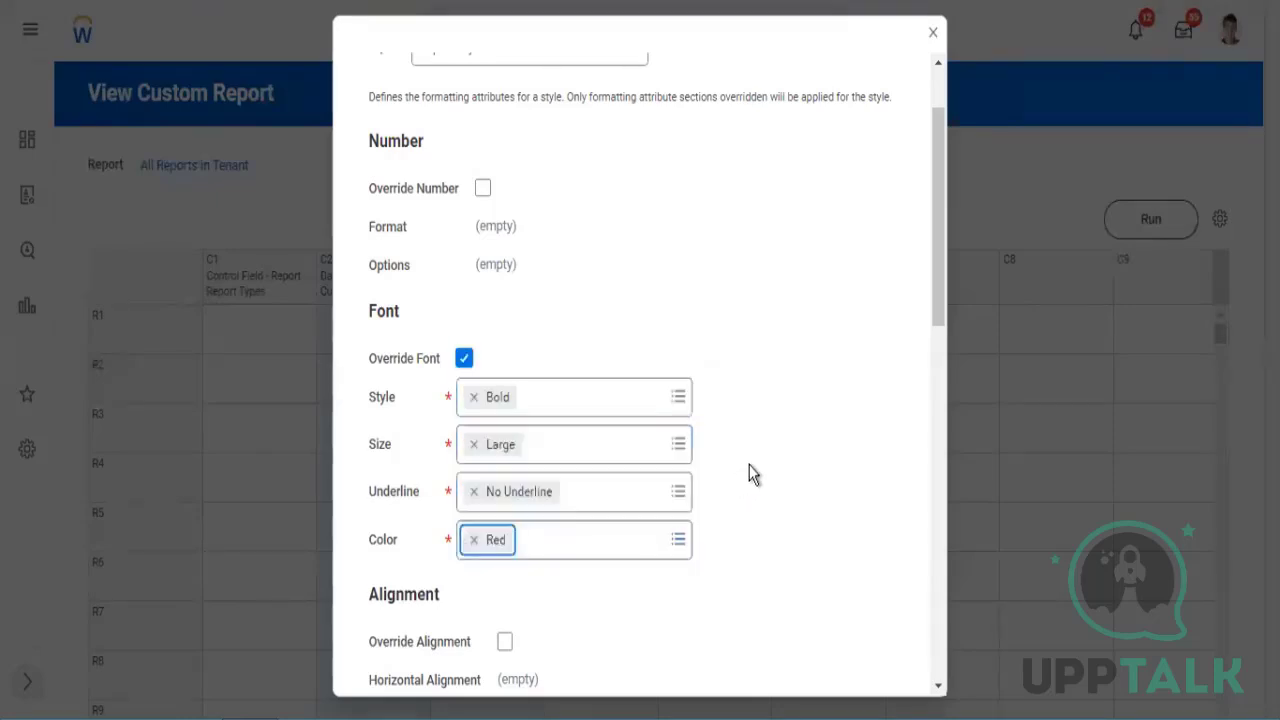
- Override the style's alignment and set the horizontal alignment to Center
{"action": "scroll", "coordinate": [752, 472], "scroll_direction": "down", "scroll_amount": 2}
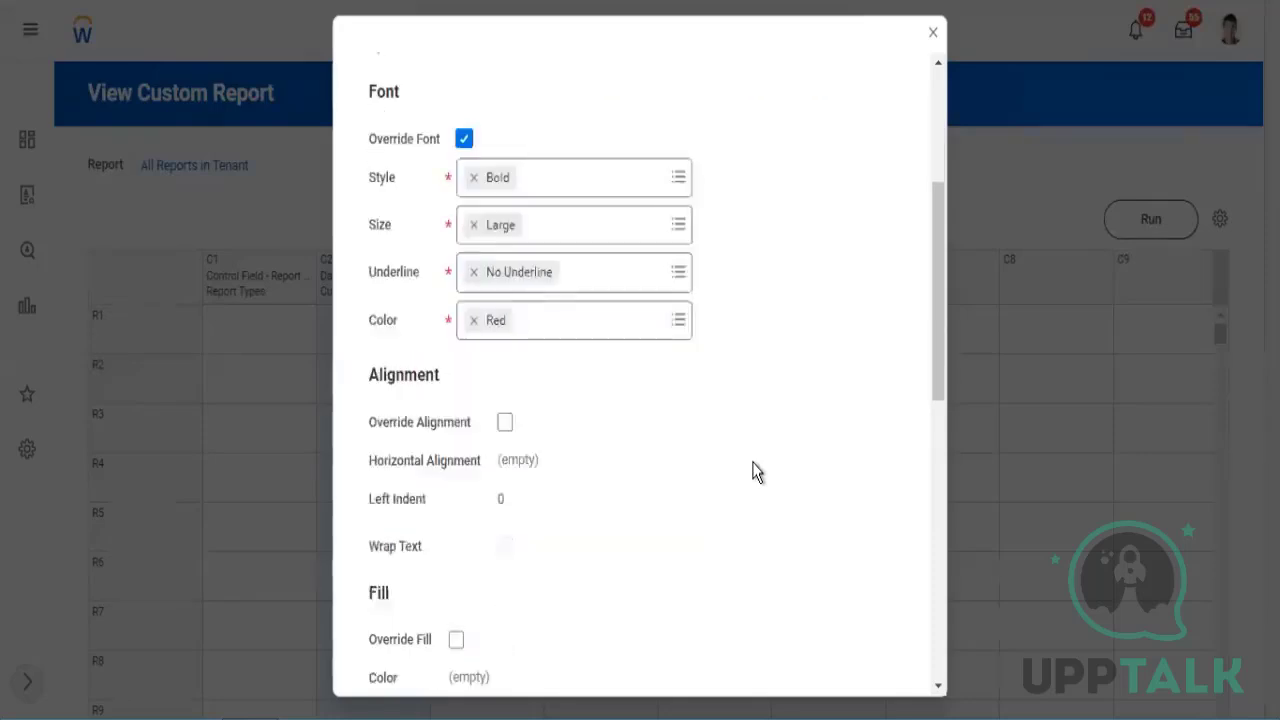
{"action": "left_click", "coordinate": [505, 422]}
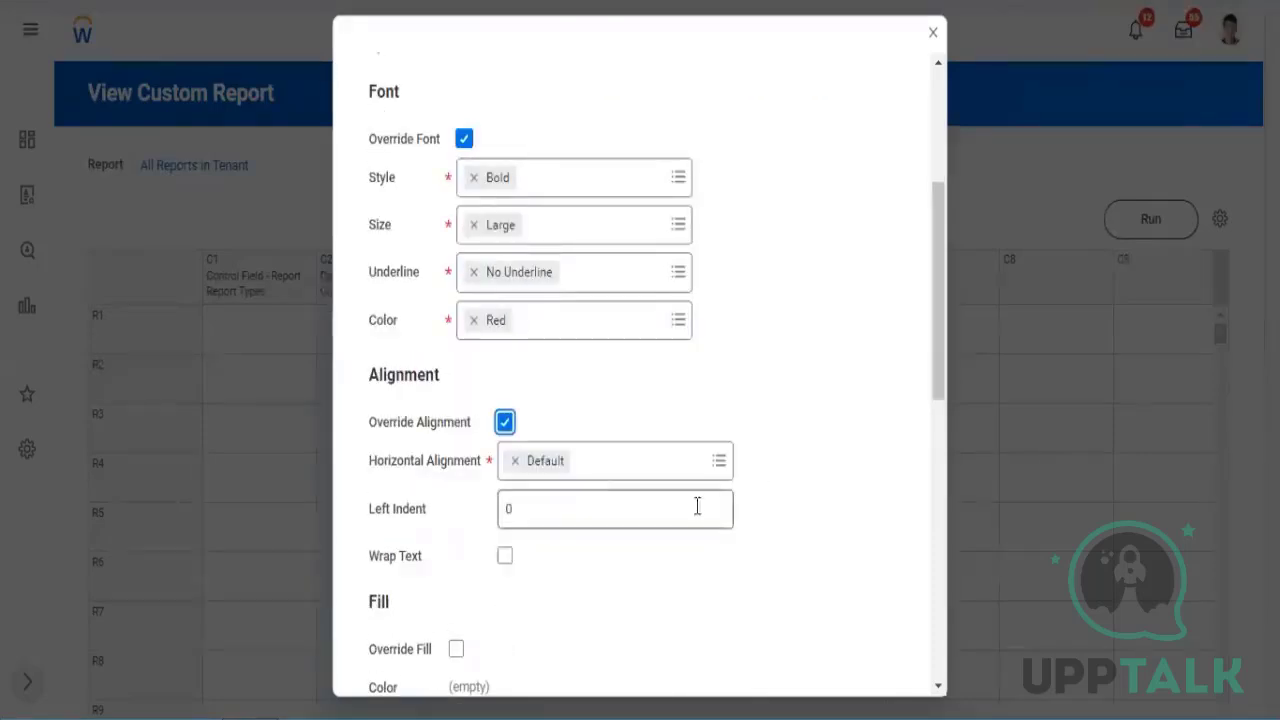
{"action": "left_click", "coordinate": [717, 463]}
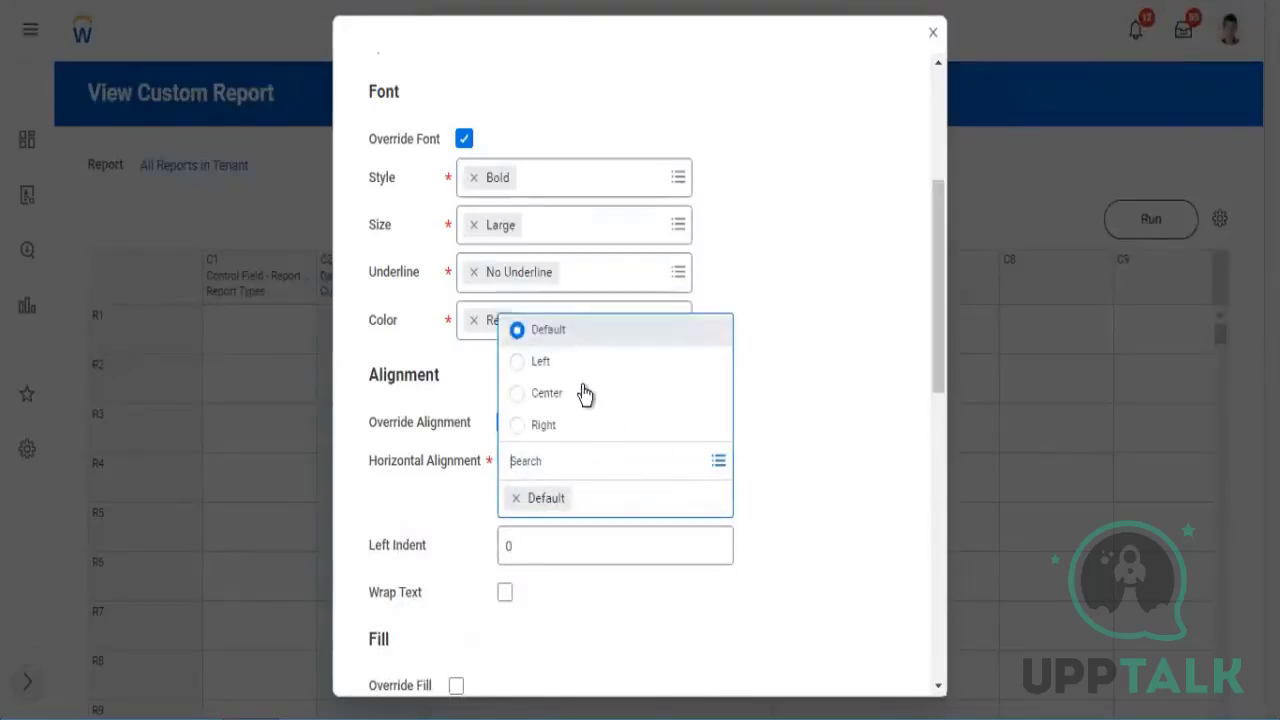
{"action": "left_click", "coordinate": [577, 401]}
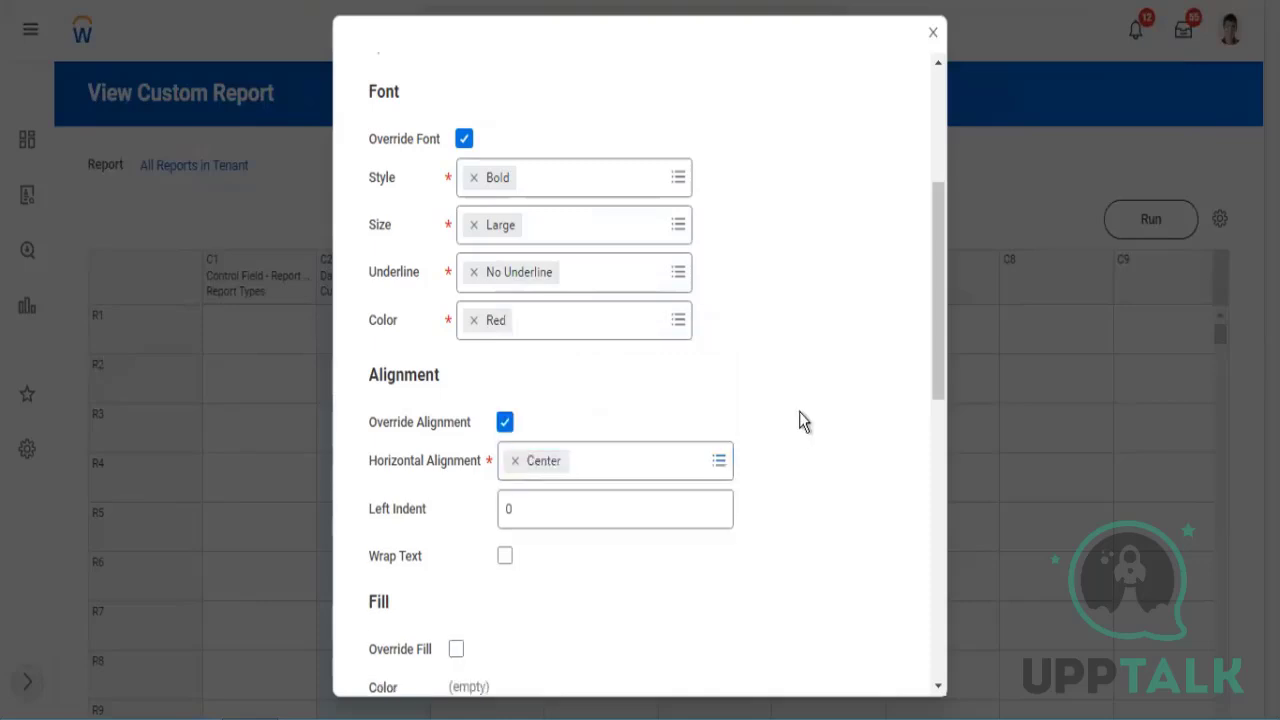
- Override the style's fill and set the fill color to Yellow
{"action": "scroll", "coordinate": [814, 400], "scroll_direction": "down", "scroll_amount": 1}
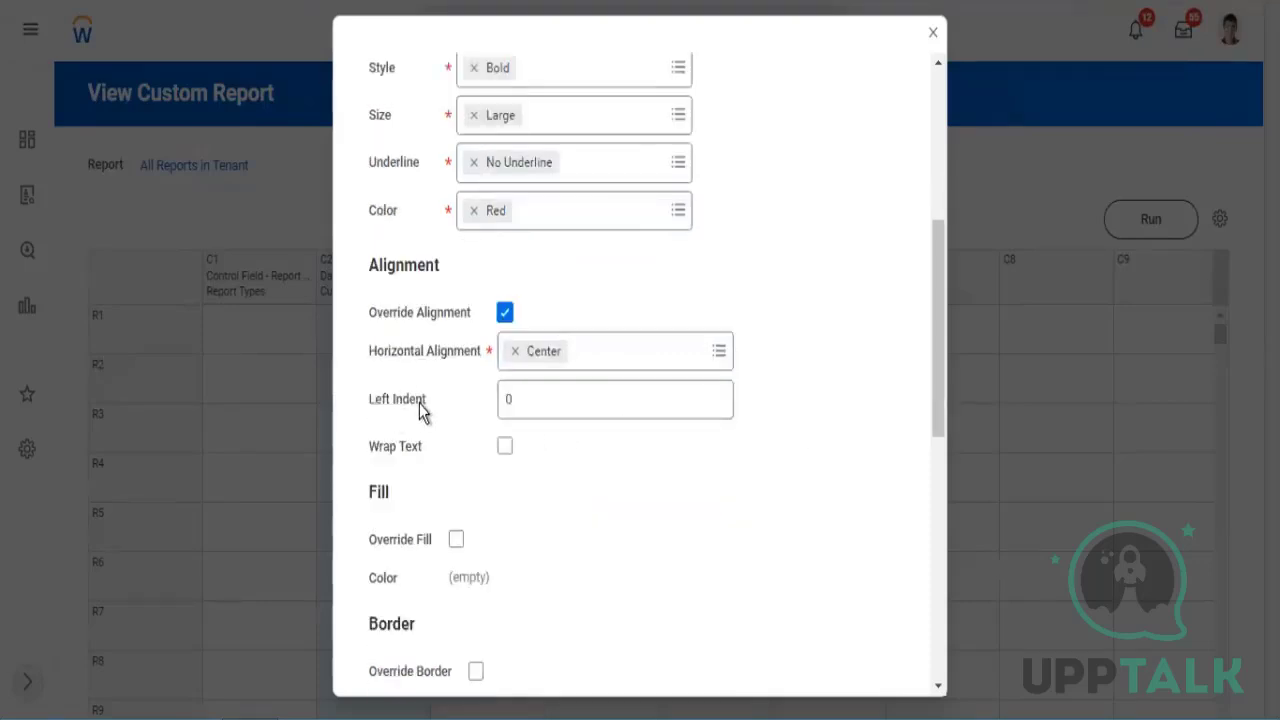
{"action": "left_click_drag", "start_coordinate": [429, 400], "coordinate": [422, 399]}
{"action": "scroll", "coordinate": [555, 455], "scroll_direction": "down", "scroll_amount": 1}
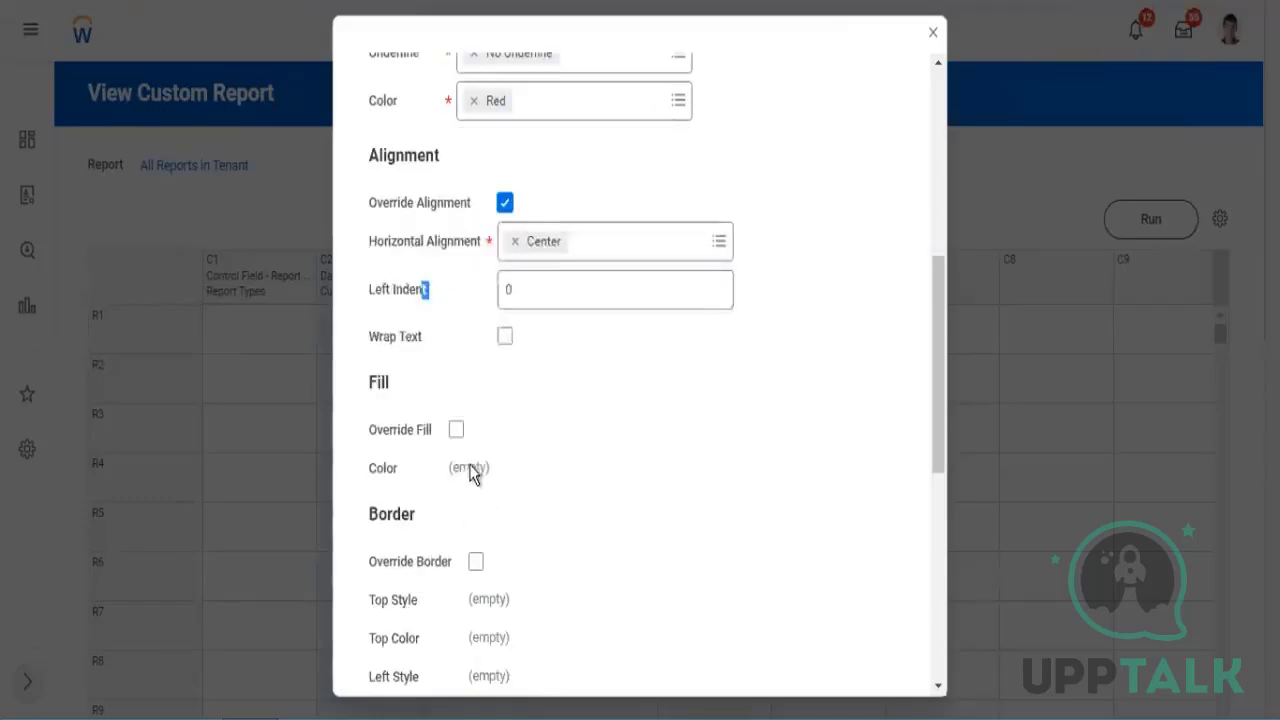
{"action": "left_click", "coordinate": [456, 429]}
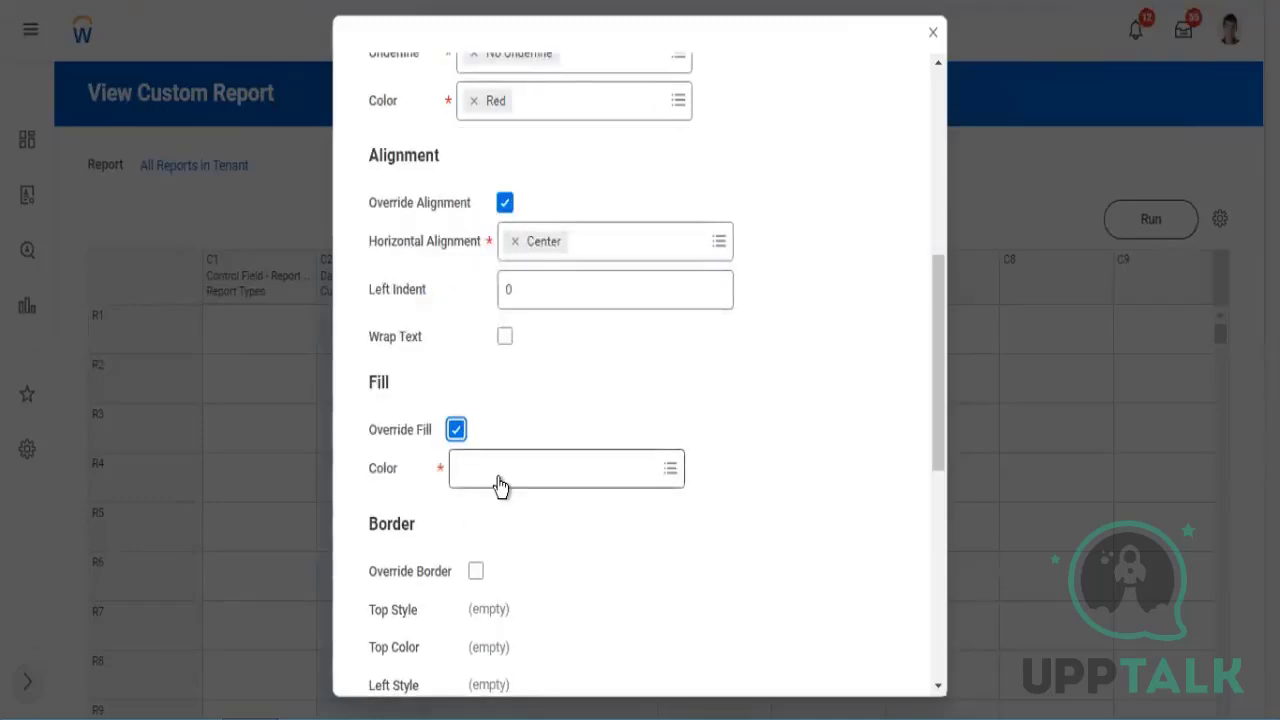
{"action": "left_click", "coordinate": [590, 464]}
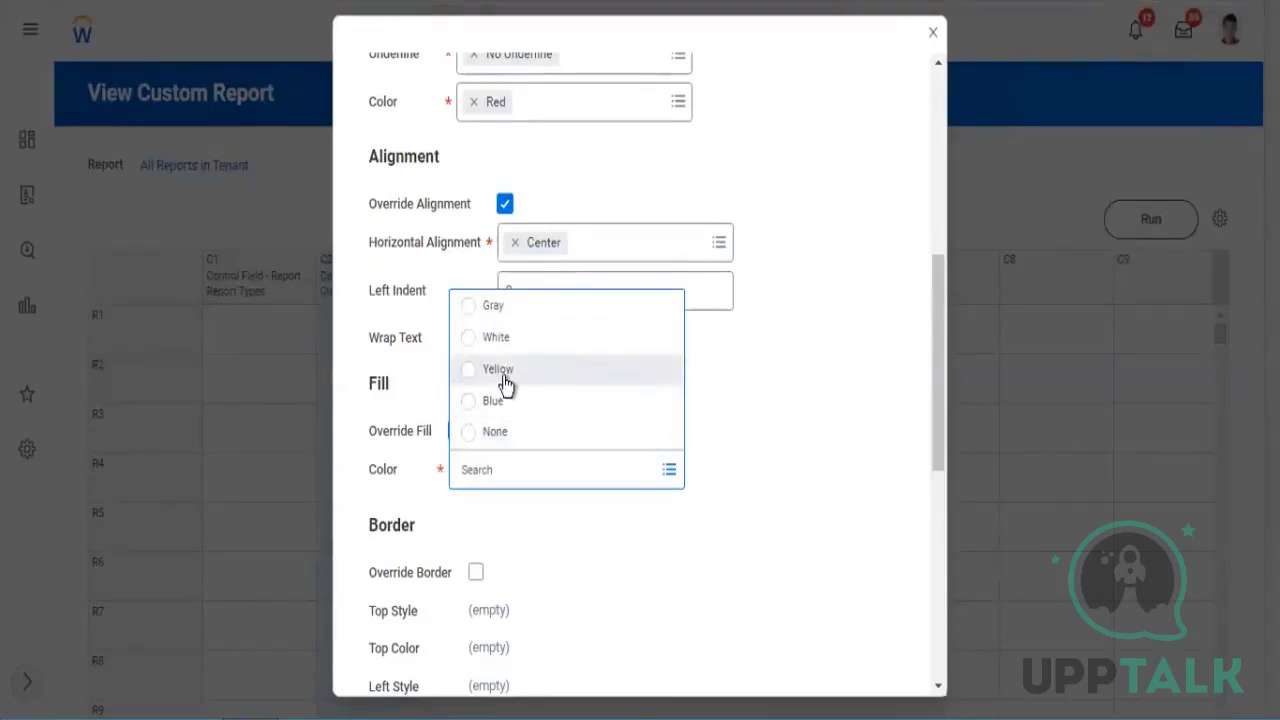
{"action": "left_click", "coordinate": [612, 362]}
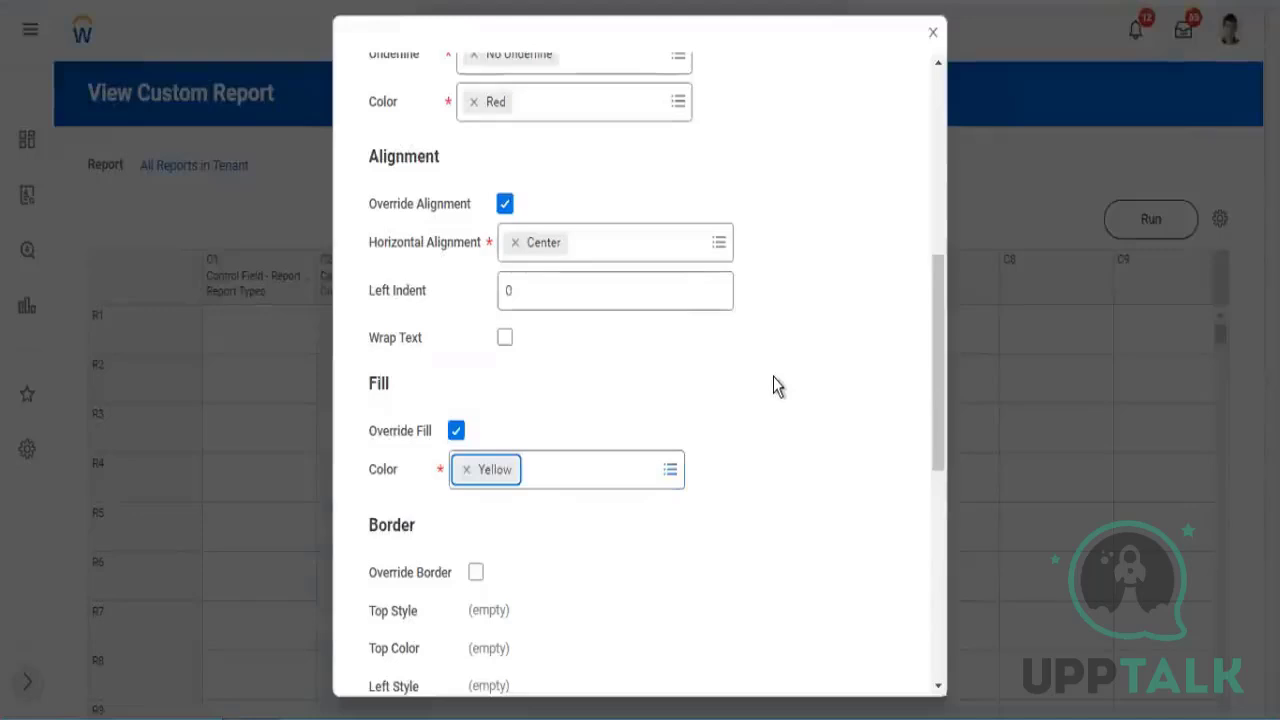
{"action": "scroll", "coordinate": [473, 574], "scroll_direction": "down", "scroll_amount": 2}
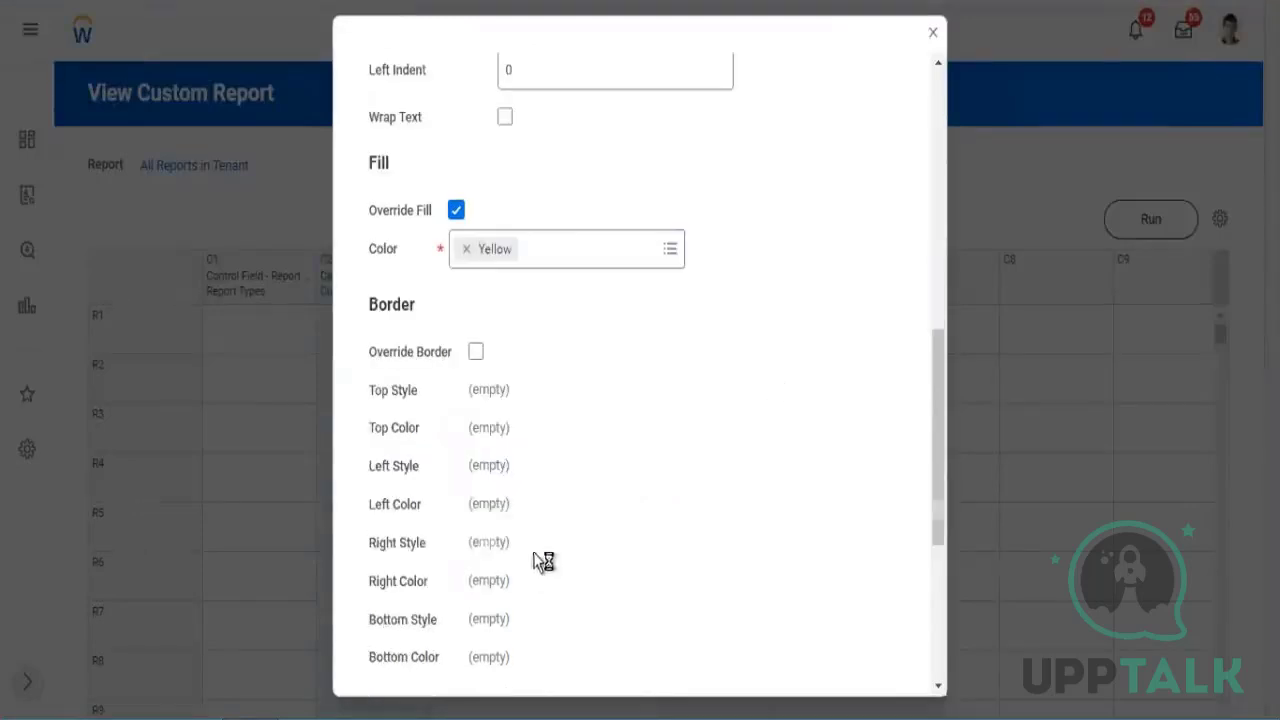
{"action": "left_click", "coordinate": [476, 353]}
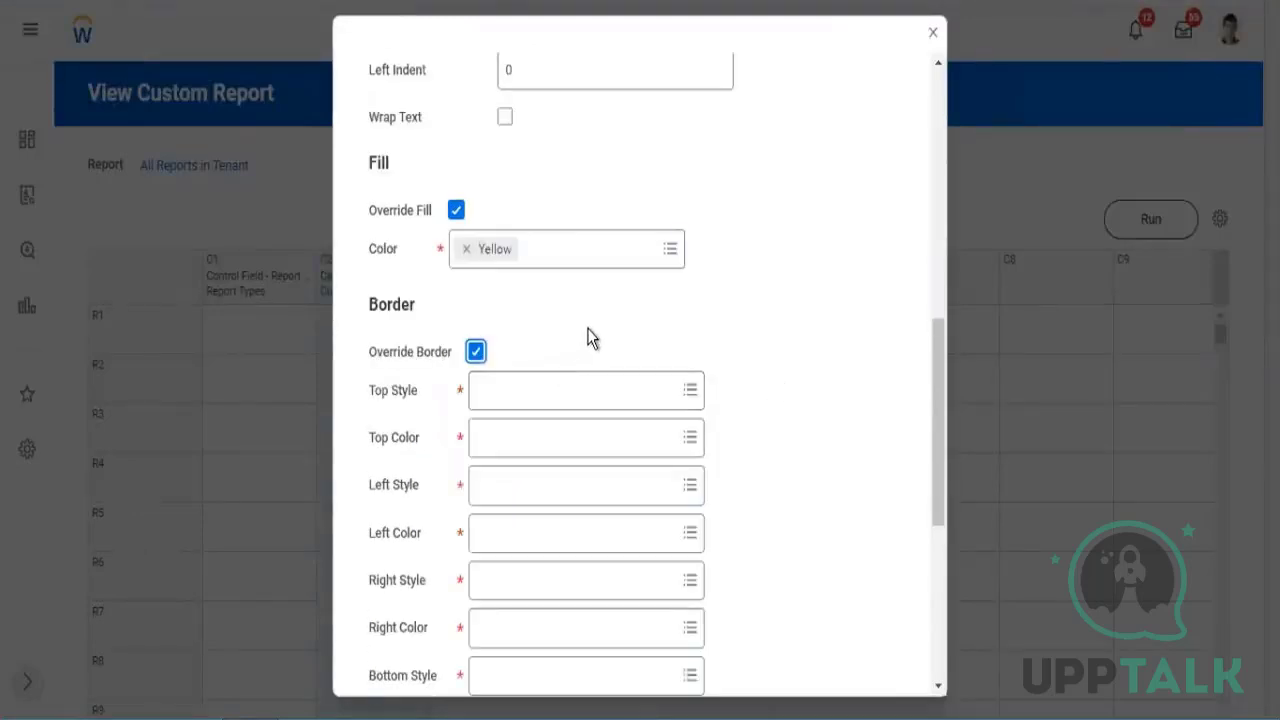
{"action": "scroll", "coordinate": [660, 393], "scroll_direction": "down", "scroll_amount": 1}
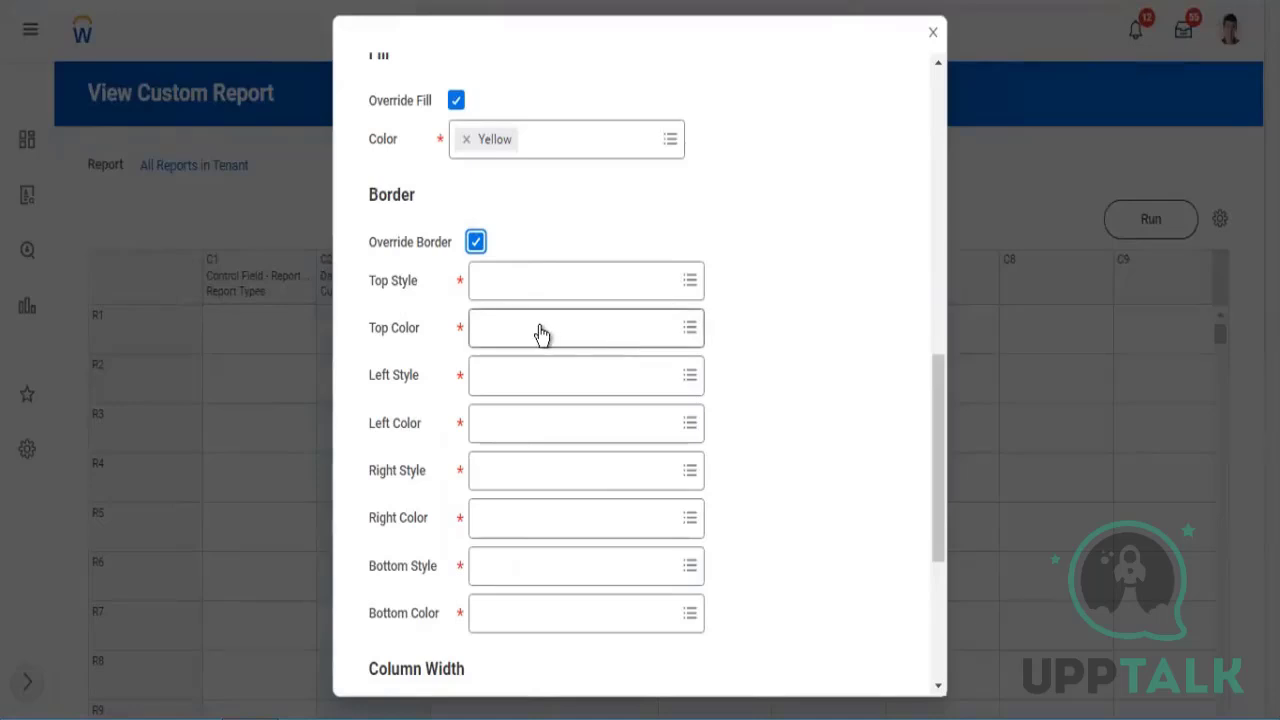
{"action": "left_click", "coordinate": [475, 242]}
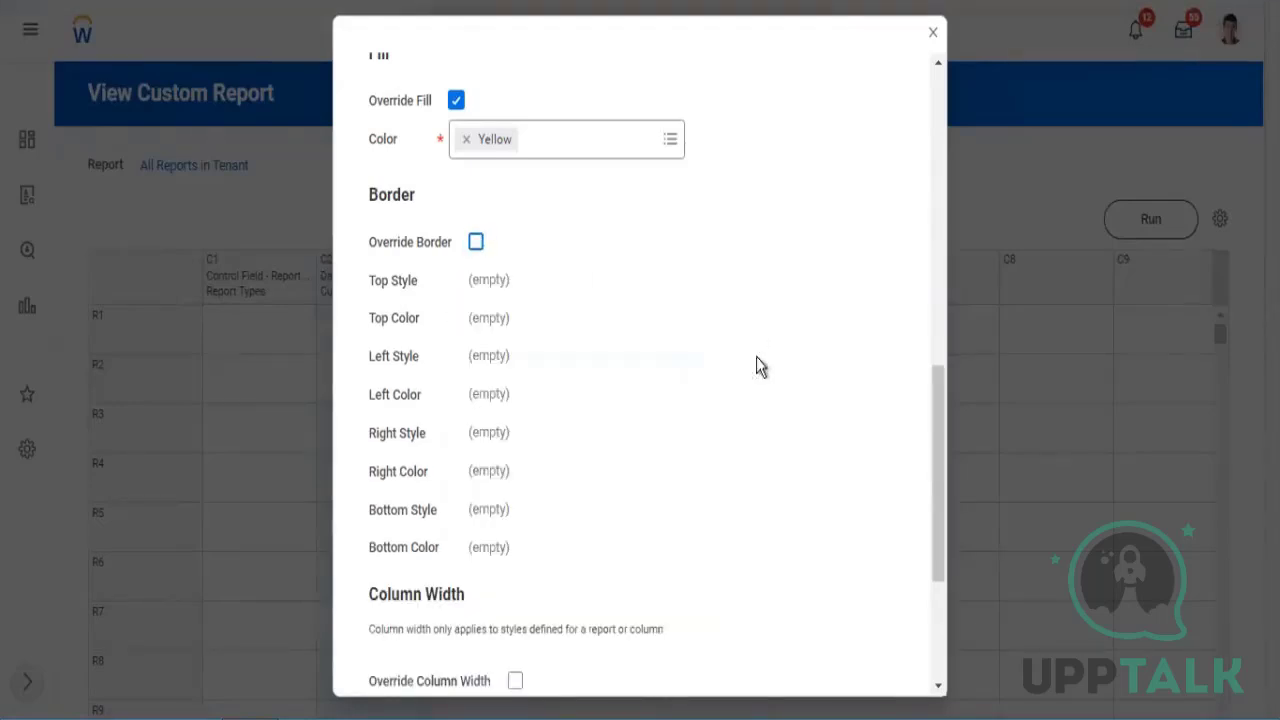
- Save the style definition, apply it to the Custom Reports by Type column, and run the All Reports in Tenant report
{"action": "scroll", "coordinate": [758, 408], "scroll_direction": "down", "scroll_amount": 3}
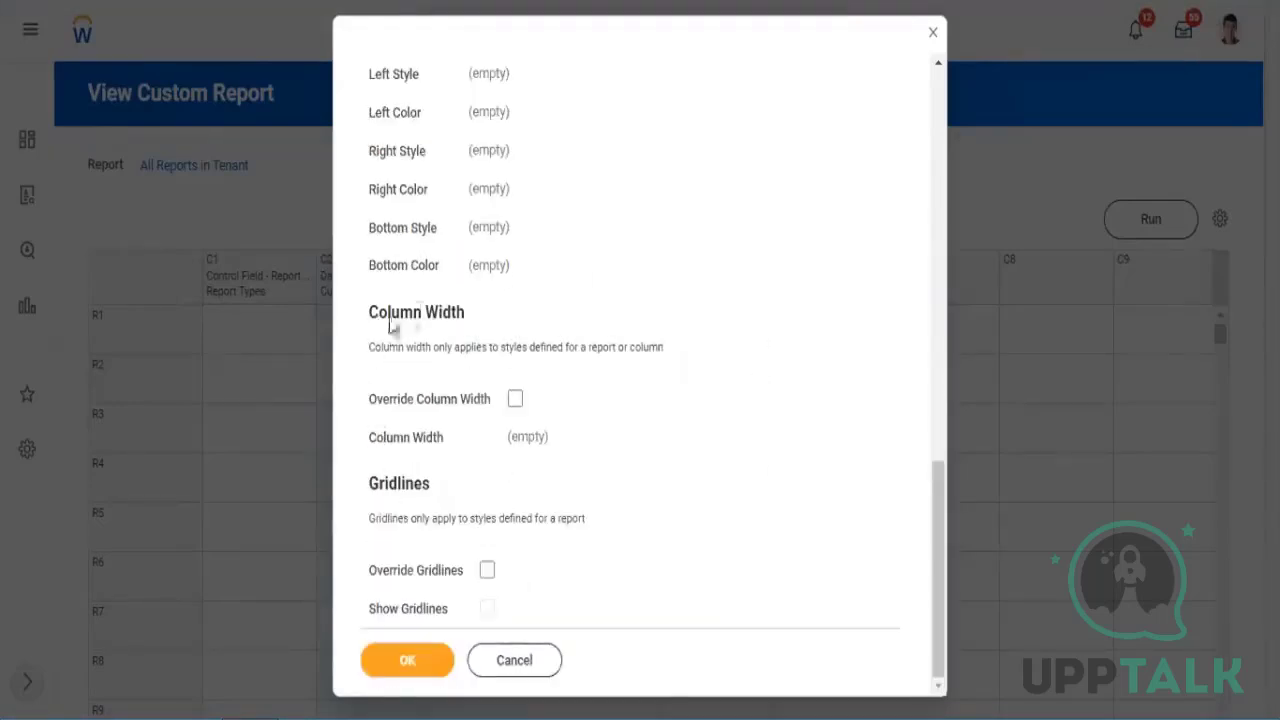
{"action": "left_click_drag", "start_coordinate": [378, 314], "coordinate": [425, 316]}
{"action": "left_click", "coordinate": [424, 661]}
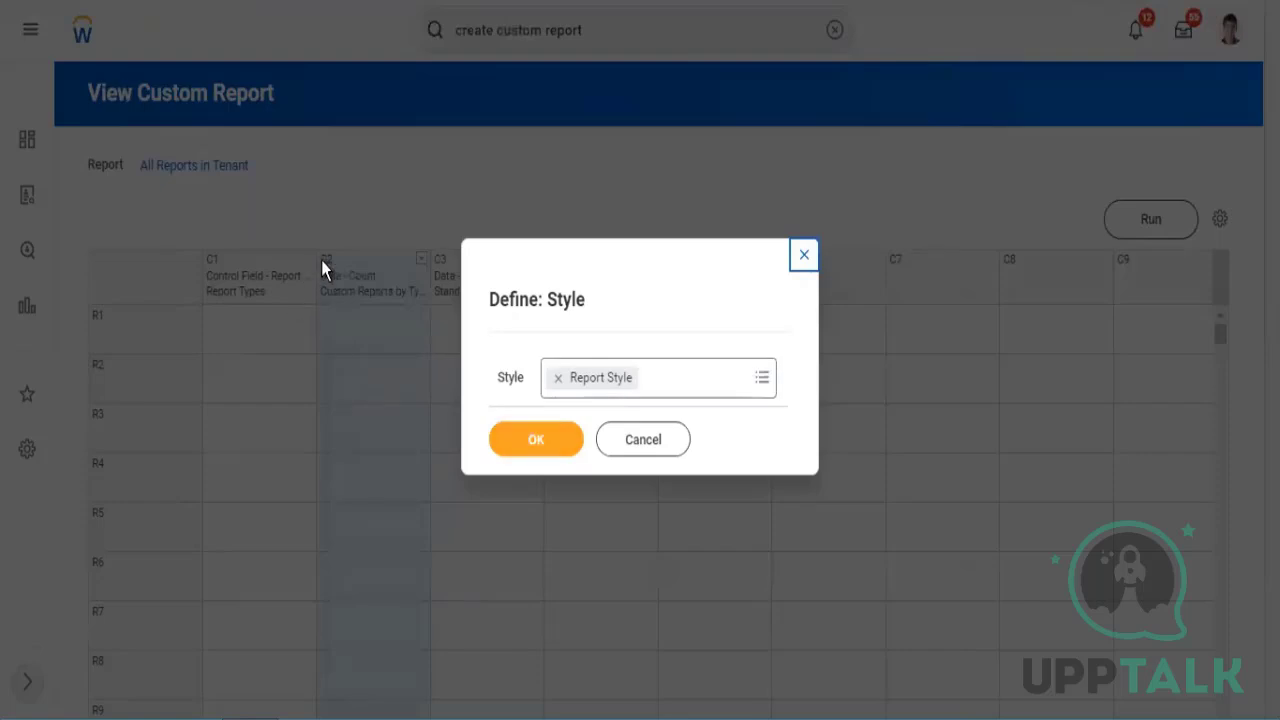
{"action": "left_click", "coordinate": [526, 446]}
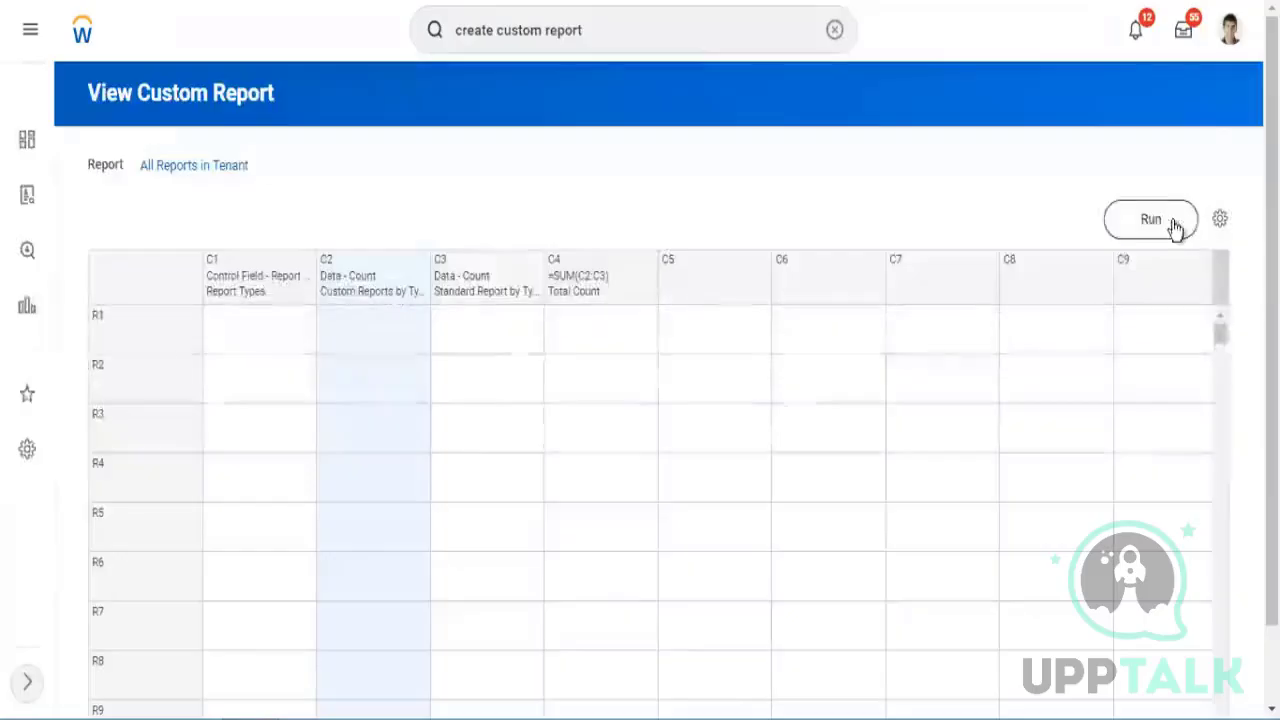
{"action": "left_click", "coordinate": [1160, 224]}
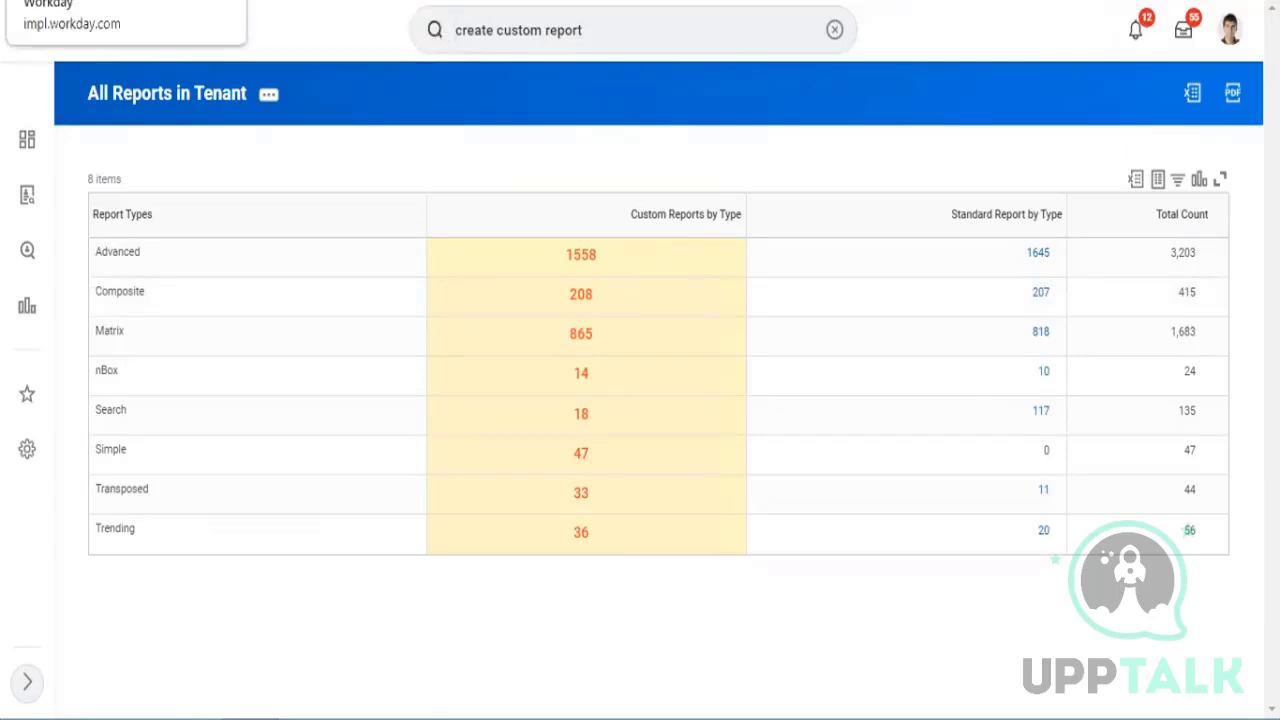
- Switch to the browser tab with SubRep1 - All Custom Reports and open the Create Custom Report task by searching for "create custom report"
{"action": "left_click", "coordinate": [110, 1]}
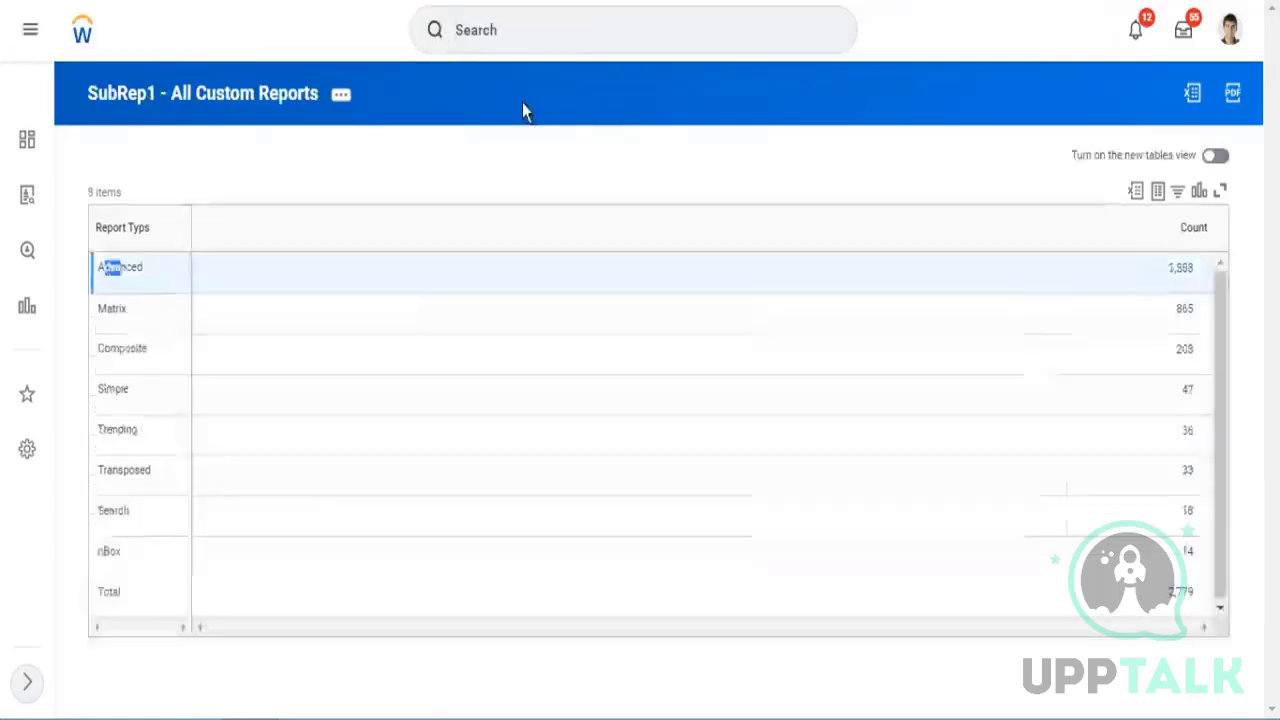
{"action": "left_click", "coordinate": [511, 36]}
{"action": "type", "text": "create"}
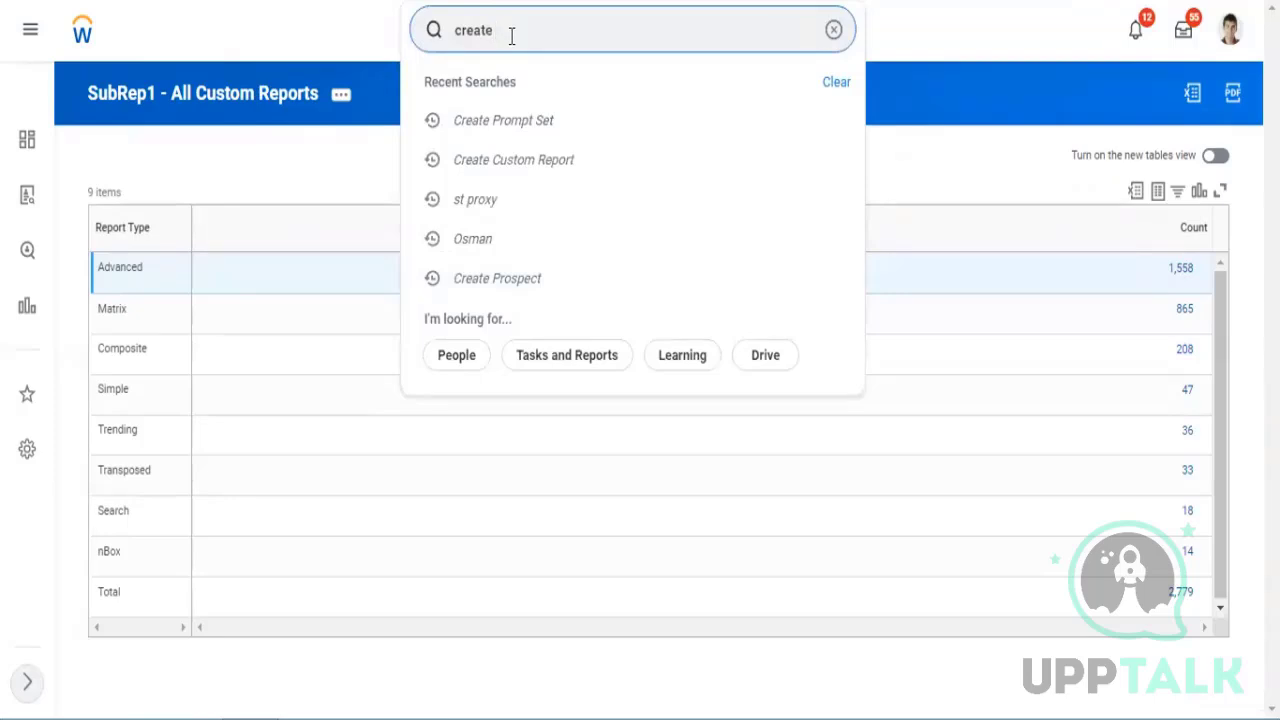
{"action": "type", "text": "custom report"}
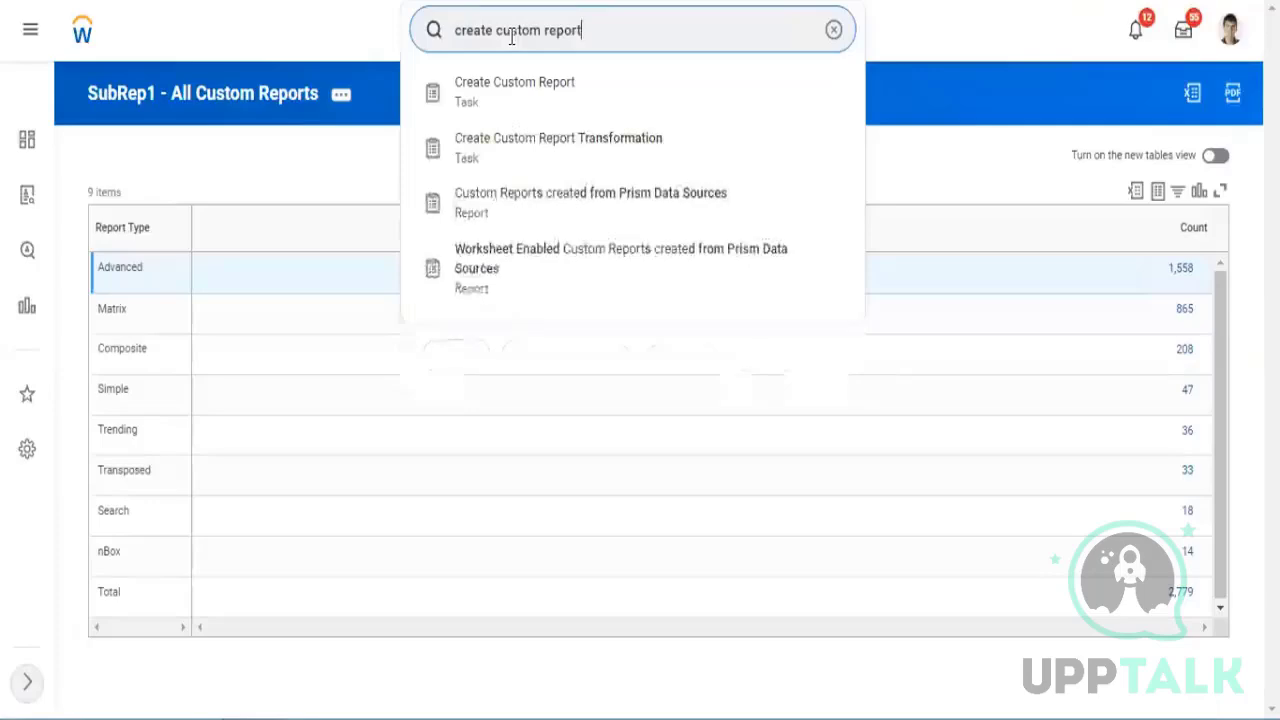
{"action": "key", "text": "Down"}
{"action": "key", "text": "Return"}
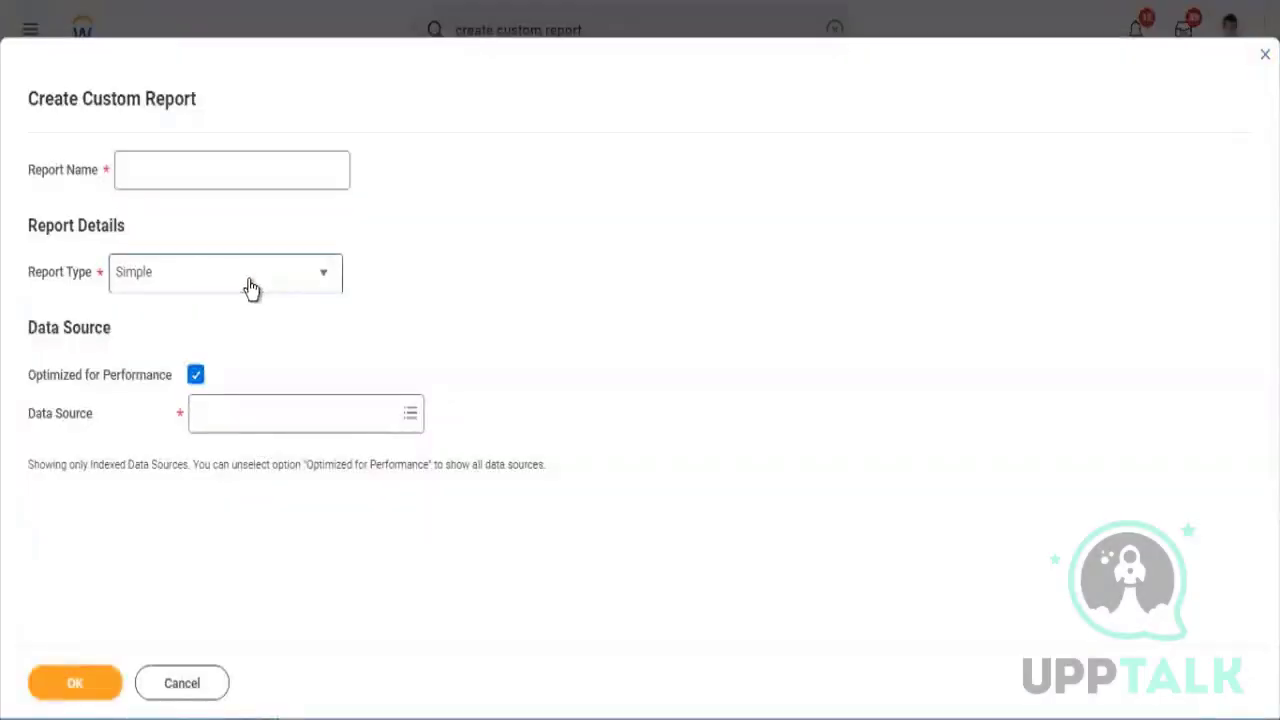
- Set the report type to Matrix and the data source to Workers for HCM Reporting, with Optimized for Performance enabled
{"action": "left_click", "coordinate": [250, 286]}
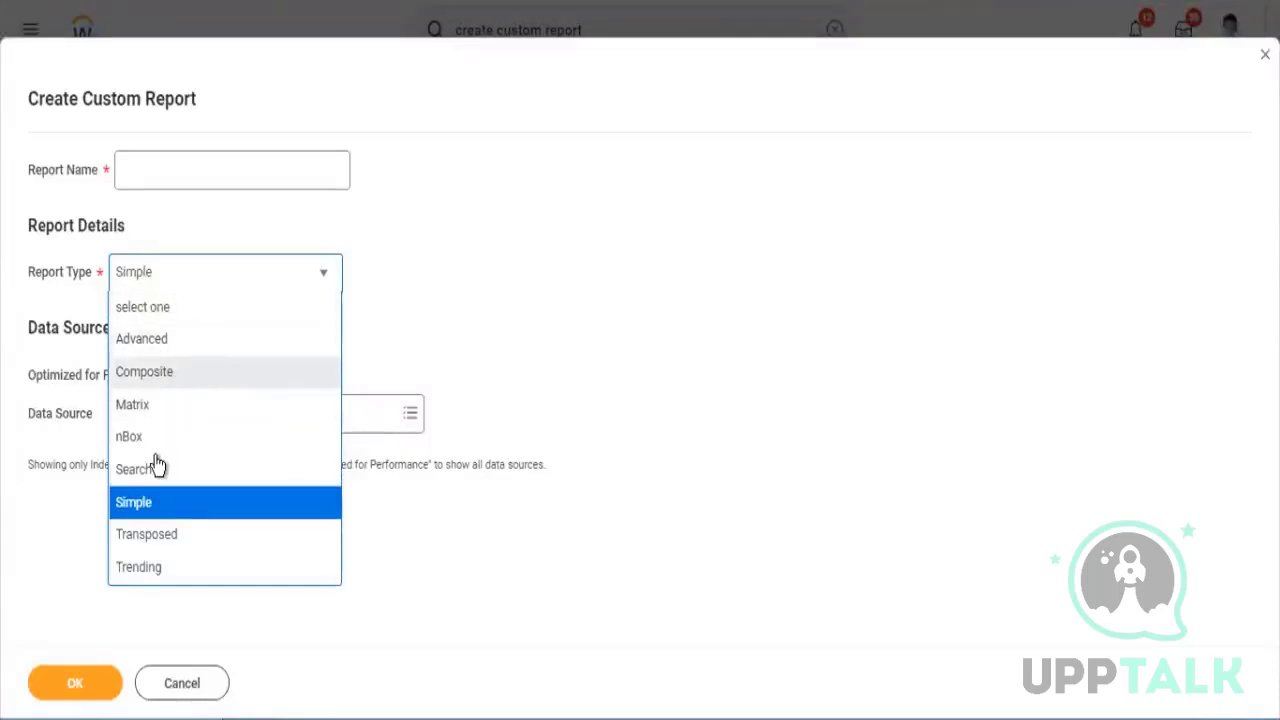
{"action": "left_click", "coordinate": [150, 404]}
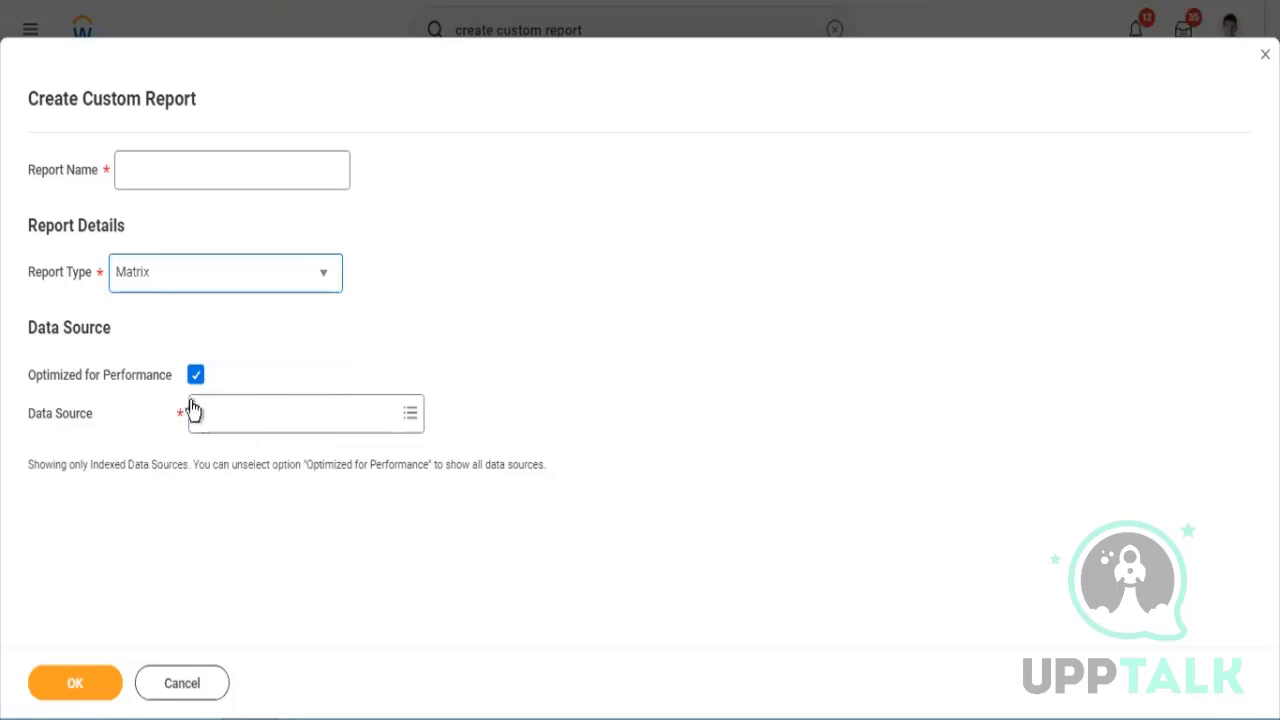
{"action": "left_click", "coordinate": [195, 376]}
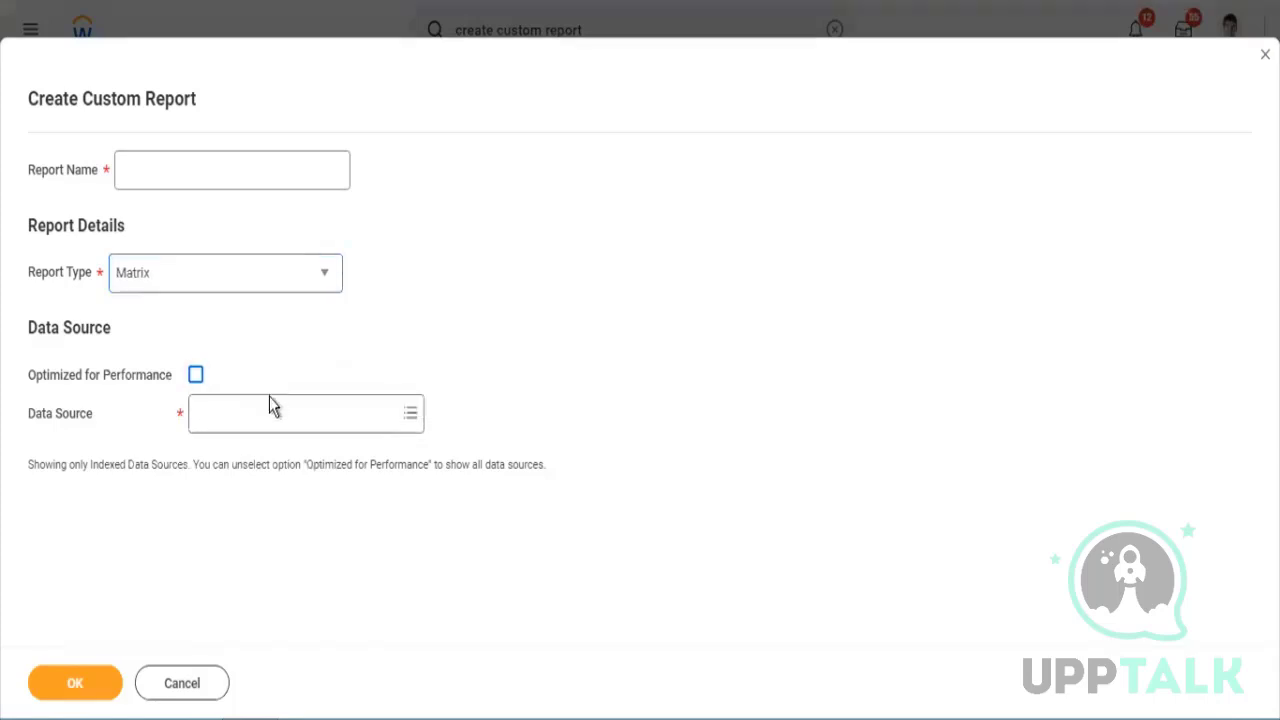
{"action": "left_click", "coordinate": [236, 440]}
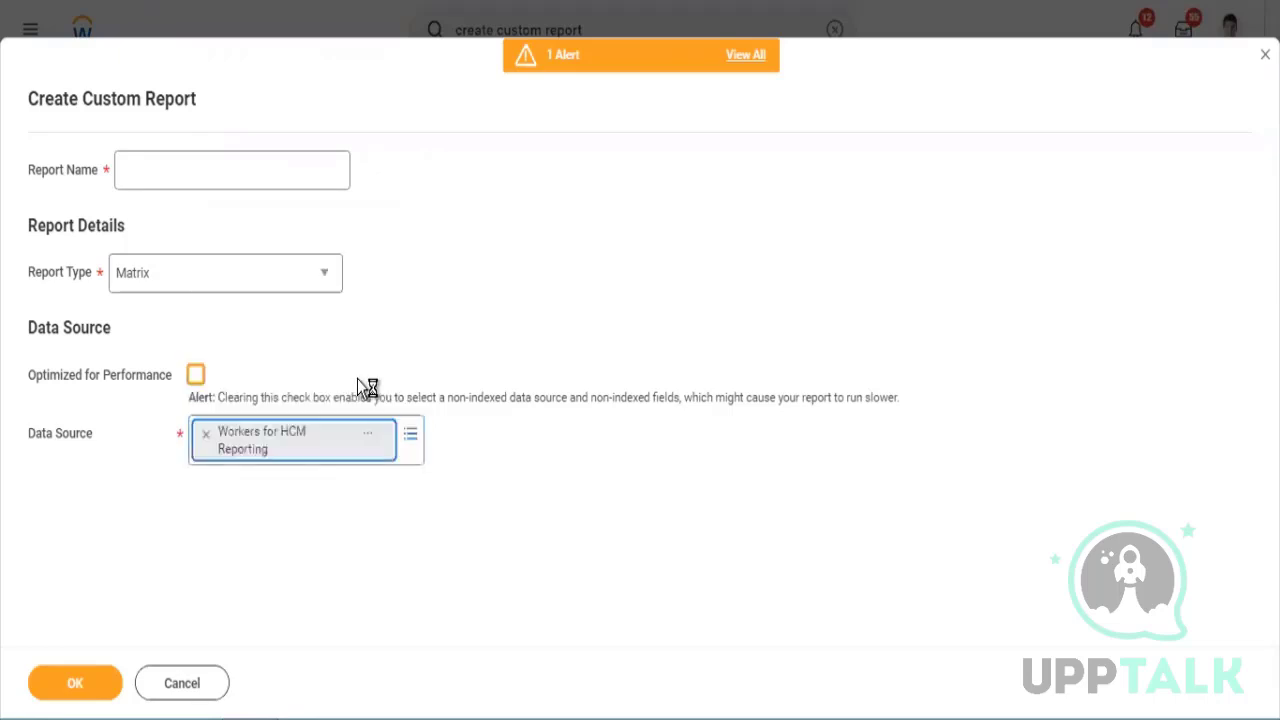
{"action": "left_click", "coordinate": [195, 375]}
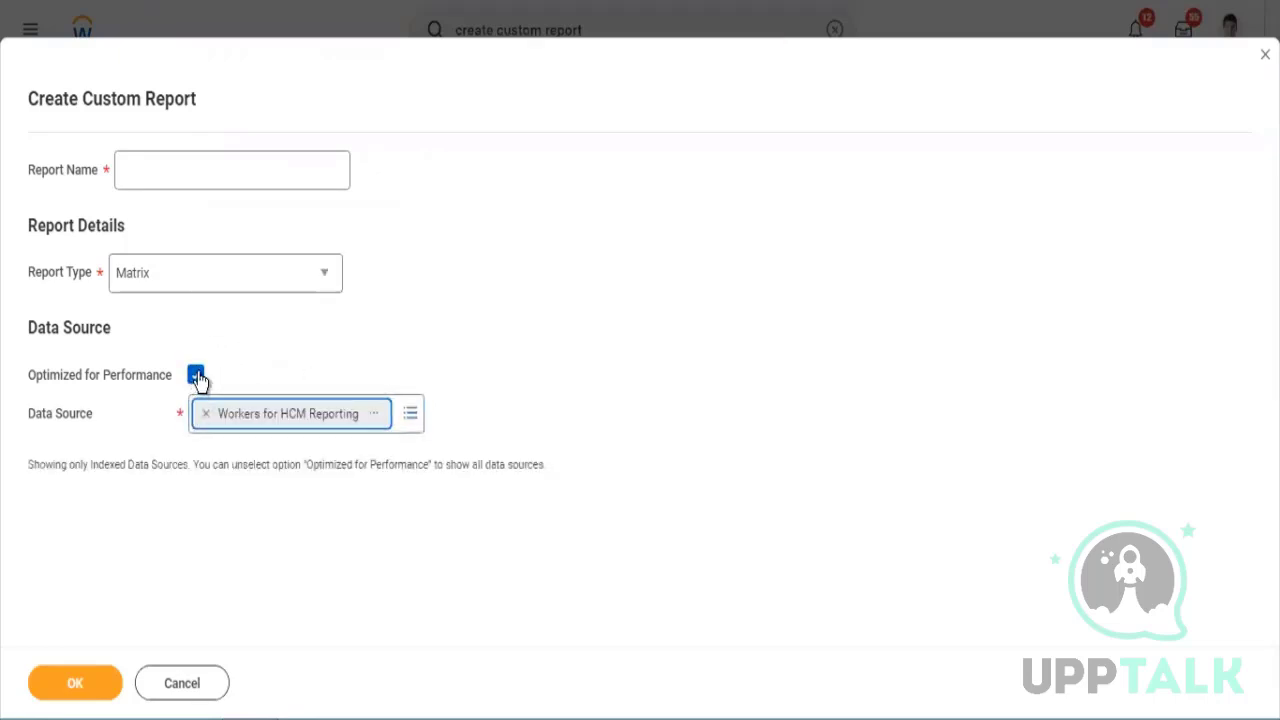
- Name the report "SupRep - Worker Hire DAte" and create the report definition
{"action": "left_click", "coordinate": [191, 178]}
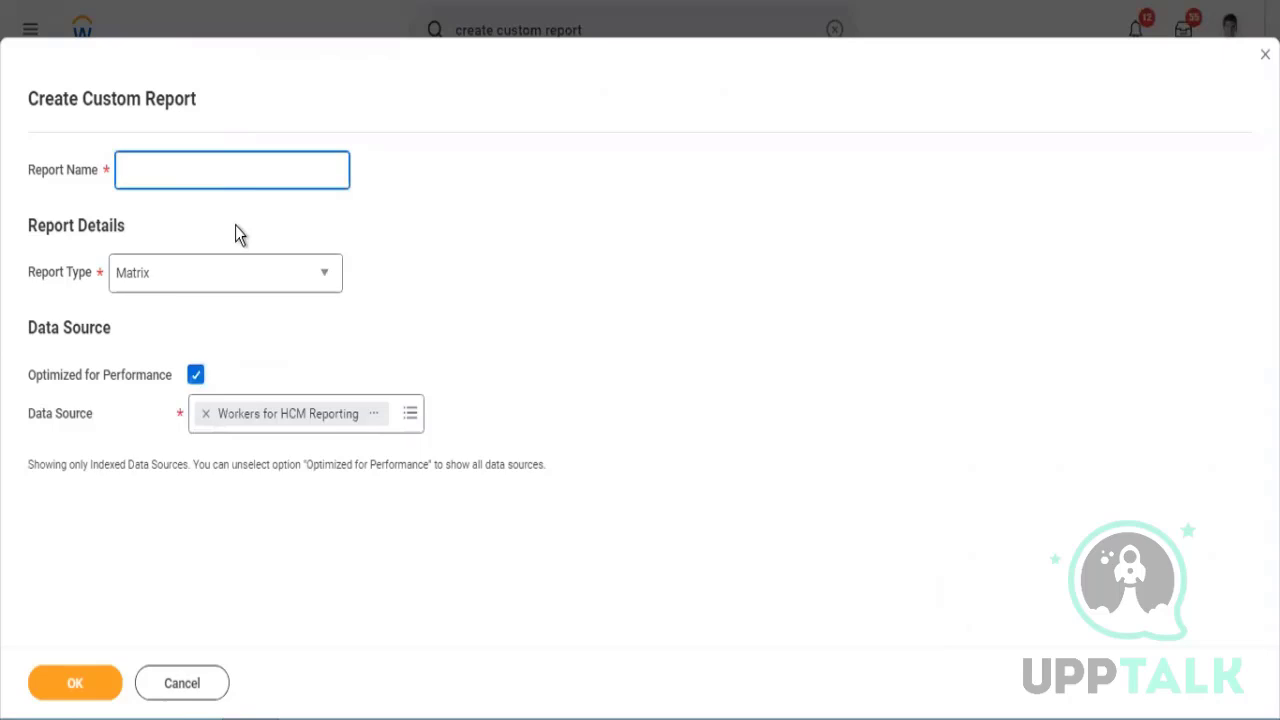
{"action": "type", "text": "SupRep1"}
{"action": "key", "text": "BackSpace"}
{"action": "type", "text": "- Wor"}
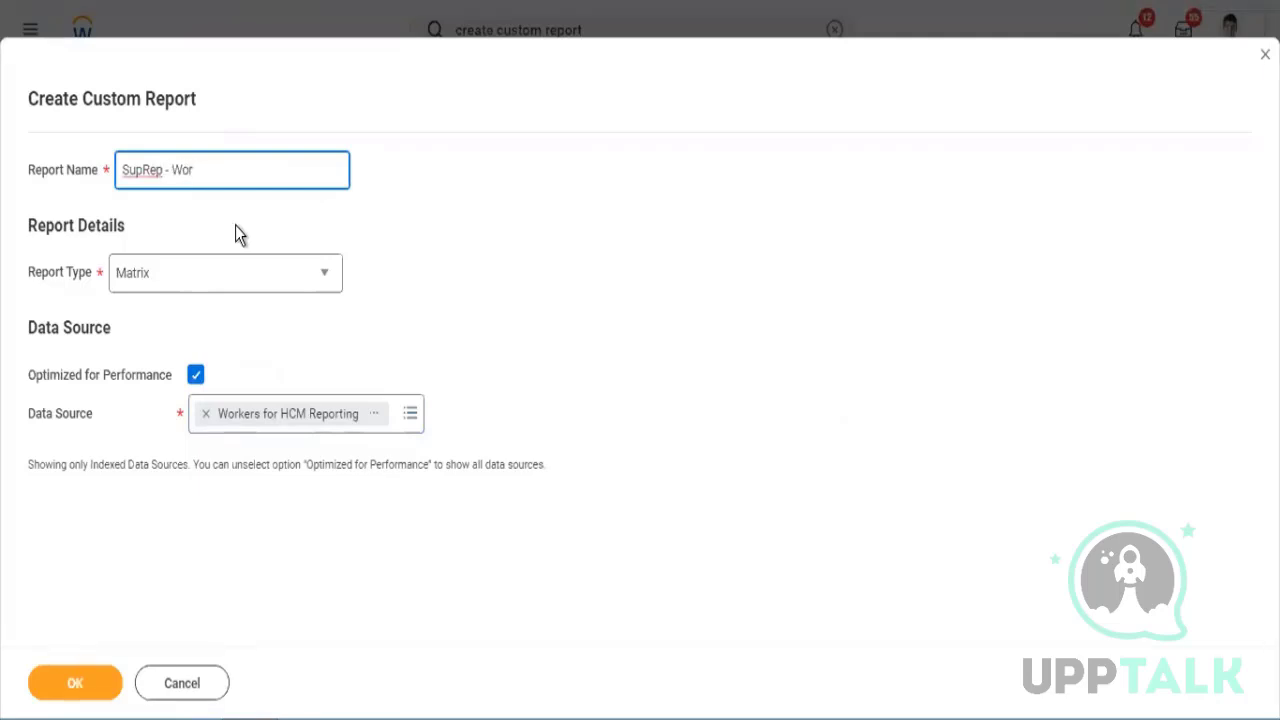
{"action": "type", "text": "ker Hire"}
{"action": "type", "text": "DAte"}
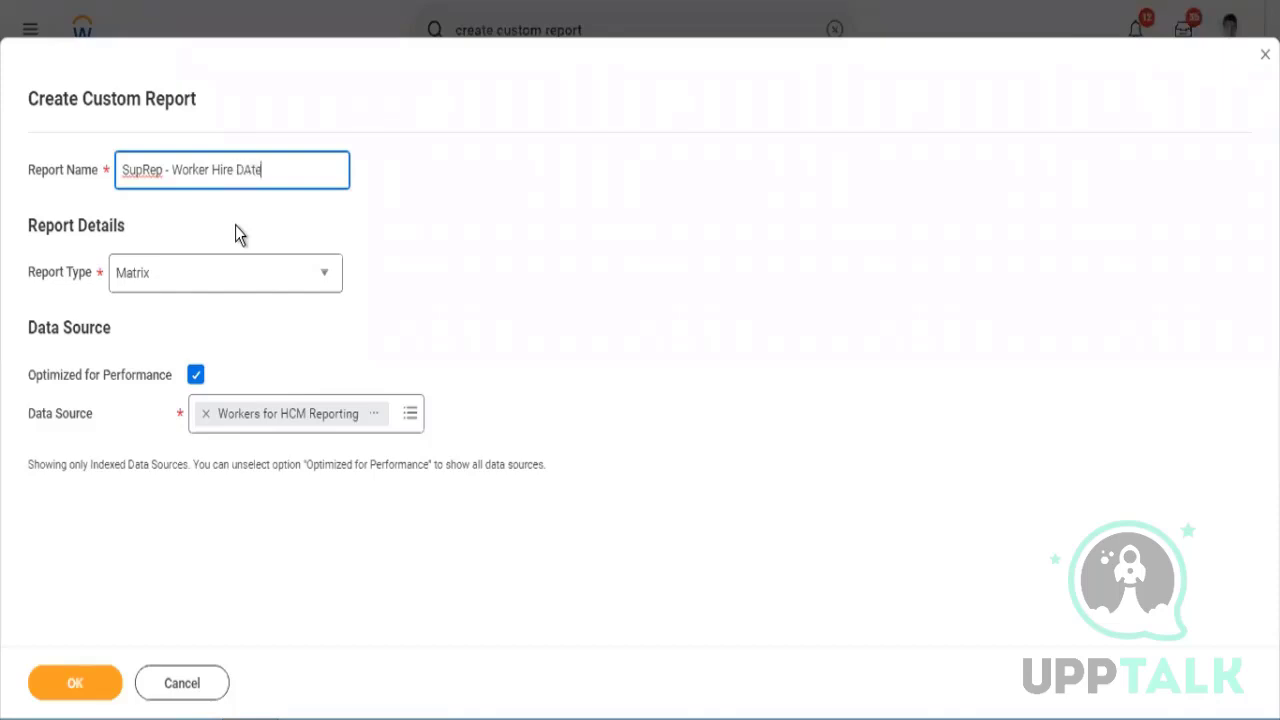
{"action": "left_click", "coordinate": [74, 683]}
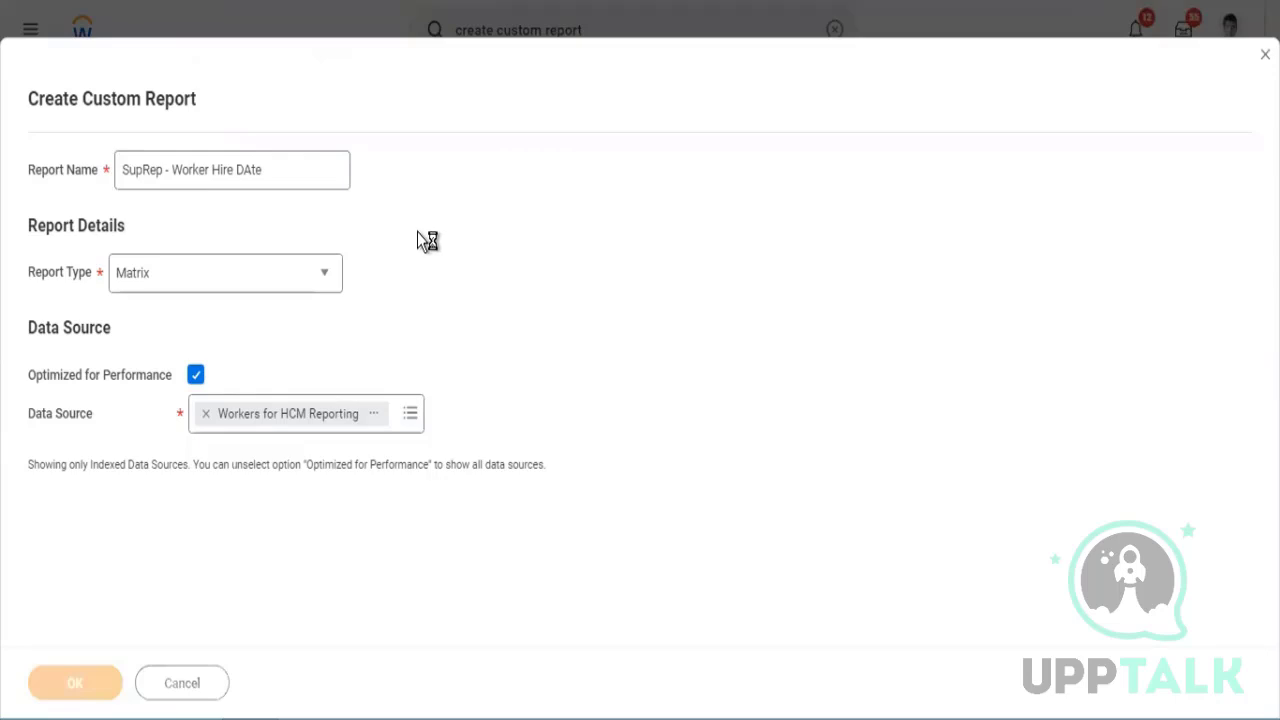
- Examine all the fields available for the first row grouping, looking for hire-date and other worker fields
{"action": "scroll", "coordinate": [416, 256], "scroll_direction": "down", "scroll_amount": 6}
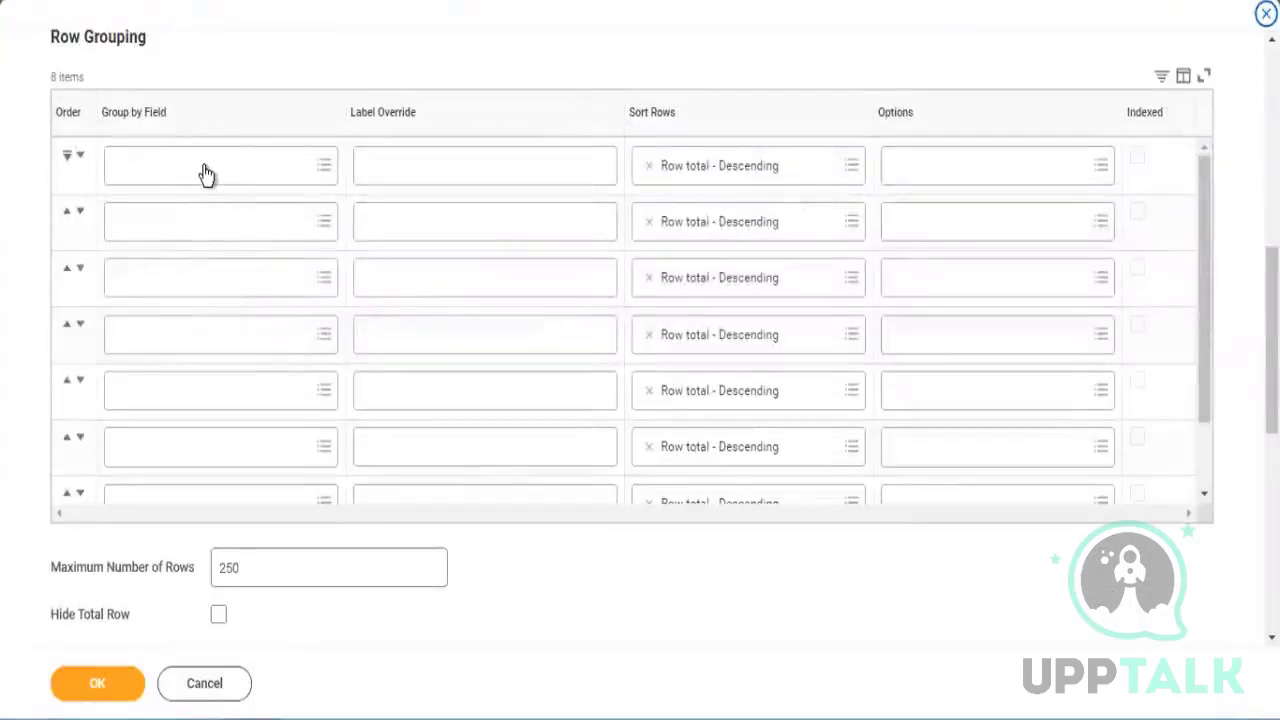
{"action": "left_click", "coordinate": [204, 170]}
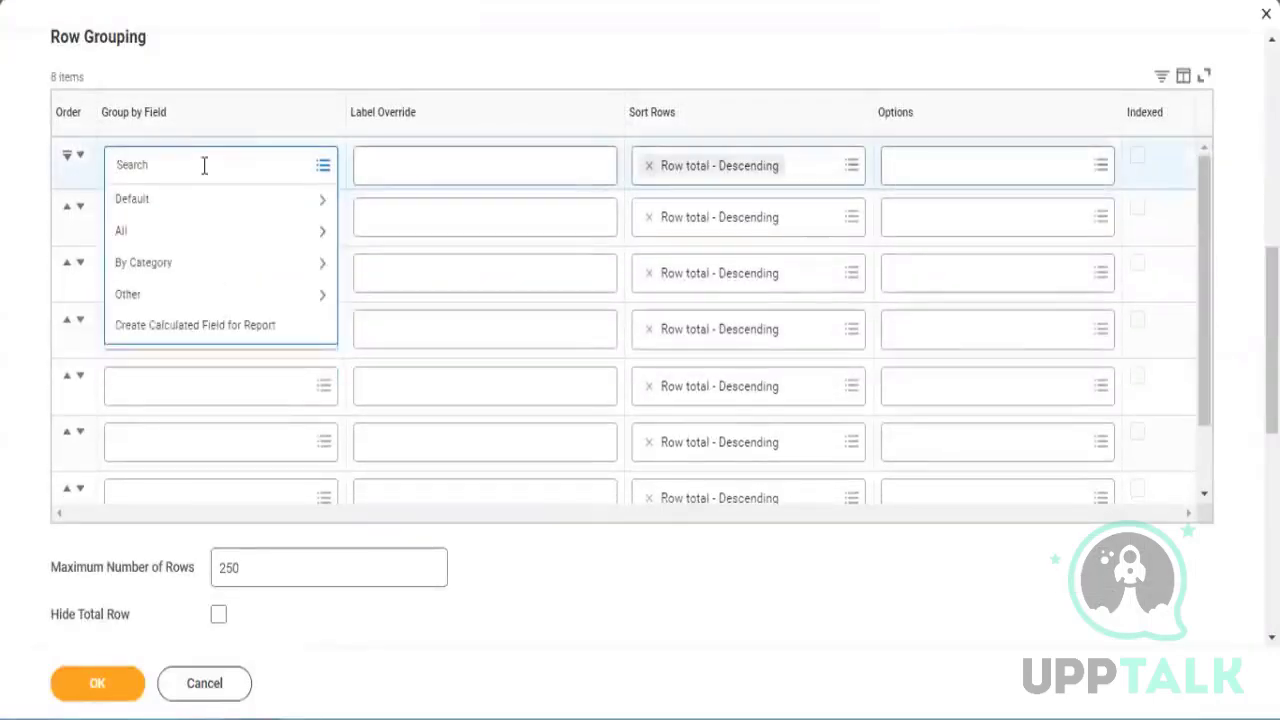
{"action": "left_click", "coordinate": [238, 224]}
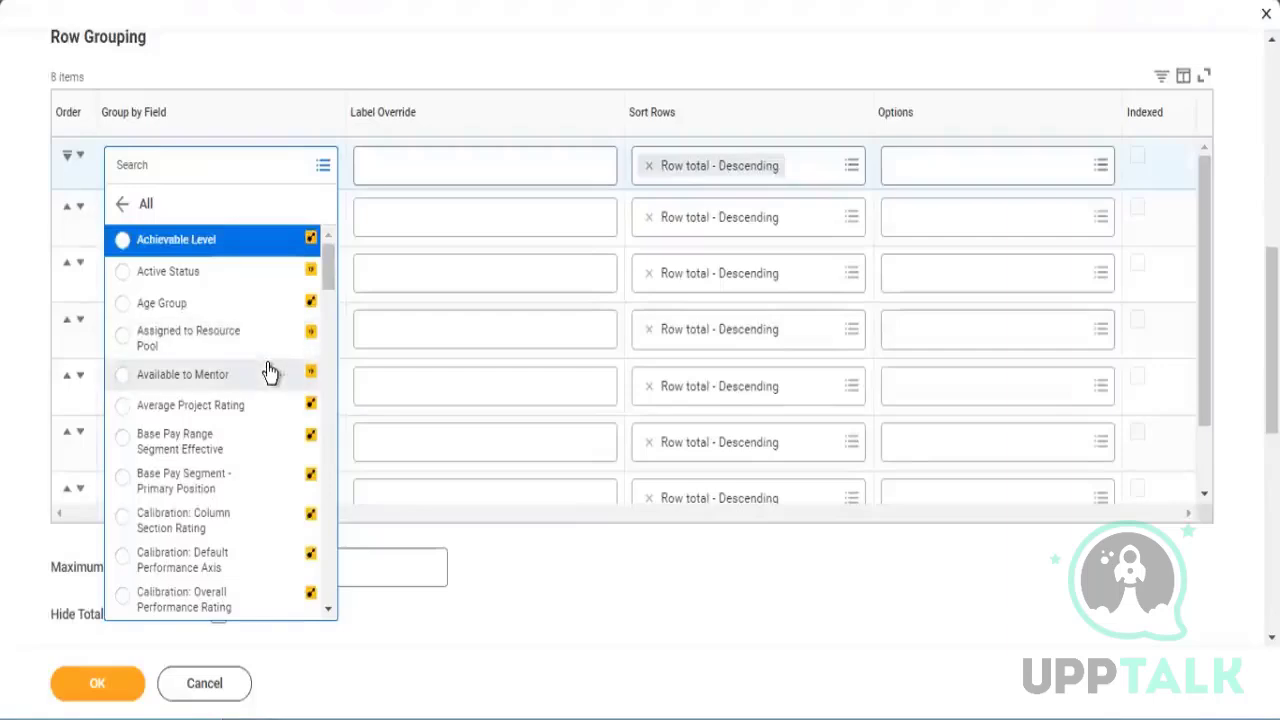
{"action": "scroll", "coordinate": [270, 371], "scroll_direction": "down", "scroll_amount": 1}
{"action": "scroll", "coordinate": [267, 363], "scroll_direction": "down", "scroll_amount": 4}
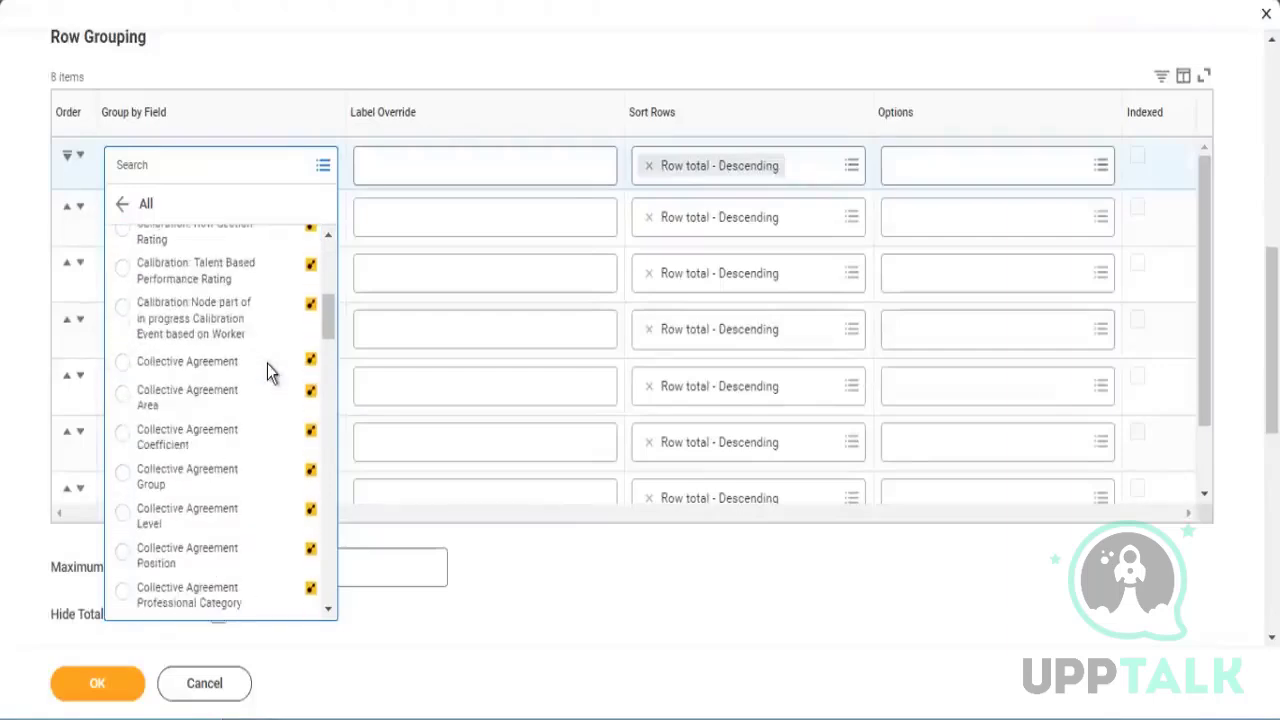
{"action": "scroll", "coordinate": [267, 363], "scroll_direction": "down", "scroll_amount": 2}
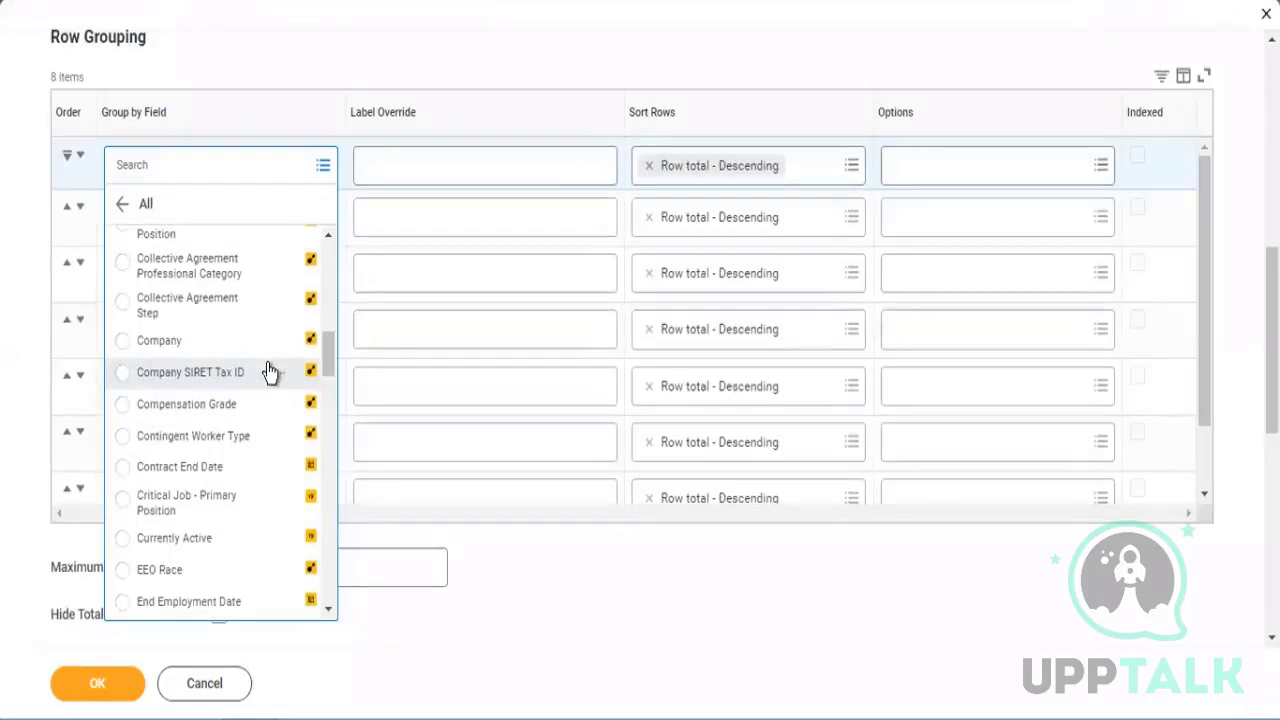
{"action": "scroll", "coordinate": [268, 372], "scroll_direction": "down", "scroll_amount": 2}
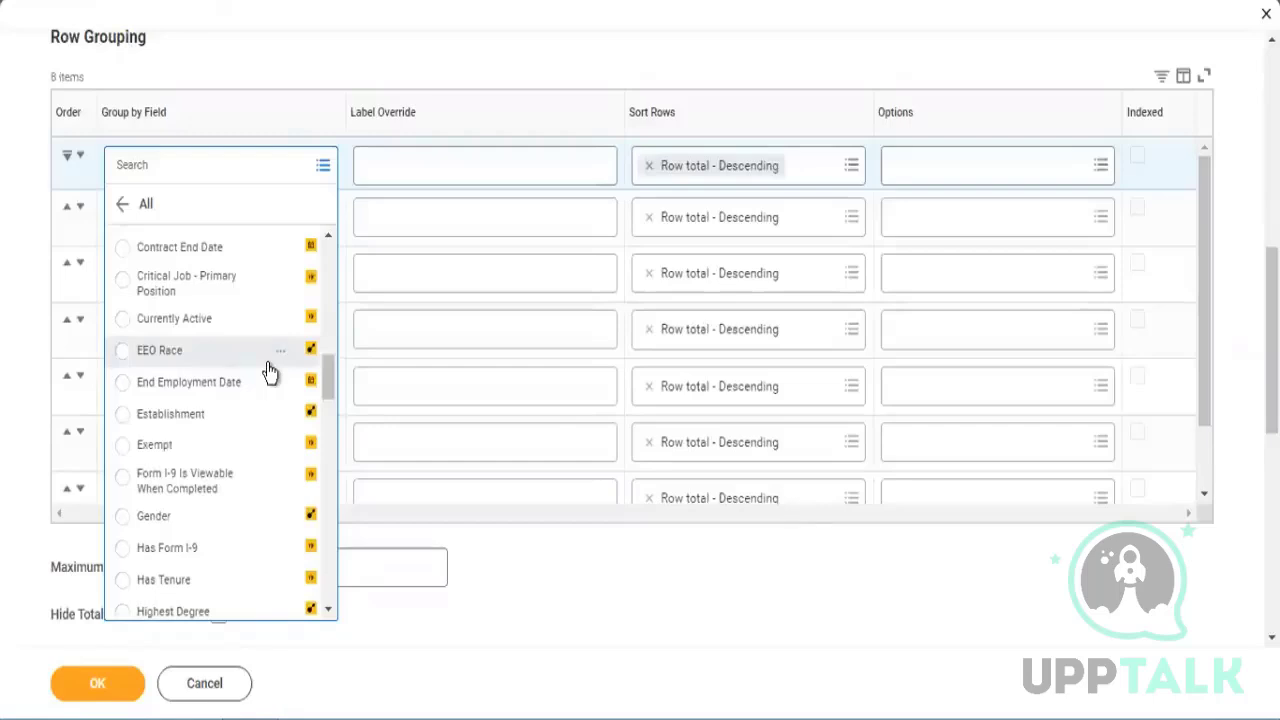
{"action": "scroll", "coordinate": [268, 372], "scroll_direction": "down", "scroll_amount": 3}
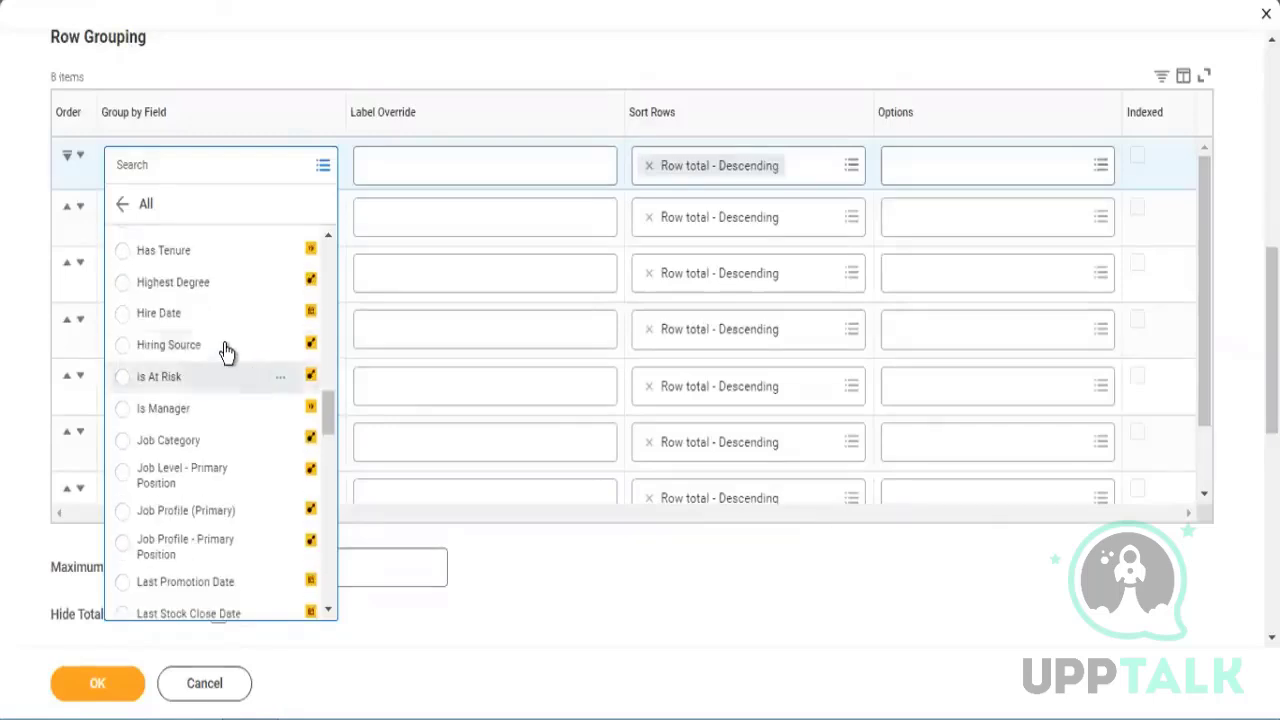
{"action": "scroll", "coordinate": [226, 351], "scroll_direction": "up", "scroll_amount": 3}
{"action": "scroll", "coordinate": [226, 351], "scroll_direction": "up", "scroll_amount": 1}
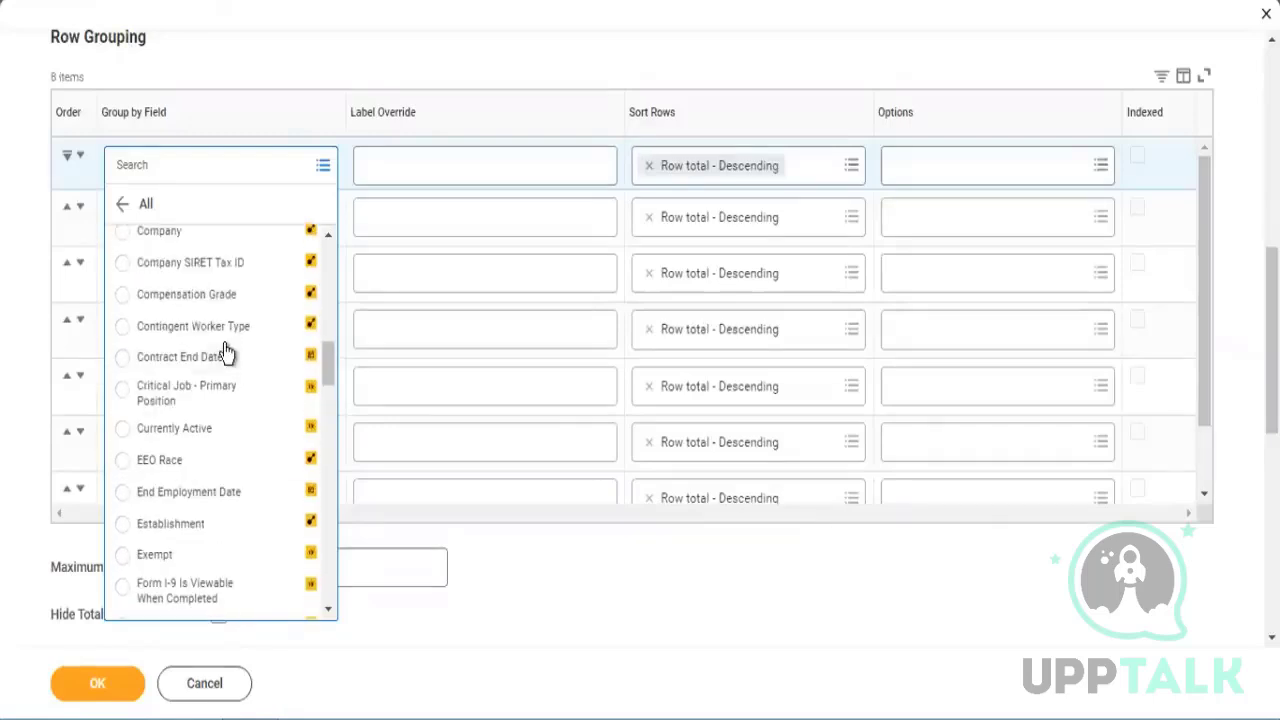
{"action": "scroll", "coordinate": [224, 350], "scroll_direction": "up", "scroll_amount": 1}
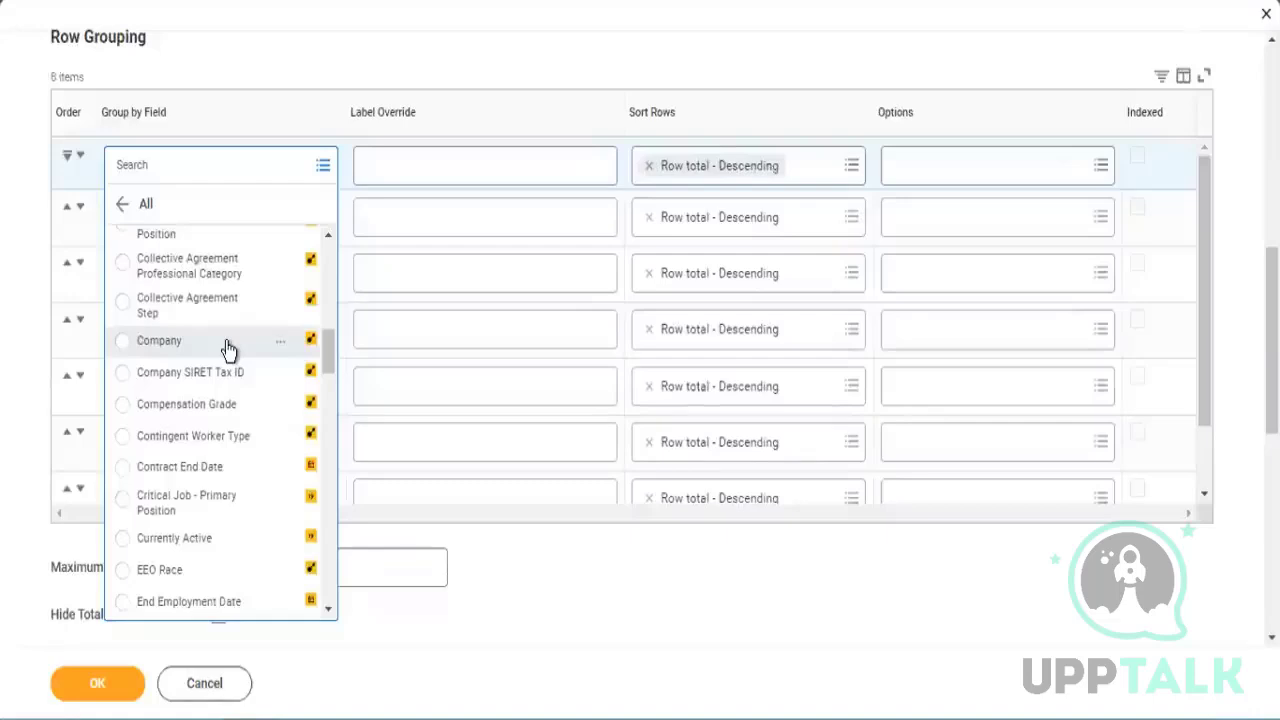
{"action": "scroll", "coordinate": [228, 347], "scroll_direction": "up", "scroll_amount": 10}
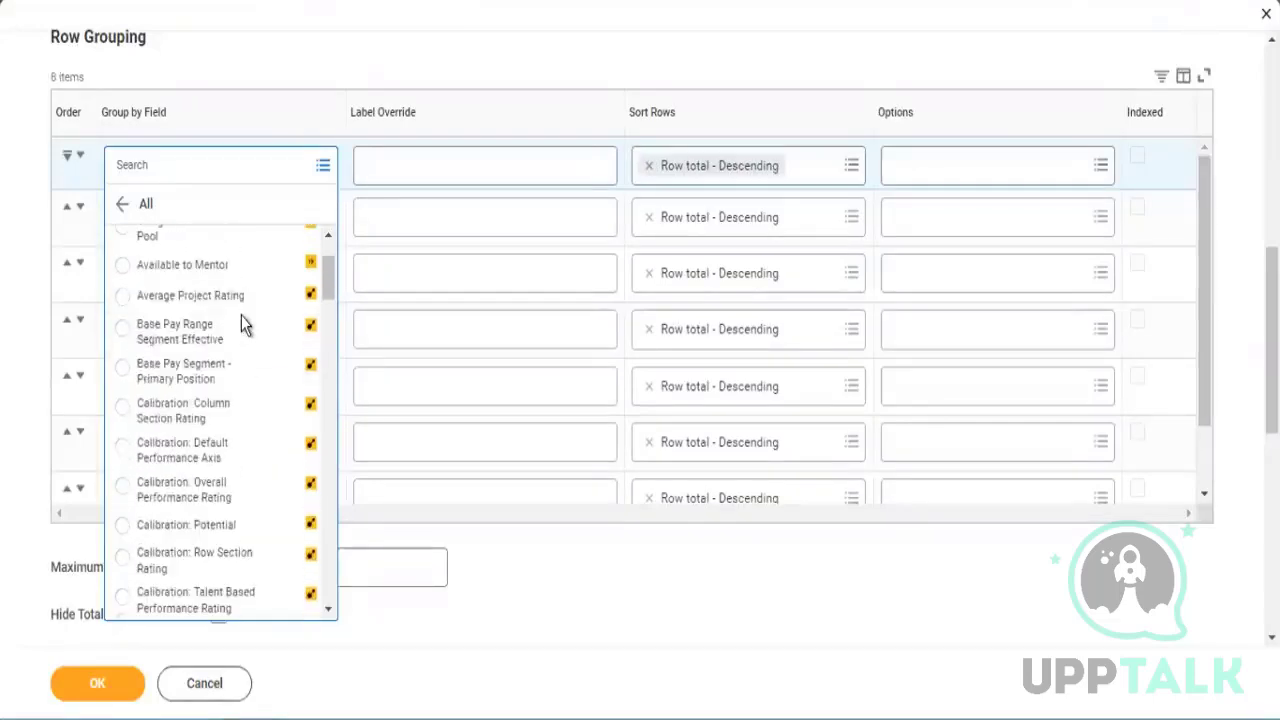
{"action": "scroll", "coordinate": [252, 420], "scroll_direction": "down", "scroll_amount": 10}
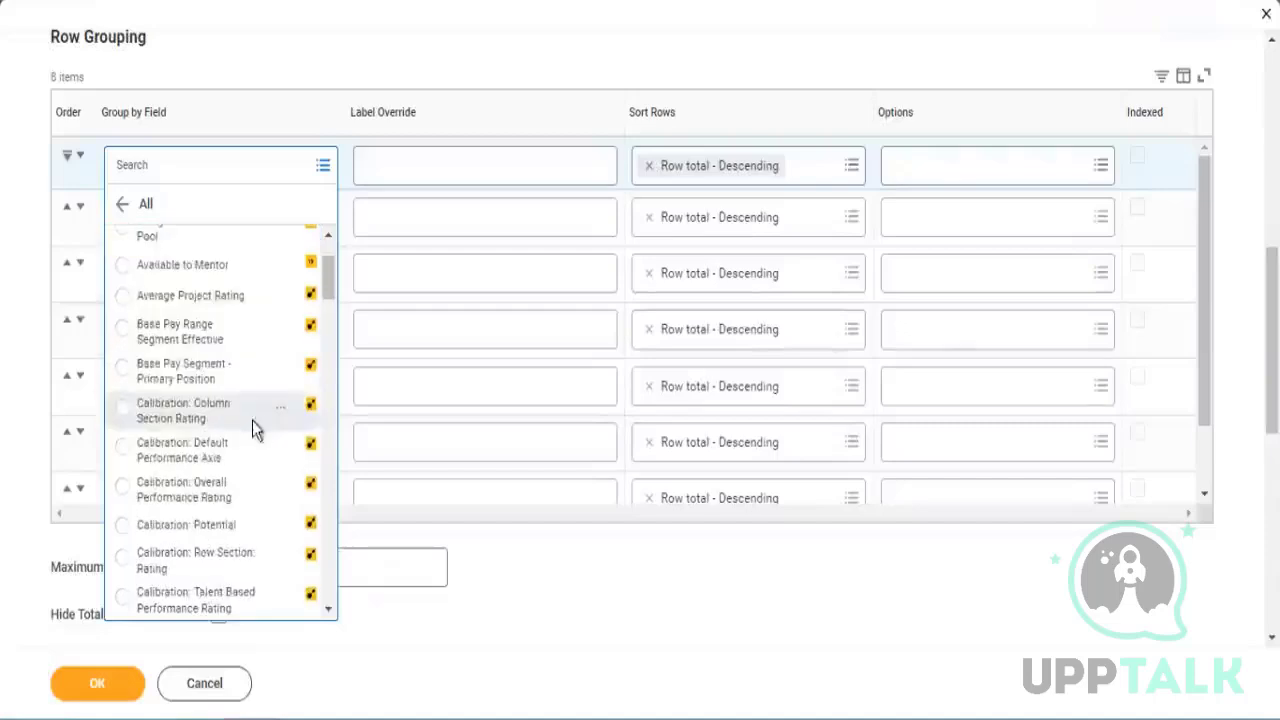
{"action": "scroll", "coordinate": [287, 484], "scroll_direction": "down", "scroll_amount": 5}
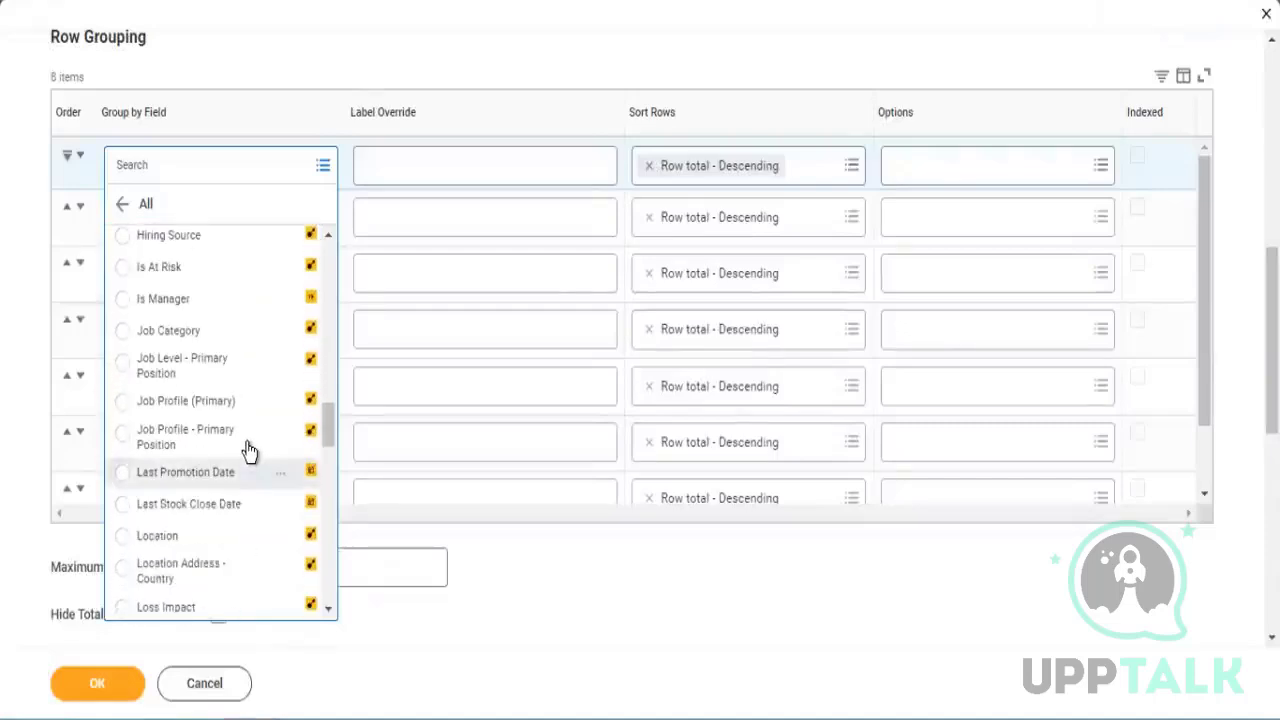
{"action": "scroll", "coordinate": [250, 451], "scroll_direction": "up", "scroll_amount": 1}
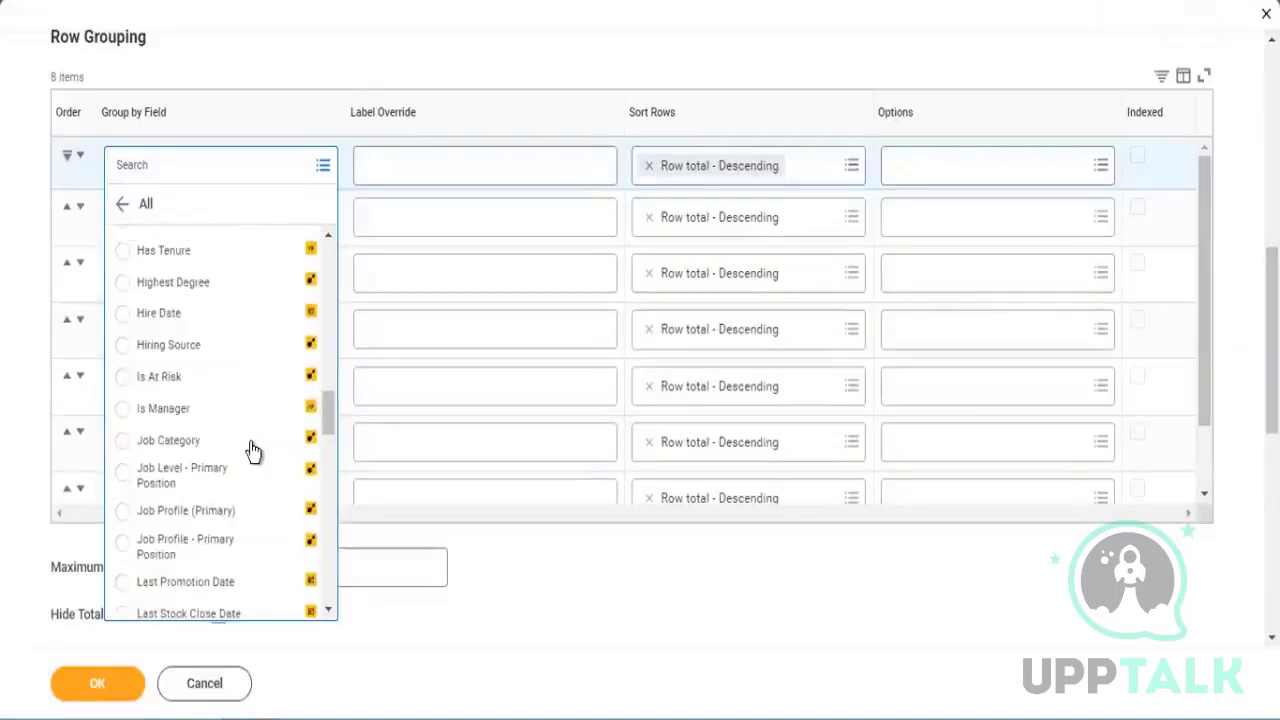
{"action": "scroll", "coordinate": [264, 520], "scroll_direction": "down", "scroll_amount": 8}
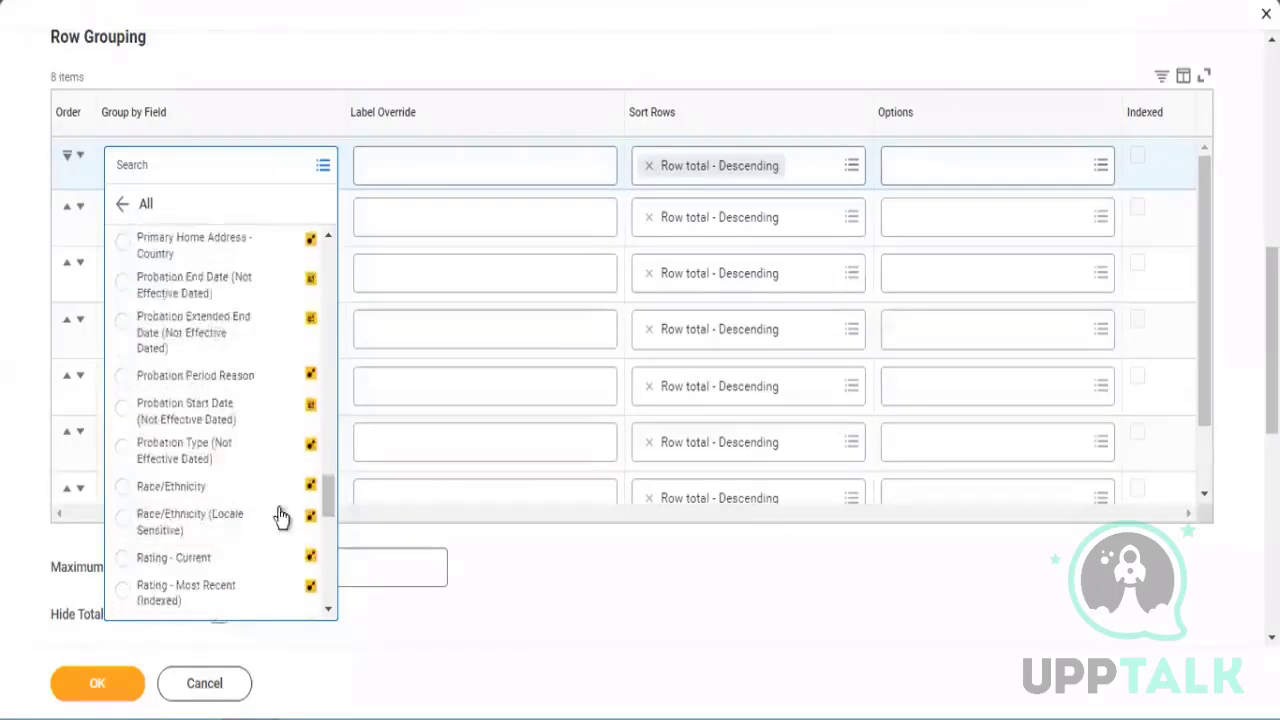
{"action": "scroll", "coordinate": [280, 515], "scroll_direction": "down", "scroll_amount": 3}
{"action": "scroll", "coordinate": [278, 516], "scroll_direction": "down", "scroll_amount": 3}
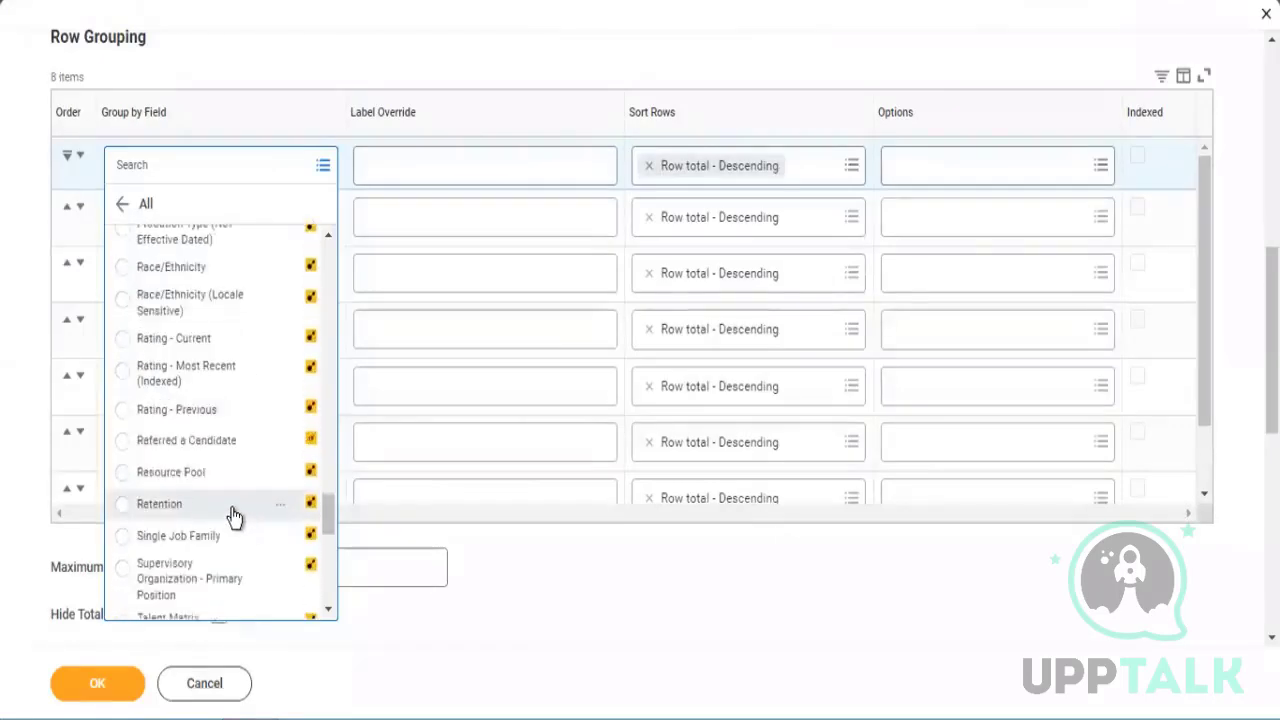
{"action": "scroll", "coordinate": [235, 506], "scroll_direction": "down", "scroll_amount": 5}
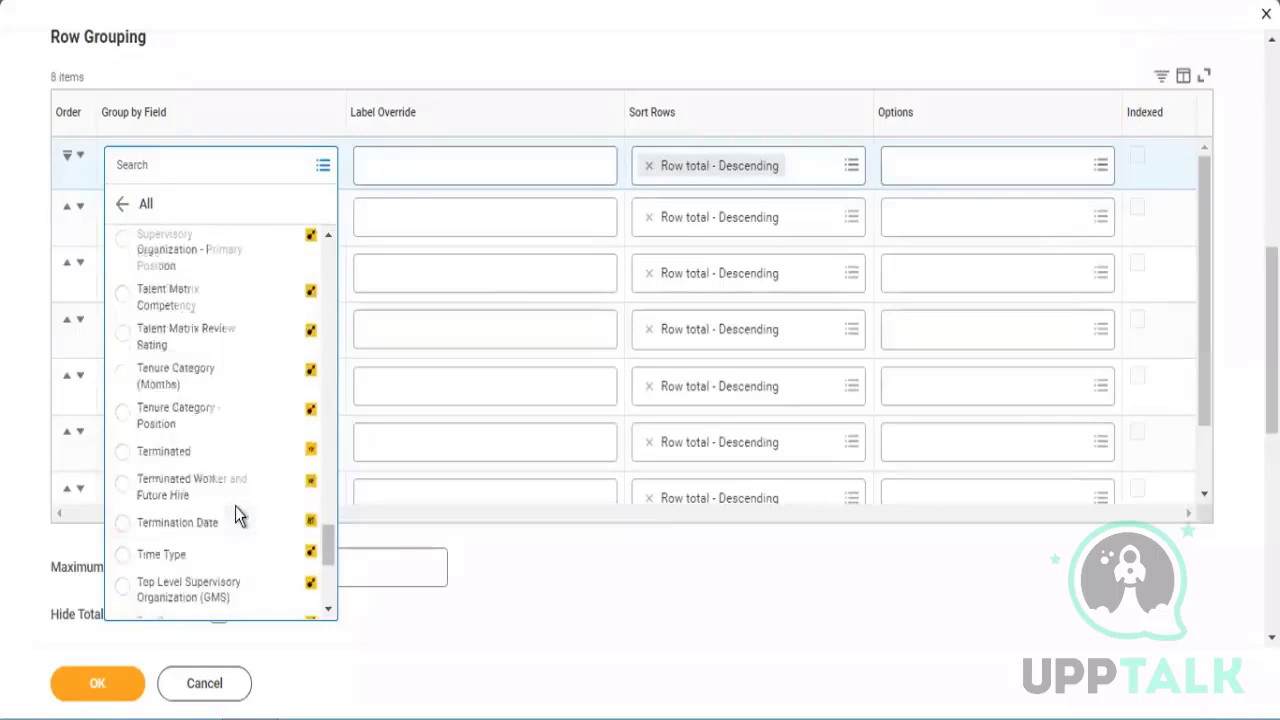
{"action": "scroll", "coordinate": [235, 506], "scroll_direction": "down", "scroll_amount": 2}
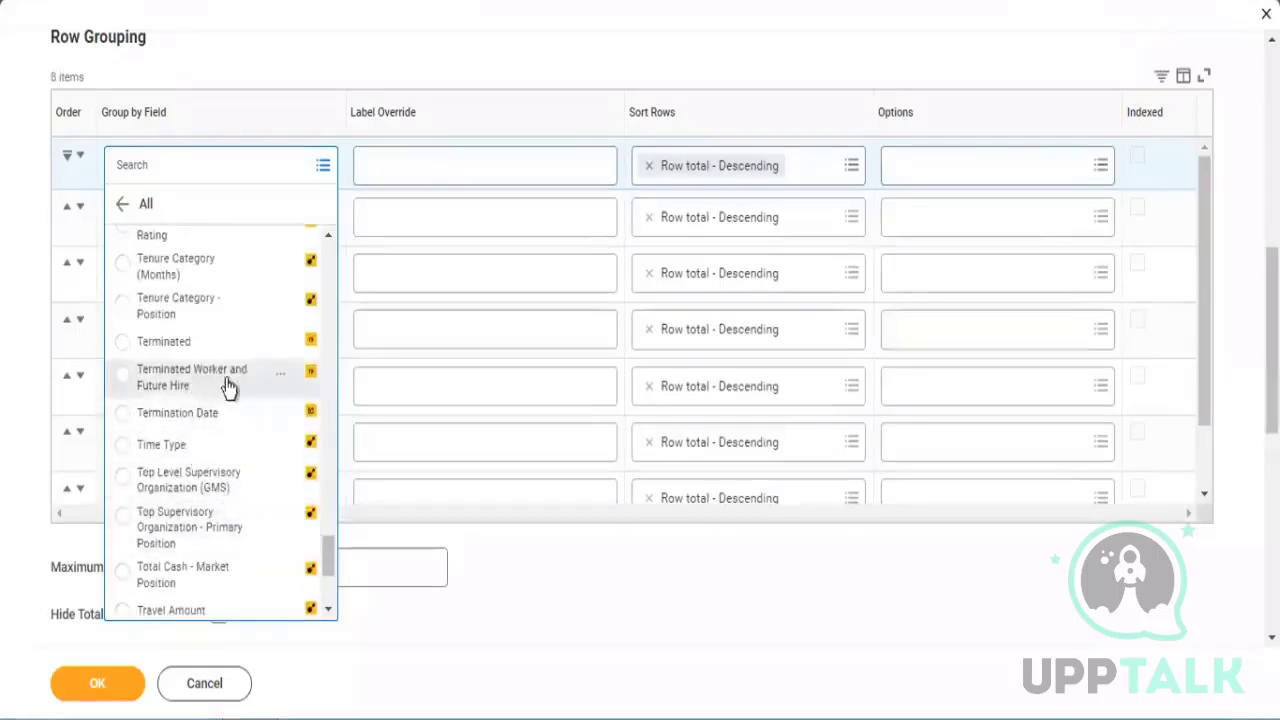
{"action": "scroll", "coordinate": [230, 440], "scroll_direction": "down", "scroll_amount": 2}
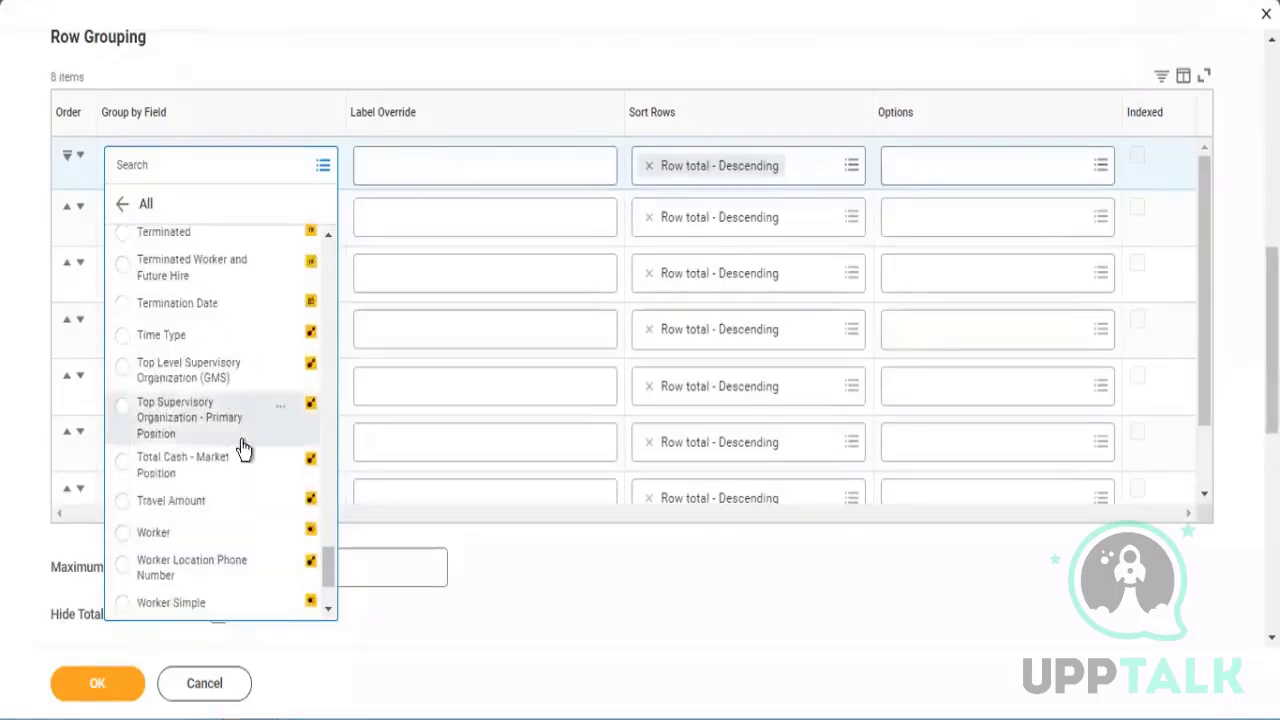
{"action": "scroll", "coordinate": [245, 455], "scroll_direction": "down", "scroll_amount": 2}
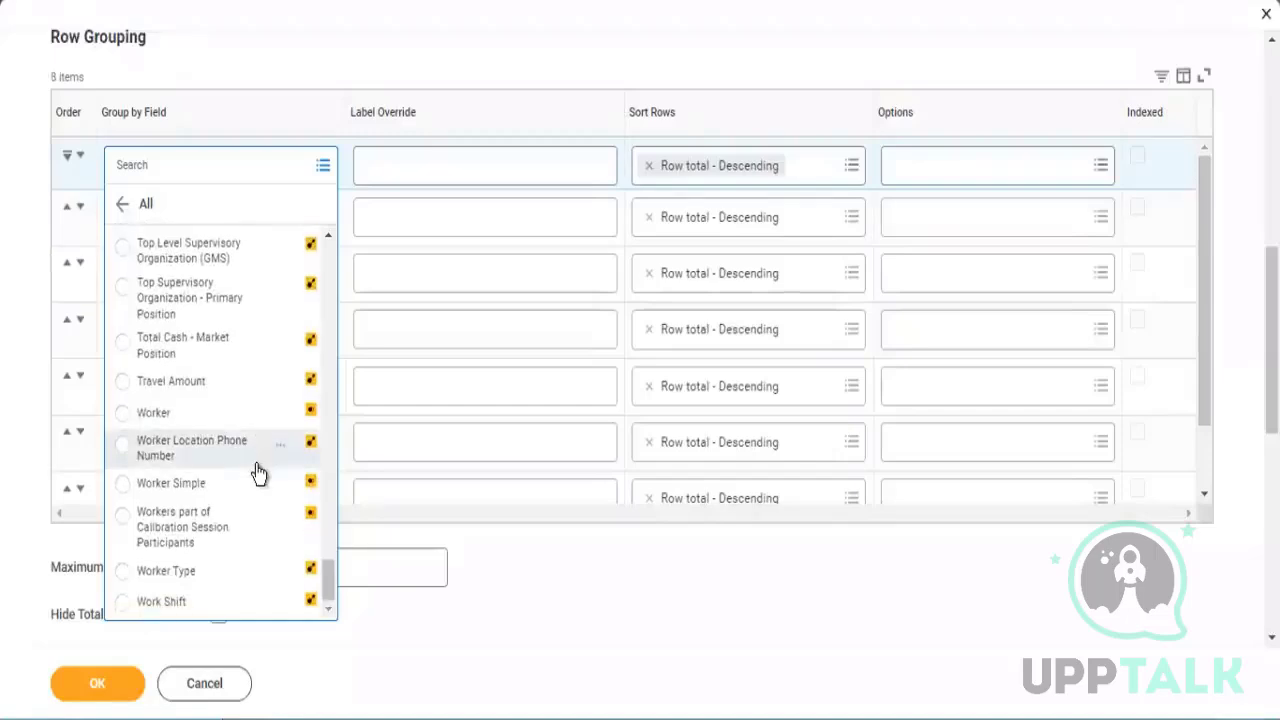
{"action": "scroll", "coordinate": [251, 449], "scroll_direction": "up", "scroll_amount": 4}
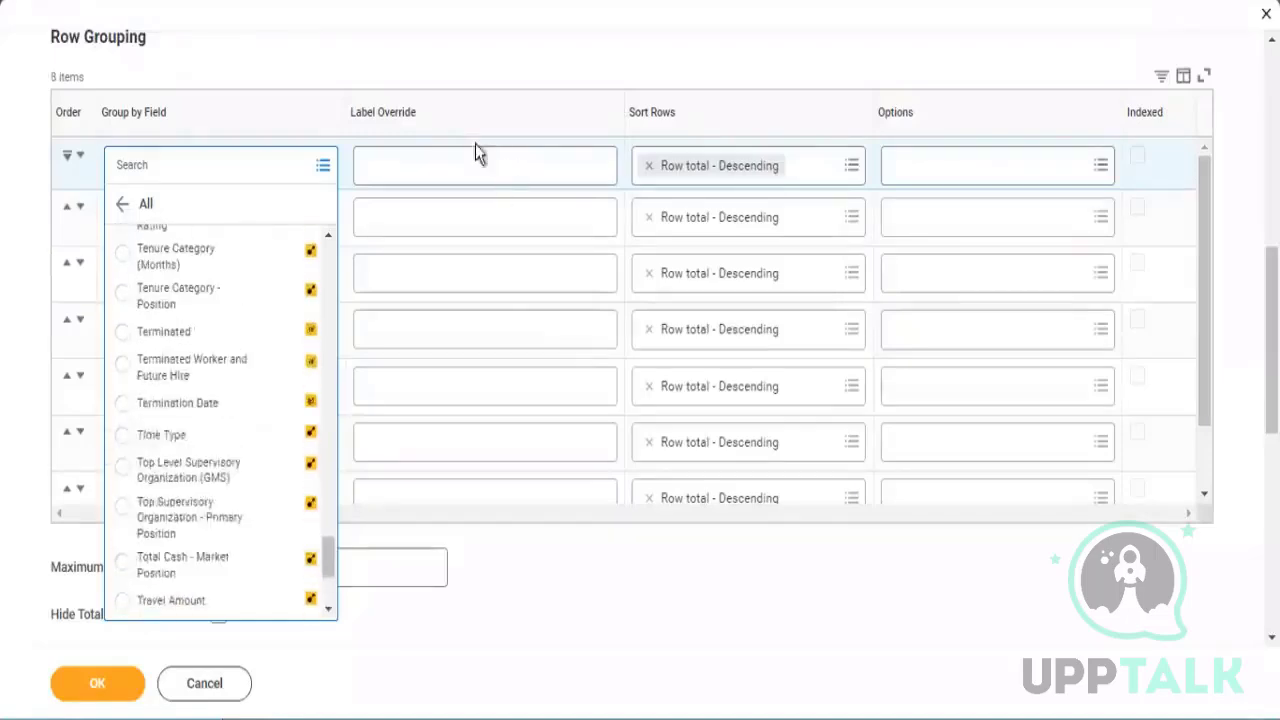
- Turn off Optimized for Performance in the report's advanced options
{"action": "scroll", "coordinate": [617, 110], "scroll_direction": "up", "scroll_amount": 2}
{"action": "scroll", "coordinate": [617, 110], "scroll_direction": "up", "scroll_amount": 3}
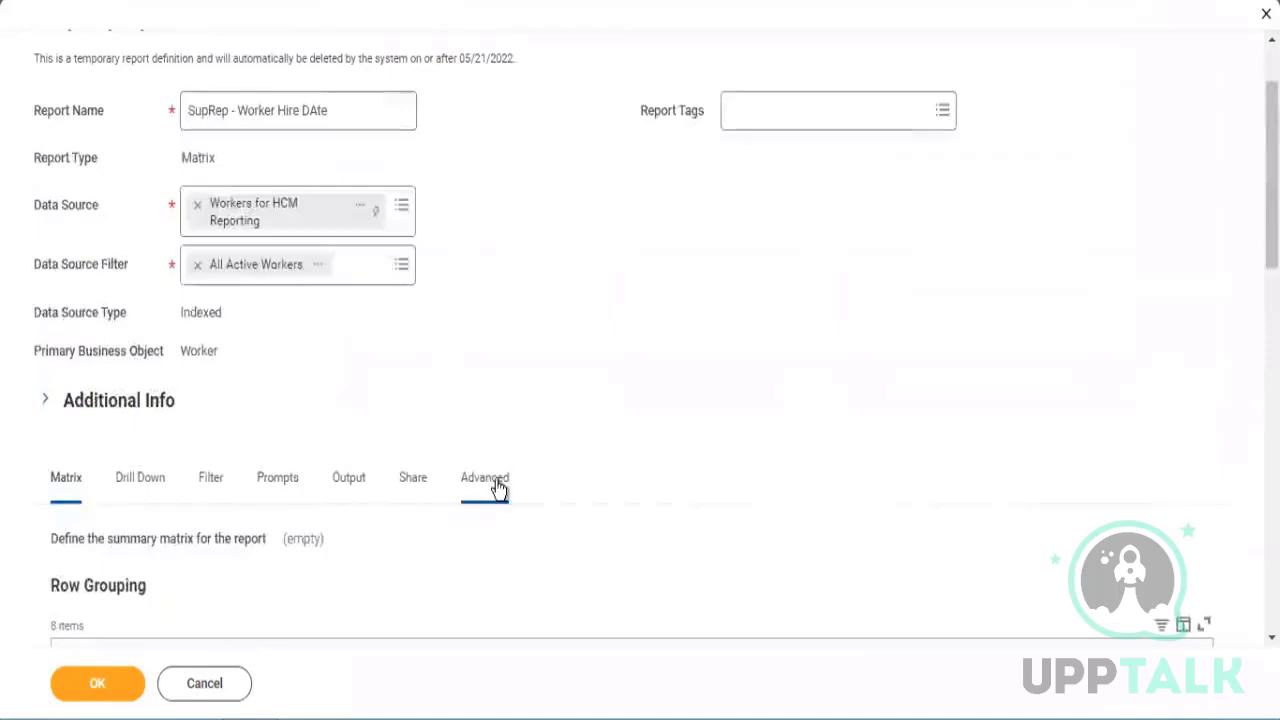
{"action": "scroll", "coordinate": [595, 437], "scroll_direction": "down", "scroll_amount": 3}
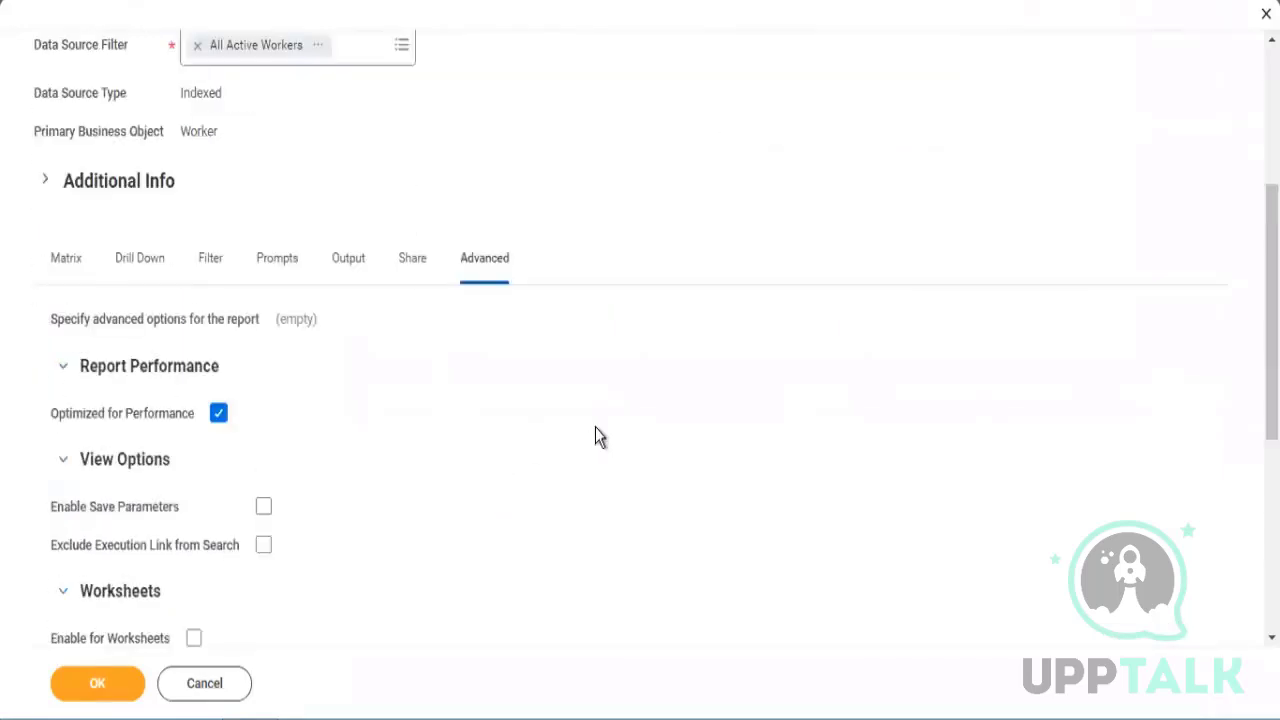
{"action": "left_click", "coordinate": [218, 303]}
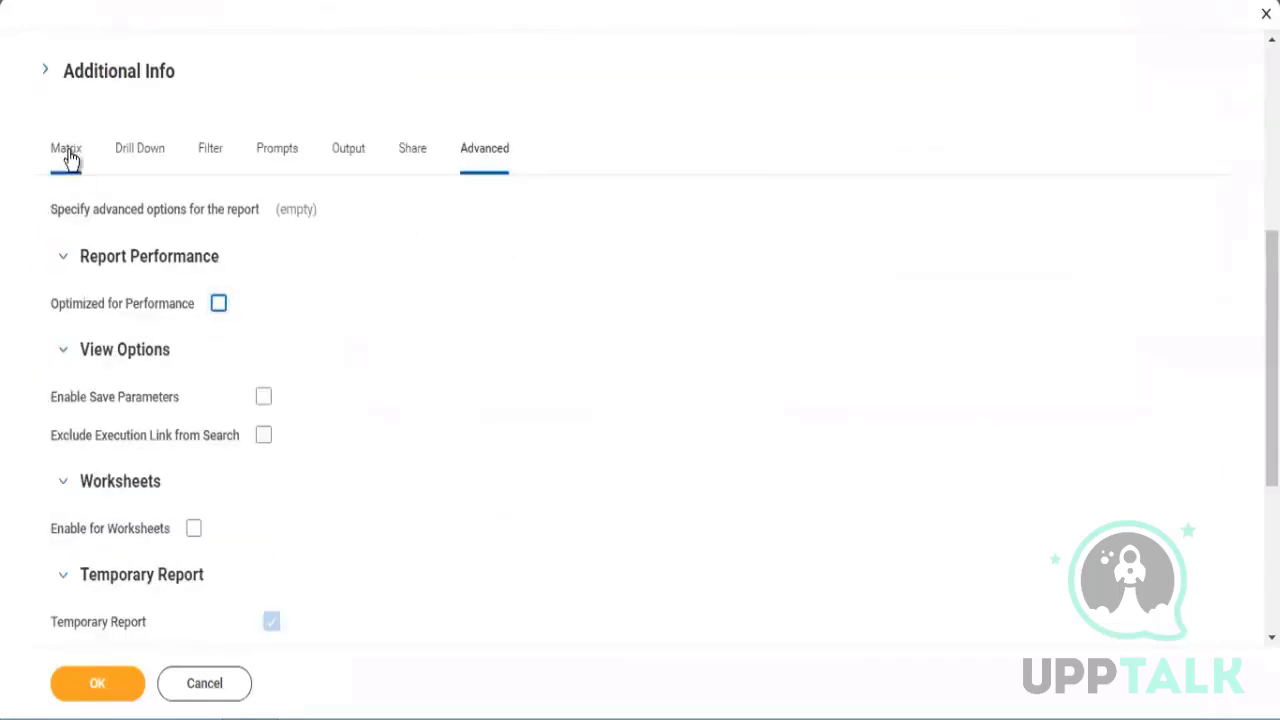
- Search the first row grouping's fields for "hire date" and examine the definition of the Hire Date report field
{"action": "left_click", "coordinate": [70, 158]}
{"action": "left_click", "coordinate": [180, 390]}
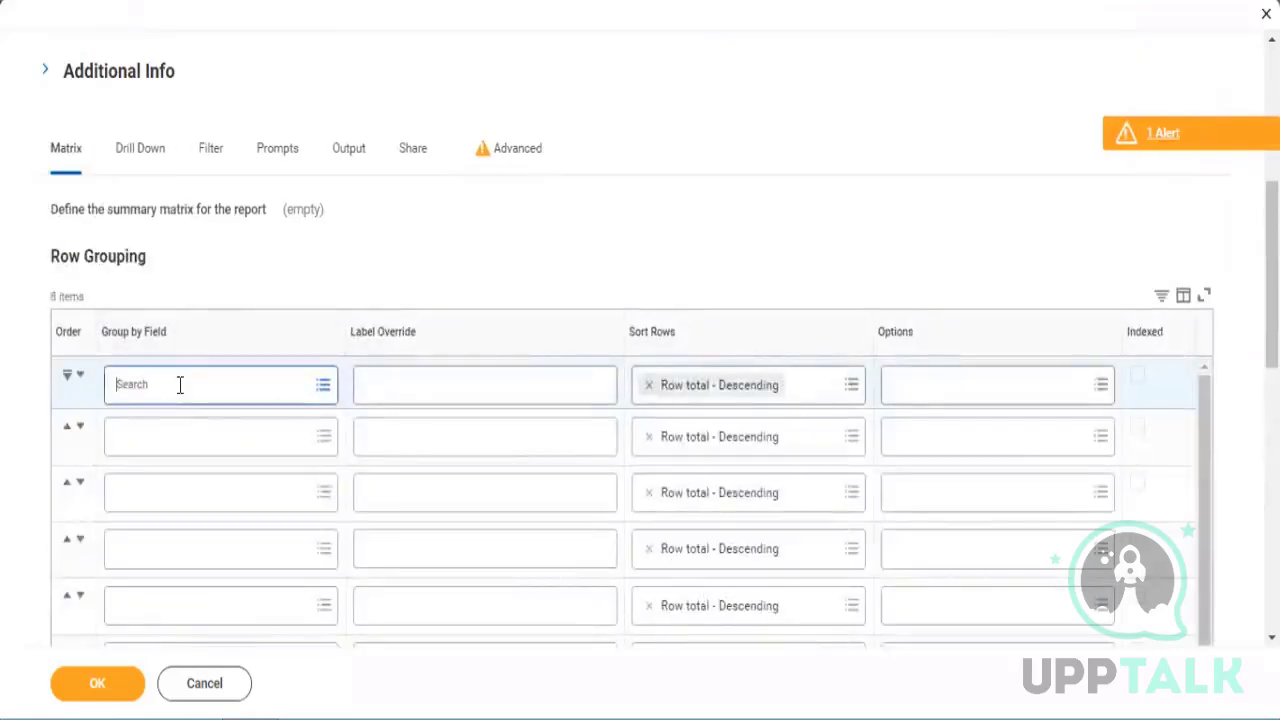
{"action": "type", "text": "hire date"}
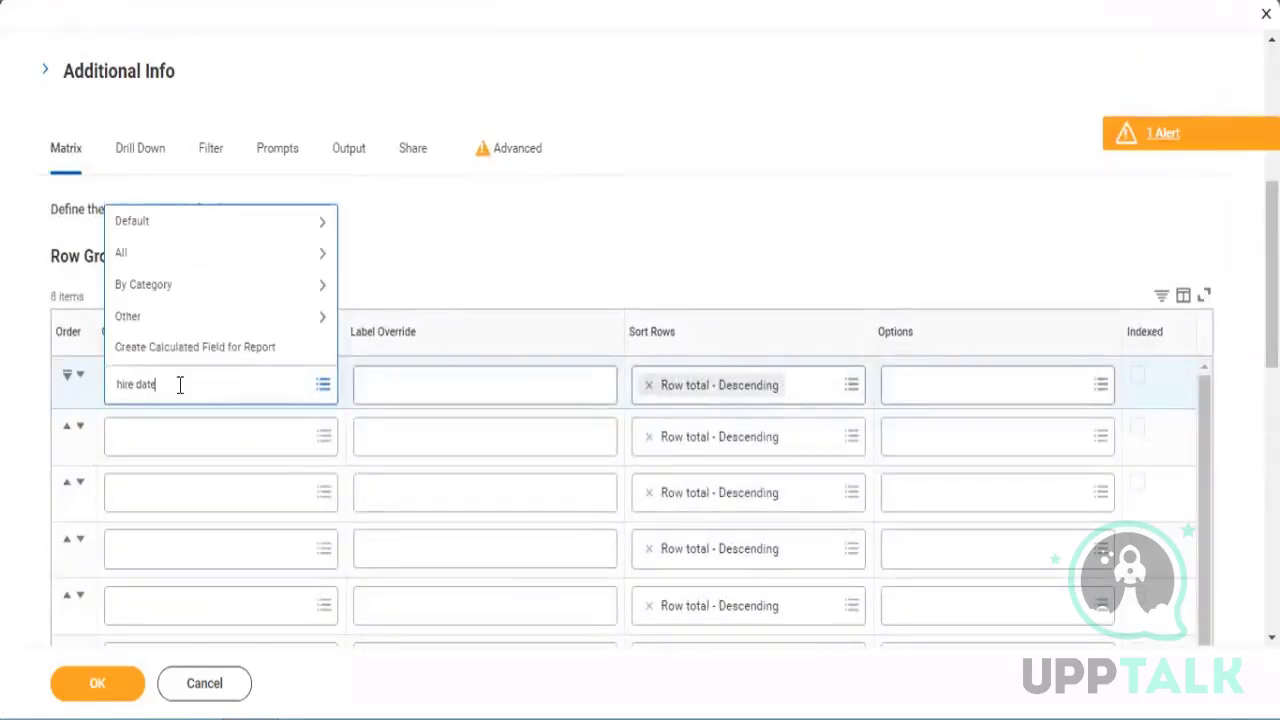
{"action": "key", "text": "Return"}
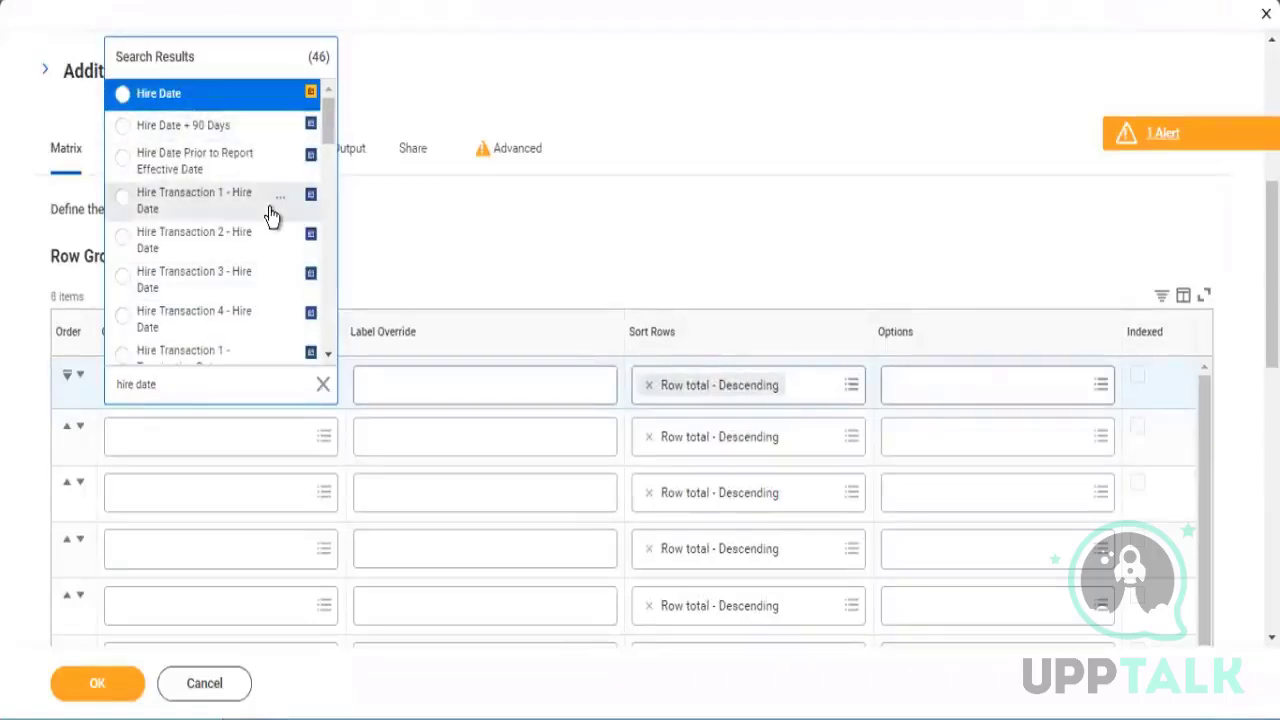
{"action": "scroll", "coordinate": [270, 210], "scroll_direction": "down", "scroll_amount": 5}
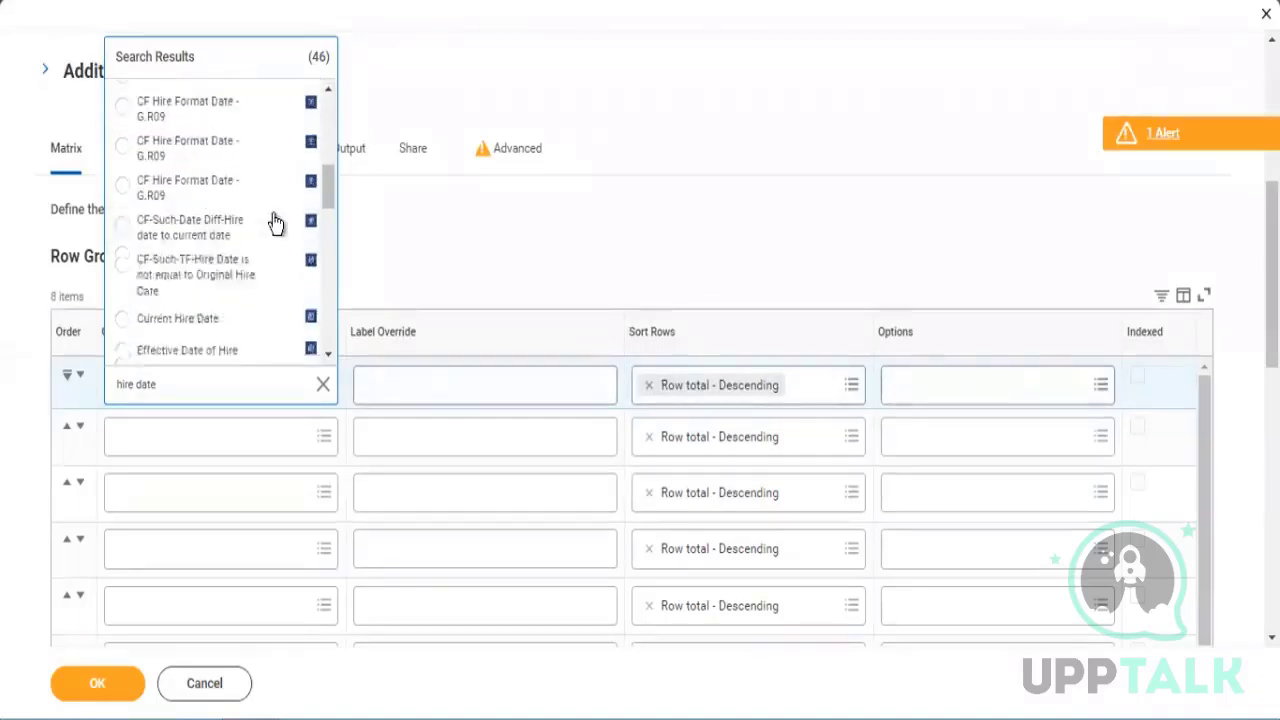
{"action": "scroll", "coordinate": [274, 221], "scroll_direction": "up", "scroll_amount": 5}
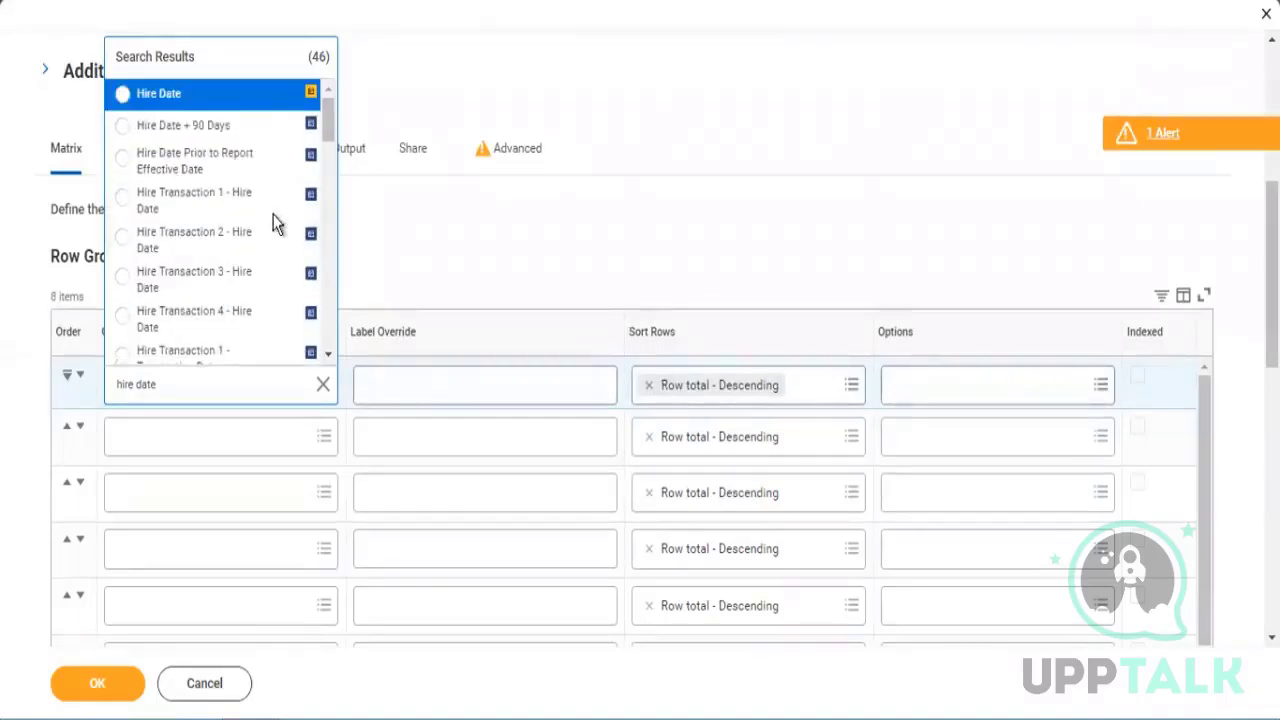
{"action": "left_click", "coordinate": [281, 96]}
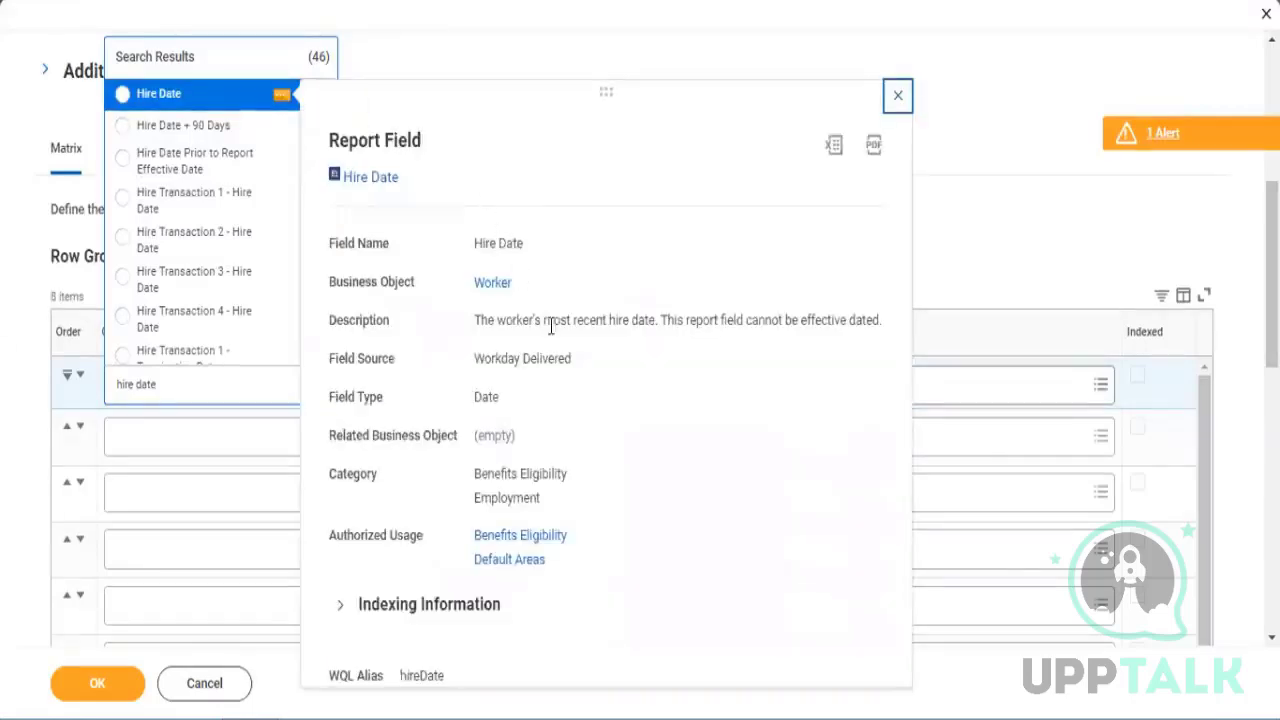
- Choose Hire Date as the first row grouping's field, and open the Create Calculated Field task in the other Workday window
{"action": "left_click", "coordinate": [143, 94]}
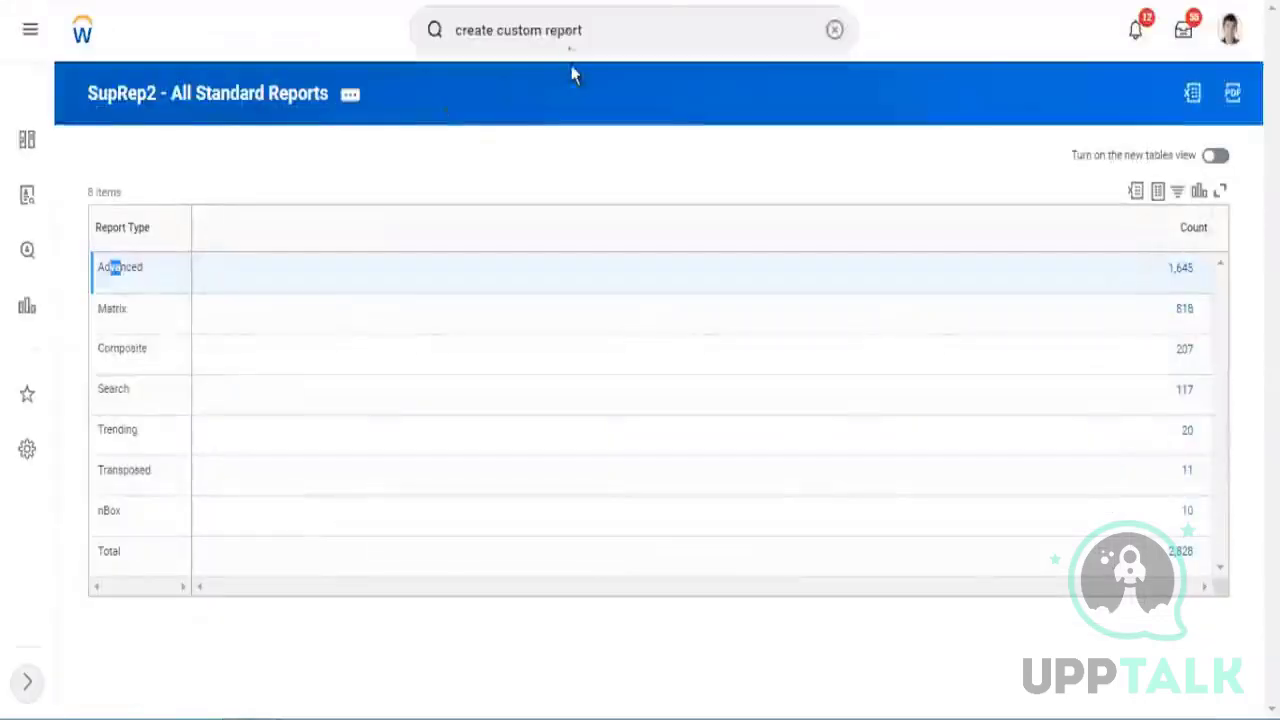
{"action": "left_click", "coordinate": [603, 28]}
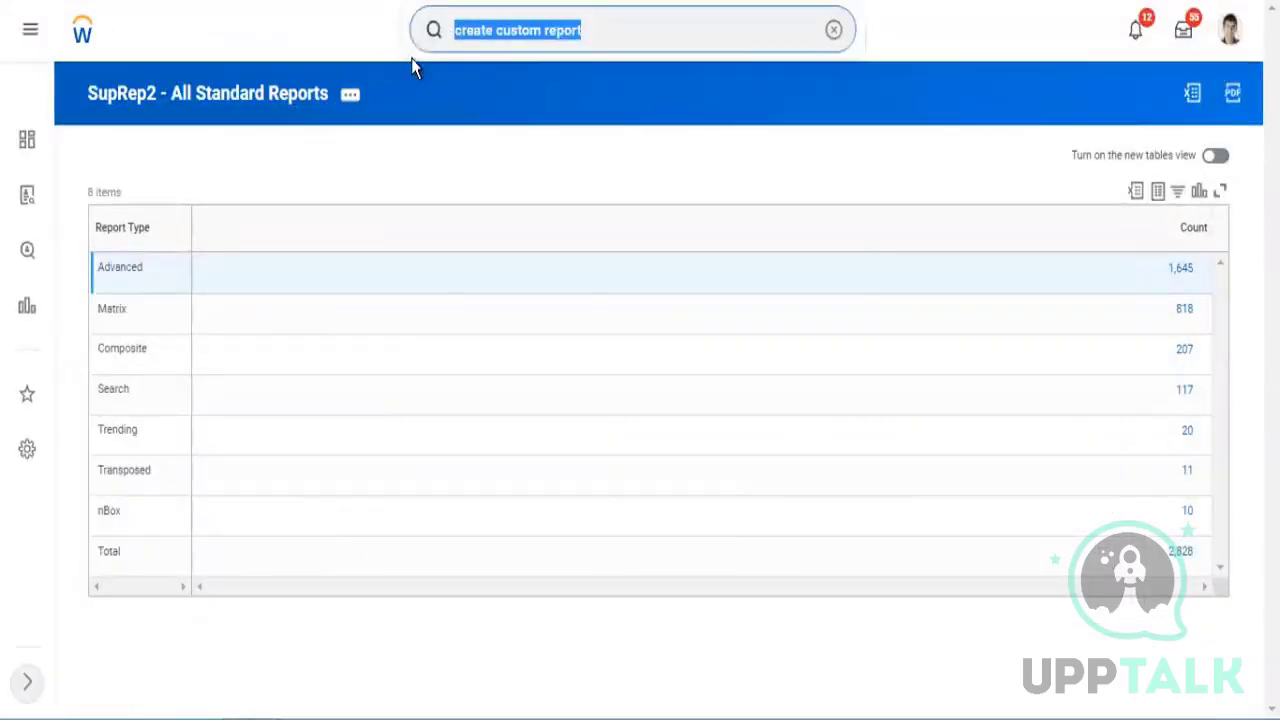
{"action": "type", "text": "create"}
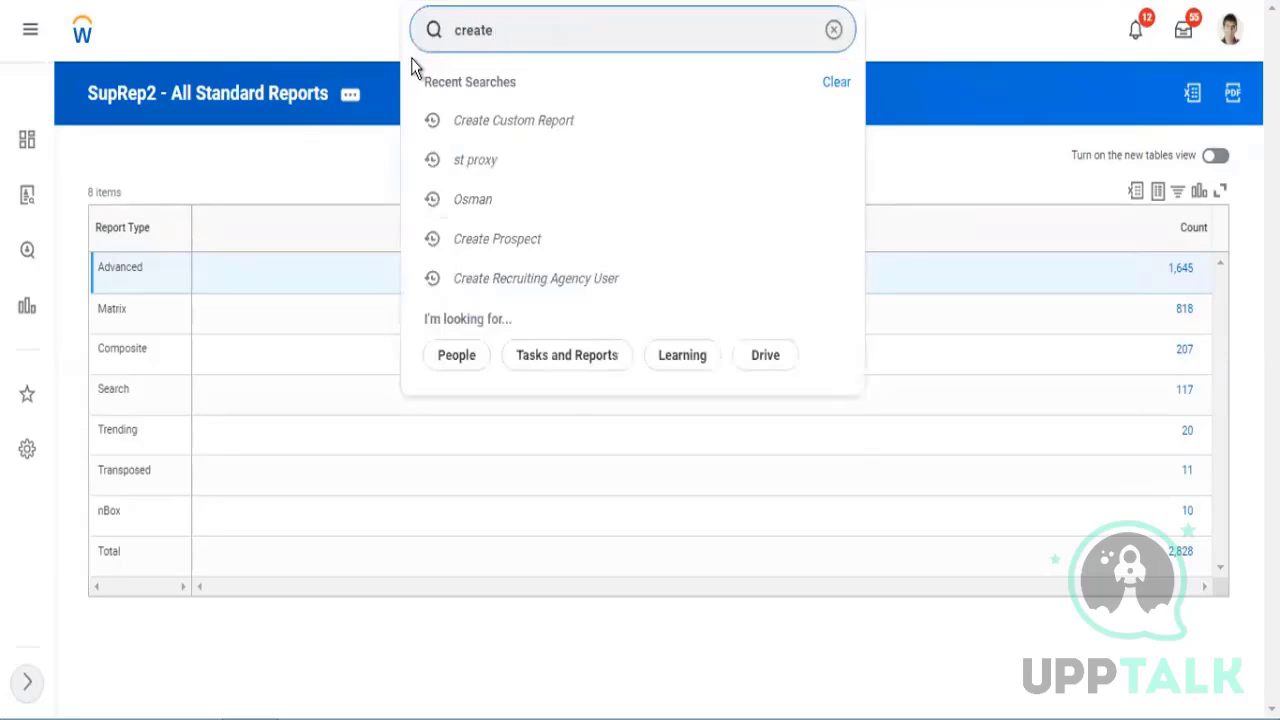
{"action": "type", "text": " calc"}
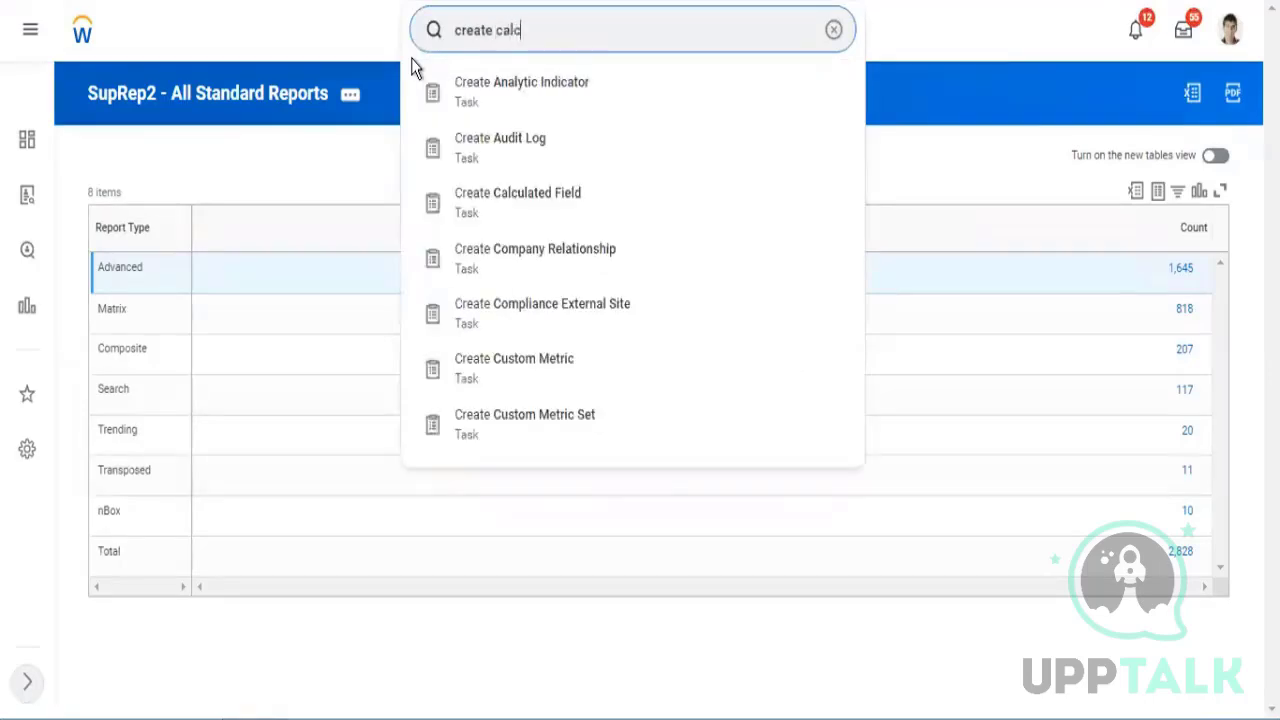
{"action": "type", "text": " field"}
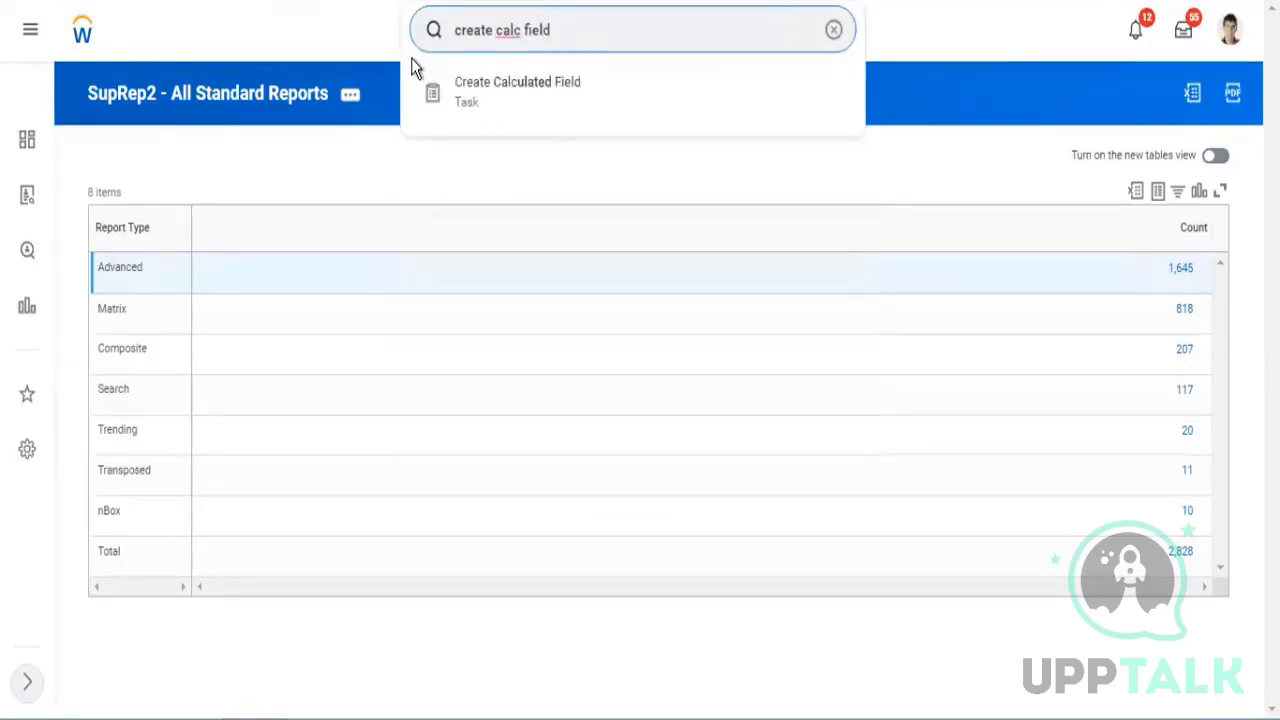
{"action": "key", "text": "Return"}
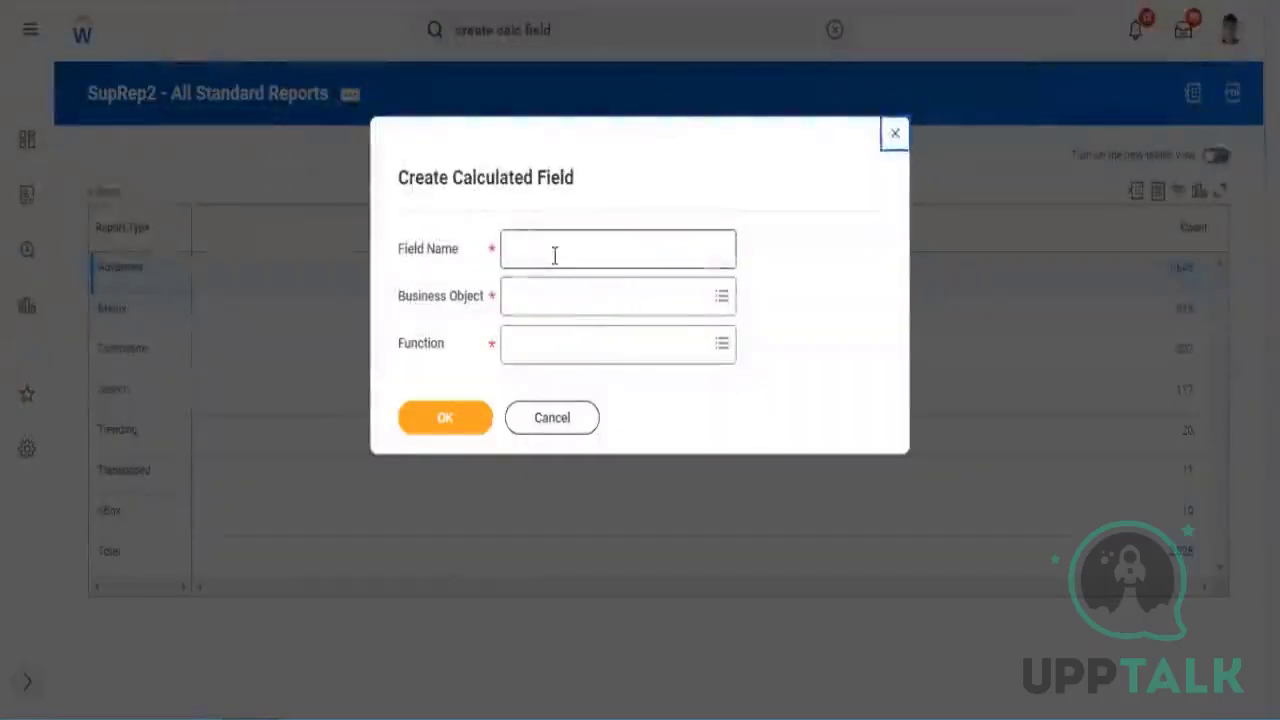
- Create a calculated field named "CF - format Date" on the Worker business object with the Format Date function
{"action": "left_click", "coordinate": [555, 256]}
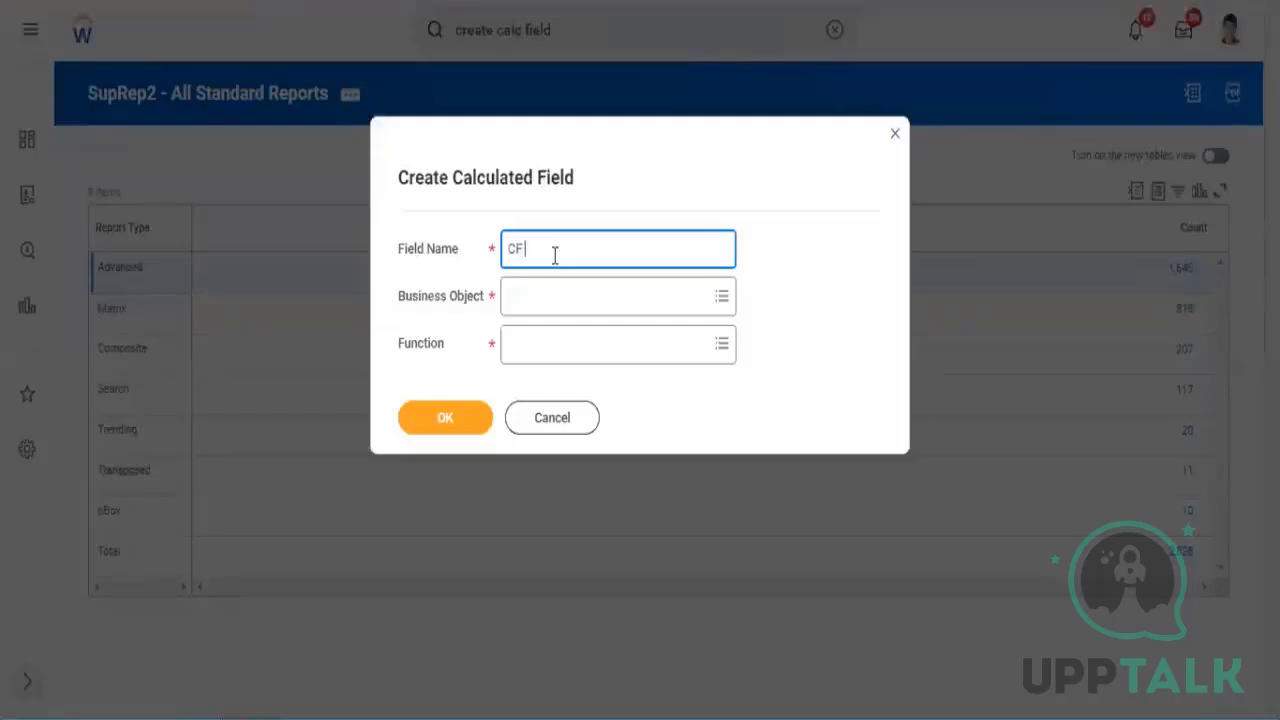
{"action": "type", "text": "CF - format Date"}
{"action": "left_click", "coordinate": [541, 294]}
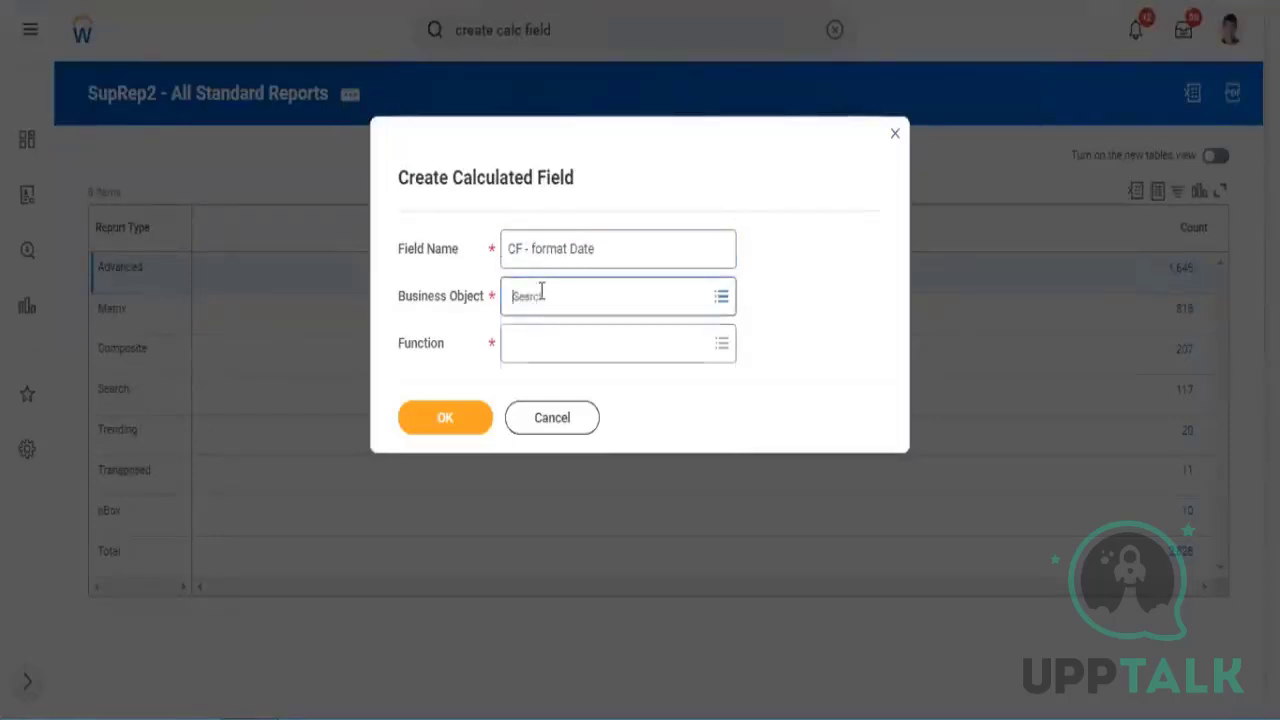
{"action": "type", "text": "worker"}
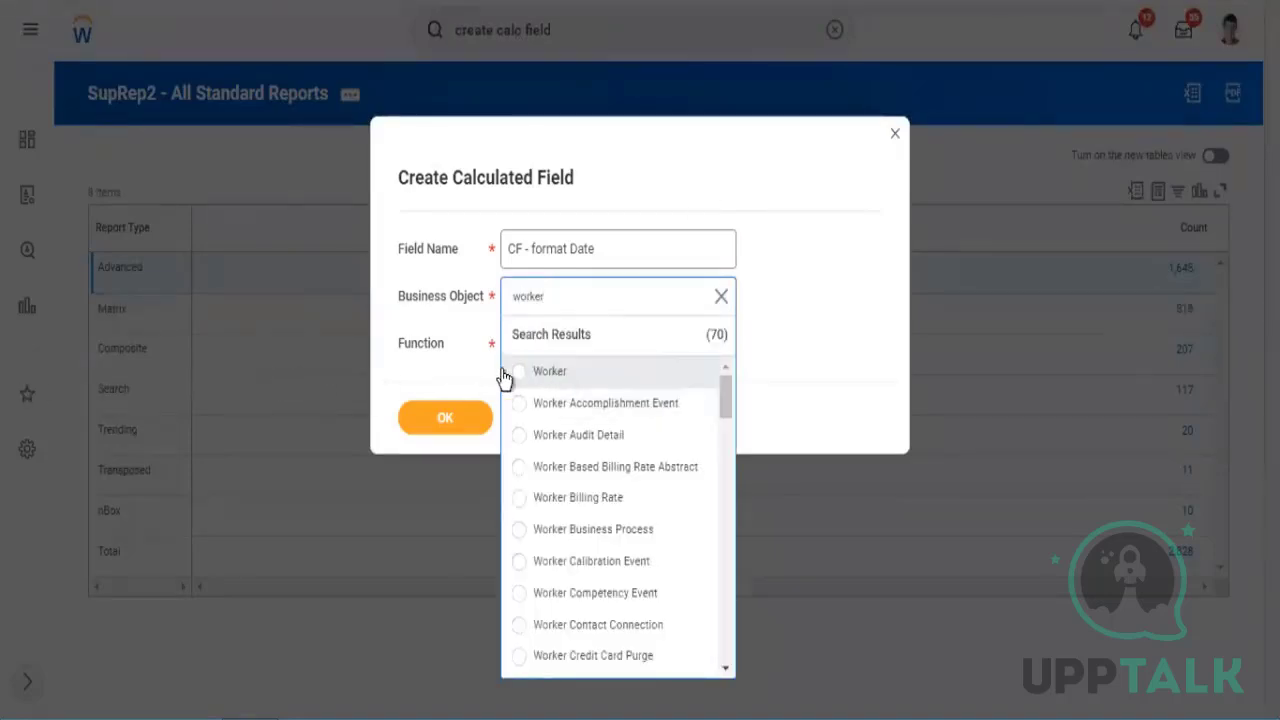
{"action": "left_click", "coordinate": [507, 374]}
{"action": "left_click", "coordinate": [551, 345]}
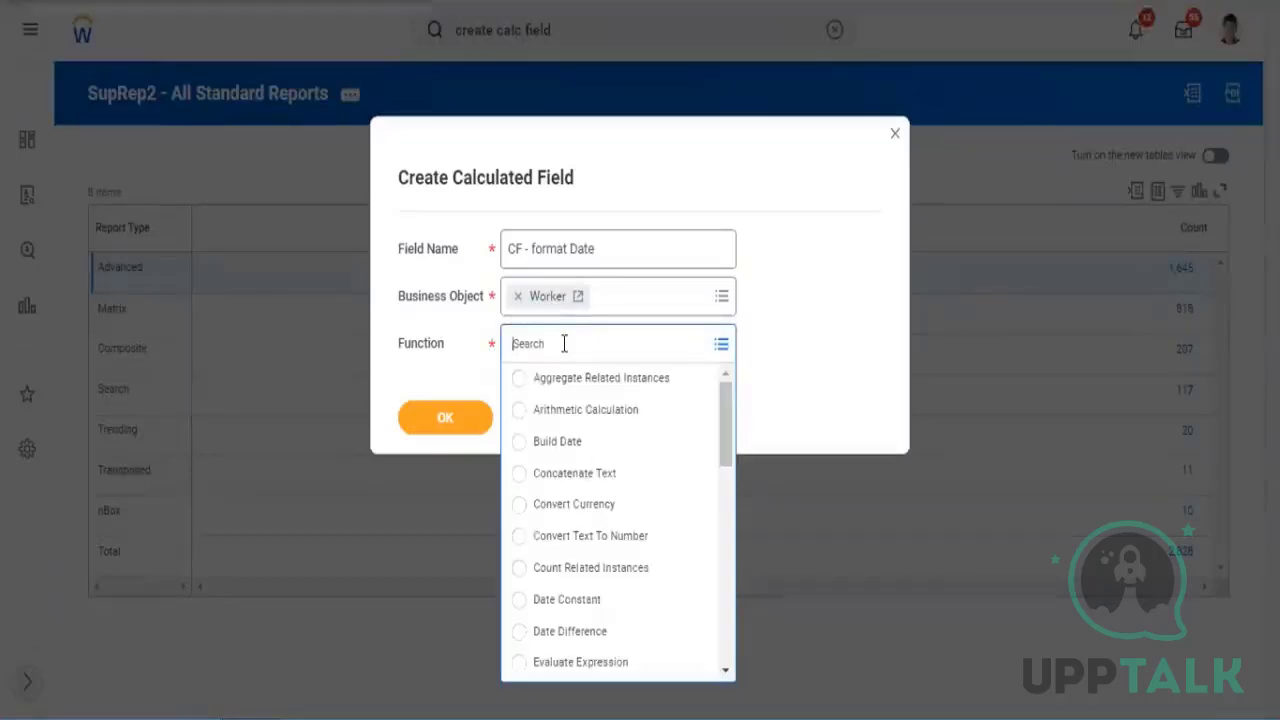
{"action": "type", "text": "format date"}
{"action": "key", "text": "Return"}
{"action": "left_click", "coordinate": [605, 385]}
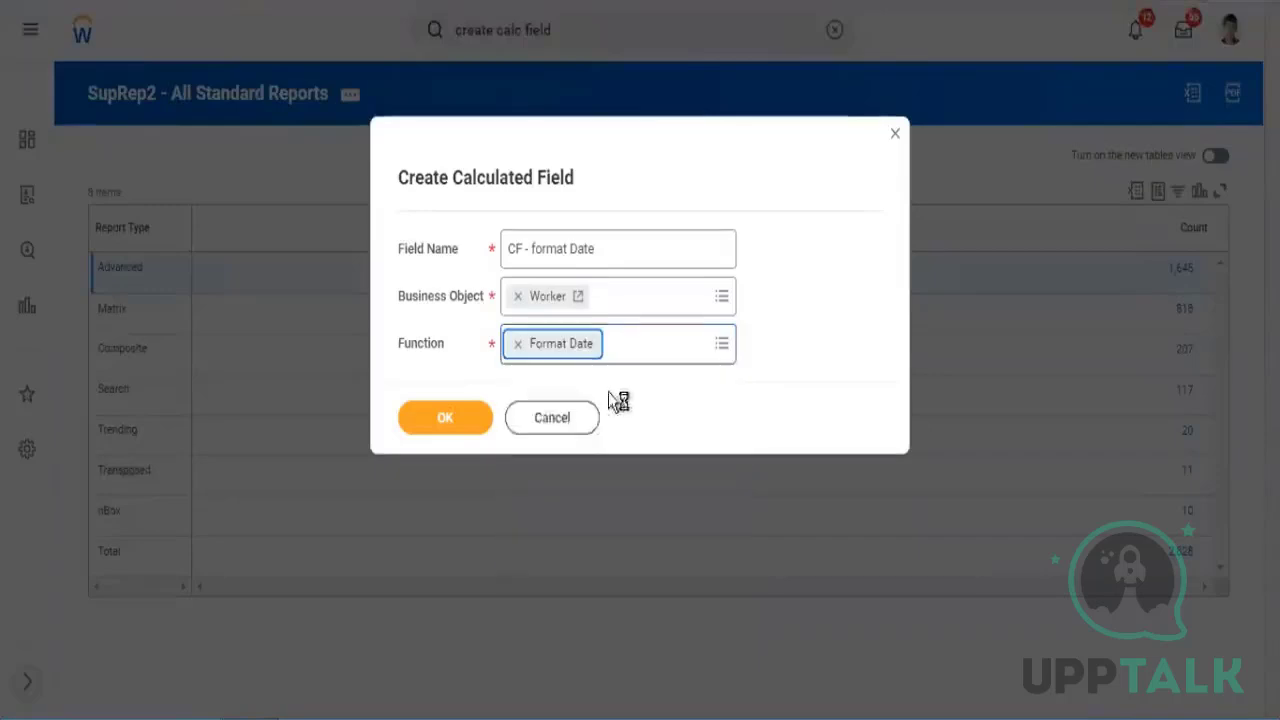
{"action": "left_click", "coordinate": [447, 420]}
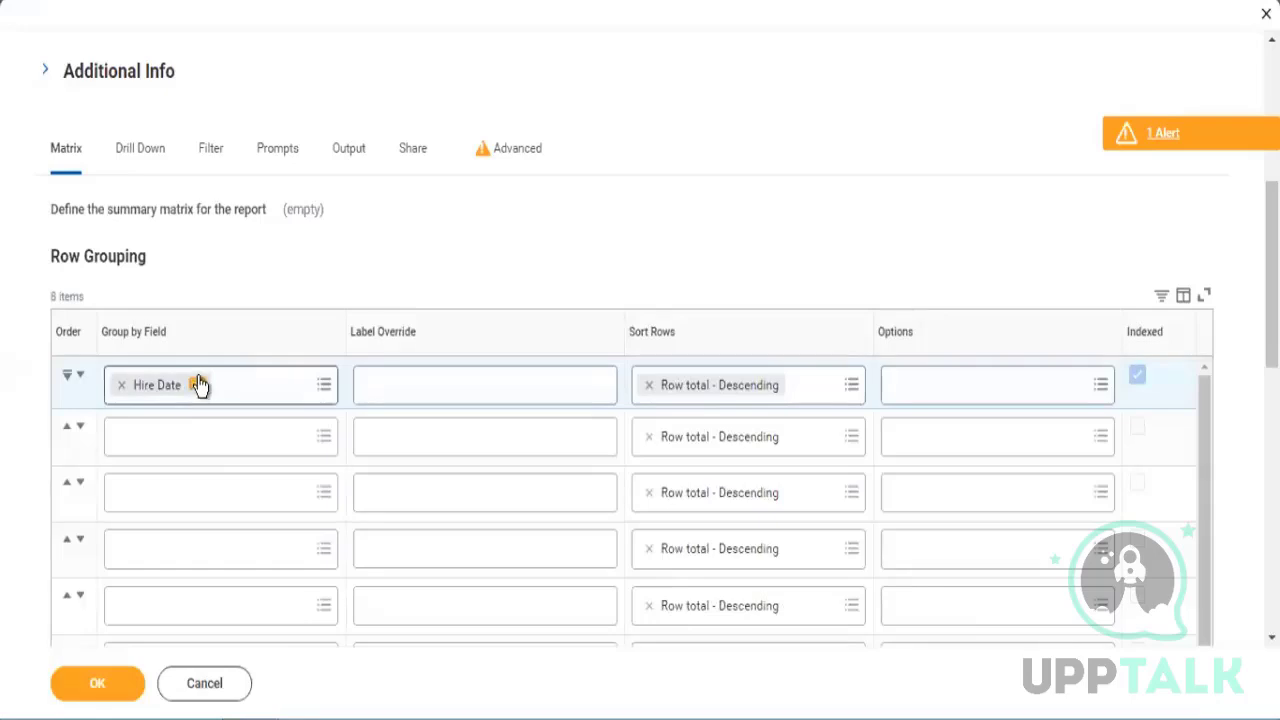
- Copy the Hire Date name from the report's row grouping and set it as the calculated field's date field
{"action": "right_click", "coordinate": [198, 377]}
{"action": "left_click", "coordinate": [235, 457]}
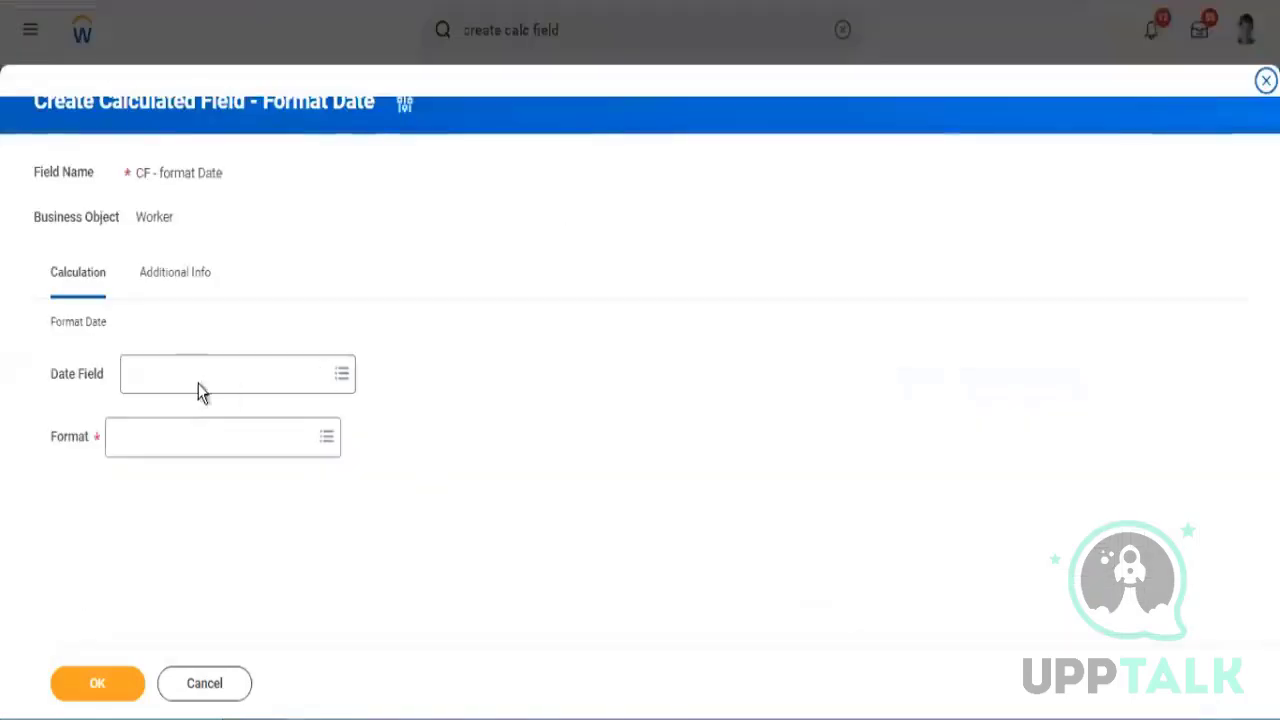
{"action": "left_click", "coordinate": [198, 380]}
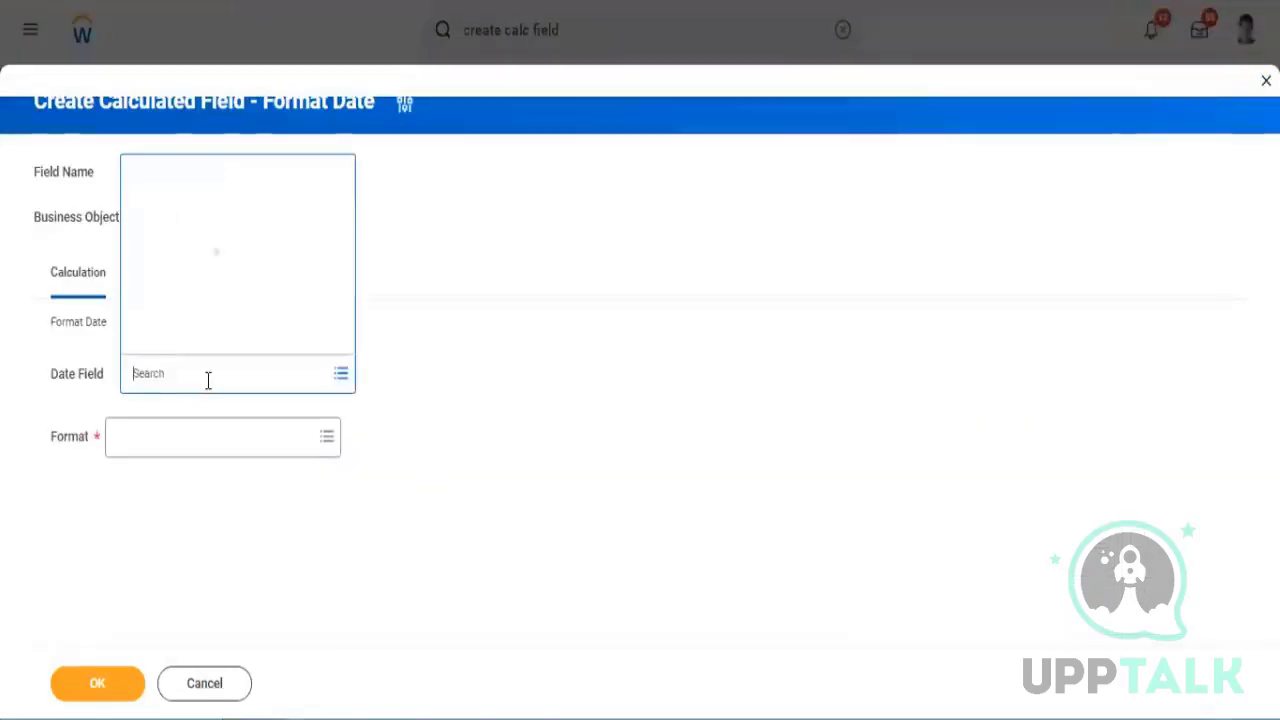
{"action": "type", "text": "Hire Date"}
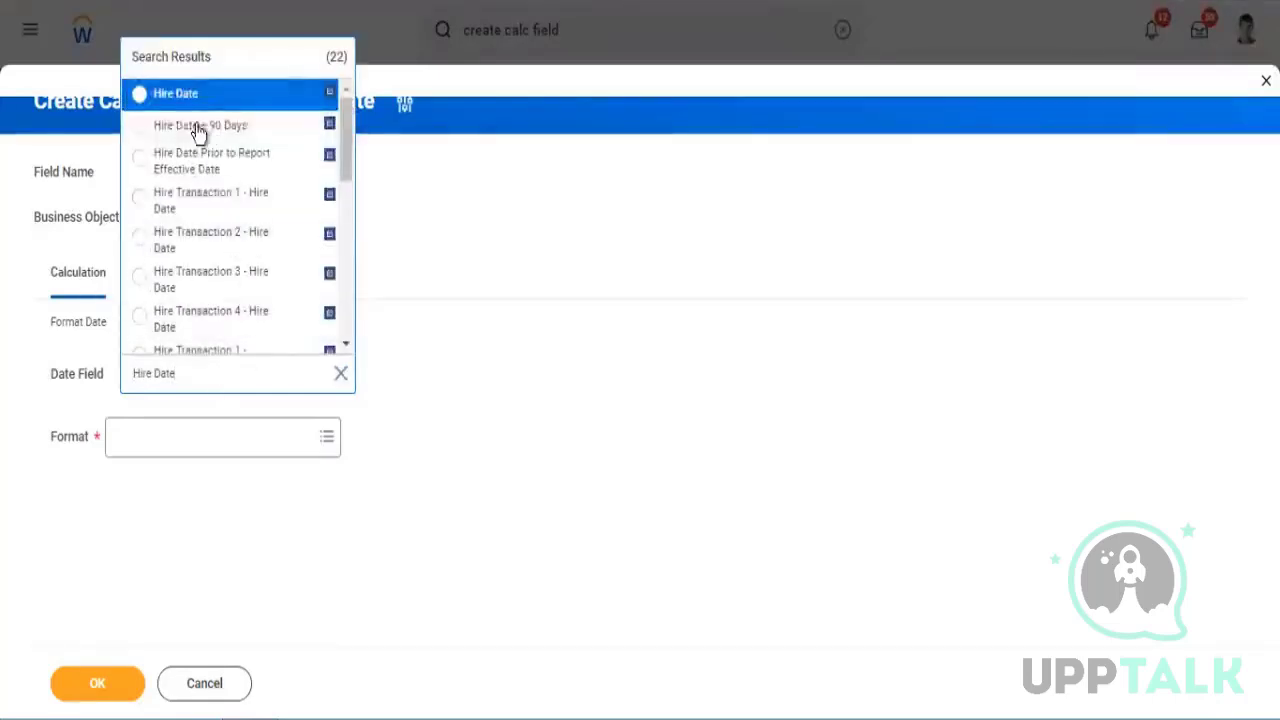
{"action": "left_click", "coordinate": [190, 100]}
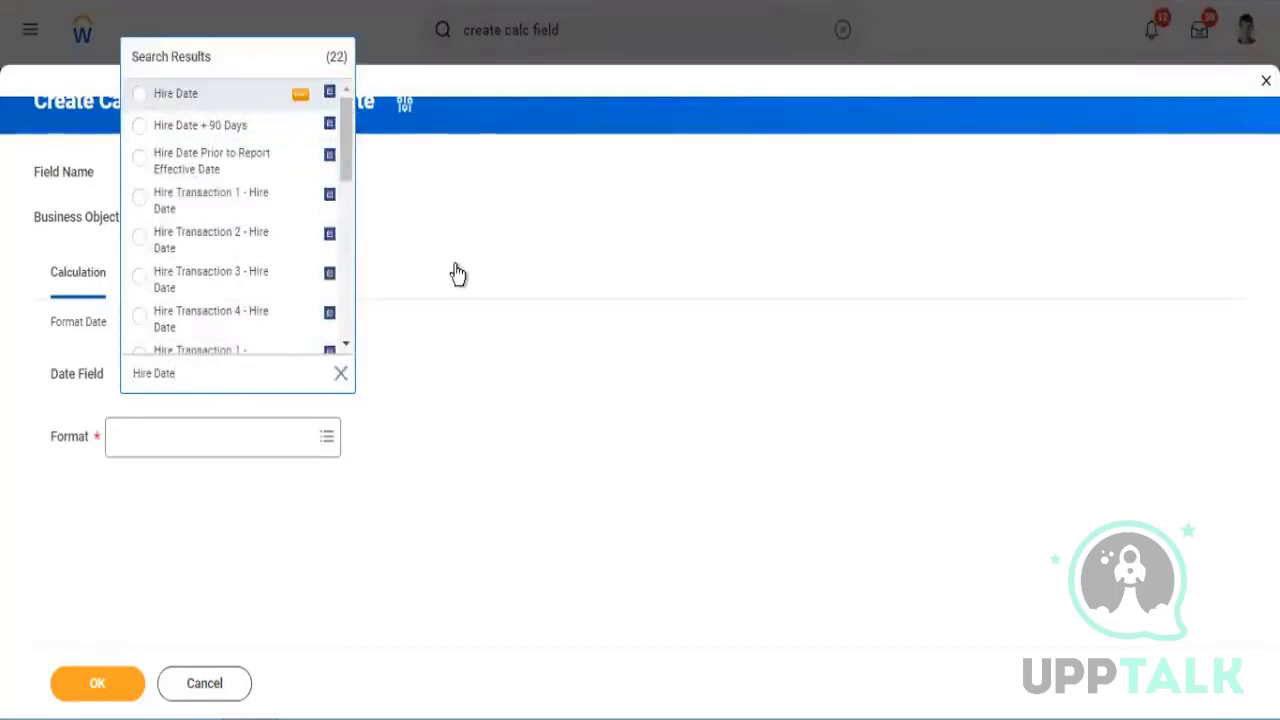
- Set the calculated field's format to Month and save the calculated field
{"action": "left_click", "coordinate": [188, 432]}
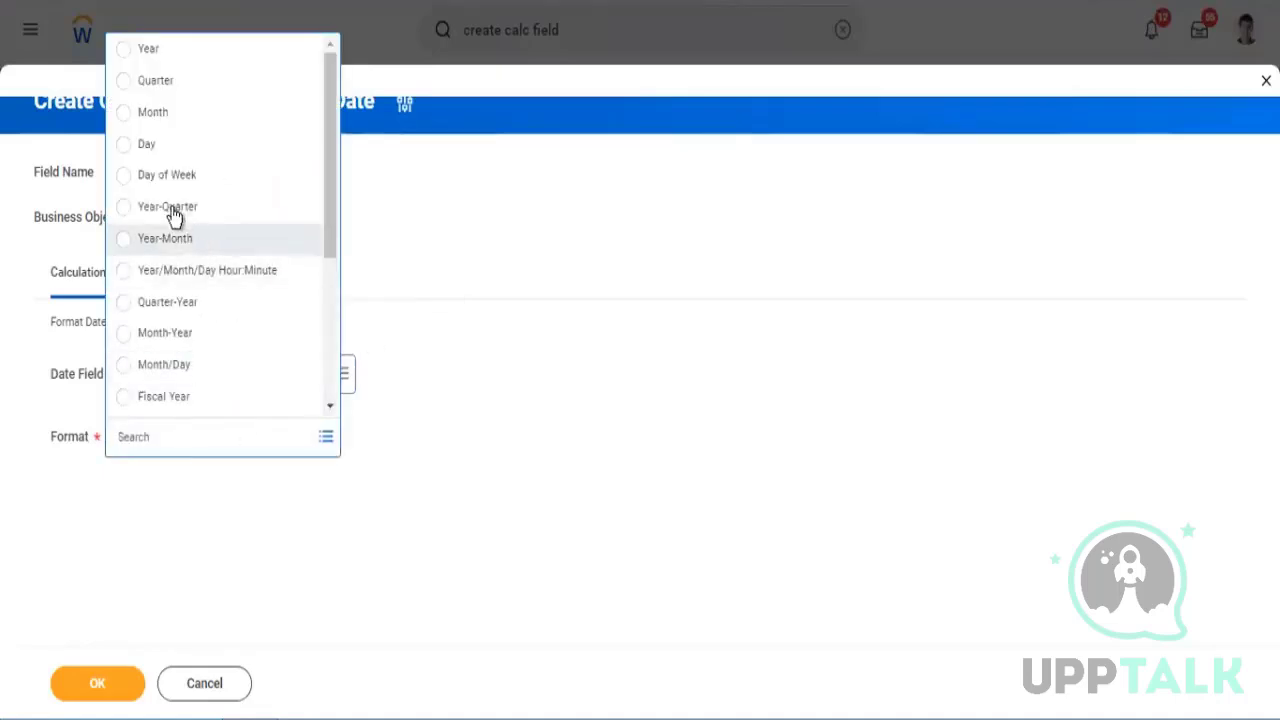
{"action": "left_click", "coordinate": [210, 116]}
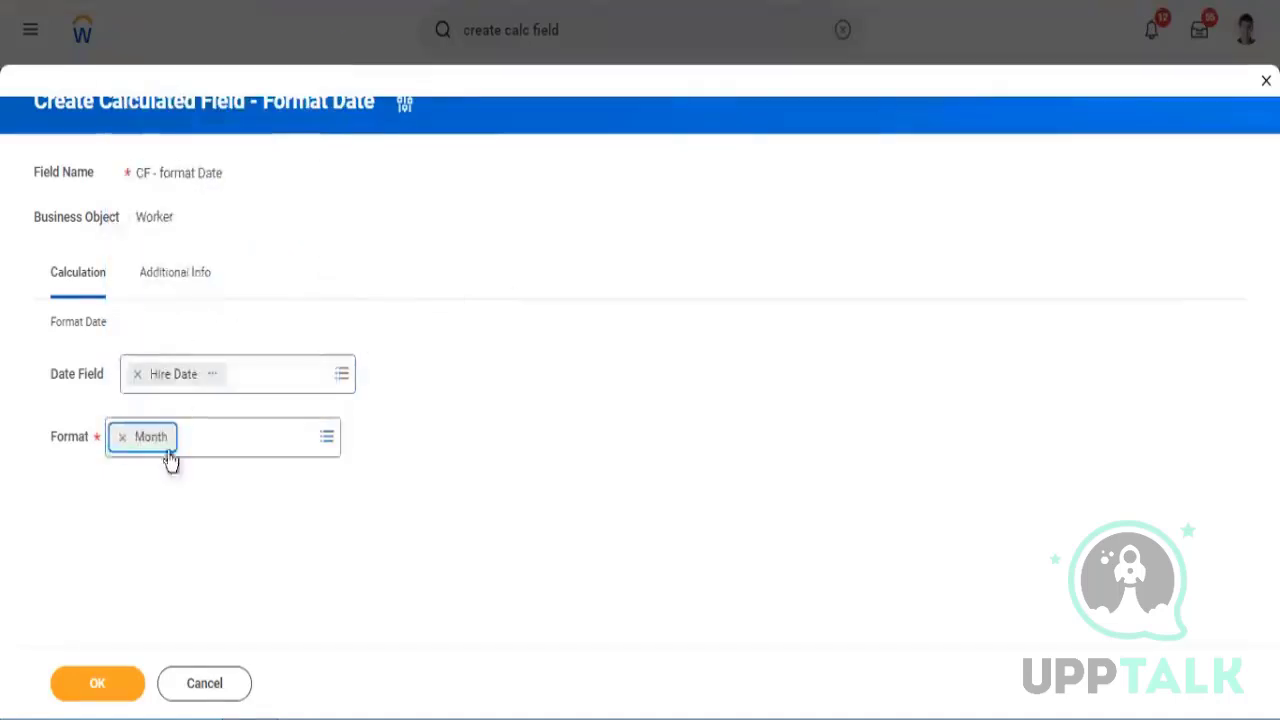
{"action": "left_click", "coordinate": [328, 440]}
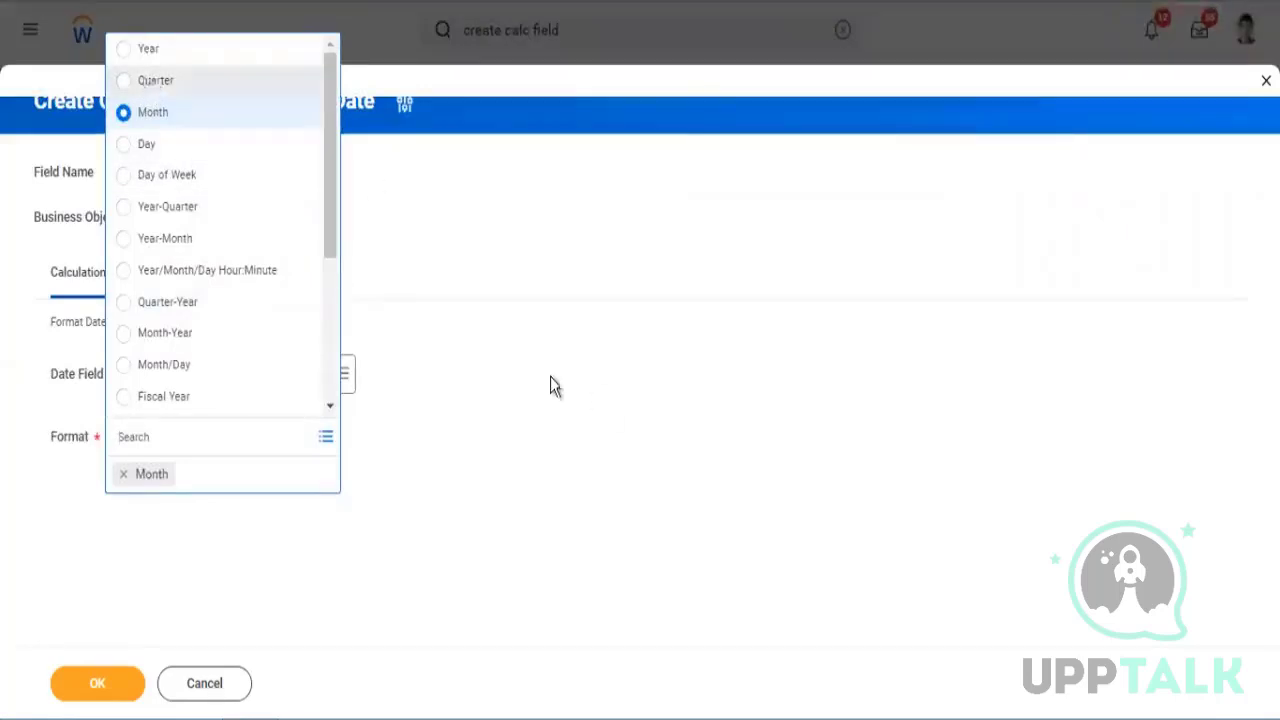
{"action": "left_click", "coordinate": [98, 668]}
{"action": "left_click", "coordinate": [98, 668]}
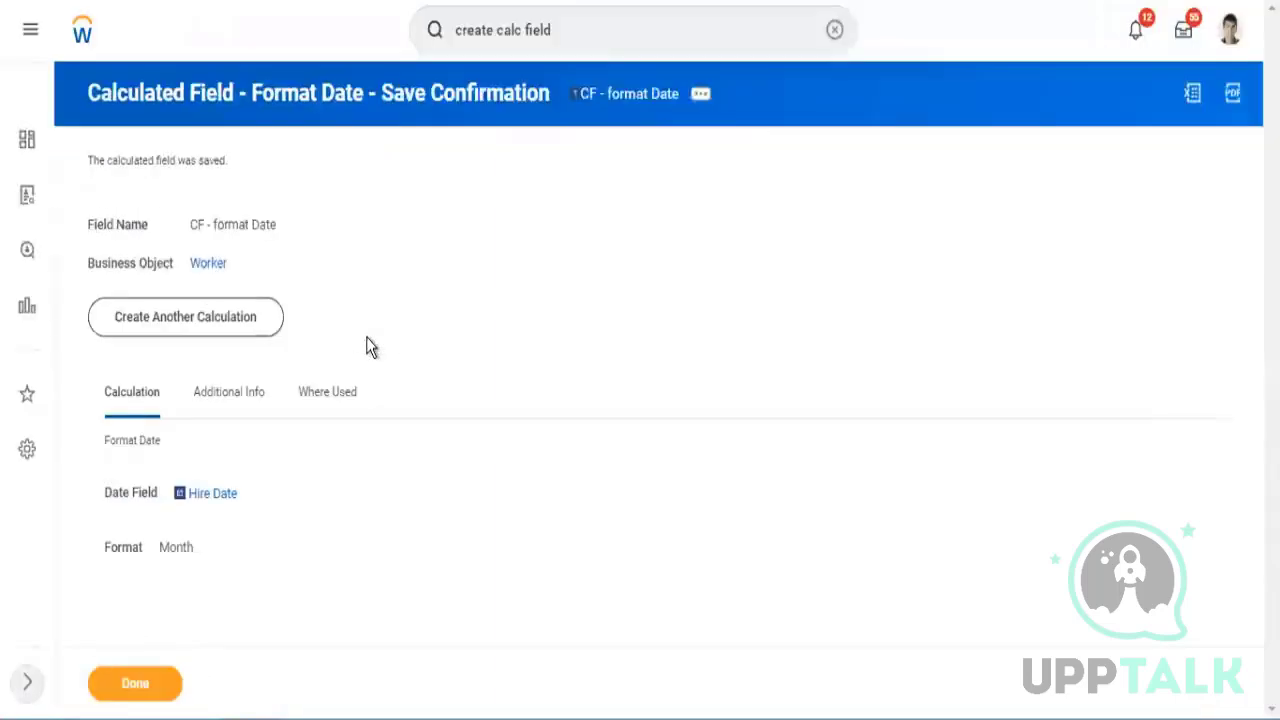
- Copy the calculated field's name and replace Hire Date with CF - format Date in the report's first row grouping
{"action": "left_click", "coordinate": [700, 98]}
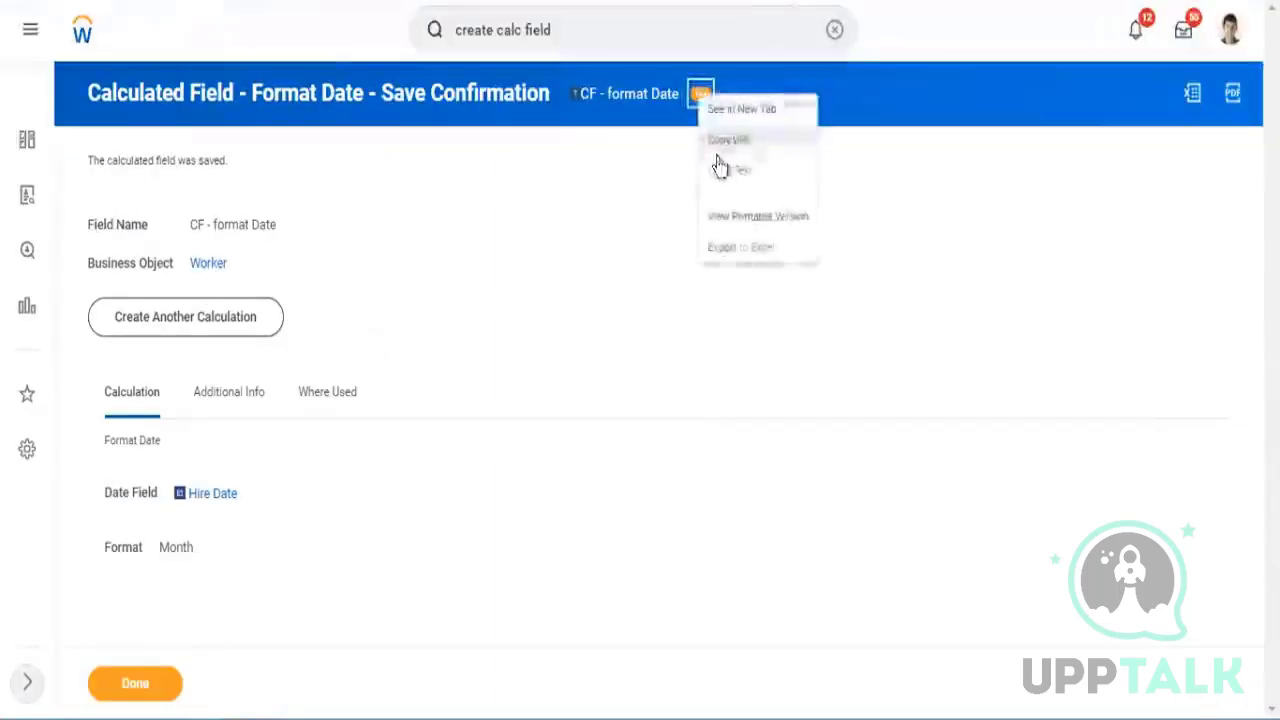
{"action": "left_click", "coordinate": [725, 172]}
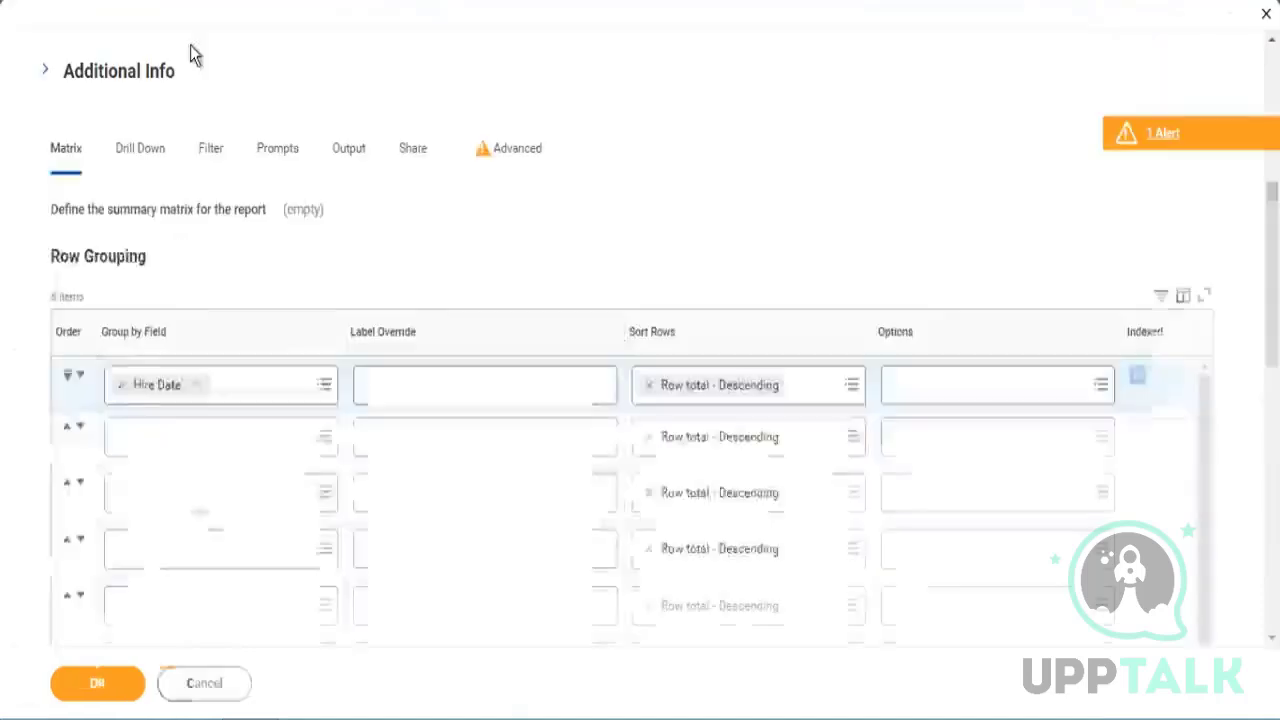
{"action": "left_click", "coordinate": [120, 386]}
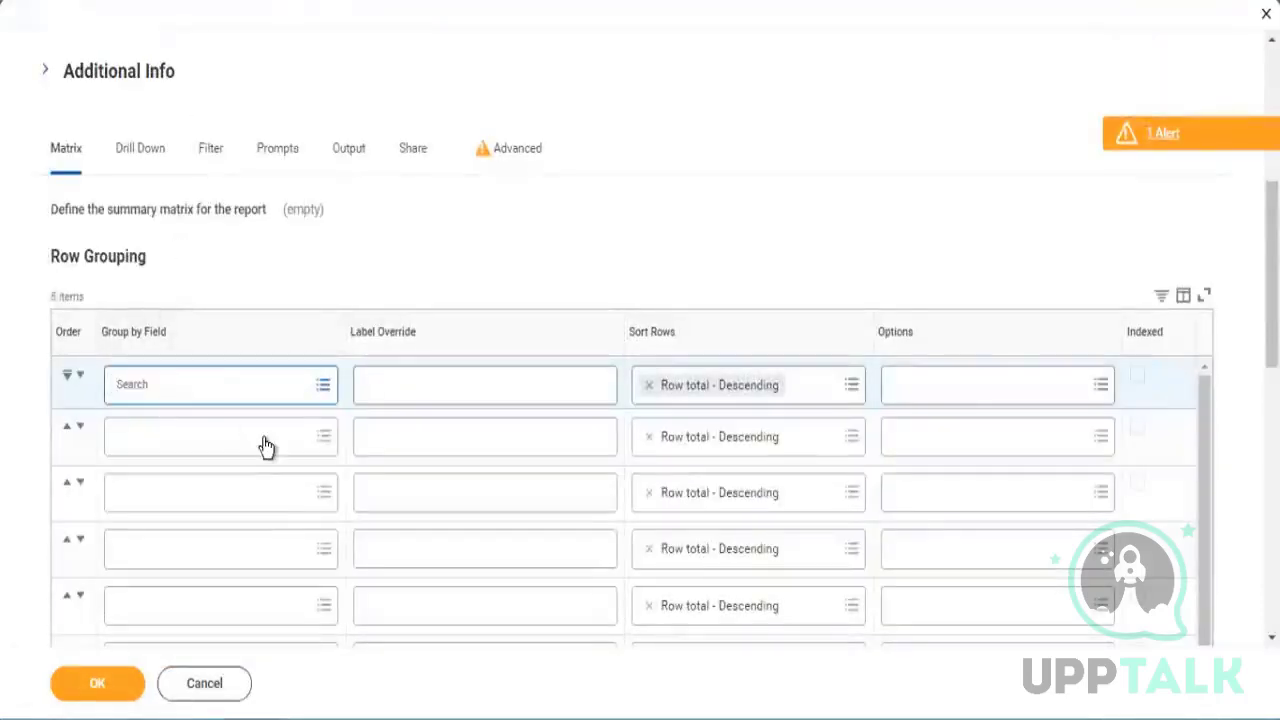
{"action": "key", "text": "ctrl+v"}
{"action": "key", "text": "Return"}
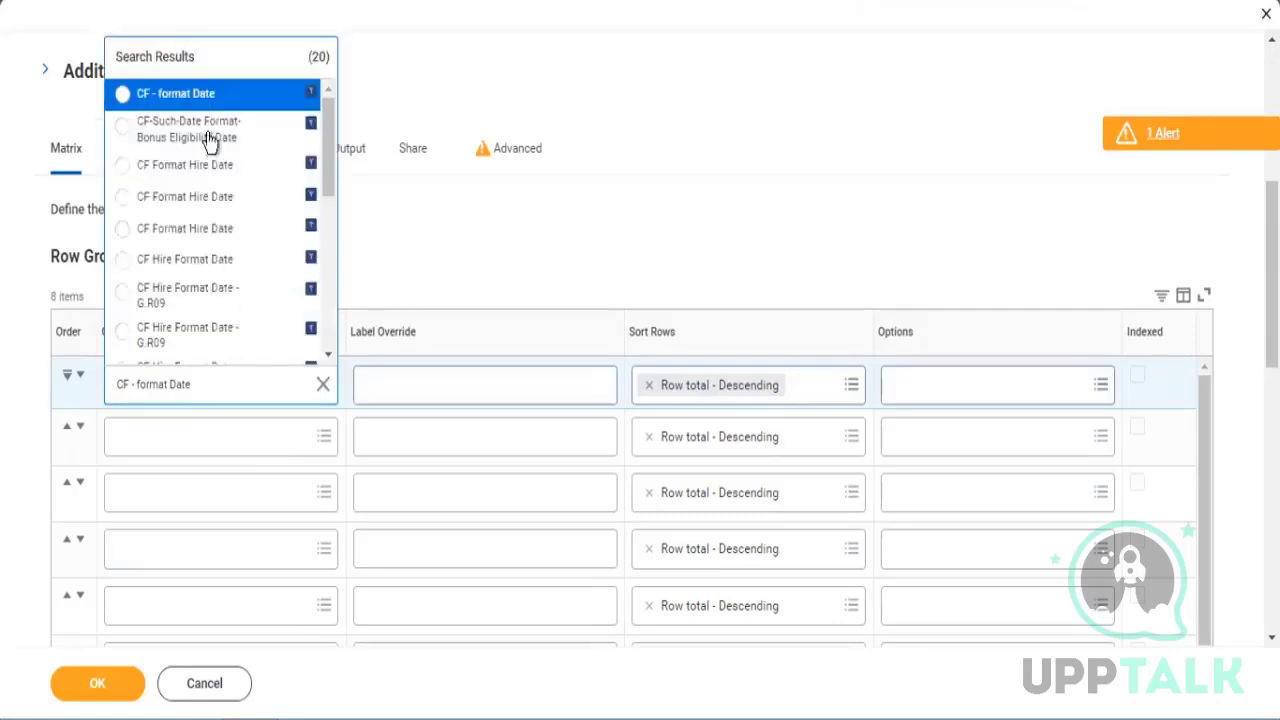
{"action": "left_click", "coordinate": [175, 93]}
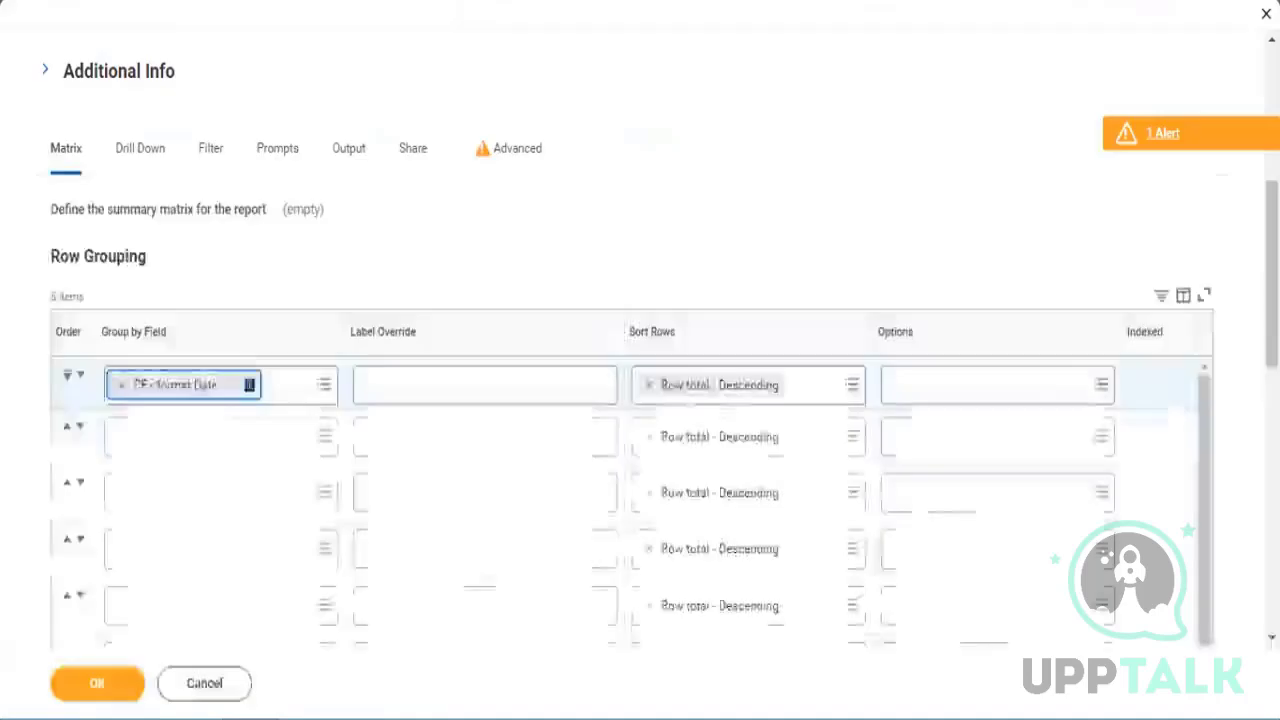
- Remove CF - format Date from the first row grouping and try browsing all the fields available for it
{"action": "left_click", "coordinate": [232, 390]}
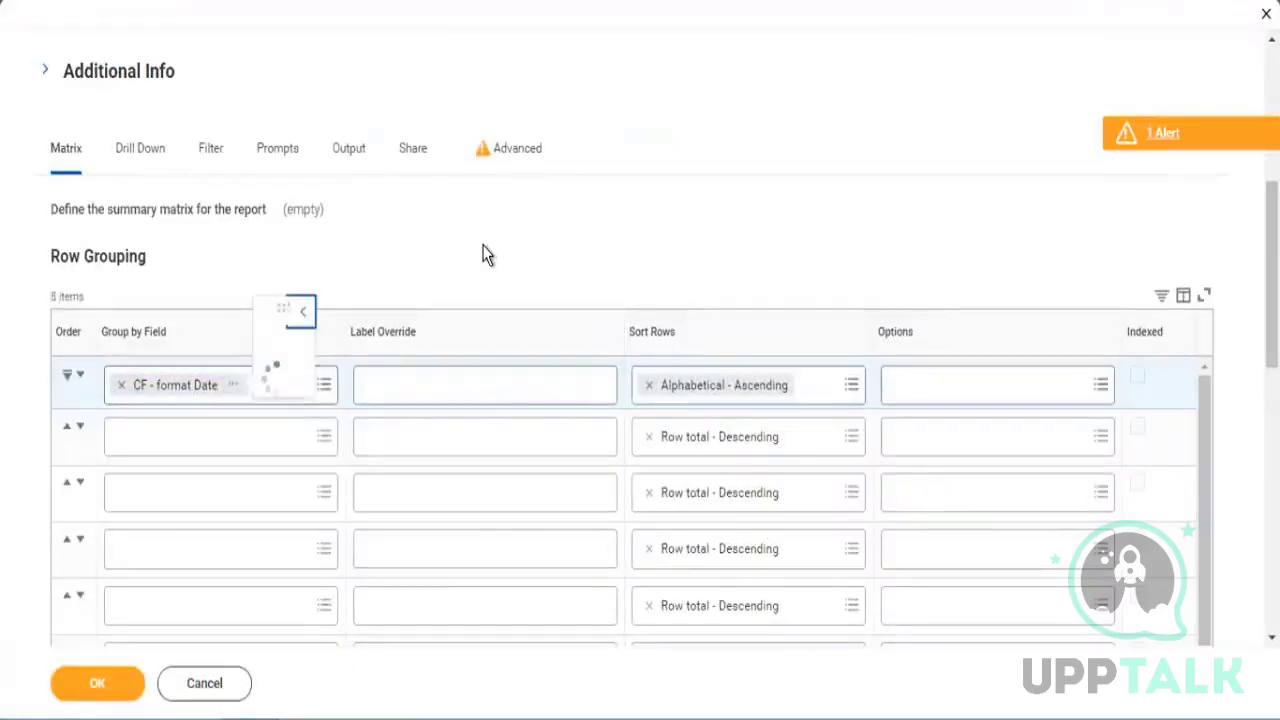
{"action": "left_click", "coordinate": [122, 385]}
{"action": "left_click", "coordinate": [214, 390]}
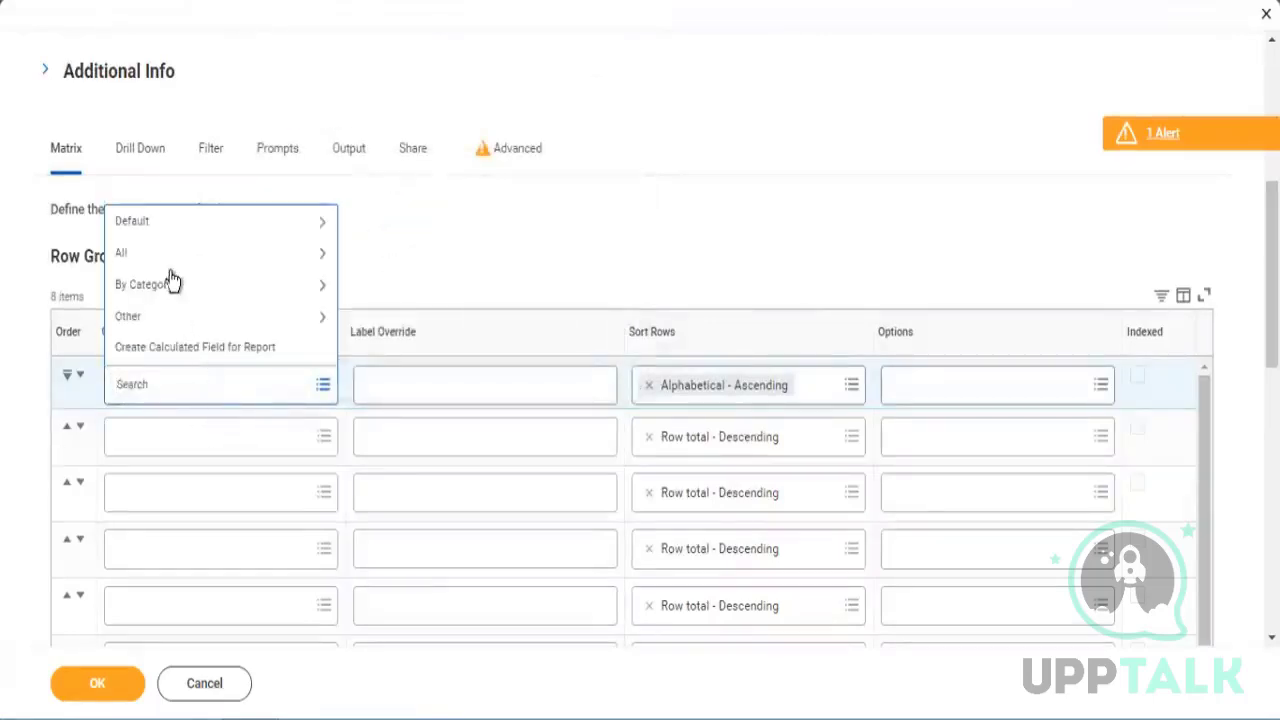
{"action": "left_click", "coordinate": [190, 254]}
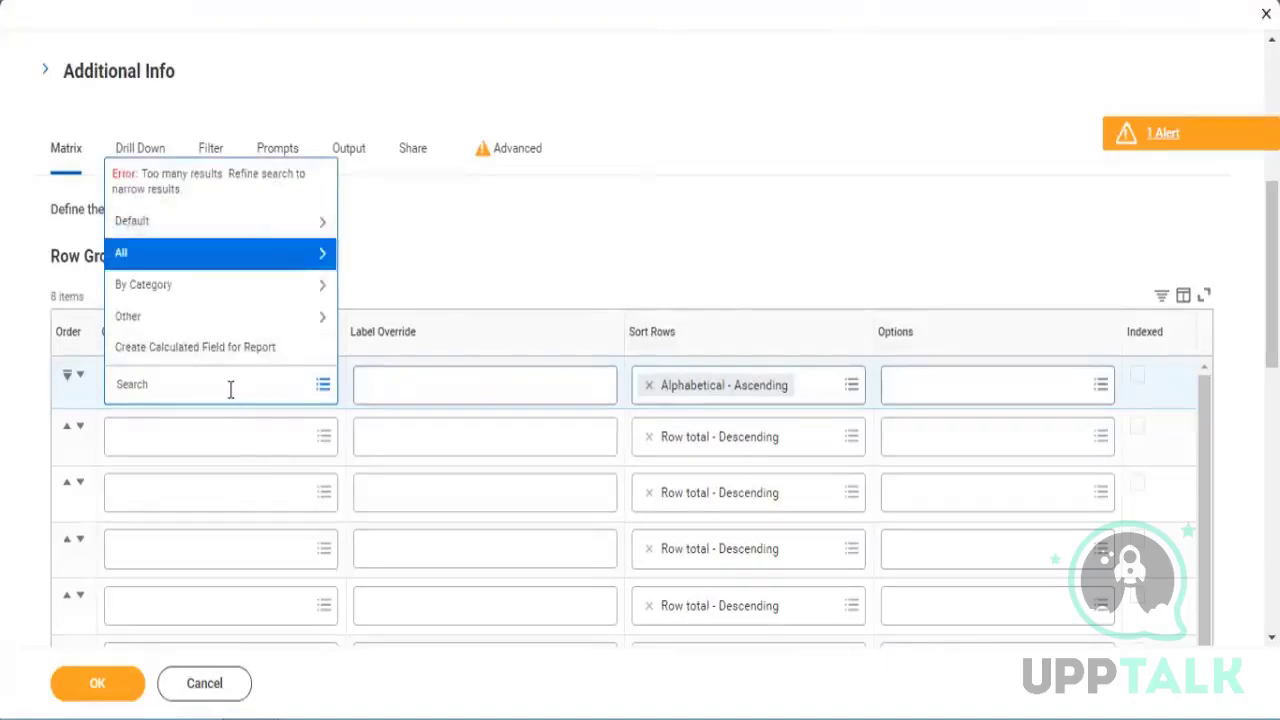
{"action": "type", "text": "comap"}
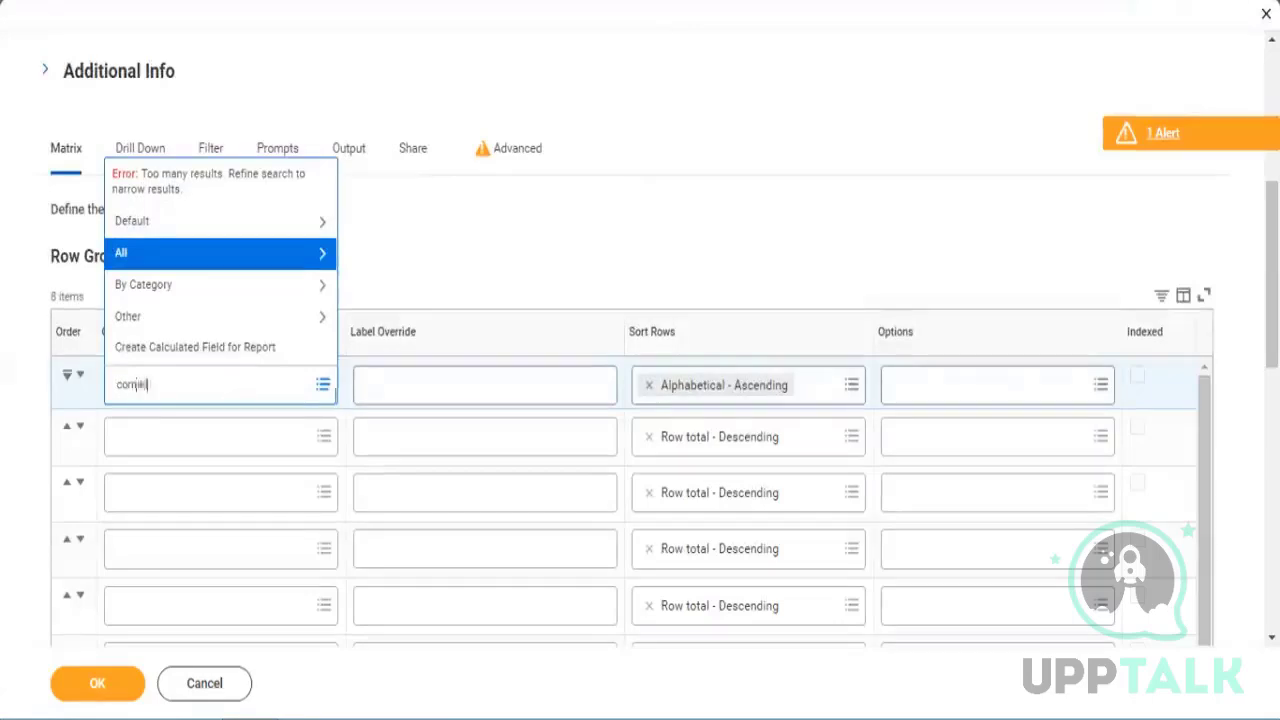
- Turn on Optimized for Performance in the report's advanced options and return to the matrix definition
{"action": "left_click", "coordinate": [510, 148]}
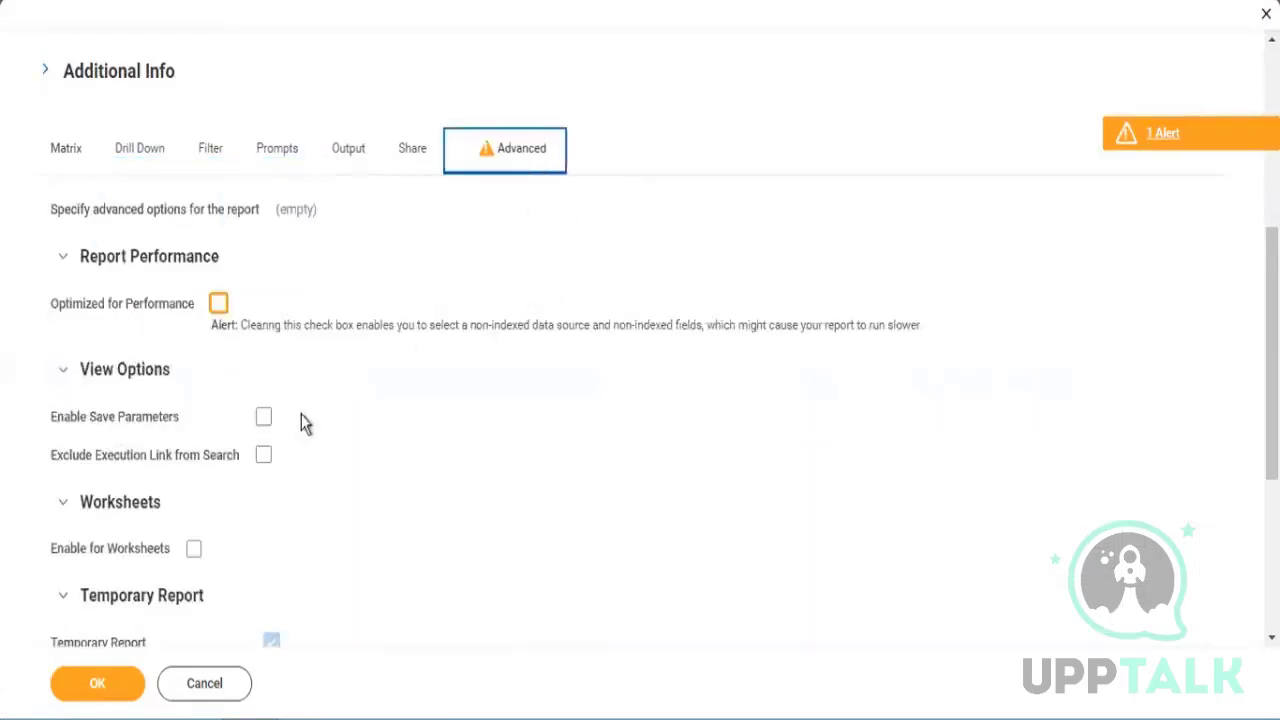
{"action": "left_click", "coordinate": [219, 304]}
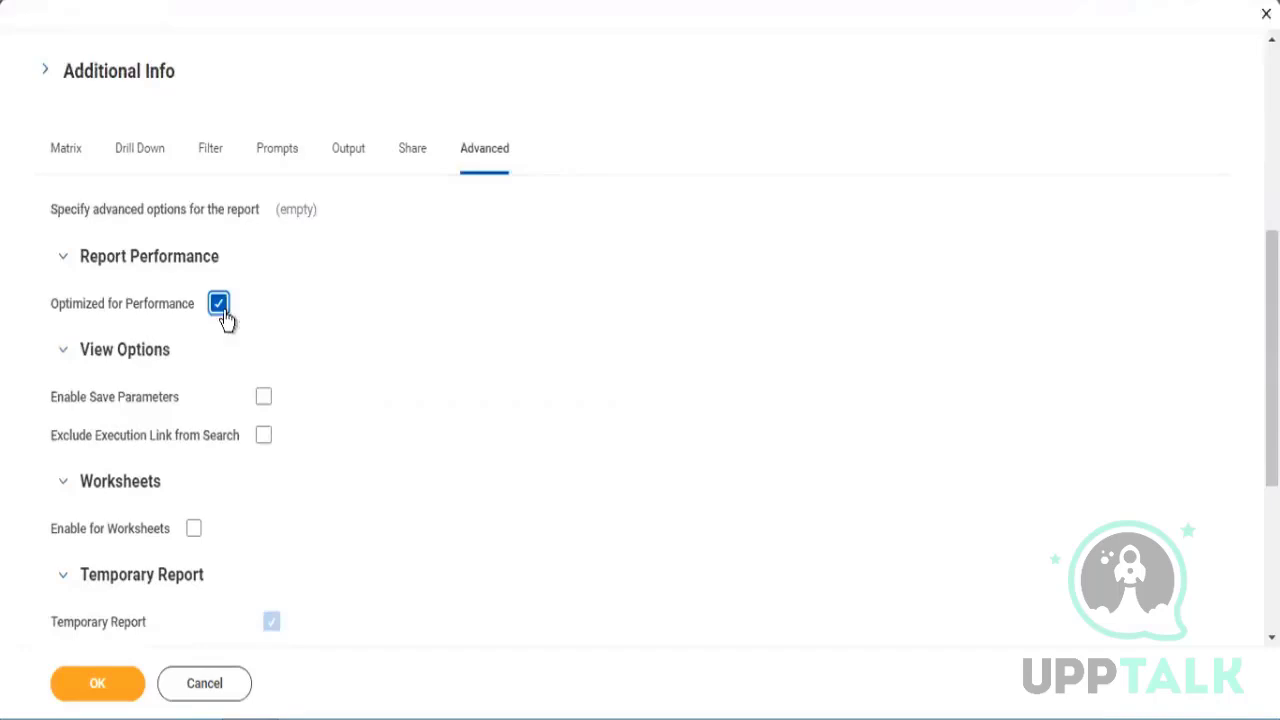
{"action": "left_click", "coordinate": [72, 158]}
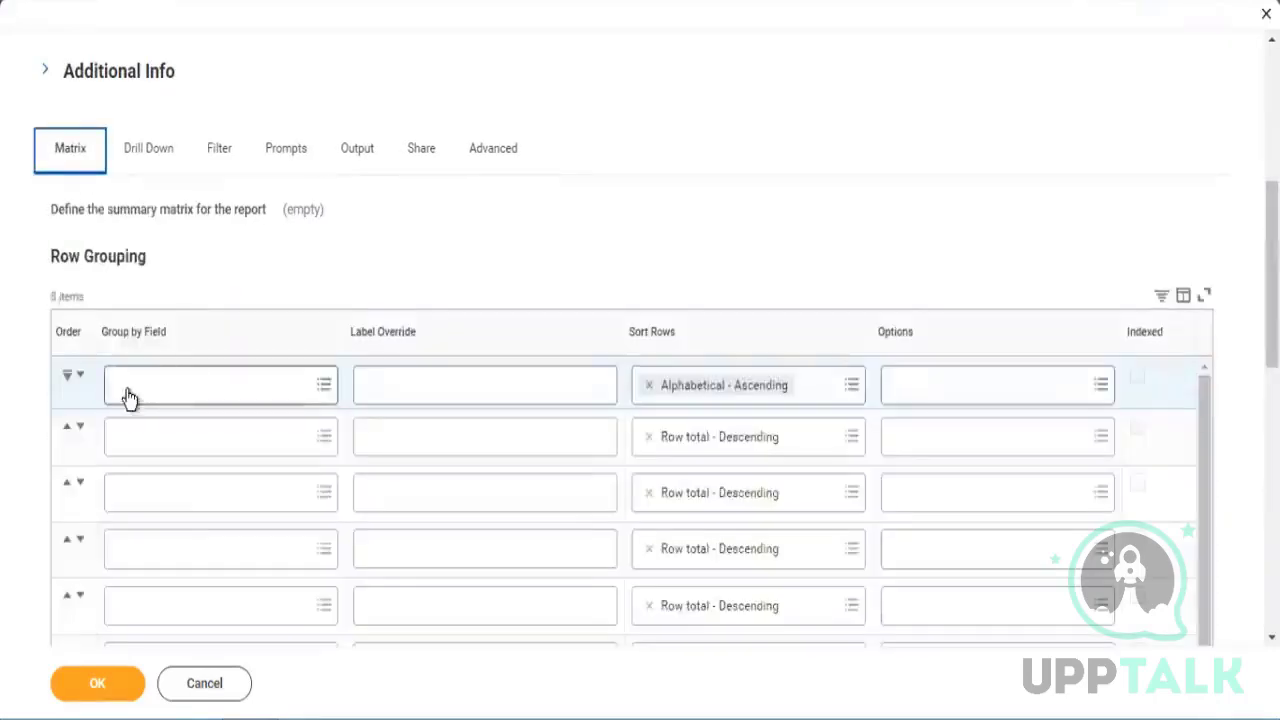
- Search the first row grouping's available fields for "company"
{"action": "left_click", "coordinate": [127, 390]}
{"action": "type", "text": "compa"}
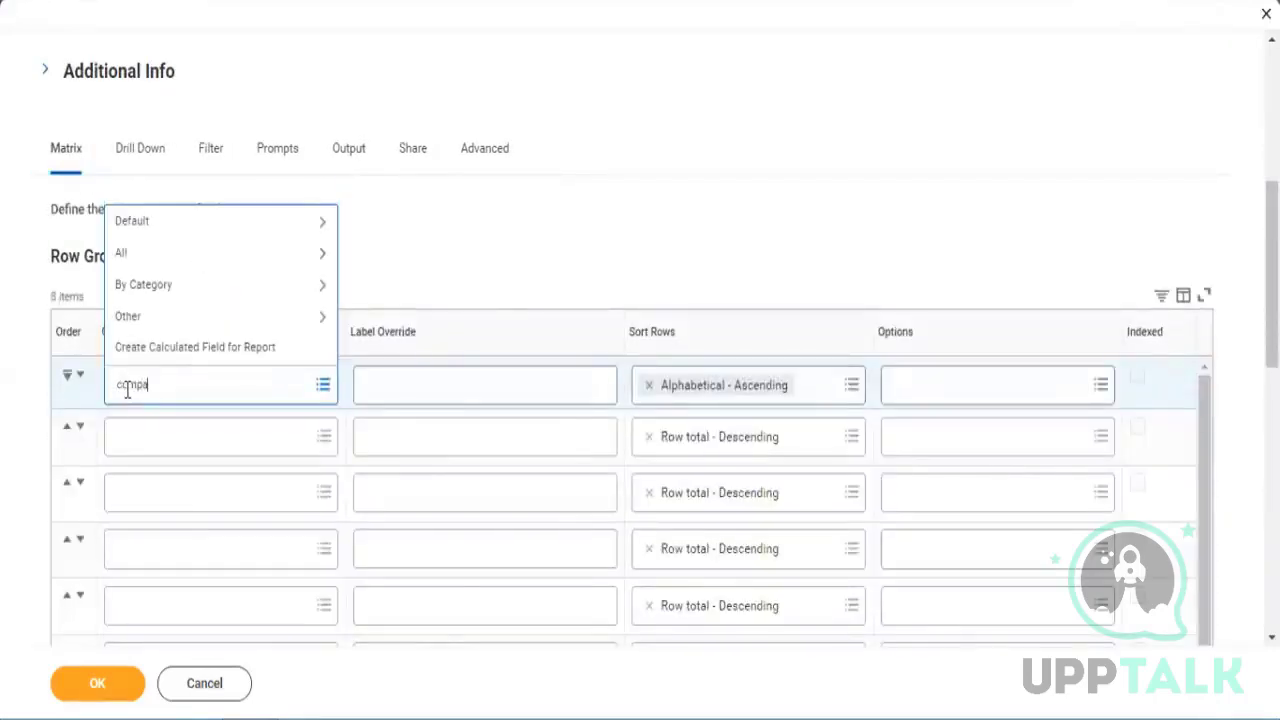
{"action": "type", "text": "ny"}
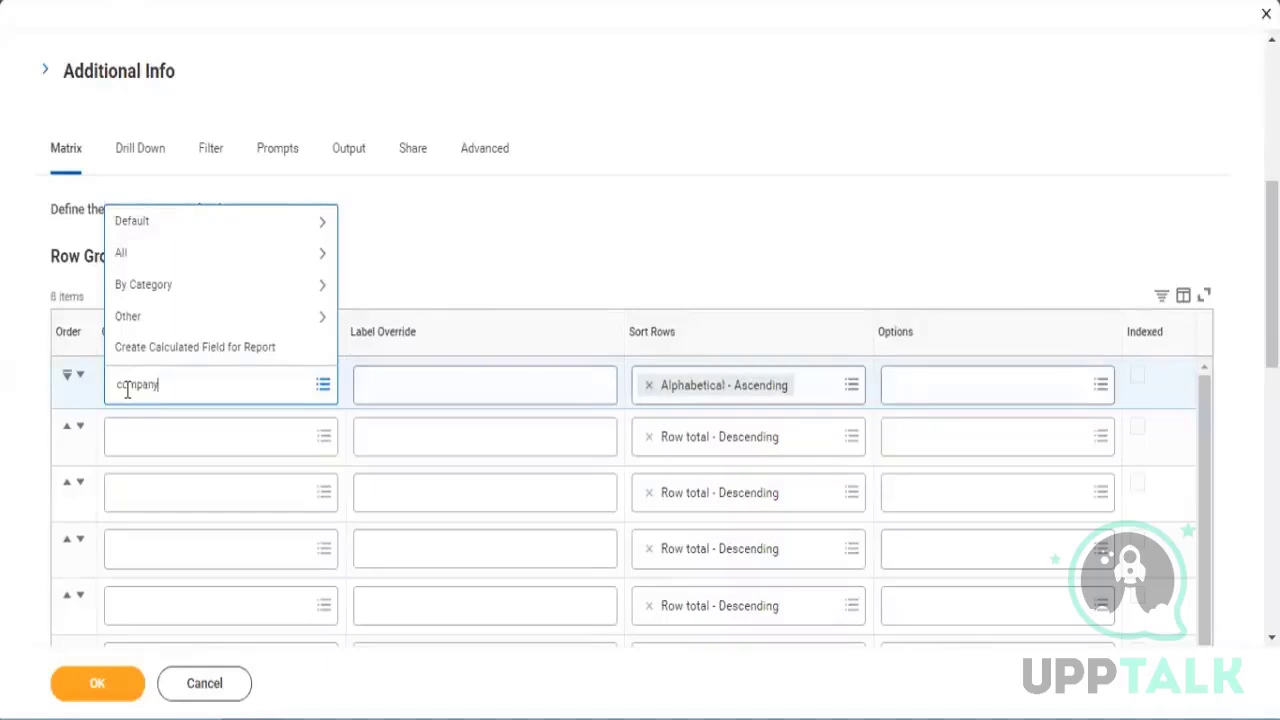
{"action": "key", "text": "Return"}
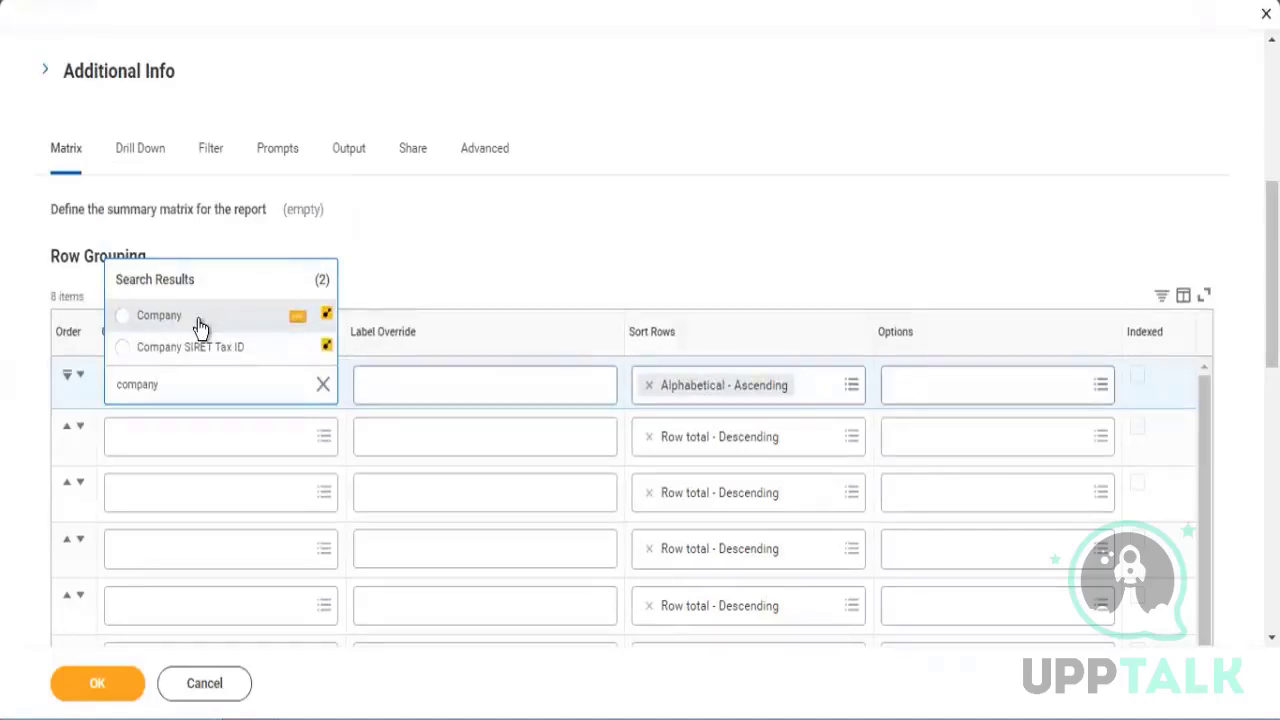
- Choose Company as the field for the report's first row grouping and look over the matrix definition
{"action": "left_click", "coordinate": [200, 320]}
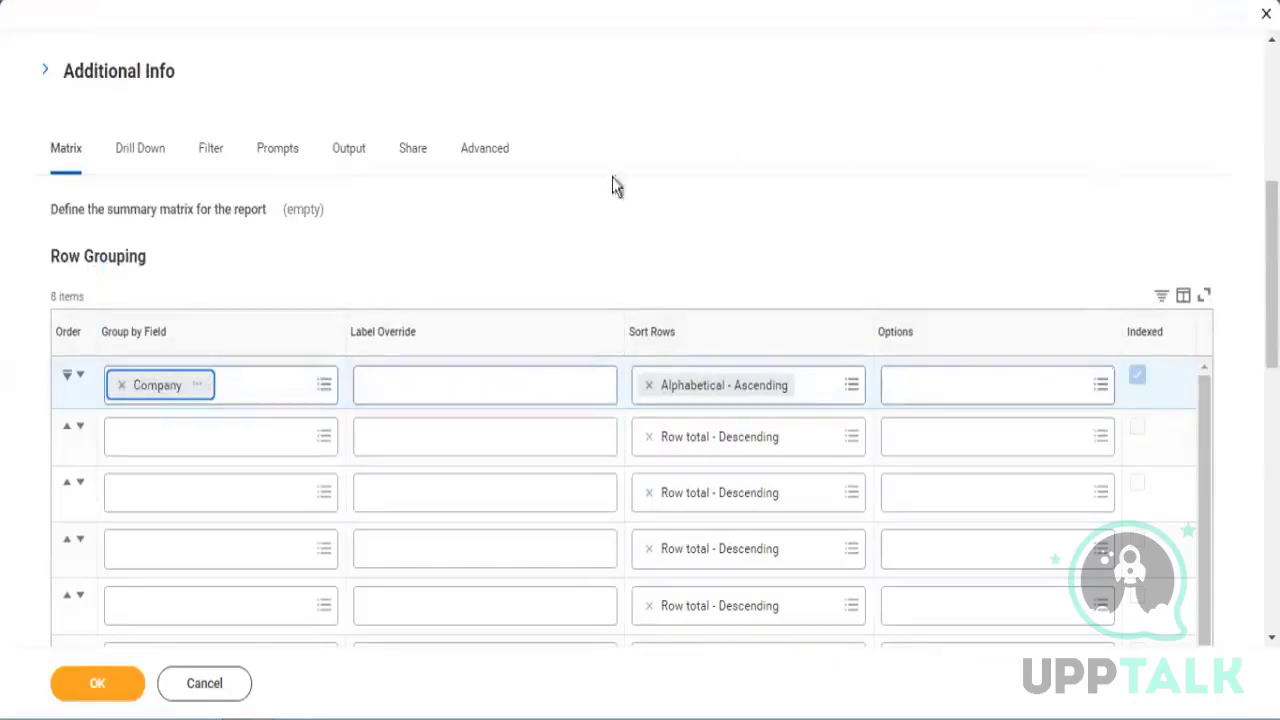
{"action": "scroll", "coordinate": [627, 194], "scroll_direction": "up", "scroll_amount": 2}
{"action": "scroll", "coordinate": [659, 188], "scroll_direction": "up", "scroll_amount": 2}
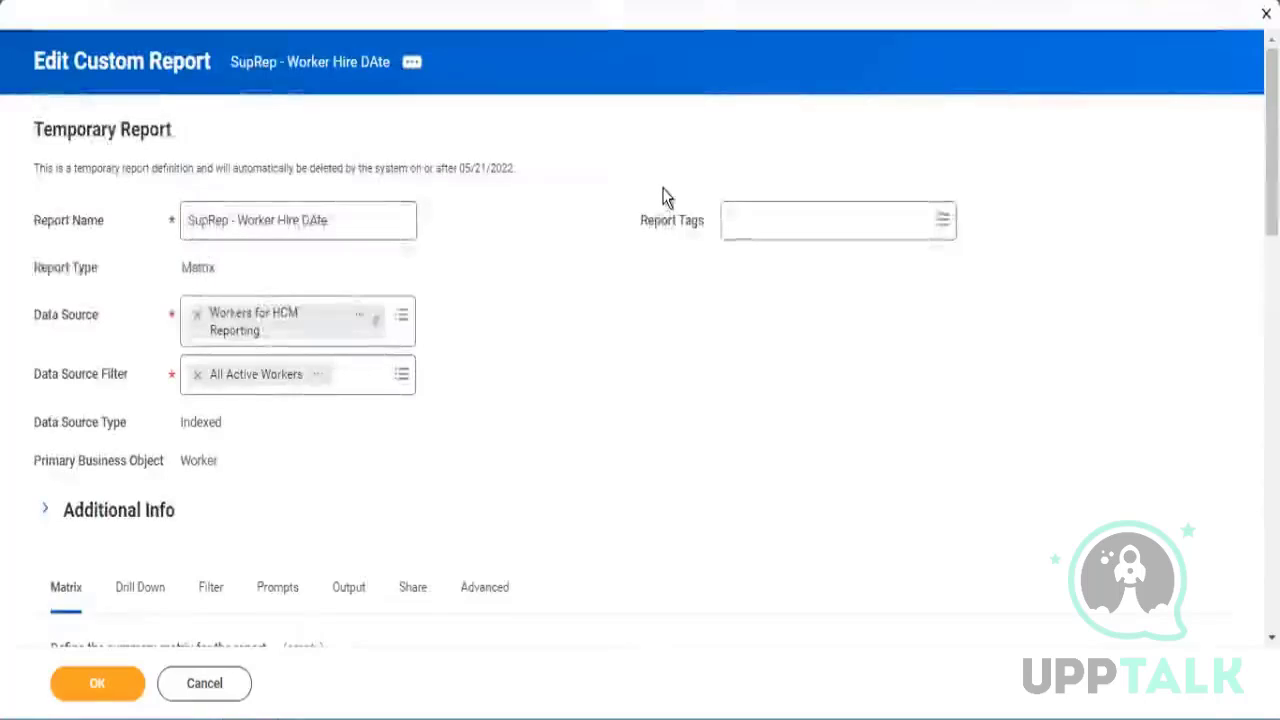
{"action": "scroll", "coordinate": [663, 194], "scroll_direction": "down", "scroll_amount": 3}
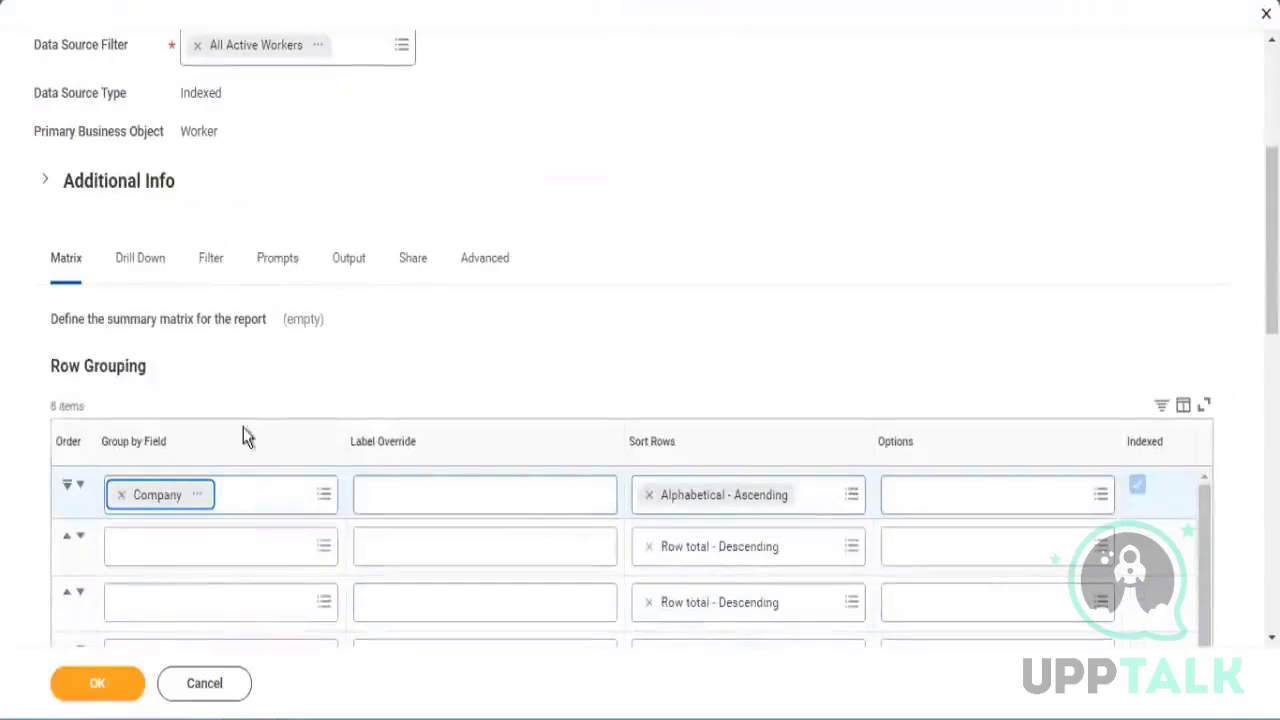
{"action": "scroll", "coordinate": [449, 287], "scroll_direction": "down", "scroll_amount": 2}
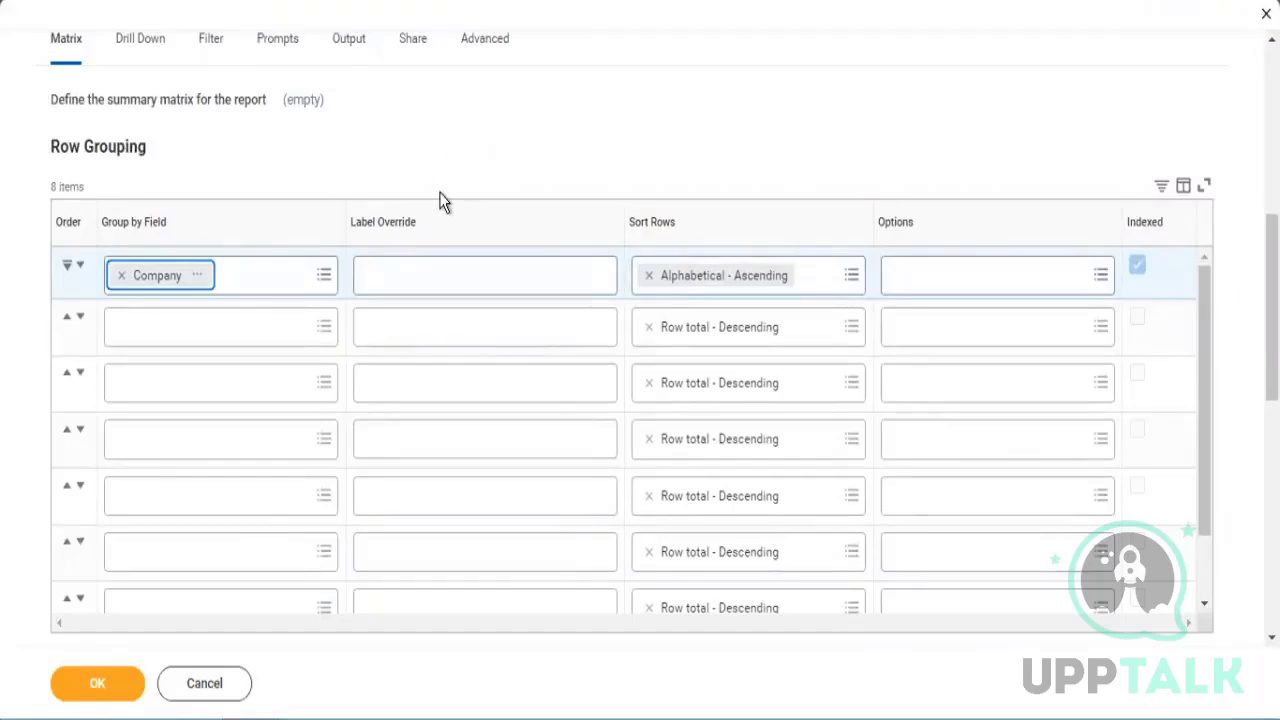
{"action": "scroll", "coordinate": [277, 191], "scroll_direction": "down", "scroll_amount": 3}
{"action": "scroll", "coordinate": [335, 215], "scroll_direction": "up", "scroll_amount": 2}
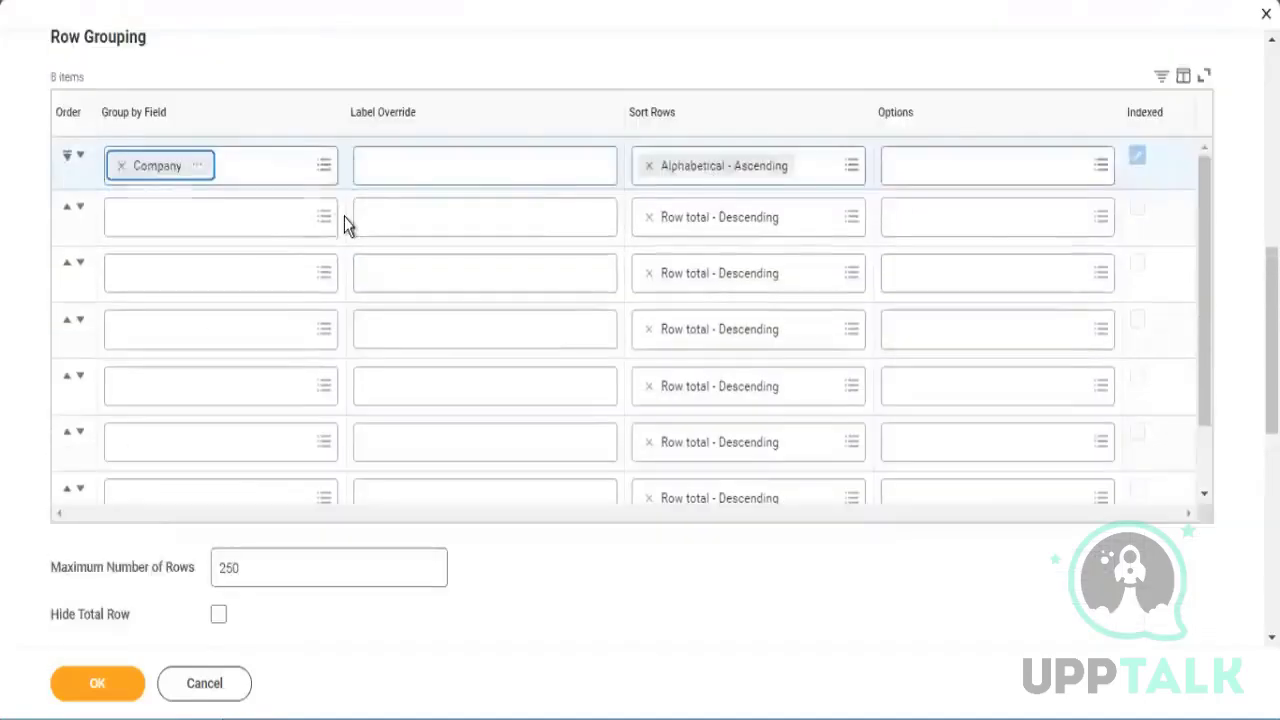
{"action": "scroll", "coordinate": [344, 224], "scroll_direction": "up", "scroll_amount": 2}
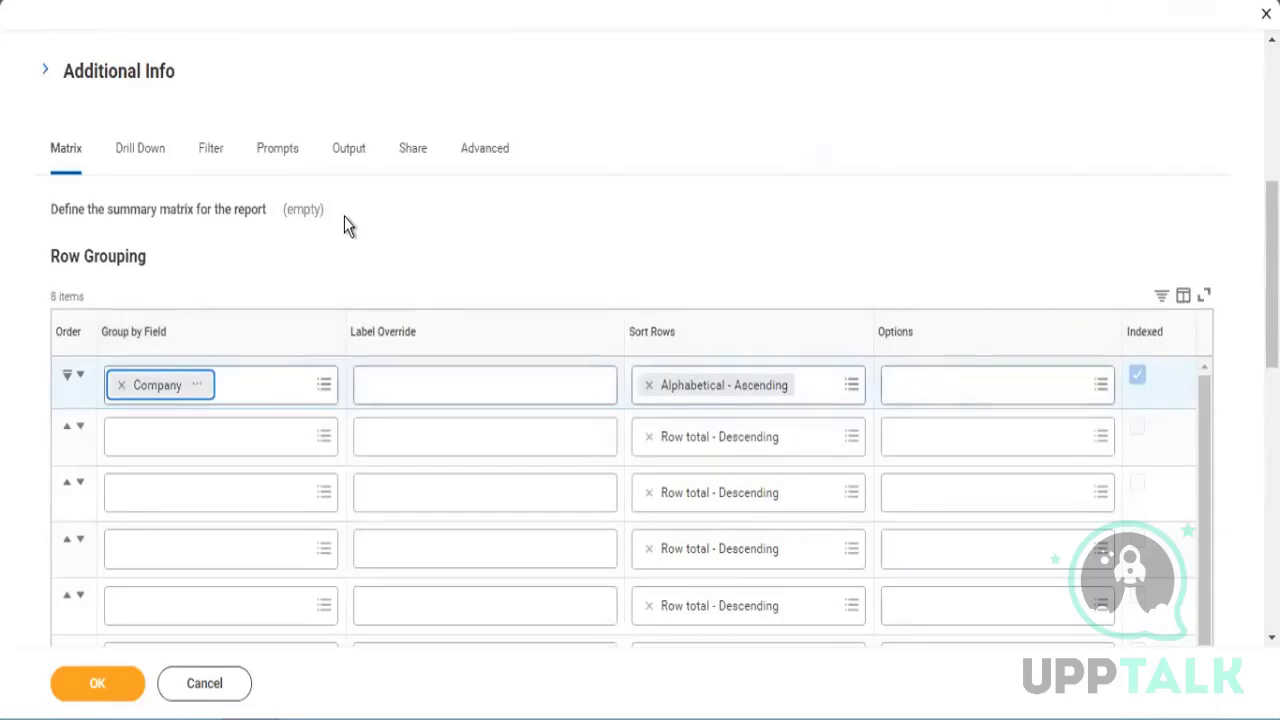
{"action": "scroll", "coordinate": [344, 216], "scroll_direction": "down", "scroll_amount": 2}
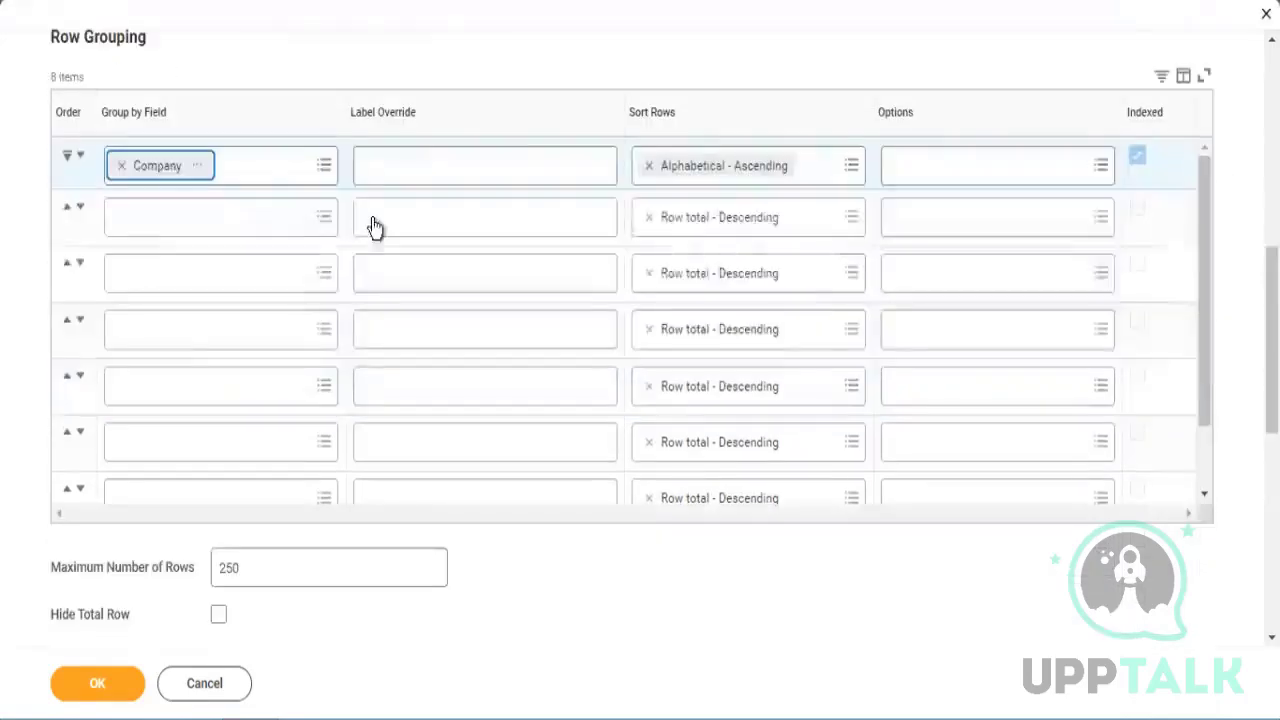
{"action": "scroll", "coordinate": [343, 477], "scroll_direction": "down", "scroll_amount": 2}
{"action": "scroll", "coordinate": [337, 489], "scroll_direction": "up", "scroll_amount": 4}
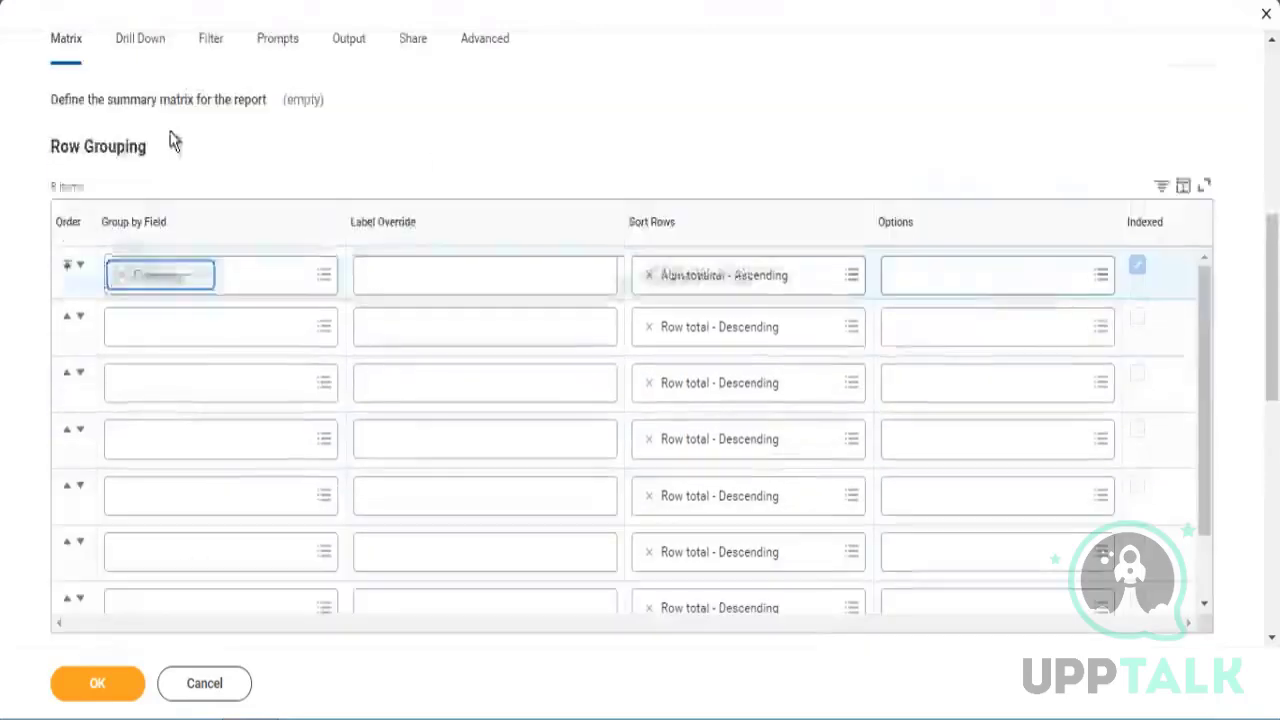
- Add an instance filter condition on the Company field with the operator "in the selection list"
{"action": "scroll", "coordinate": [260, 203], "scroll_direction": "up", "scroll_amount": 3}
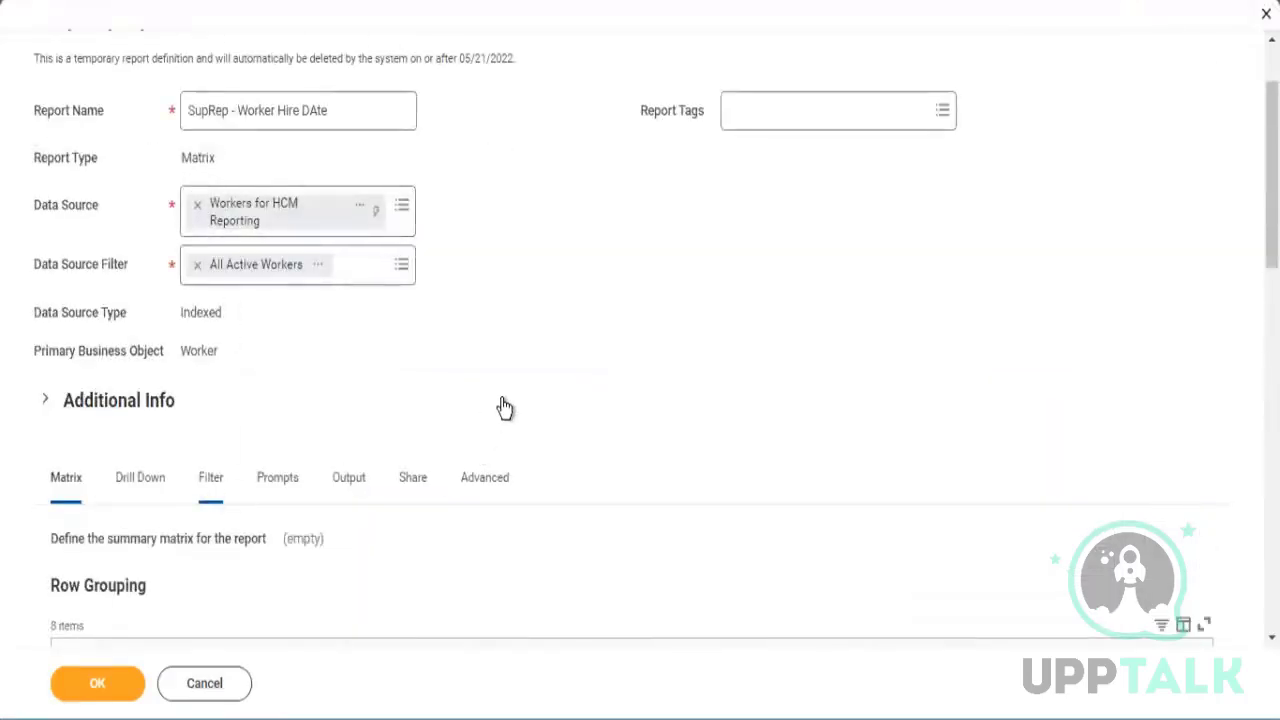
{"action": "scroll", "coordinate": [530, 300], "scroll_direction": "down", "scroll_amount": 3}
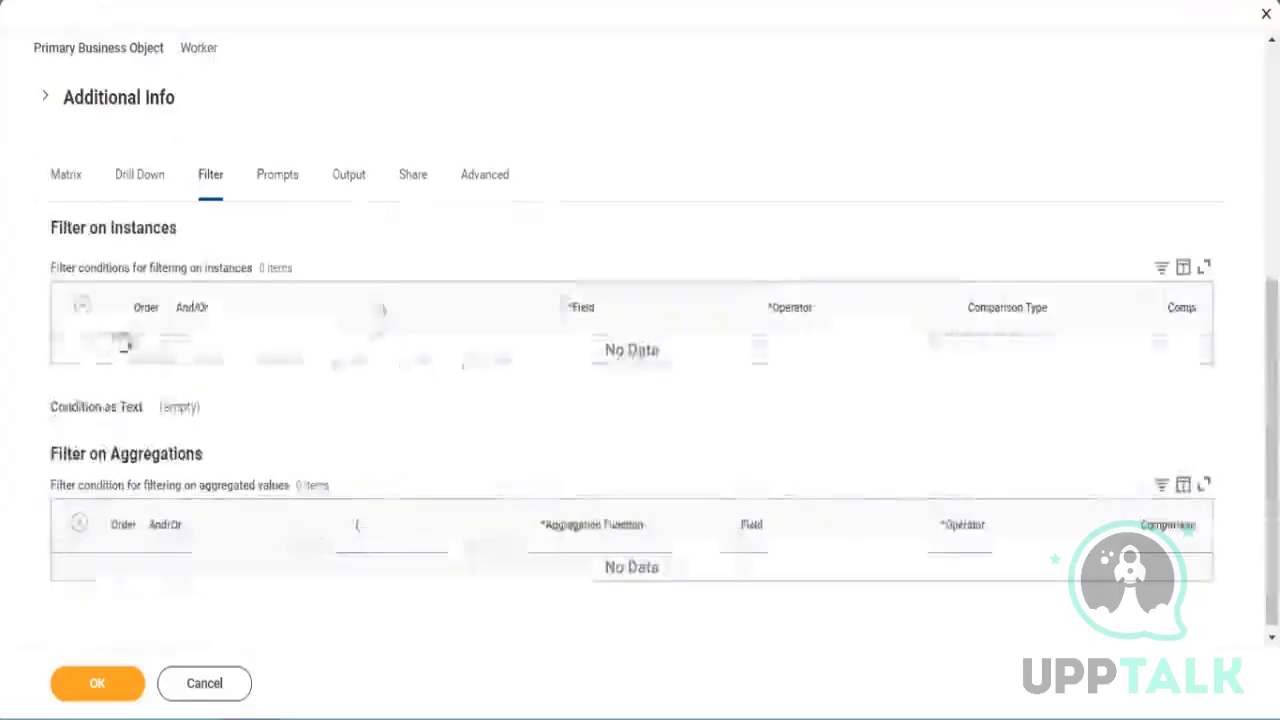
{"action": "left_click", "coordinate": [84, 303]}
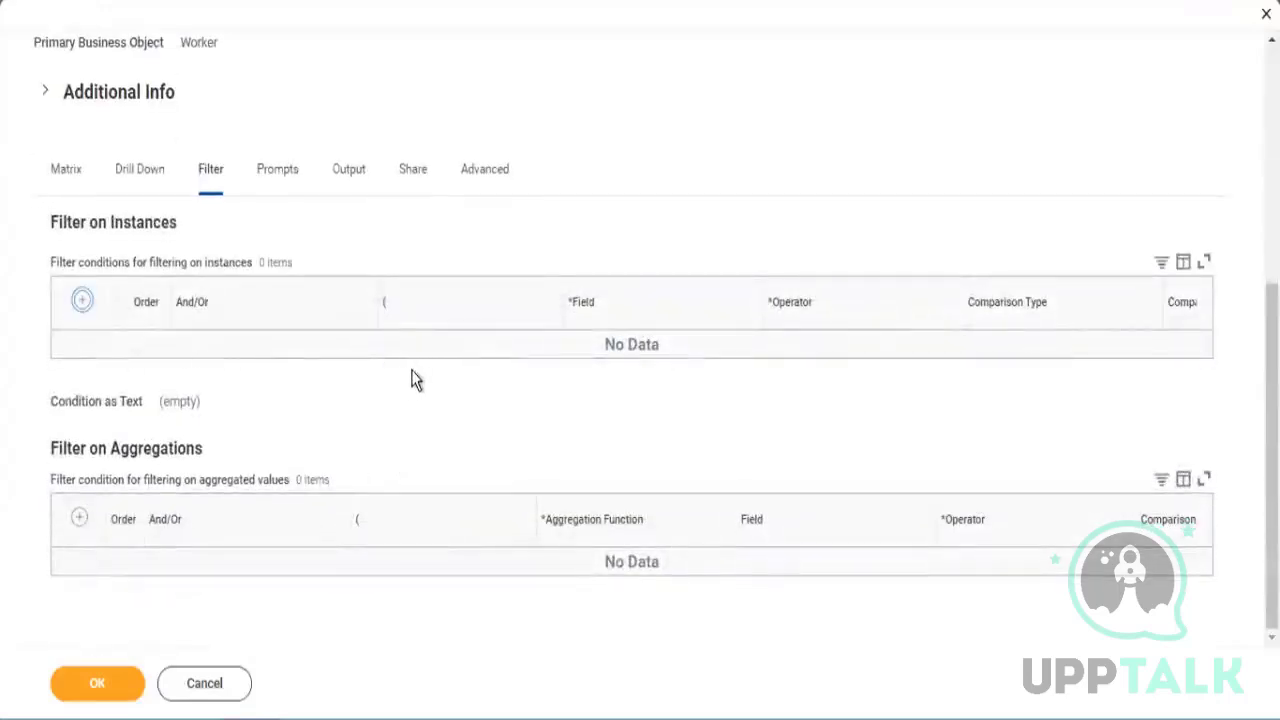
{"action": "left_click", "coordinate": [676, 368]}
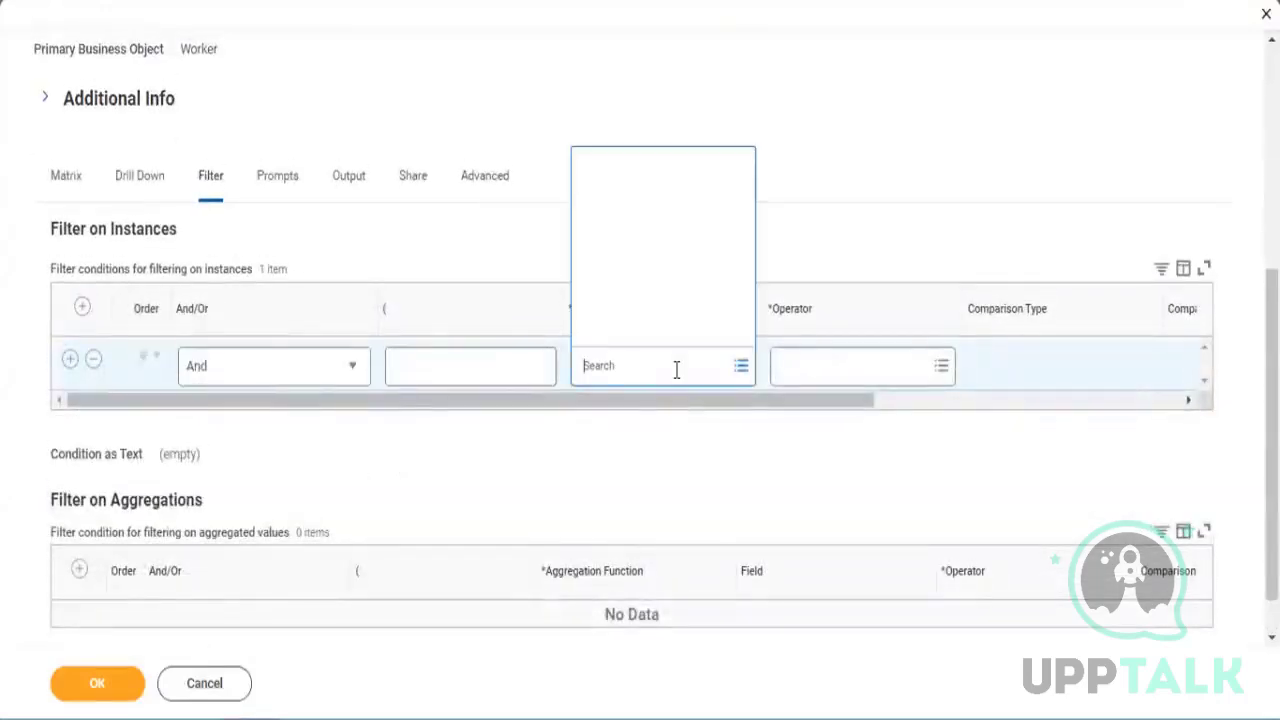
{"action": "type", "text": "company"}
{"action": "left_click", "coordinate": [668, 200]}
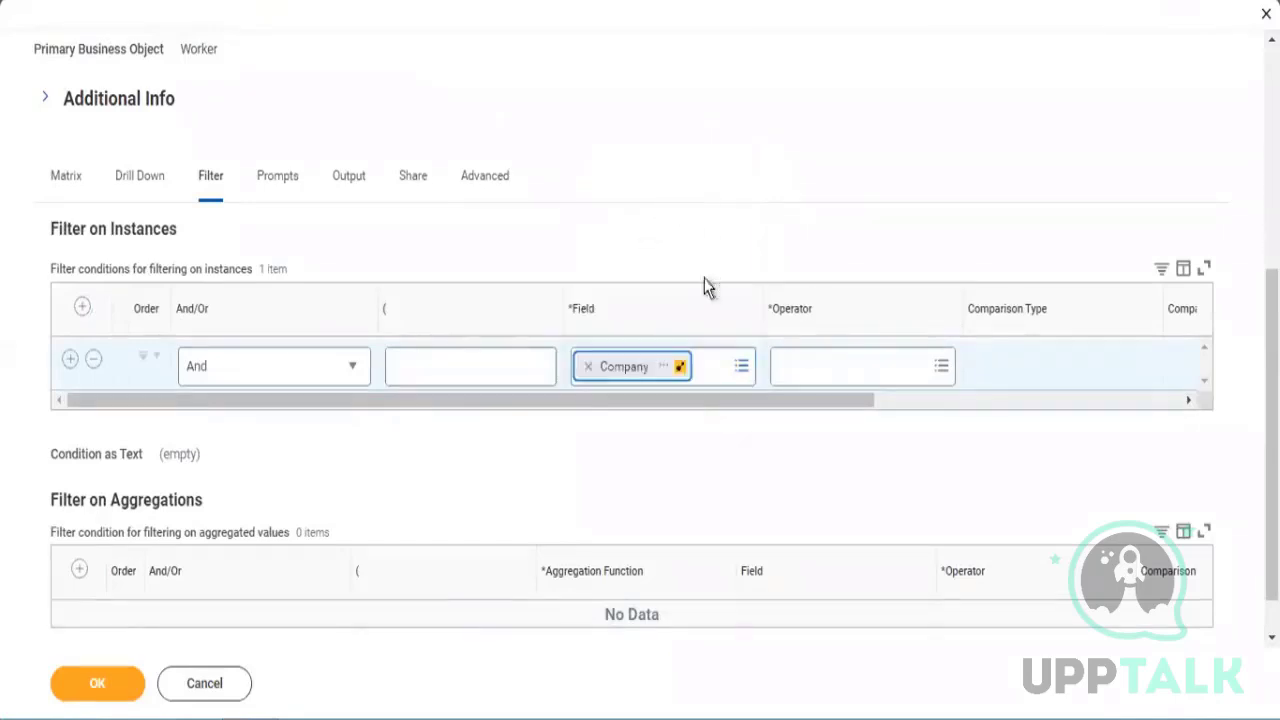
{"action": "left_click", "coordinate": [852, 378]}
{"action": "left_click", "coordinate": [862, 290]}
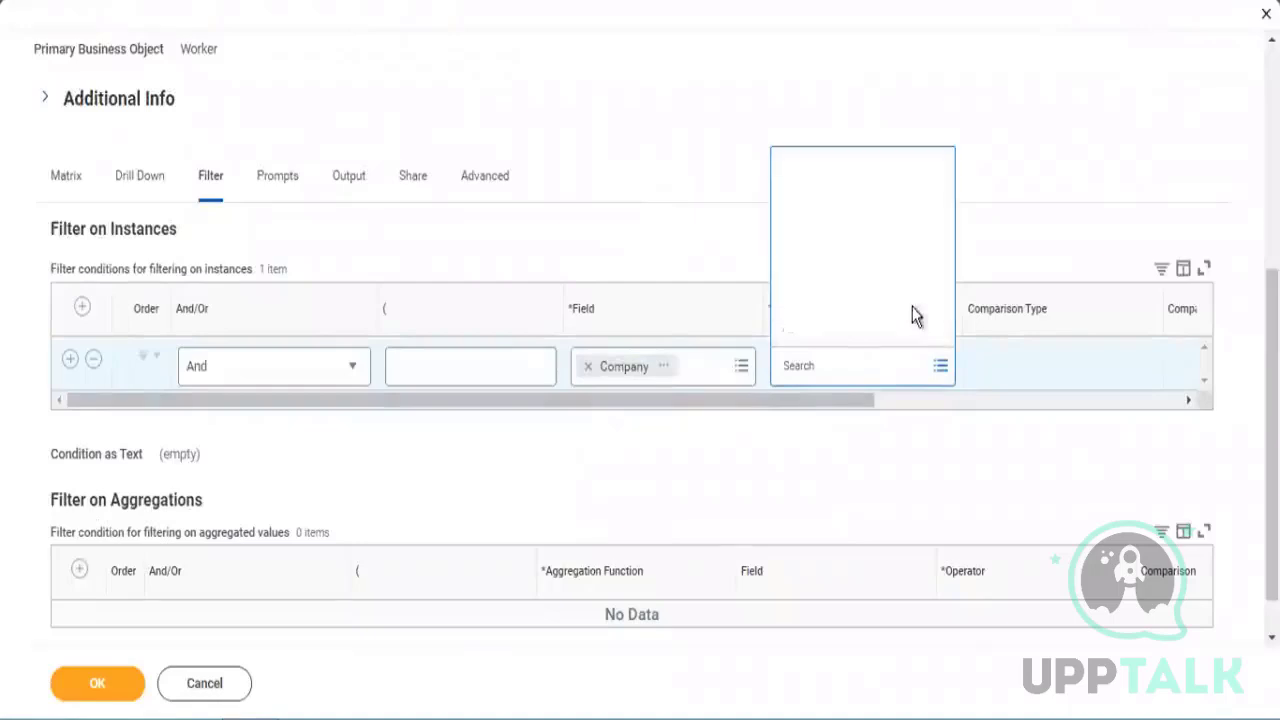
{"action": "left_click", "coordinate": [831, 237]}
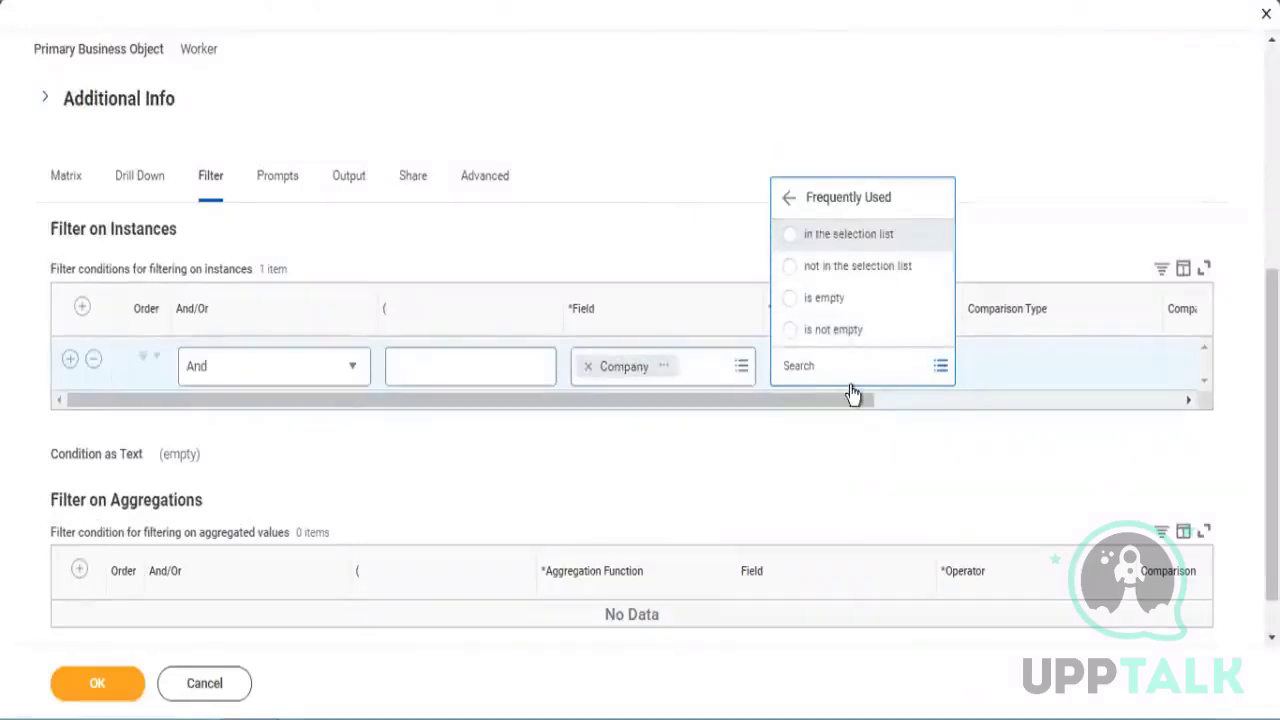
- Set the Company filter condition's comparison type to "Prompt the user for the value"
{"action": "left_click_drag", "start_coordinate": [835, 405], "coordinate": [996, 407]}
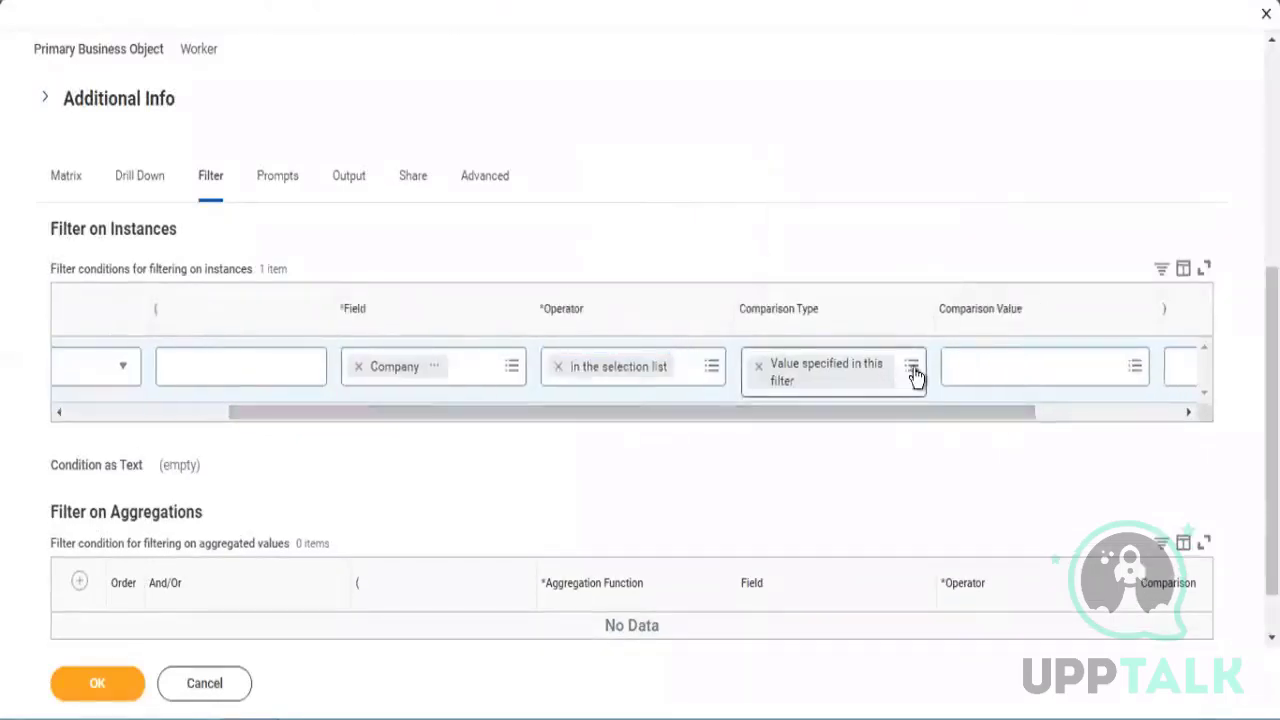
{"action": "left_click", "coordinate": [913, 370]}
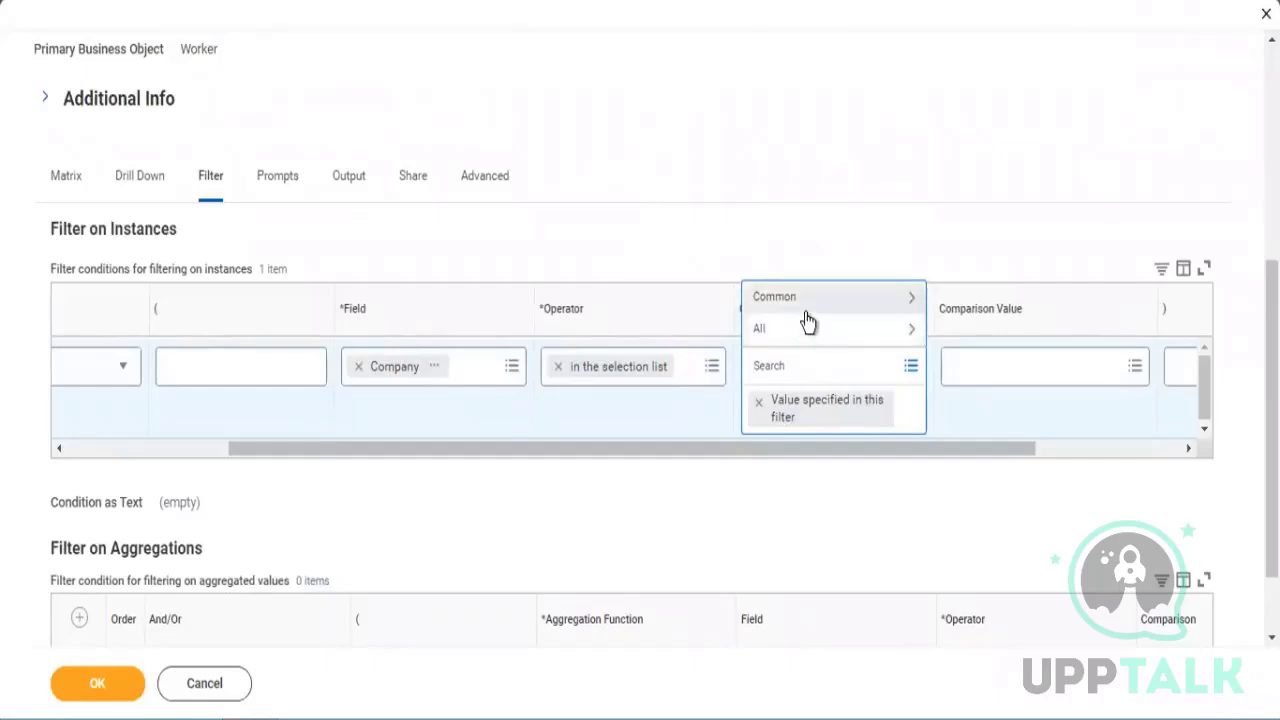
{"action": "left_click", "coordinate": [865, 305]}
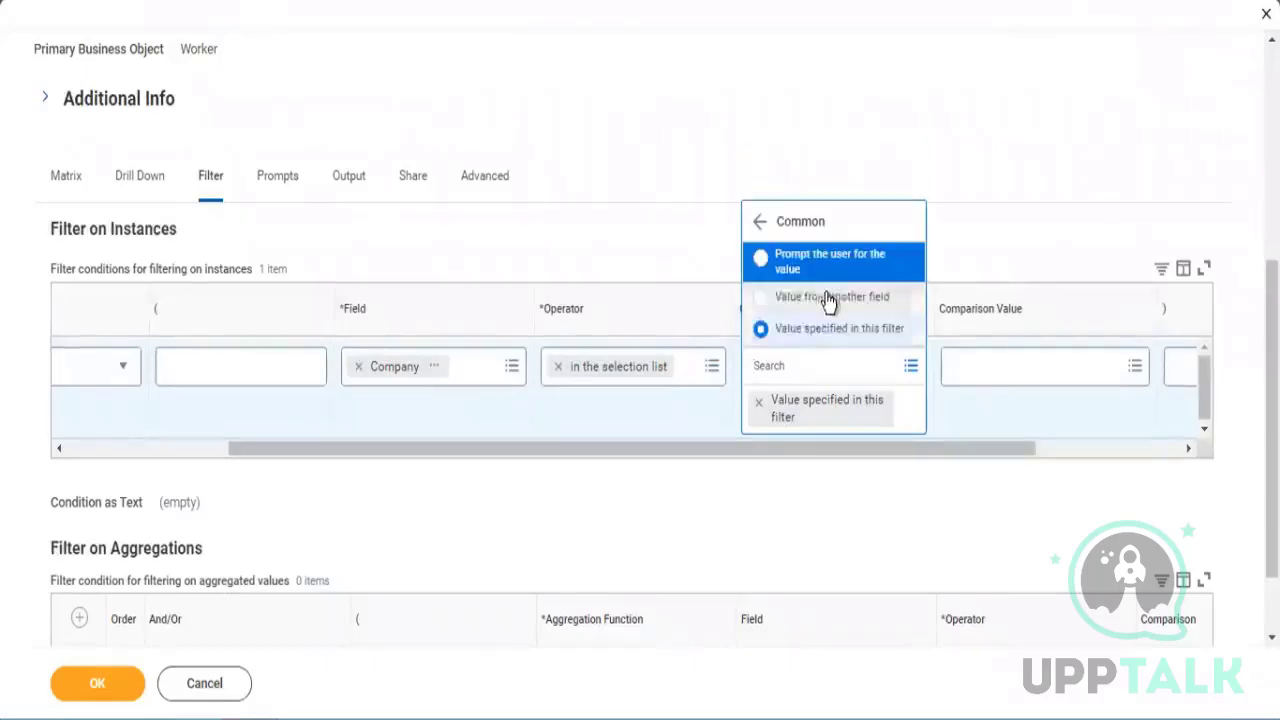
{"action": "left_click", "coordinate": [822, 262]}
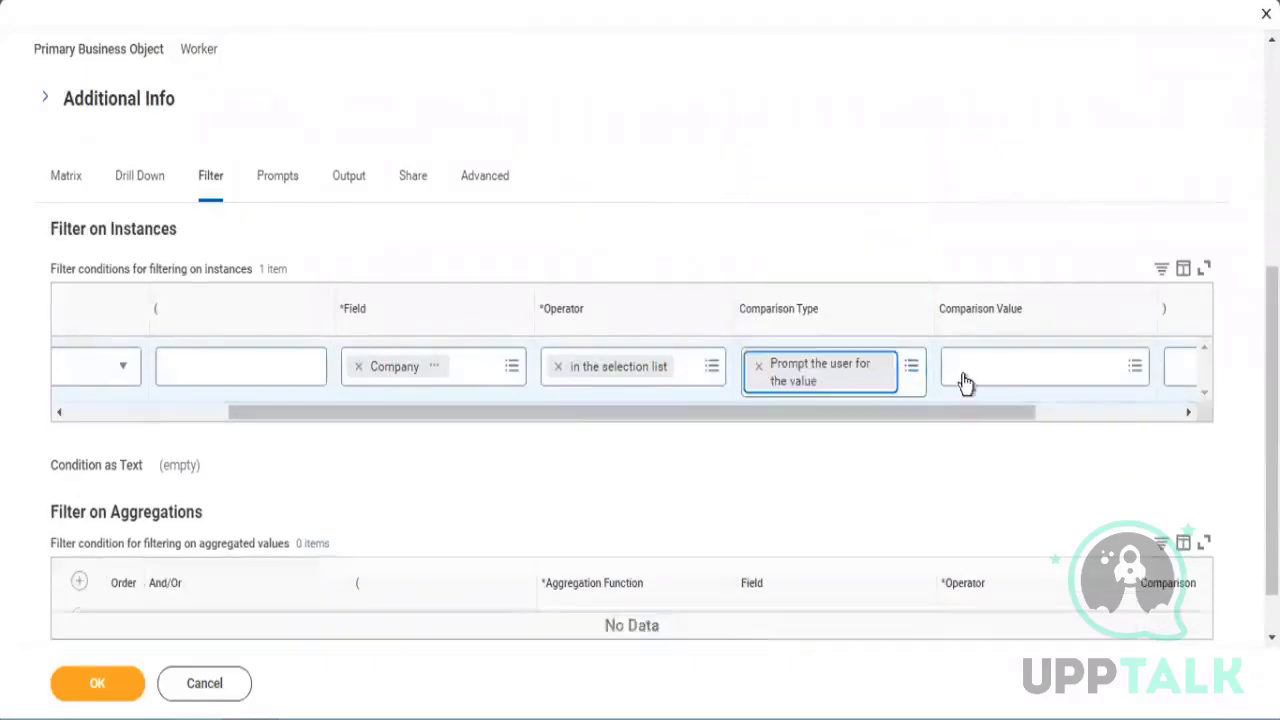
- Examine the prompts offered as comparison value and all the comparison types for the Company filter condition
{"action": "left_click", "coordinate": [970, 367]}
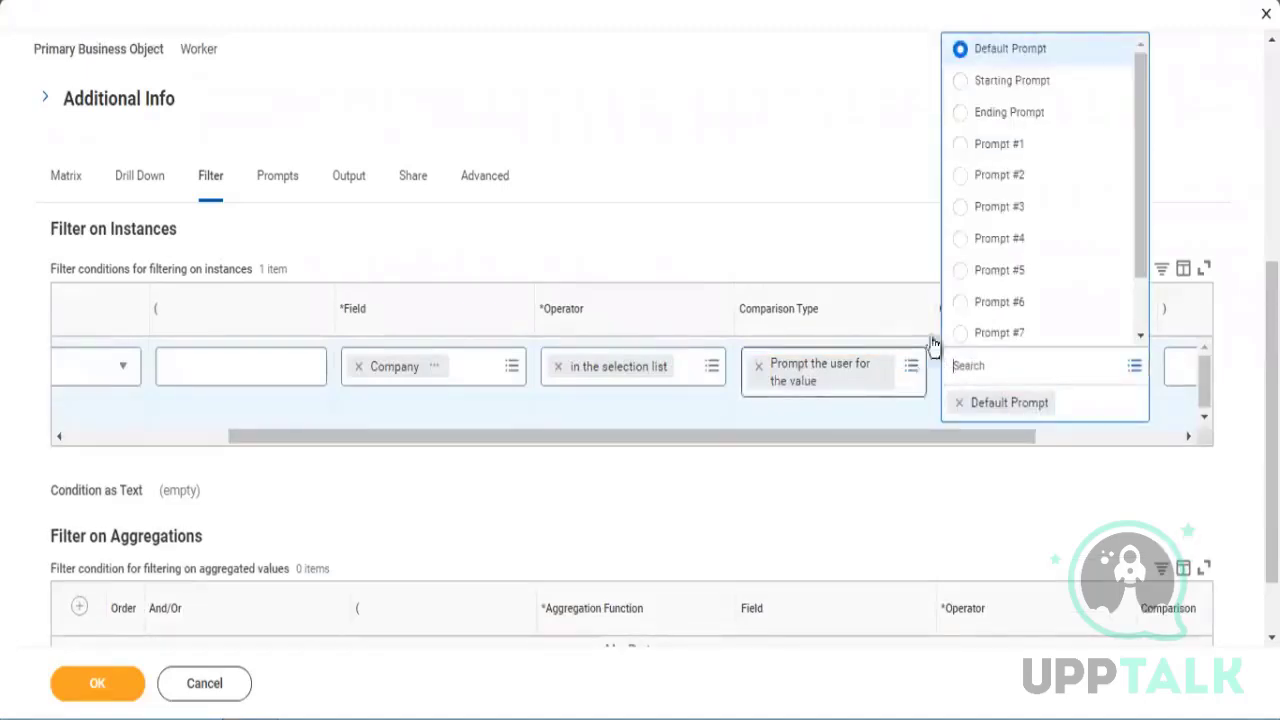
{"action": "left_click", "coordinate": [843, 312]}
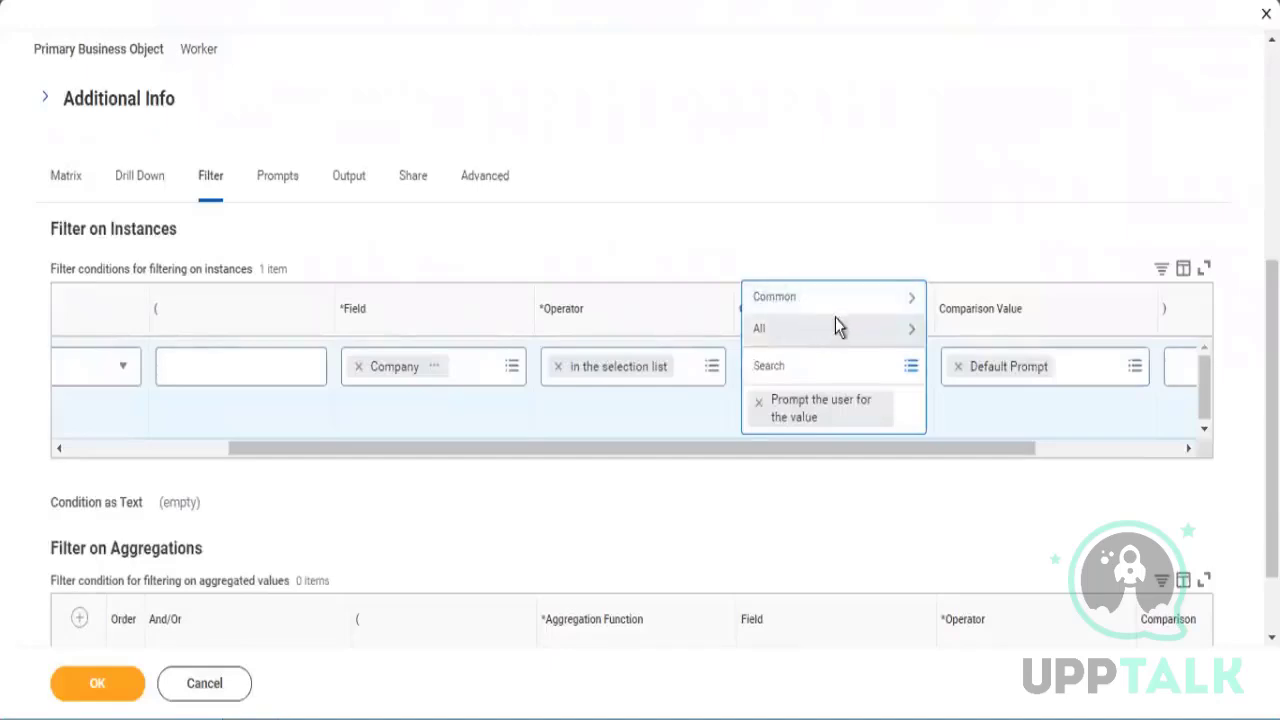
{"action": "left_click", "coordinate": [837, 328]}
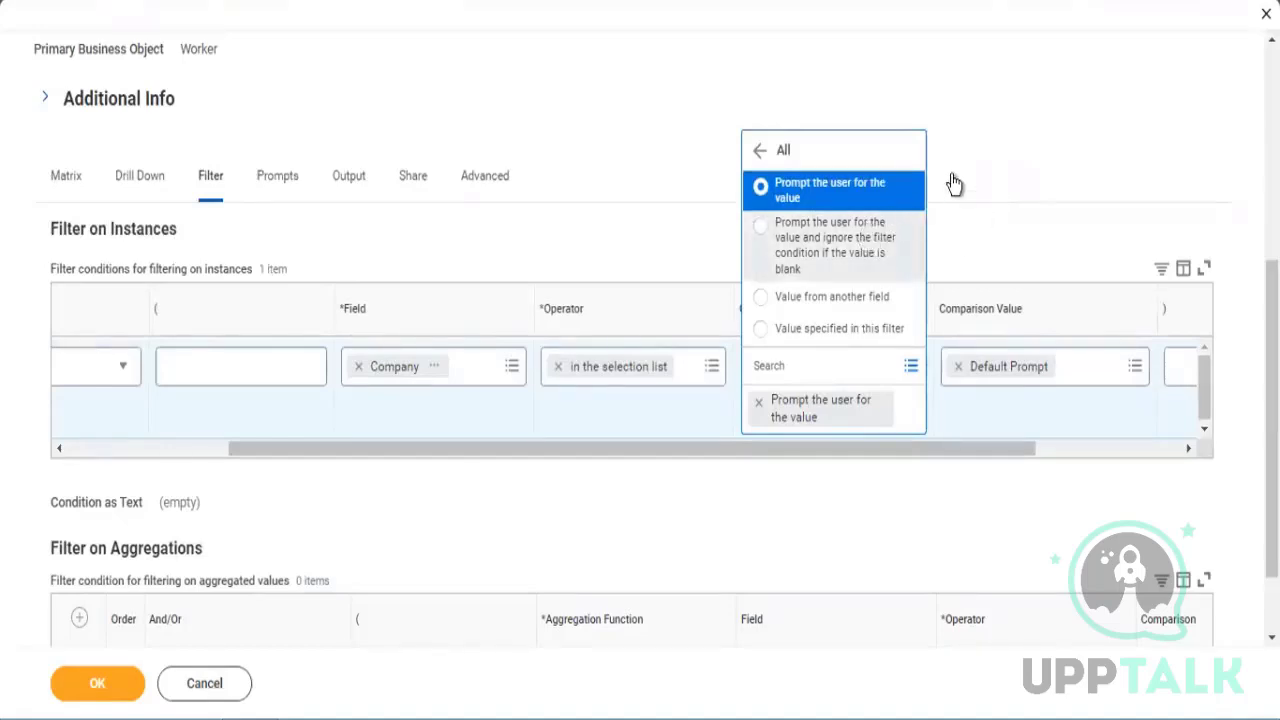
{"action": "left_click", "coordinate": [527, 390]}
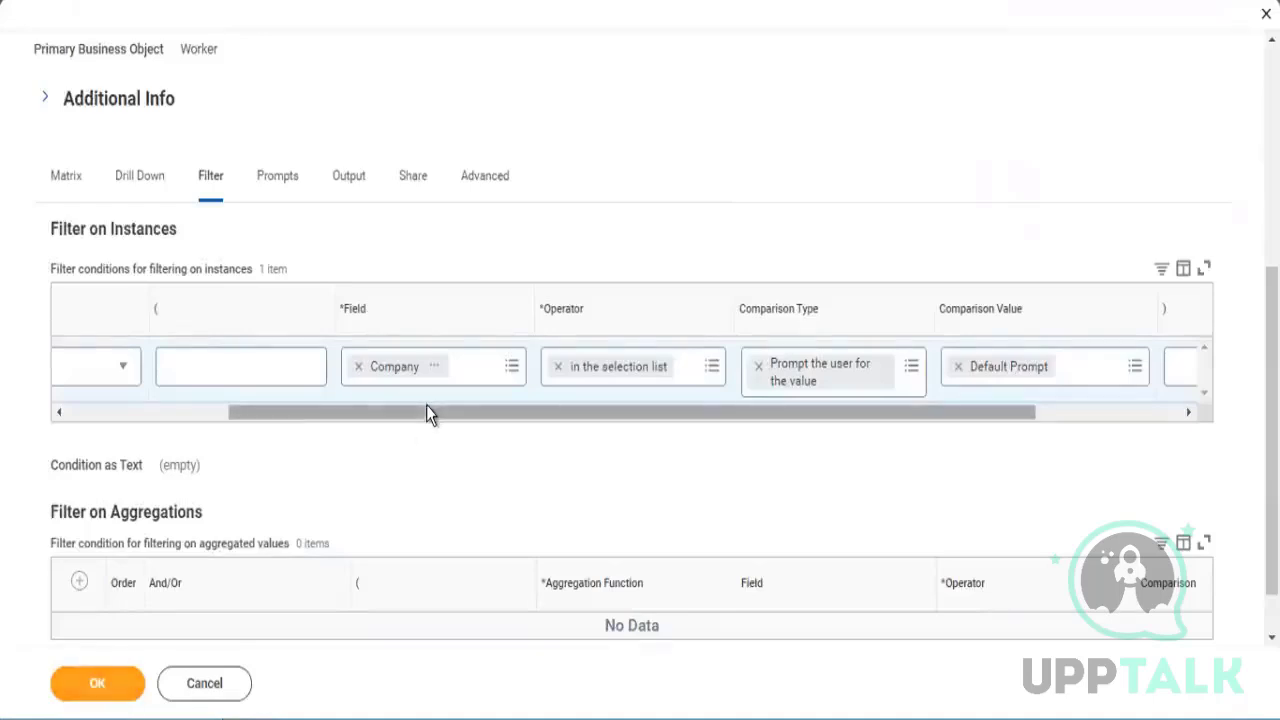
- Save the report definition, check its row grouping, and run the report with all prompts left blank
{"action": "left_click_drag", "start_coordinate": [426, 405], "coordinate": [222, 401]}
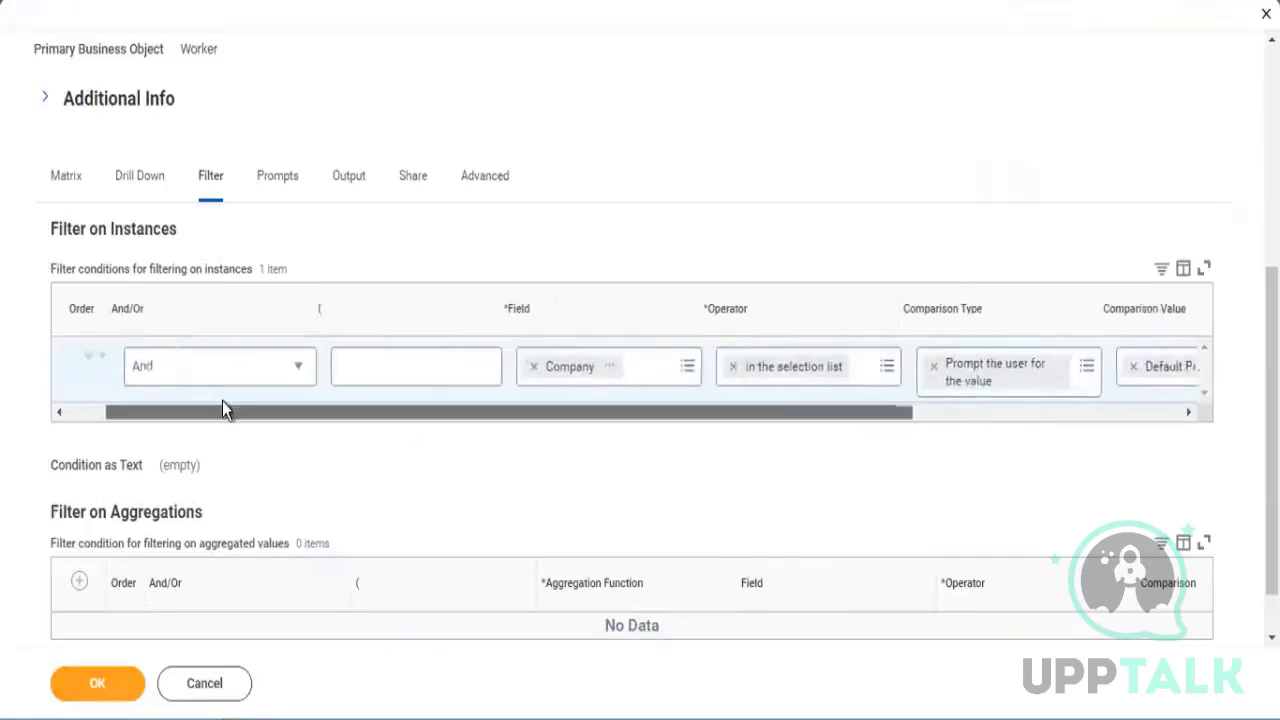
{"action": "left_click", "coordinate": [105, 688]}
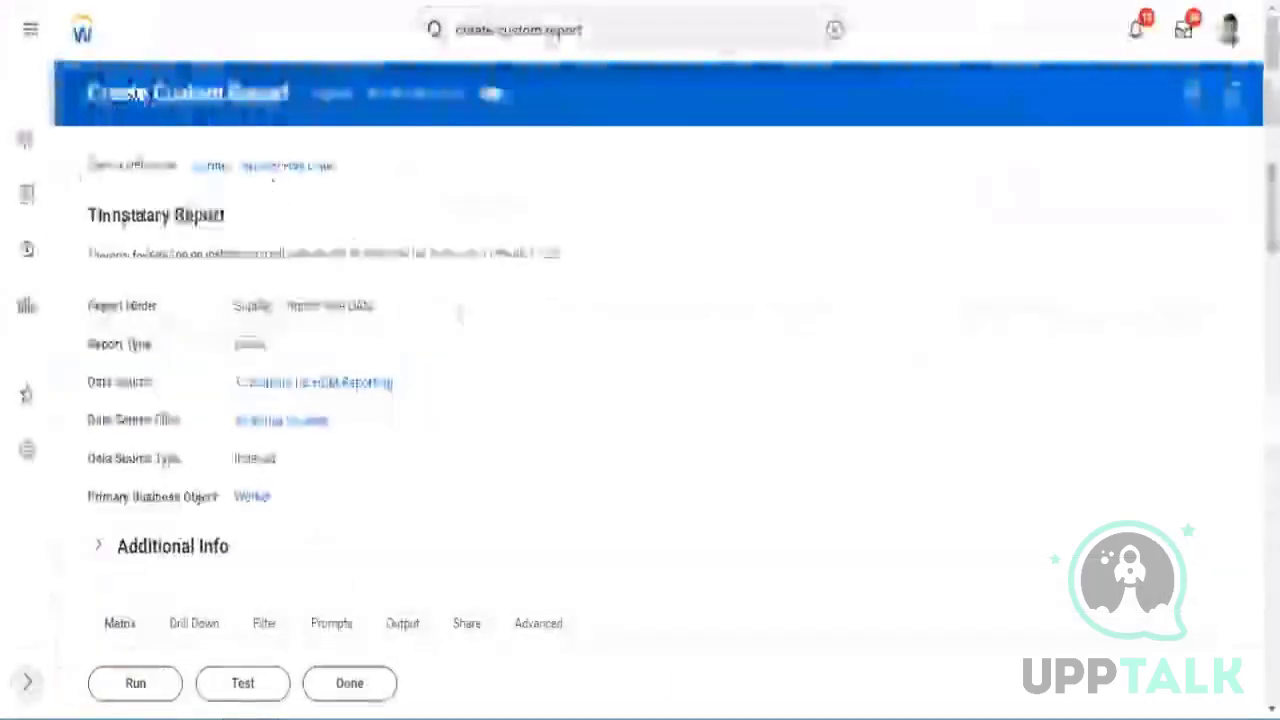
{"action": "scroll", "coordinate": [479, 335], "scroll_direction": "down", "scroll_amount": 6}
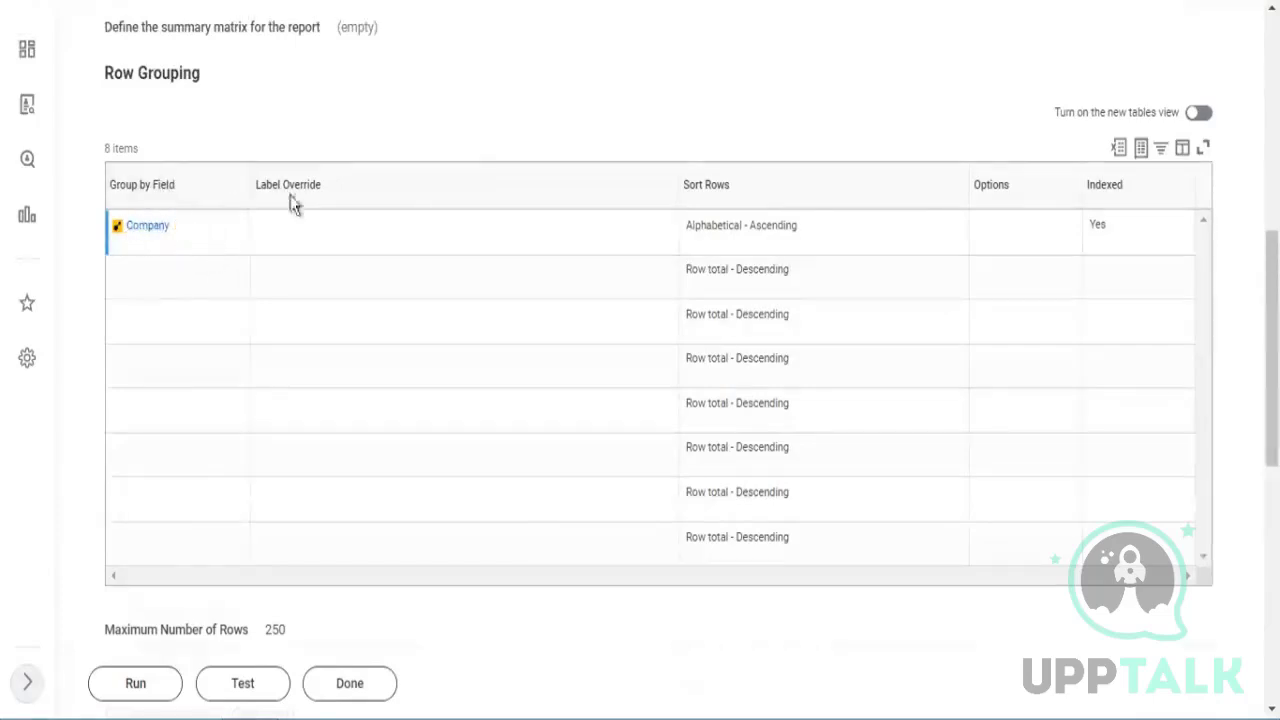
{"action": "scroll", "coordinate": [291, 203], "scroll_direction": "up", "scroll_amount": 4}
{"action": "left_click_drag", "start_coordinate": [214, 301], "coordinate": [213, 304]}
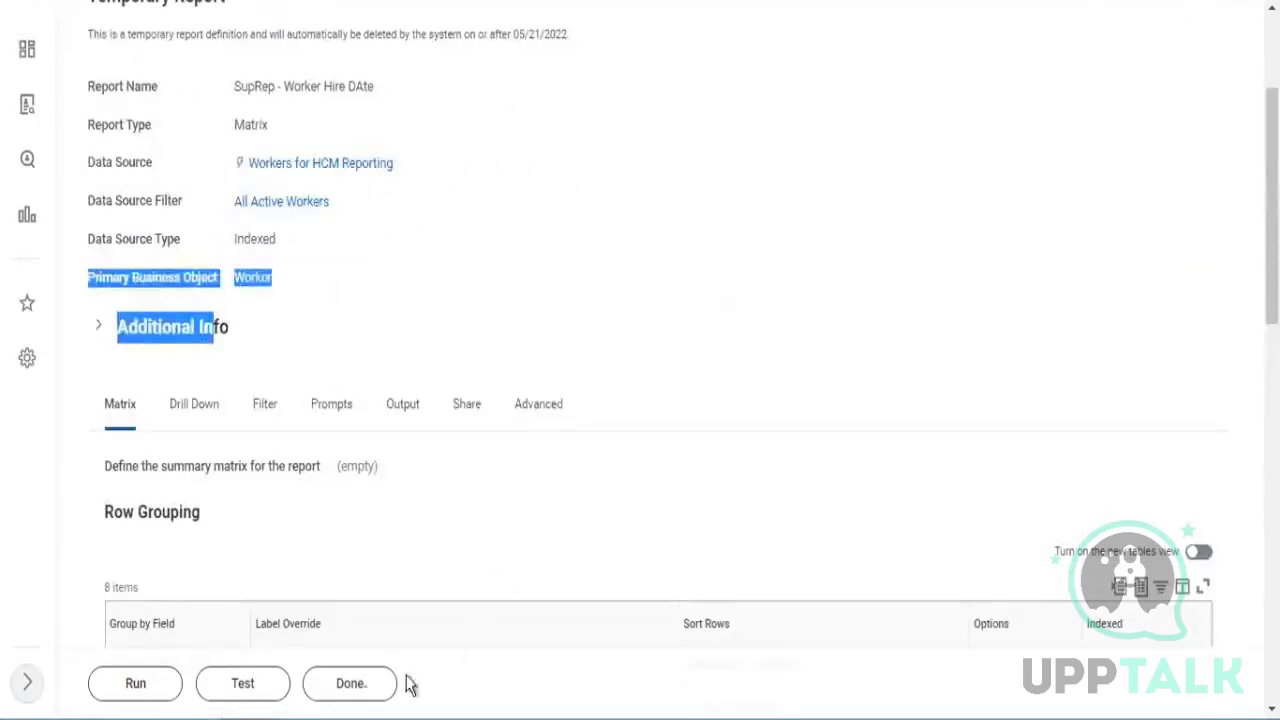
{"action": "scroll", "coordinate": [405, 674], "scroll_direction": "down", "scroll_amount": 2}
{"action": "left_click", "coordinate": [140, 694]}
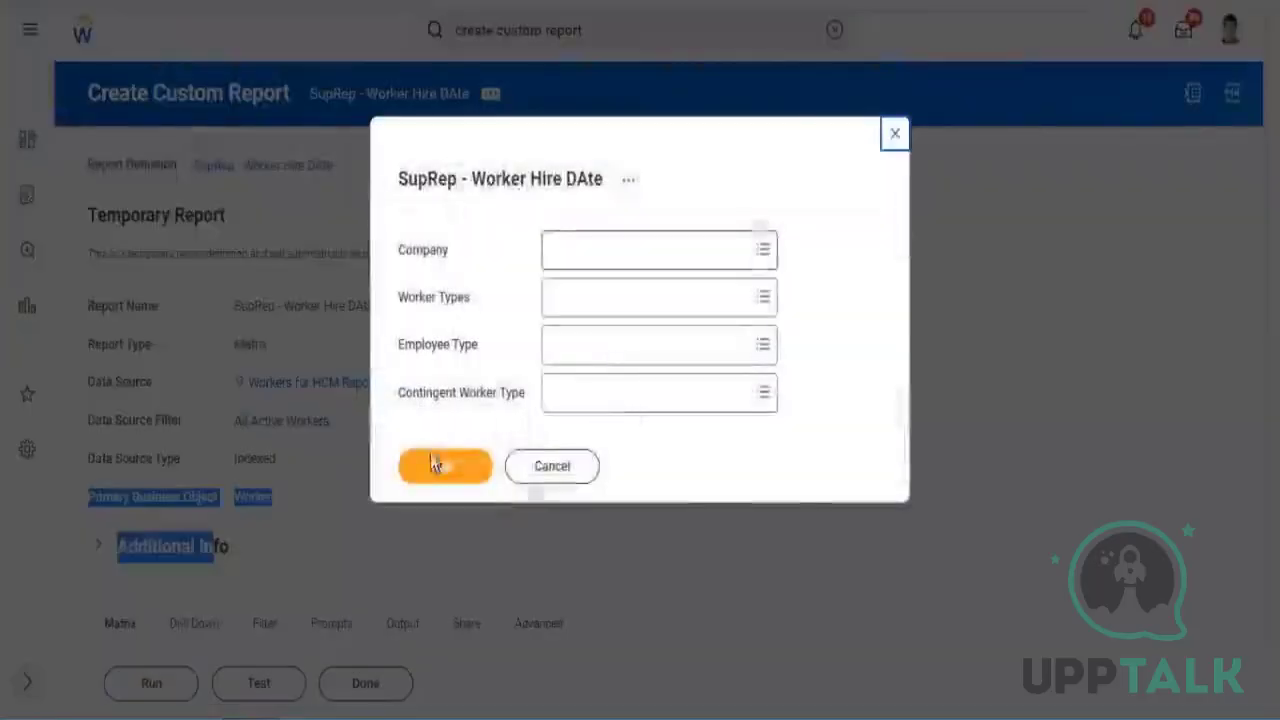
{"action": "left_click", "coordinate": [430, 470]}
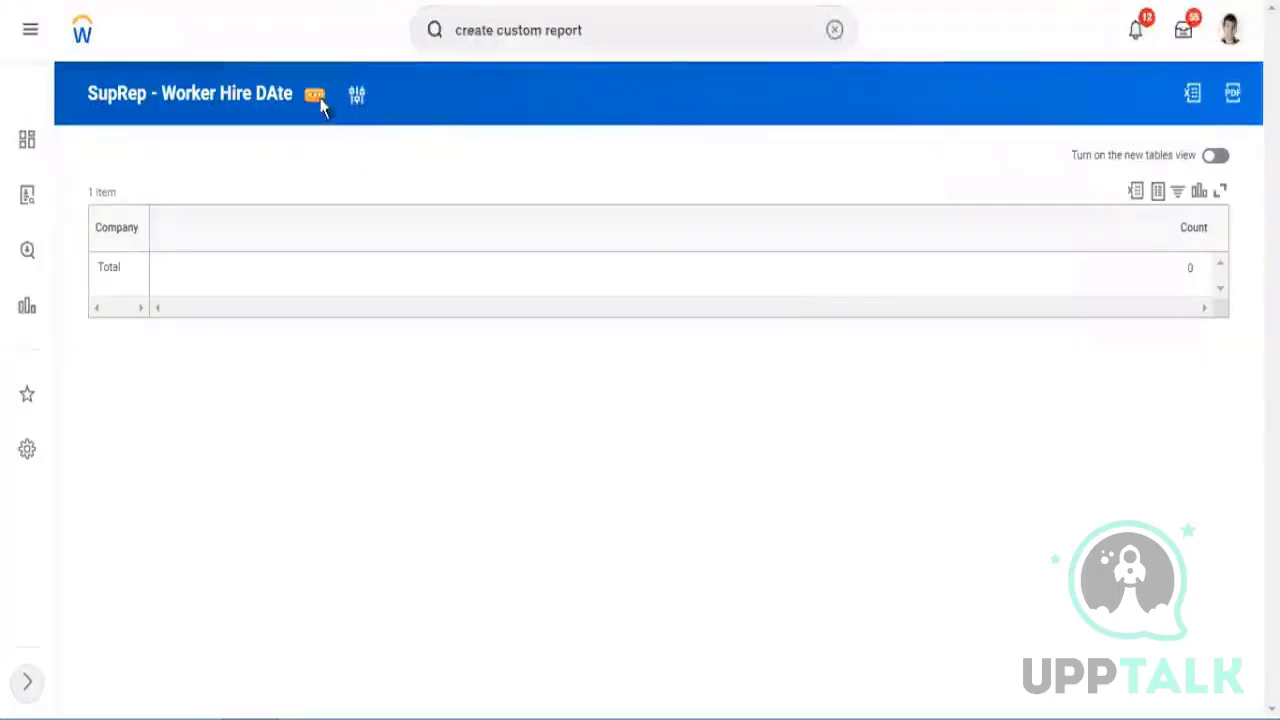
- Reopen the report's prompts, select all companies matching "global modern services" for Company, and rerun the report
{"action": "left_click", "coordinate": [320, 101]}
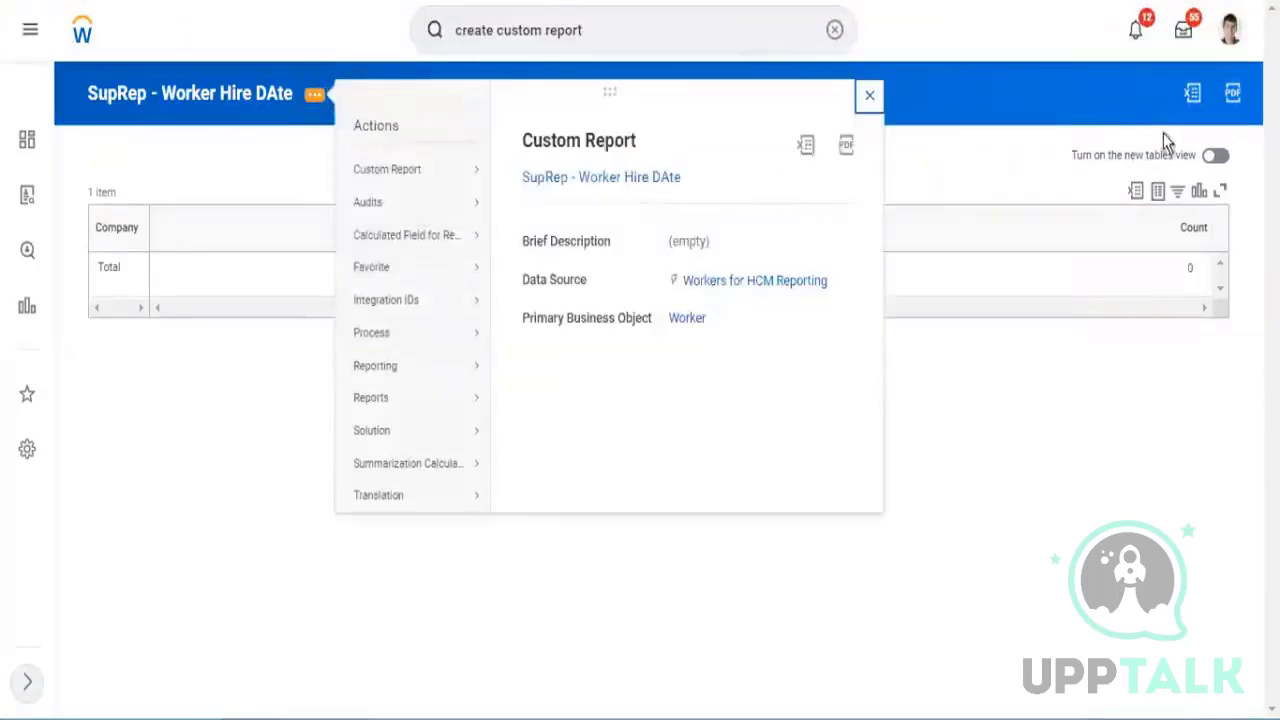
{"action": "left_click", "coordinate": [870, 96]}
{"action": "left_click", "coordinate": [357, 96]}
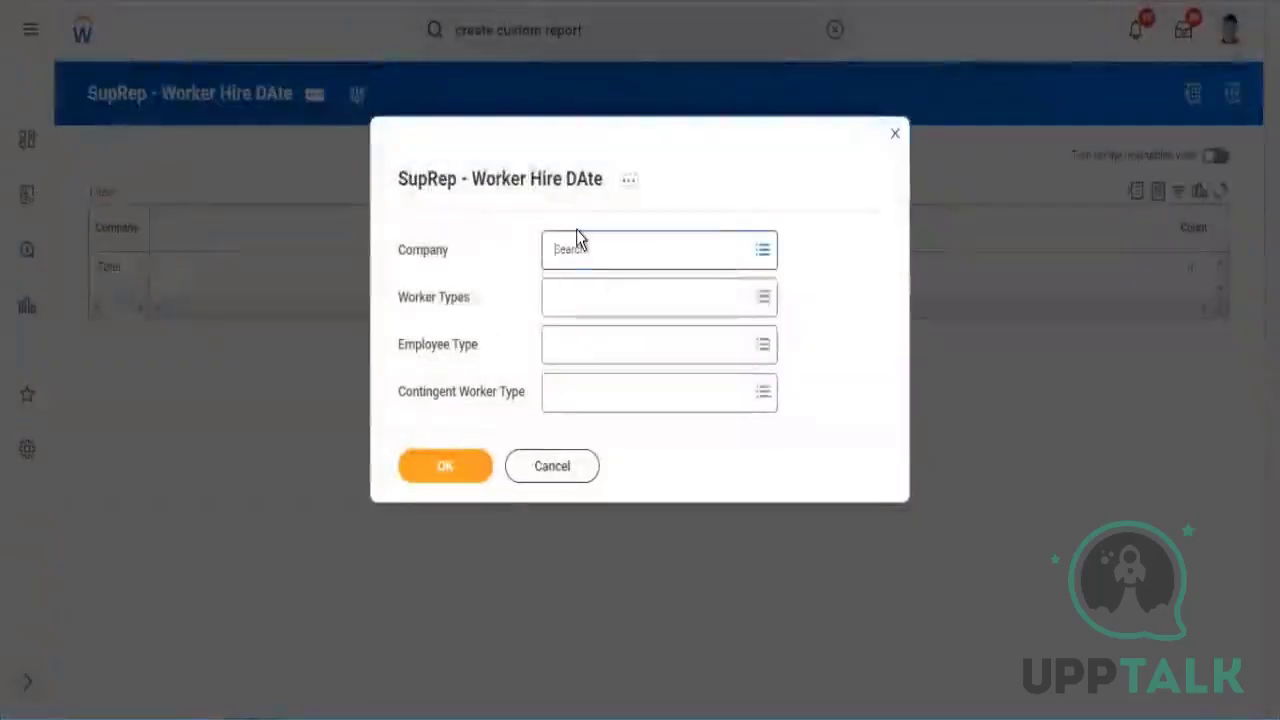
{"action": "left_click", "coordinate": [576, 232]}
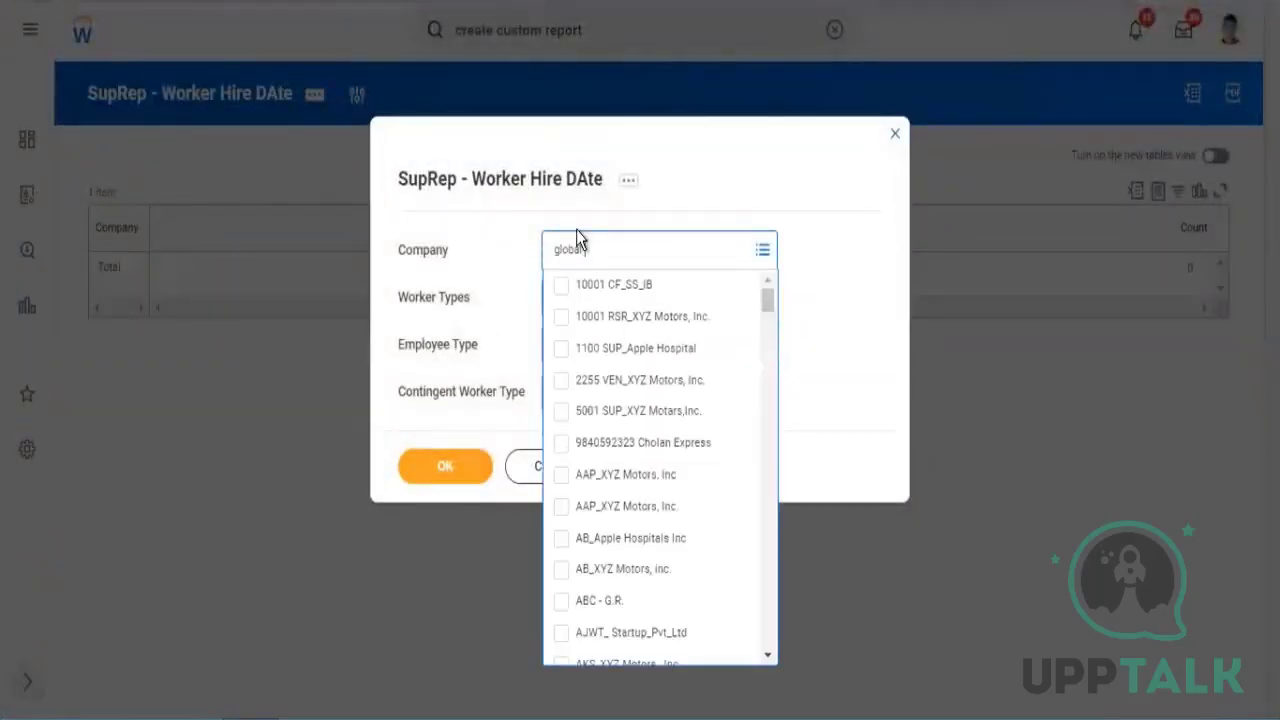
{"action": "type", "text": "global modern servv"}
{"action": "key", "text": "BackSpace"}
{"action": "type", "text": "ices"}
{"action": "key", "text": "Return"}
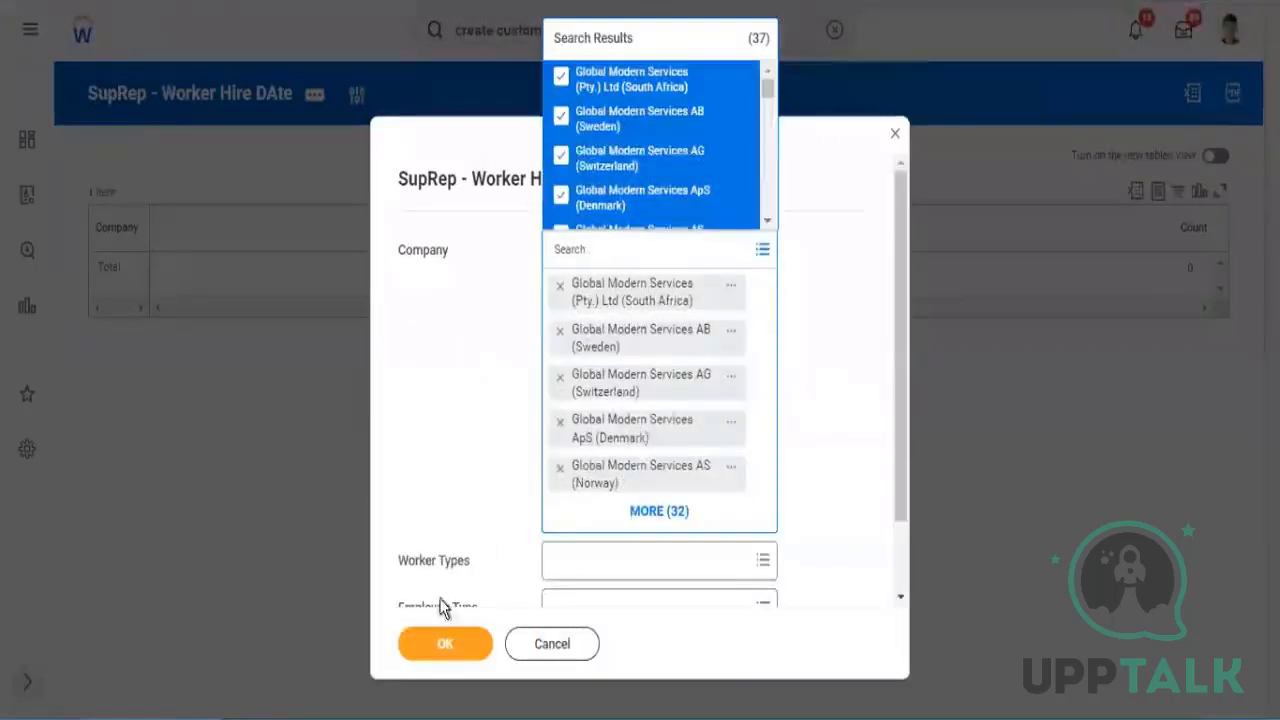
{"action": "left_click", "coordinate": [443, 636]}
{"action": "left_click", "coordinate": [443, 640]}
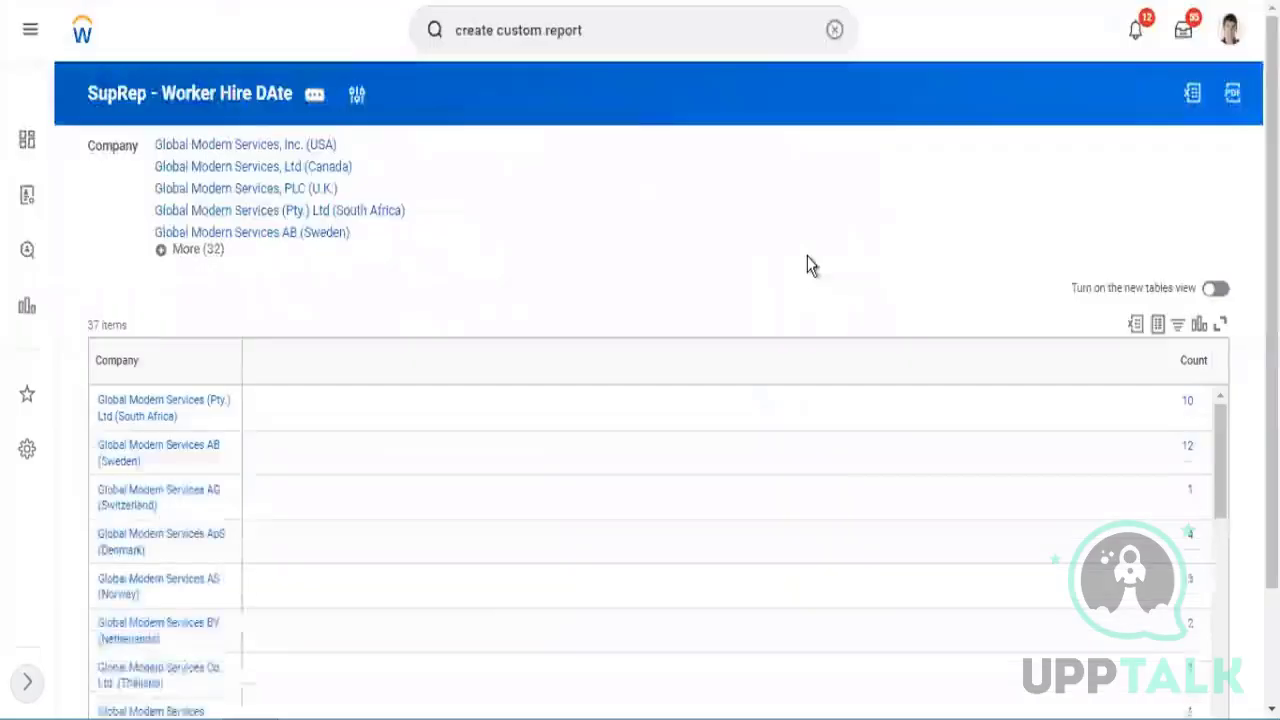
{"action": "scroll", "coordinate": [618, 268], "scroll_direction": "down", "scroll_amount": 2}
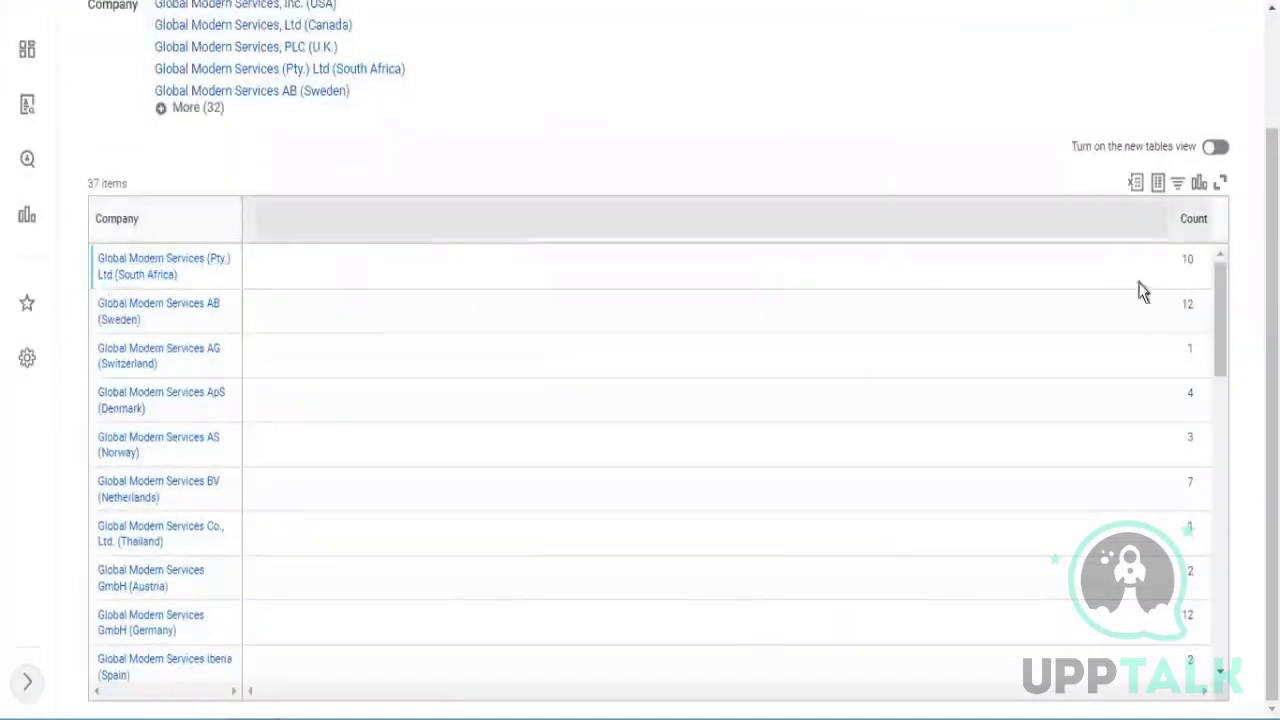
- Review the worker counts of the SupRep - Worker Hire DAte report down to its Total row
{"action": "scroll", "coordinate": [1192, 575], "scroll_direction": "down", "scroll_amount": 15}
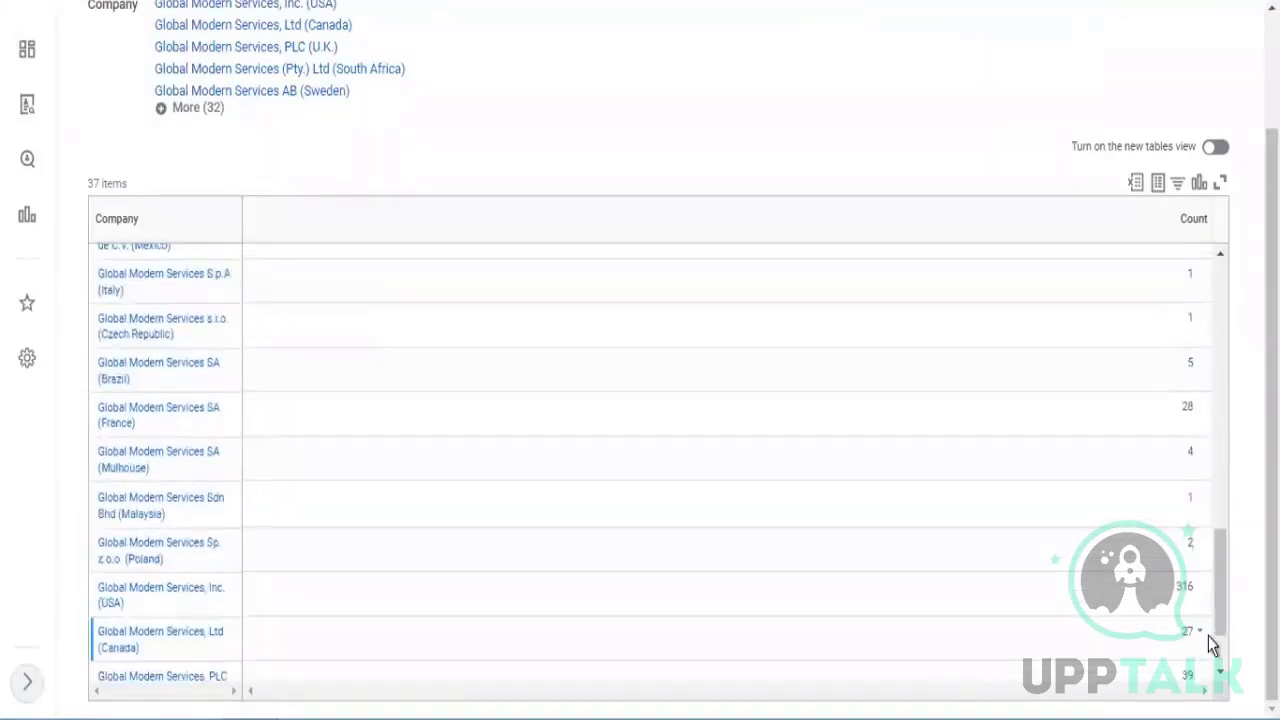
{"action": "scroll", "coordinate": [1205, 642], "scroll_direction": "down", "scroll_amount": 3}
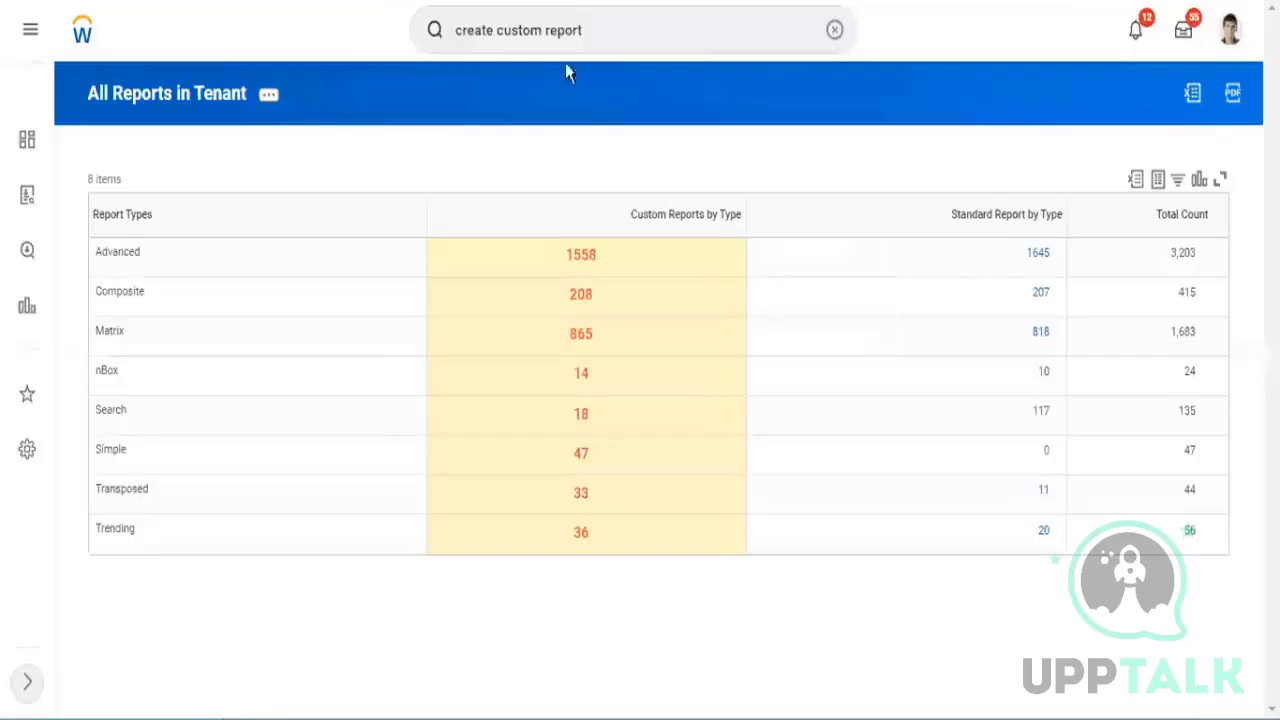
{"action": "left_click", "coordinate": [617, 35]}
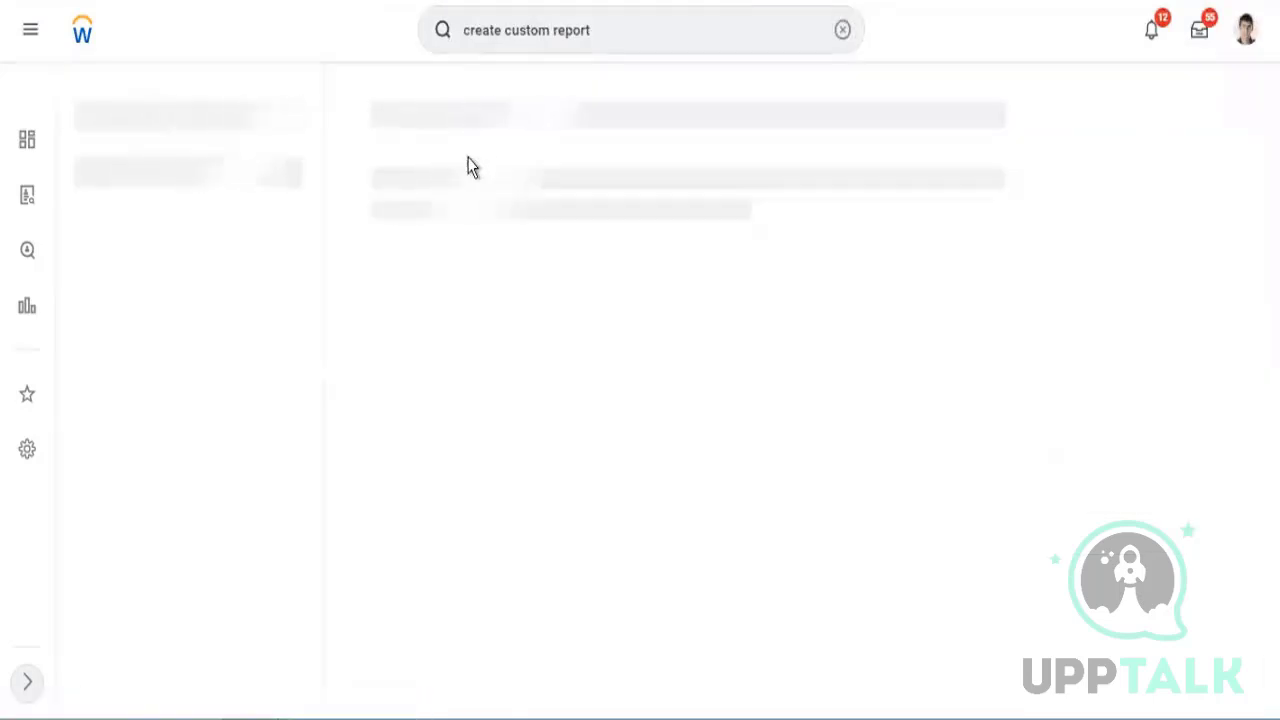
{"action": "left_click", "coordinate": [436, 163]}
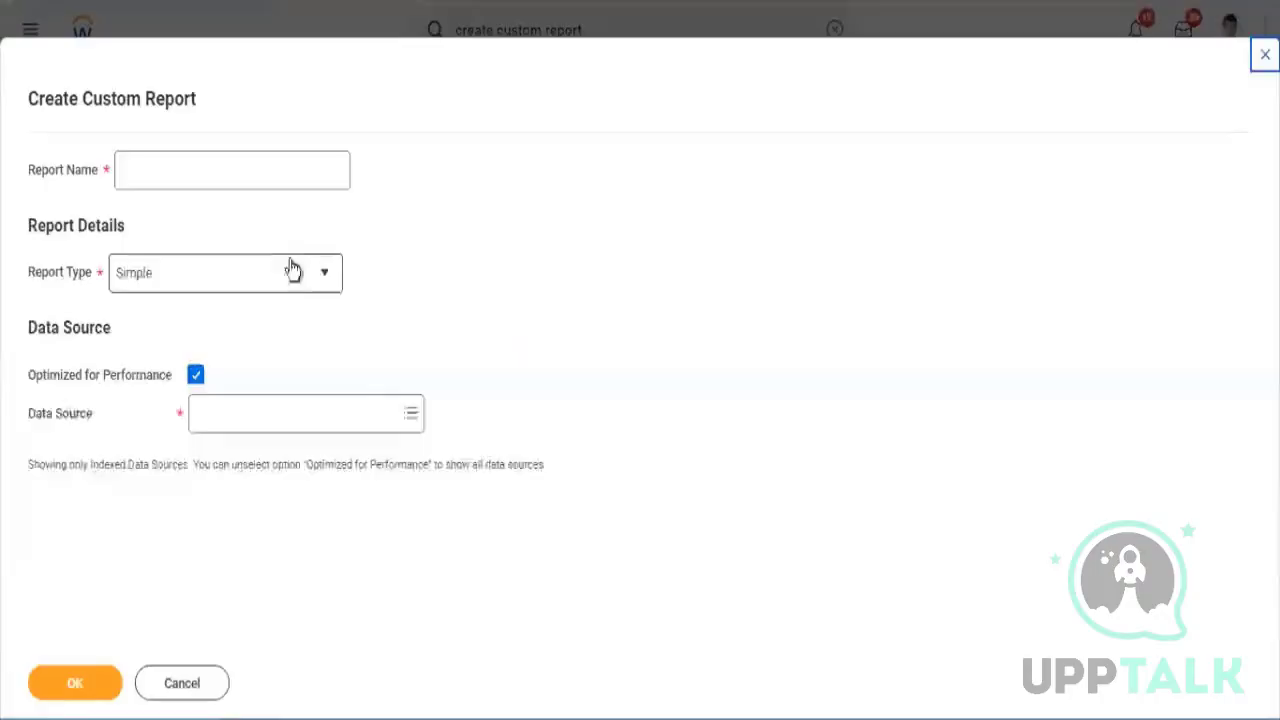
{"action": "left_click", "coordinate": [296, 283]}
{"action": "left_click", "coordinate": [171, 366]}
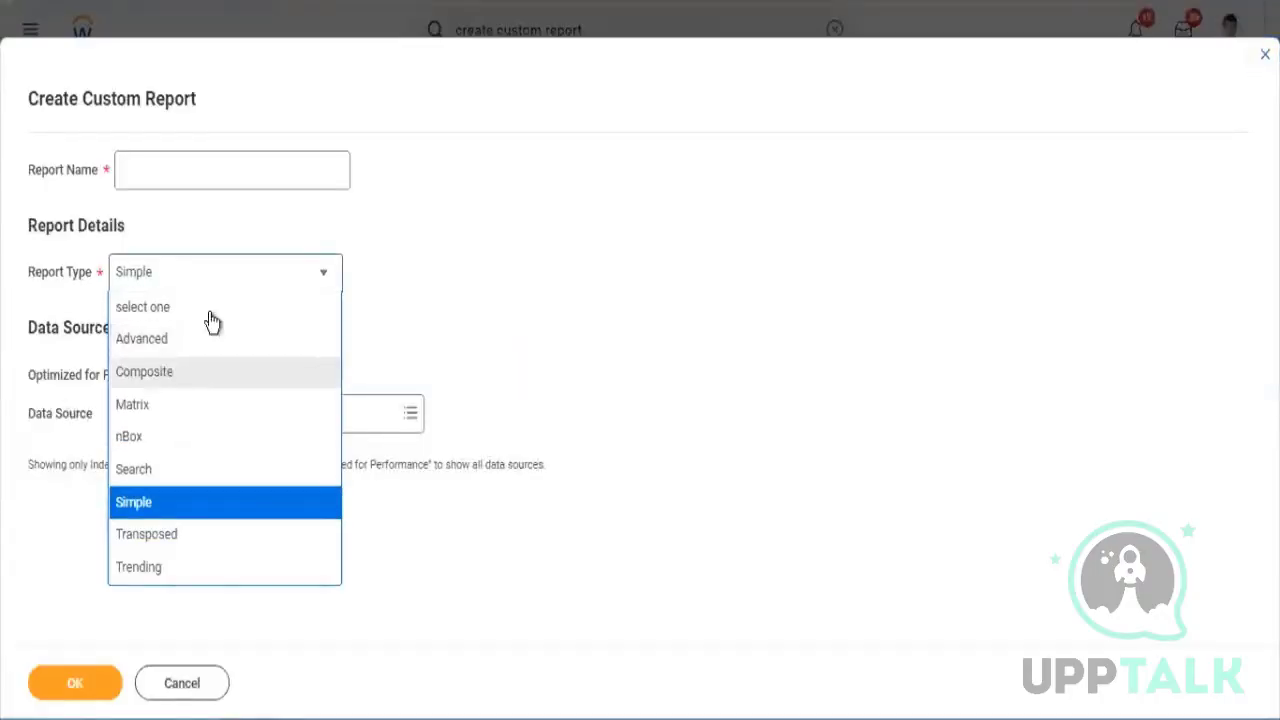
{"action": "left_click", "coordinate": [206, 166]}
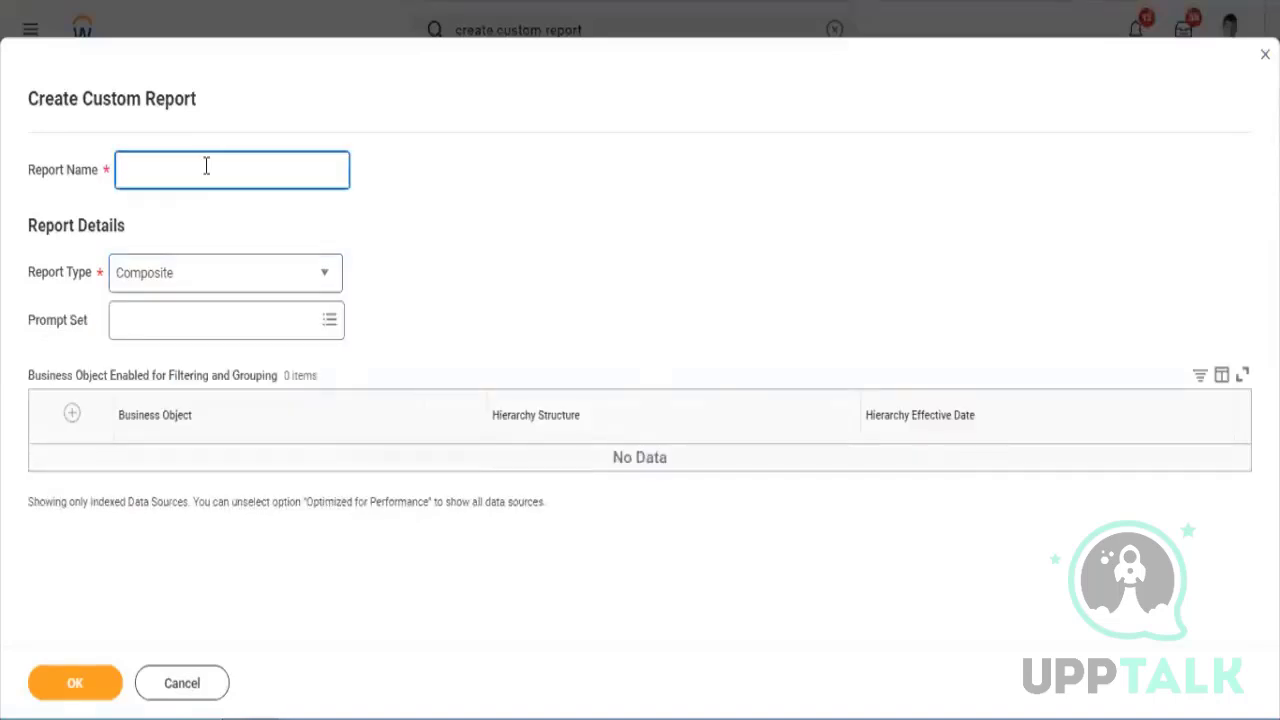
{"action": "type", "text": "All GMS/ Non GMs Workers"}
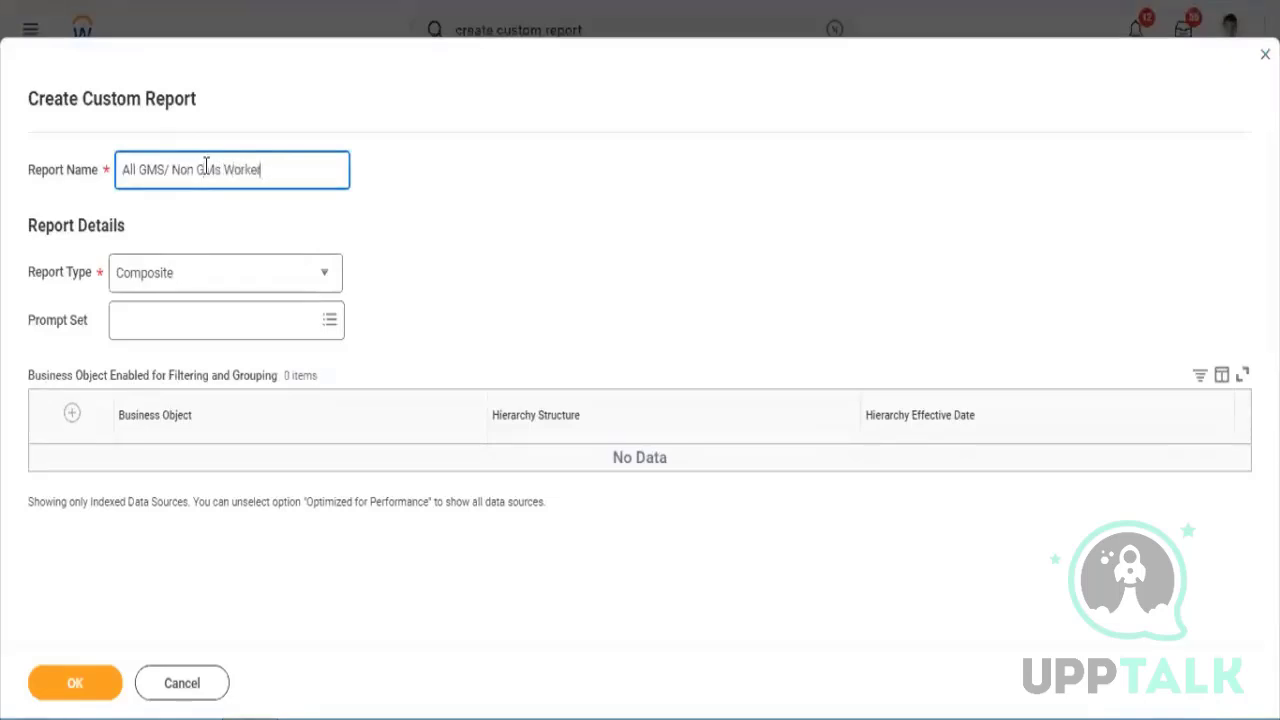
{"action": "left_click", "coordinate": [72, 422]}
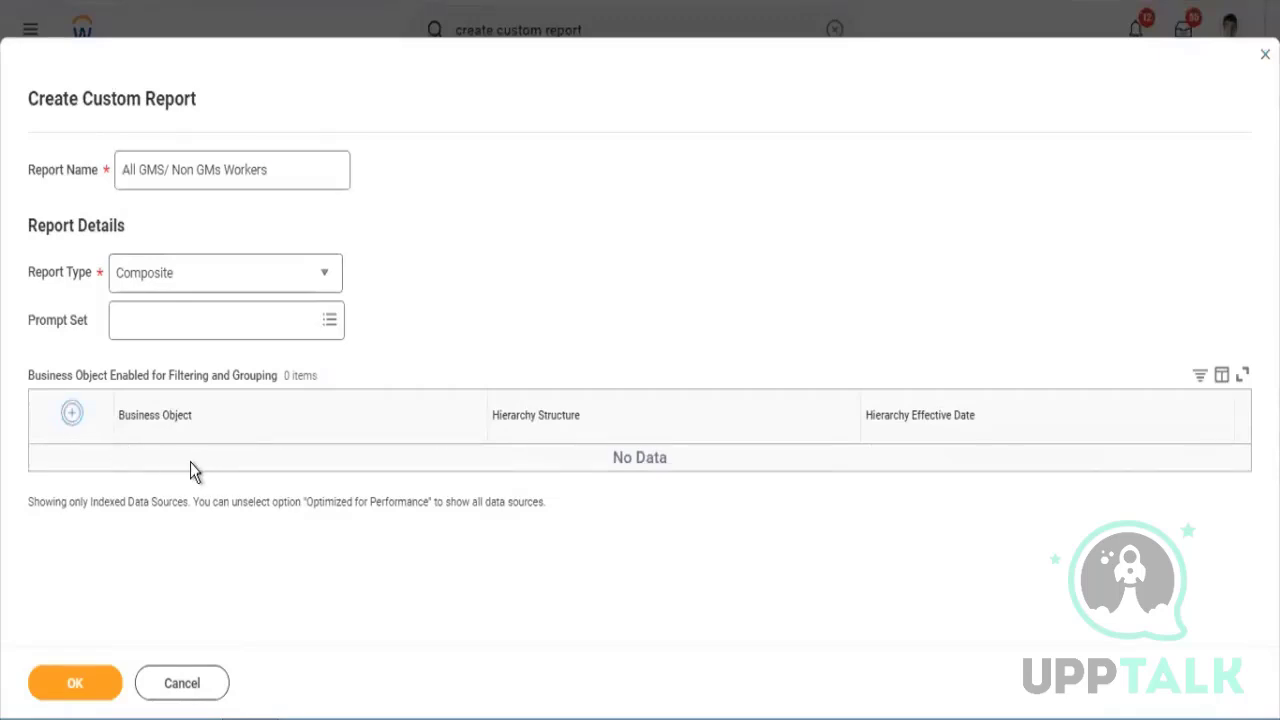
{"action": "left_click", "coordinate": [191, 470]}
{"action": "type", "text": "company"}
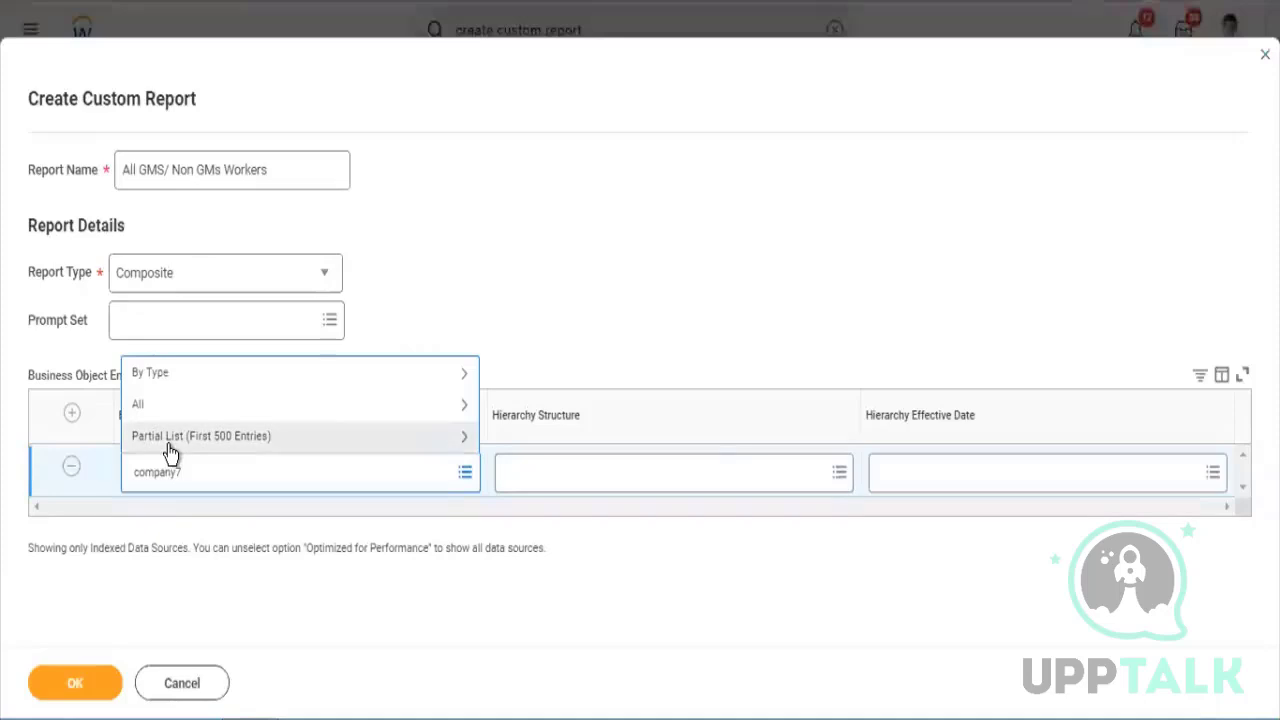
{"action": "key", "text": "Return"}
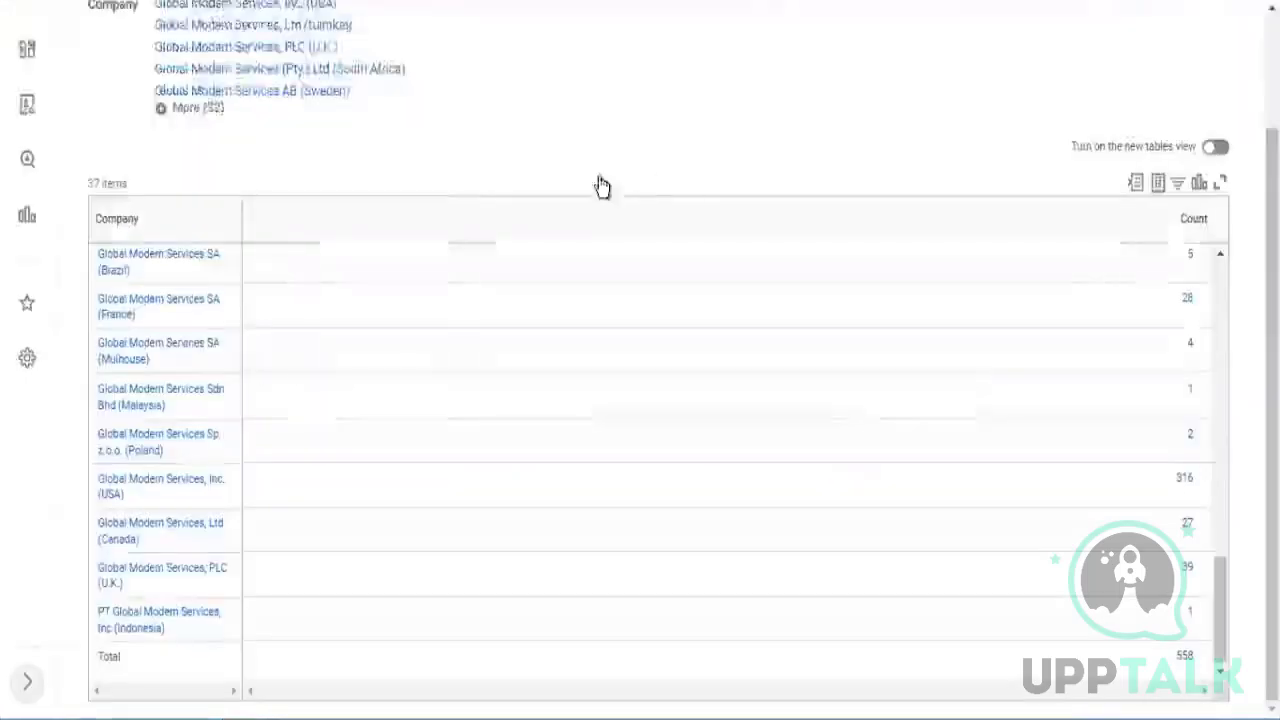
- Recheck the Company prompt values and the total count in the matrix report's results
{"action": "scroll", "coordinate": [601, 186], "scroll_direction": "up", "scroll_amount": 3}
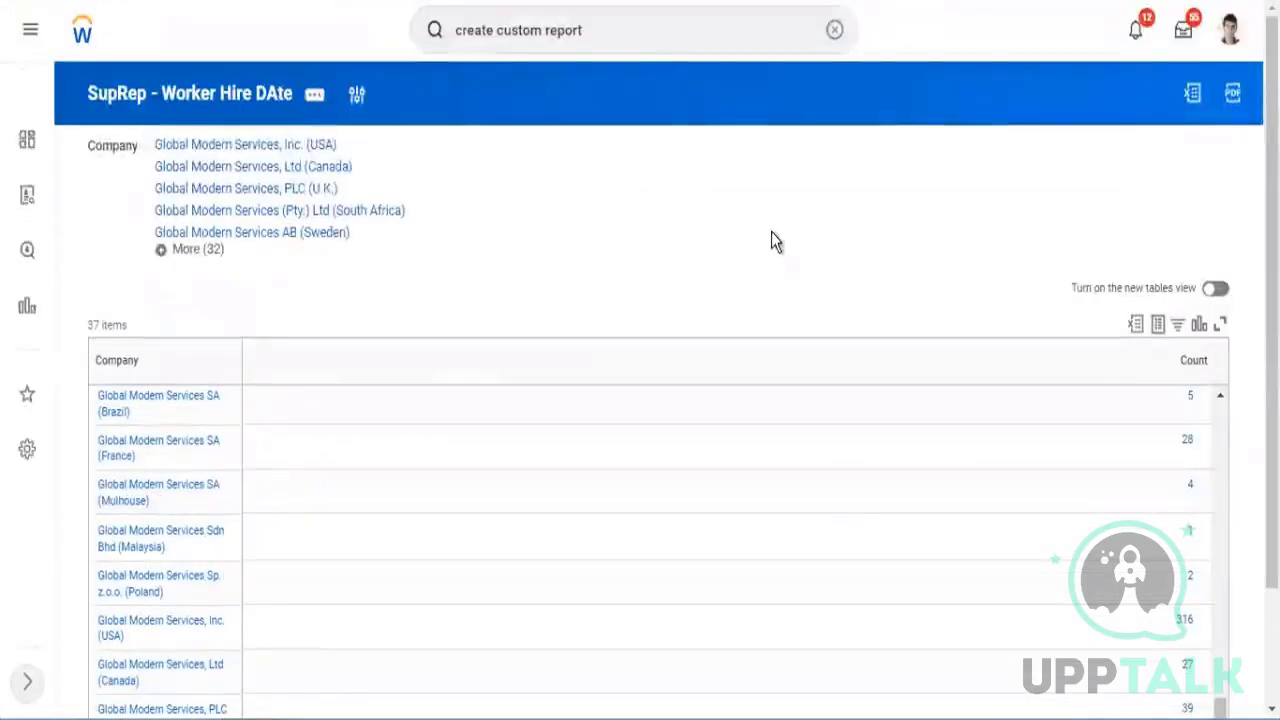
{"action": "scroll", "coordinate": [776, 236], "scroll_direction": "down", "scroll_amount": 2}
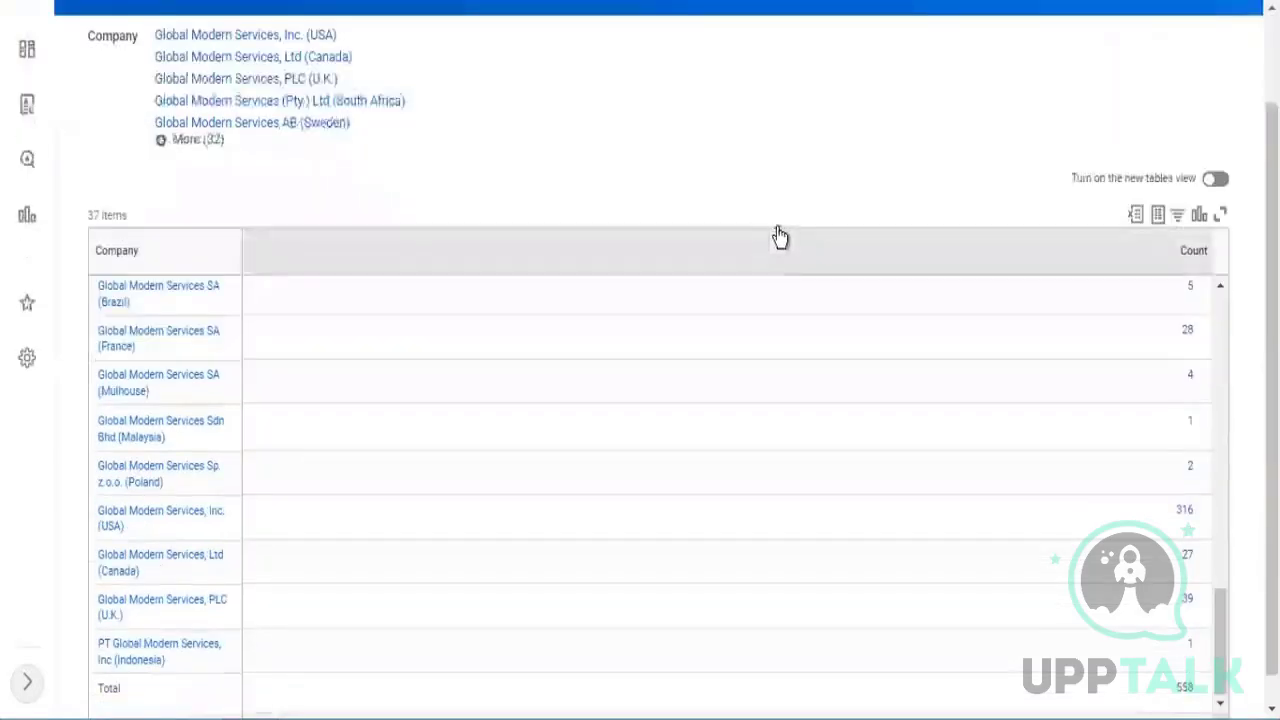
{"action": "scroll", "coordinate": [777, 227], "scroll_direction": "down", "scroll_amount": 1}
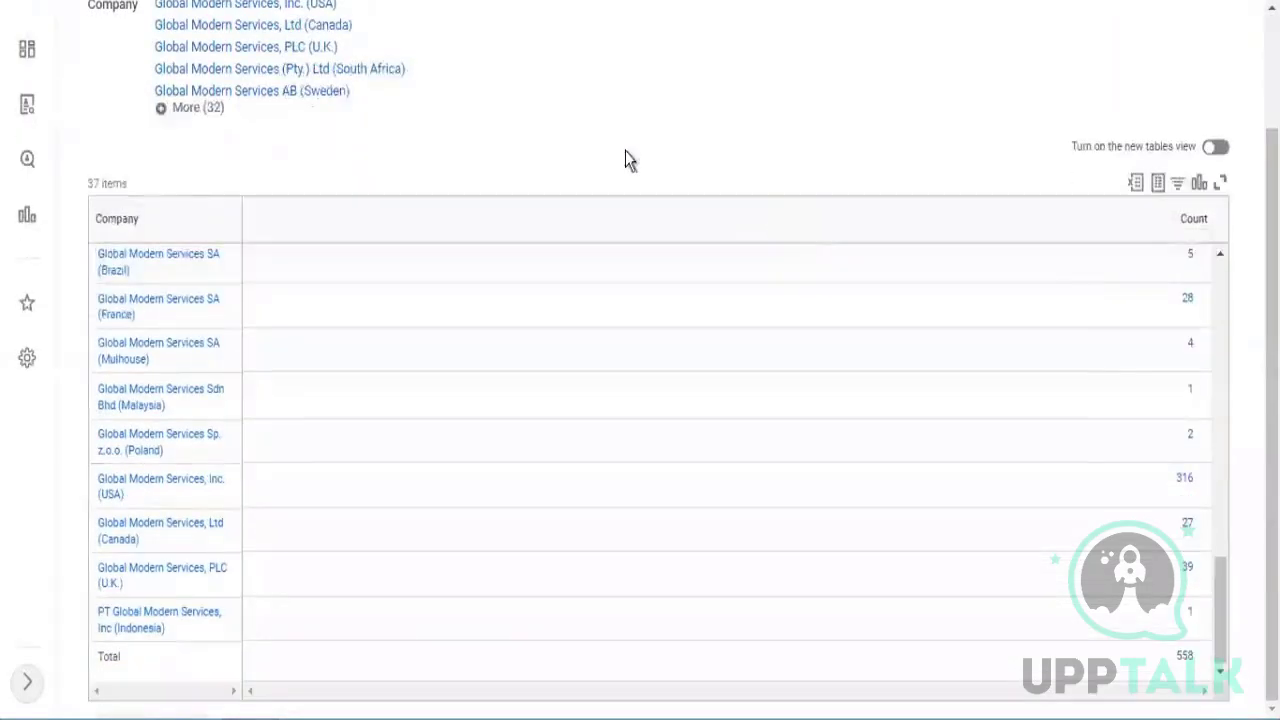
{"action": "scroll", "coordinate": [625, 151], "scroll_direction": "up", "scroll_amount": 2}
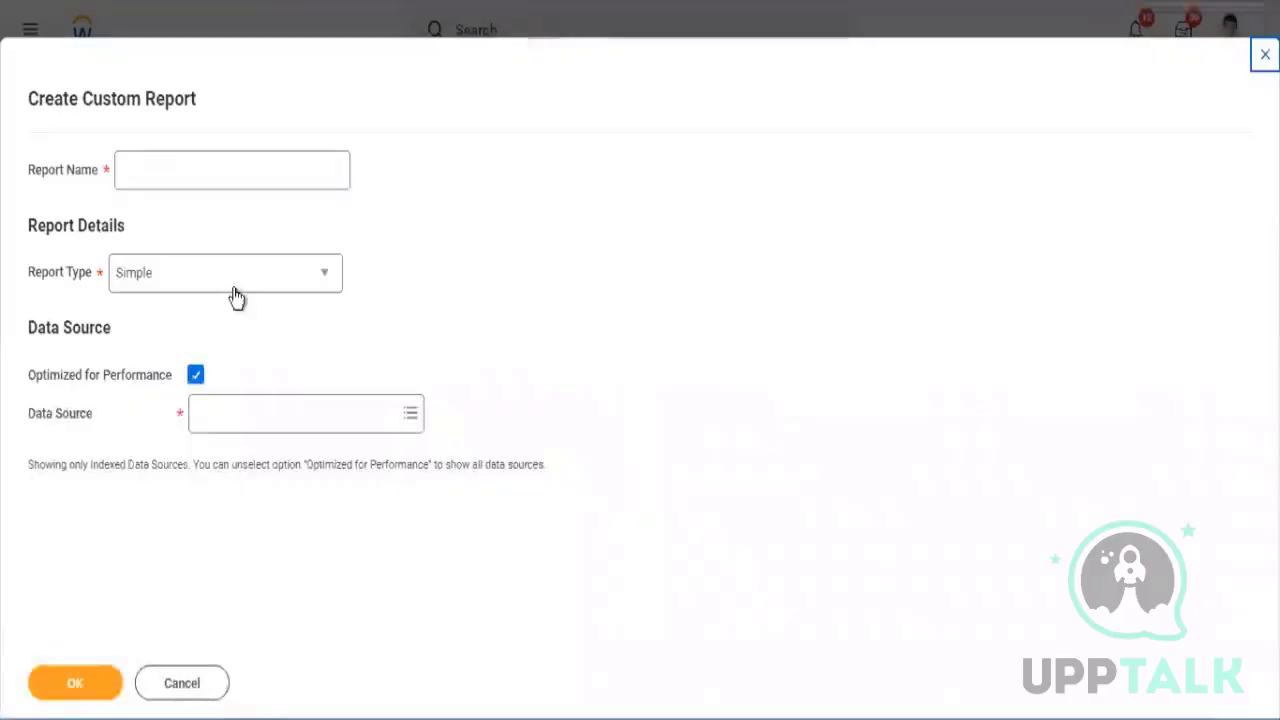
- Set the new custom report's type to Composite and add Company as business object for filtering and grouping
{"action": "left_click", "coordinate": [232, 284]}
{"action": "scroll", "coordinate": [140, 338], "scroll_direction": "up", "scroll_amount": 2}
{"action": "left_click", "coordinate": [154, 378]}
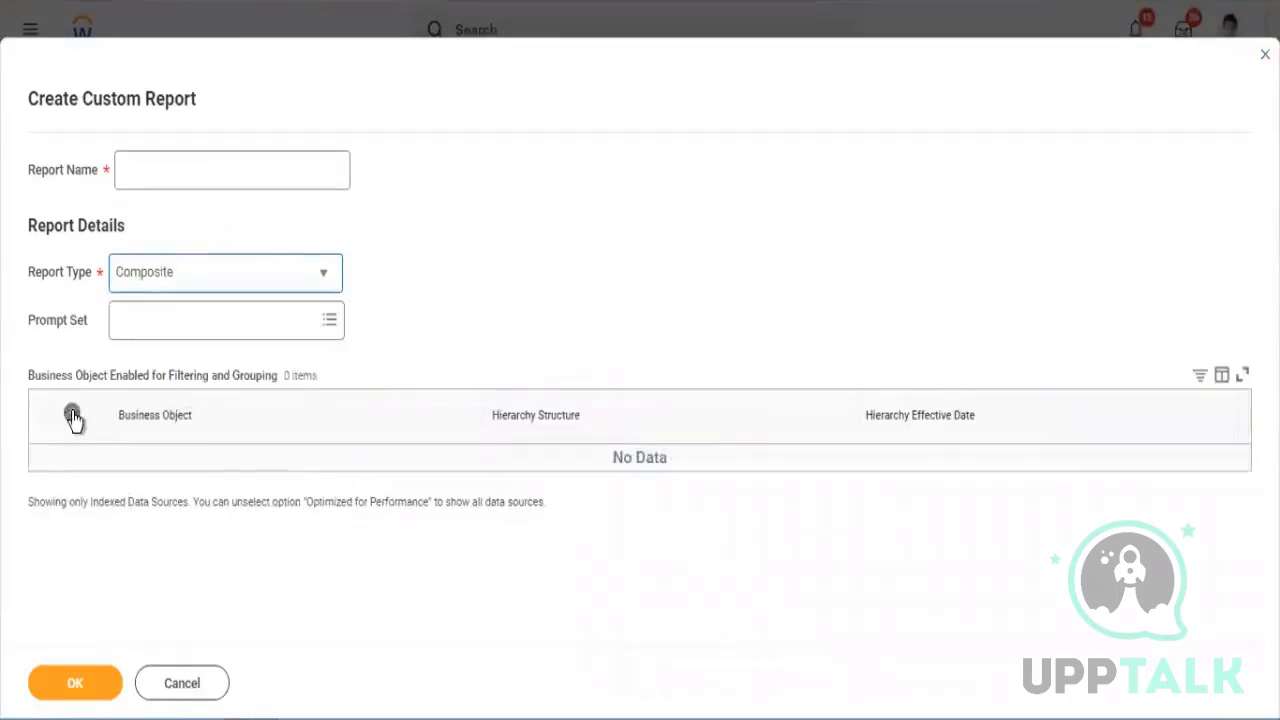
{"action": "left_click", "coordinate": [207, 460]}
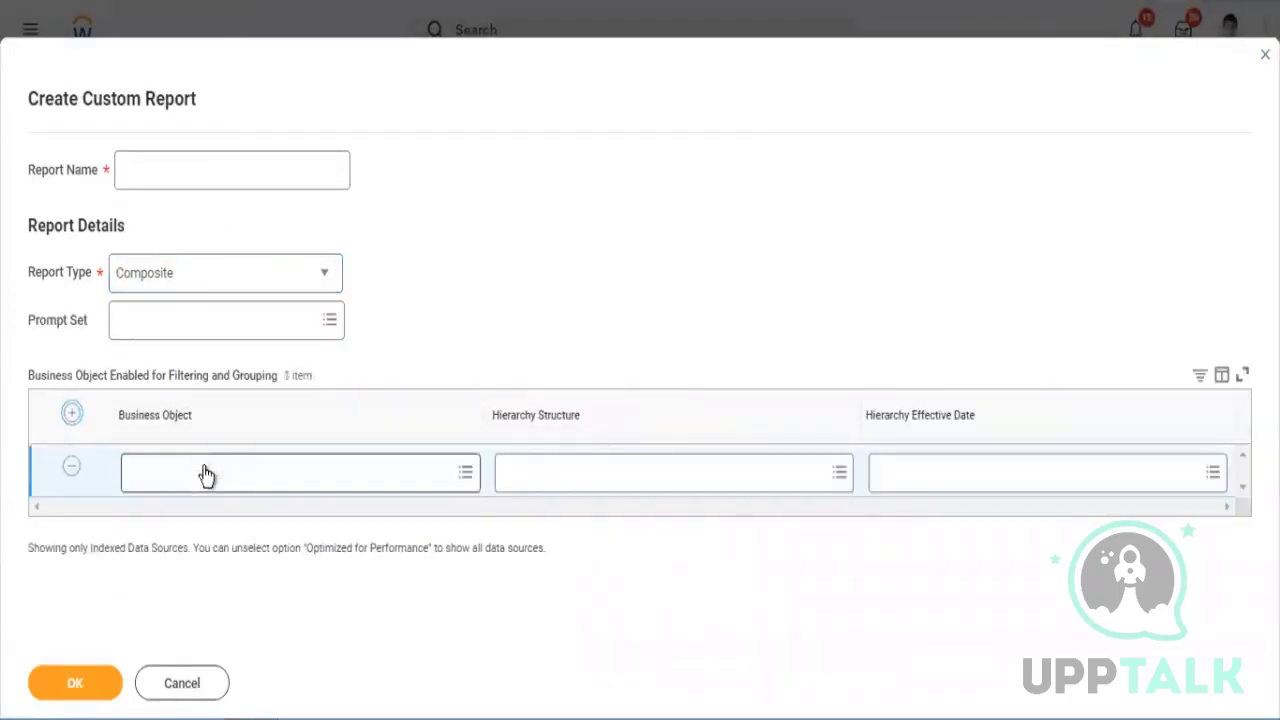
{"action": "left_click", "coordinate": [205, 473]}
{"action": "type", "text": "company"}
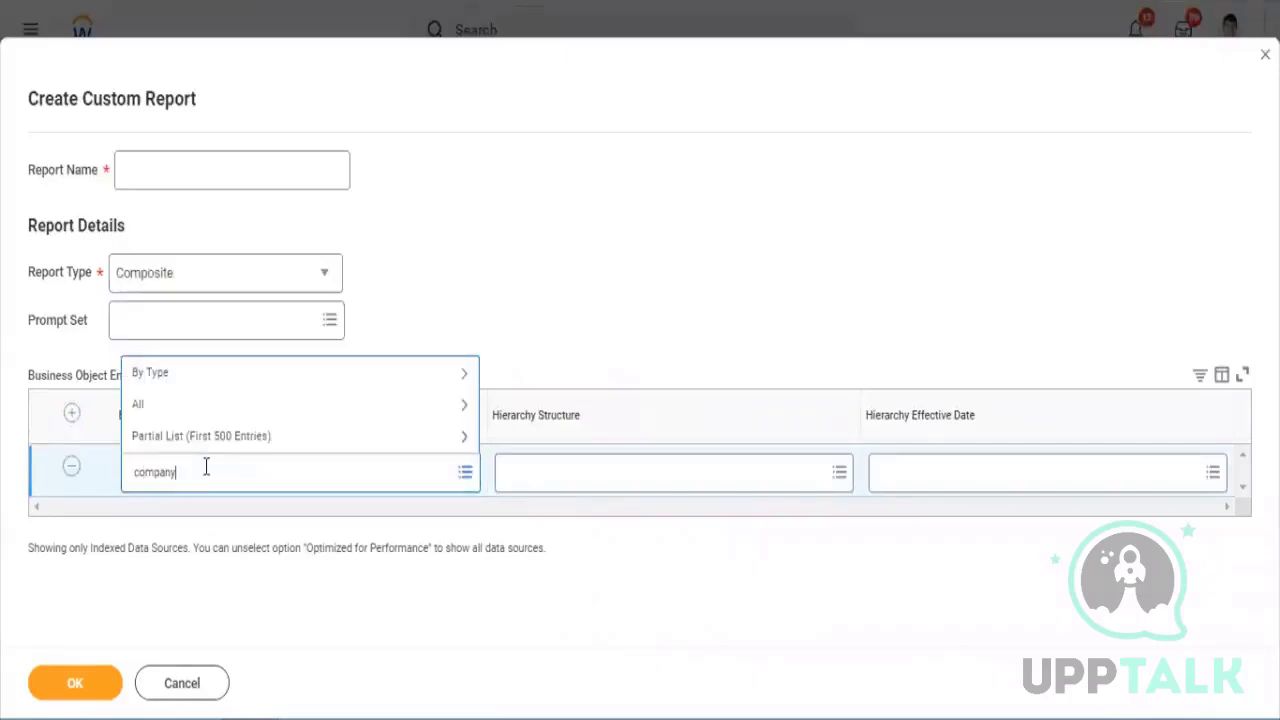
{"action": "key", "text": "Return"}
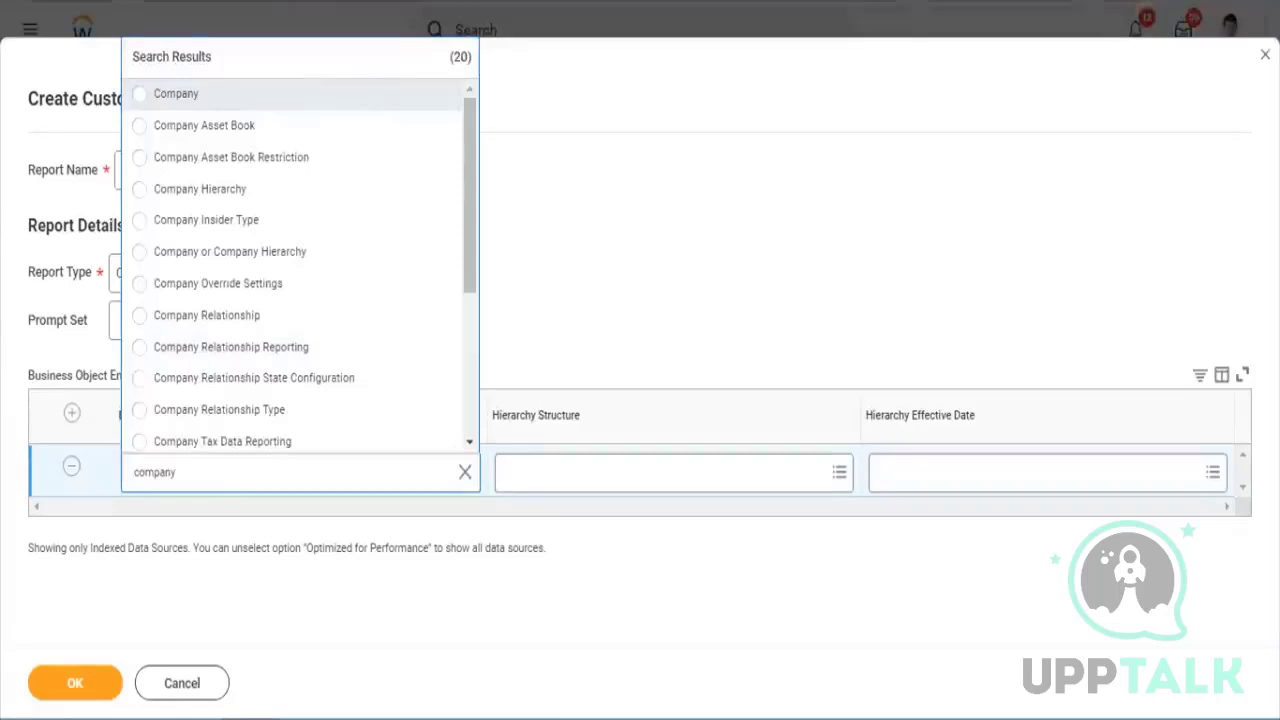
{"action": "left_click", "coordinate": [176, 93]}
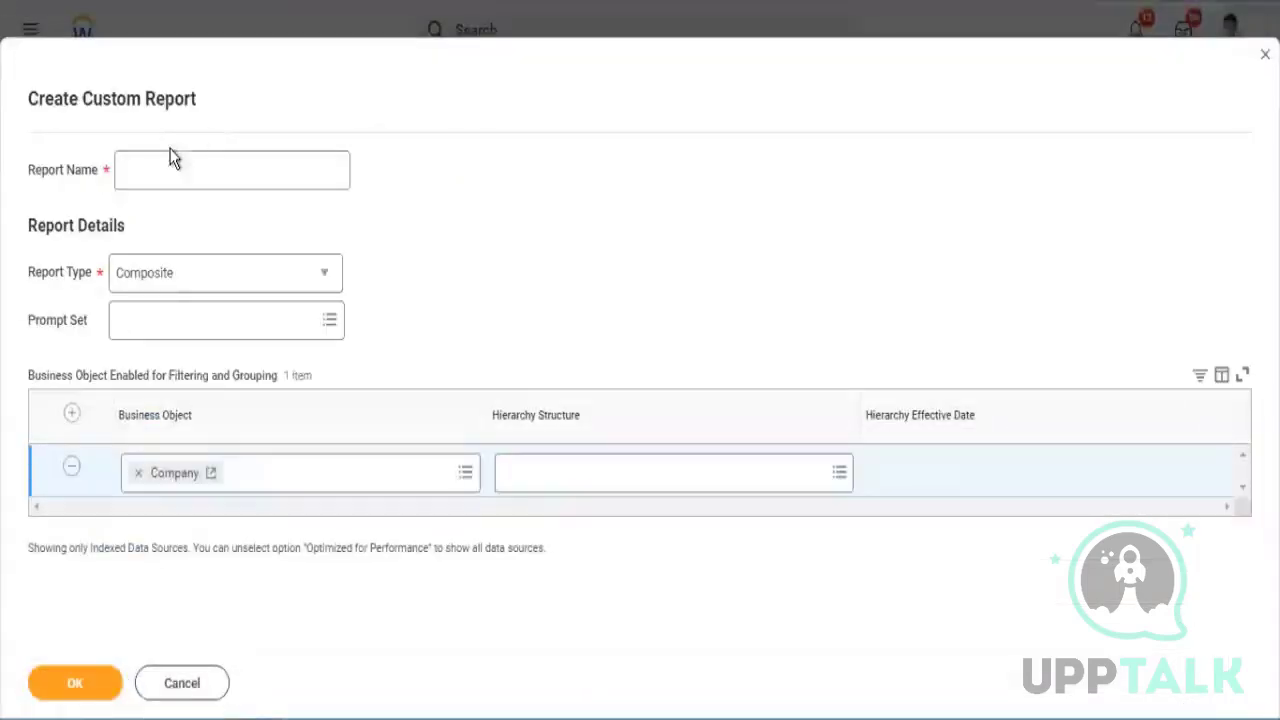
- Name the composite report "All GMS/Non GMS workers" and create it
{"action": "left_click", "coordinate": [178, 166]}
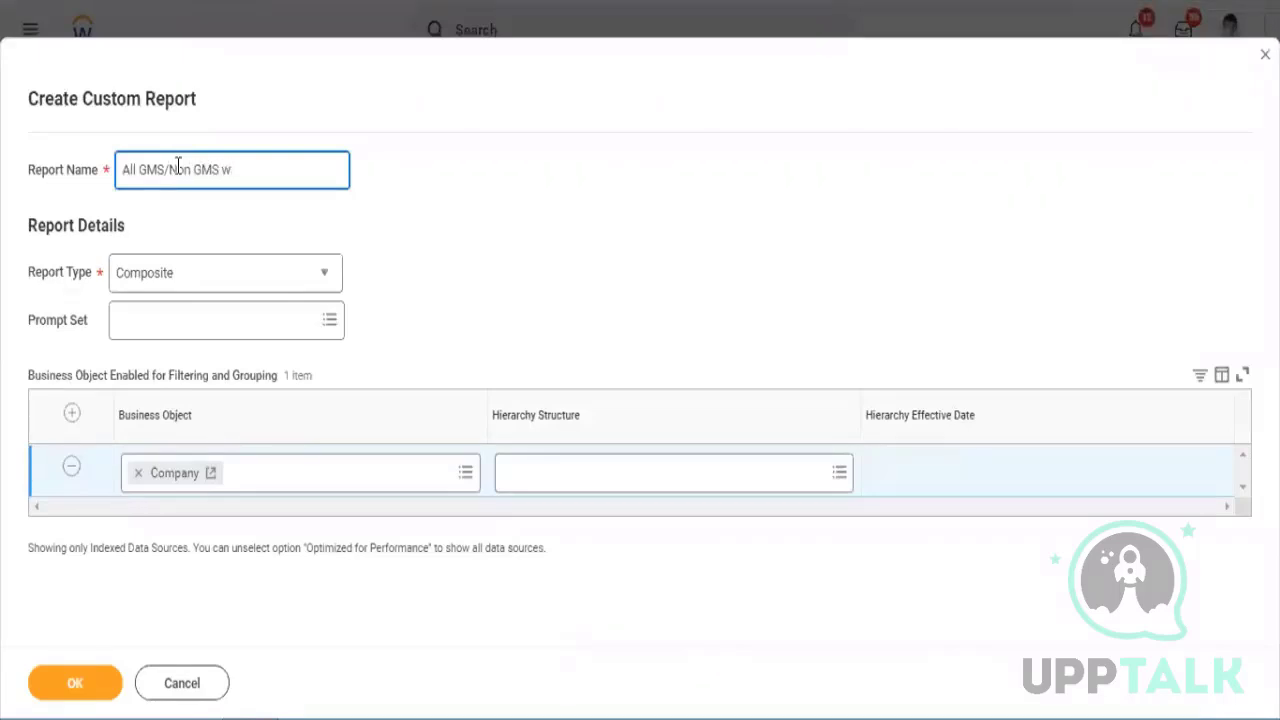
{"action": "left_click", "coordinate": [443, 251]}
{"action": "left_click", "coordinate": [66, 684]}
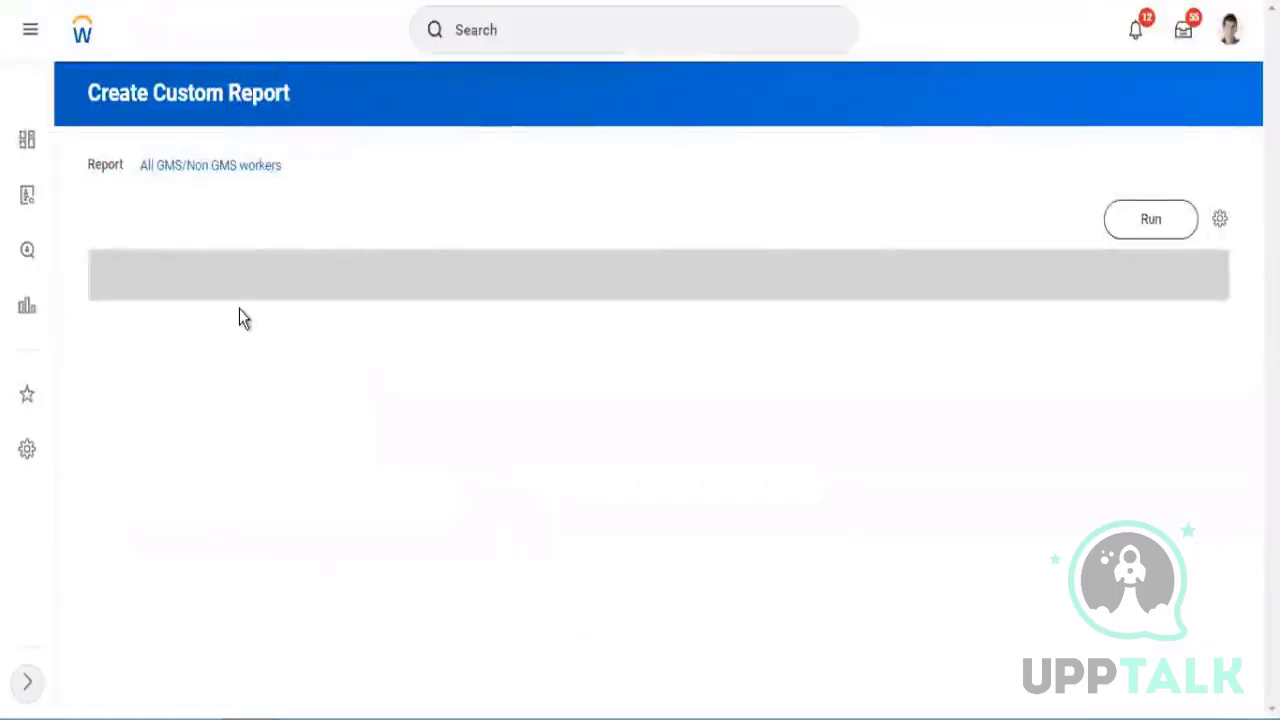
- Define column C1 as a Control Field named "Company", based on the Company business object
{"action": "left_click", "coordinate": [309, 268]}
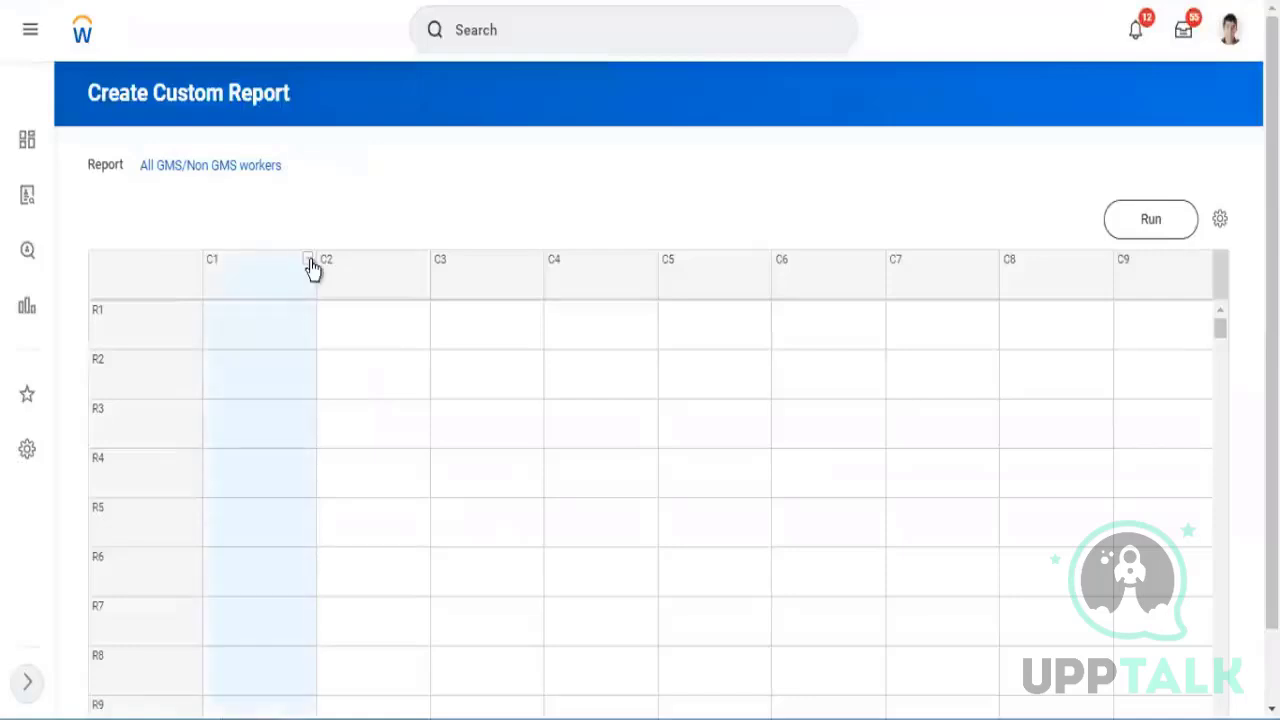
{"action": "left_click", "coordinate": [432, 269]}
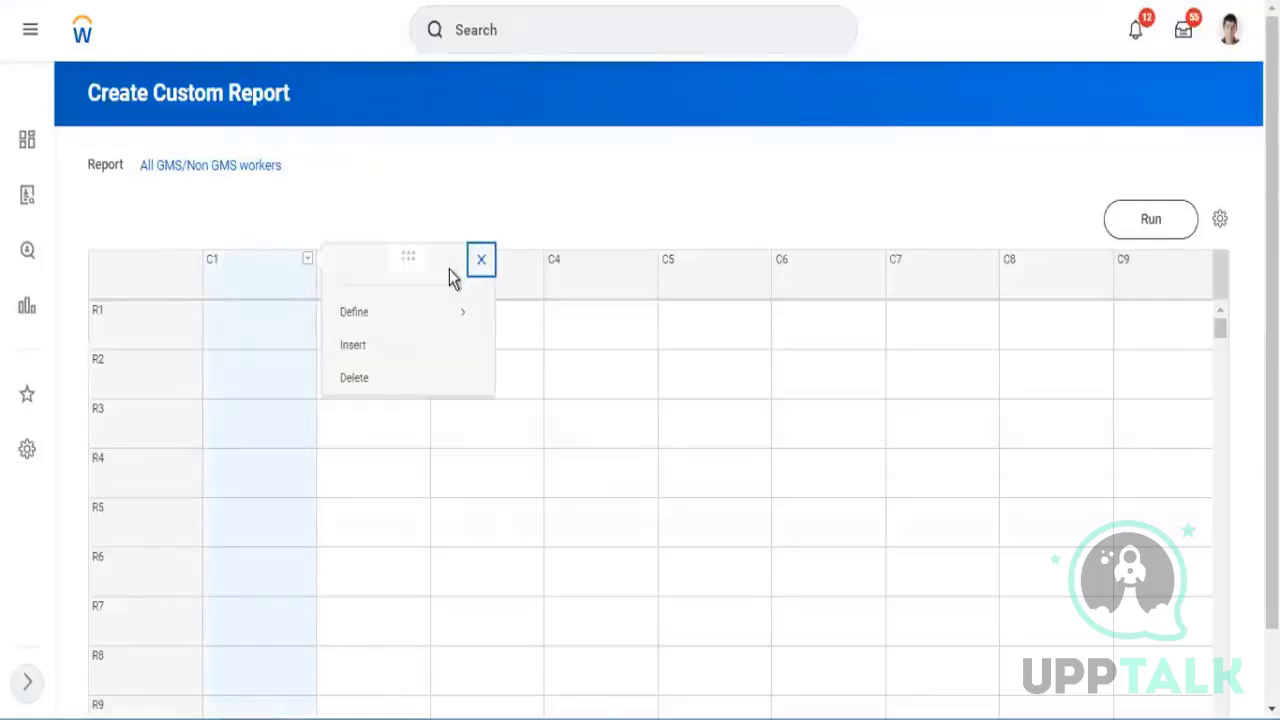
{"action": "left_click", "coordinate": [382, 316]}
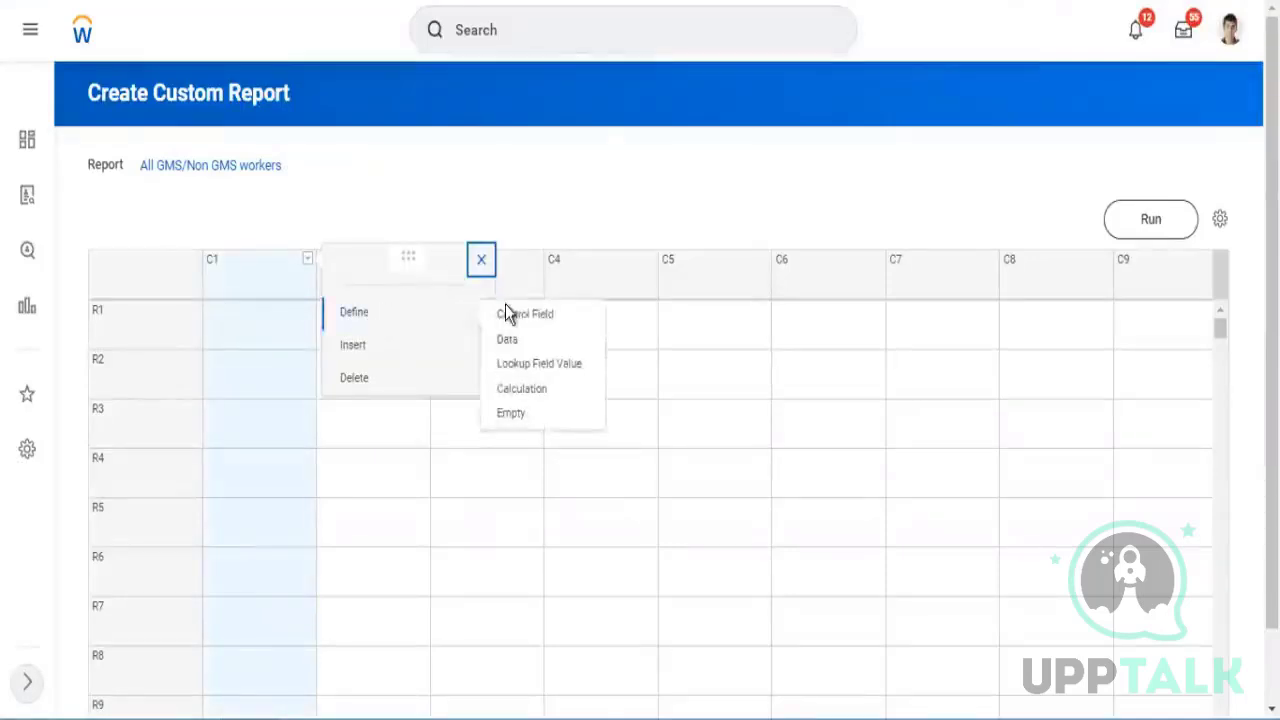
{"action": "left_click", "coordinate": [668, 333]}
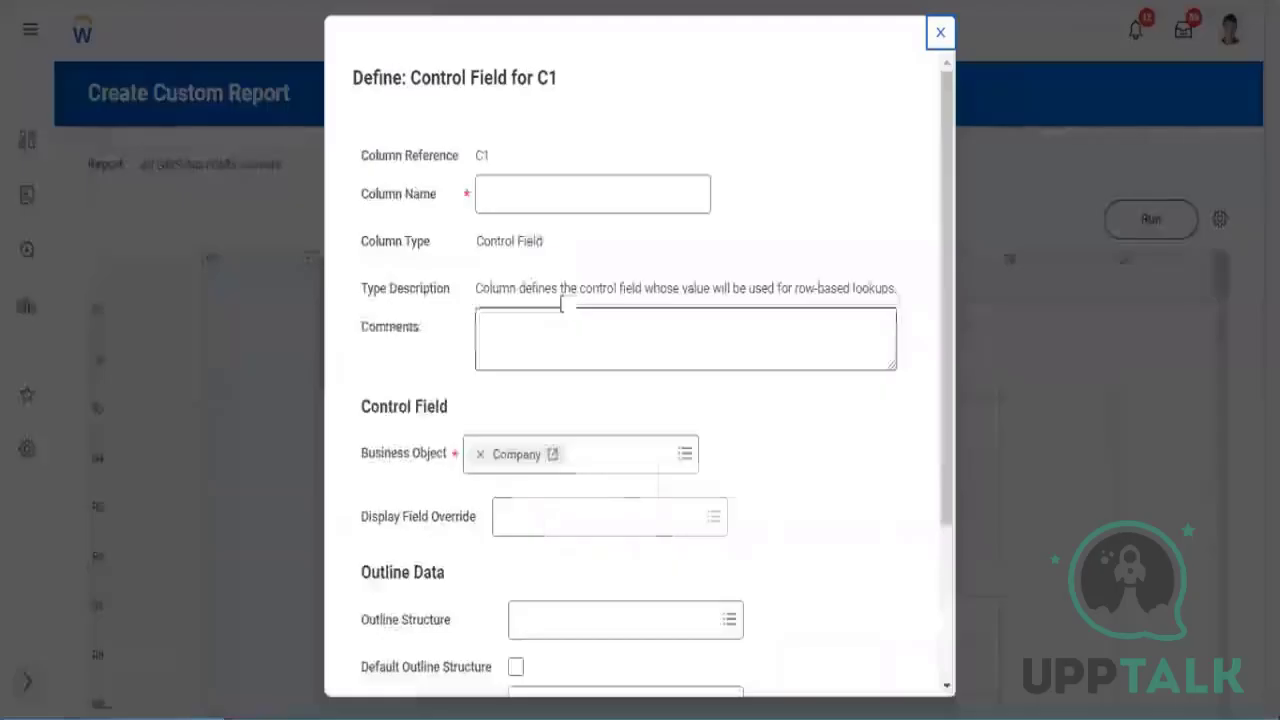
{"action": "scroll", "coordinate": [502, 418], "scroll_direction": "down", "scroll_amount": 2}
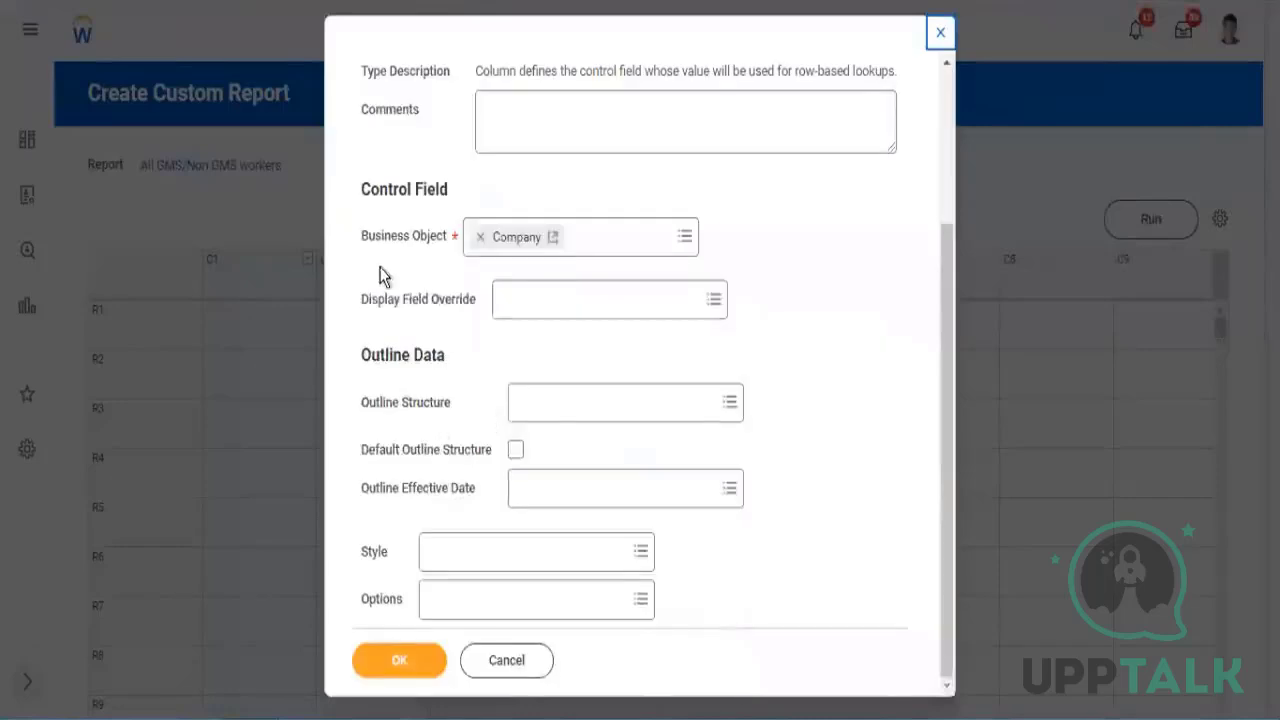
{"action": "left_click_drag", "start_coordinate": [382, 237], "coordinate": [411, 237]}
{"action": "scroll", "coordinate": [540, 330], "scroll_direction": "up", "scroll_amount": 2}
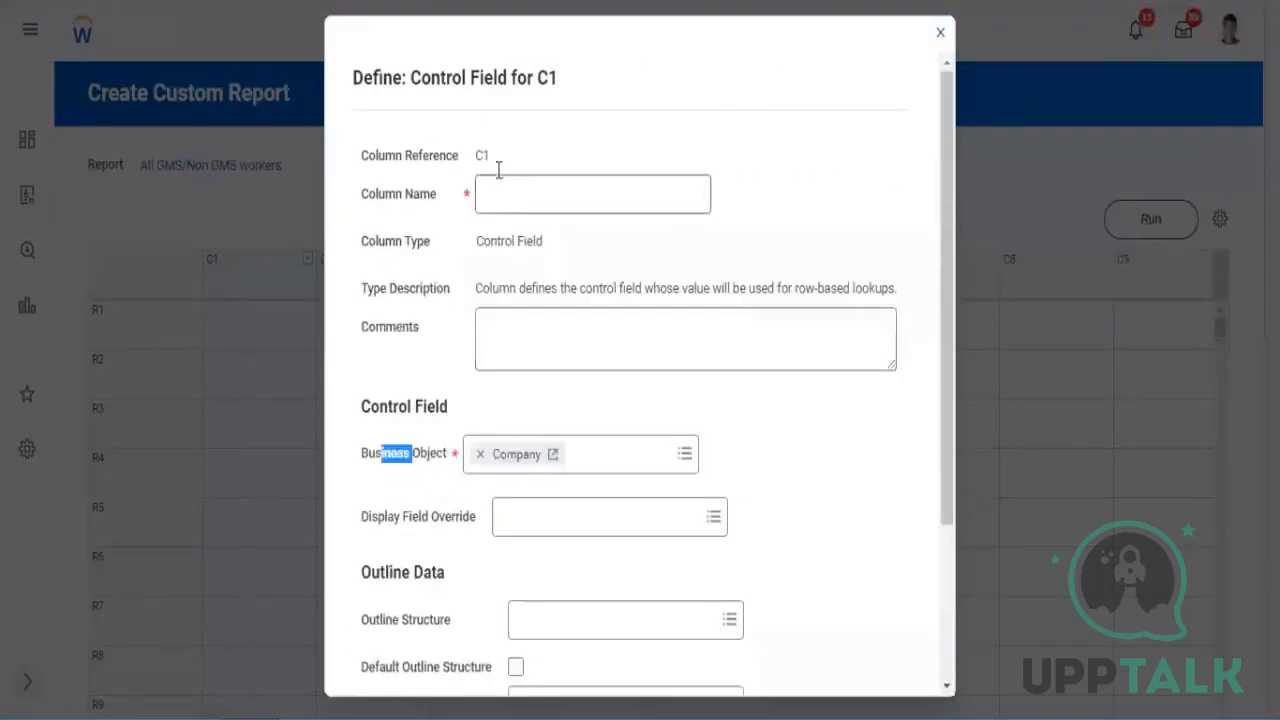
{"action": "left_click", "coordinate": [517, 208]}
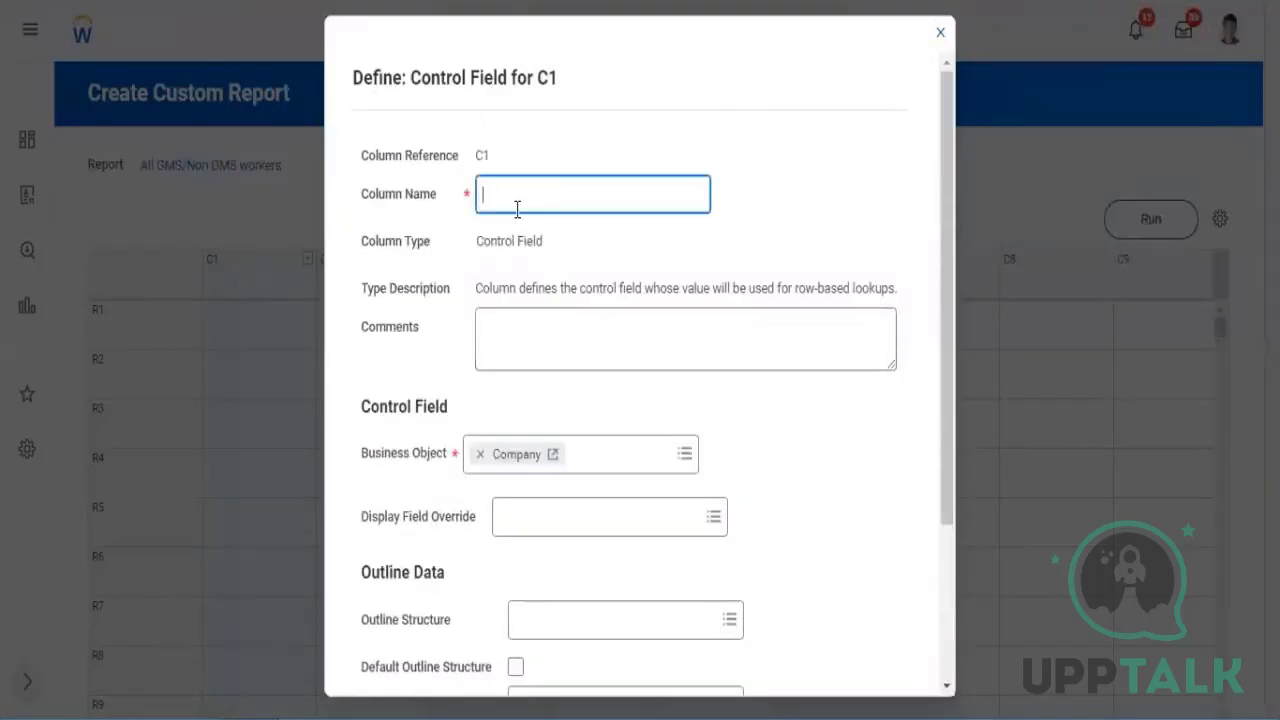
{"action": "type", "text": "Company"}
{"action": "scroll", "coordinate": [900, 420], "scroll_direction": "down", "scroll_amount": 2}
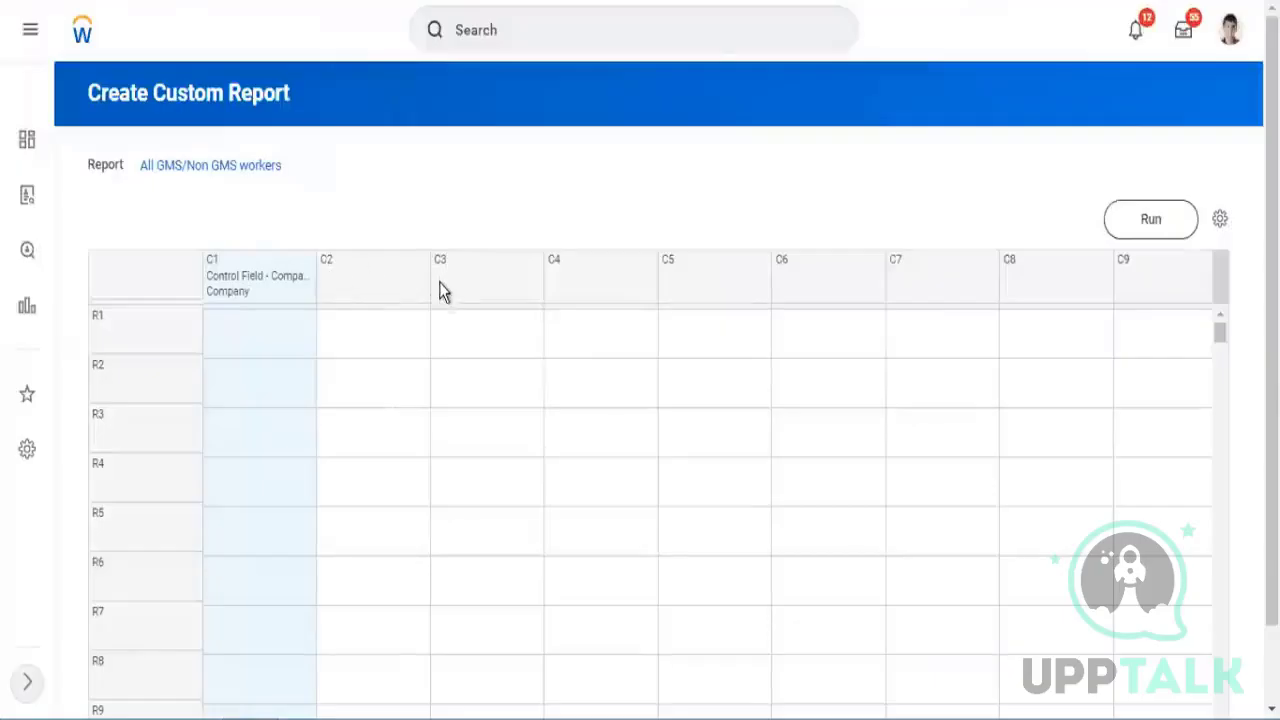
- Define column C2 as a Data column based on the sub report SupRep - Worker Hire DAte
{"action": "left_click", "coordinate": [418, 266]}
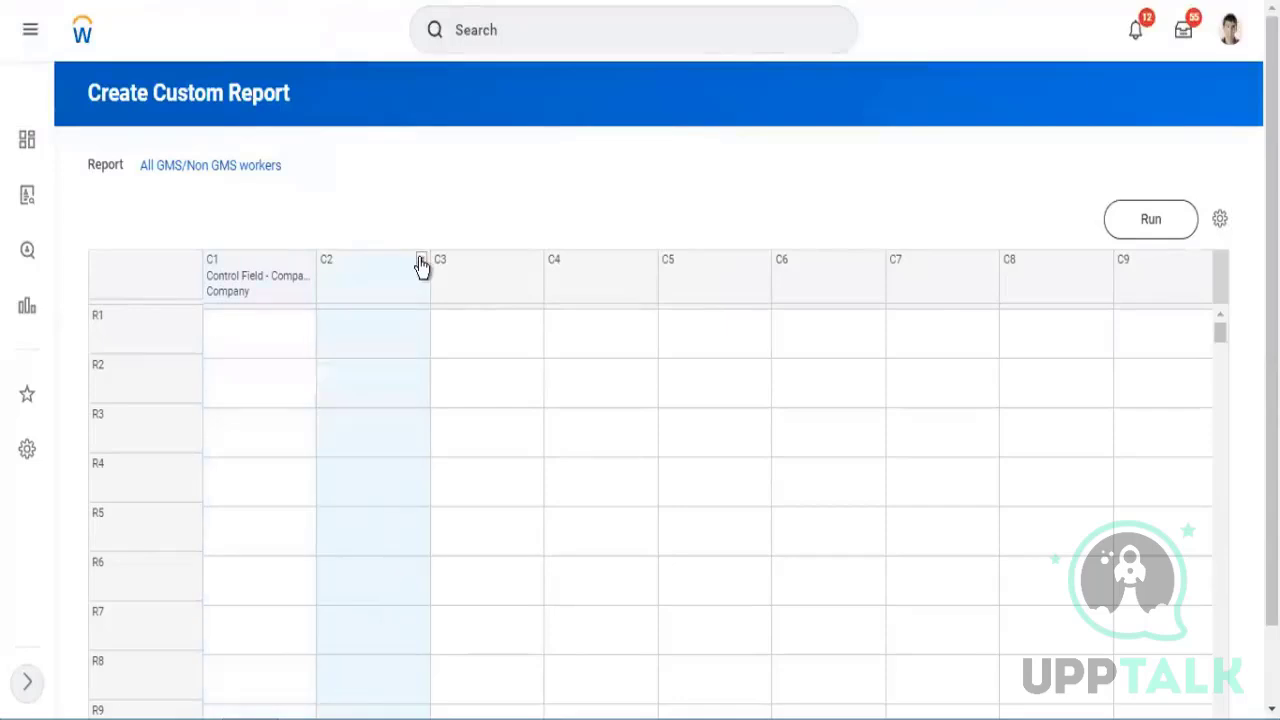
{"action": "left_click", "coordinate": [513, 295]}
{"action": "left_click", "coordinate": [572, 325]}
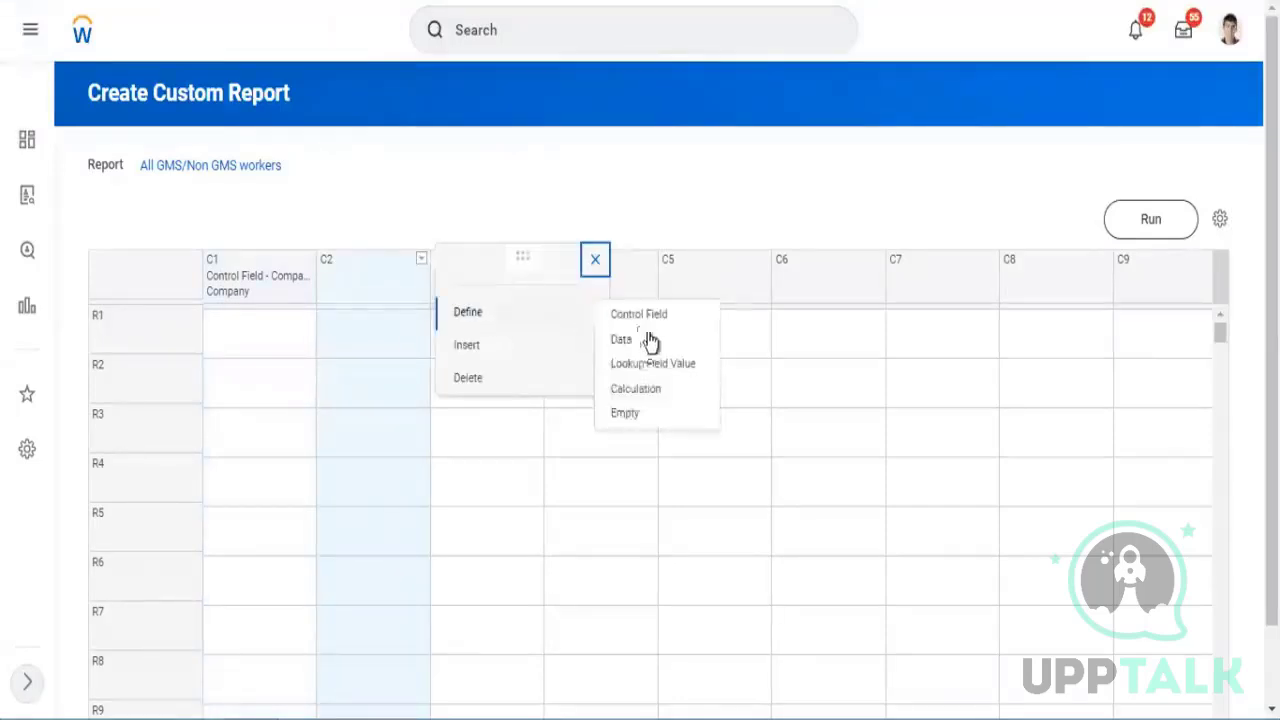
{"action": "left_click", "coordinate": [656, 348]}
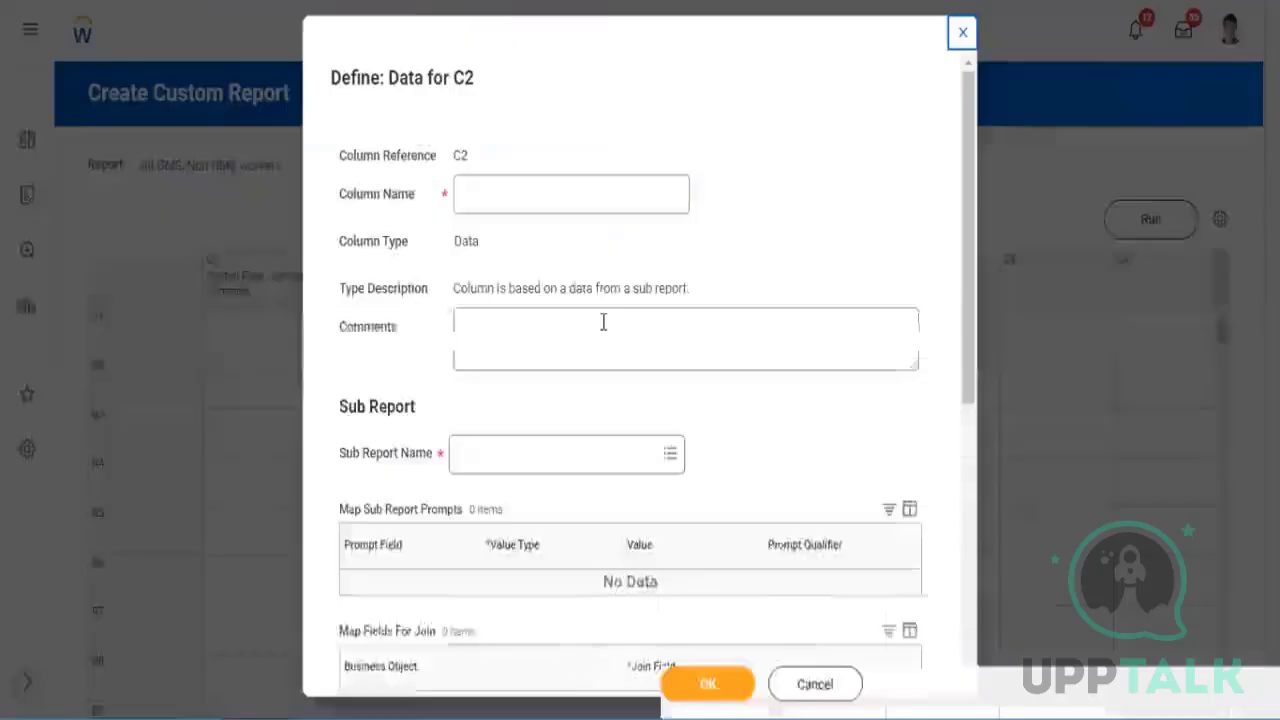
{"action": "left_click", "coordinate": [545, 459]}
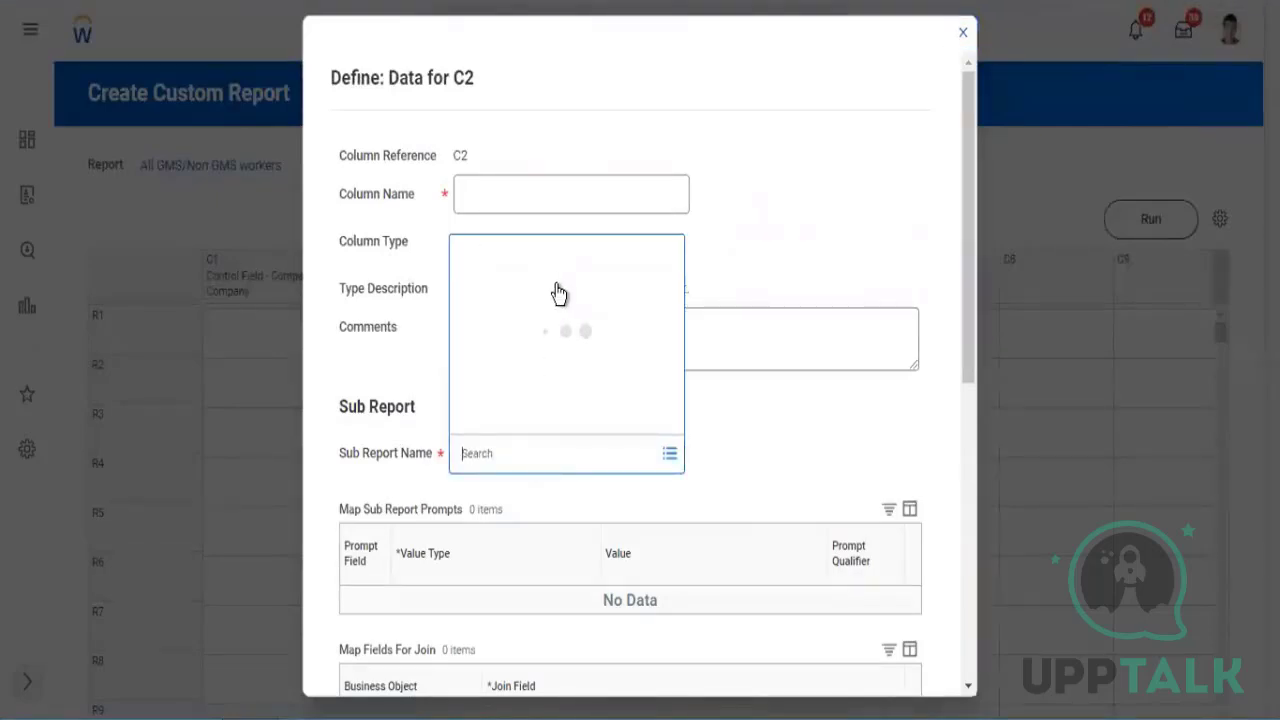
{"action": "scroll", "coordinate": [575, 245], "scroll_direction": "down", "scroll_amount": 10}
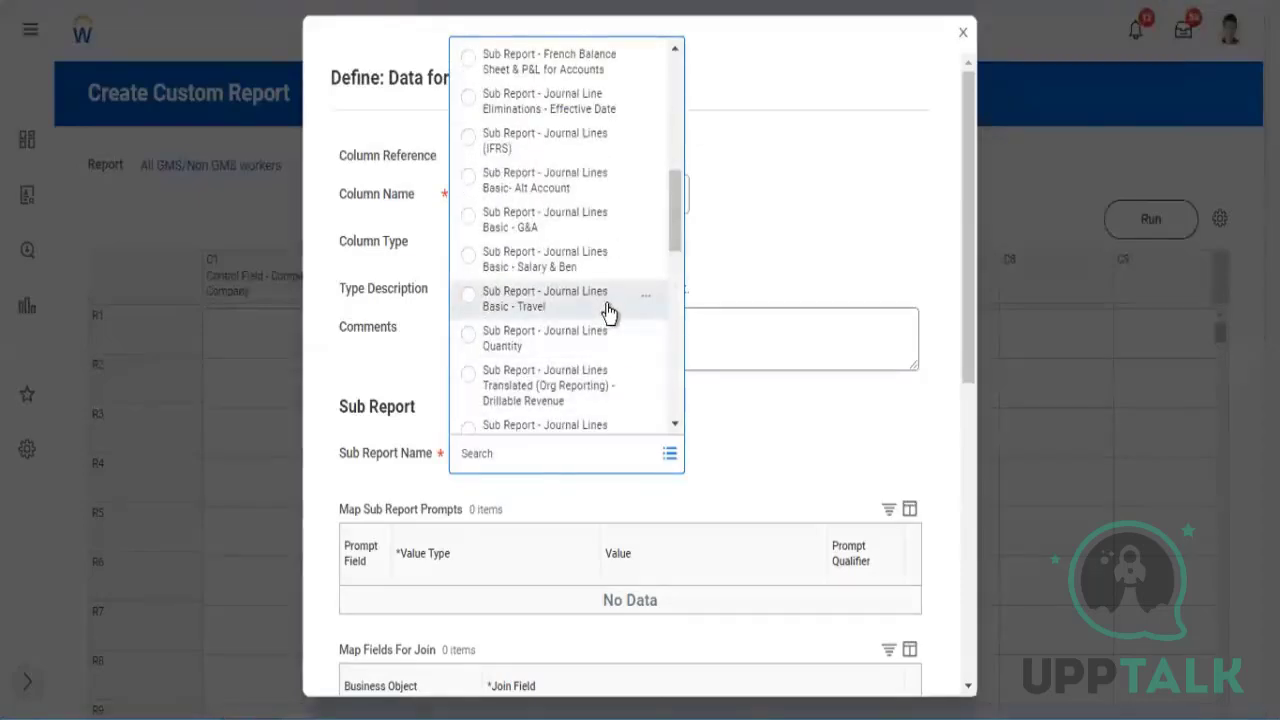
{"action": "scroll", "coordinate": [609, 313], "scroll_direction": "down", "scroll_amount": 4}
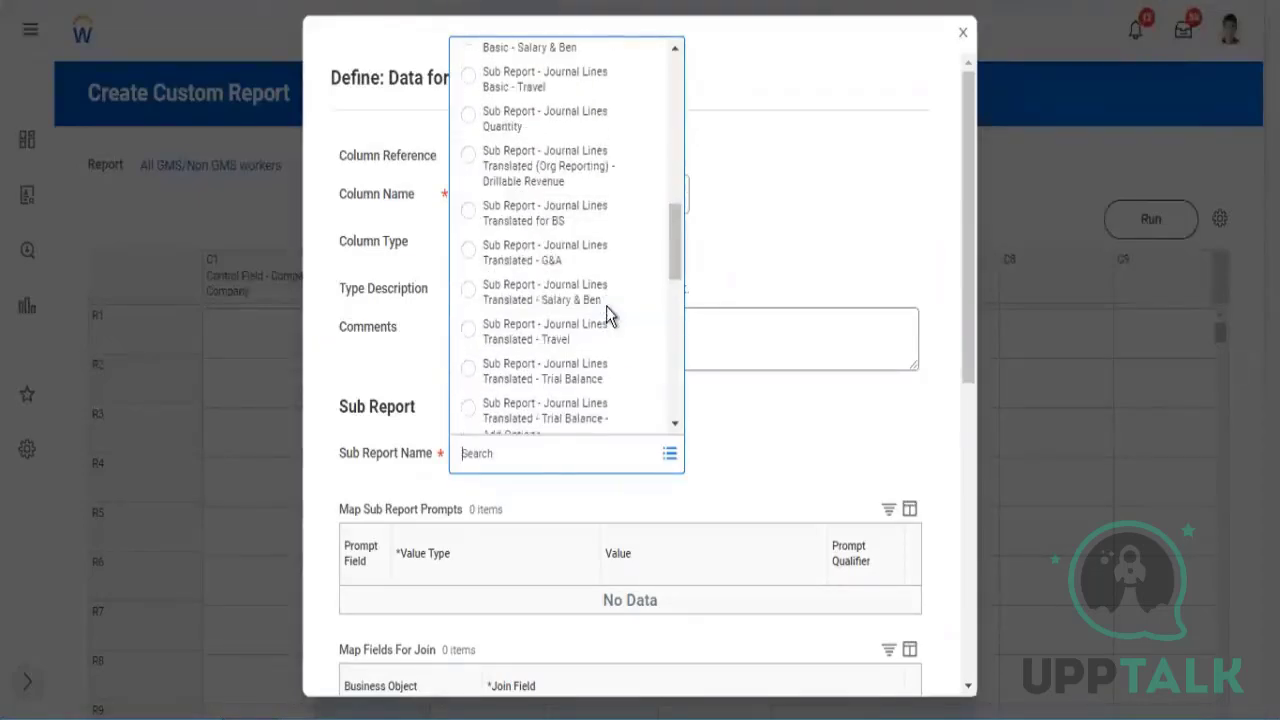
{"action": "scroll", "coordinate": [608, 320], "scroll_direction": "down", "scroll_amount": 5}
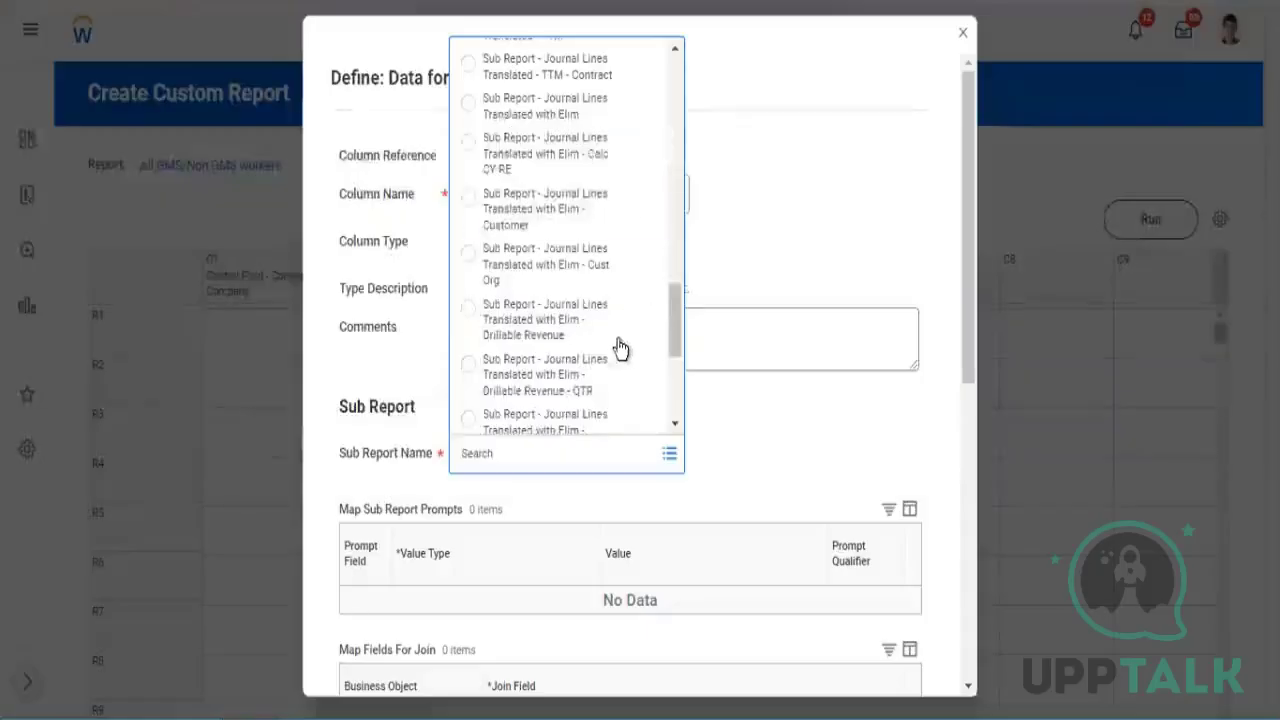
{"action": "scroll", "coordinate": [621, 341], "scroll_direction": "down", "scroll_amount": 4}
{"action": "scroll", "coordinate": [625, 355], "scroll_direction": "down", "scroll_amount": 2}
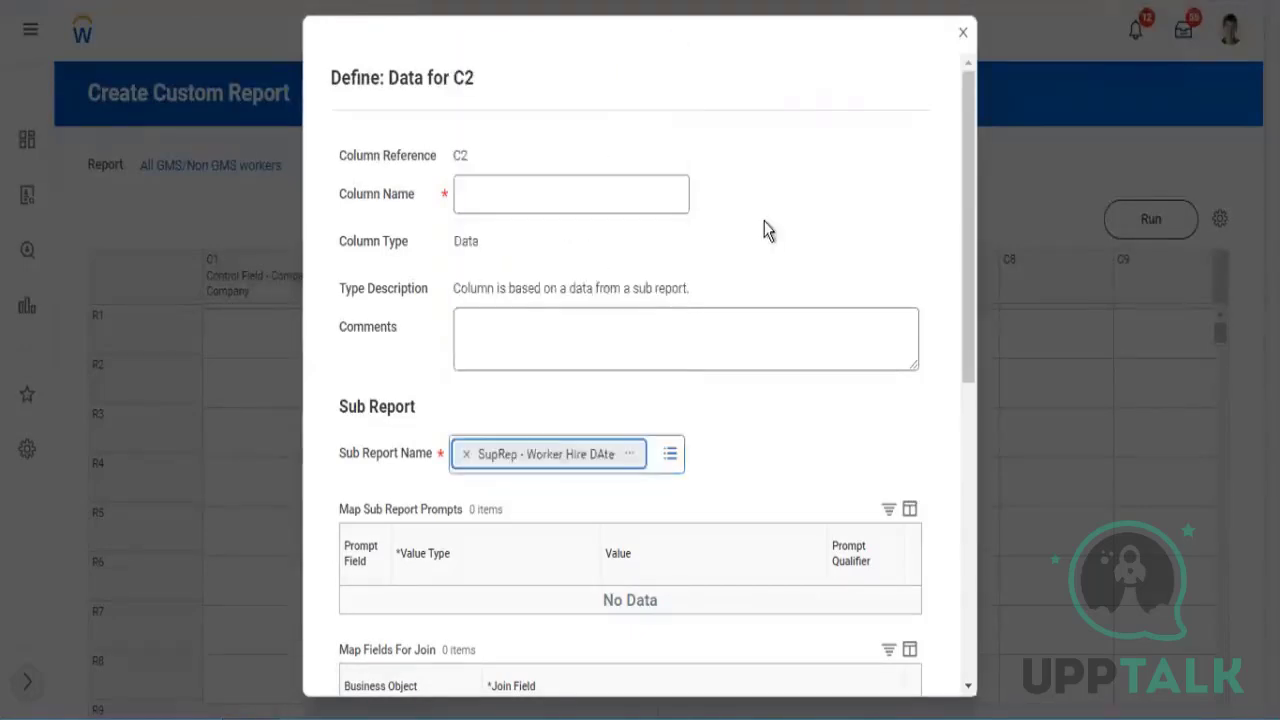
- Review C2's prompt mapping, join field and aggregate field, and name the column "GMS Companies"
{"action": "left_click", "coordinate": [967, 557]}
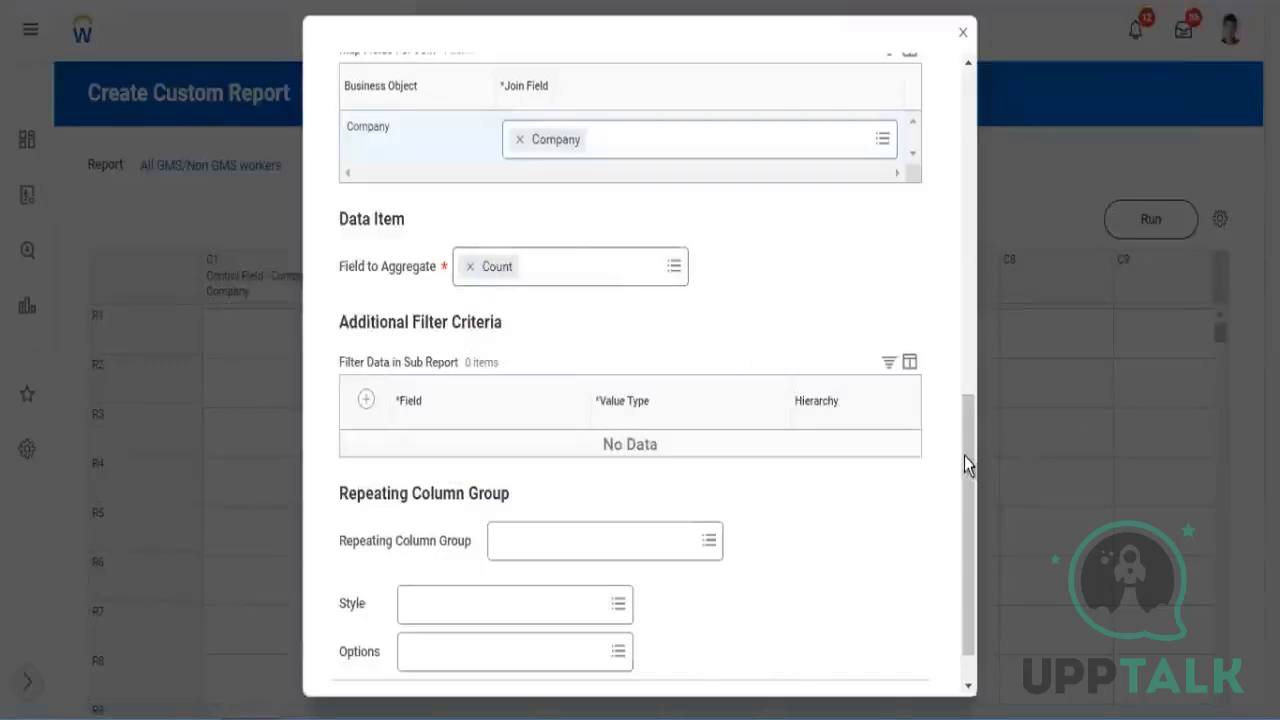
{"action": "left_click_drag", "start_coordinate": [966, 463], "coordinate": [962, 325]}
{"action": "scroll", "coordinate": [510, 212], "scroll_direction": "down", "scroll_amount": 5}
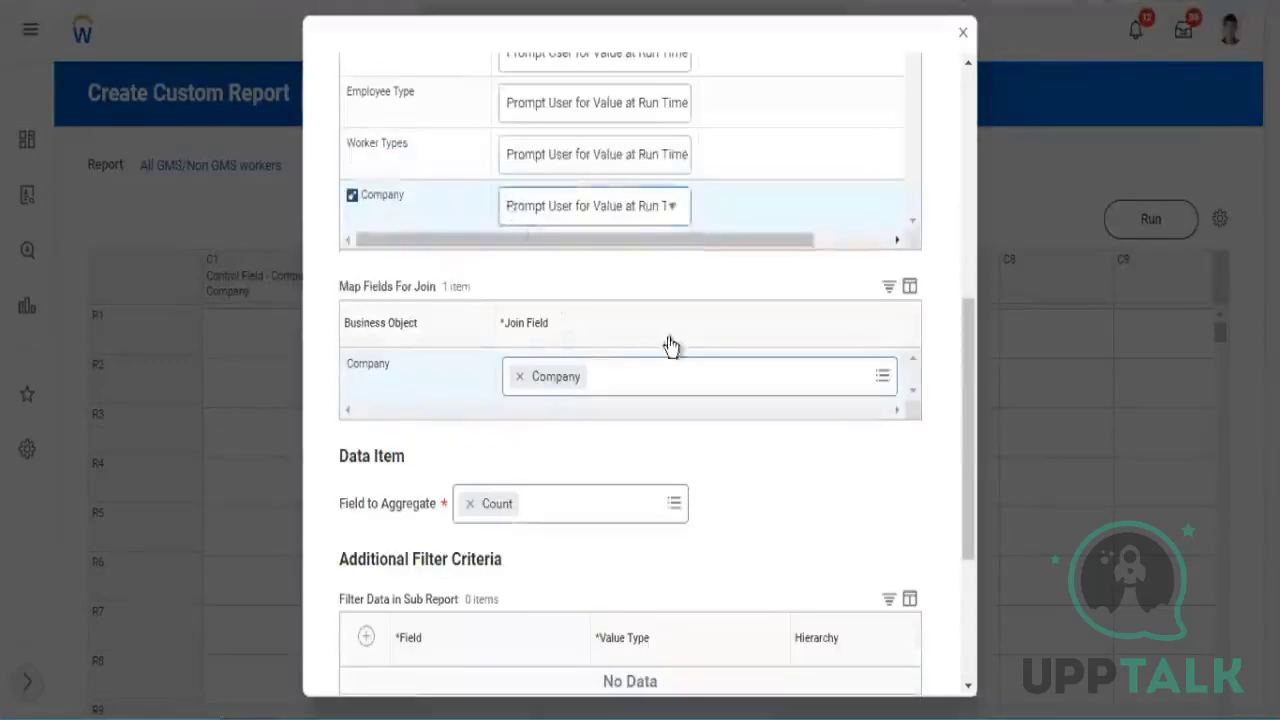
{"action": "scroll", "coordinate": [943, 189], "scroll_direction": "up", "scroll_amount": 5}
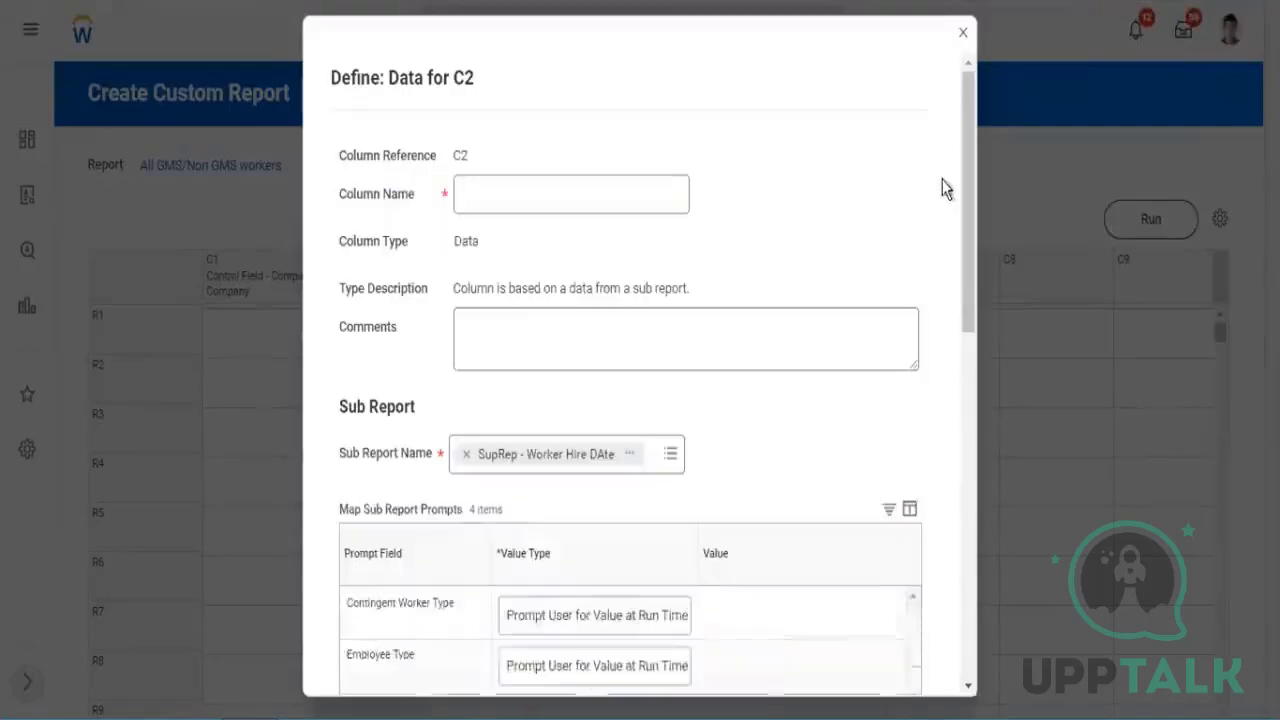
{"action": "left_click", "coordinate": [483, 192]}
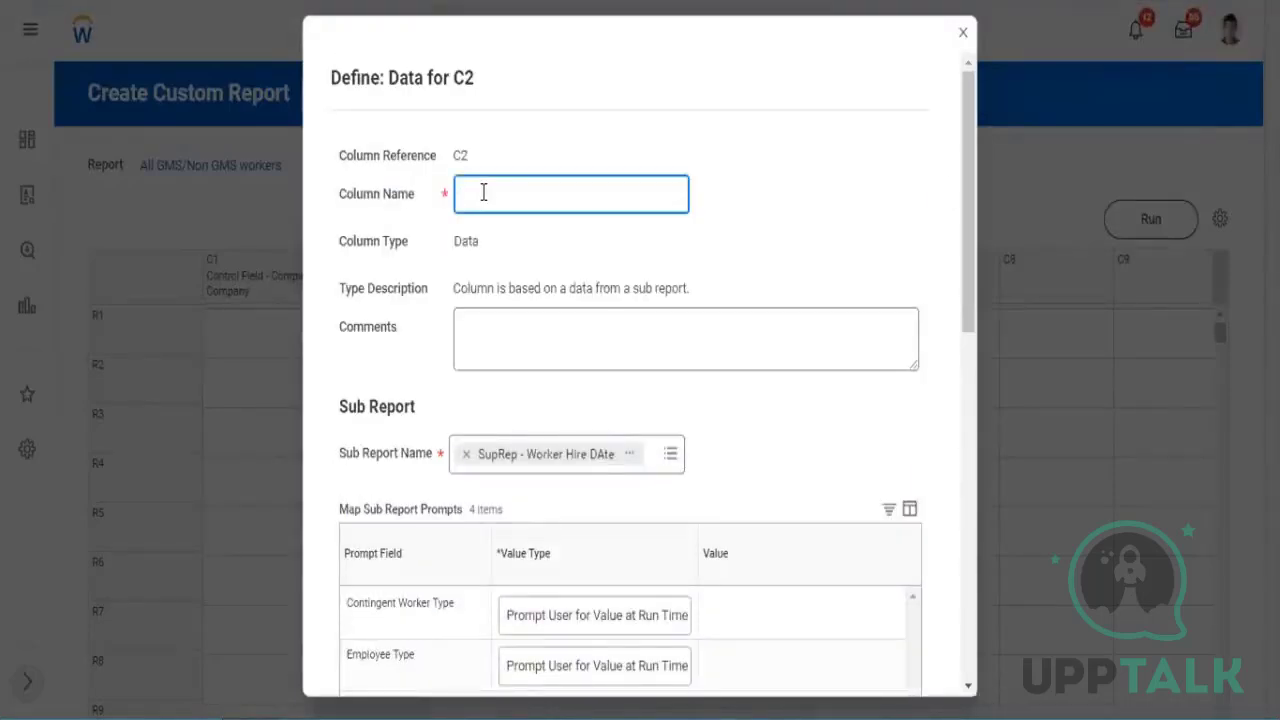
{"action": "type", "text": "GMS Companies"}
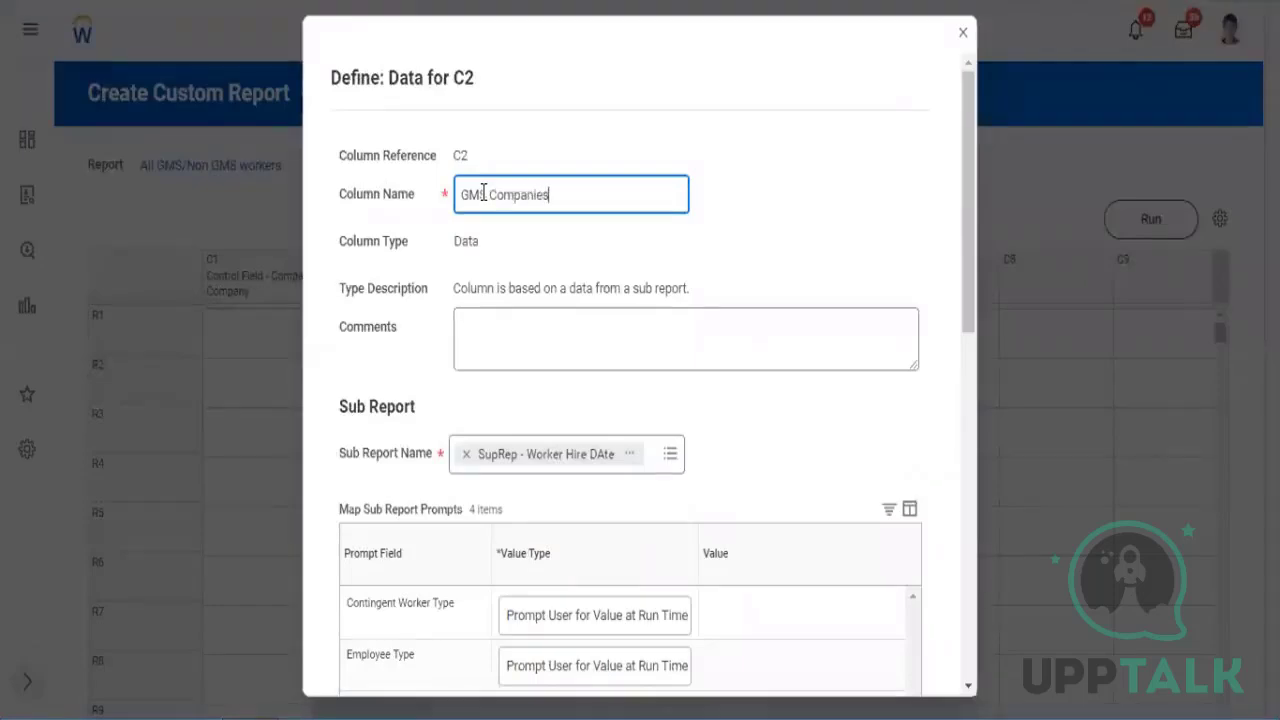
- Set the value type of C2's Company sub report prompt to Specify Value
{"action": "scroll", "coordinate": [789, 332], "scroll_direction": "down", "scroll_amount": 2}
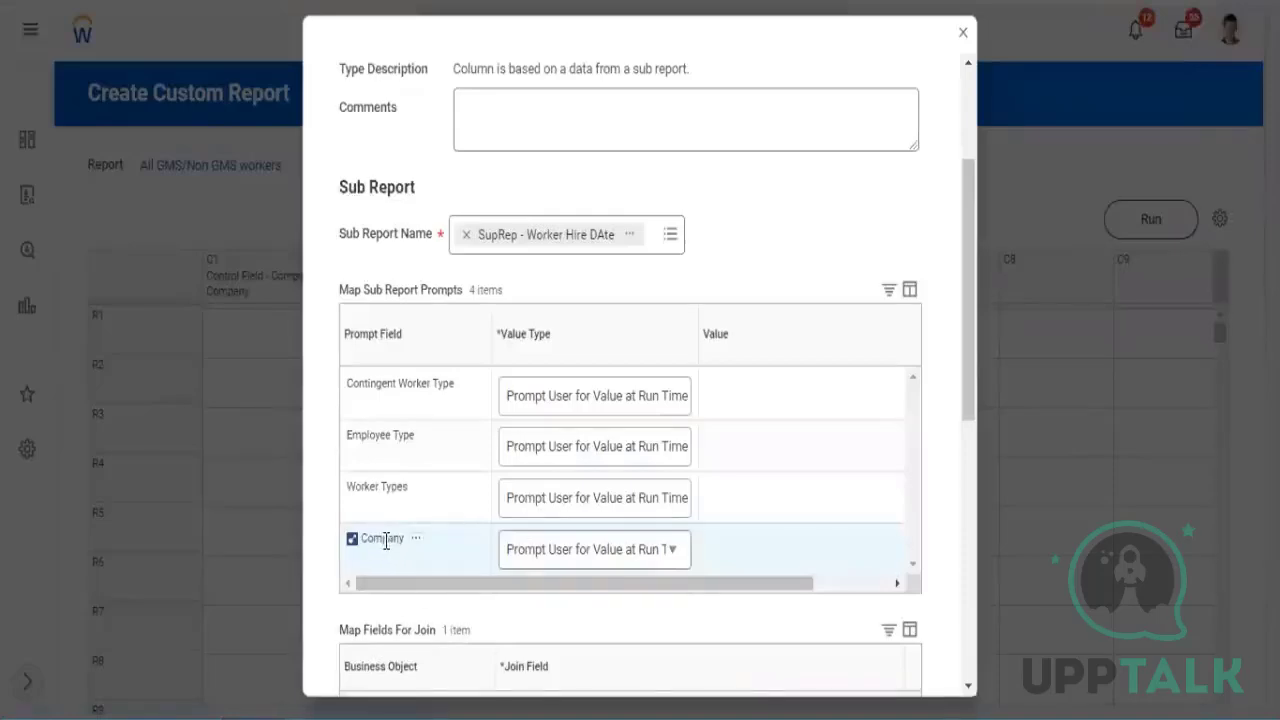
{"action": "left_click_drag", "start_coordinate": [670, 587], "coordinate": [878, 605]}
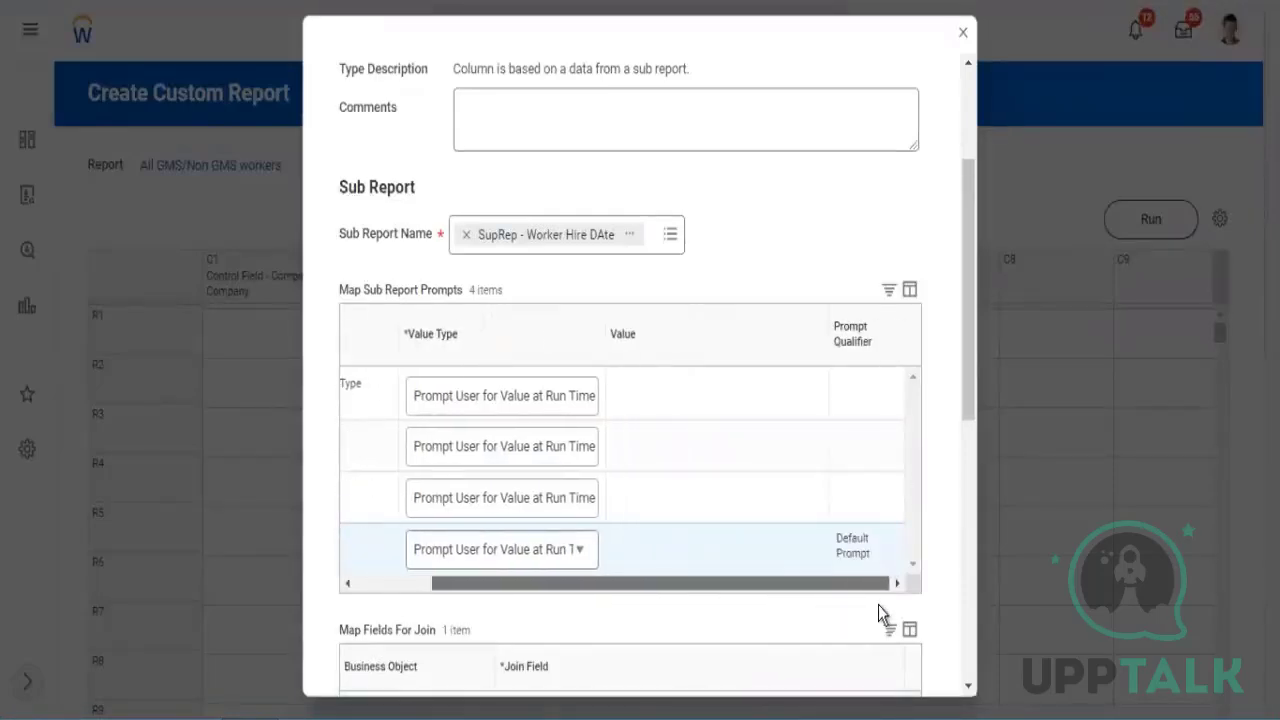
{"action": "left_click", "coordinate": [579, 558]}
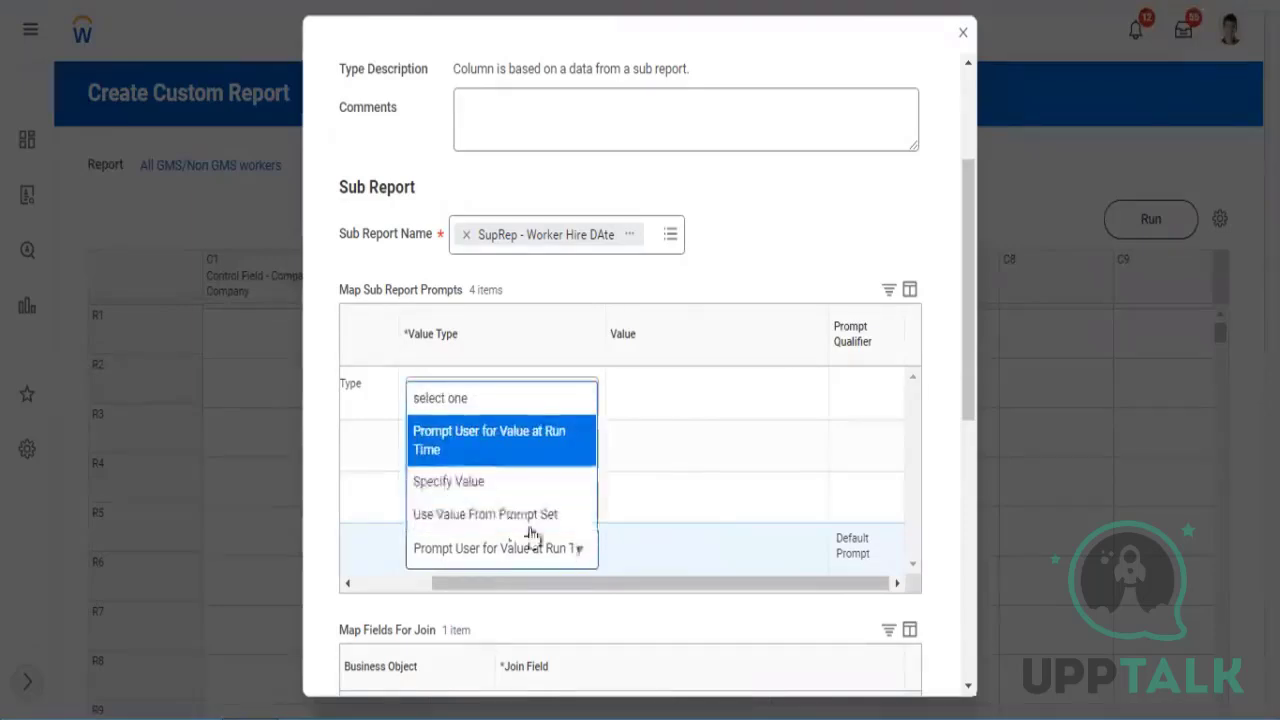
{"action": "left_click", "coordinate": [475, 485]}
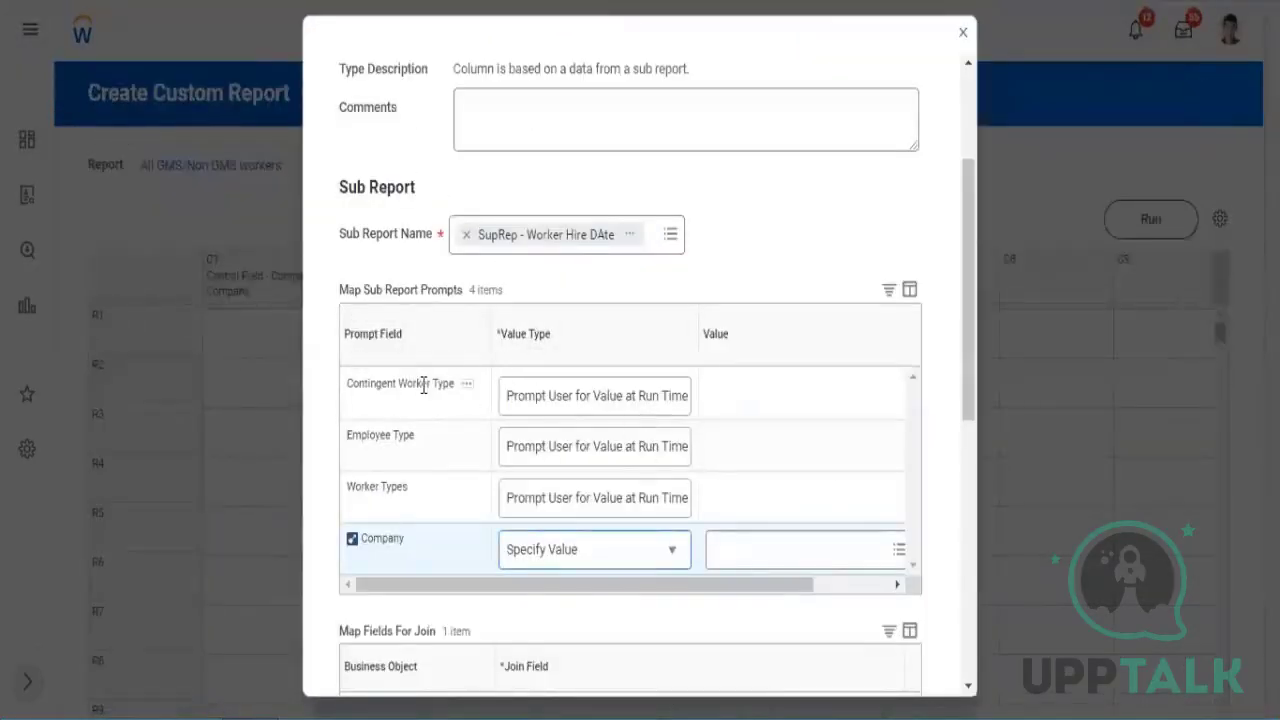
- Search for "global modern services" and choose the South Africa, Sweden, Switzerland, Denmark and Norway companies as the Company prompt's values
{"action": "left_click_drag", "start_coordinate": [566, 586], "coordinate": [803, 588]}
{"action": "left_click", "coordinate": [737, 558]}
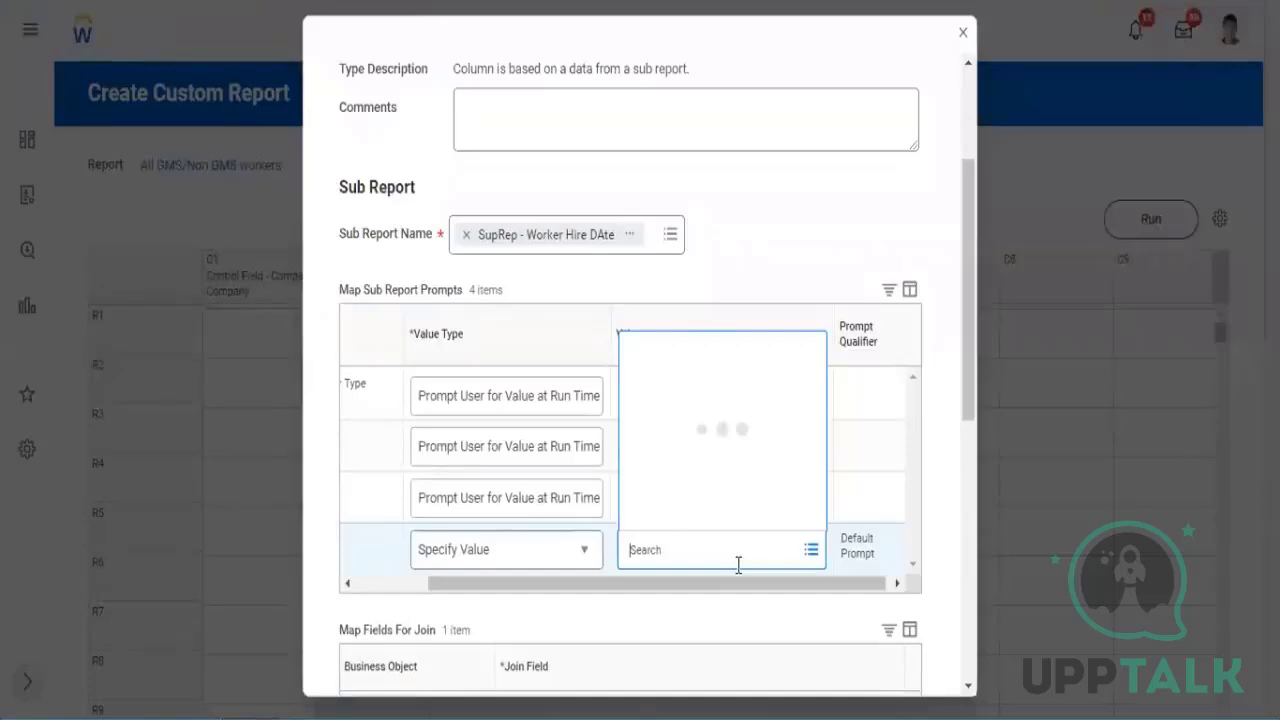
{"action": "type", "text": "global modern se"}
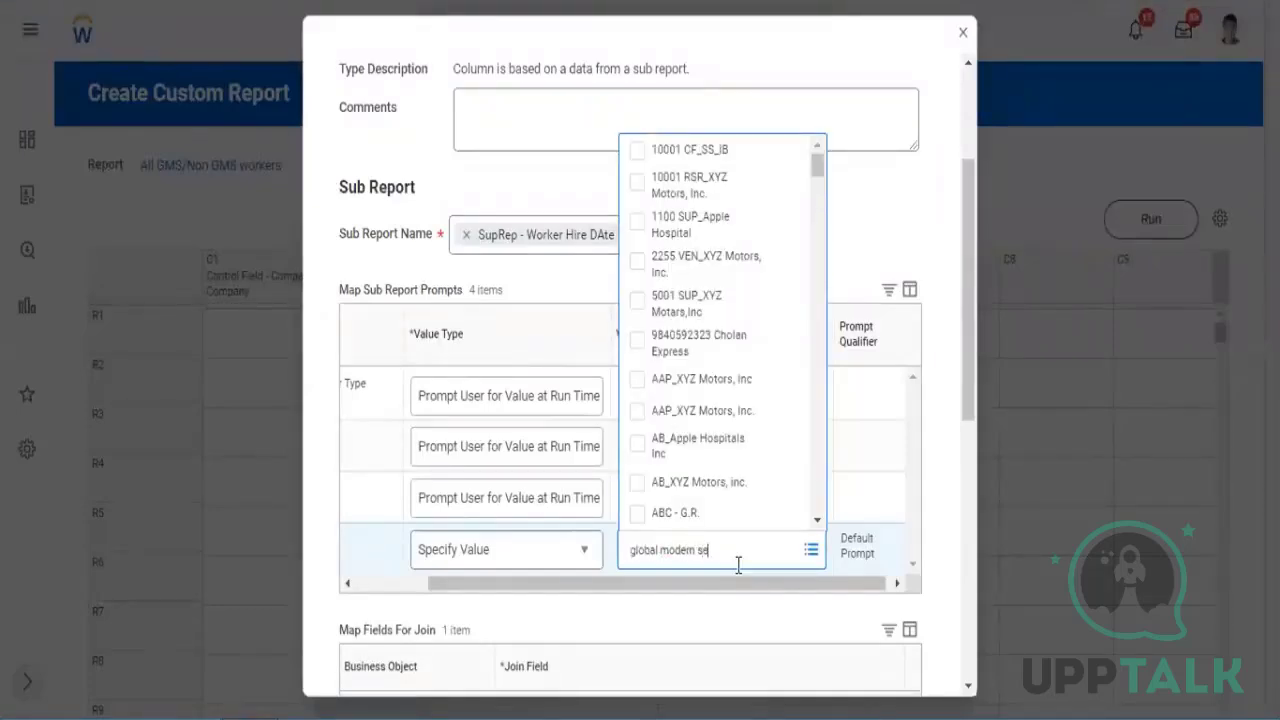
{"action": "type", "text": "rvices"}
{"action": "key", "text": "Return"}
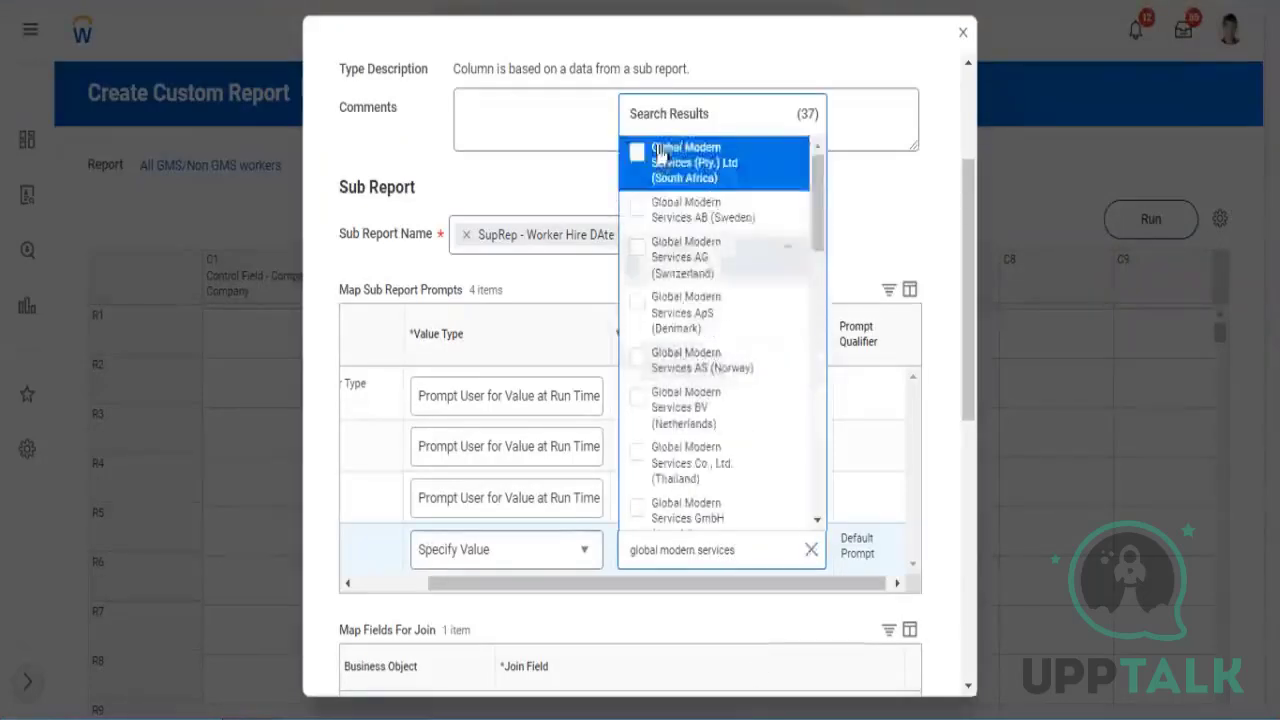
{"action": "left_click", "coordinate": [637, 213]}
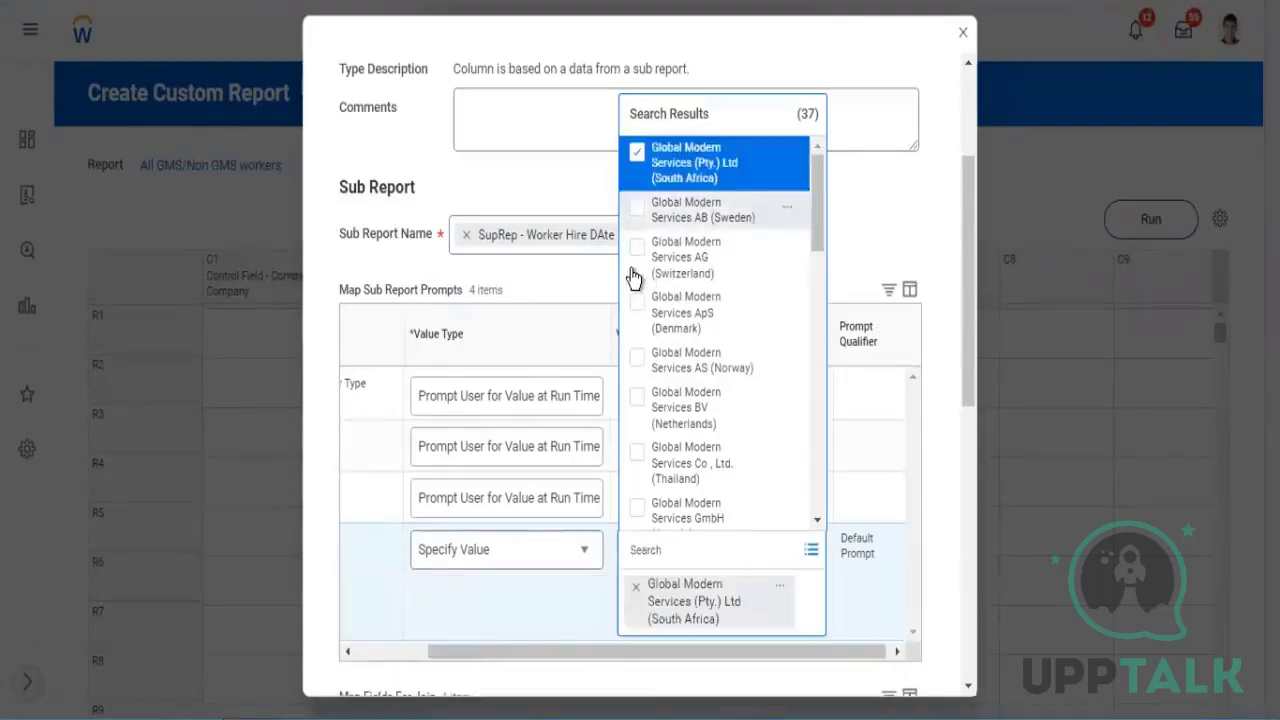
{"action": "left_click", "coordinate": [637, 262]}
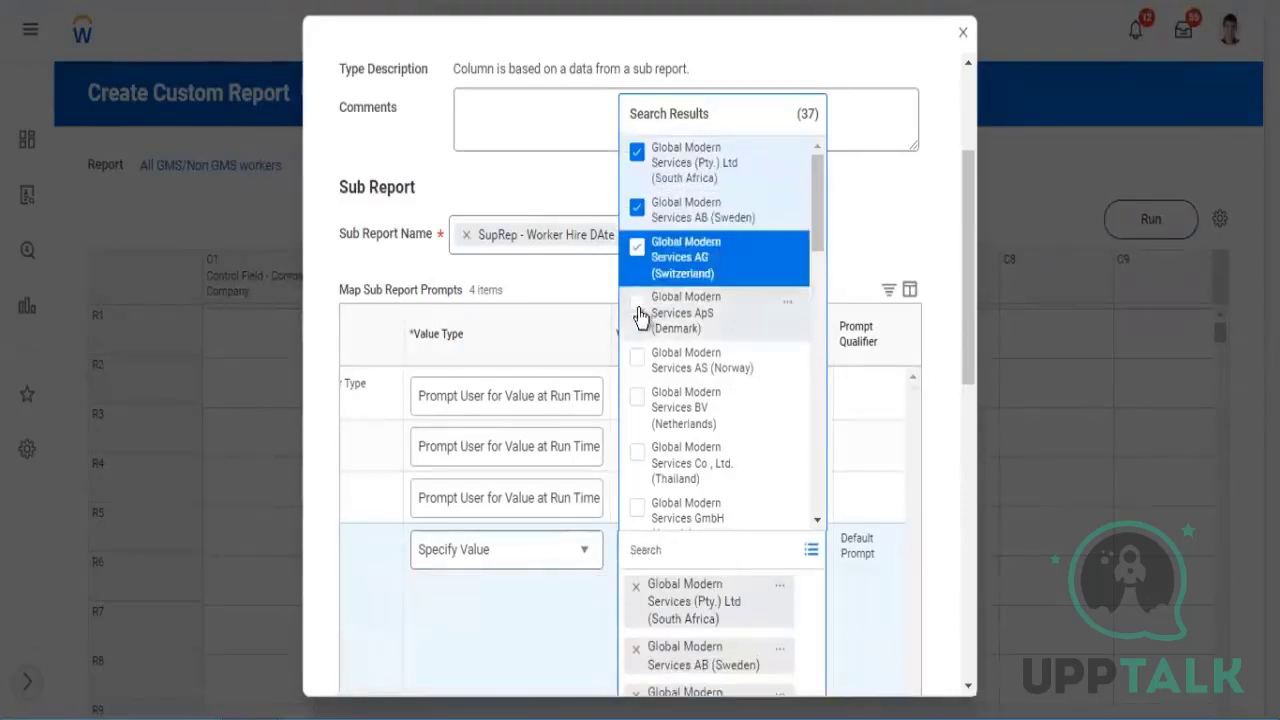
{"action": "left_click", "coordinate": [637, 305]}
{"action": "left_click", "coordinate": [638, 360]}
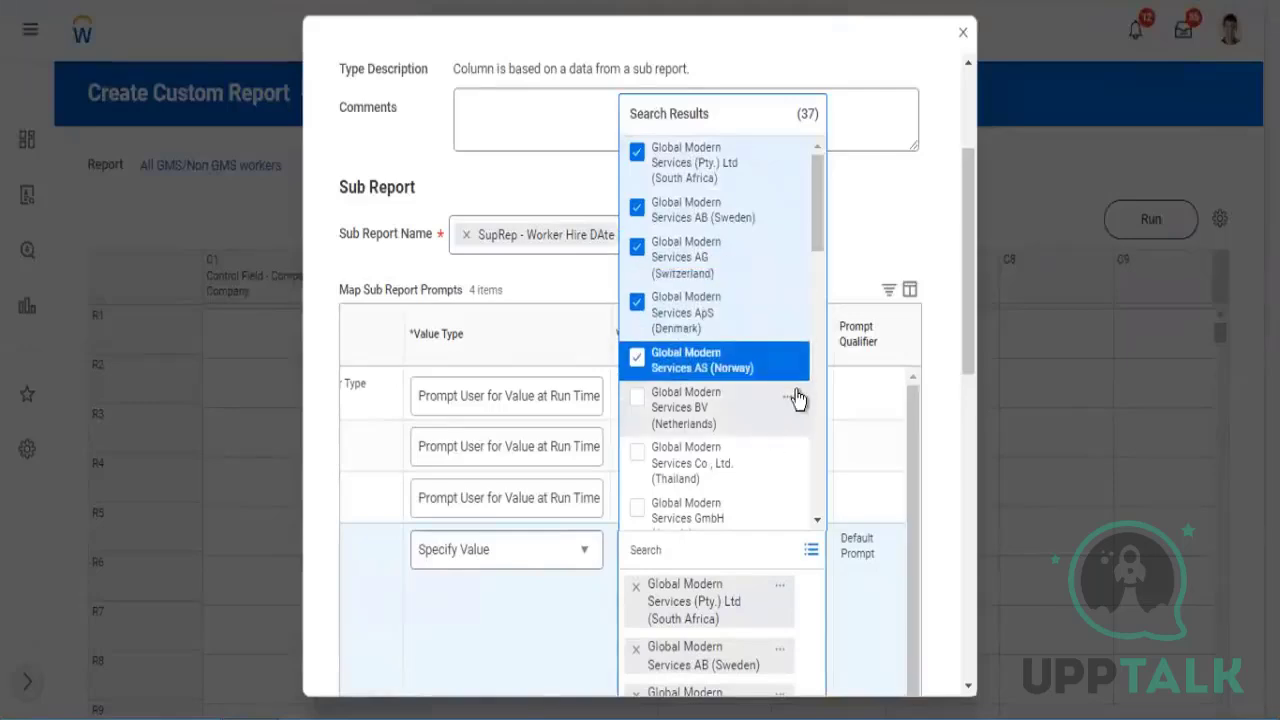
{"action": "left_click", "coordinate": [863, 243]}
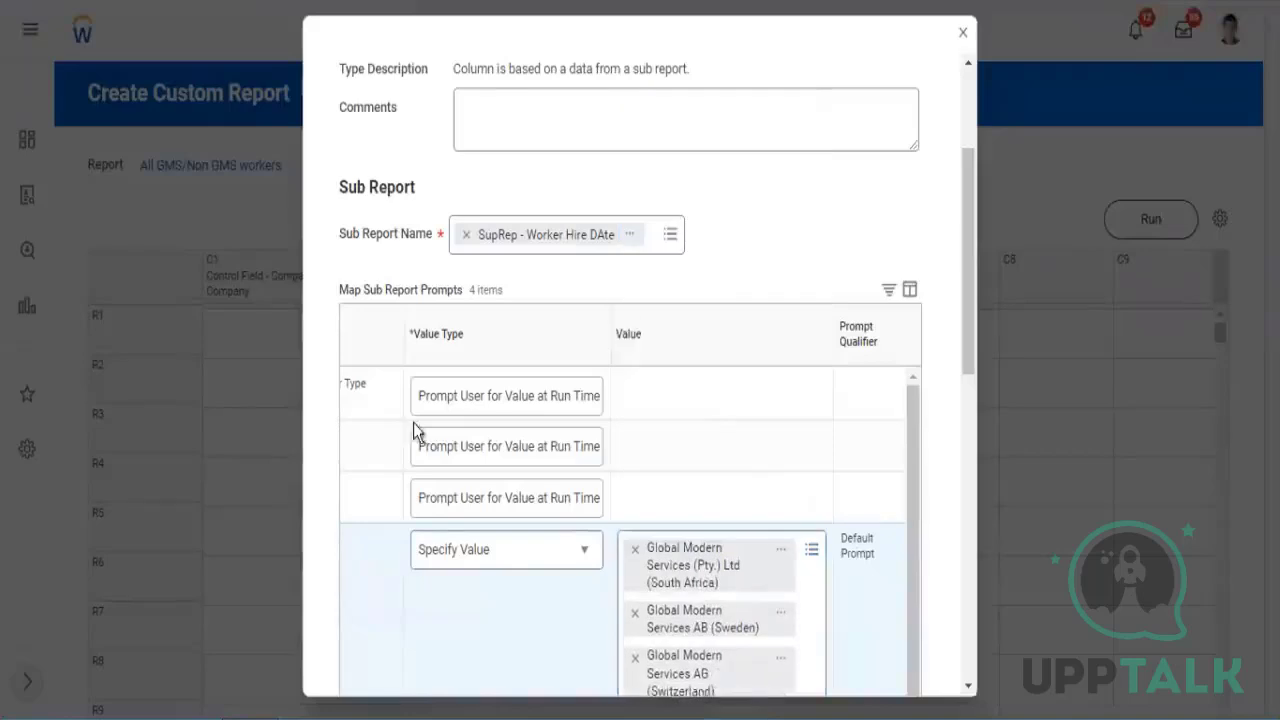
- Accept the data definition of column C2 with Count as the field to aggregate
{"action": "scroll", "coordinate": [420, 430], "scroll_direction": "down", "scroll_amount": 3}
{"action": "scroll", "coordinate": [671, 543], "scroll_direction": "down", "scroll_amount": 5}
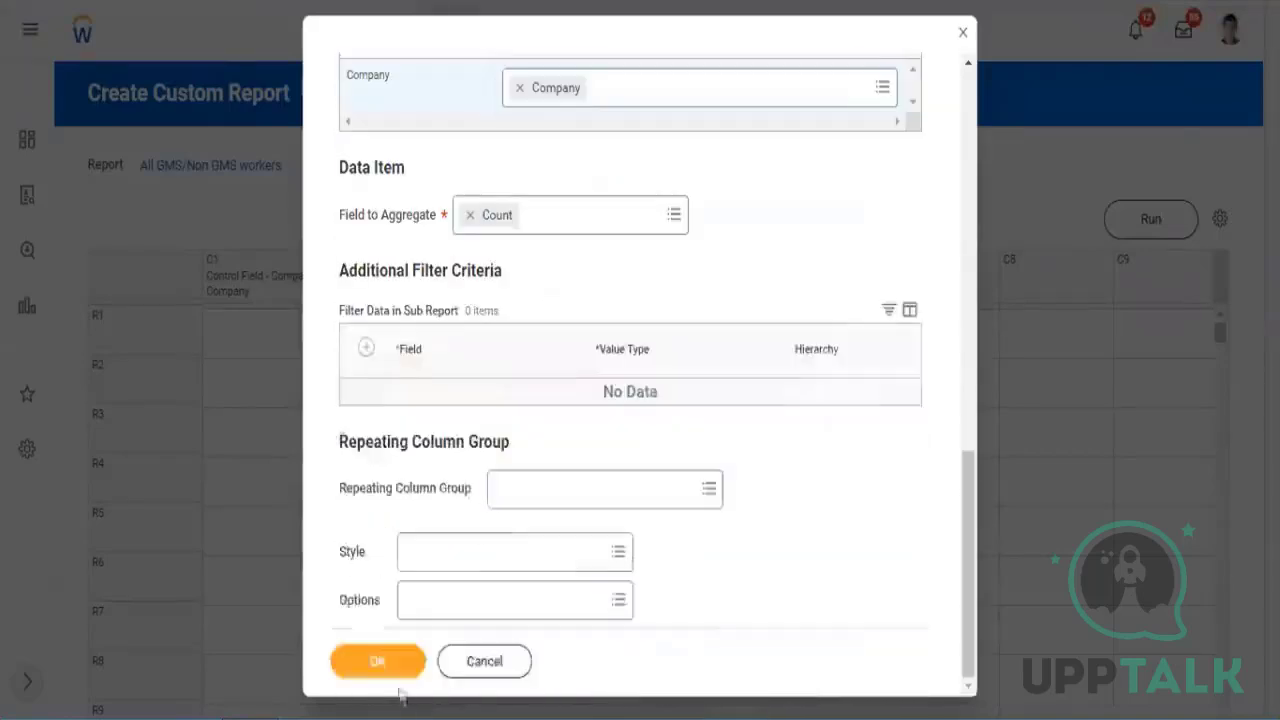
{"action": "left_click", "coordinate": [378, 662]}
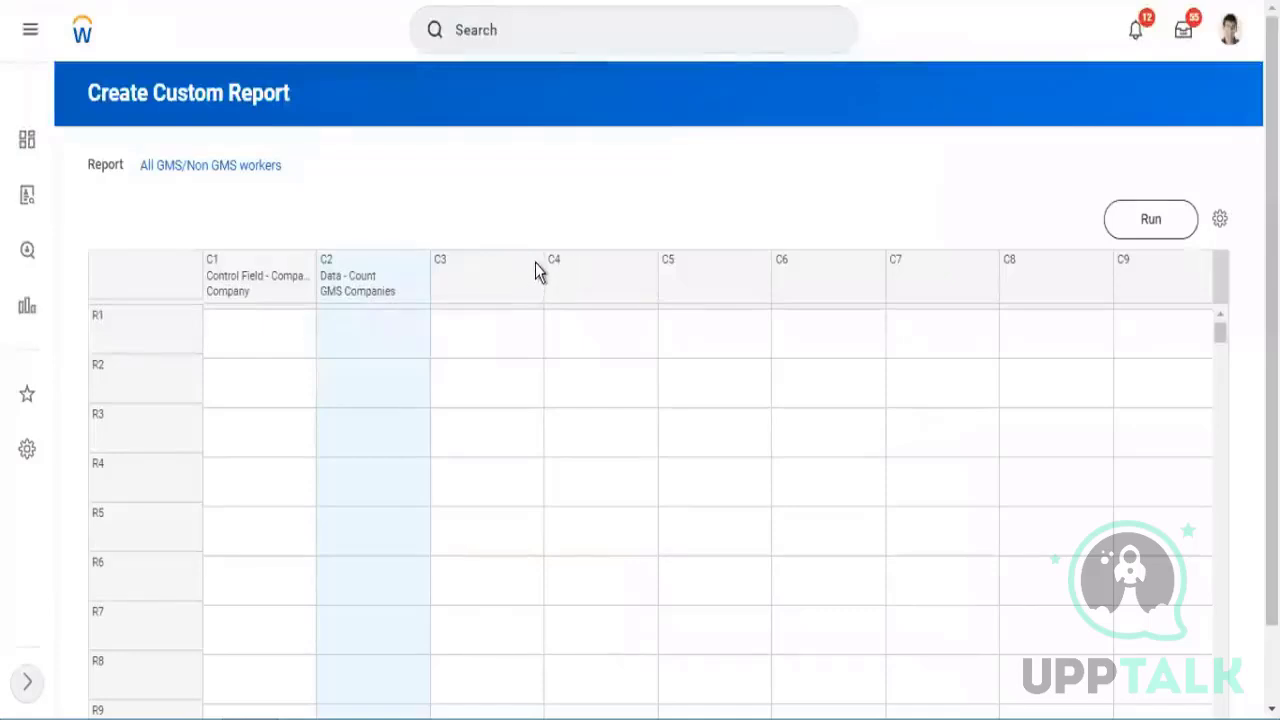
- Define column C3 as a Data column, searching "hire" to assign the sub report SupRep - Worker Hire DAte
{"action": "left_click", "coordinate": [535, 268]}
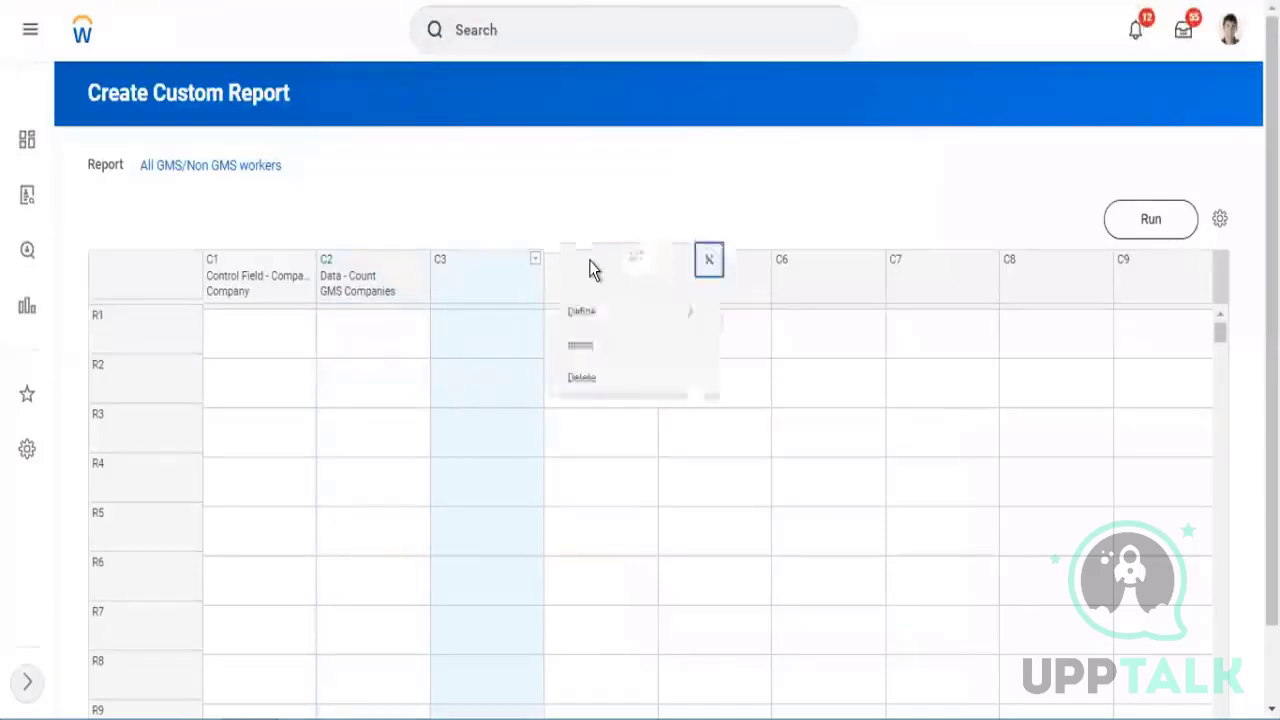
{"action": "mouse_move", "coordinate": [612, 318]}
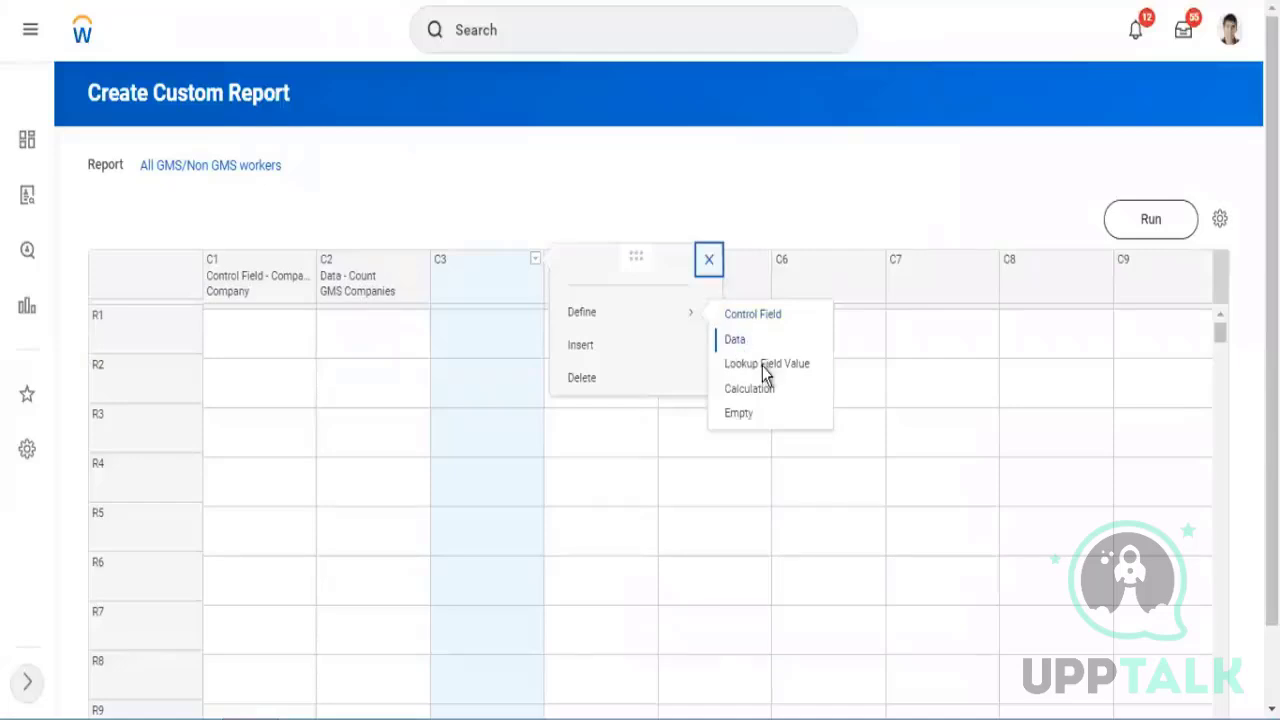
{"action": "left_click", "coordinate": [740, 341]}
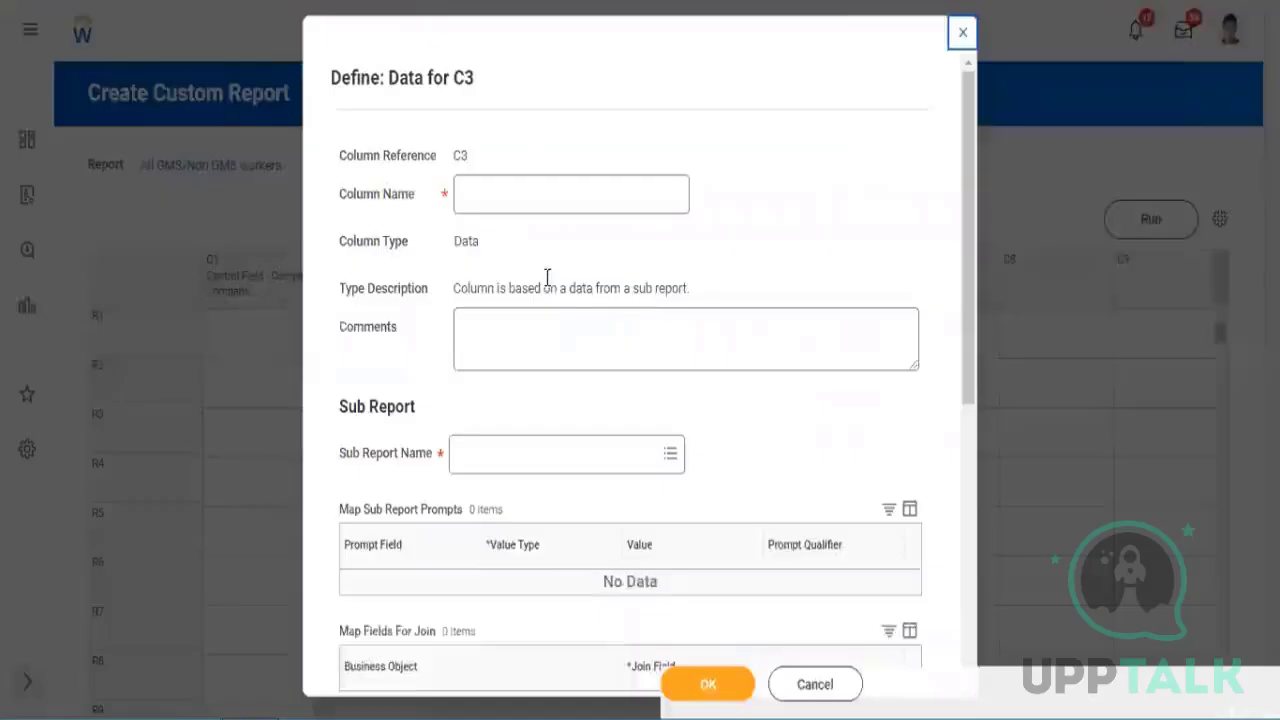
{"action": "scroll", "coordinate": [540, 380], "scroll_direction": "down", "scroll_amount": 1}
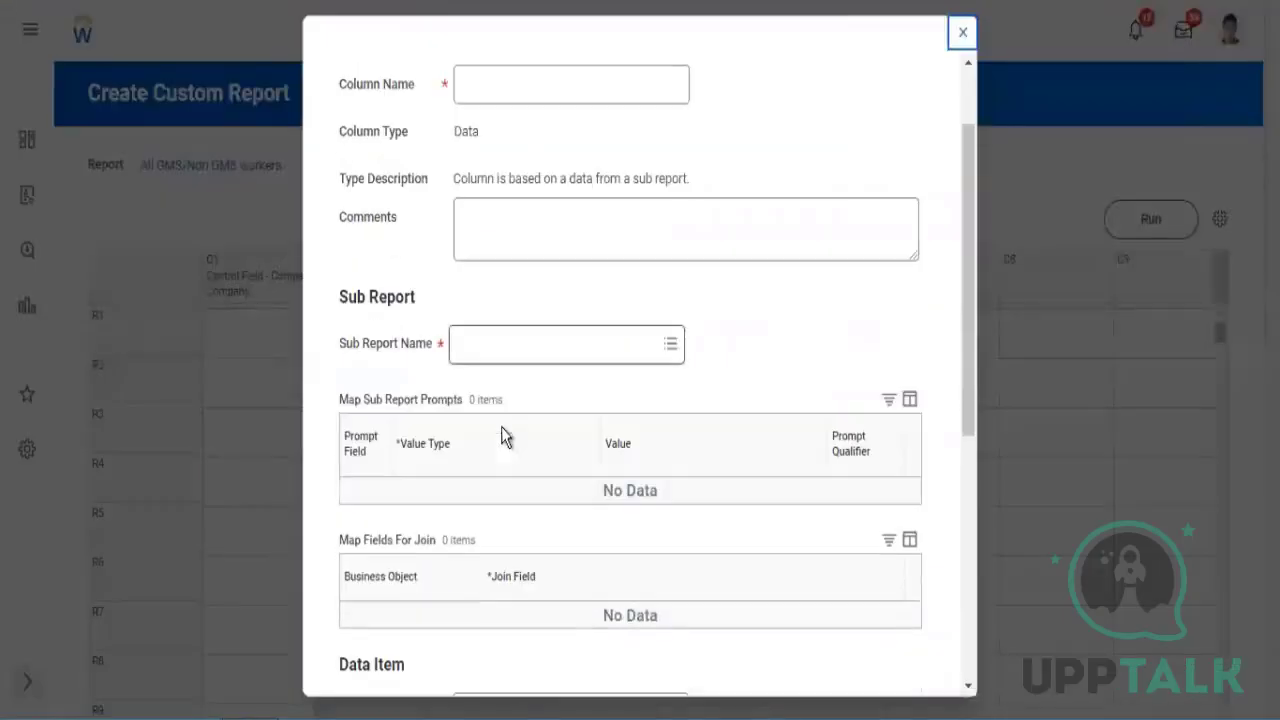
{"action": "left_click", "coordinate": [483, 343]}
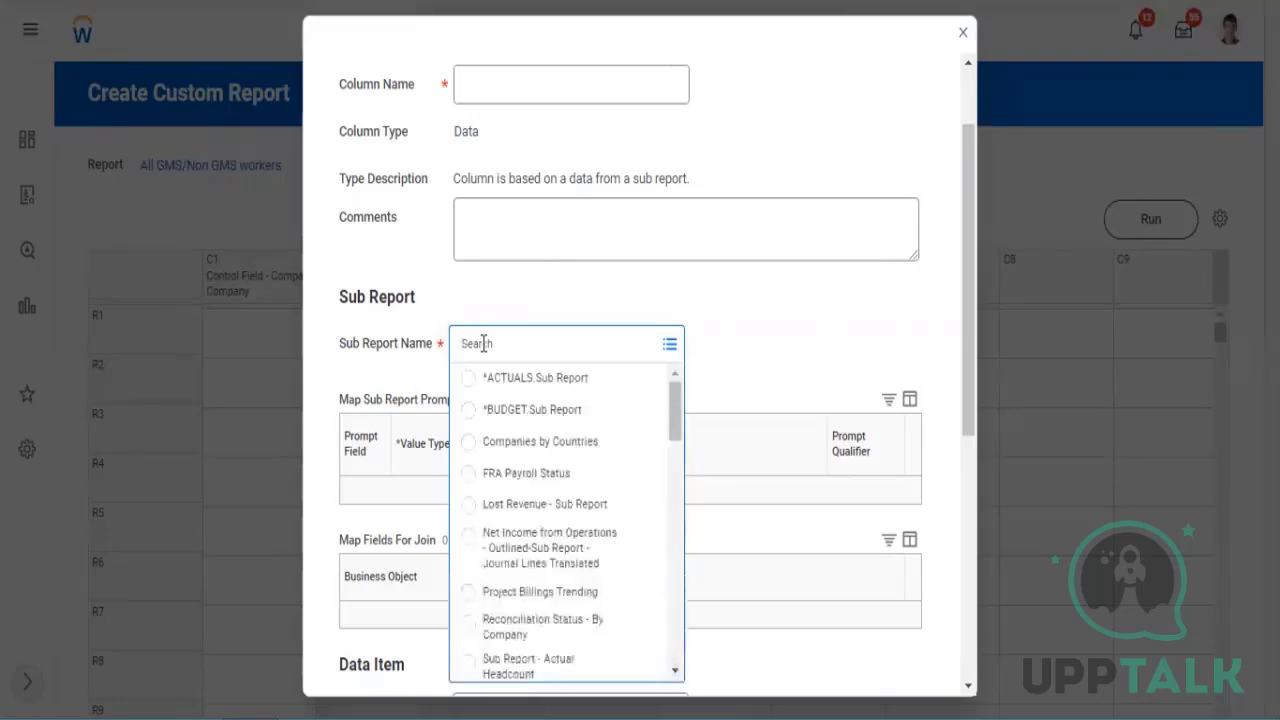
{"action": "type", "text": "hire"}
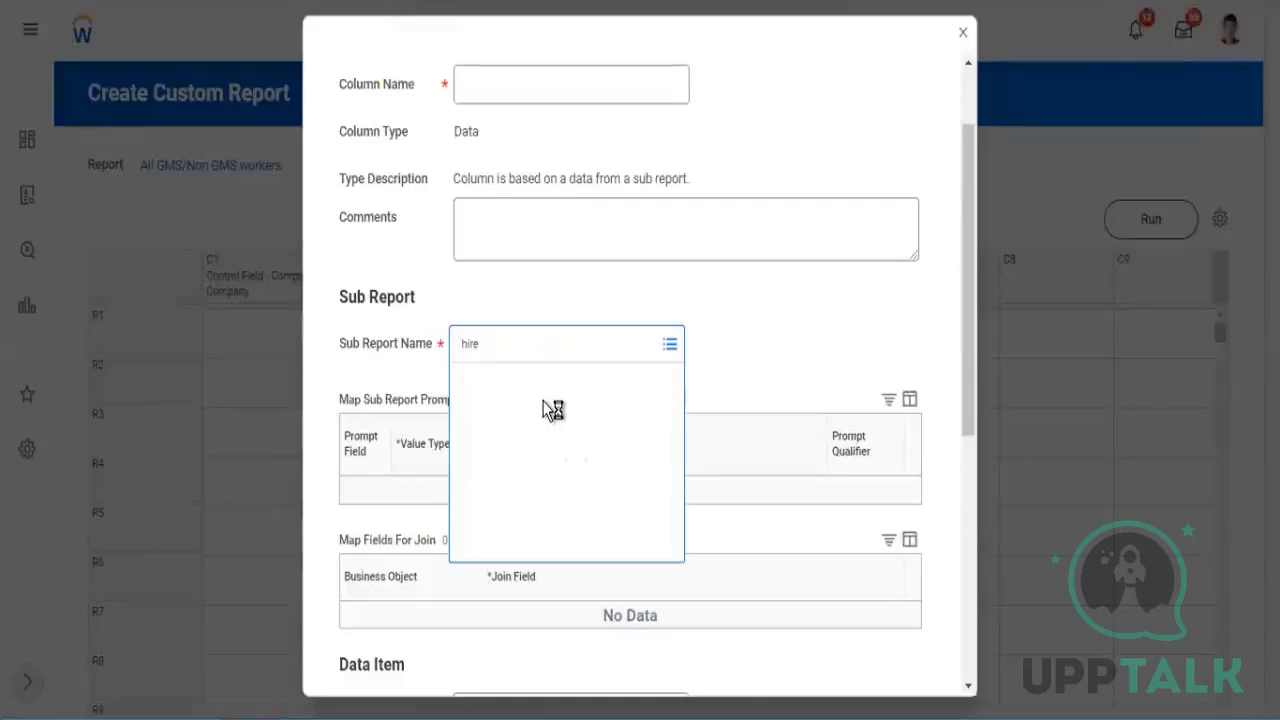
- Name column C3 "Non GMS Company" and review its prompt mapping and join field
{"action": "left_click", "coordinate": [541, 82]}
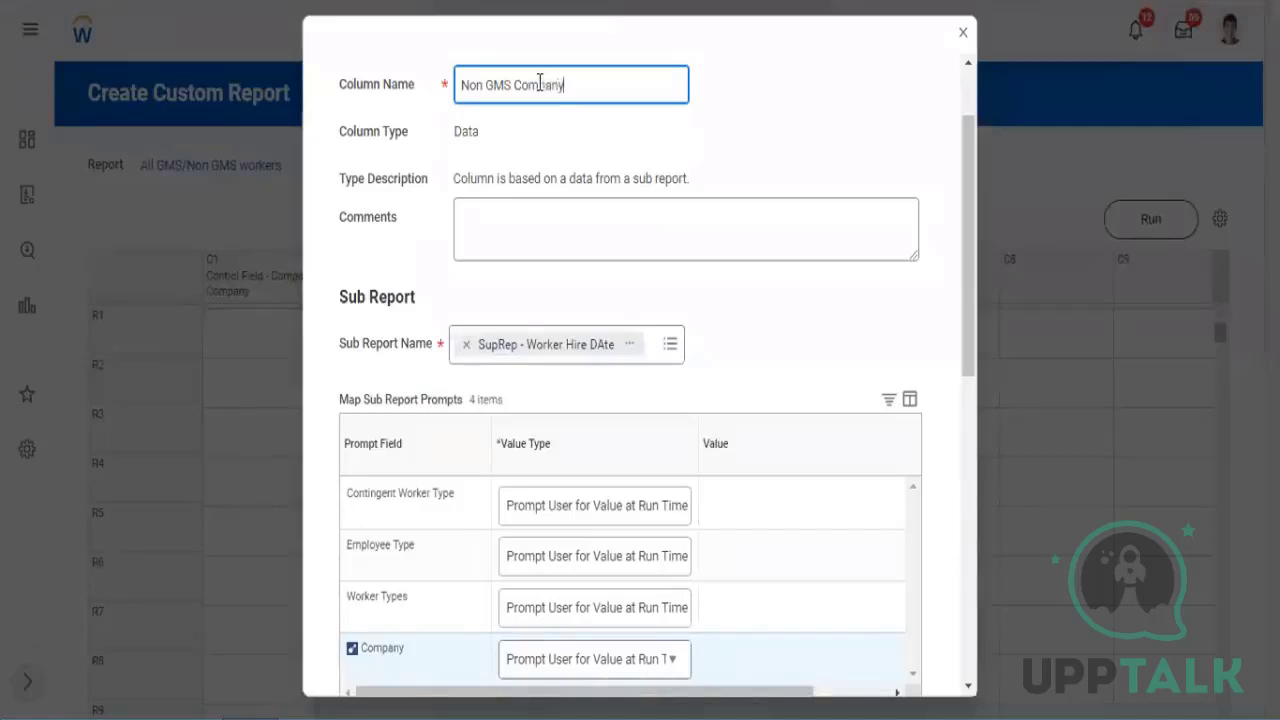
{"action": "scroll", "coordinate": [965, 275], "scroll_direction": "down", "scroll_amount": 5}
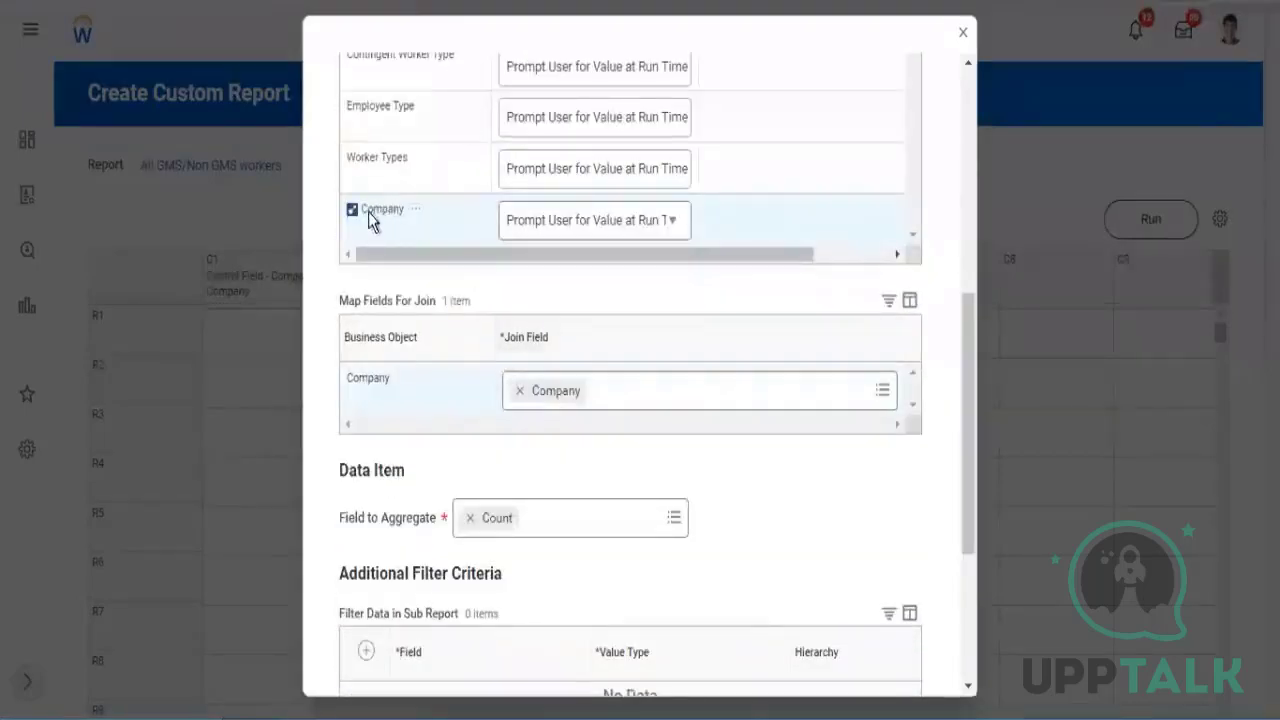
{"action": "scroll", "coordinate": [667, 247], "scroll_direction": "up", "scroll_amount": 3}
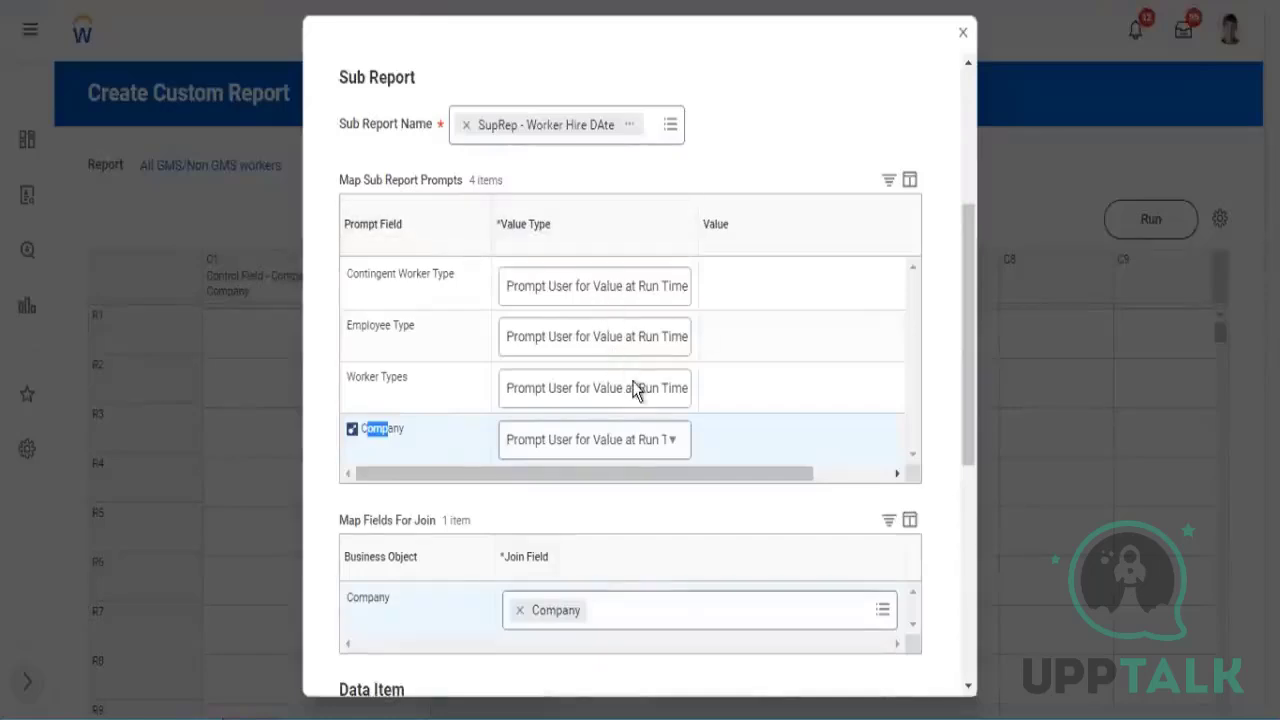
- Set the value type of the Company prompt in column C3's sub report mapping to Specify Value
{"action": "left_click_drag", "start_coordinate": [602, 473], "coordinate": [846, 488]}
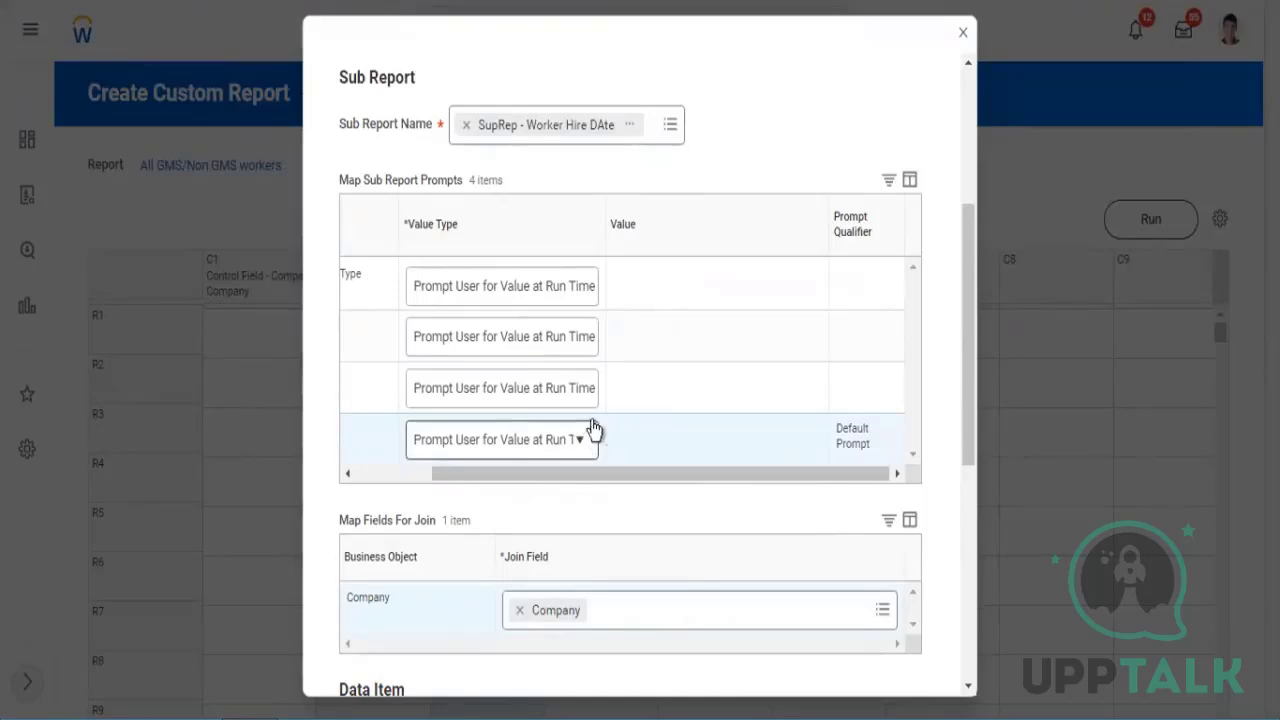
{"action": "left_click", "coordinate": [512, 440]}
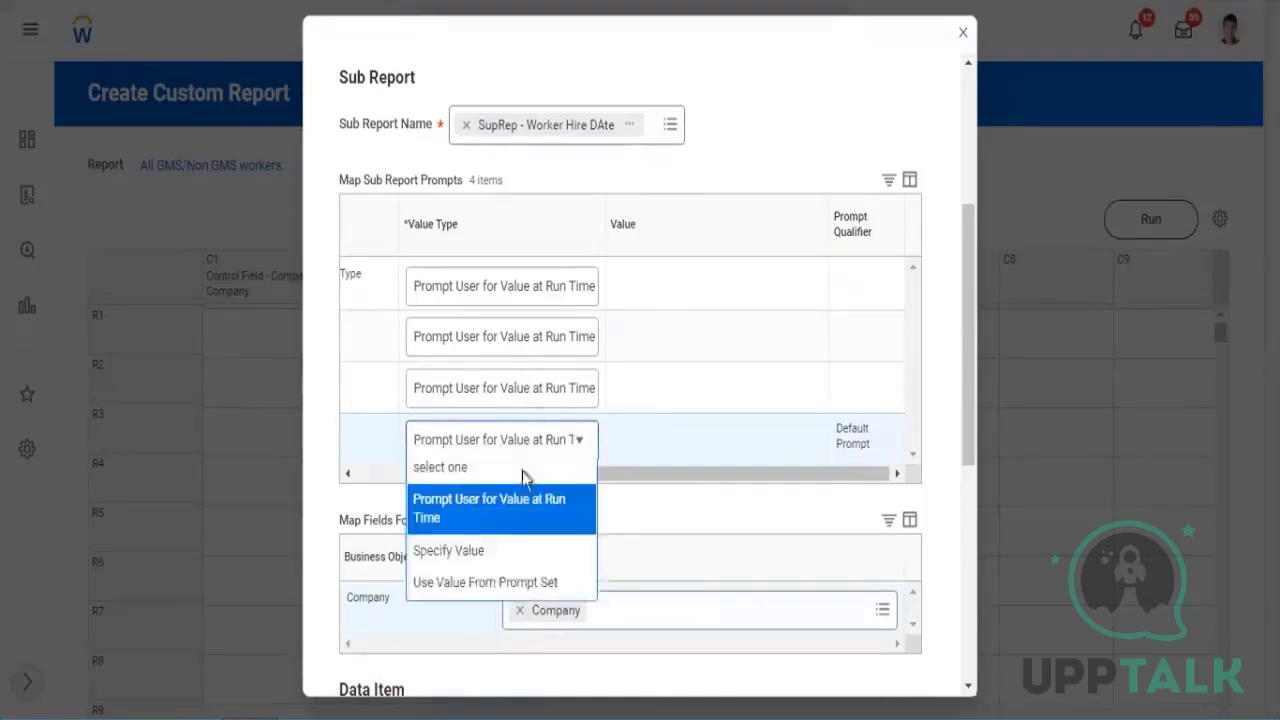
{"action": "left_click", "coordinate": [460, 568]}
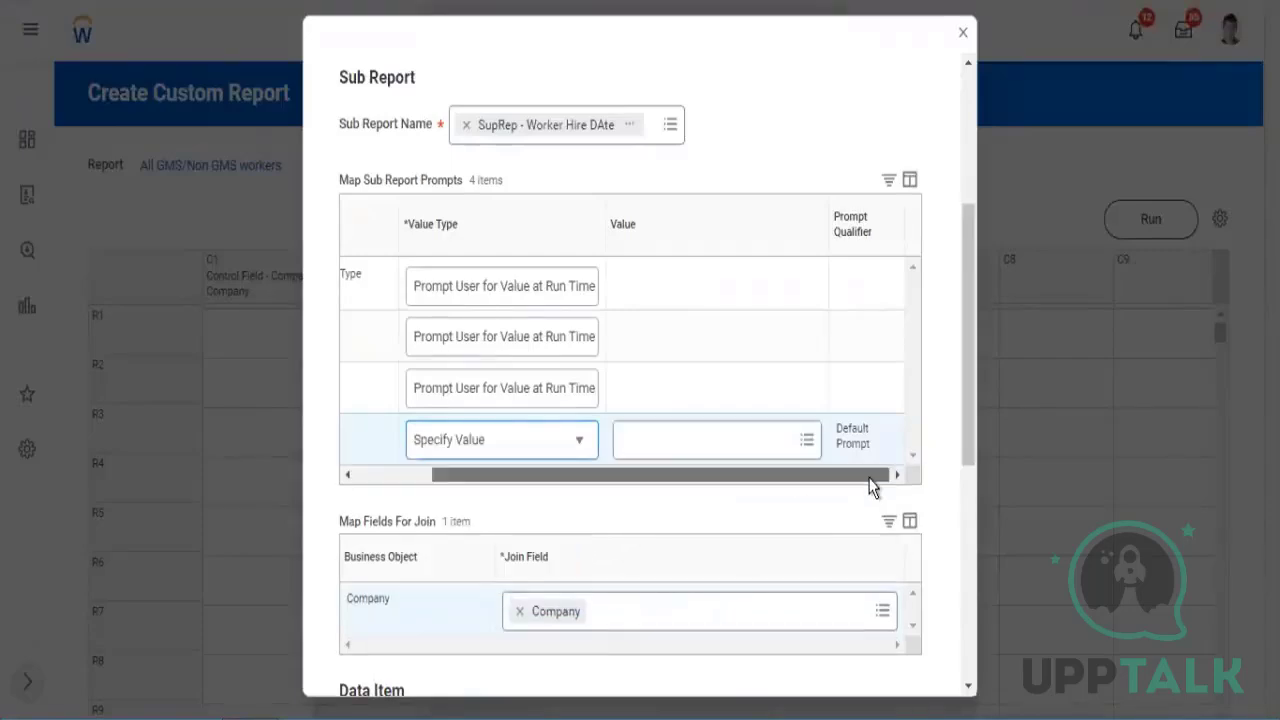
- Choose 10001 CF_SS_IB, 10001 RSR_XYZ Motors, 1100 SUP_Apple Hospital, 2255 VEN_XYZ Motors and 5001 SUP_XYZ Motors as the Company prompt's values
{"action": "left_click", "coordinate": [697, 450]}
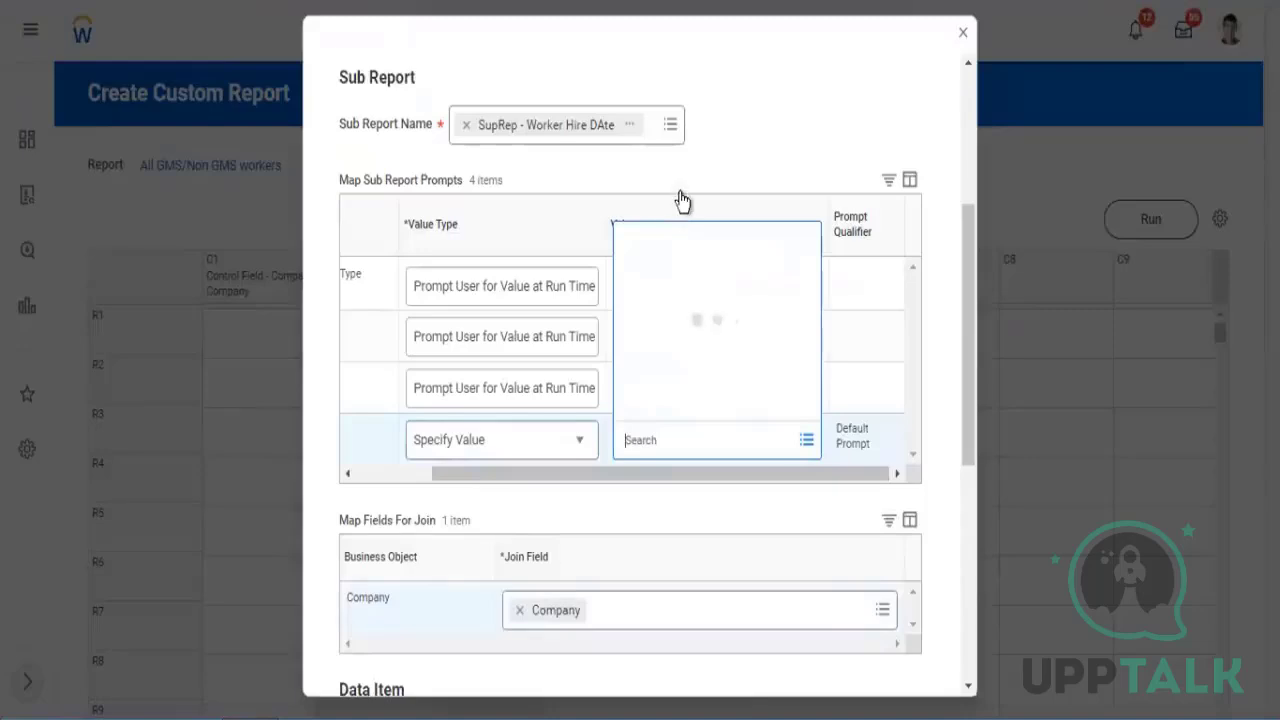
{"action": "left_click", "coordinate": [634, 55]}
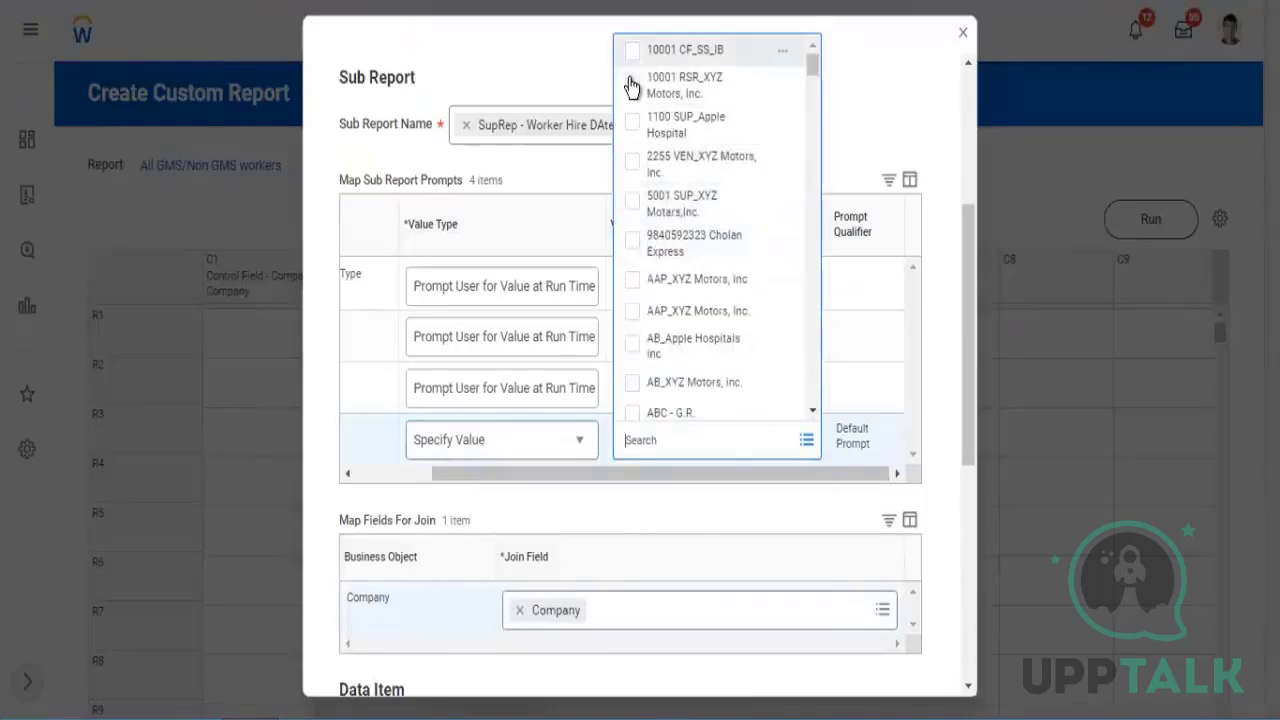
{"action": "left_click", "coordinate": [633, 84]}
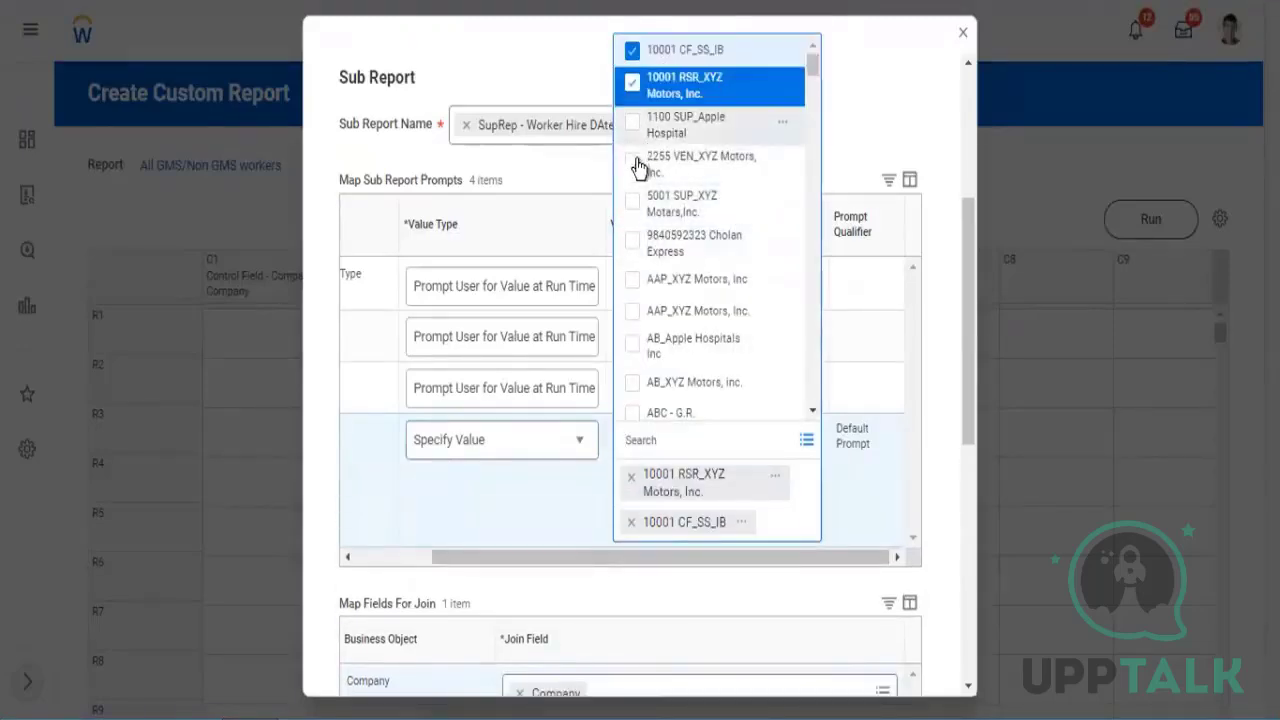
{"action": "left_click", "coordinate": [634, 124]}
{"action": "left_click", "coordinate": [632, 162]}
{"action": "left_click", "coordinate": [633, 203]}
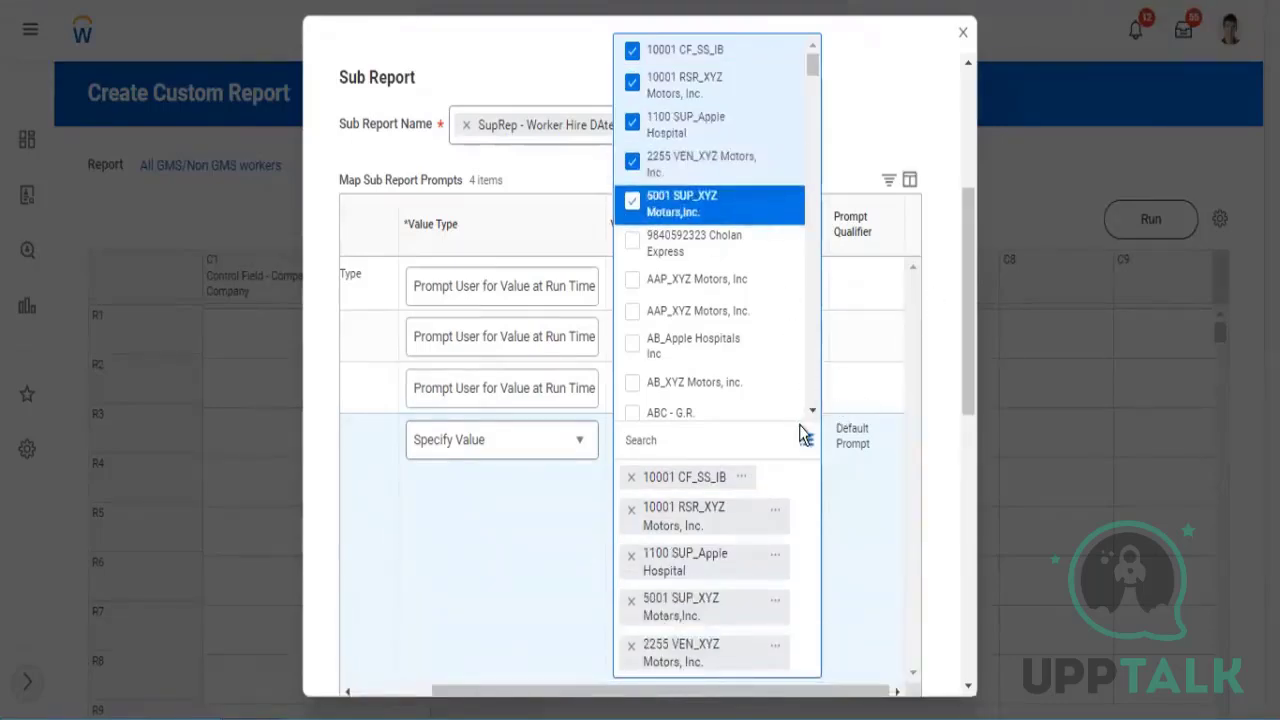
{"action": "left_click", "coordinate": [829, 406]}
{"action": "scroll", "coordinate": [517, 506], "scroll_direction": "down", "scroll_amount": 8}
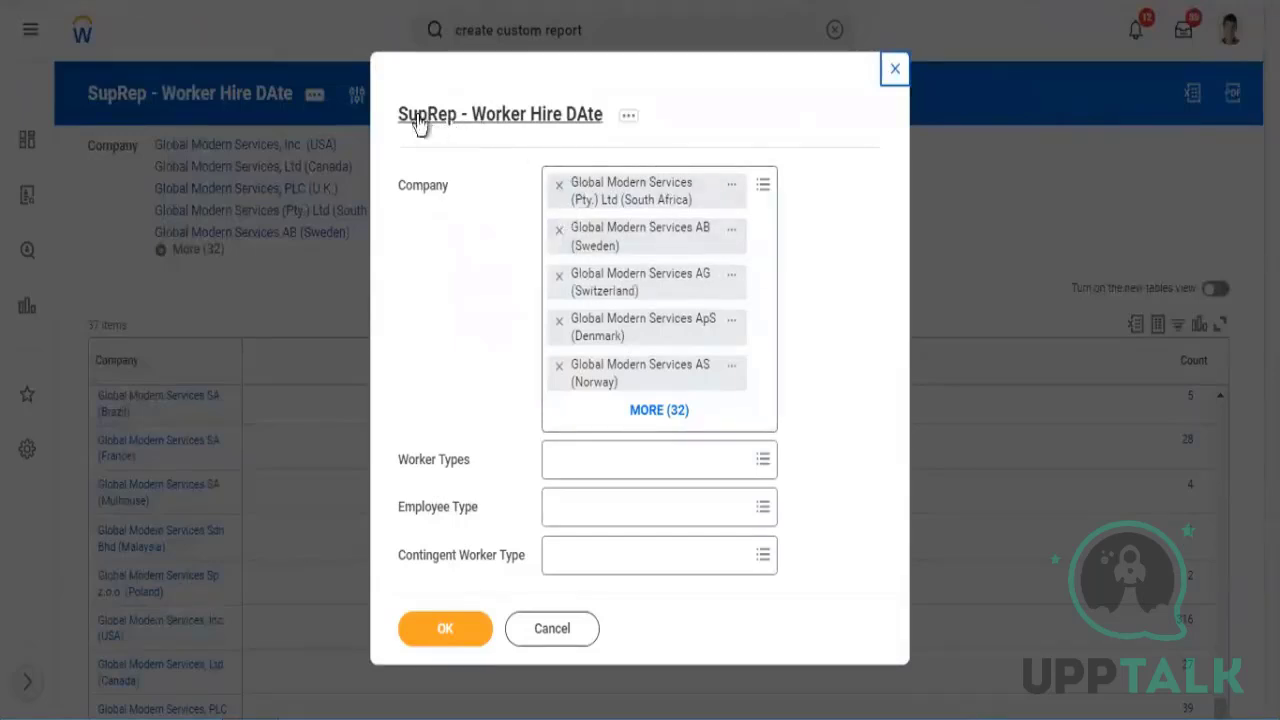
{"action": "left_click_drag", "start_coordinate": [382, 113], "coordinate": [578, 119]}
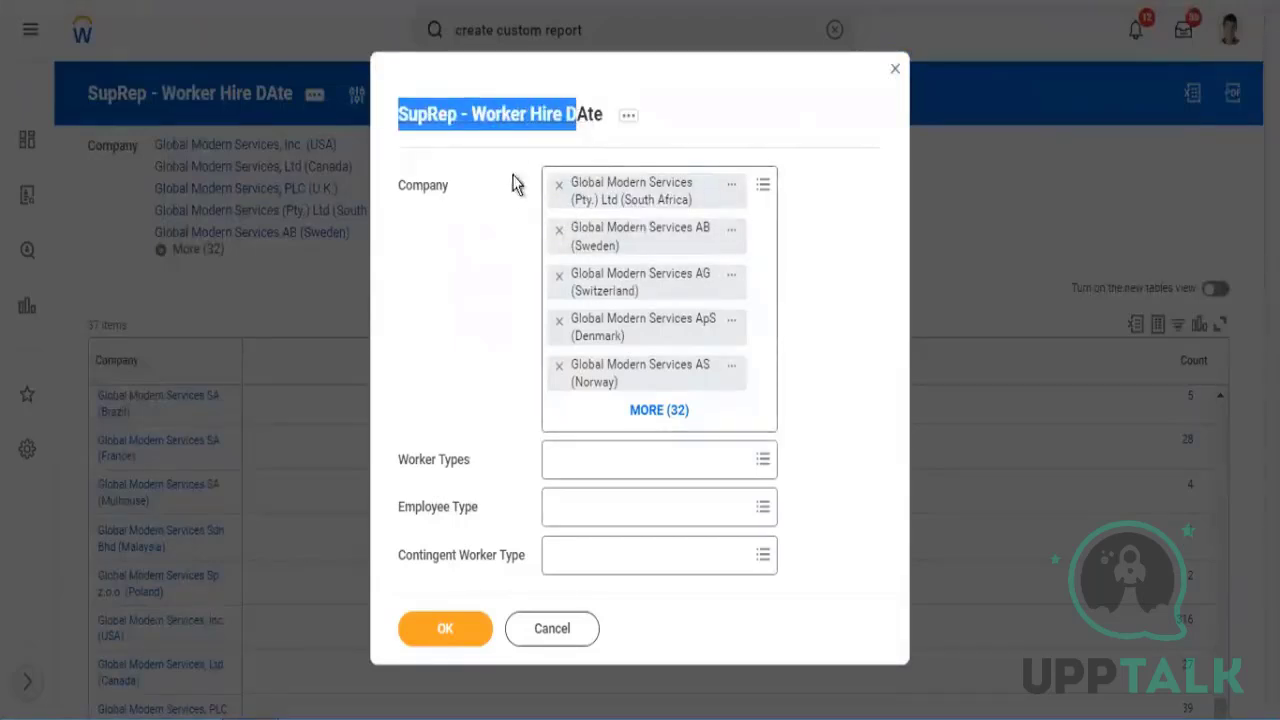
{"action": "left_click", "coordinate": [514, 183]}
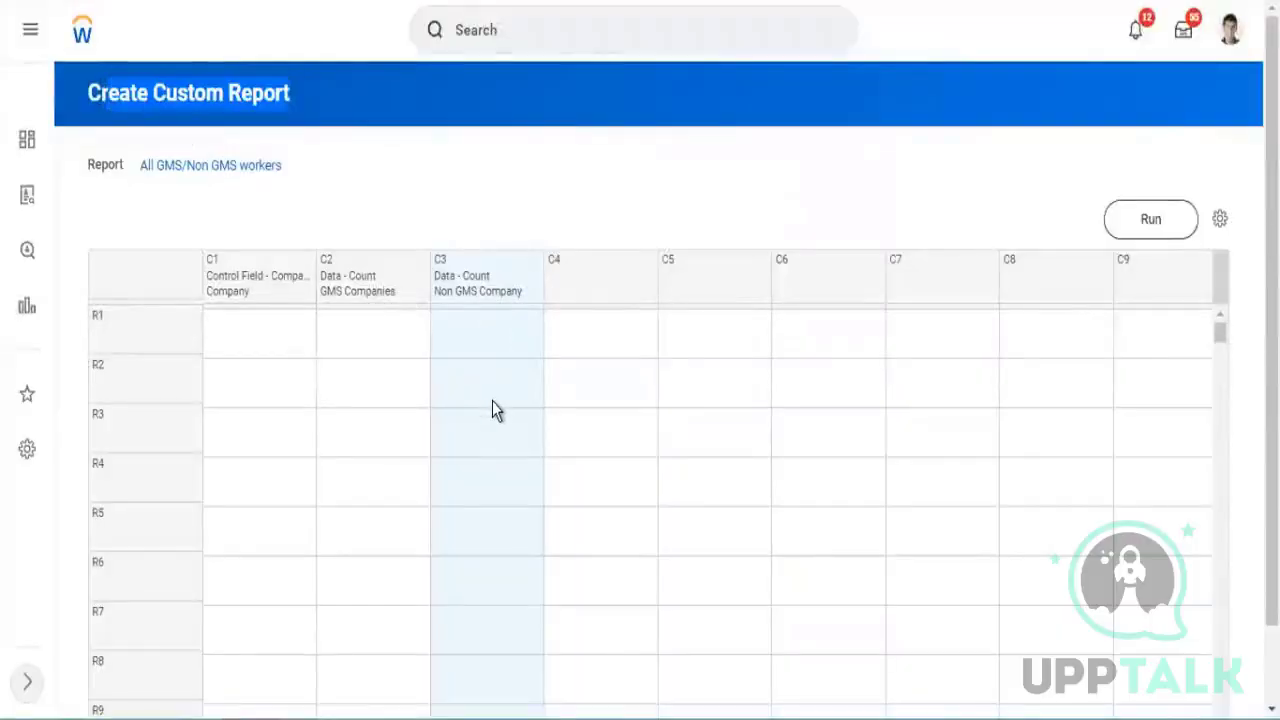
- Run the All GMS/Non GMS workers report, leaving Worker Types, Employee Type and Contingent Worker Type empty
{"action": "left_click", "coordinate": [1151, 220]}
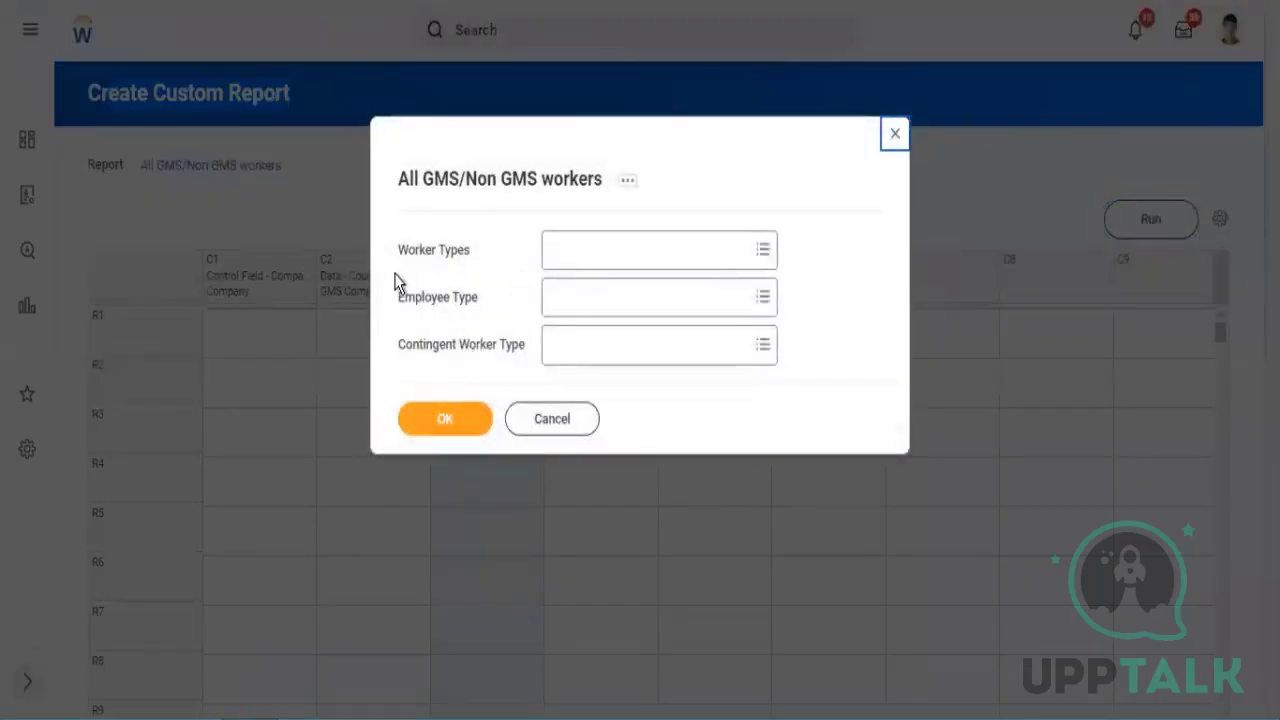
{"action": "left_click_drag", "start_coordinate": [433, 250], "coordinate": [399, 251]}
{"action": "left_click_drag", "start_coordinate": [459, 299], "coordinate": [404, 300]}
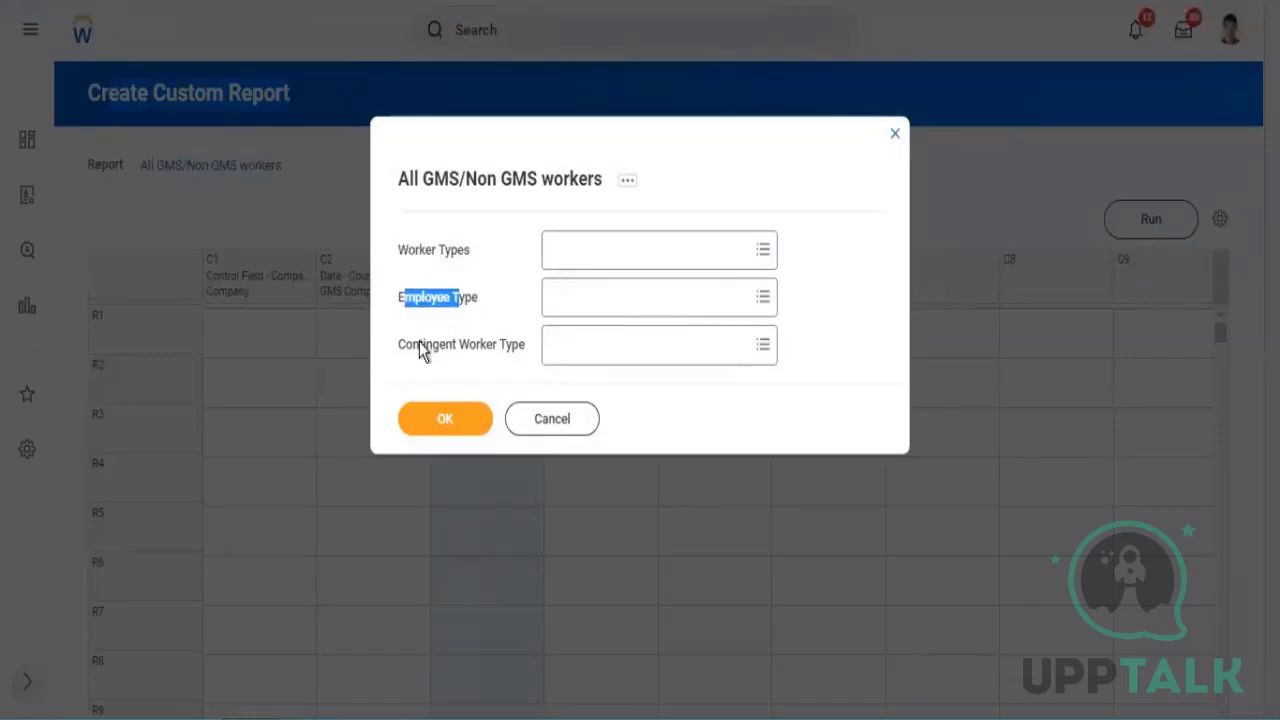
{"action": "left_click_drag", "start_coordinate": [477, 344], "coordinate": [420, 344]}
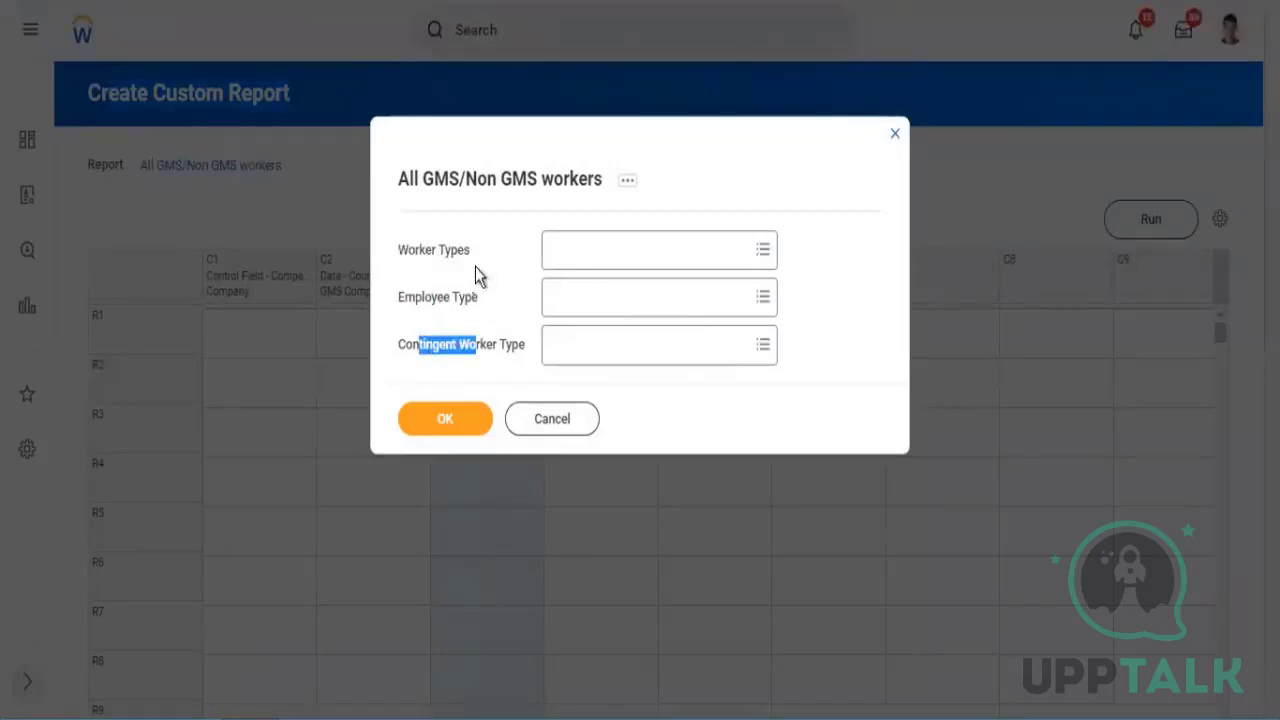
{"action": "left_click", "coordinate": [446, 419]}
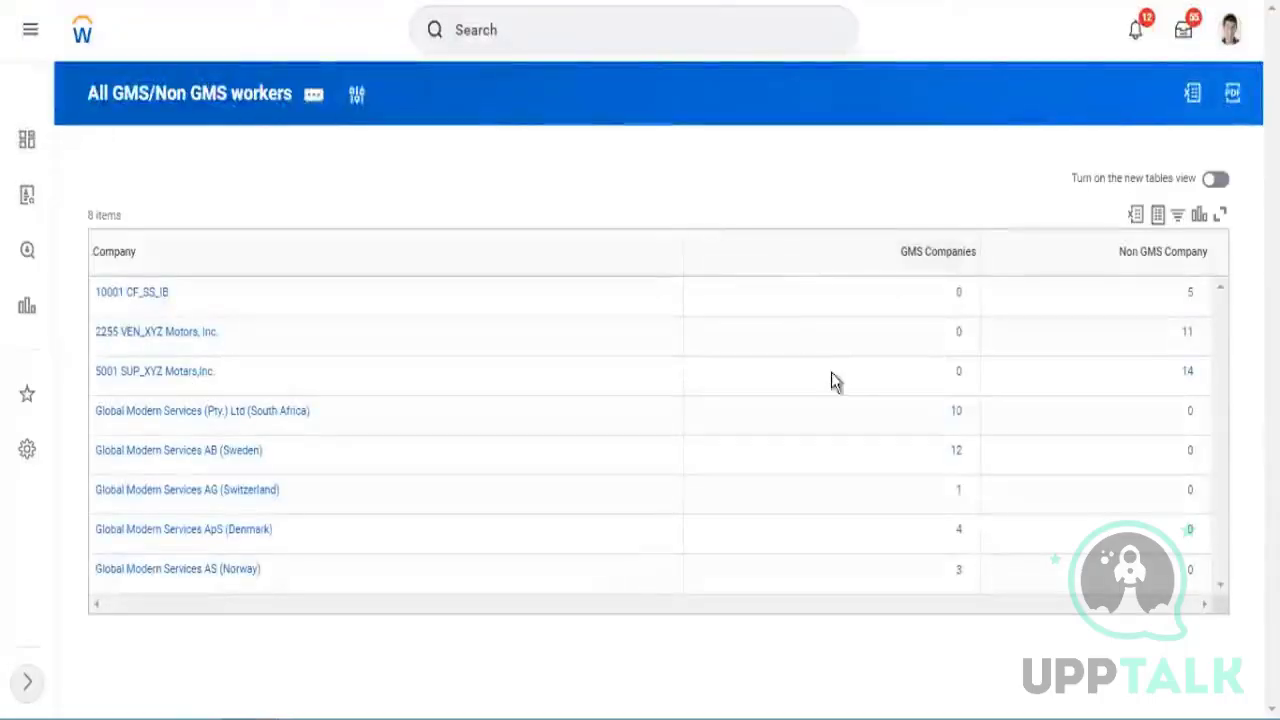
- Examine the GMS Companies and Non GMS Company counts for each company in the report output
{"action": "left_click", "coordinate": [835, 377]}
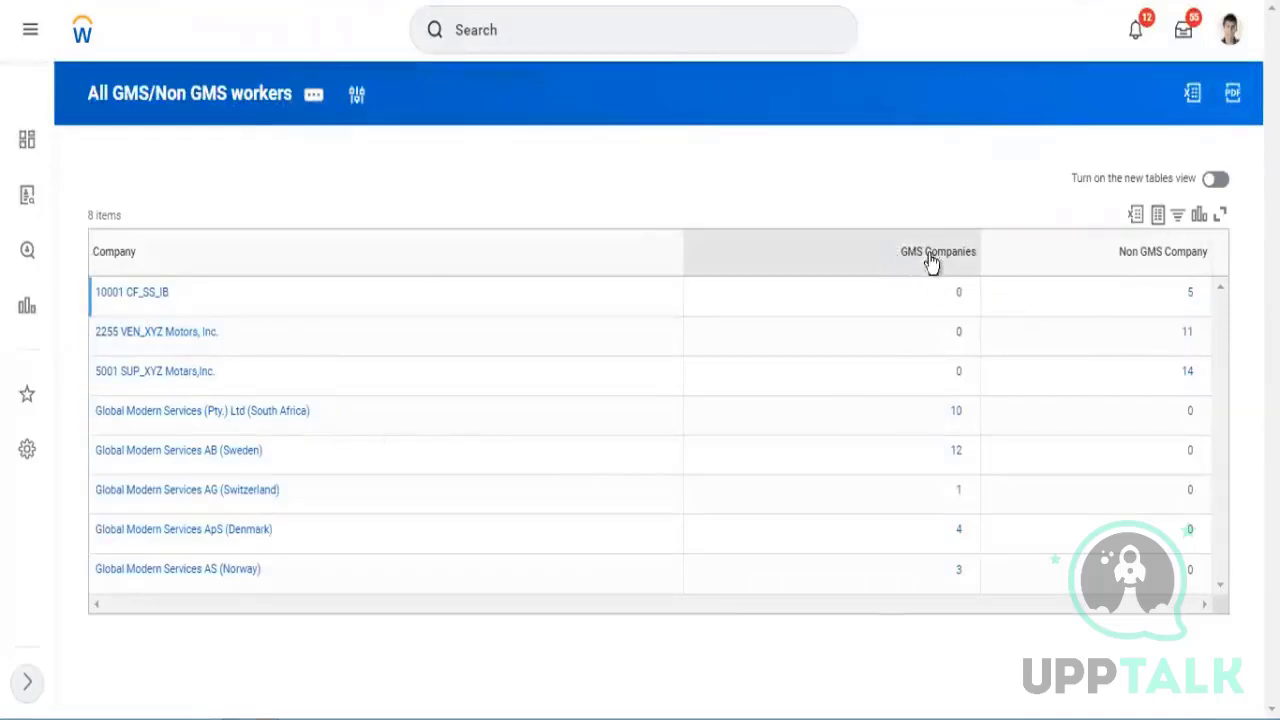
{"action": "left_click_drag", "start_coordinate": [930, 260], "coordinate": [972, 256]}
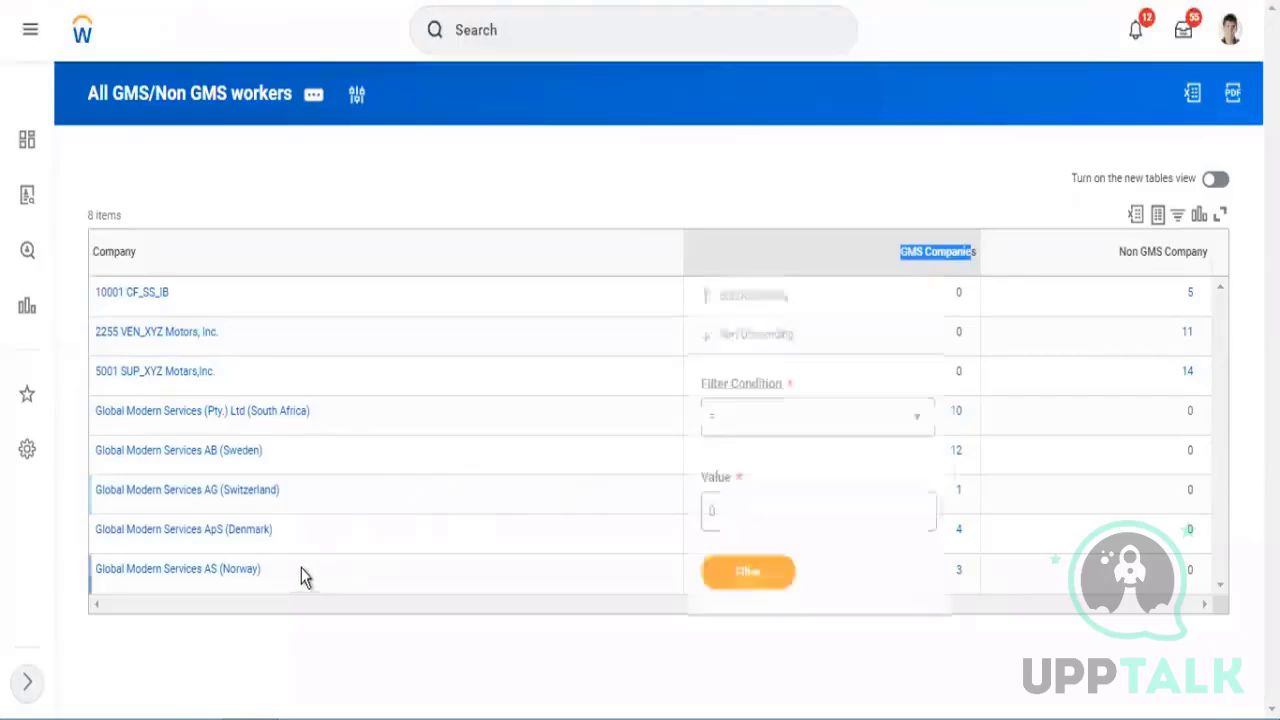
{"action": "left_click", "coordinate": [364, 430]}
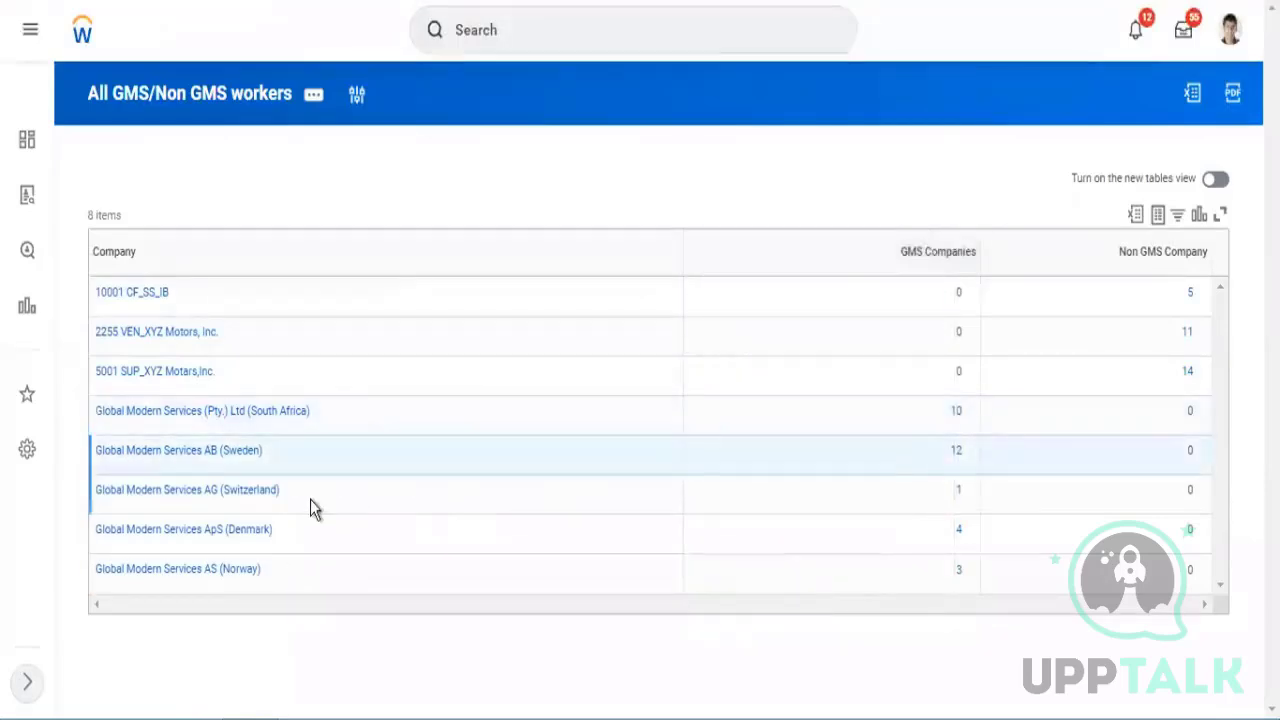
{"action": "left_click", "coordinate": [309, 500]}
{"action": "left_click_drag", "start_coordinate": [951, 417], "coordinate": [964, 585]}
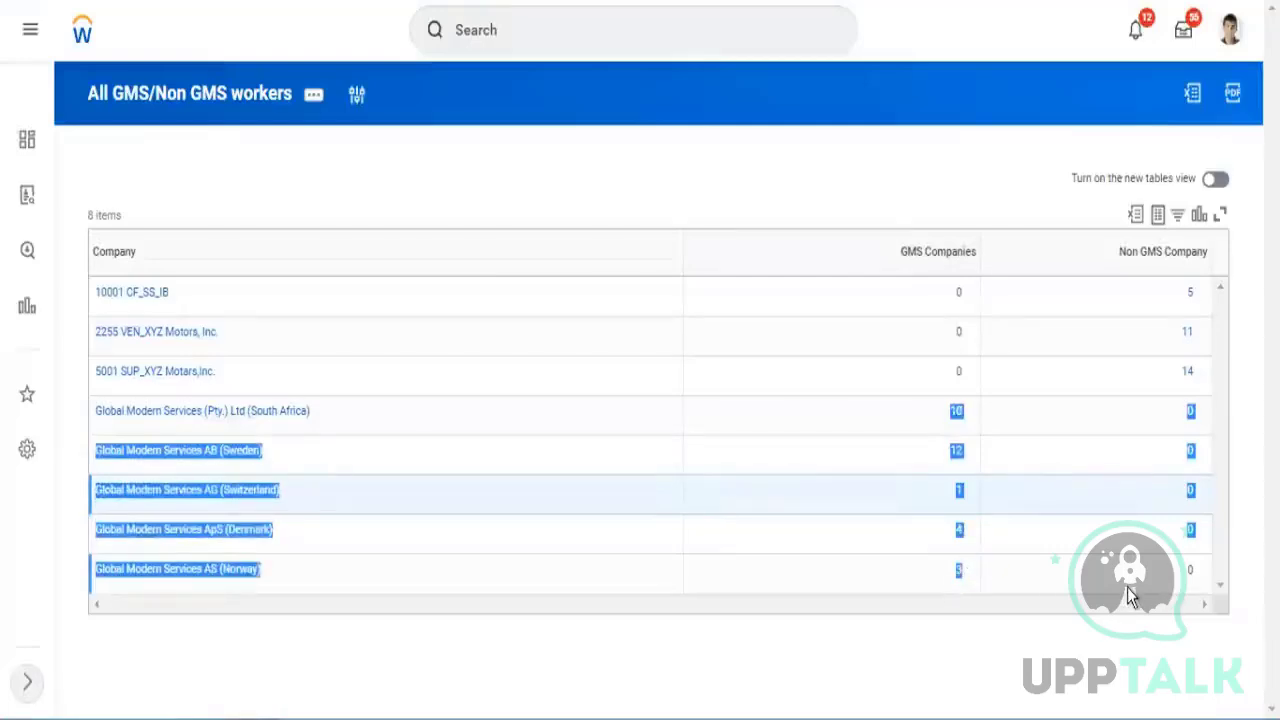
{"action": "left_click_drag", "start_coordinate": [1194, 578], "coordinate": [1187, 408]}
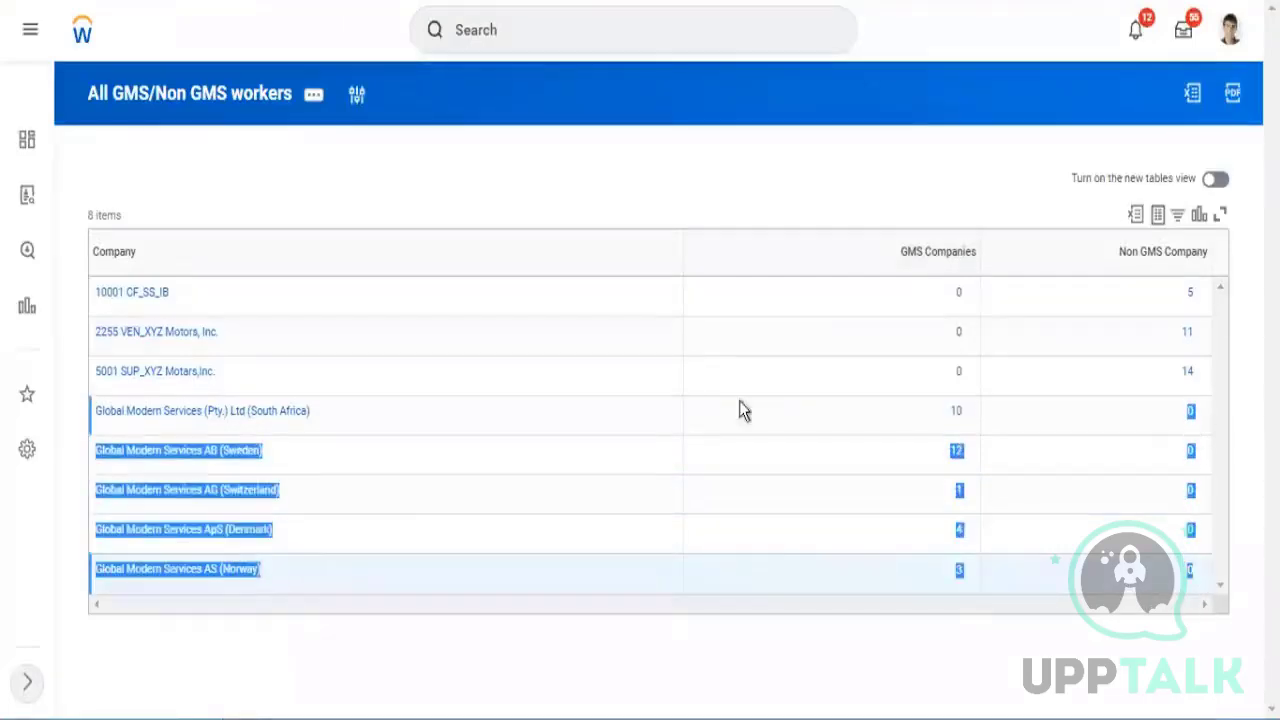
{"action": "left_click_drag", "start_coordinate": [224, 367], "coordinate": [101, 291]}
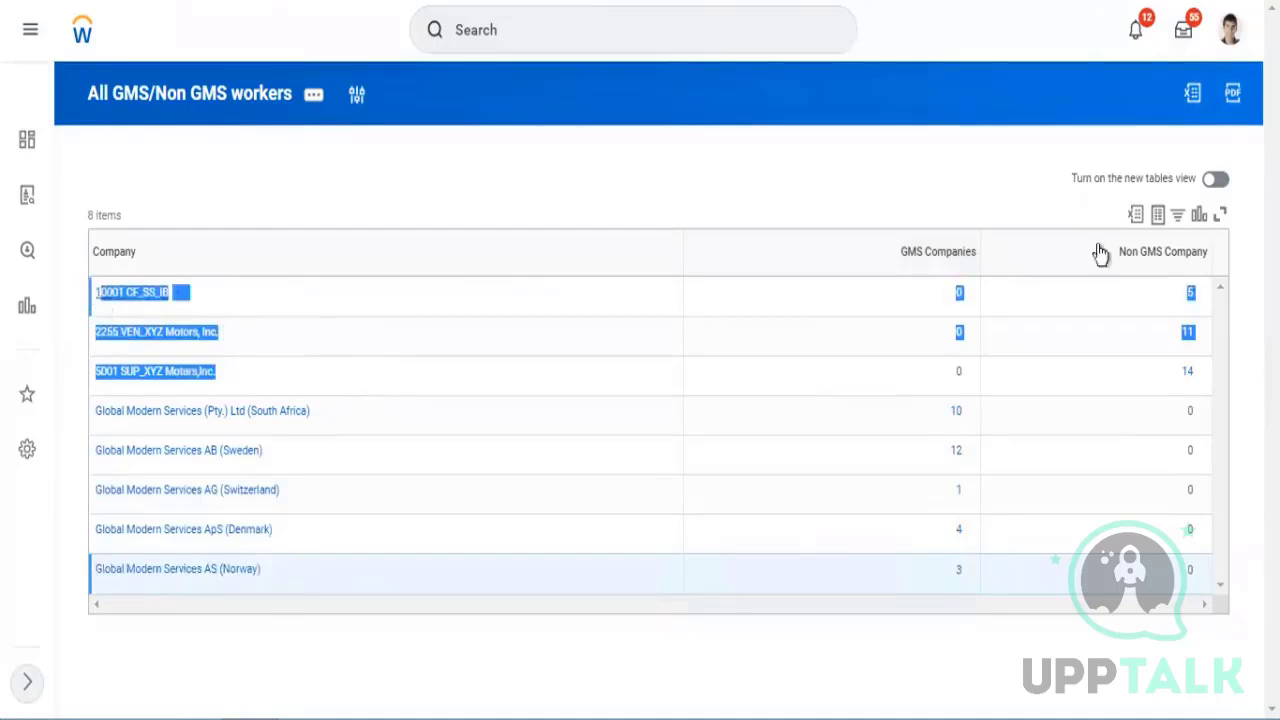
{"action": "left_click_drag", "start_coordinate": [1125, 253], "coordinate": [1174, 297]}
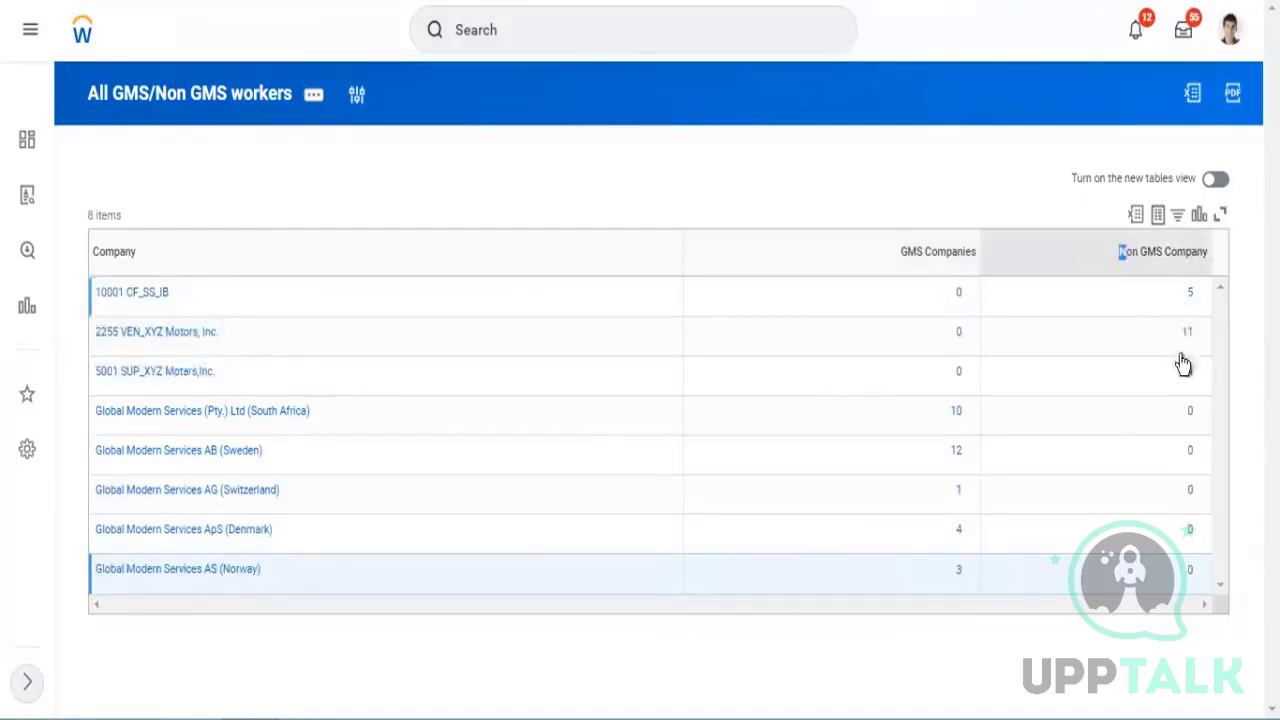
{"action": "left_click", "coordinate": [1008, 188]}
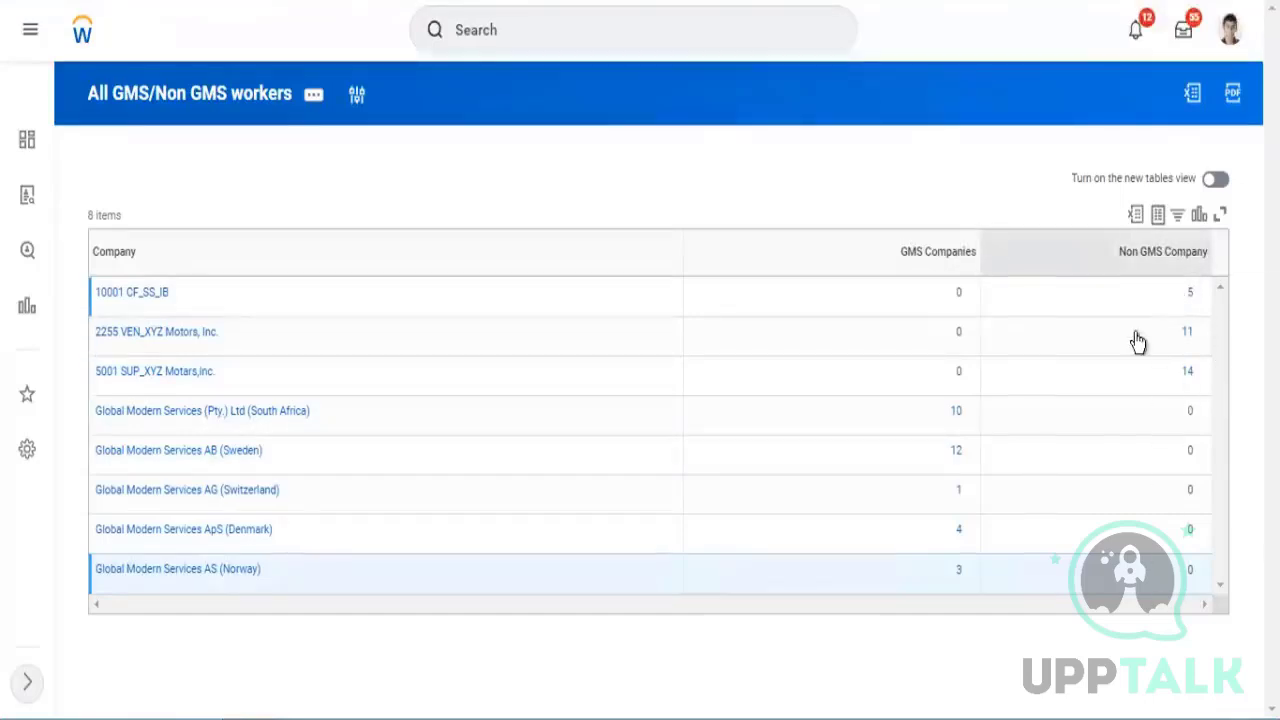
{"action": "left_click_drag", "start_coordinate": [866, 256], "coordinate": [1158, 276]}
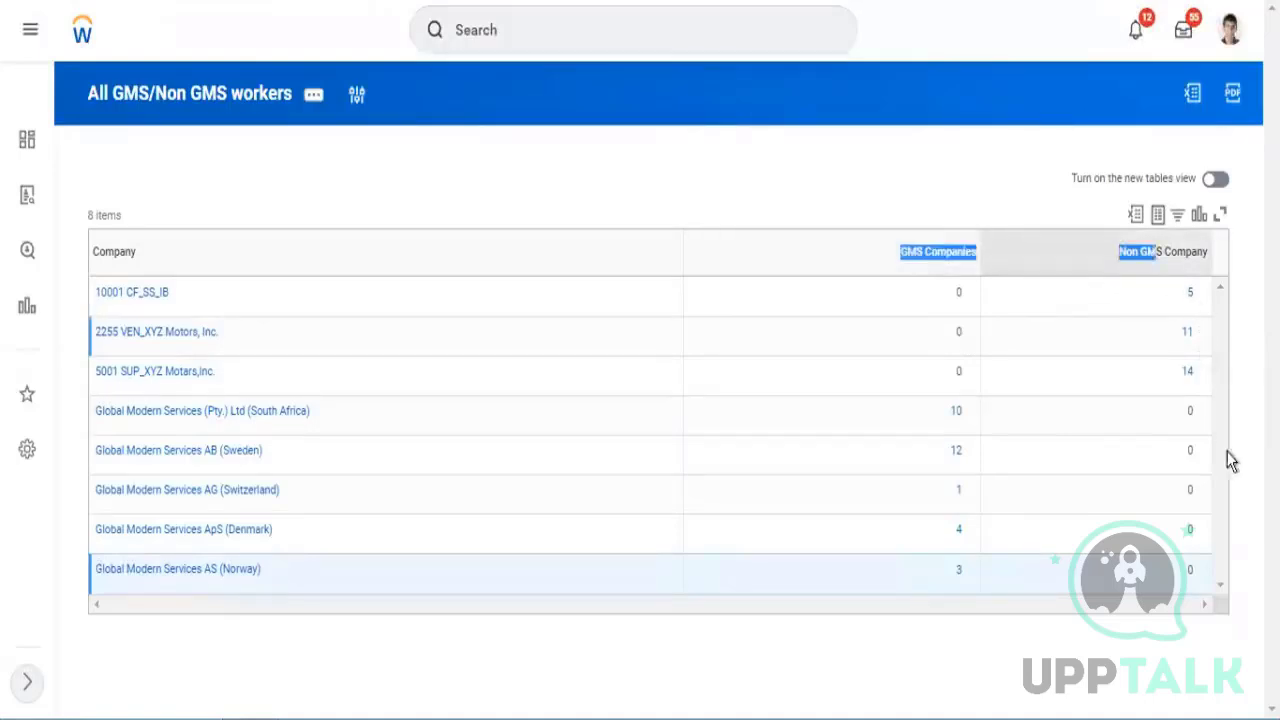
{"action": "left_click_drag", "start_coordinate": [1231, 461], "coordinate": [1223, 543]}
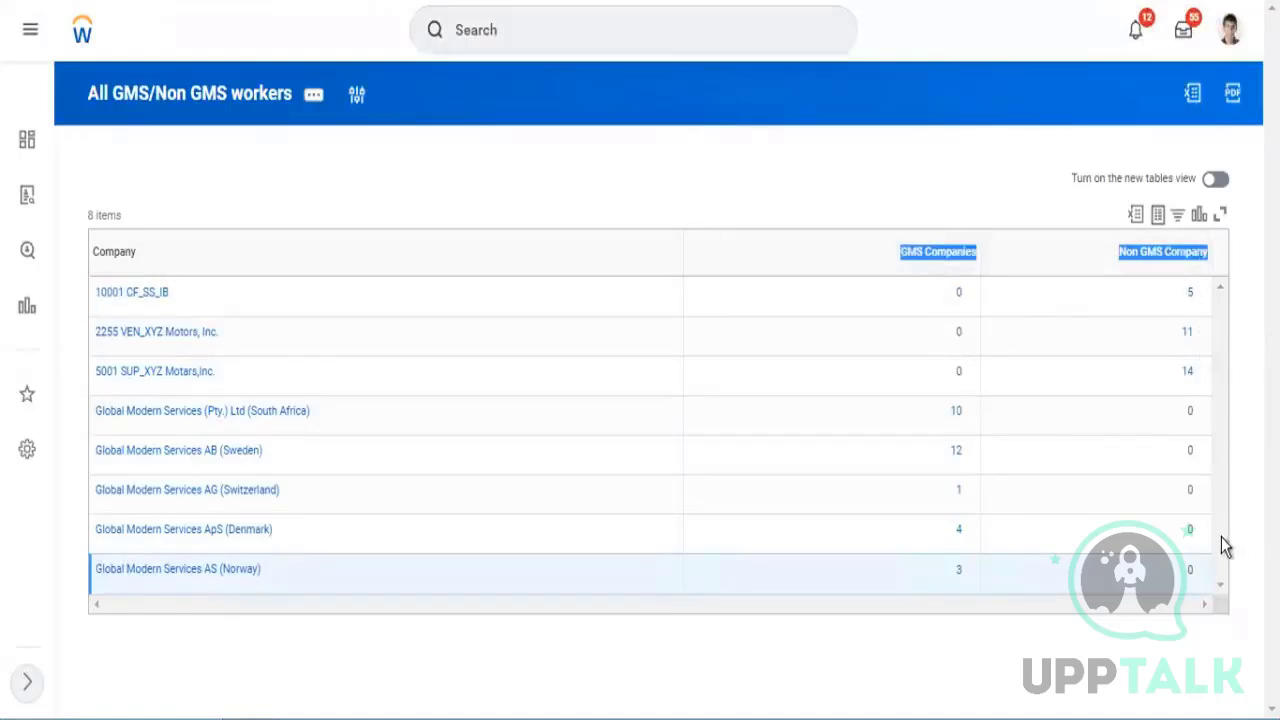
{"action": "left_click", "coordinate": [910, 167]}
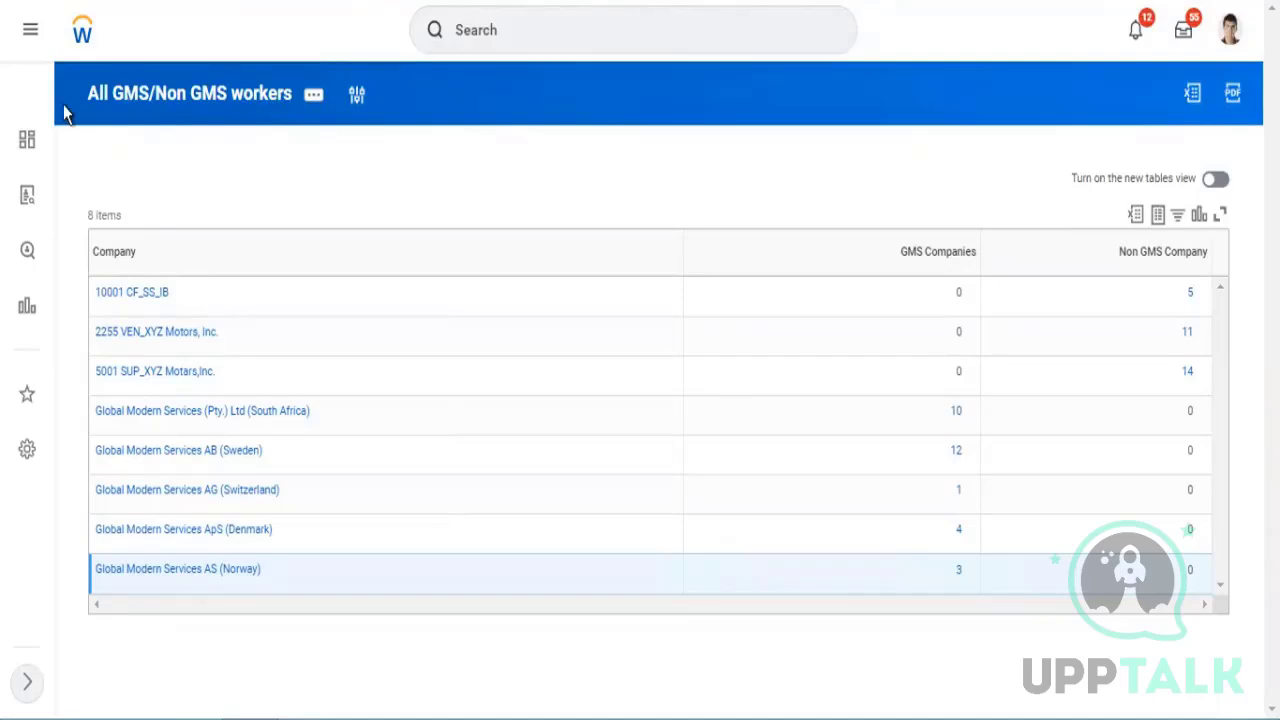
{"action": "left_click_drag", "start_coordinate": [63, 105], "coordinate": [390, 128]}
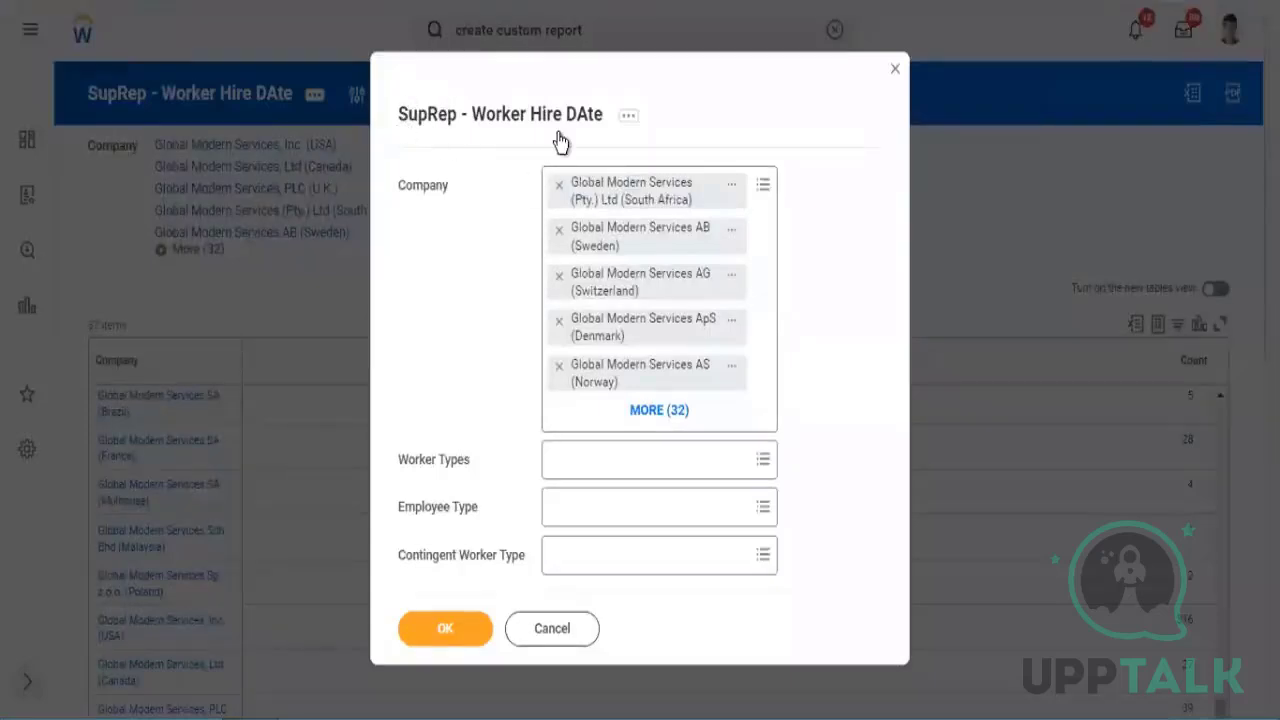
- Compare the run-time prompts of SupRep - Worker Hire DAte with the companies and columns in the composite report's output
{"action": "triple_click", "coordinate": [558, 134]}
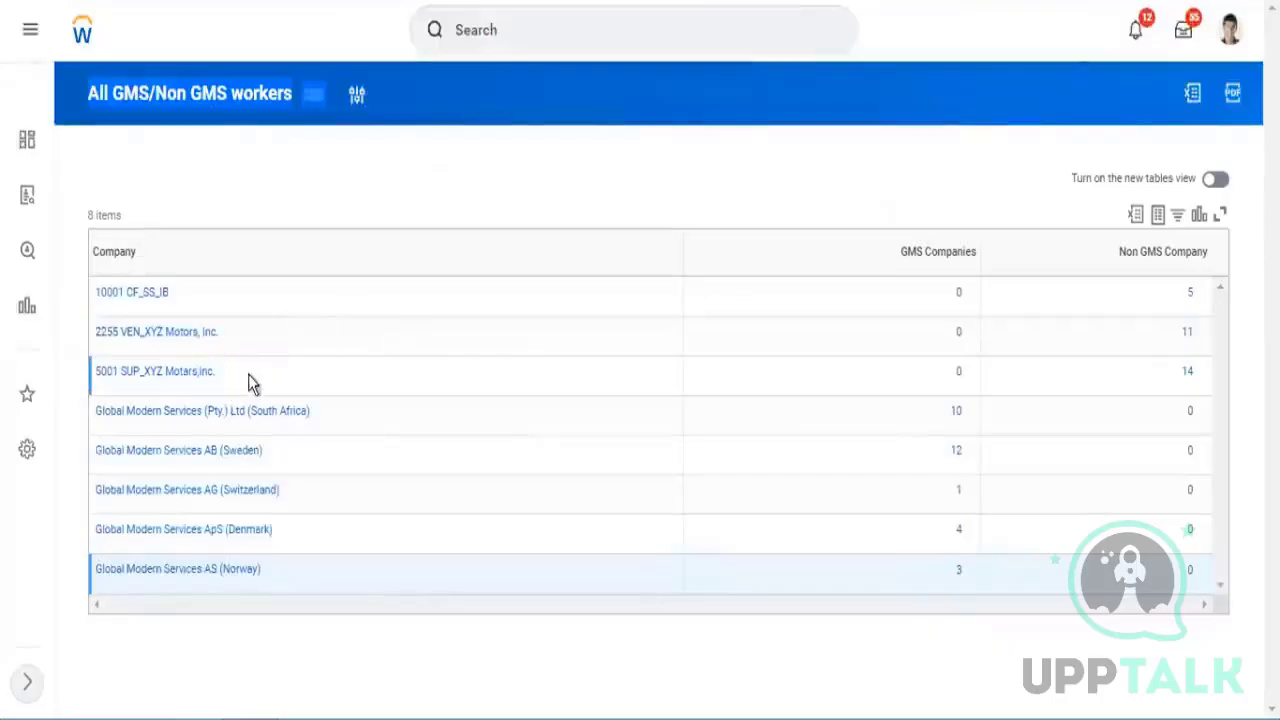
{"action": "left_click_drag", "start_coordinate": [248, 378], "coordinate": [305, 352]}
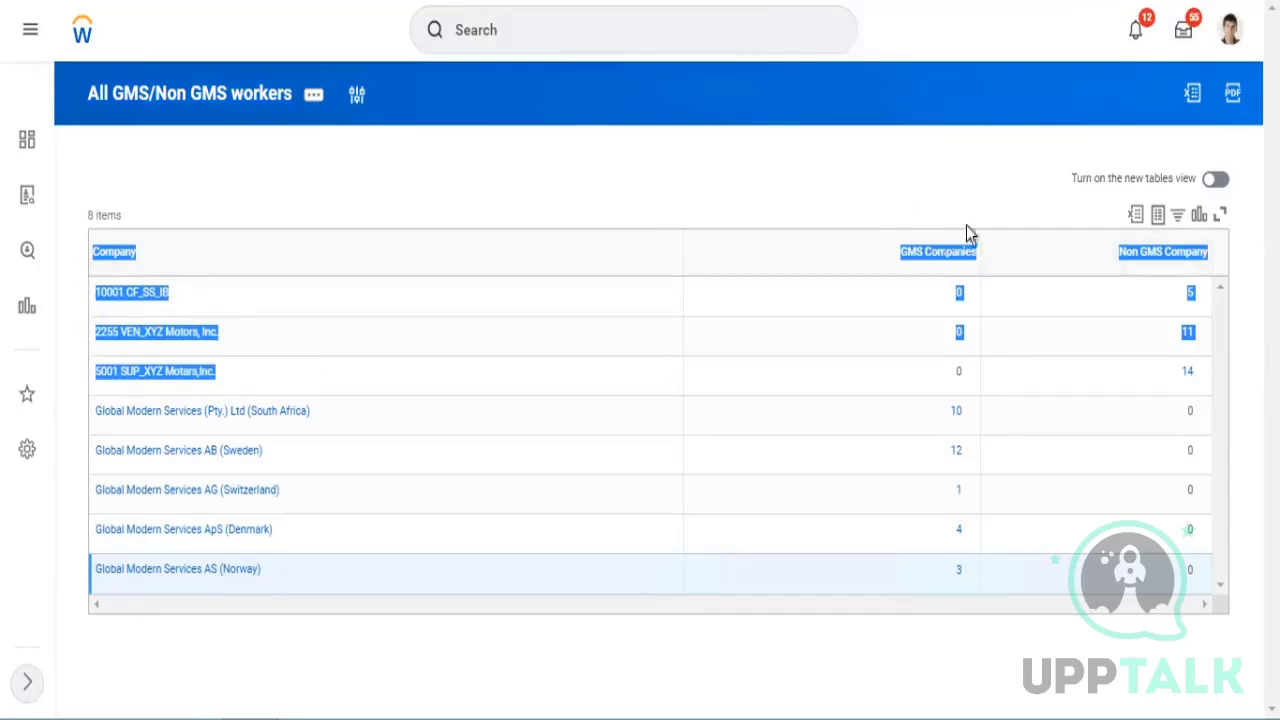
{"action": "left_click_drag", "start_coordinate": [969, 234], "coordinate": [877, 257]}
{"action": "mouse_move", "coordinate": [1205, 308]}
{"action": "left_mouse_down"}
{"action": "mouse_move", "coordinate": [1206, 294]}
{"action": "mouse_move", "coordinate": [1200, 308]}
{"action": "left_mouse_up"}
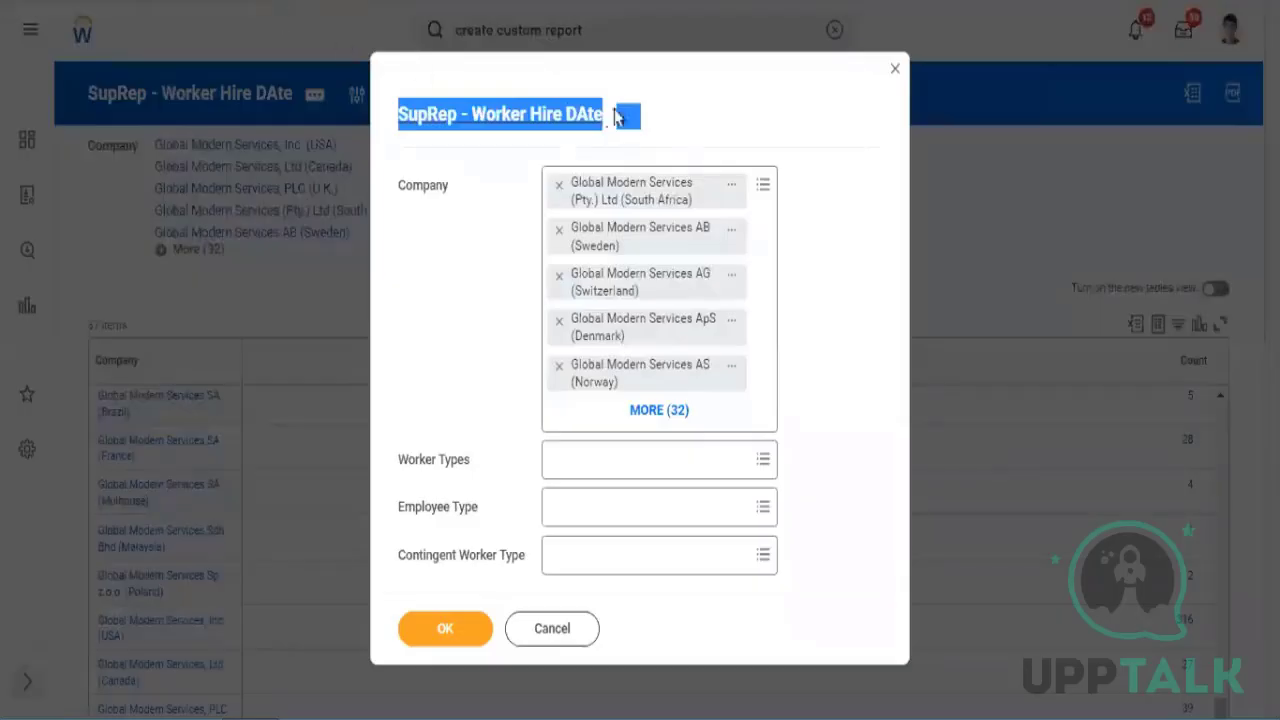
{"action": "left_click", "coordinate": [617, 97]}
{"action": "left_click_drag", "start_coordinate": [617, 97], "coordinate": [417, 145]}
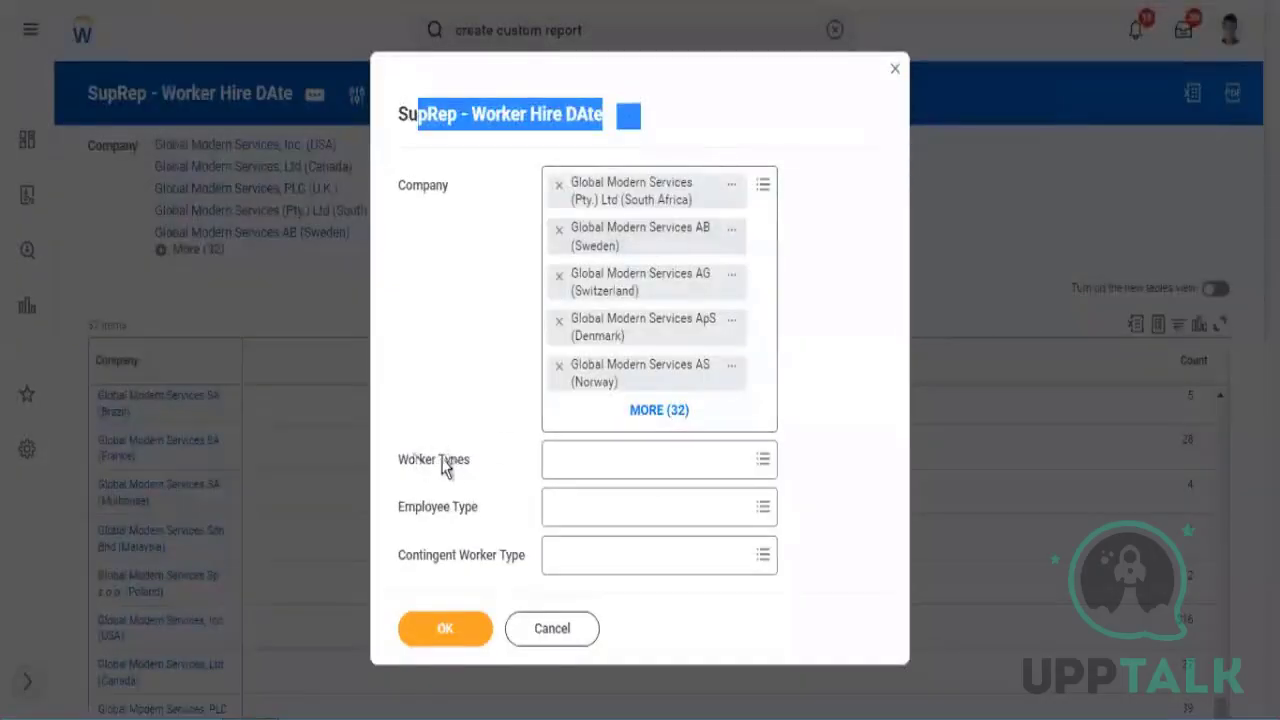
{"action": "left_click_drag", "start_coordinate": [452, 460], "coordinate": [416, 460]}
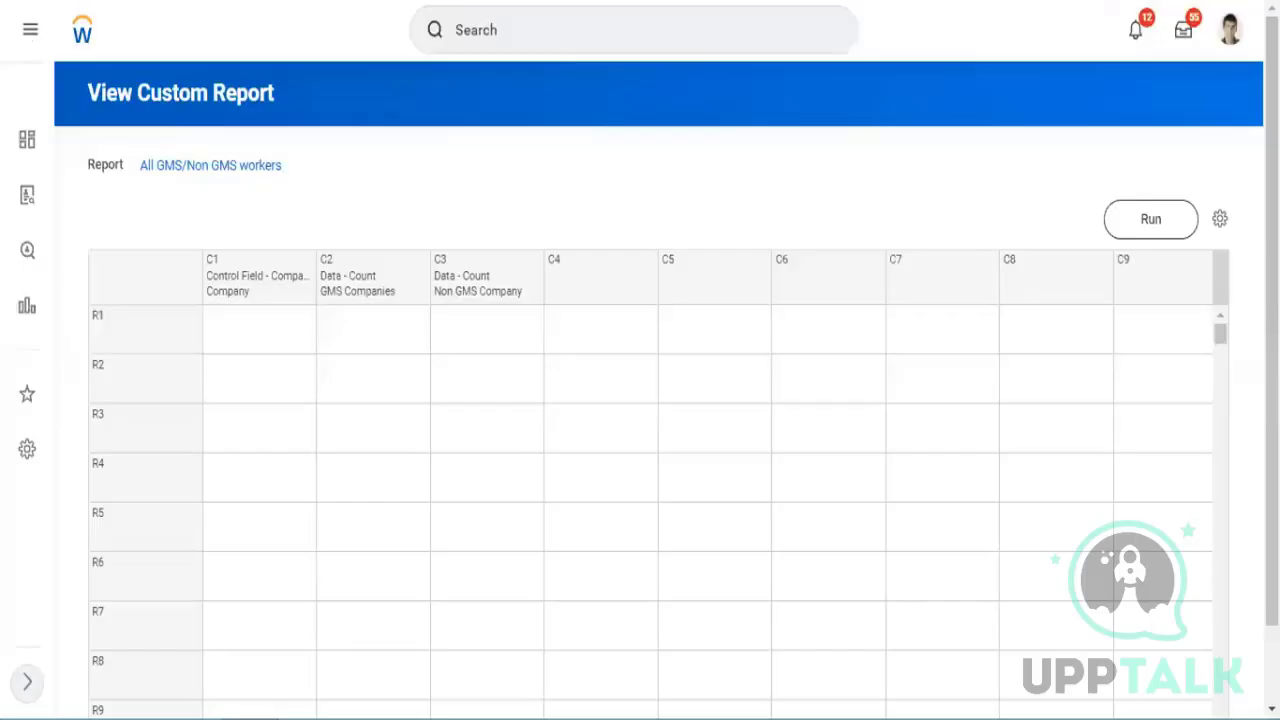
- Open the composite report's settings and search the Prompt Set field for "report type"
{"action": "left_click", "coordinate": [1221, 220]}
{"action": "scroll", "coordinate": [714, 289], "scroll_direction": "down", "scroll_amount": 3}
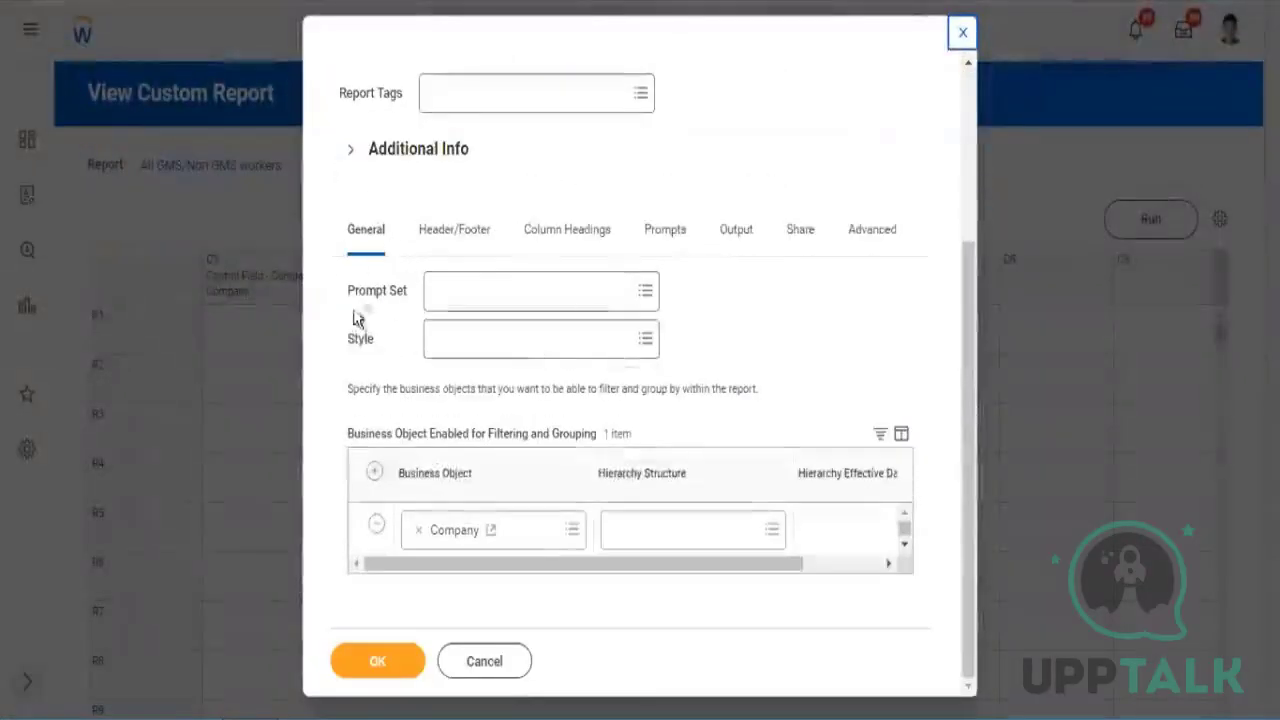
{"action": "left_click_drag", "start_coordinate": [347, 295], "coordinate": [384, 292]}
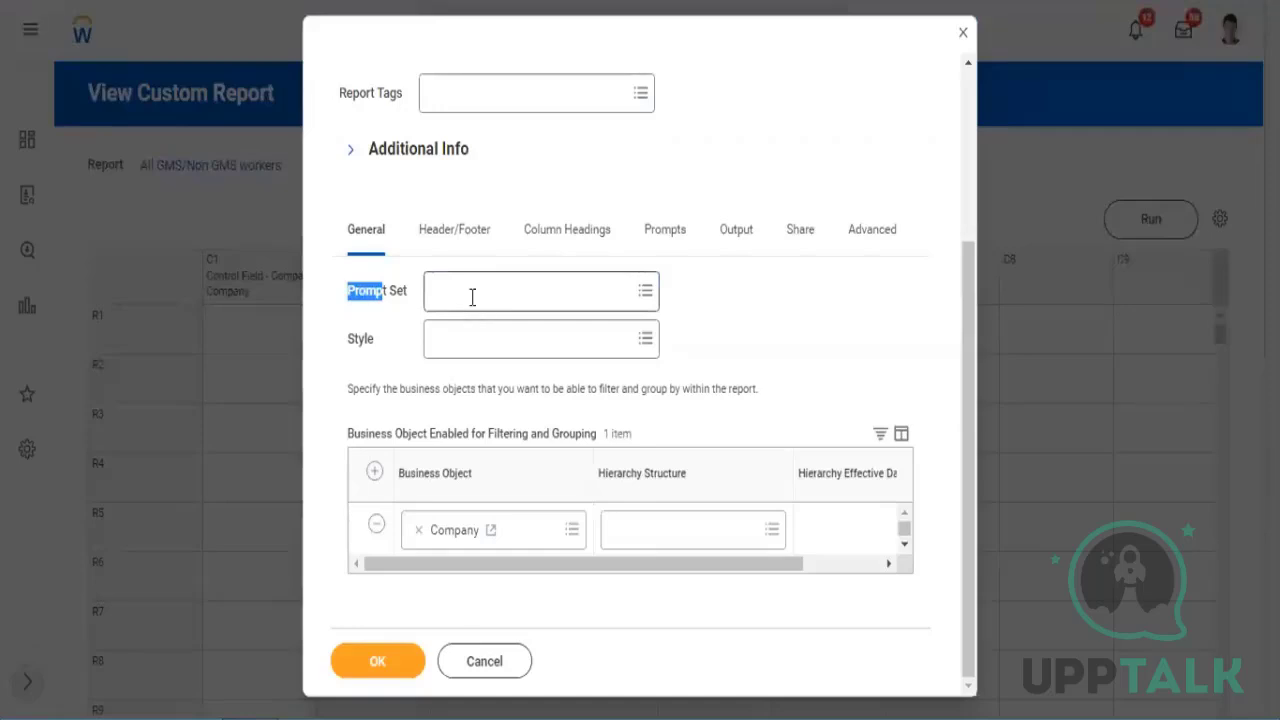
{"action": "left_click", "coordinate": [472, 296]}
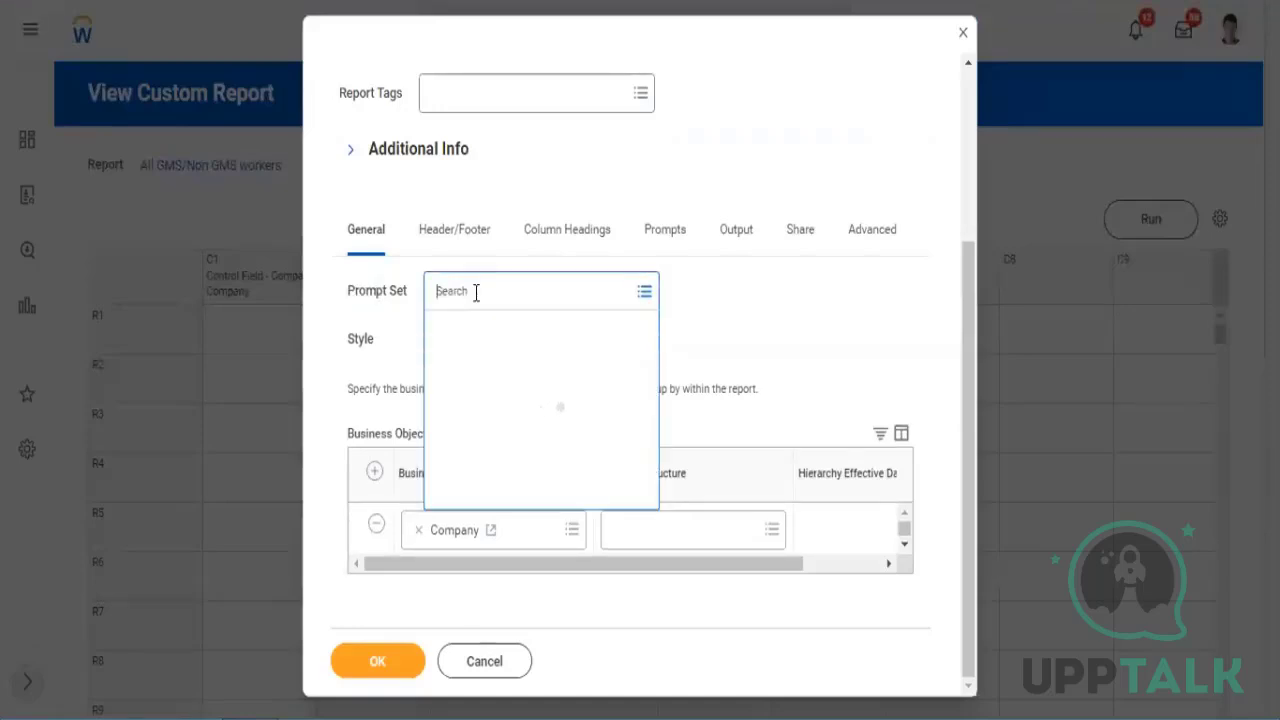
{"action": "type", "text": "report type"}
{"action": "key", "text": "Return"}
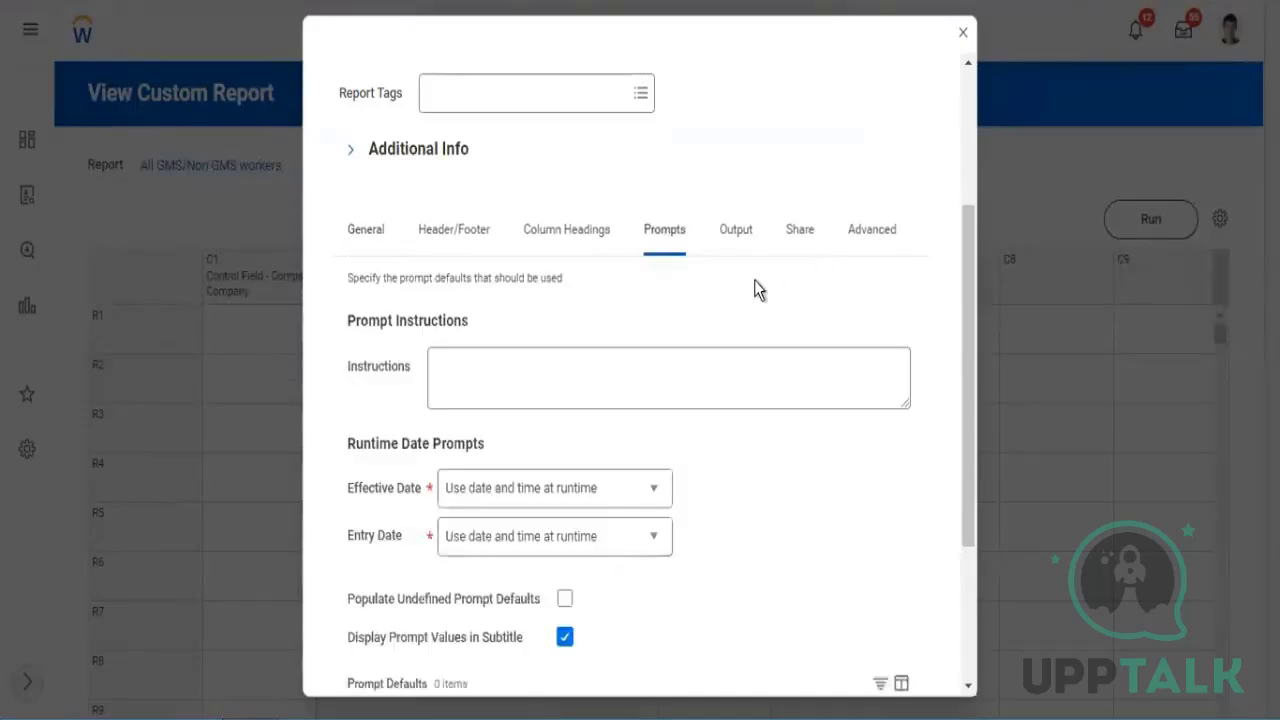
- Turn on Populate Undefined Prompt Defaults in the composite report's prompt settings and bring up the resulting rows
{"action": "scroll", "coordinate": [762, 278], "scroll_direction": "down", "scroll_amount": 4}
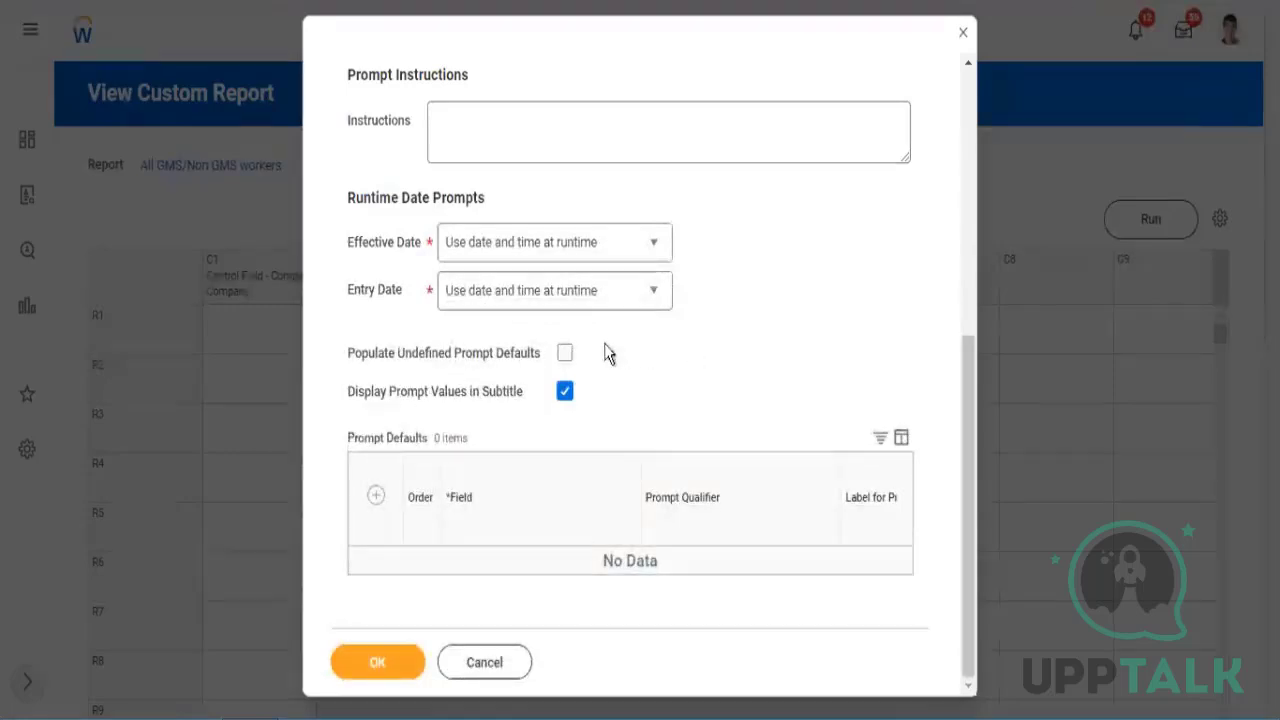
{"action": "left_click", "coordinate": [565, 354]}
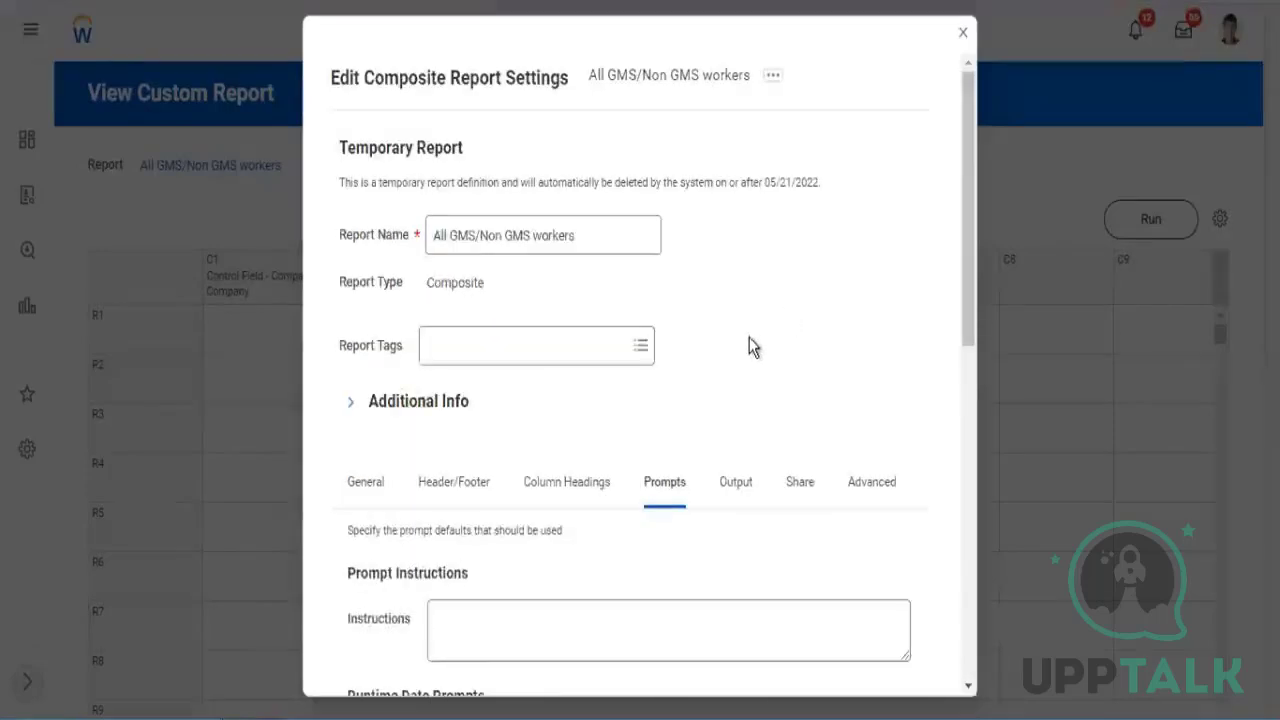
{"action": "scroll", "coordinate": [740, 370], "scroll_direction": "down", "scroll_amount": 10}
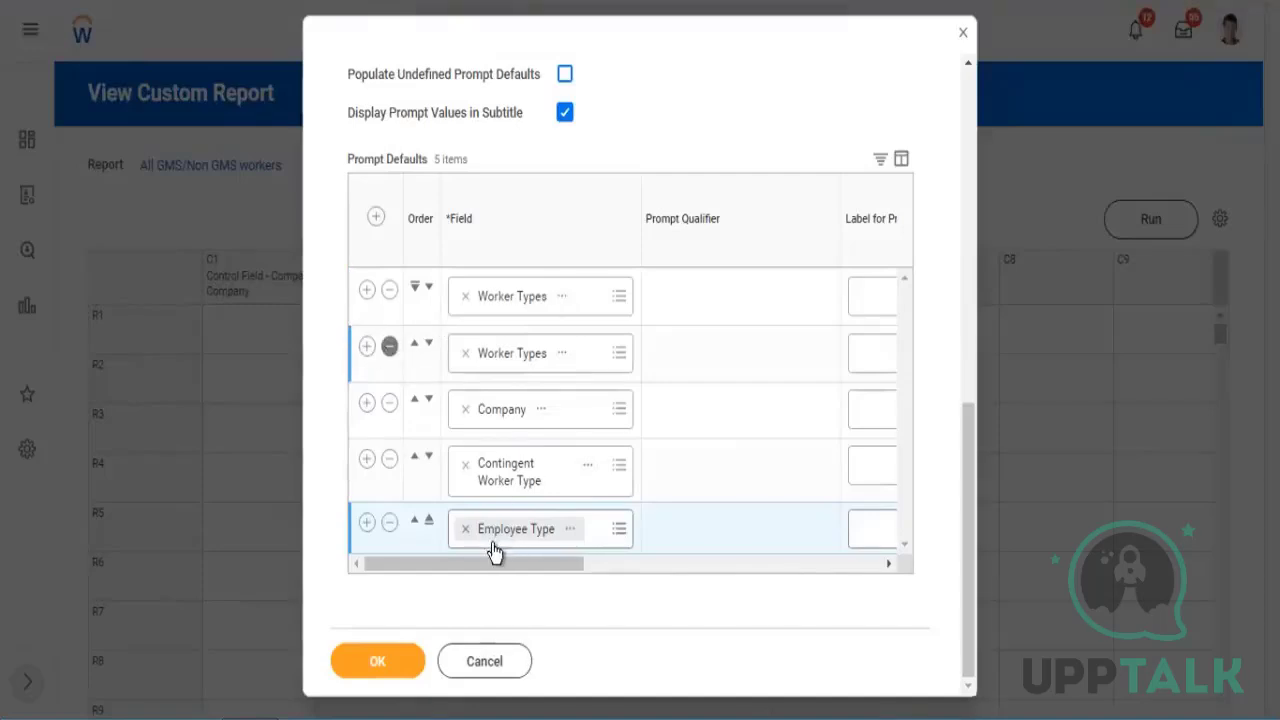
- Examine the fields, prompt labels and default types of the populated Prompt Defaults rows
{"action": "left_click_drag", "start_coordinate": [514, 563], "coordinate": [687, 572]}
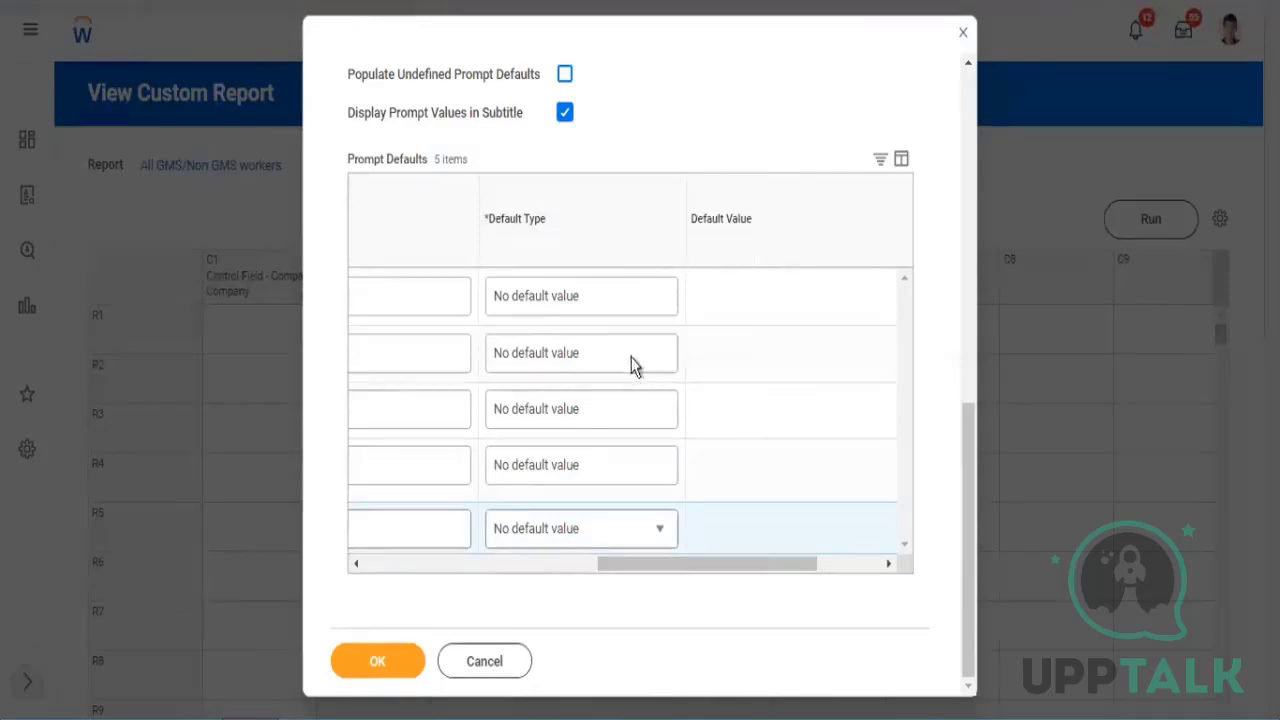
{"action": "left_click_drag", "start_coordinate": [612, 562], "coordinate": [378, 561]}
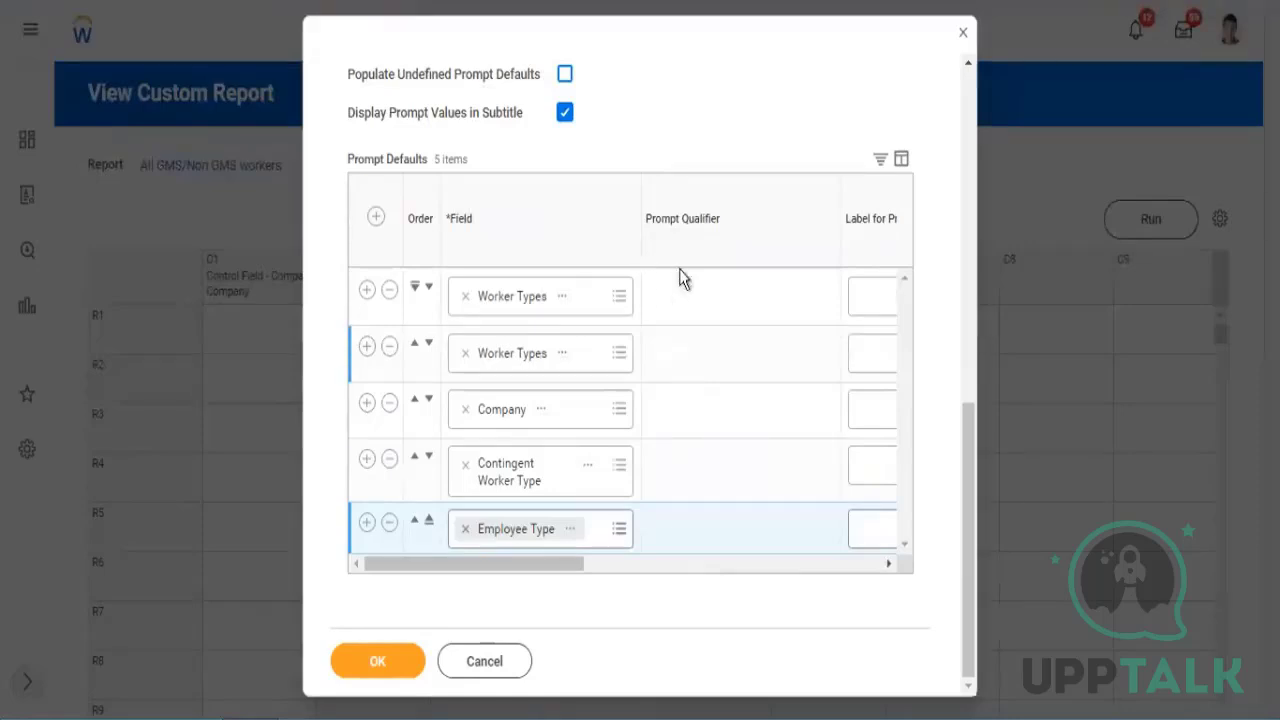
{"action": "scroll", "coordinate": [620, 130], "scroll_direction": "up", "scroll_amount": 5}
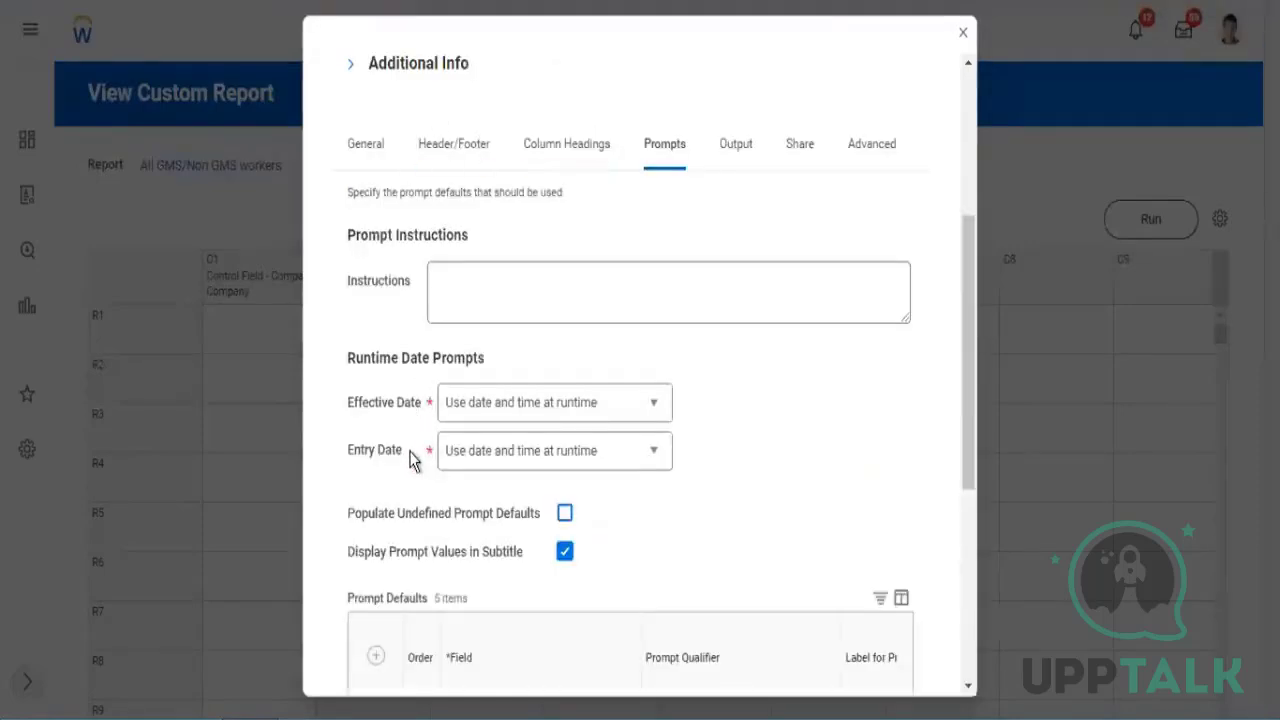
{"action": "left_click_drag", "start_coordinate": [431, 513], "coordinate": [562, 518]}
{"action": "scroll", "coordinate": [520, 560], "scroll_direction": "down", "scroll_amount": 5}
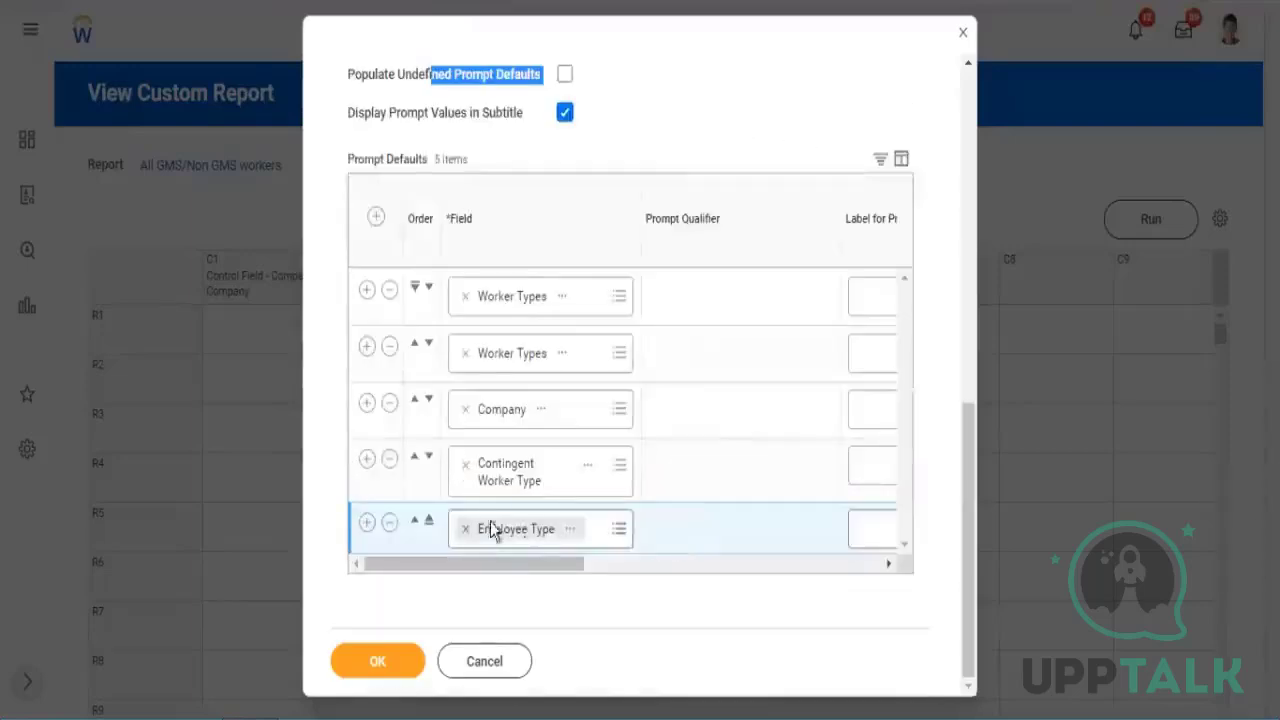
{"action": "left_click_drag", "start_coordinate": [524, 565], "coordinate": [663, 575]}
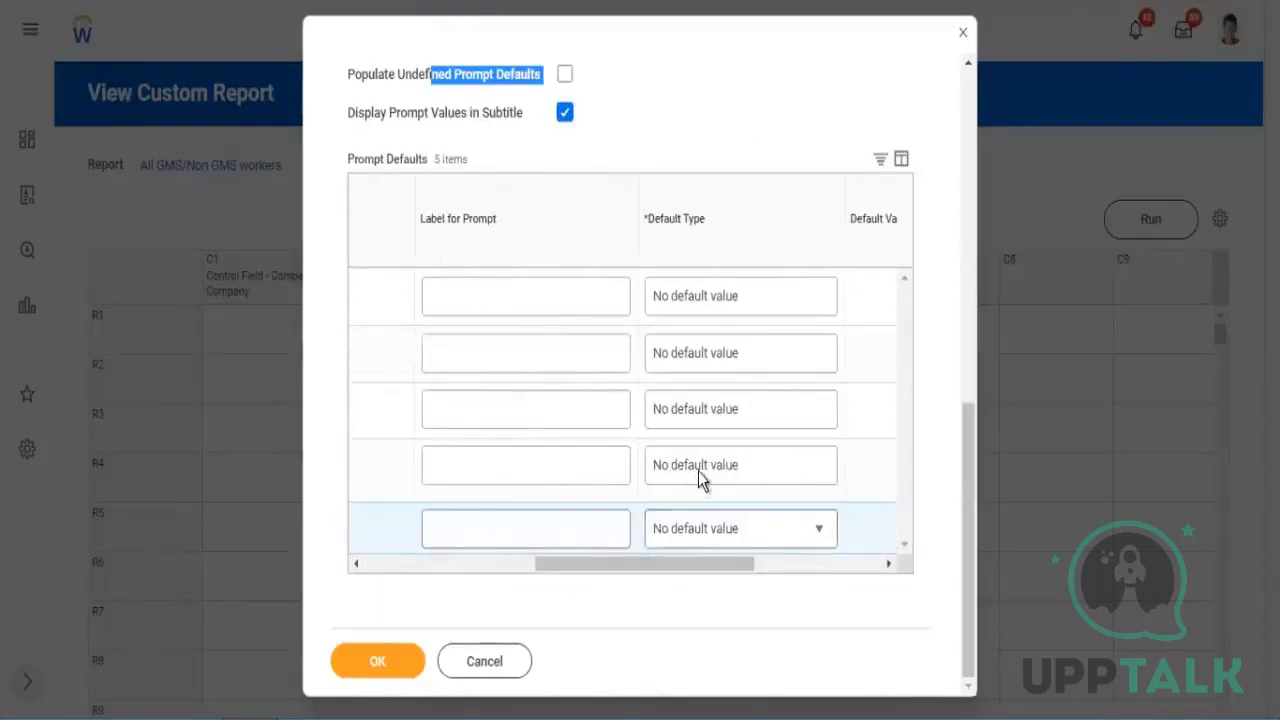
{"action": "left_click", "coordinate": [480, 566]}
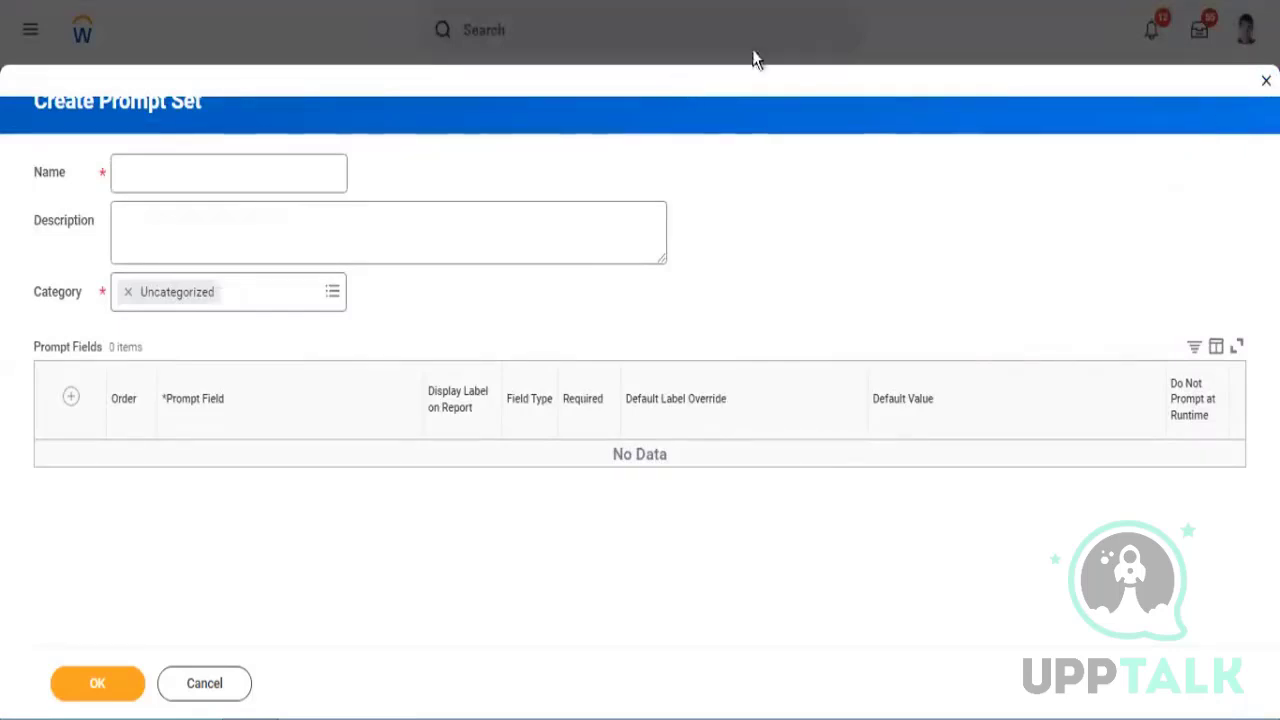
- Discard the blank new prompt set and open the Edit Prompt Set task, ready for choosing a prompt set
{"action": "left_click", "coordinate": [210, 684]}
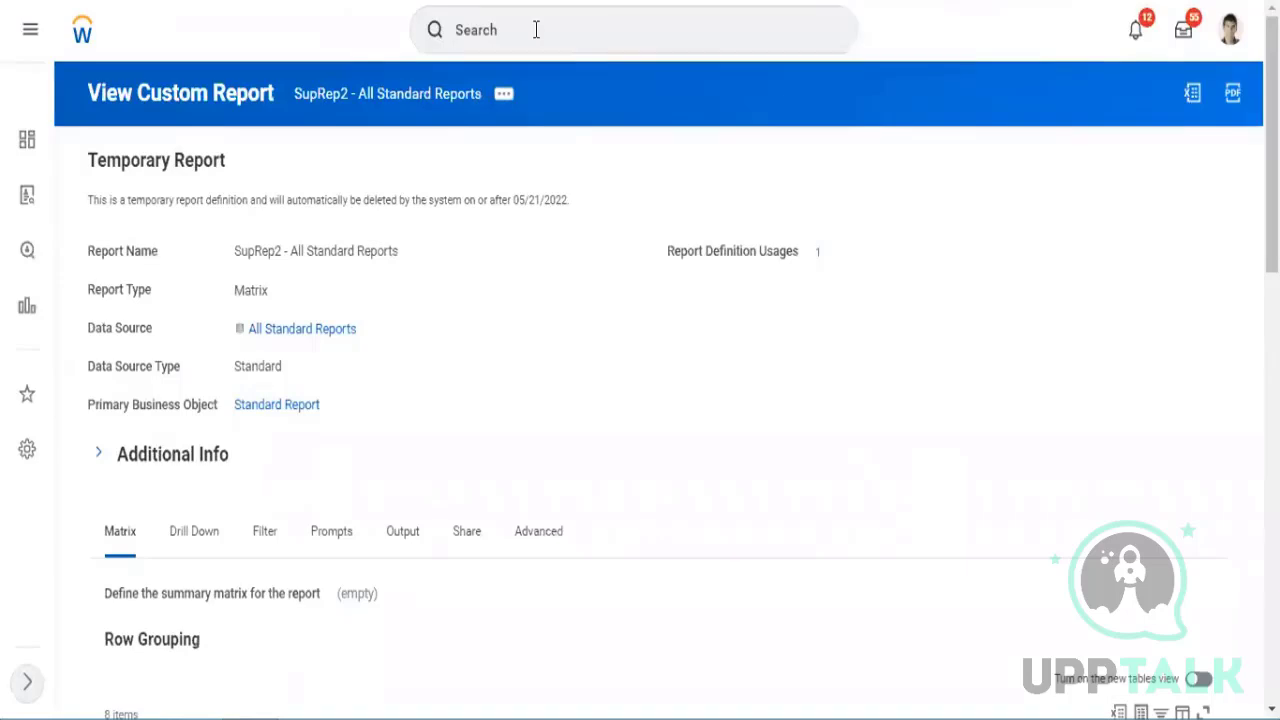
{"action": "left_click", "coordinate": [536, 29]}
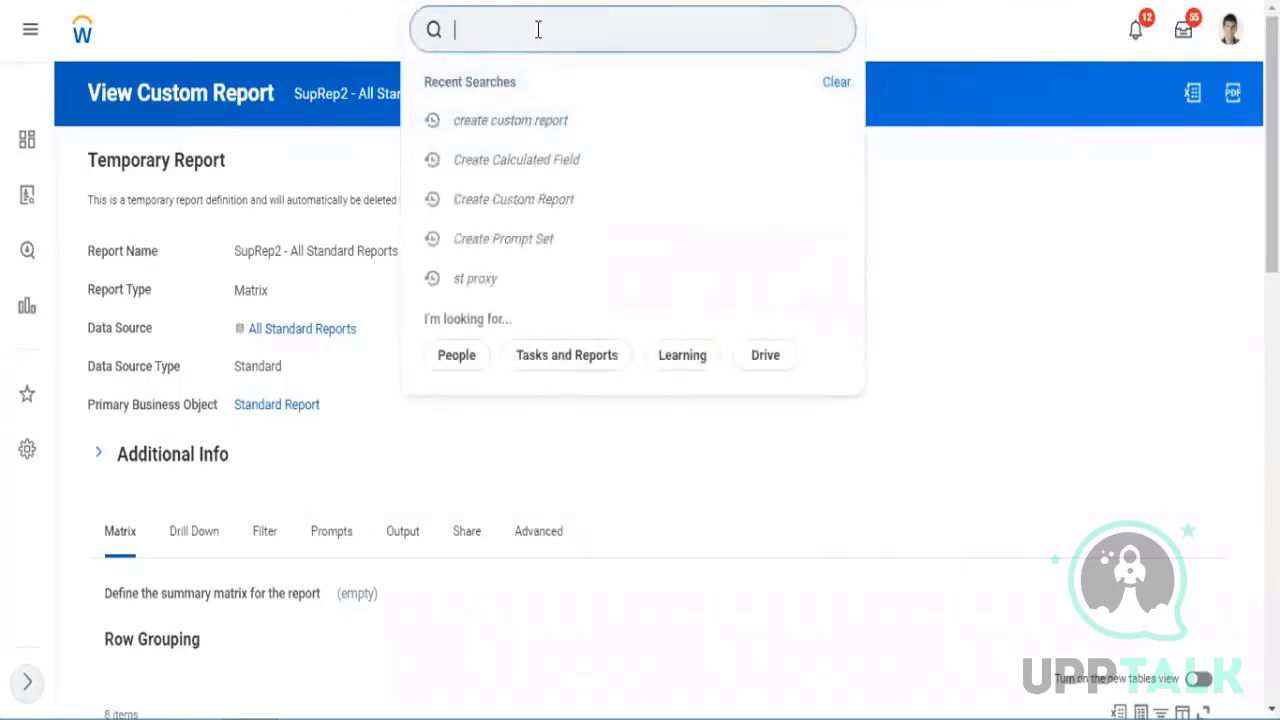
{"action": "type", "text": "view prompt s"}
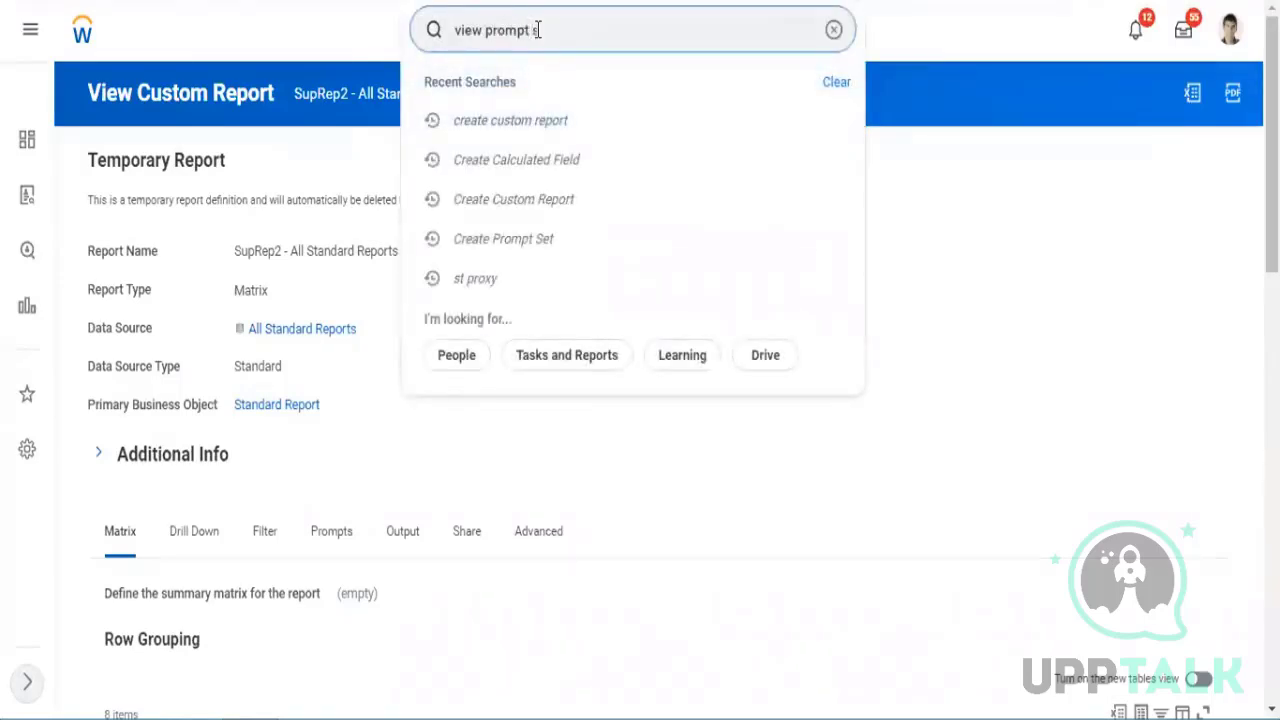
{"action": "key", "text": "BackSpace"}
{"action": "key", "text": "BackSpace"}
{"action": "key", "text": "BackSpace"}
{"action": "key", "text": "BackSpace"}
{"action": "key", "text": "BackSpace"}
{"action": "key", "text": "BackSpace"}
{"action": "key", "text": "BackSpace"}
{"action": "key", "text": "BackSpace"}
{"action": "key", "text": "BackSpace"}
{"action": "key", "text": "BackSpace"}
{"action": "key", "text": "BackSpace"}
{"action": "key", "text": "BackSpace"}
{"action": "key", "text": "BackSpace"}
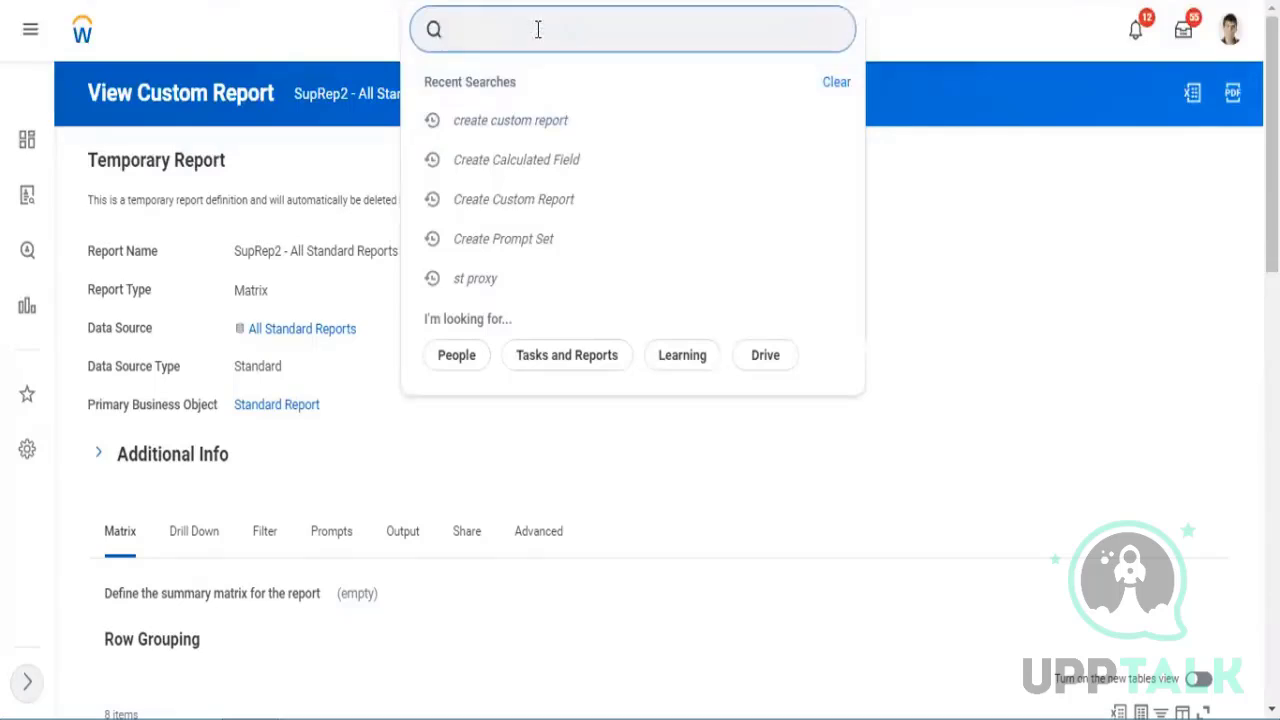
{"action": "type", "text": "edit prompt s"}
{"action": "type", "text": "et"}
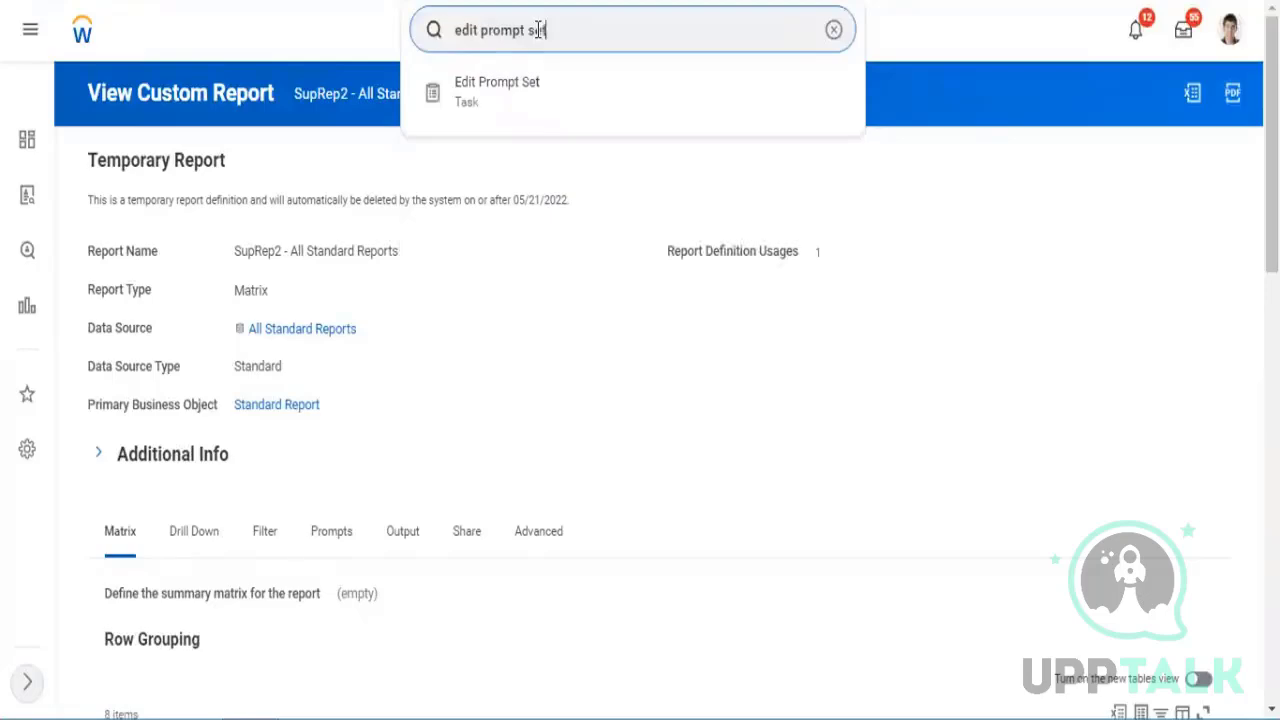
{"action": "left_click", "coordinate": [495, 88]}
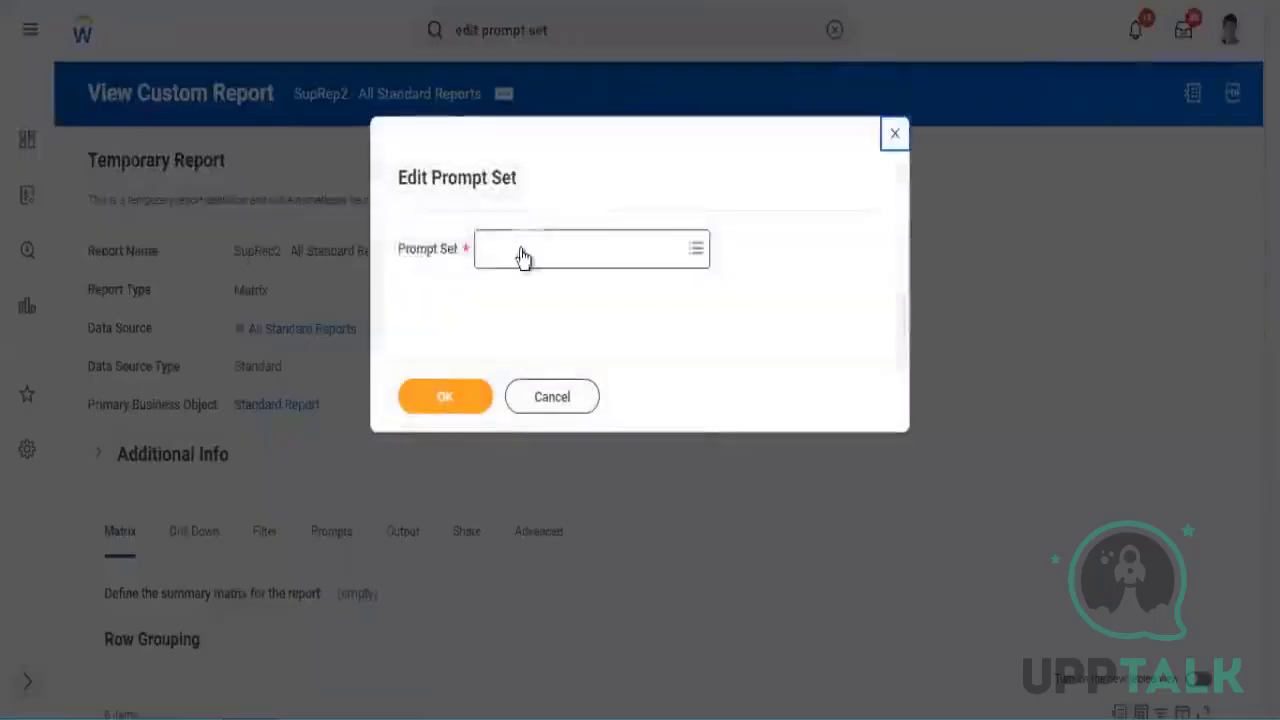
{"action": "left_click", "coordinate": [520, 249]}
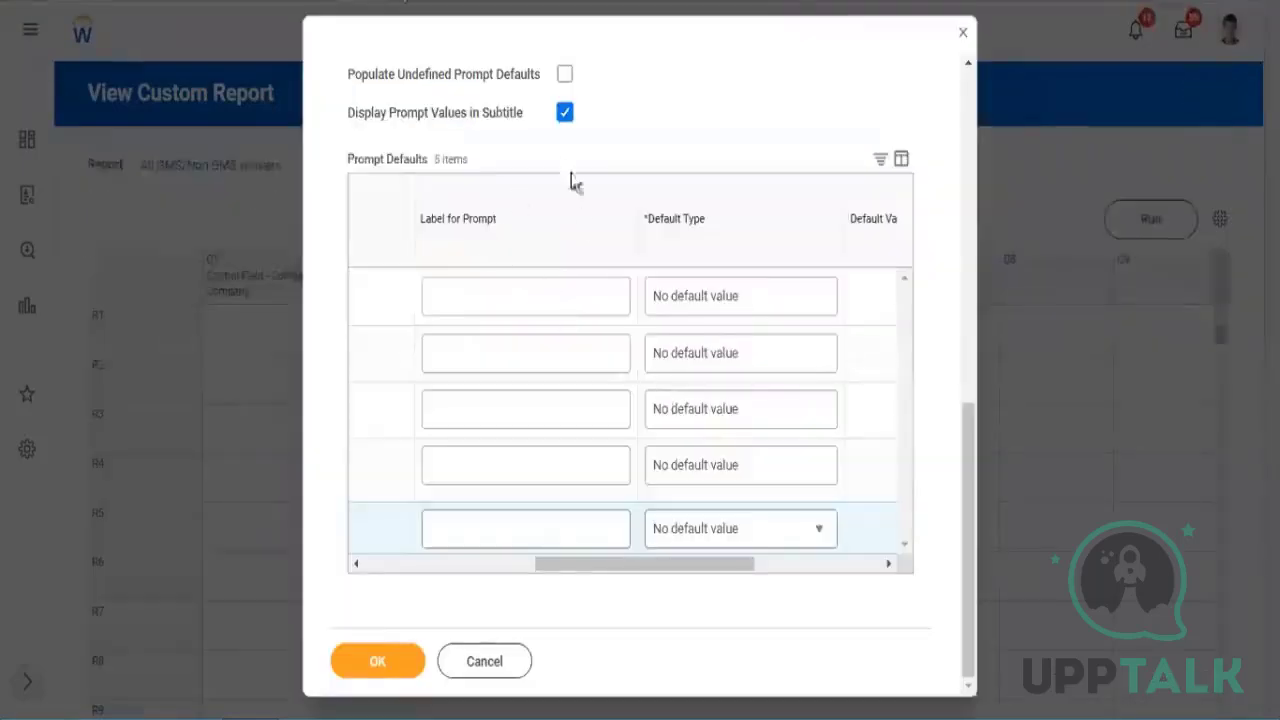
- Remove the Report Type prompt set from the composite report's general settings
{"action": "left_click_drag", "start_coordinate": [560, 574], "coordinate": [360, 560]}
{"action": "scroll", "coordinate": [389, 374], "scroll_direction": "up", "scroll_amount": 5}
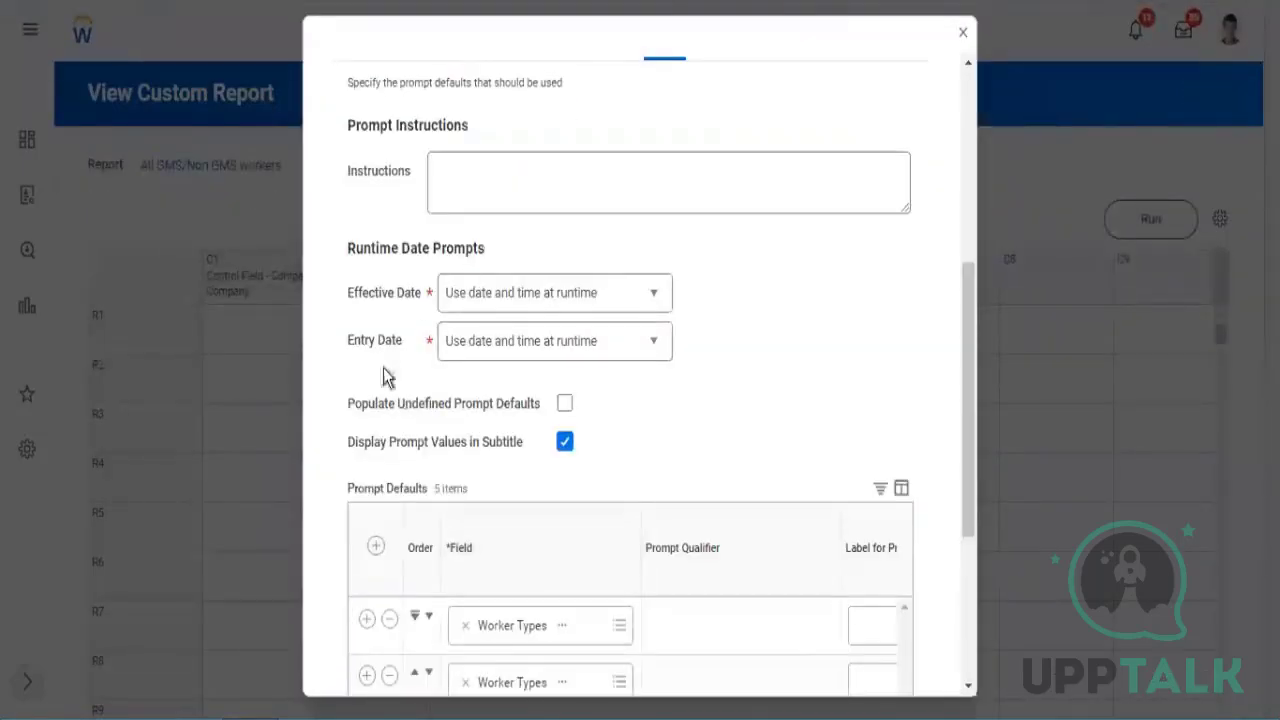
{"action": "scroll", "coordinate": [460, 271], "scroll_direction": "up", "scroll_amount": 3}
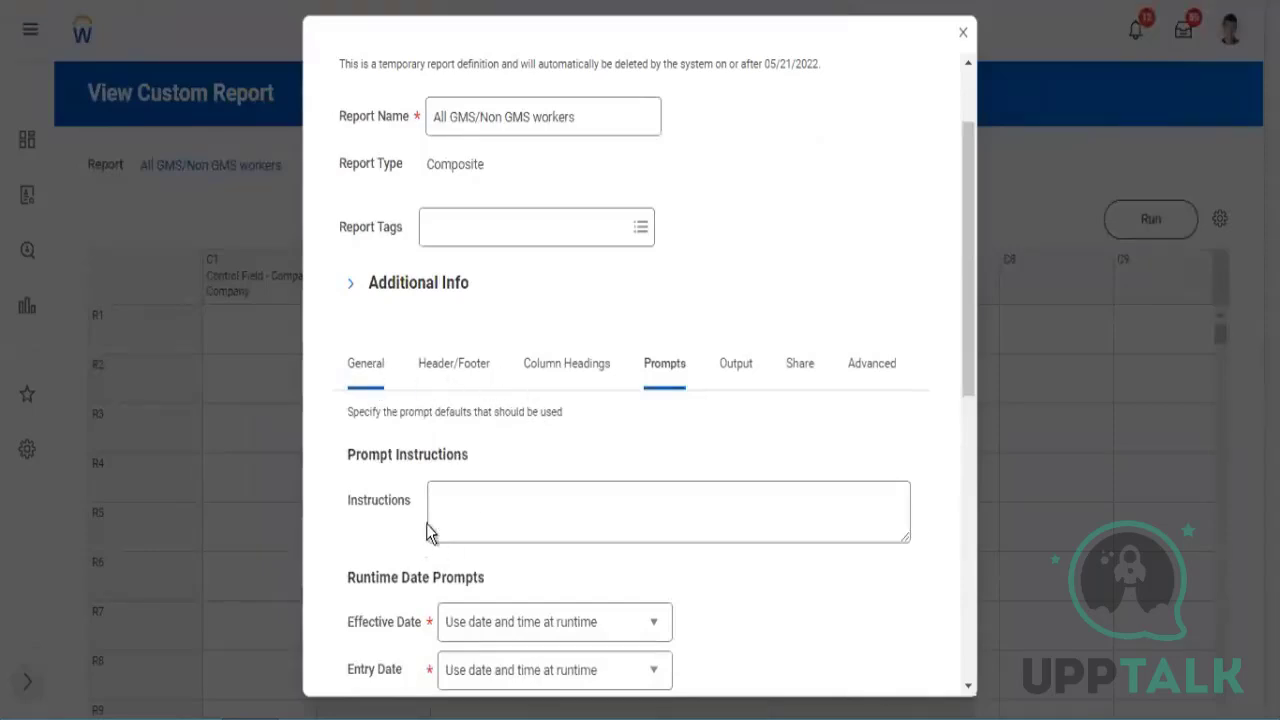
{"action": "left_click", "coordinate": [366, 363]}
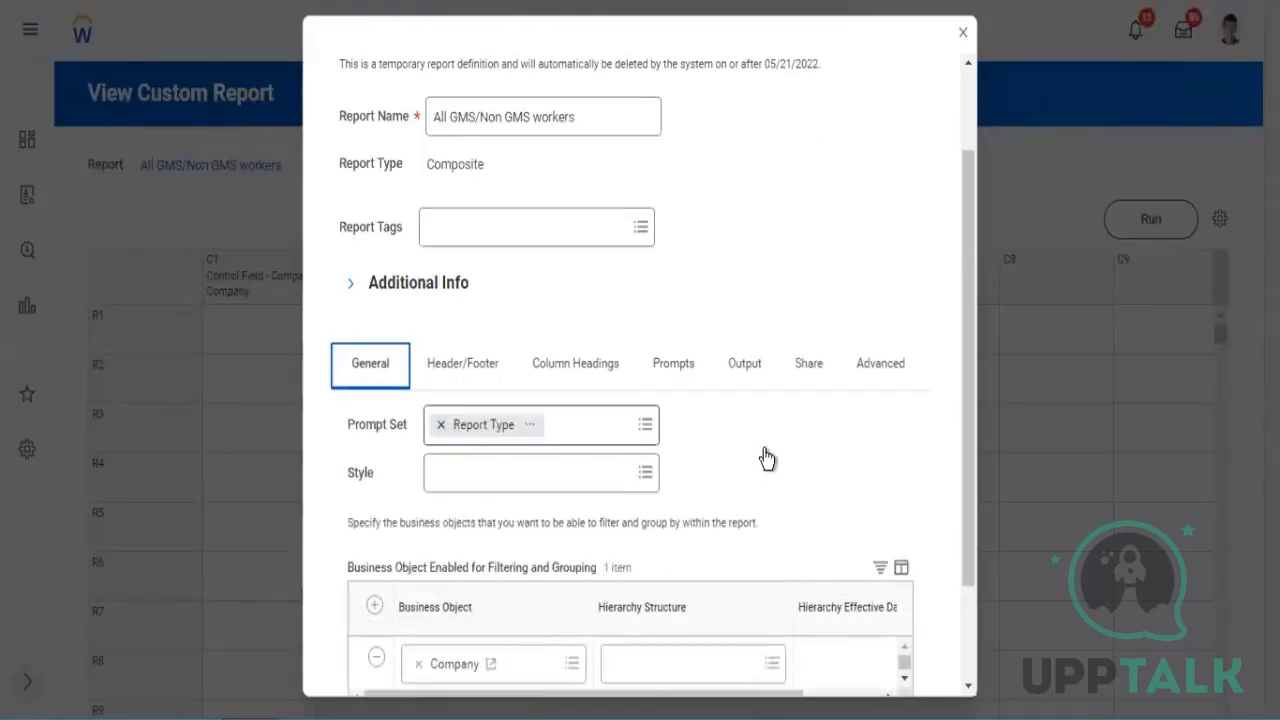
{"action": "left_click", "coordinate": [441, 425]}
{"action": "left_click", "coordinate": [752, 458]}
- Delete all the Prompt Defaults rows: both Worker Types rows, Company, Contingent Worker Type and Employee Type
{"action": "scroll", "coordinate": [562, 489], "scroll_direction": "down", "scroll_amount": 2}
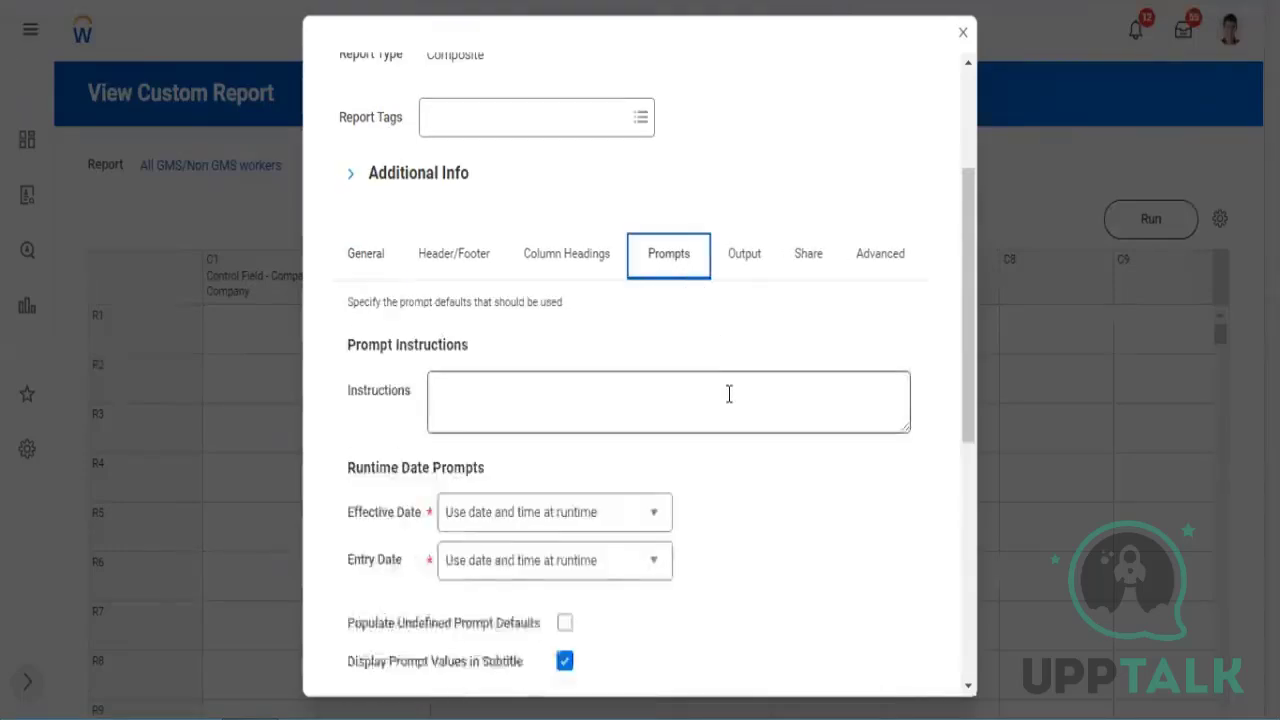
{"action": "scroll", "coordinate": [580, 443], "scroll_direction": "down", "scroll_amount": 5}
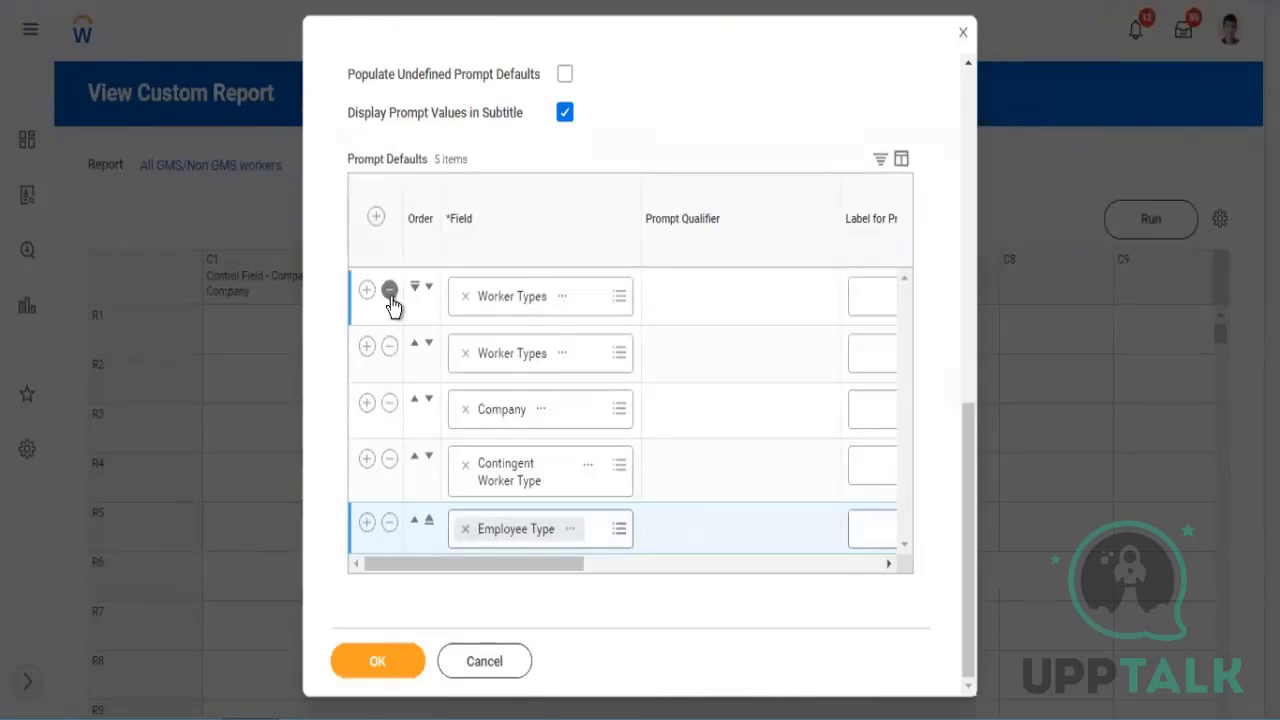
{"action": "left_click", "coordinate": [389, 290]}
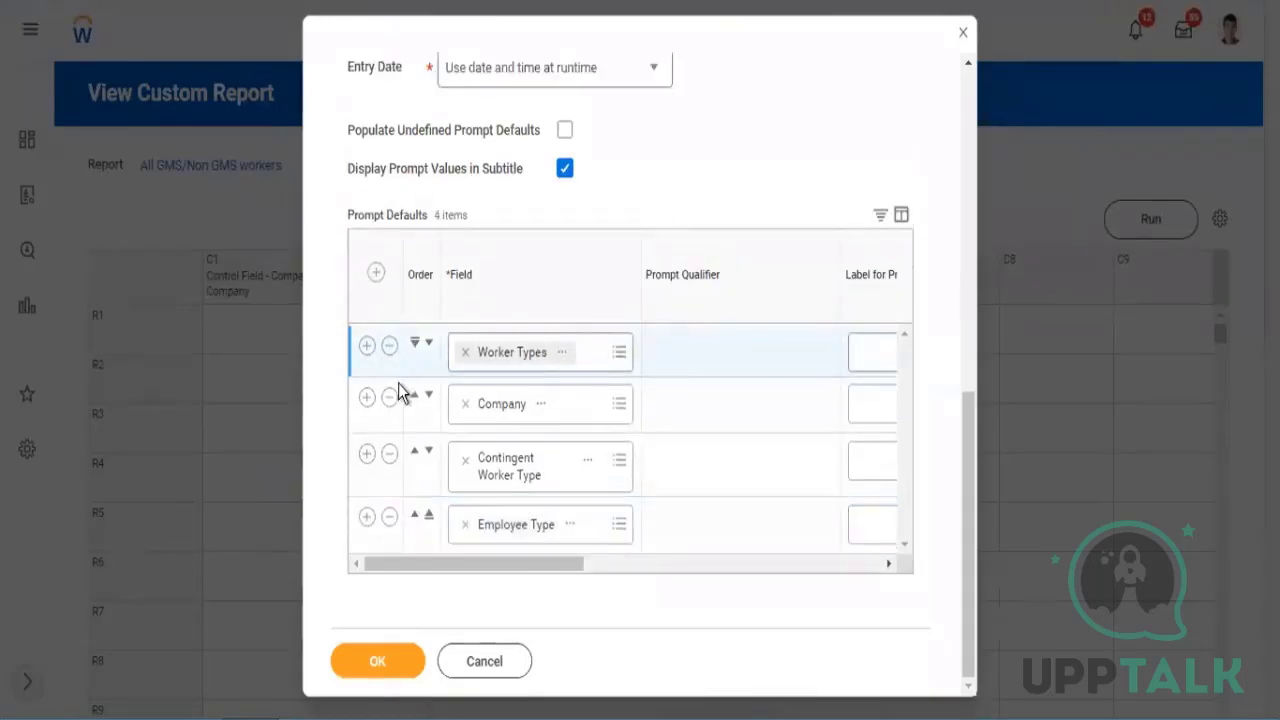
{"action": "left_click", "coordinate": [389, 348]}
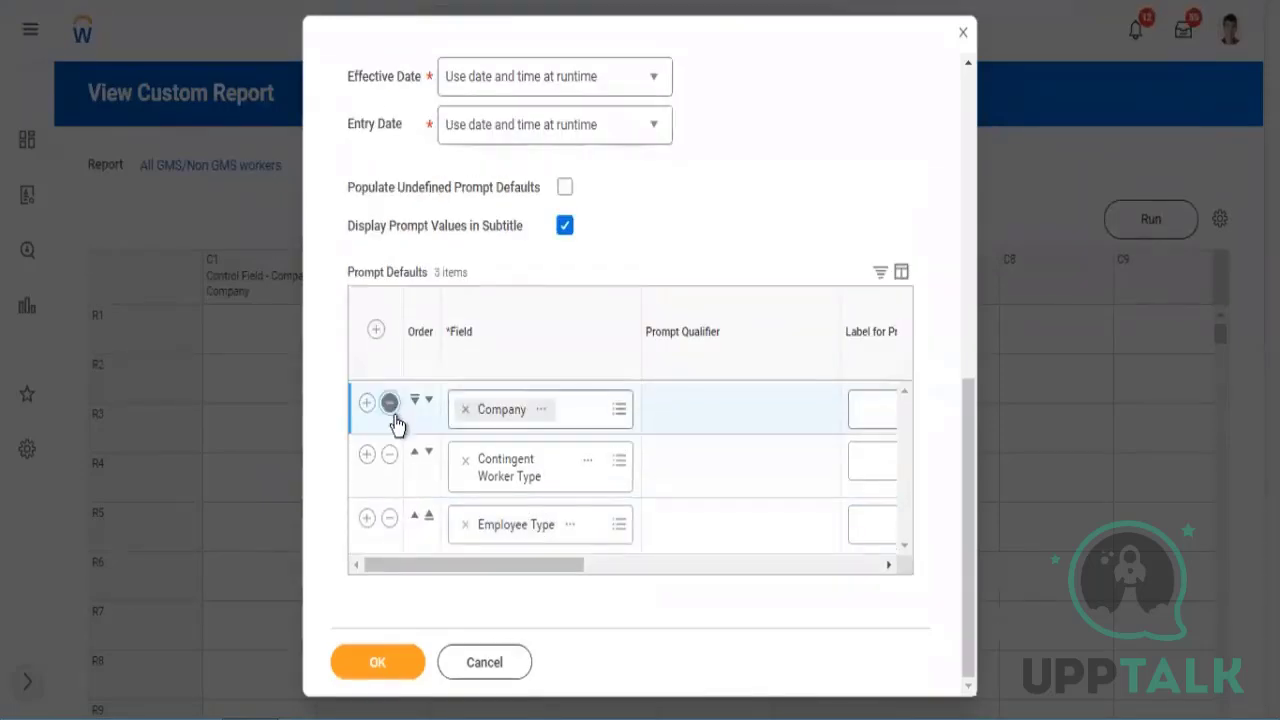
{"action": "left_click", "coordinate": [391, 456]}
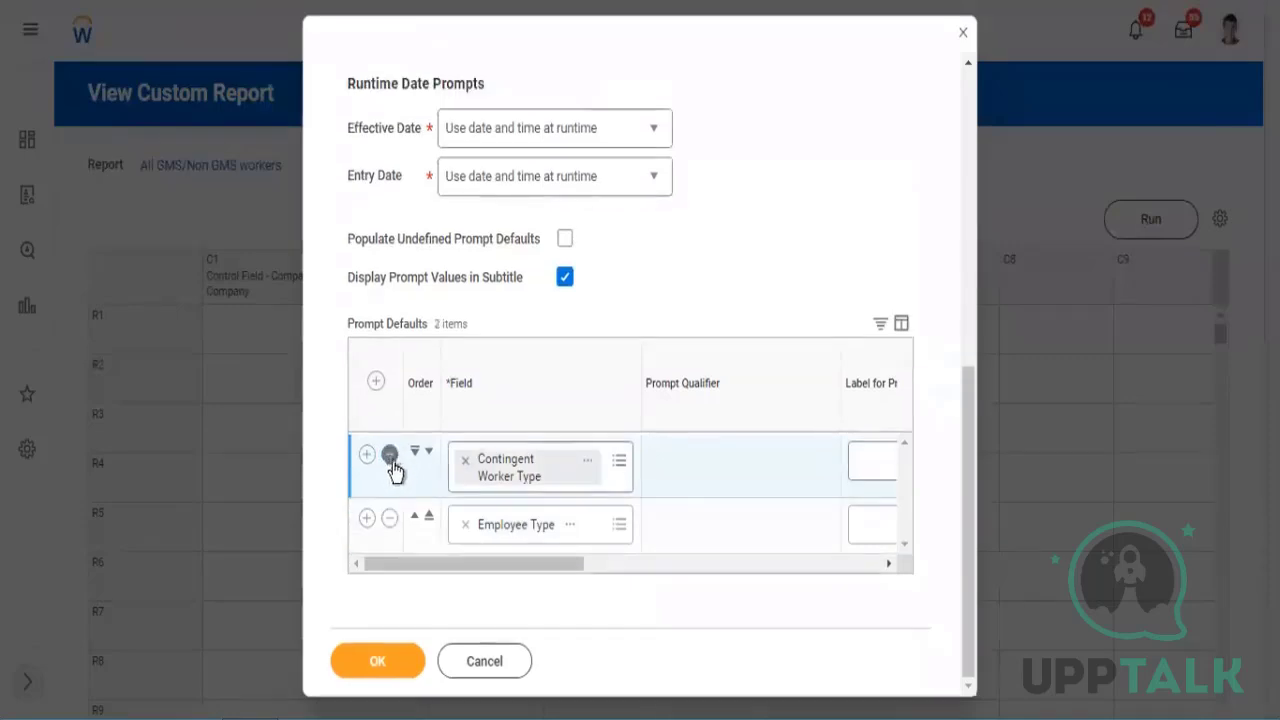
{"action": "left_click", "coordinate": [391, 519]}
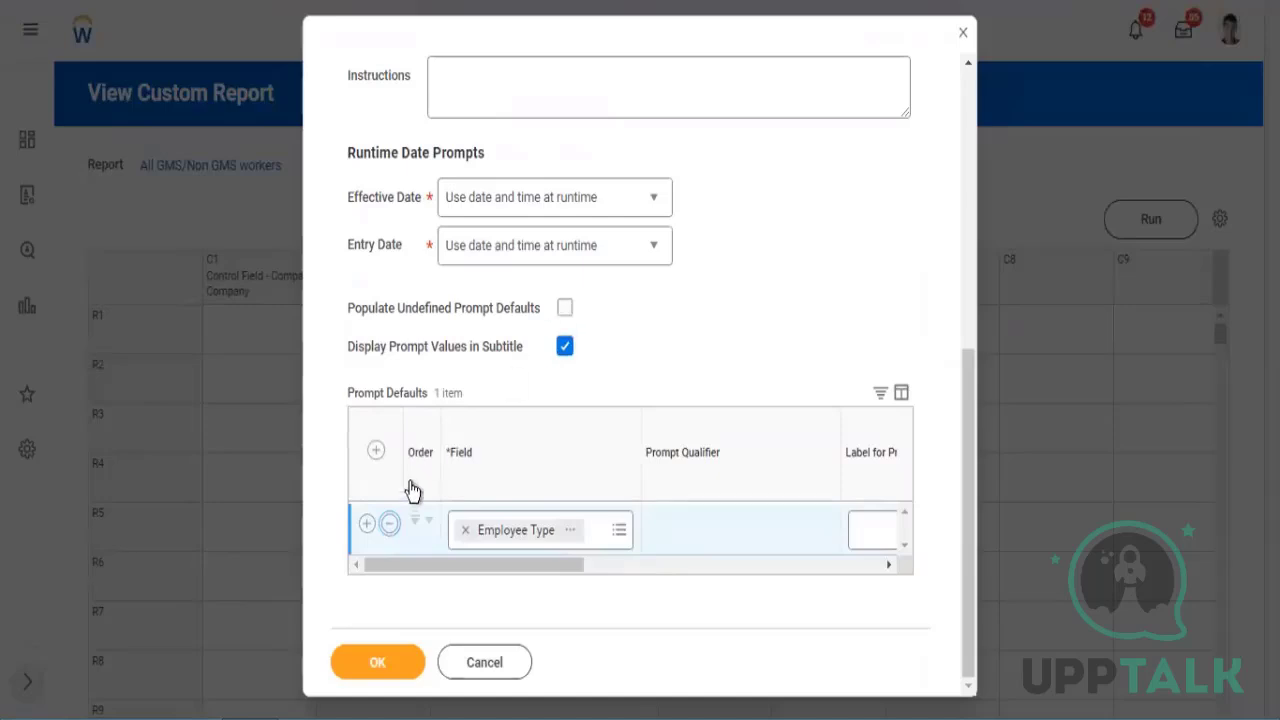
{"action": "left_click", "coordinate": [389, 523]}
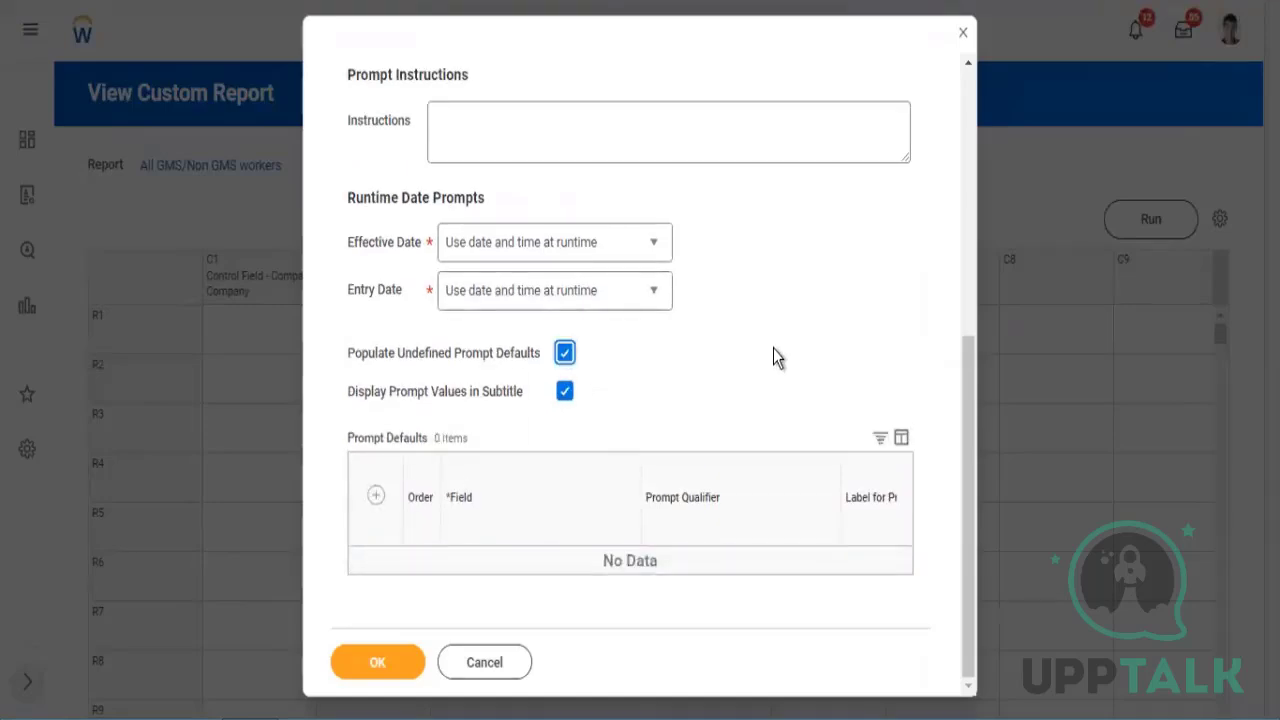
- Review the default types and option checkboxes of the Contingent Worker Type, Employee Type and Worker Types prompt defaults
{"action": "scroll", "coordinate": [830, 306], "scroll_direction": "down", "scroll_amount": 2}
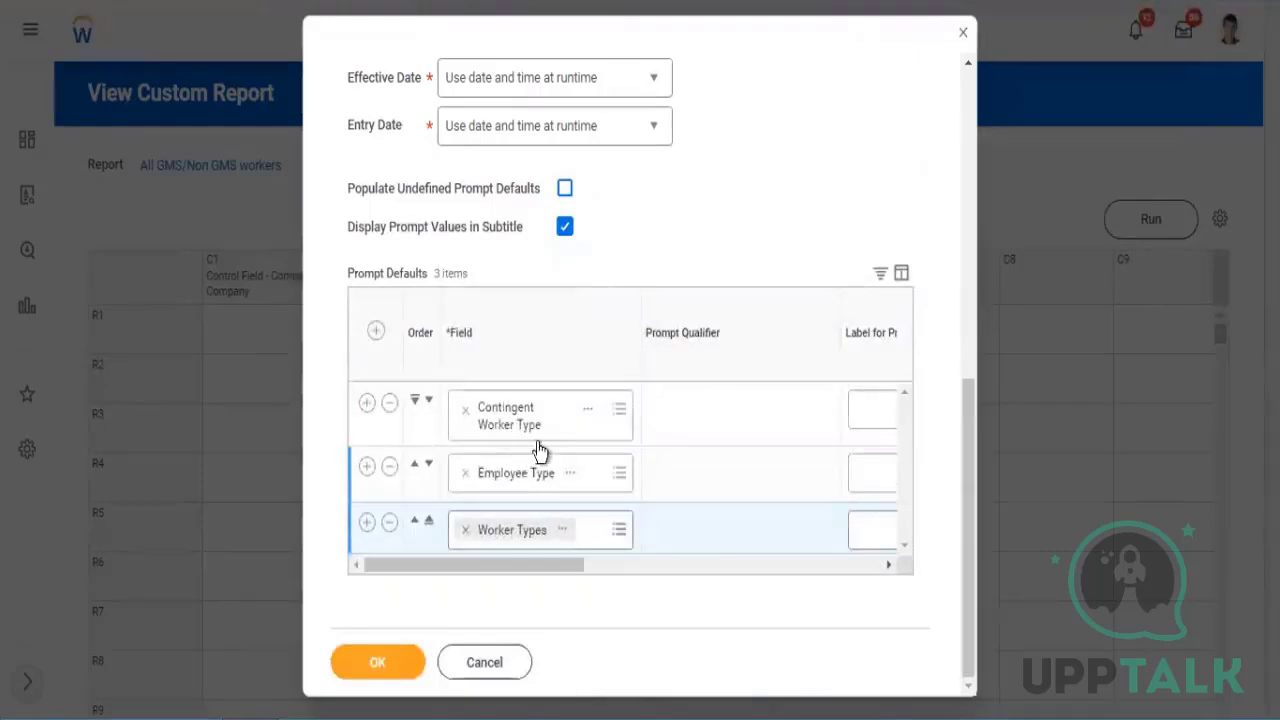
{"action": "left_click_drag", "start_coordinate": [509, 570], "coordinate": [696, 607]}
{"action": "left_click_drag", "start_coordinate": [559, 564], "coordinate": [372, 566]}
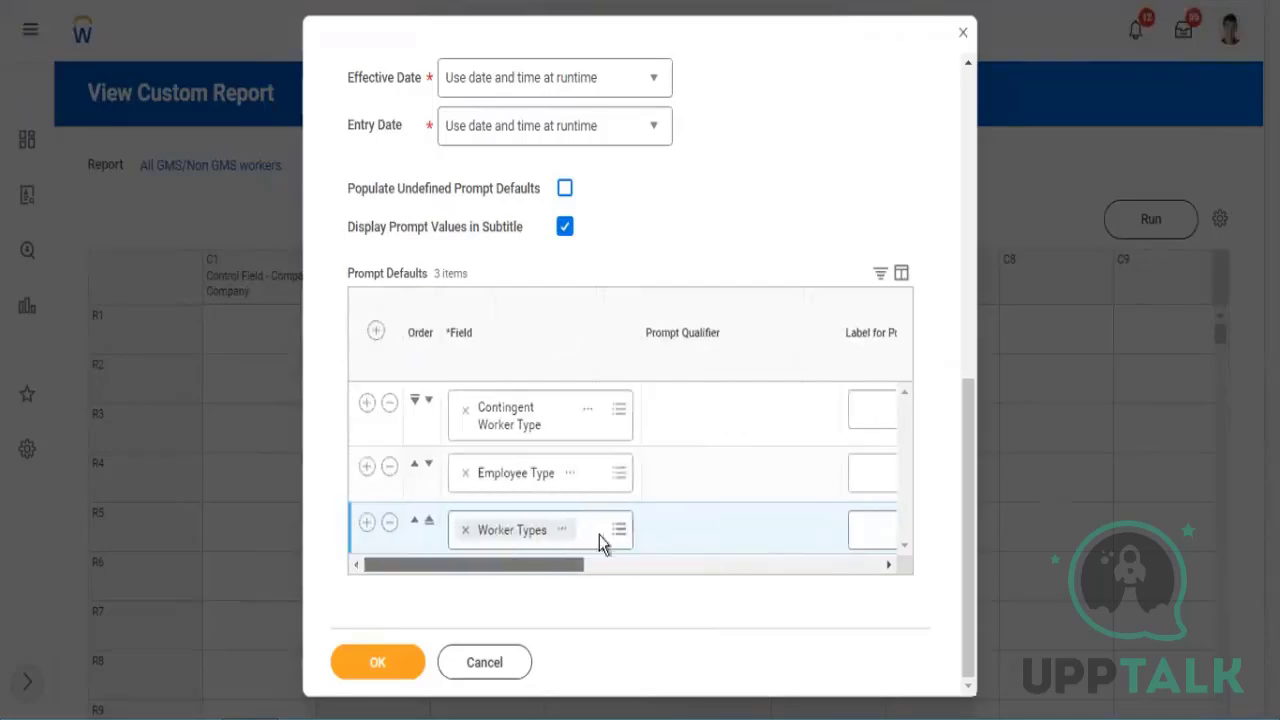
{"action": "left_click_drag", "start_coordinate": [543, 570], "coordinate": [880, 609]}
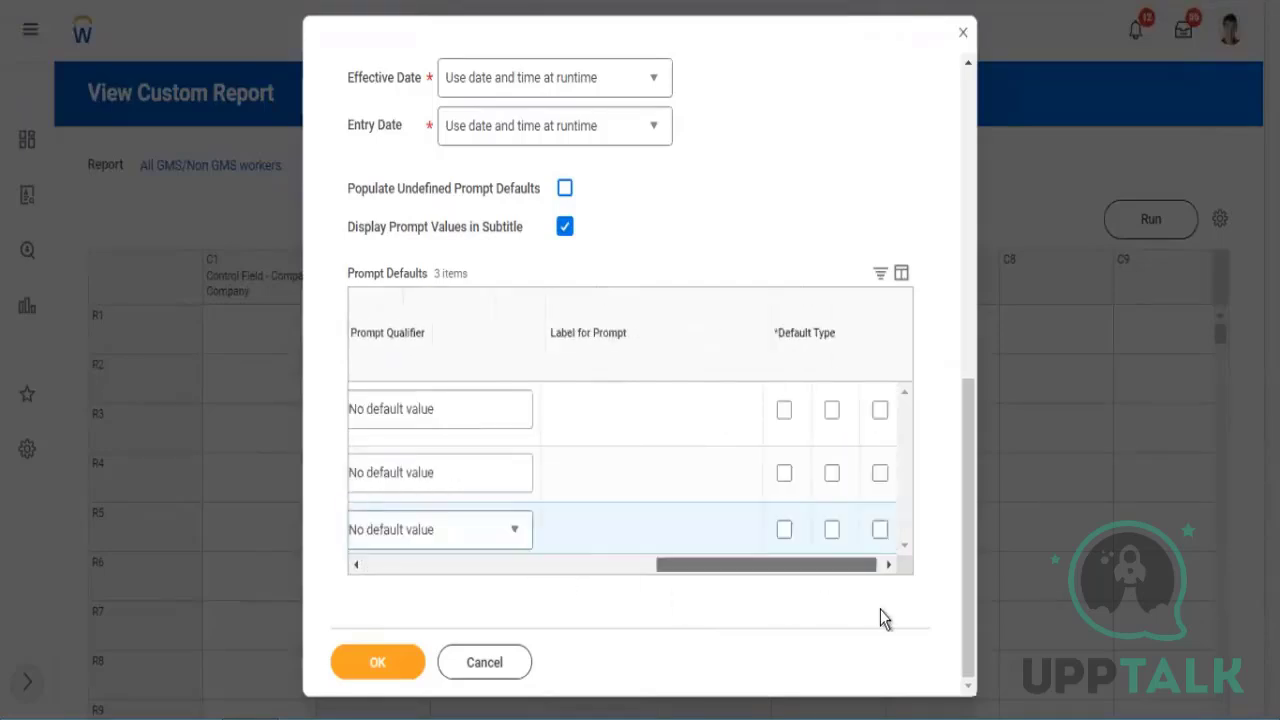
{"action": "left_click", "coordinate": [820, 410]}
{"action": "left_click", "coordinate": [820, 473]}
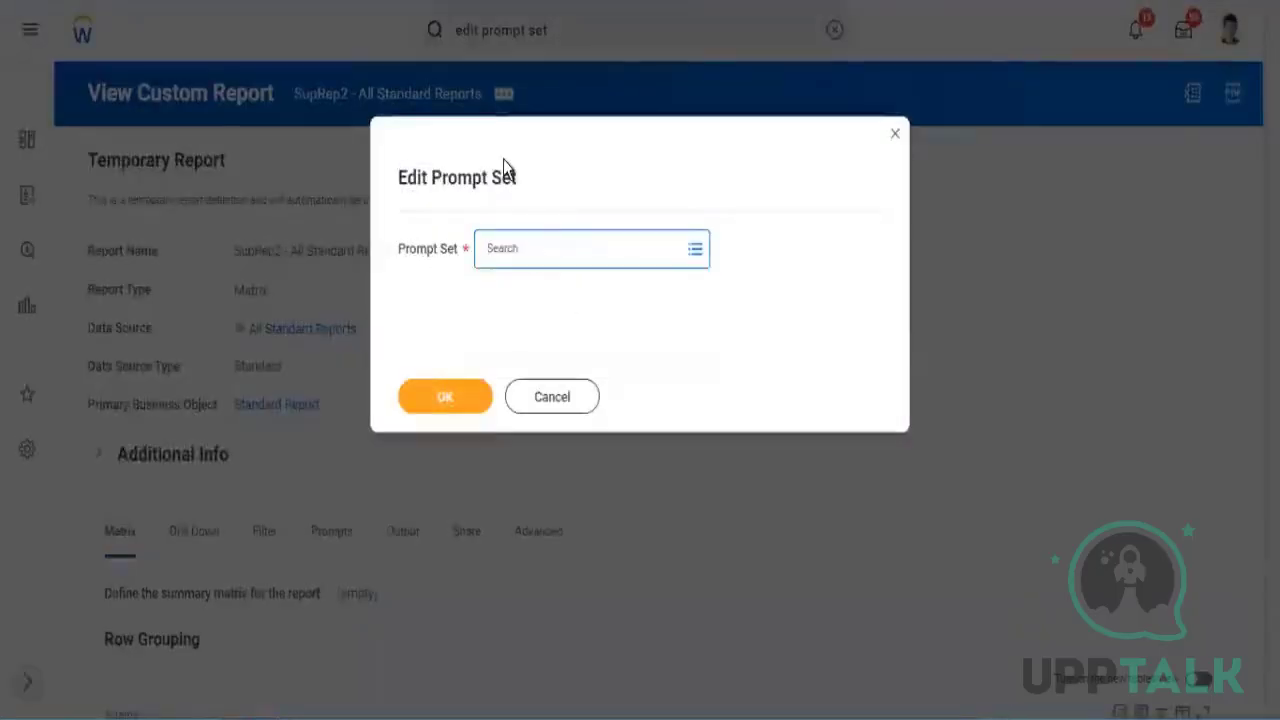
- Select the "report type" prompt set in the Edit Prompt Set dialog and open it for editing
{"action": "type", "text": "ieport tyy"}
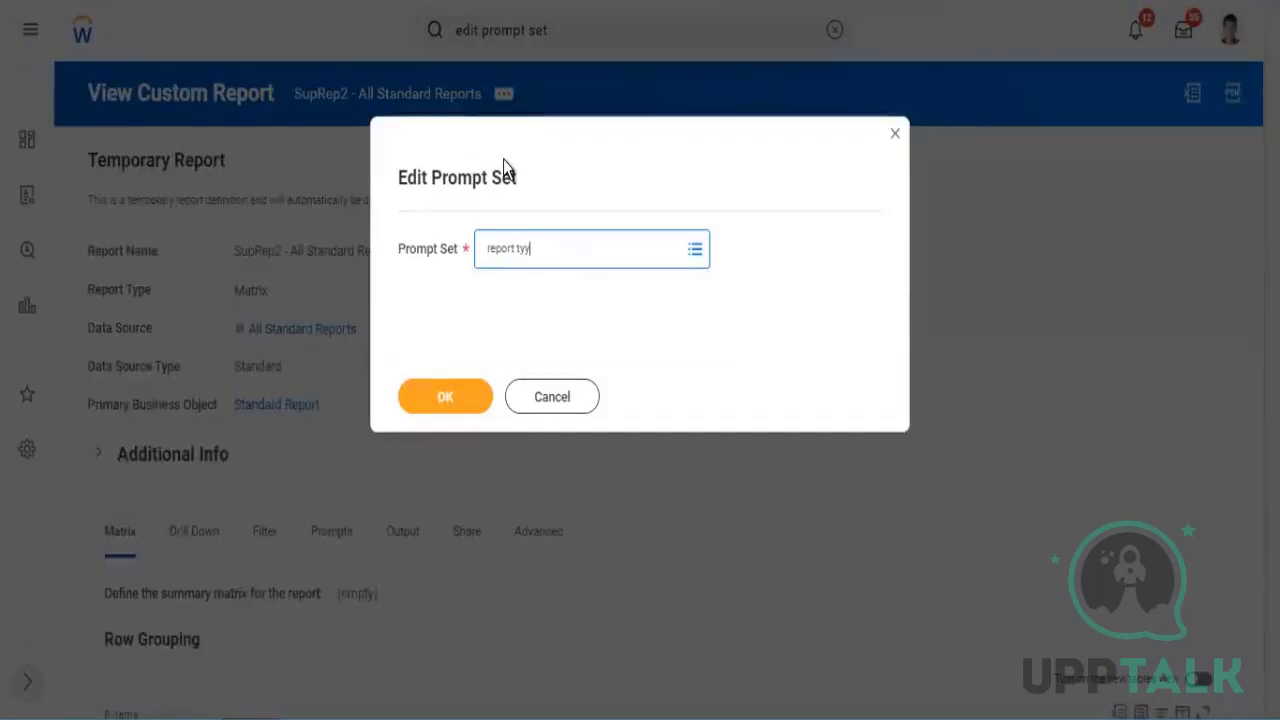
{"action": "key", "text": "BackSpace"}
{"action": "type", "text": "pe"}
{"action": "left_click", "coordinate": [467, 396]}
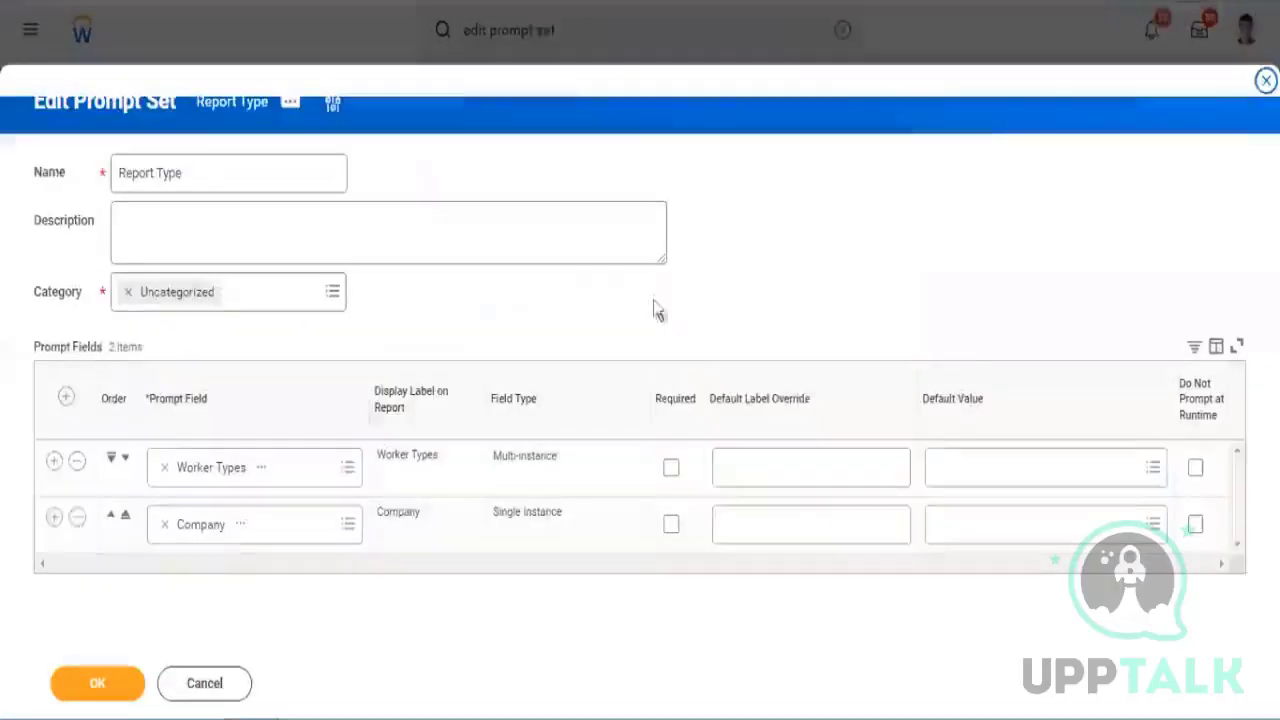
- Remove the Company prompt field from the Report Type prompt set and replace Worker Types with Country
{"action": "left_click", "coordinate": [77, 516]}
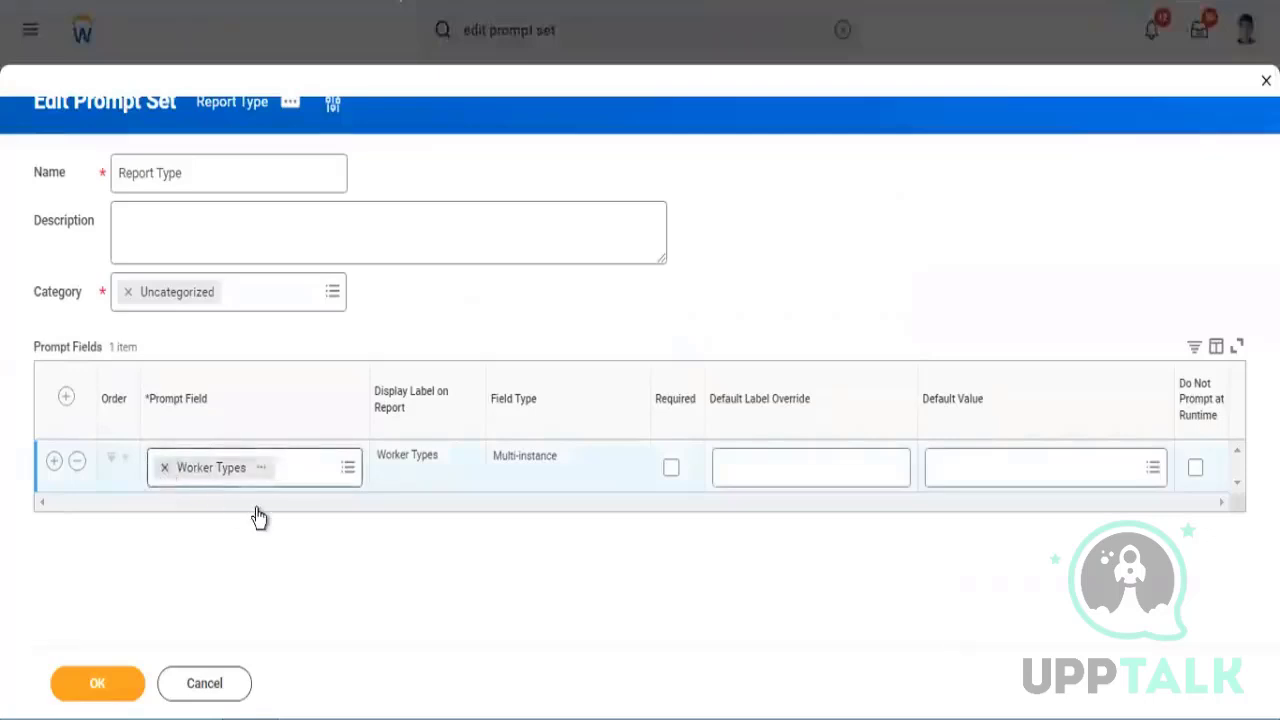
{"action": "key", "text": "BackSpace"}
{"action": "type", "text": "c"}
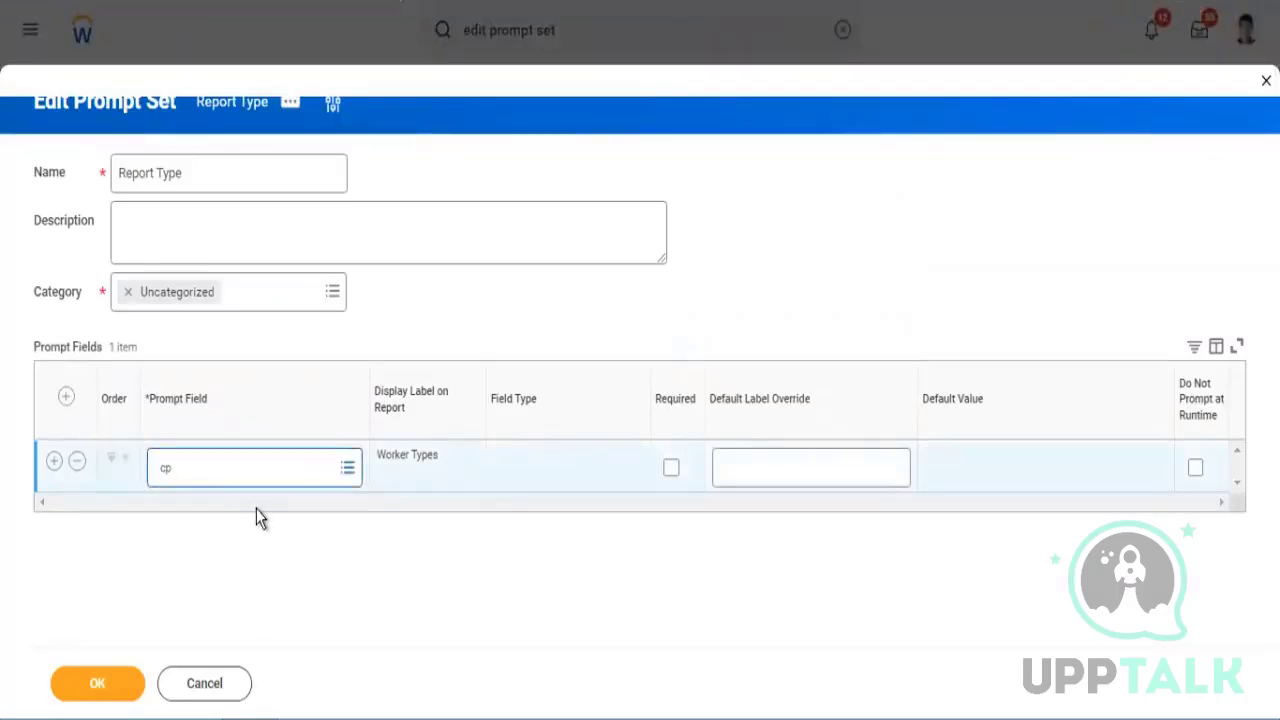
{"action": "type", "text": "ountry"}
{"action": "key", "text": "Return"}
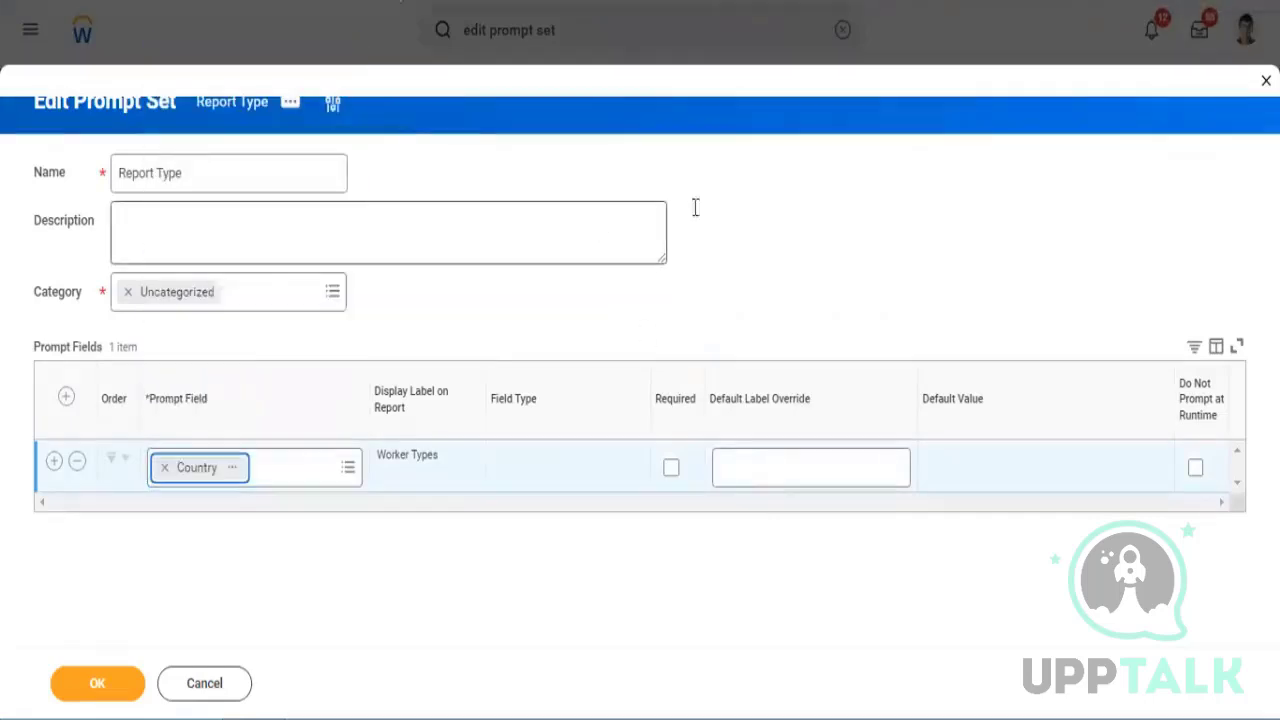
- Compare the country prompt field candidates, then try Country / Territory as the prompt field and check its available default values
{"action": "left_click", "coordinate": [978, 470]}
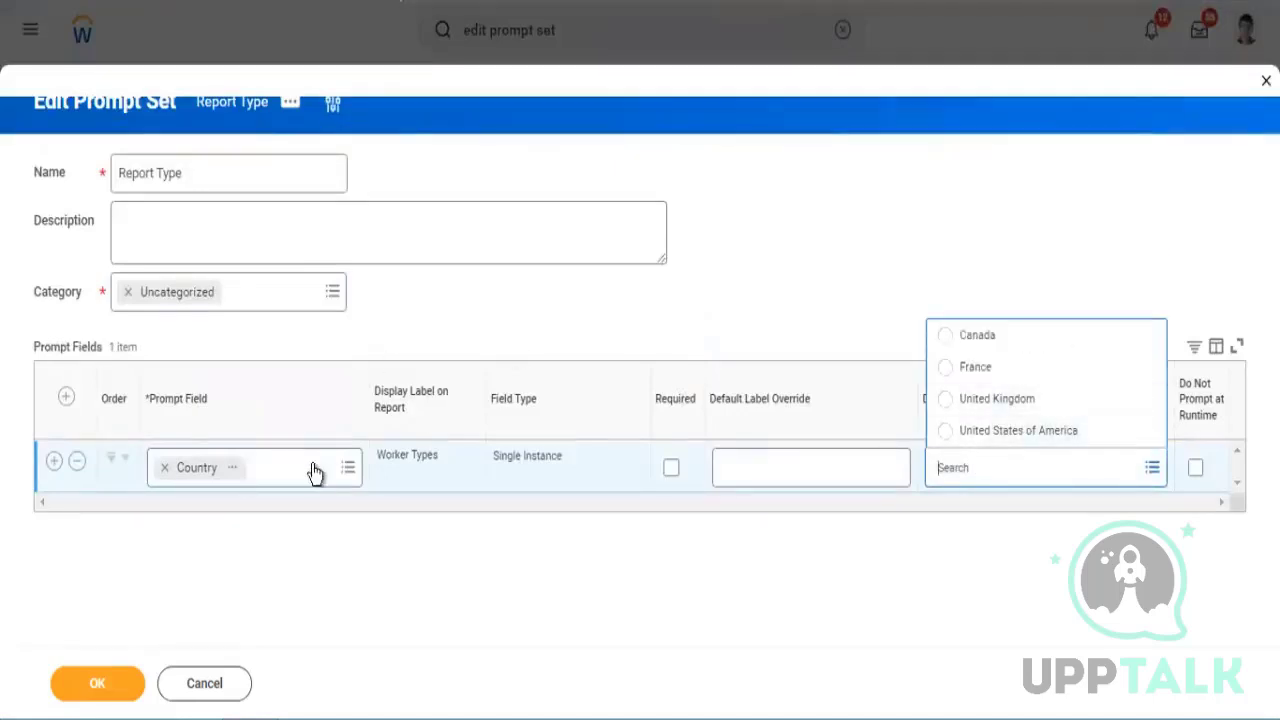
{"action": "left_click", "coordinate": [346, 469]}
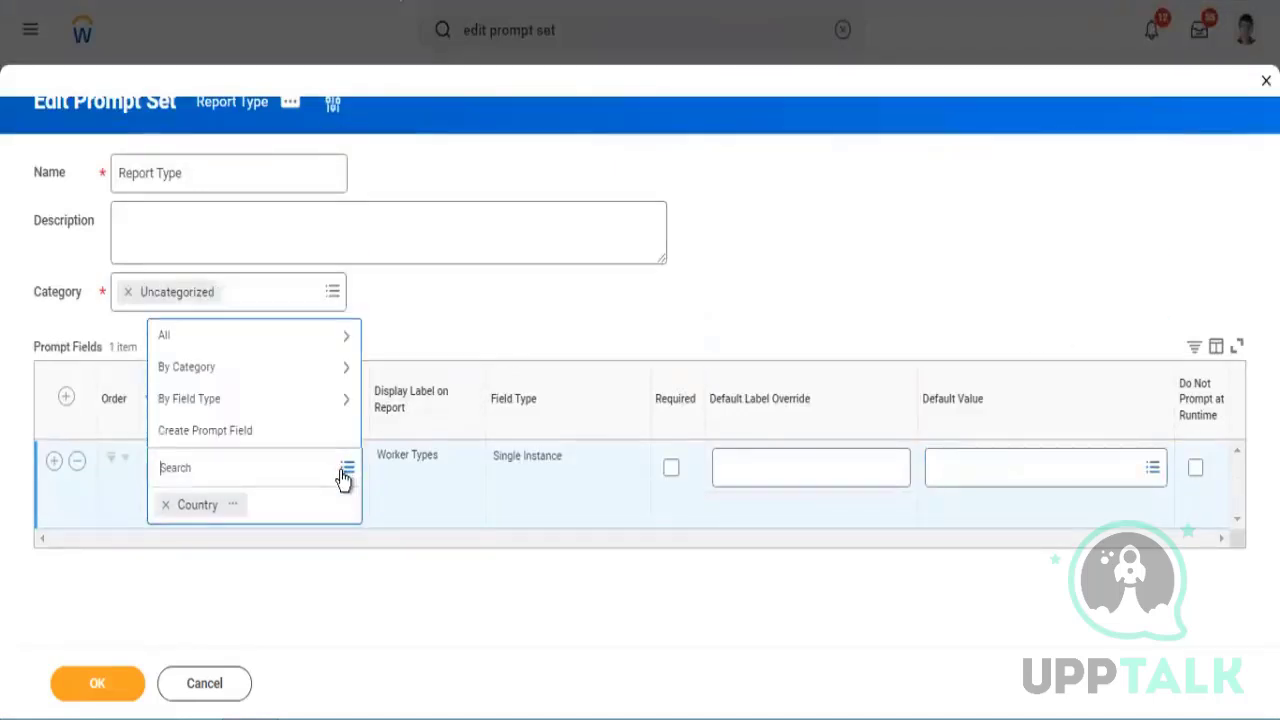
{"action": "type", "text": "country"}
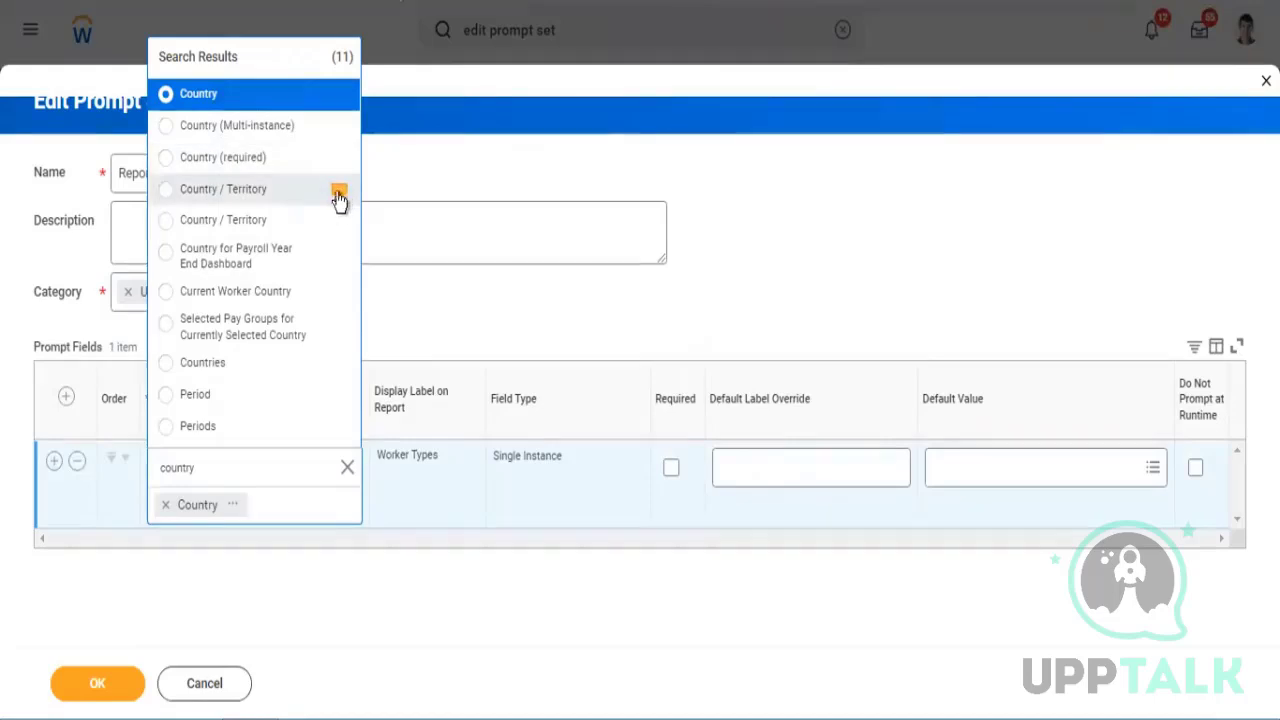
{"action": "left_click", "coordinate": [339, 195]}
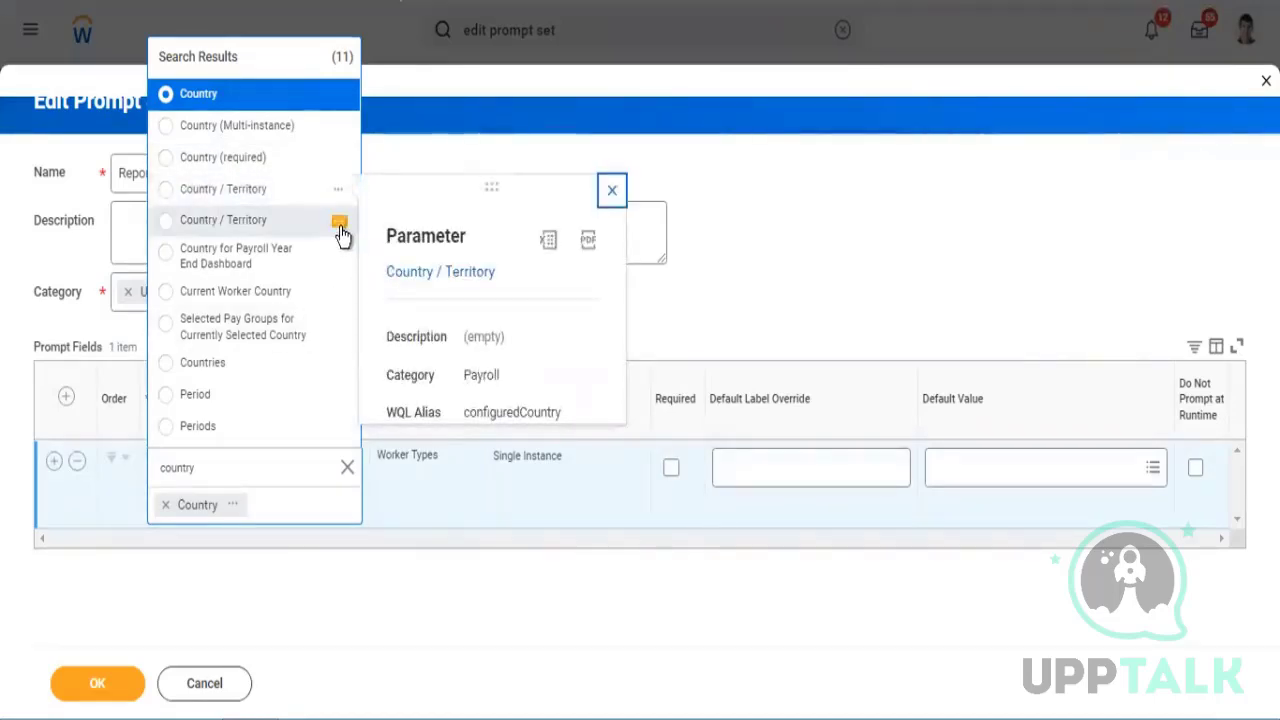
{"action": "left_click", "coordinate": [340, 230]}
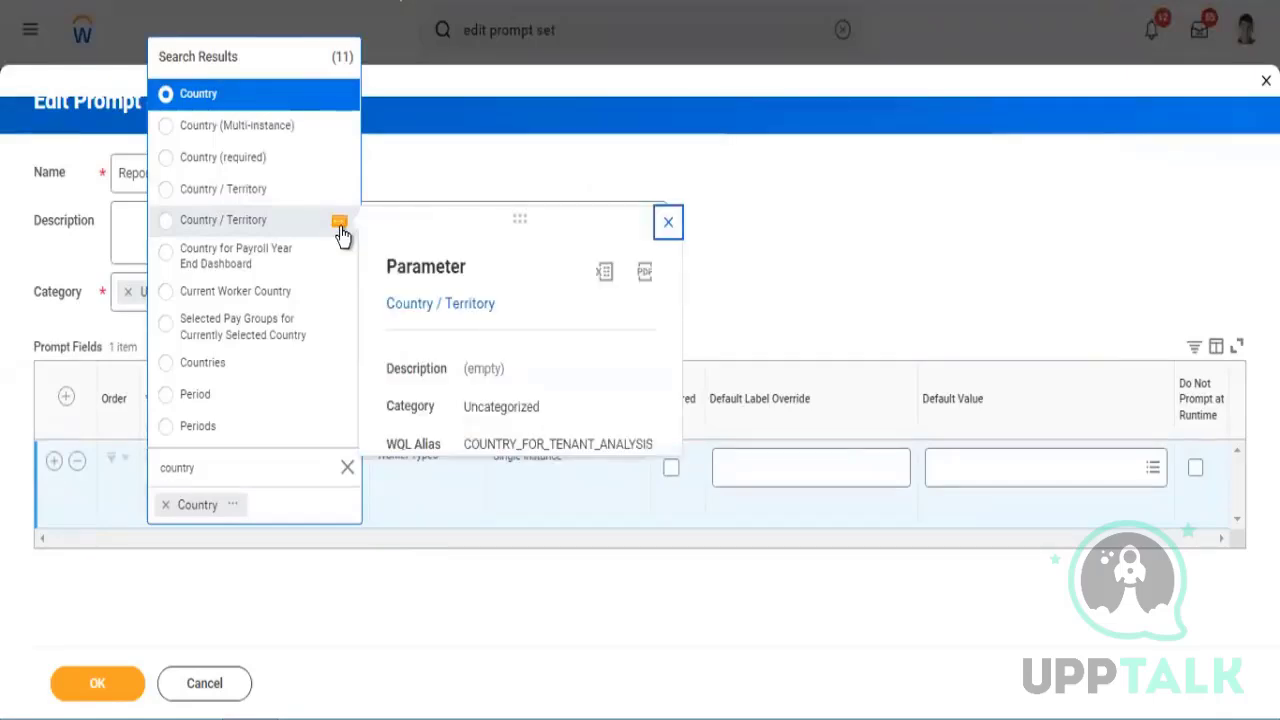
{"action": "left_click", "coordinate": [252, 190]}
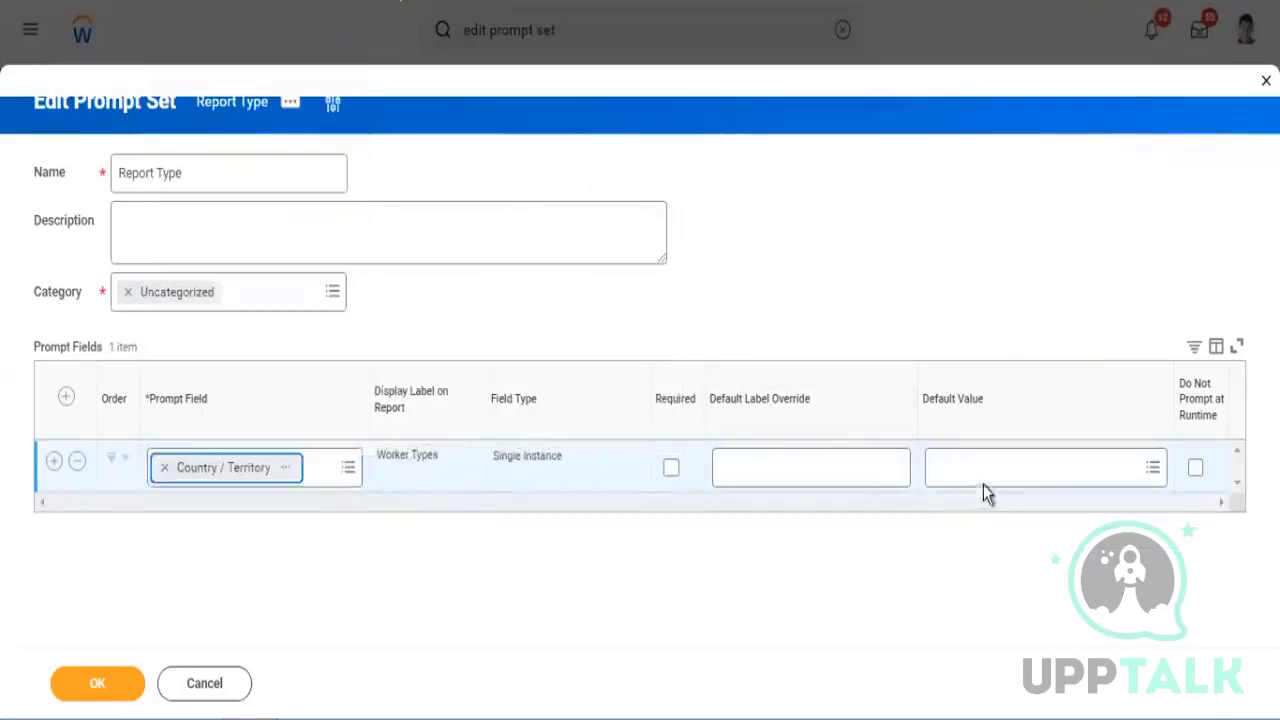
{"action": "left_click", "coordinate": [985, 471]}
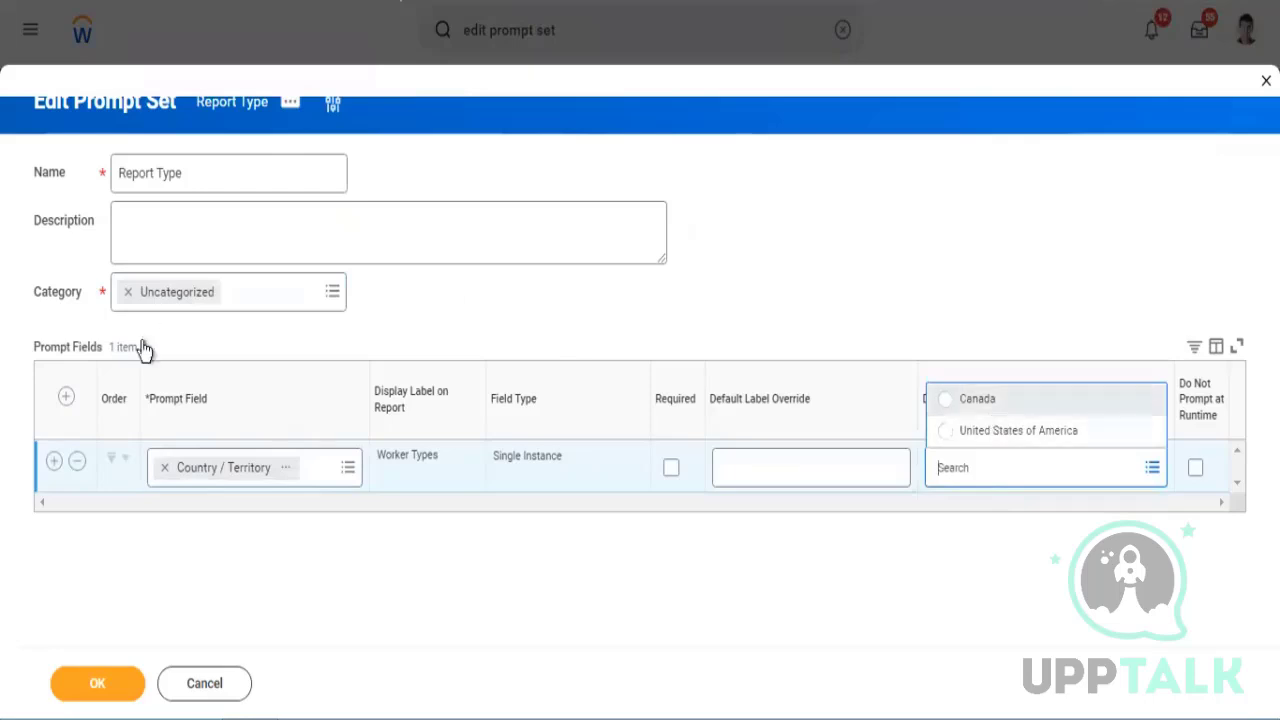
- Change the prompt field to Countries and select Australia, Bahamas and Belgium as its default values
{"action": "left_click", "coordinate": [348, 470]}
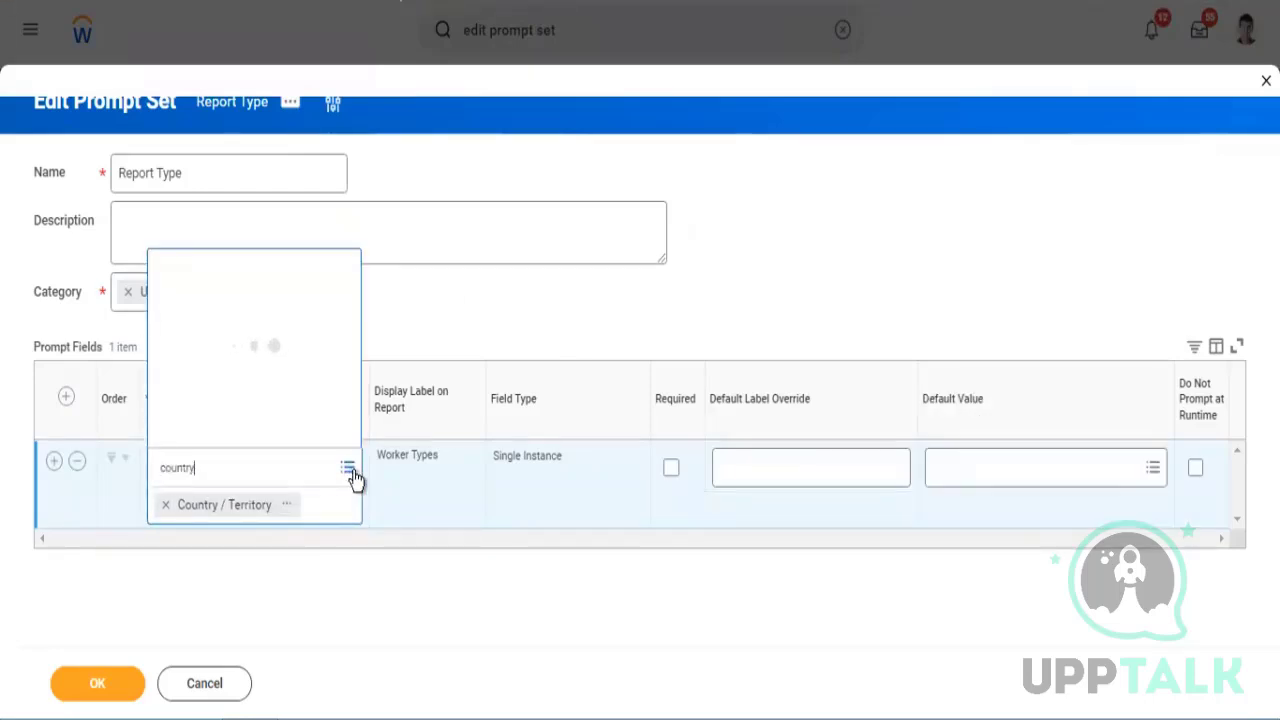
{"action": "left_click", "coordinate": [990, 468]}
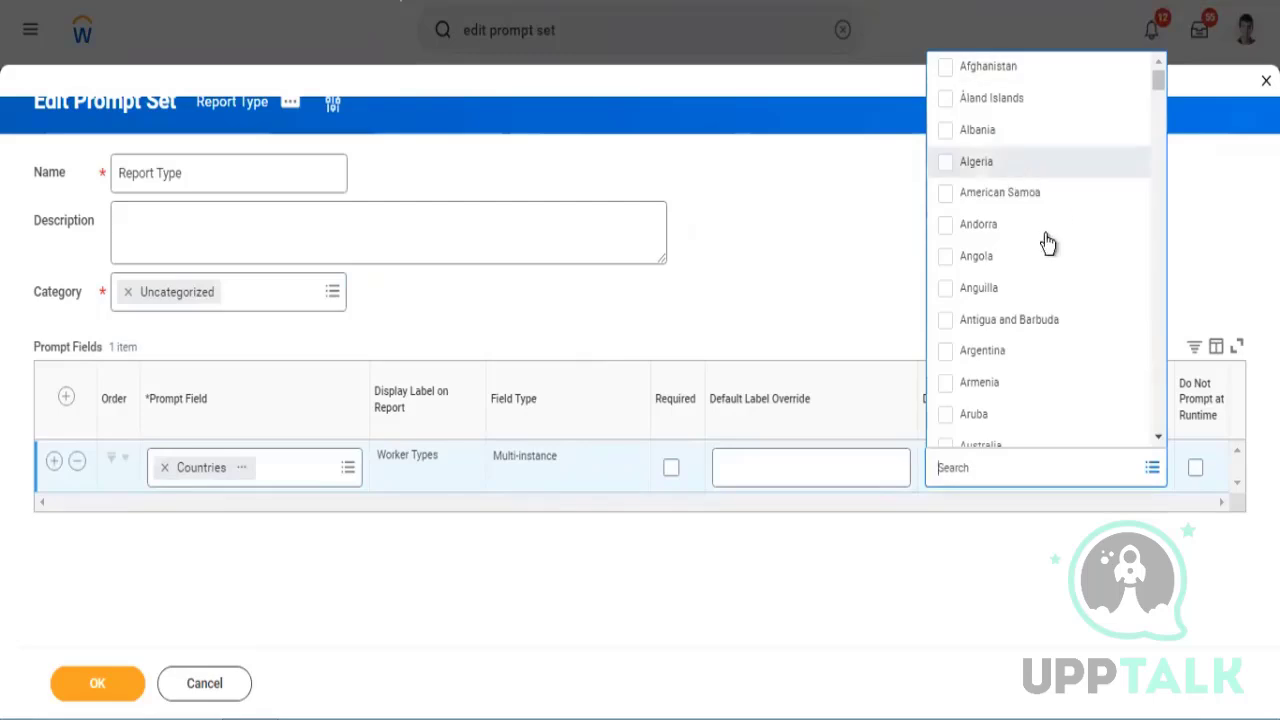
{"action": "scroll", "coordinate": [1055, 270], "scroll_direction": "down", "scroll_amount": 2}
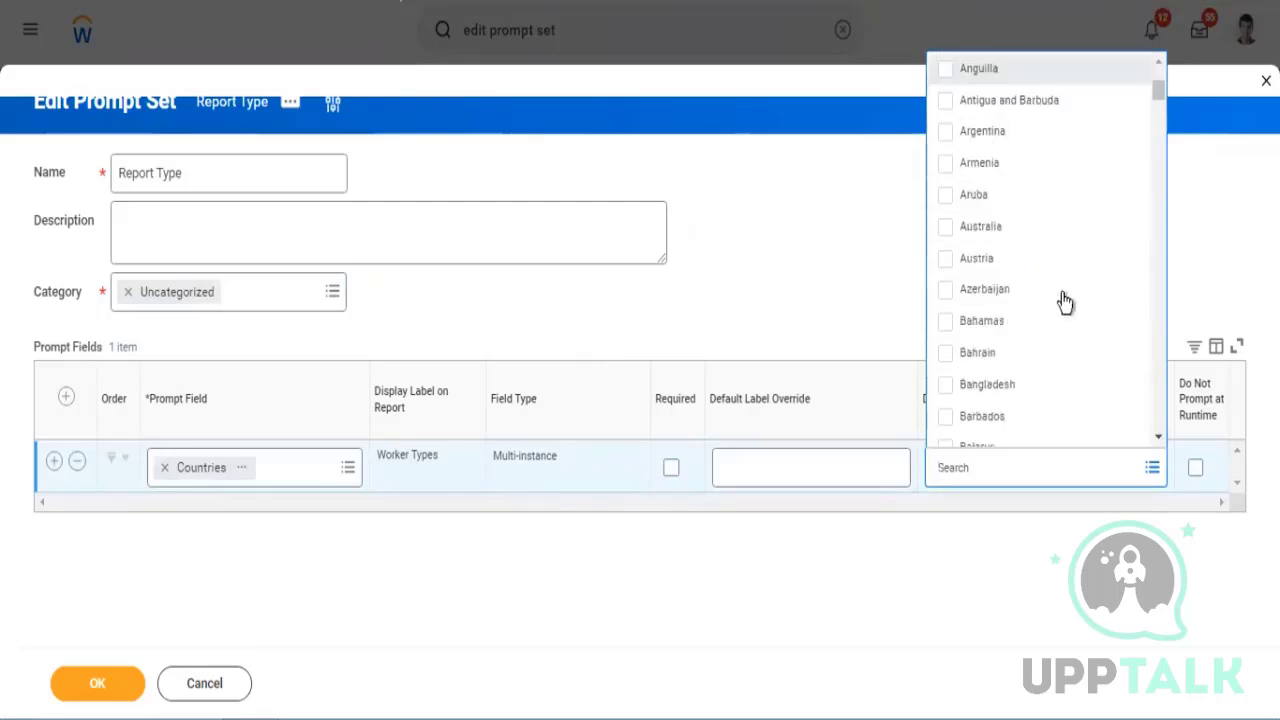
{"action": "left_click", "coordinate": [958, 228]}
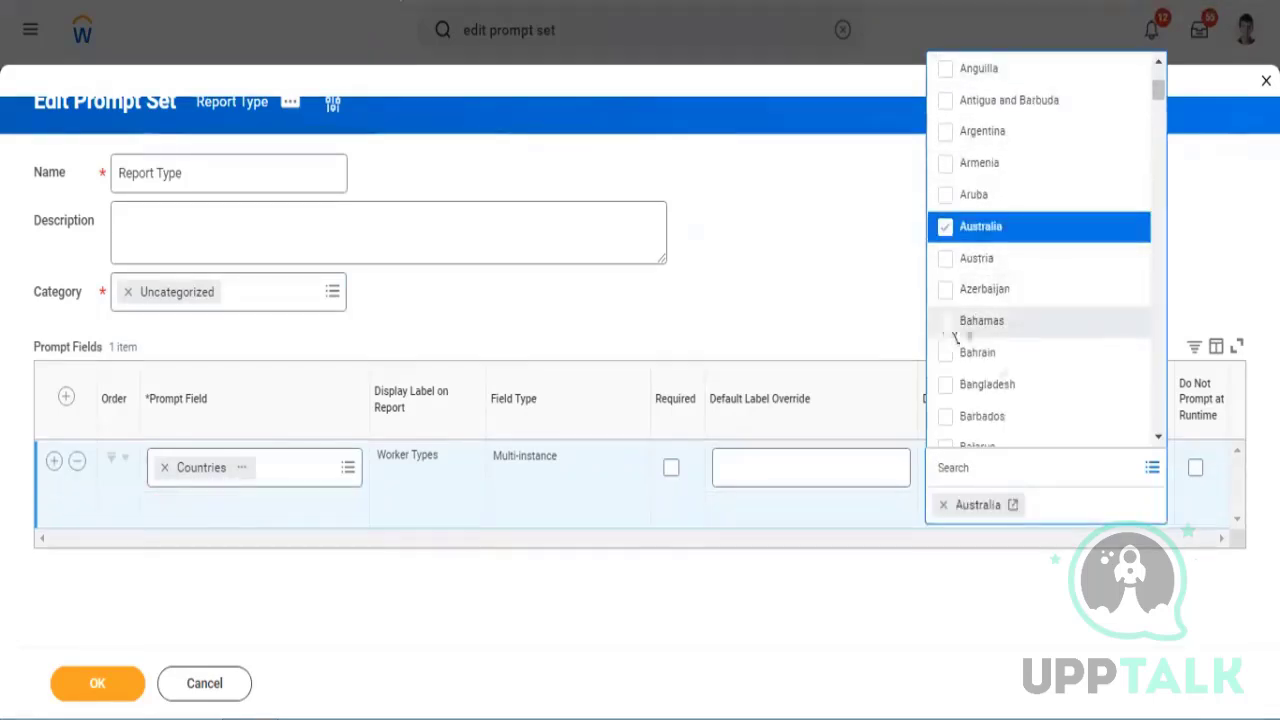
{"action": "left_click", "coordinate": [946, 322]}
{"action": "scroll", "coordinate": [1034, 400], "scroll_direction": "down", "scroll_amount": 1}
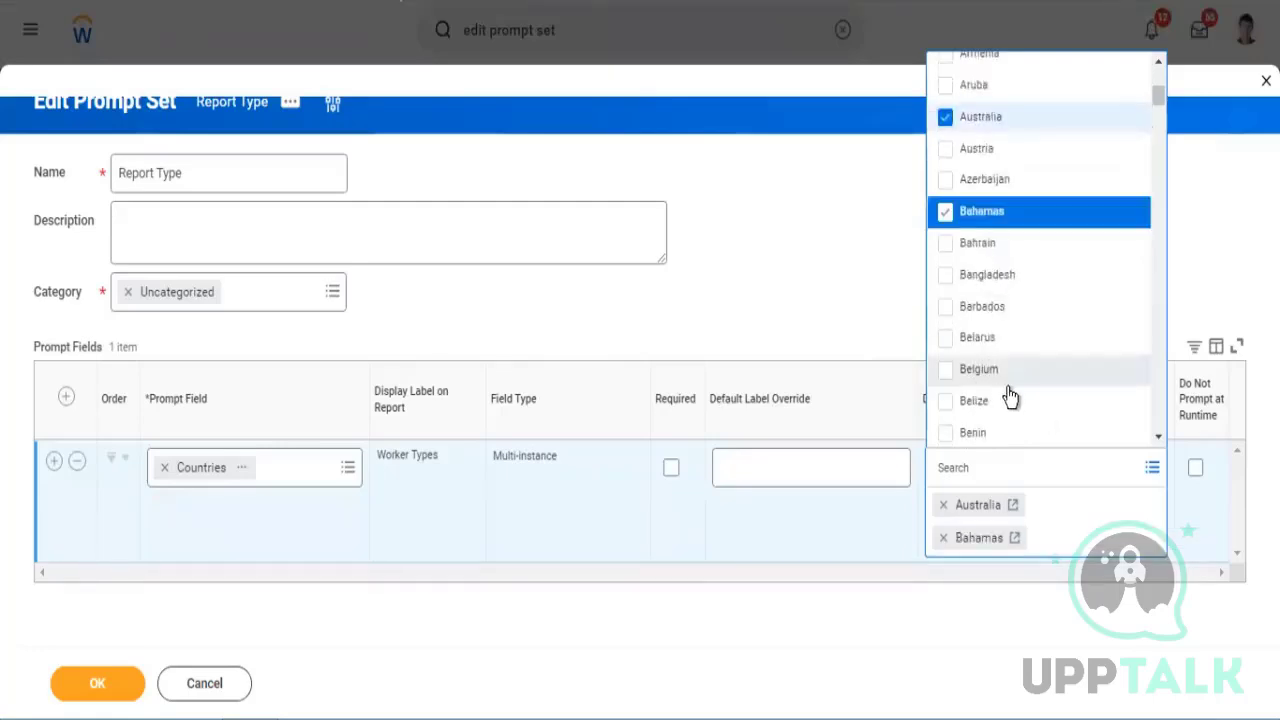
{"action": "left_click", "coordinate": [1008, 385]}
- Add China, Denmark and France to the Countries default values and save the prompt set
{"action": "scroll", "coordinate": [1010, 397], "scroll_direction": "down", "scroll_amount": 6}
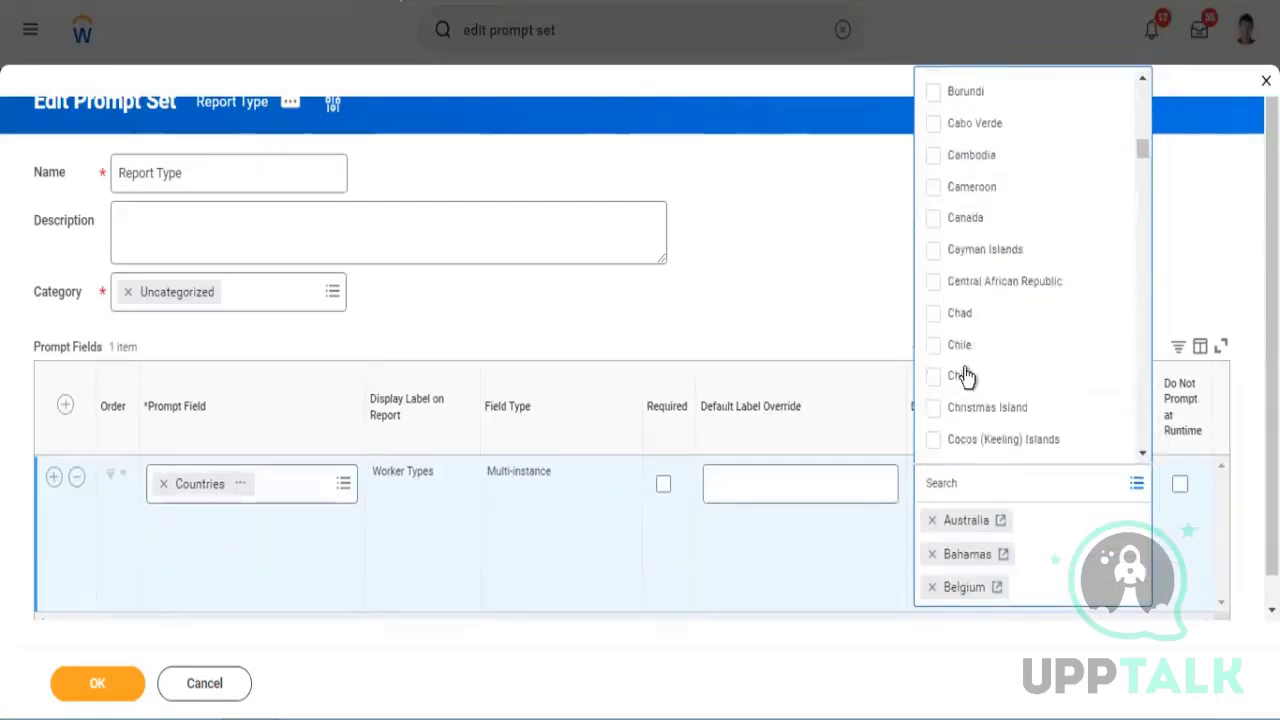
{"action": "left_click", "coordinate": [1052, 390]}
{"action": "scroll", "coordinate": [1054, 380], "scroll_direction": "down", "scroll_amount": 5}
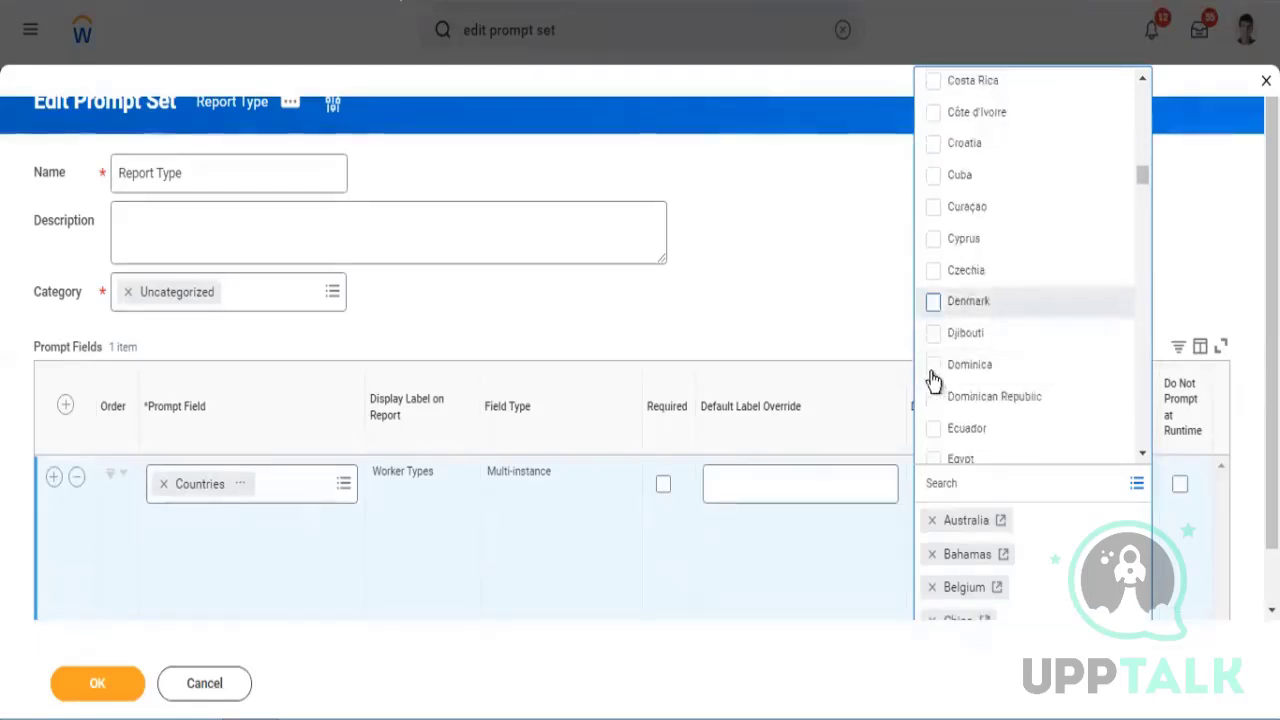
{"action": "left_click", "coordinate": [950, 301]}
{"action": "scroll", "coordinate": [1091, 366], "scroll_direction": "down", "scroll_amount": 5}
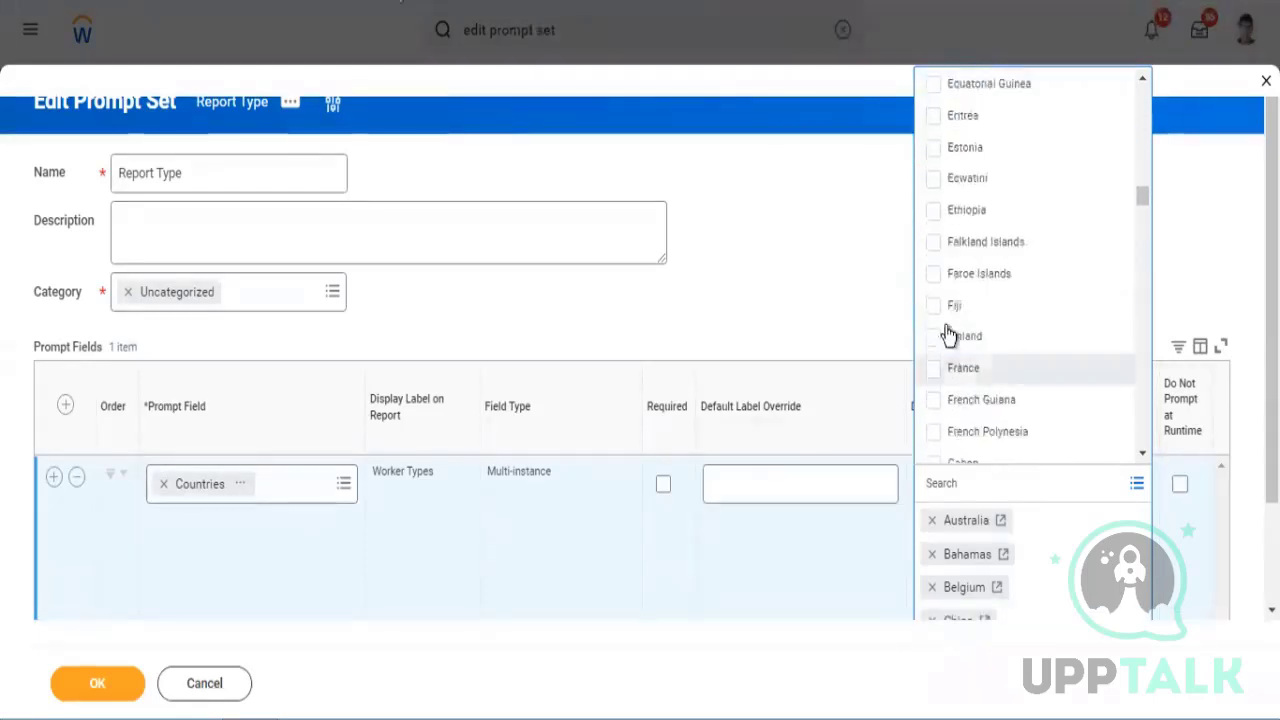
{"action": "left_click", "coordinate": [930, 368]}
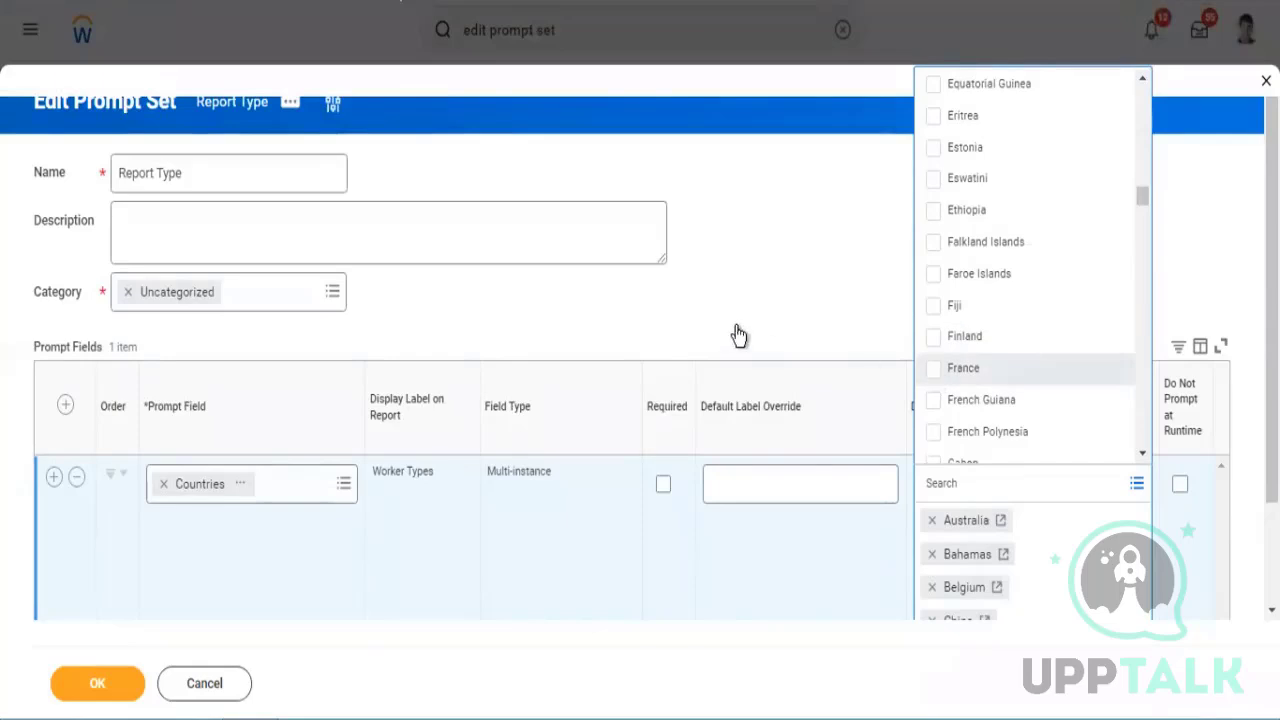
{"action": "left_click", "coordinate": [806, 300]}
{"action": "left_click", "coordinate": [105, 690]}
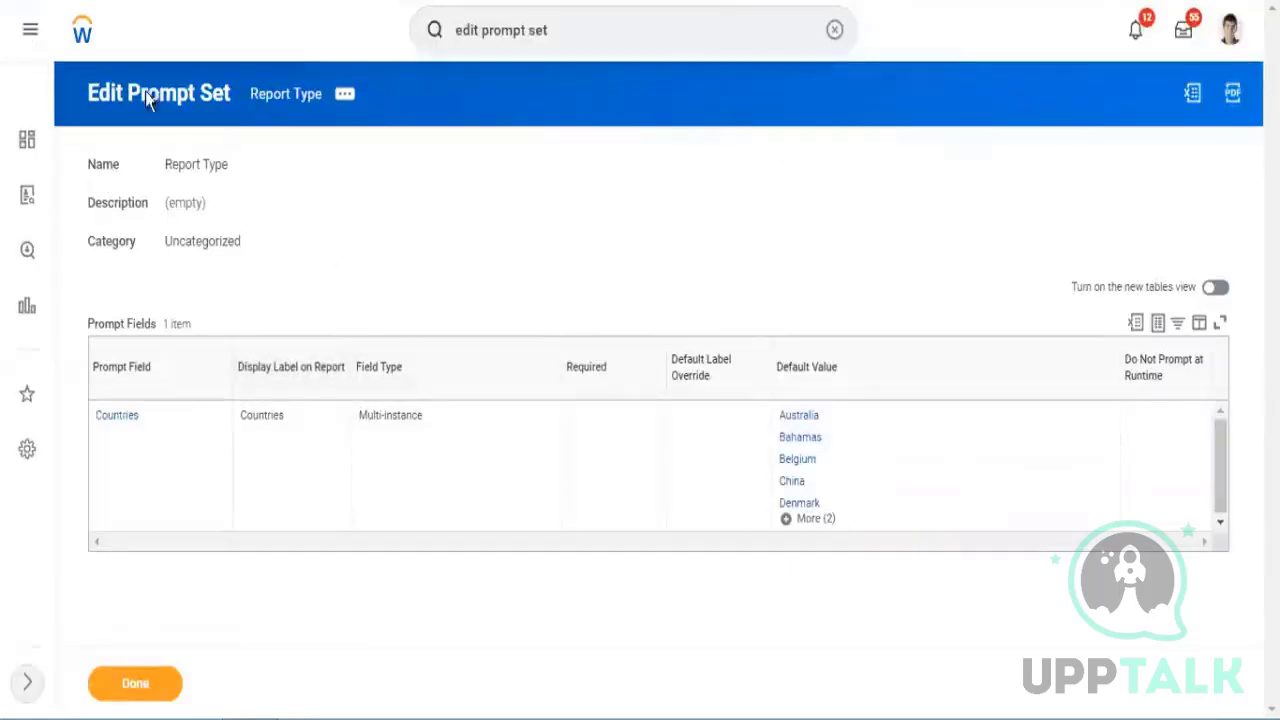
- Return to the options of the All GMS/Non GMS workers report and assign the Report Type prompt set
{"action": "left_click", "coordinate": [345, 97]}
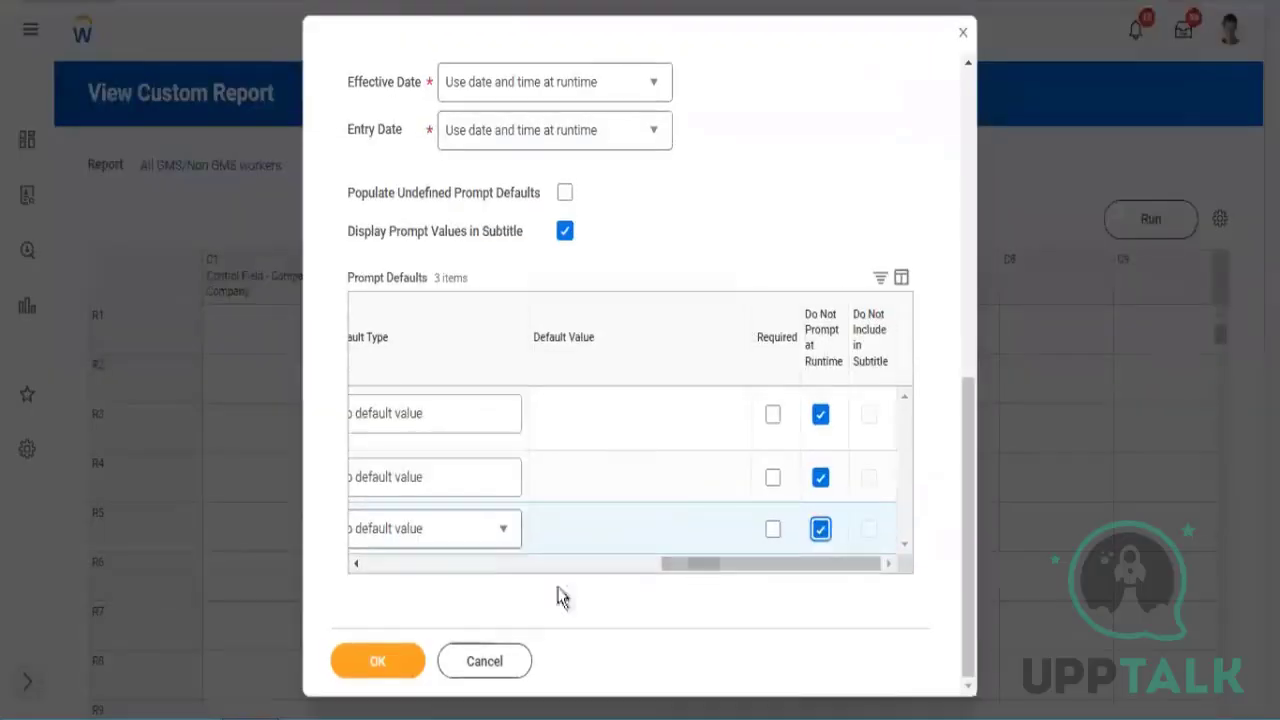
{"action": "left_click_drag", "start_coordinate": [563, 594], "coordinate": [430, 600]}
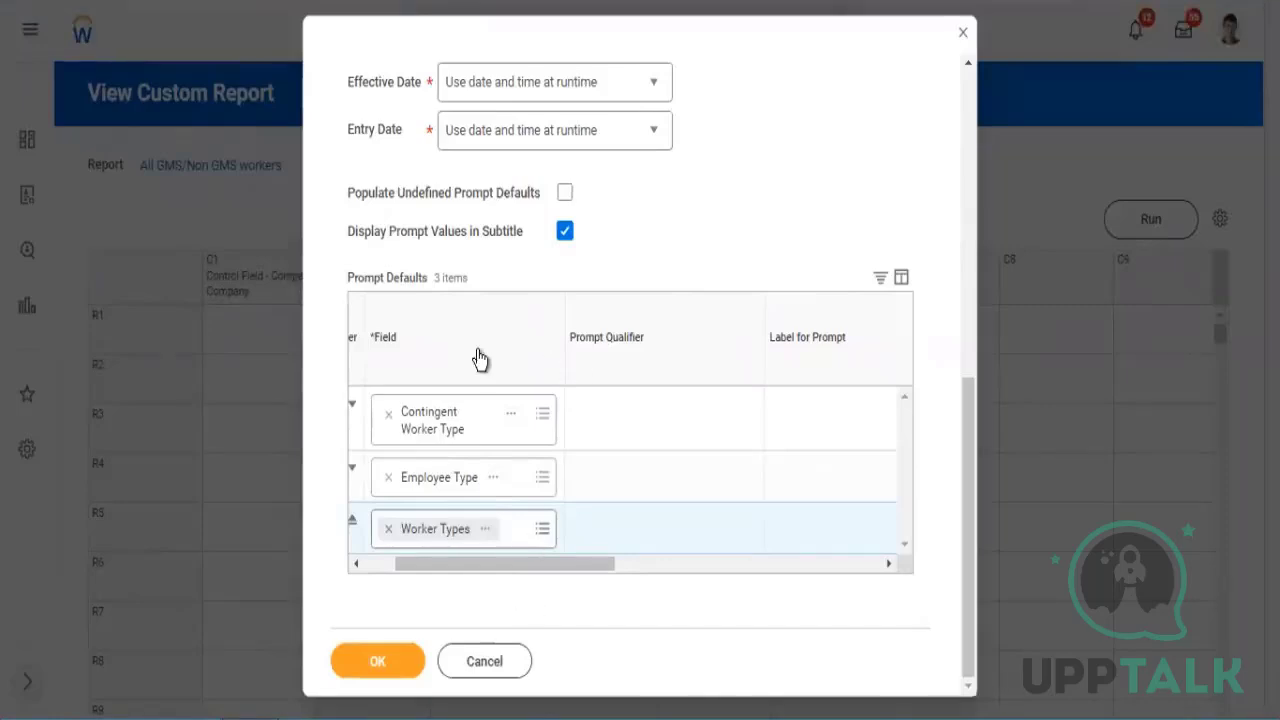
{"action": "scroll", "coordinate": [520, 540], "scroll_direction": "left", "scroll_amount": 2}
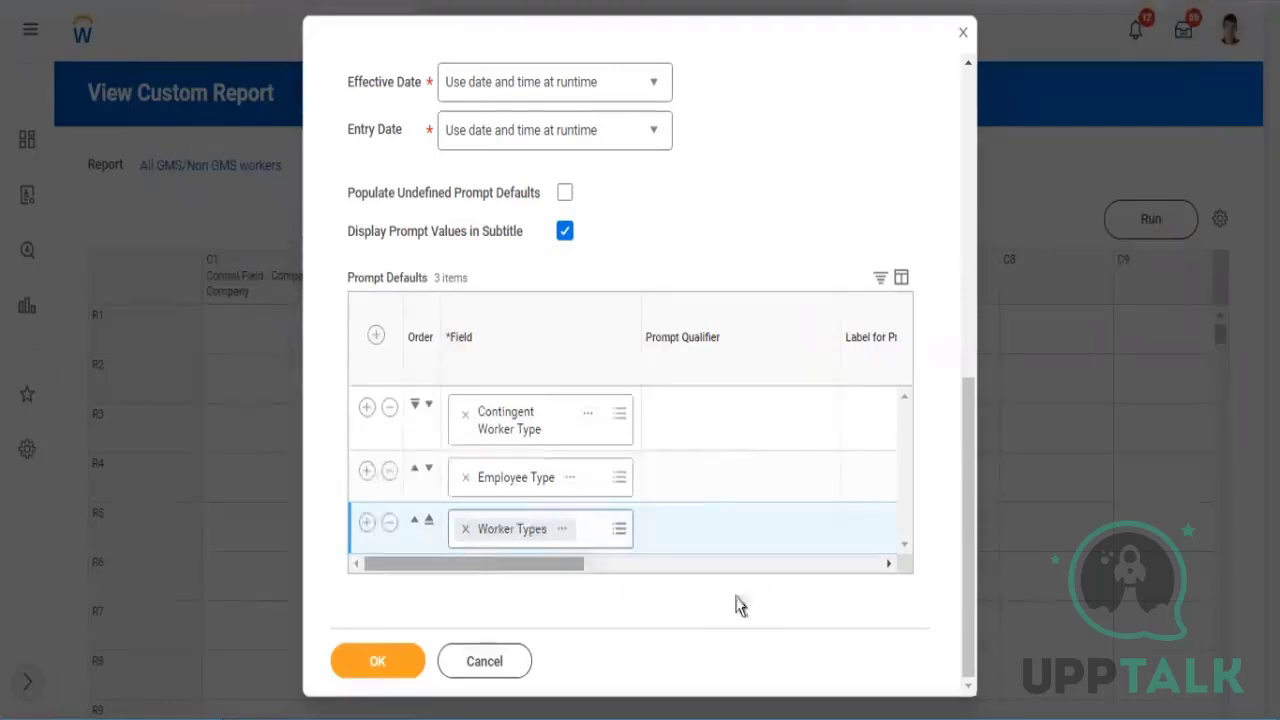
{"action": "scroll", "coordinate": [734, 600], "scroll_direction": "right", "scroll_amount": 5}
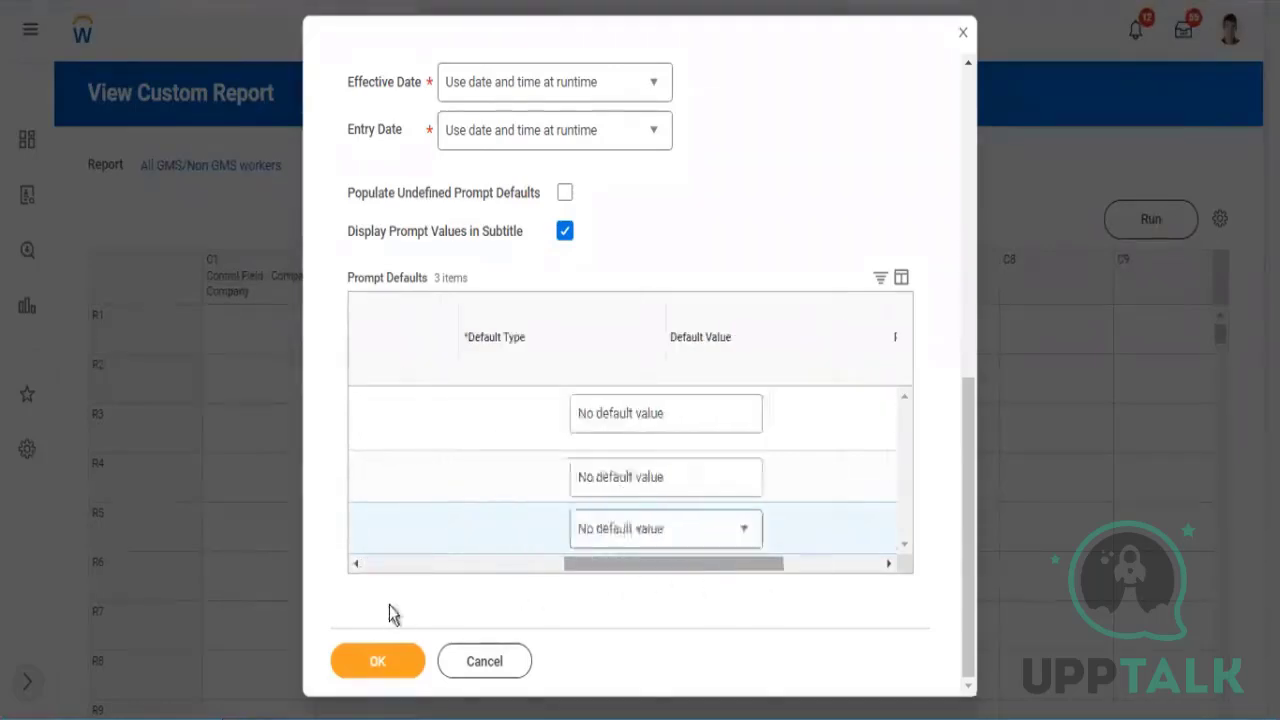
{"action": "scroll", "coordinate": [380, 612], "scroll_direction": "left", "scroll_amount": 5}
{"action": "scroll", "coordinate": [563, 220], "scroll_direction": "up", "scroll_amount": 3}
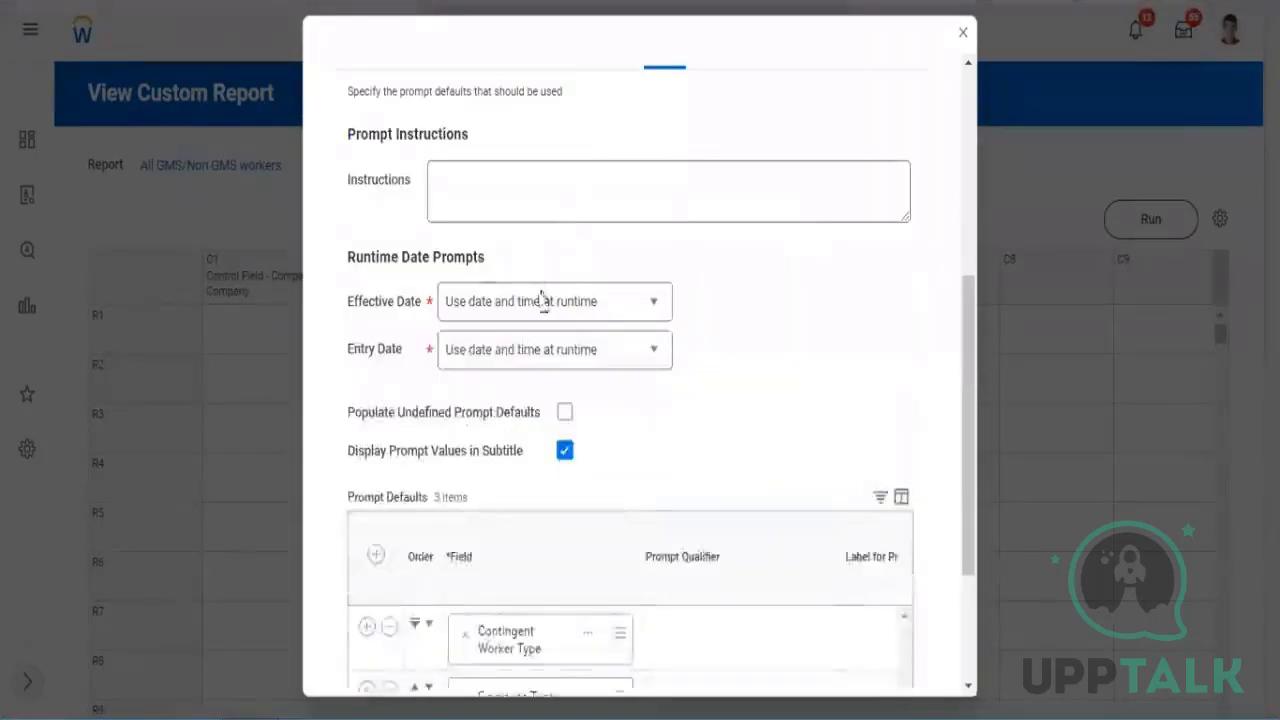
{"action": "scroll", "coordinate": [543, 294], "scroll_direction": "up", "scroll_amount": 3}
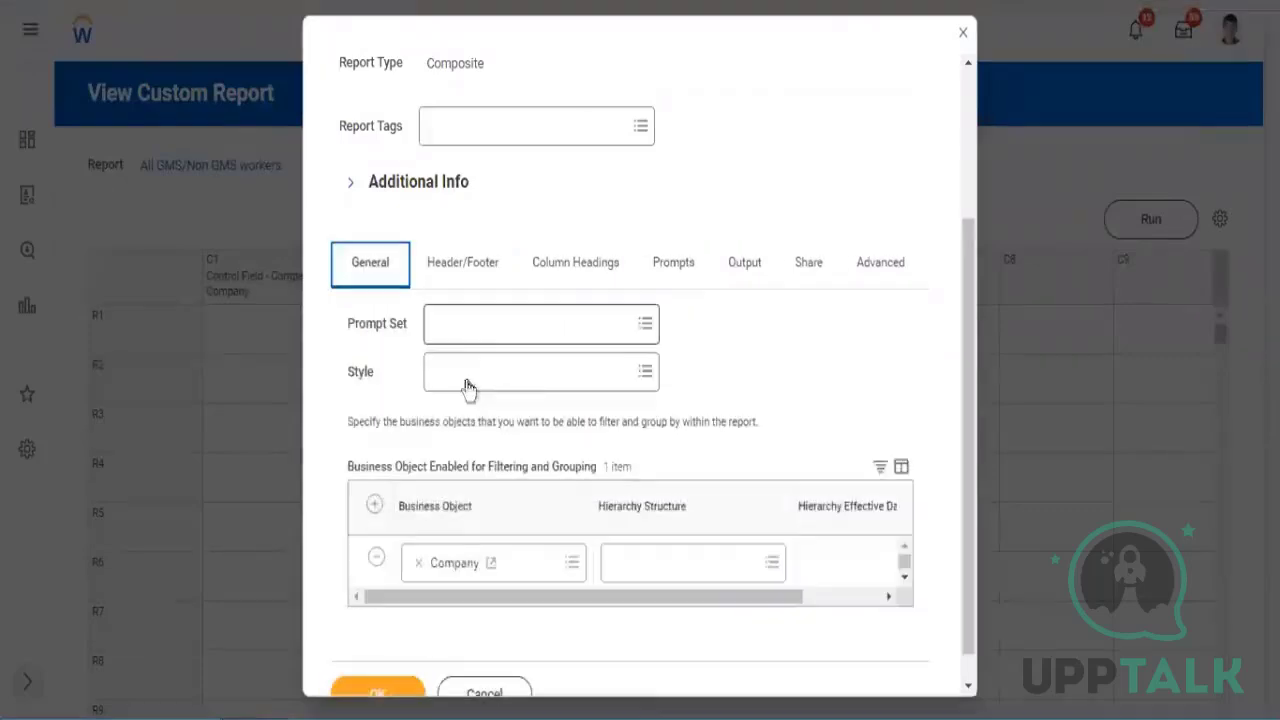
{"action": "left_click", "coordinate": [451, 324]}
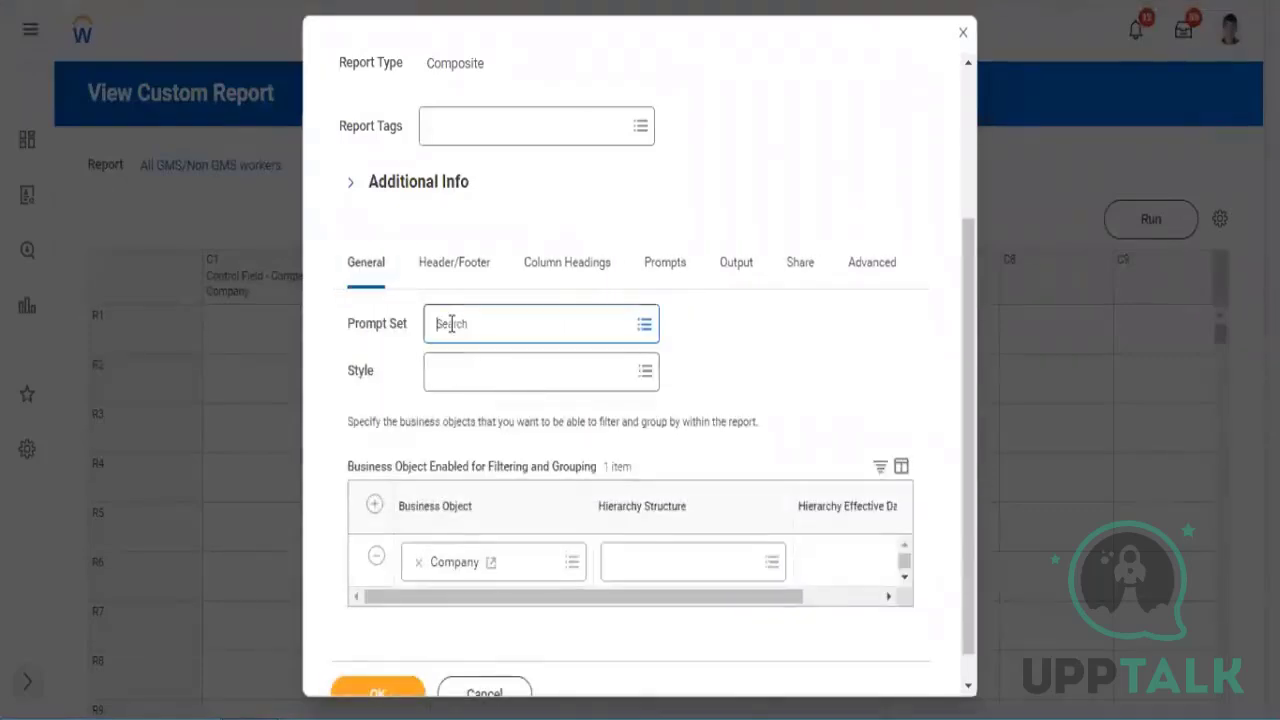
{"action": "type", "text": "Report Type"}
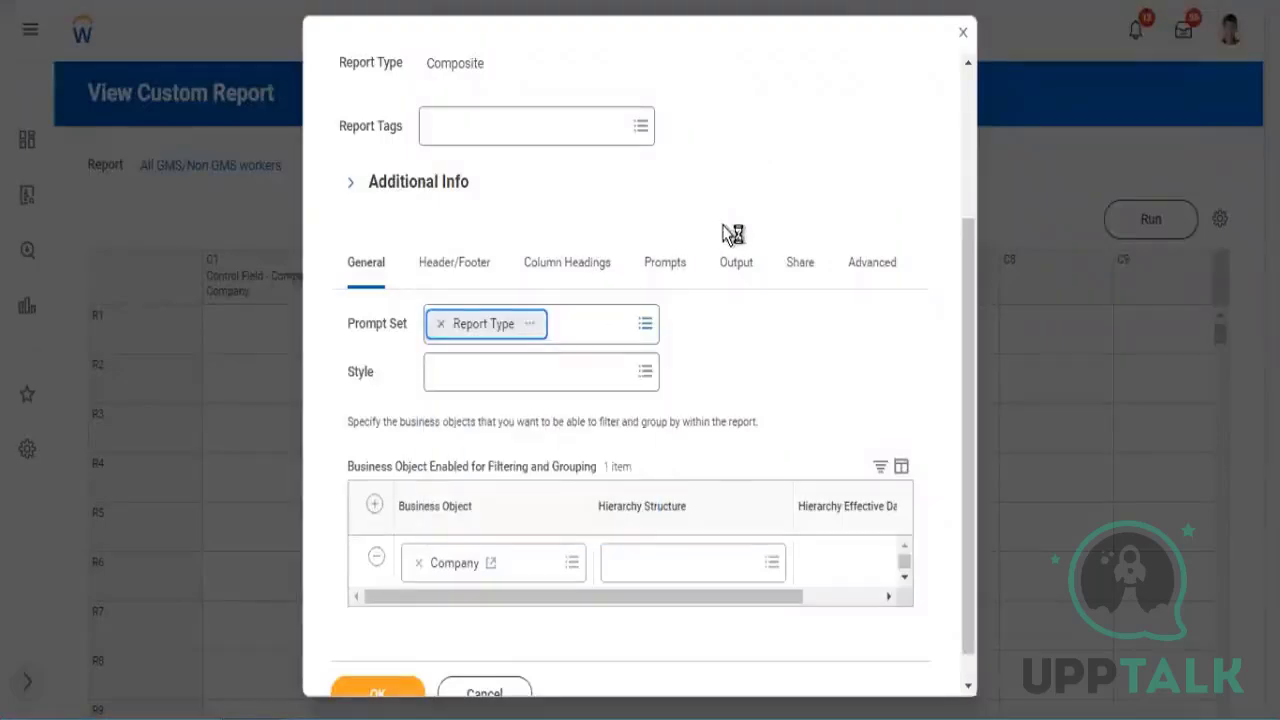
- Populate the undefined prompt defaults of the report to bring in the Countries prompt
{"action": "left_click", "coordinate": [663, 266]}
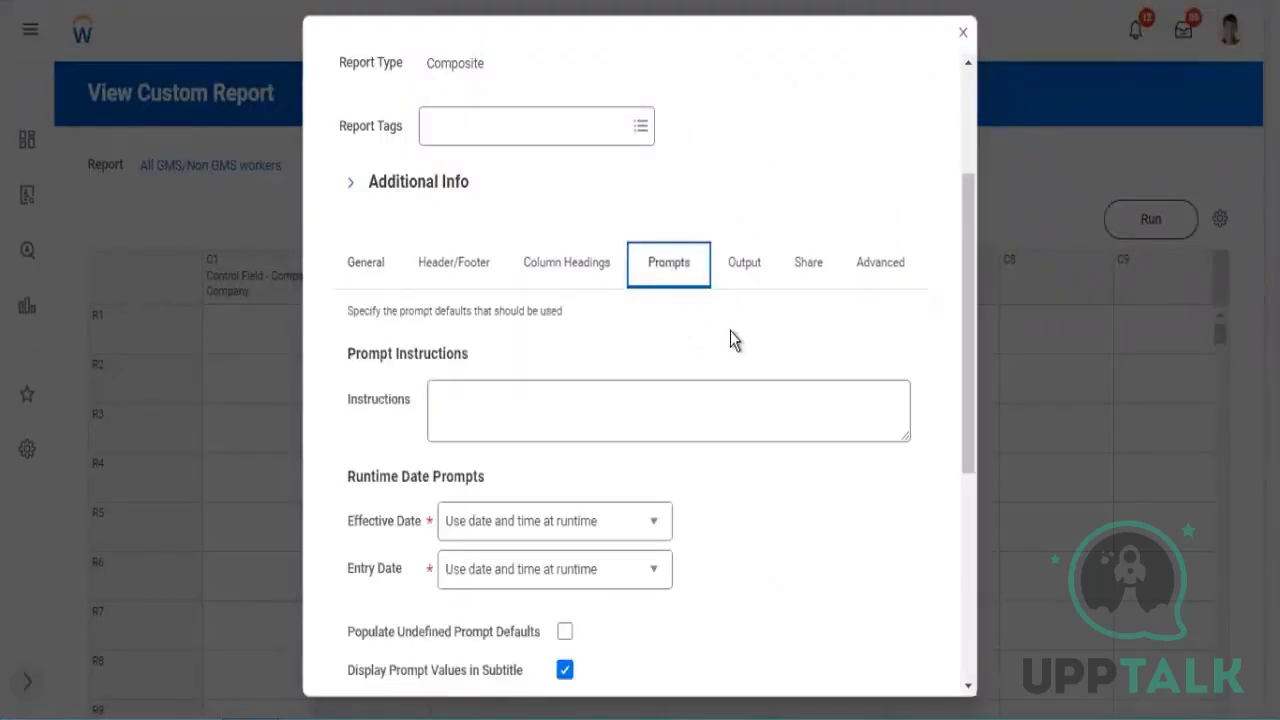
{"action": "scroll", "coordinate": [735, 352], "scroll_direction": "down", "scroll_amount": 5}
{"action": "left_click", "coordinate": [565, 193]}
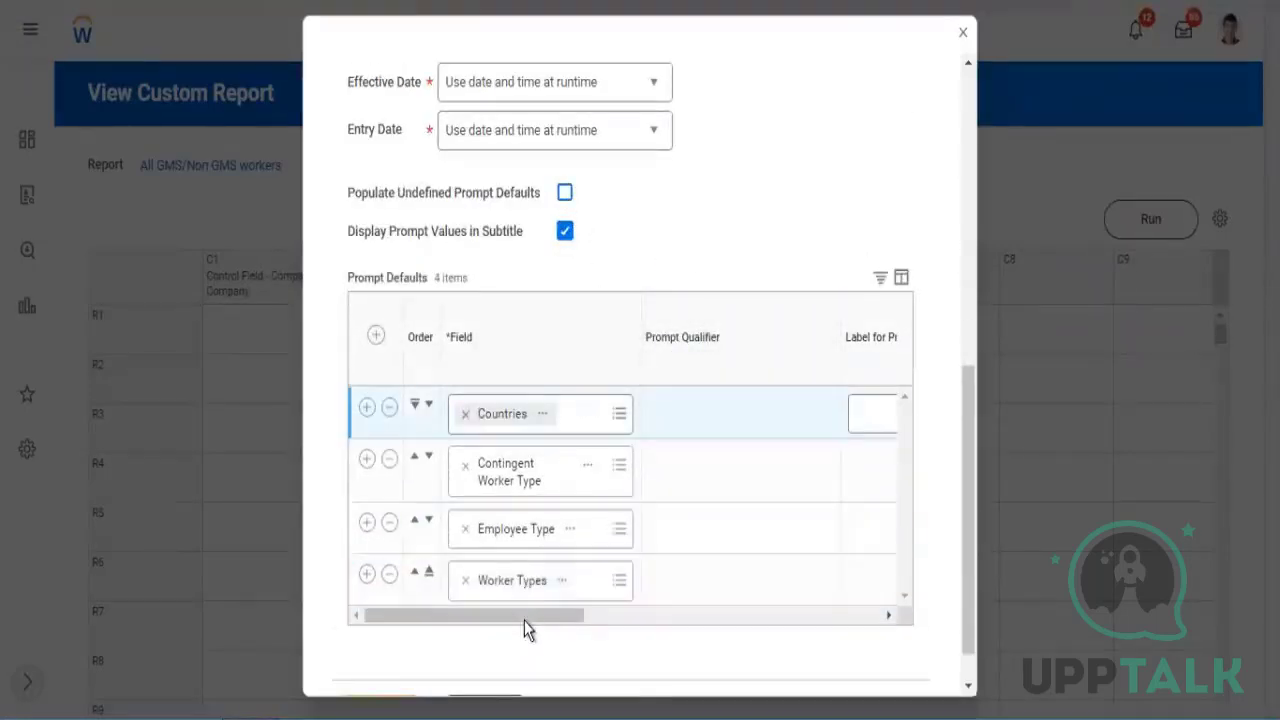
- Set the default type of the Countries prompt to "Specify default value"
{"action": "left_click_drag", "start_coordinate": [524, 617], "coordinate": [887, 627]}
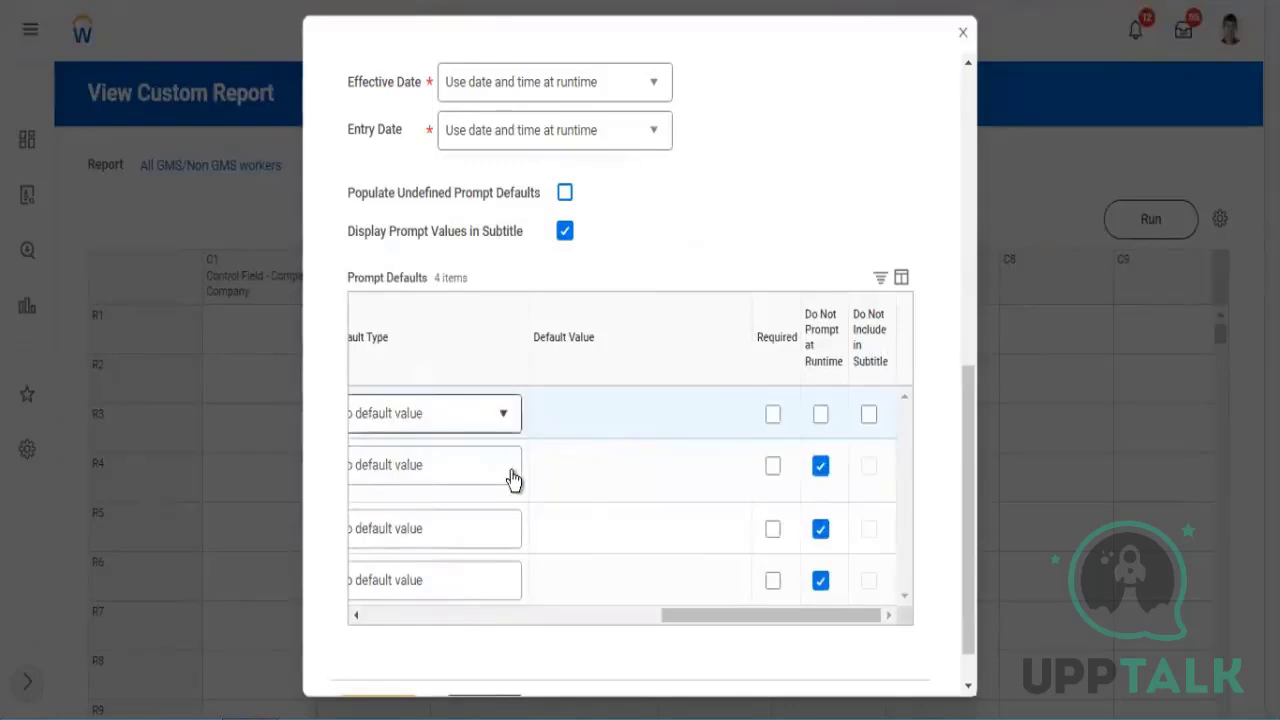
{"action": "left_click", "coordinate": [504, 414]}
{"action": "left_click_drag", "start_coordinate": [704, 618], "coordinate": [625, 622]}
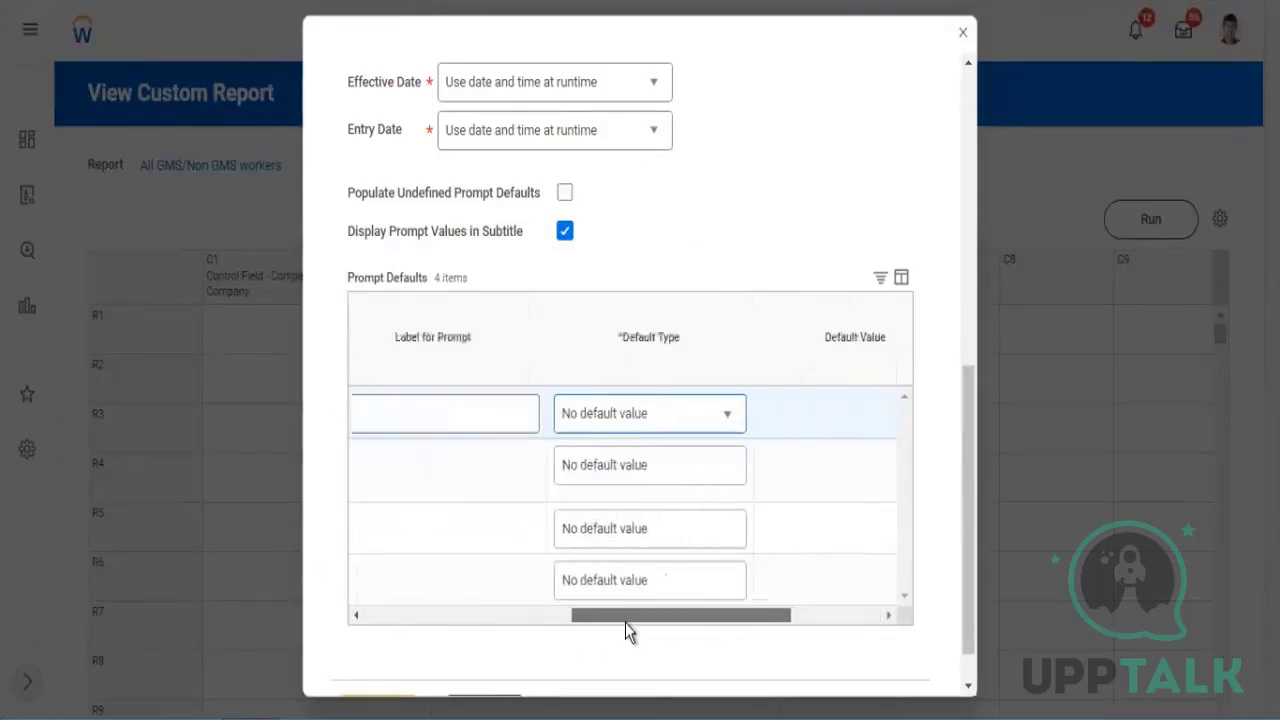
{"action": "left_click", "coordinate": [700, 416]}
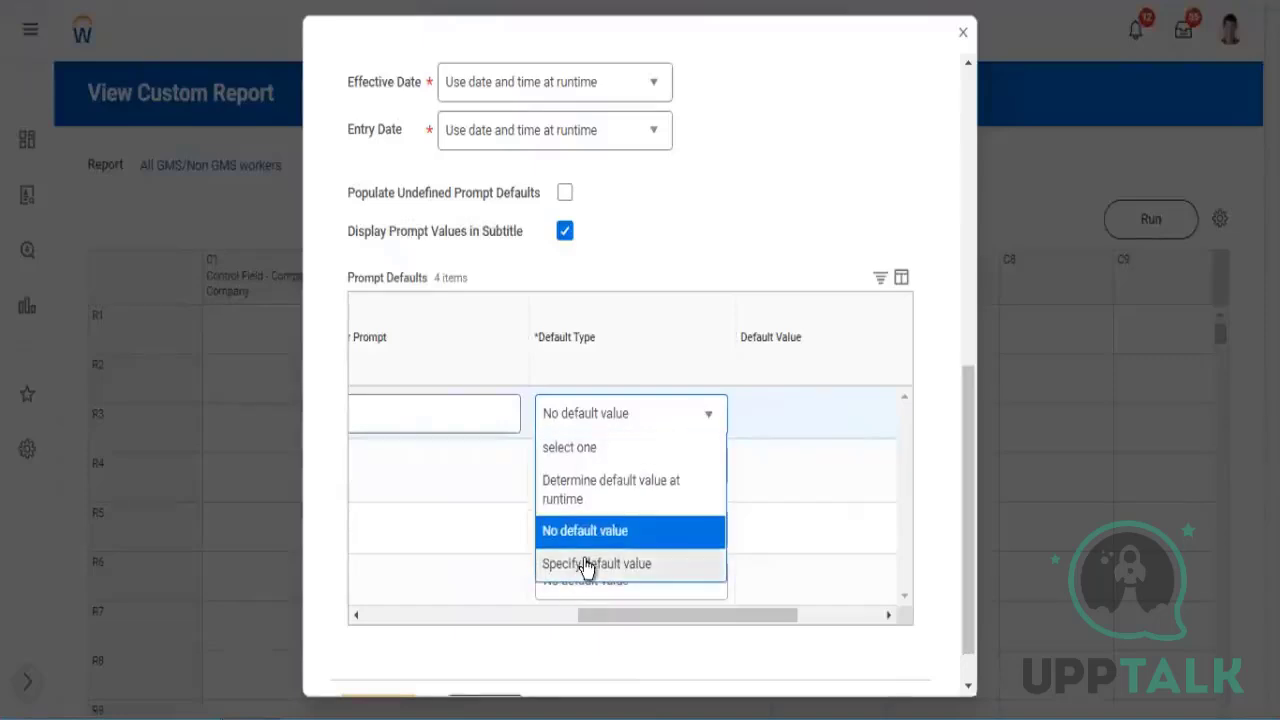
{"action": "left_click", "coordinate": [660, 566]}
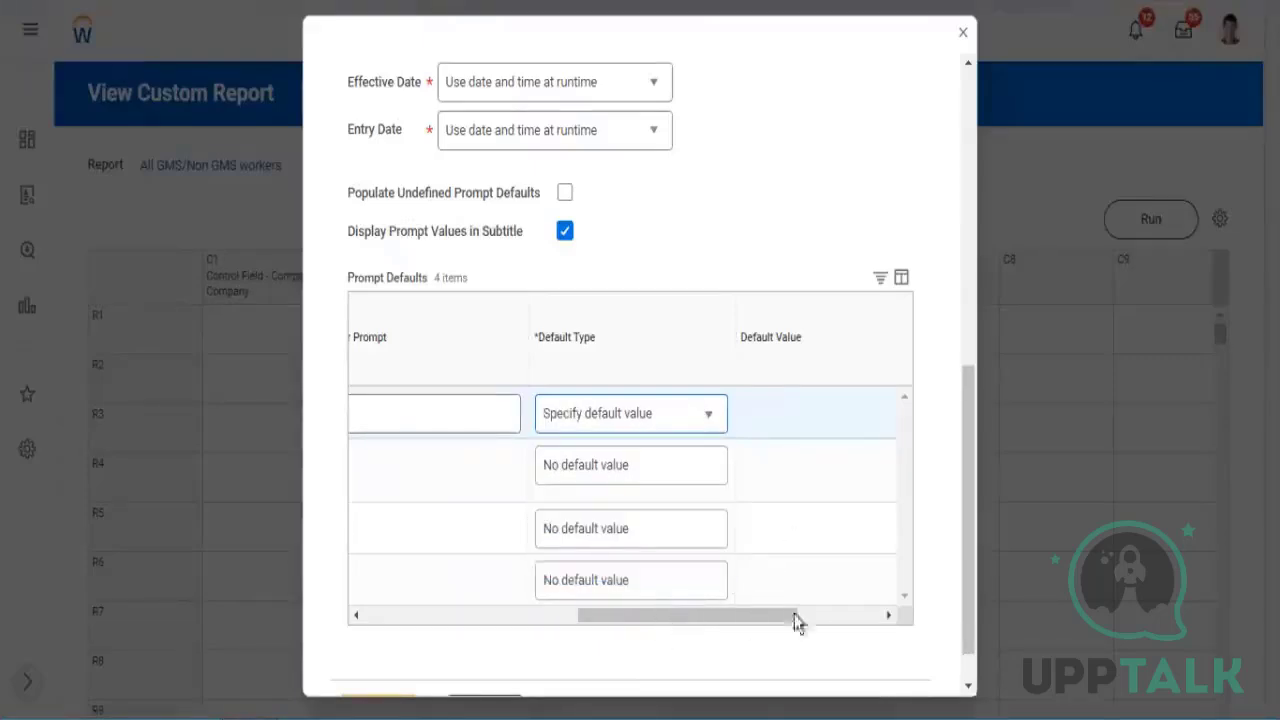
{"action": "left_click_drag", "start_coordinate": [795, 616], "coordinate": [876, 617]}
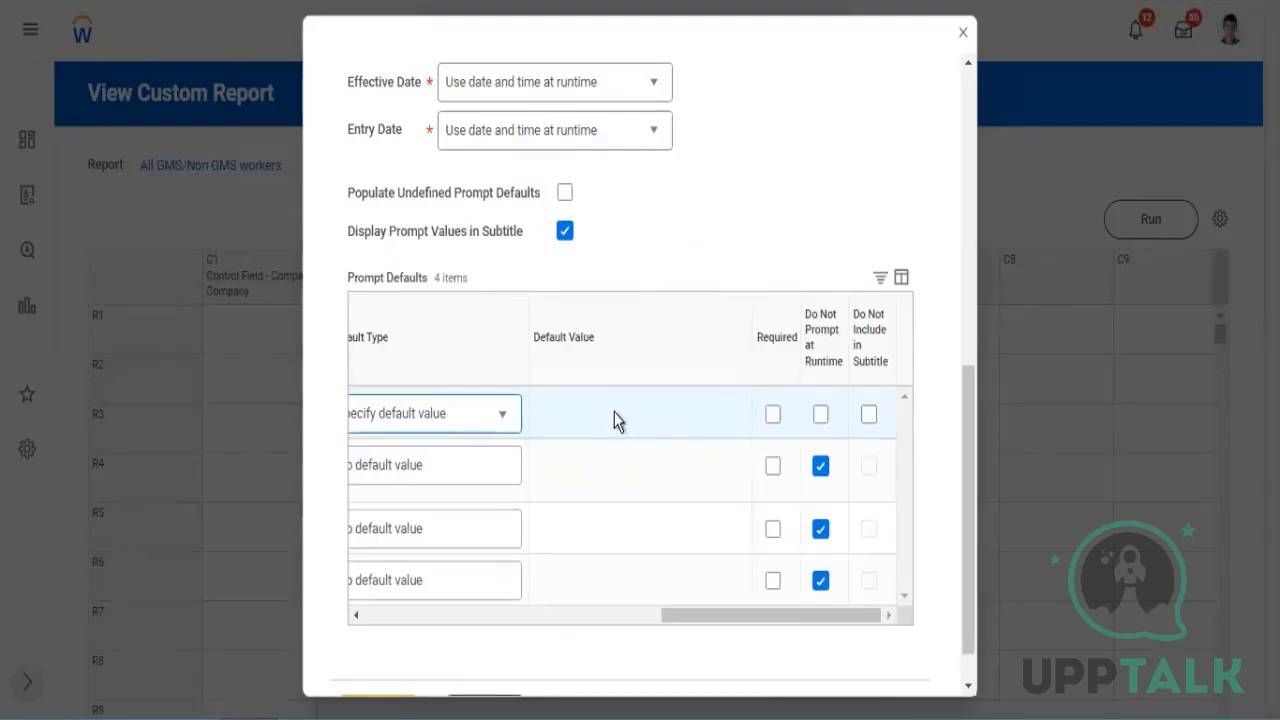
{"action": "left_click", "coordinate": [530, 420]}
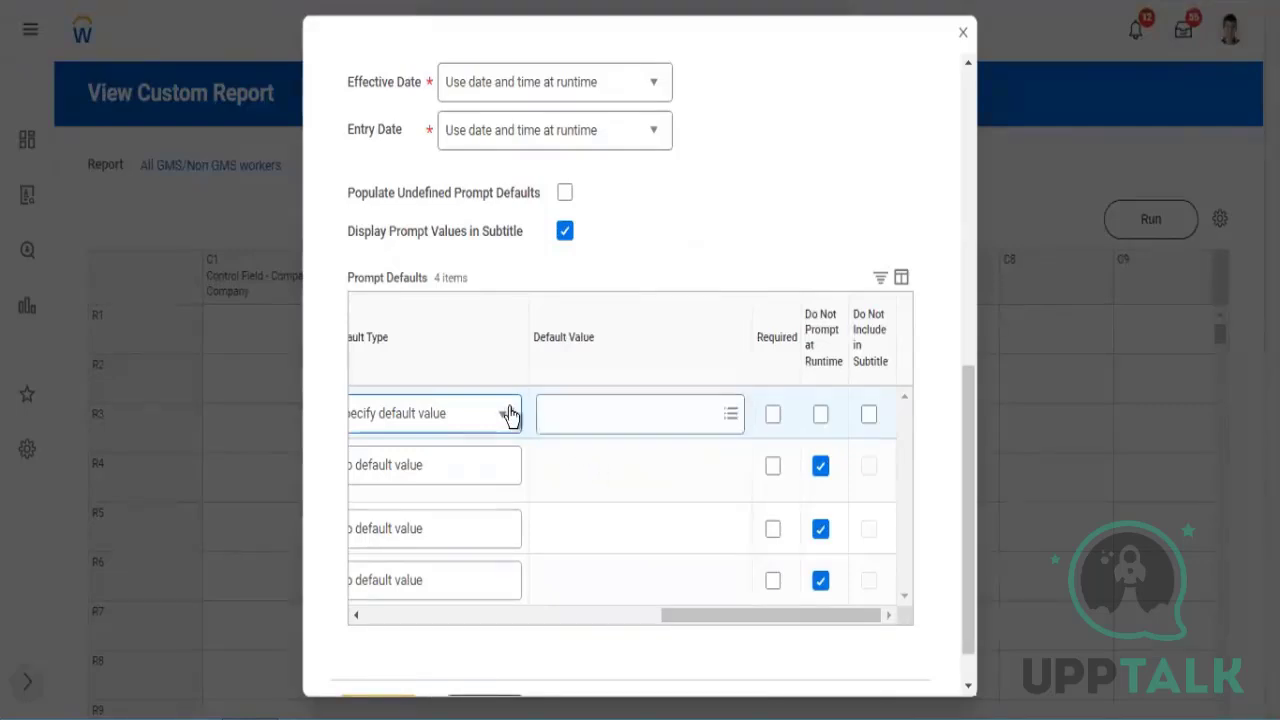
{"action": "left_click", "coordinate": [792, 190]}
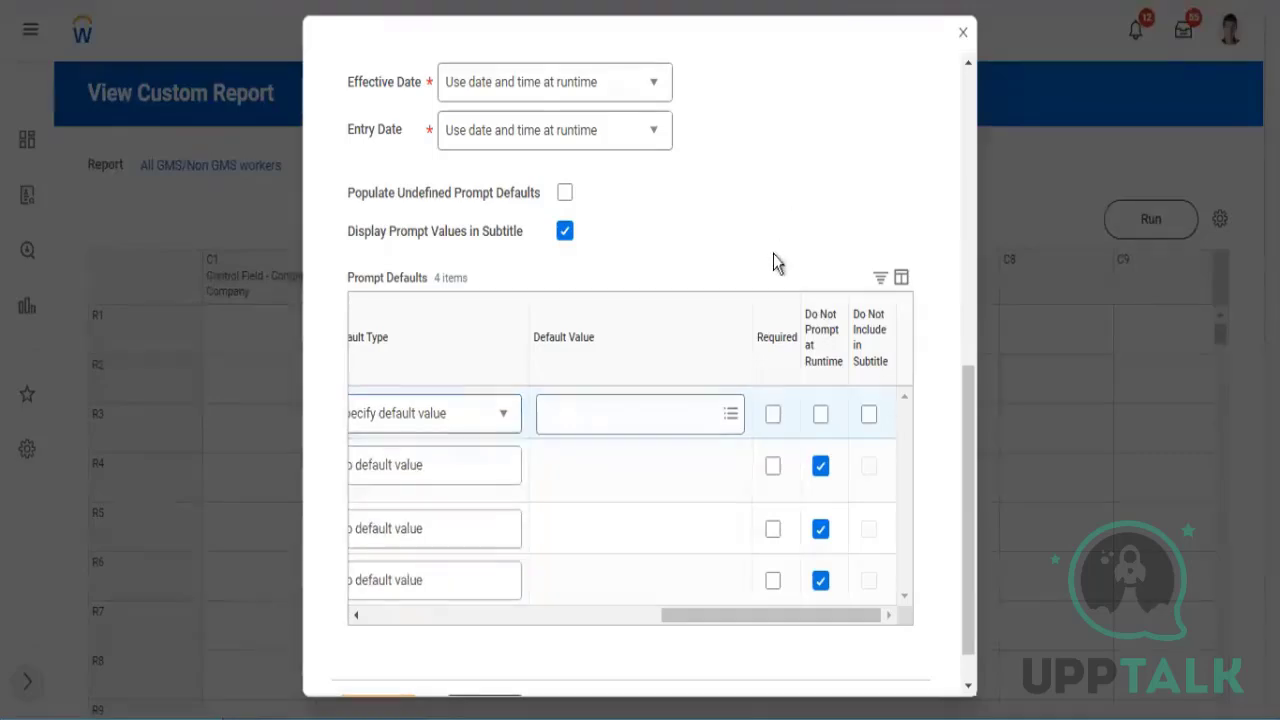
- Delete the Countries row from the Prompt Defaults
{"action": "left_click_drag", "start_coordinate": [771, 615], "coordinate": [414, 663]}
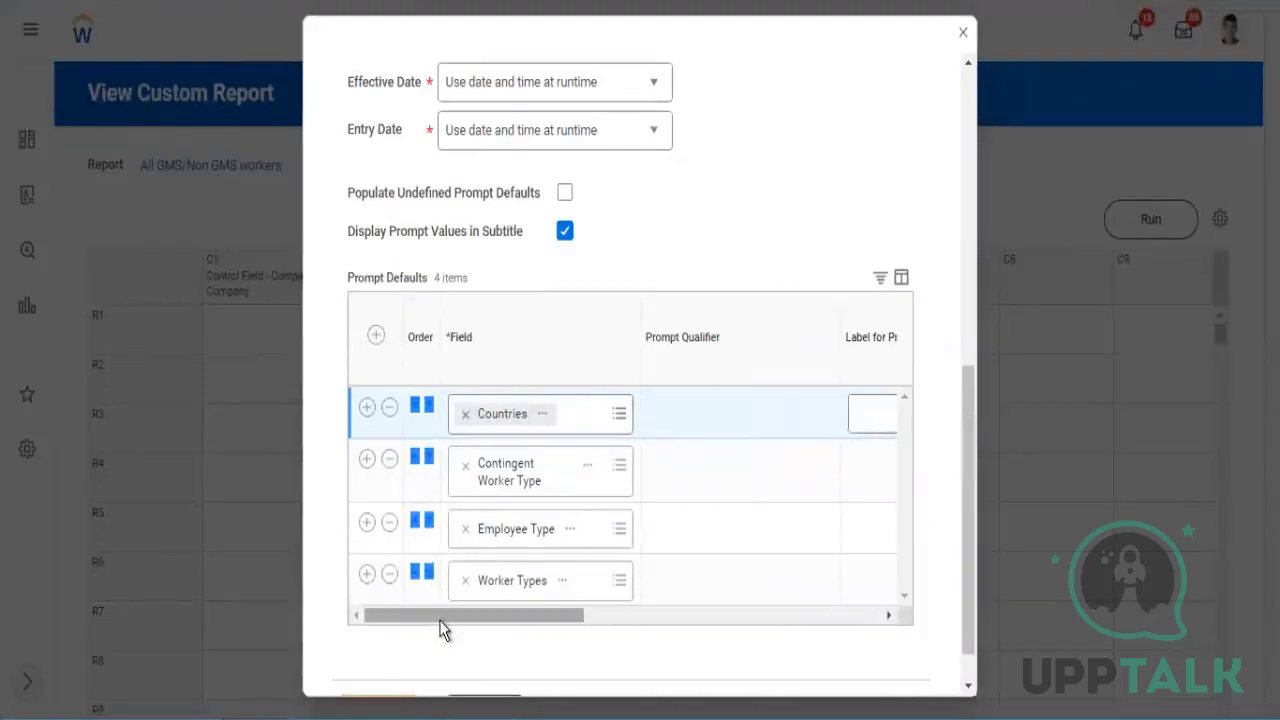
{"action": "left_click", "coordinate": [390, 407]}
{"action": "scroll", "coordinate": [433, 312], "scroll_direction": "up", "scroll_amount": 3}
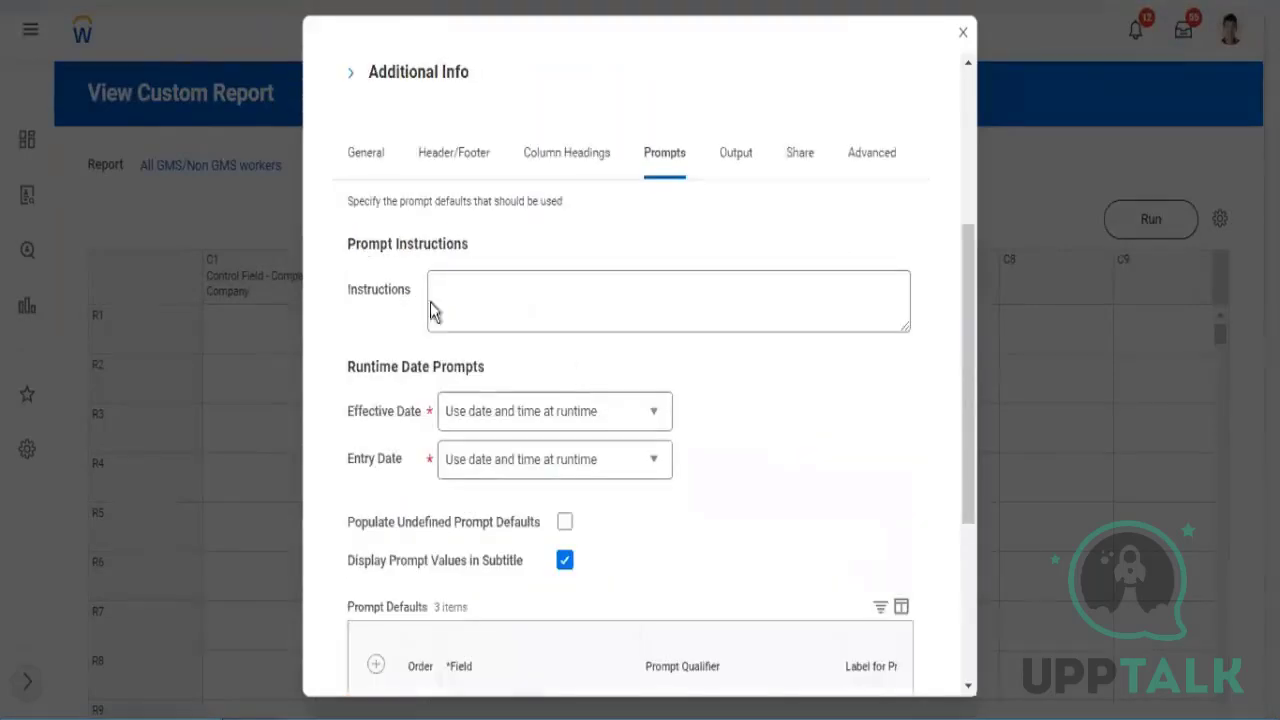
- Remove the Report Type prompt set from the report and save the report options
{"action": "left_click", "coordinate": [365, 152]}
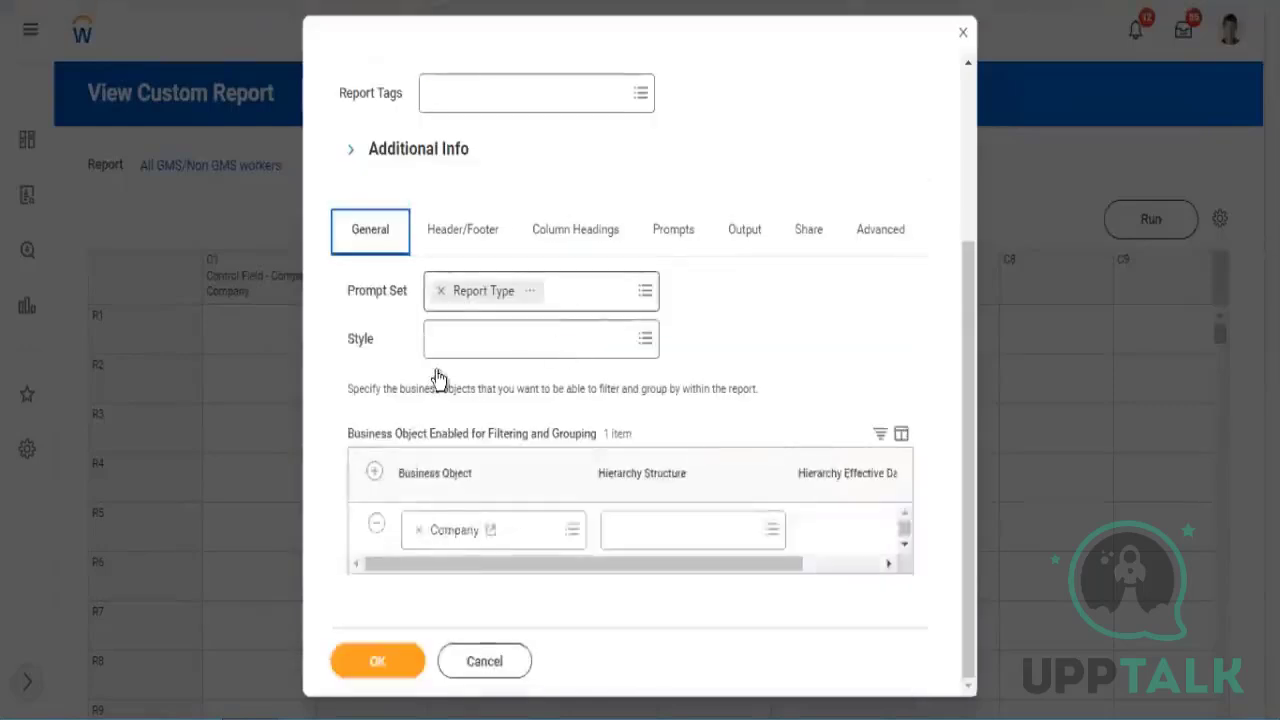
{"action": "left_click", "coordinate": [441, 291]}
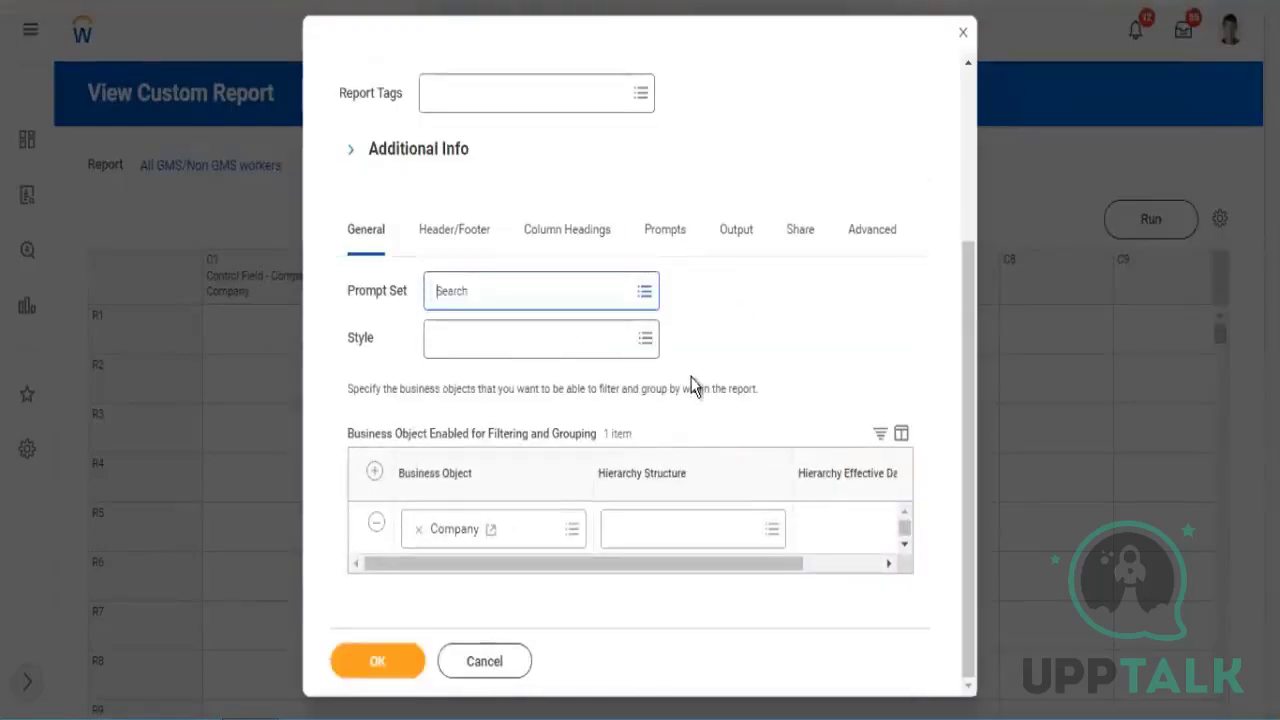
{"action": "left_click", "coordinate": [397, 660]}
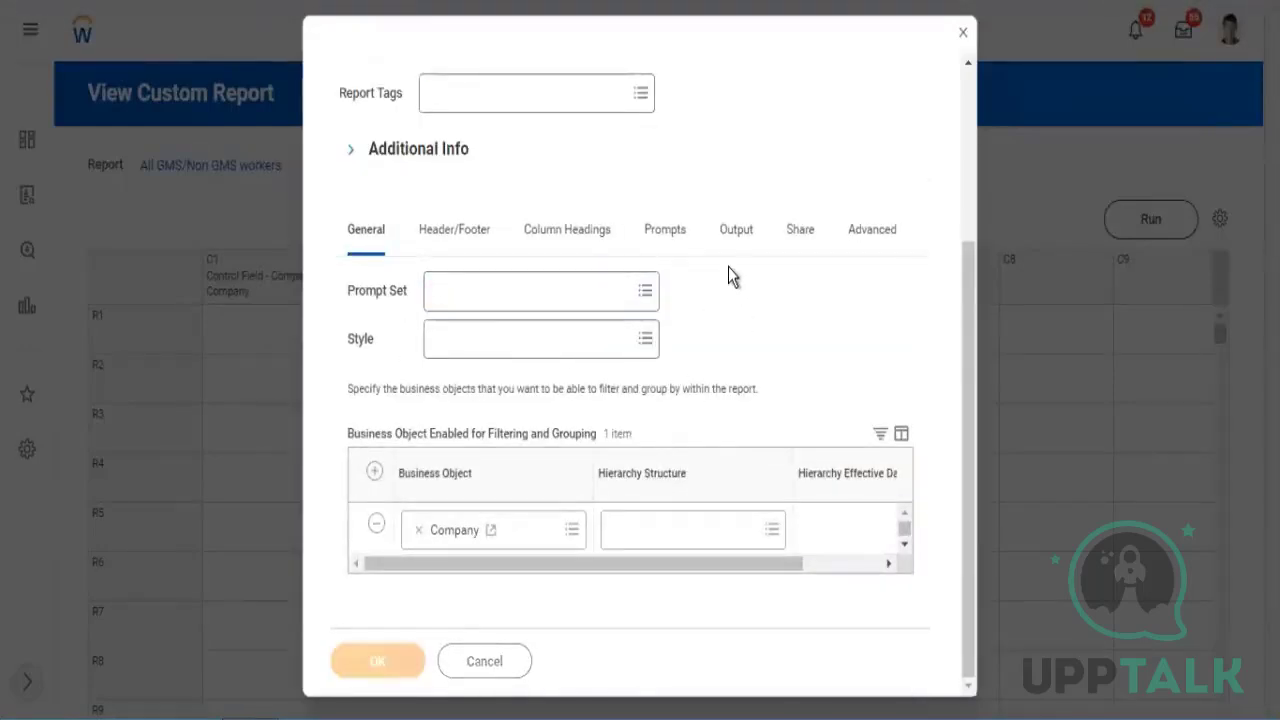